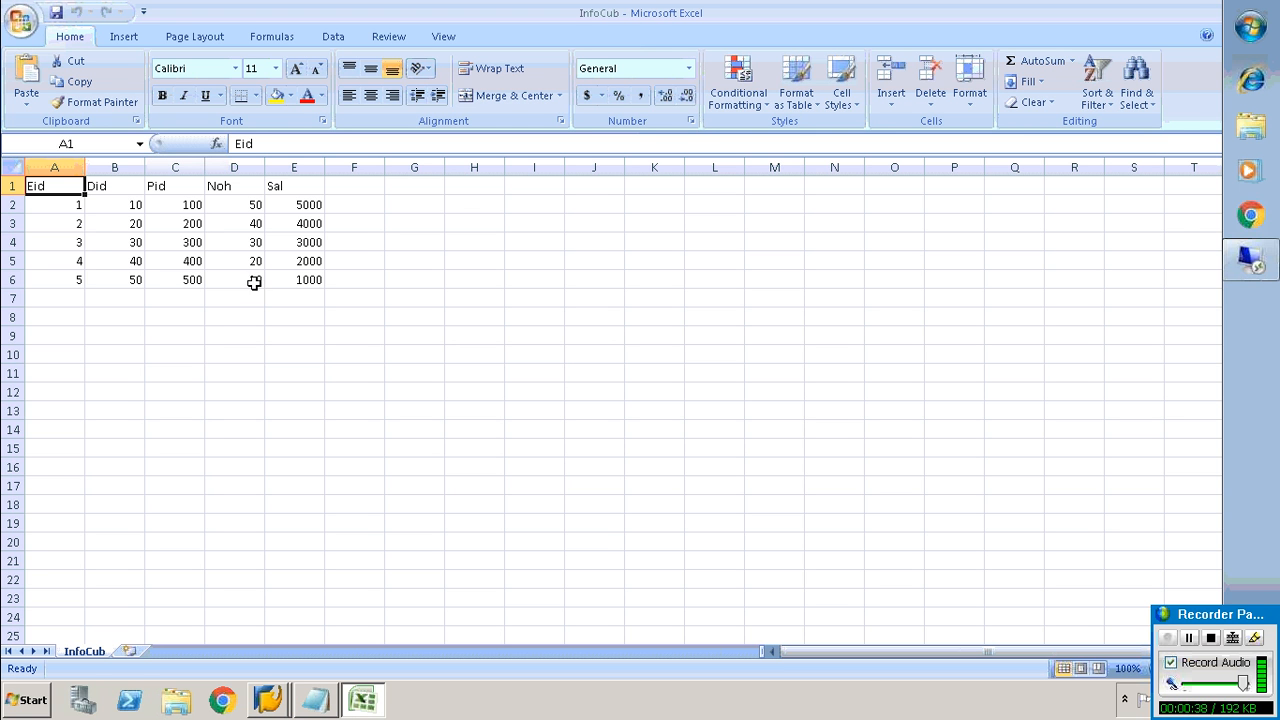
Review the Eid, Did, Pid, Noh and Sal column headers in the InfoCub sheet.
click(54, 188)
click(116, 186)
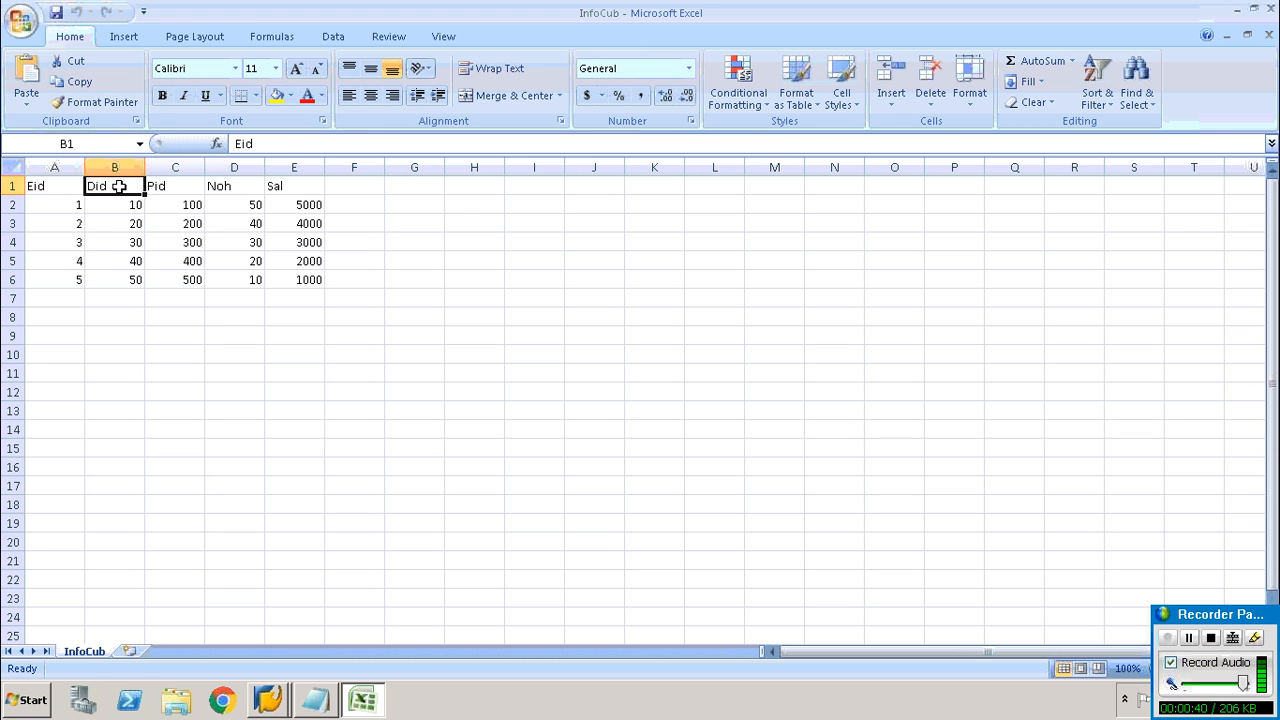
click(157, 186)
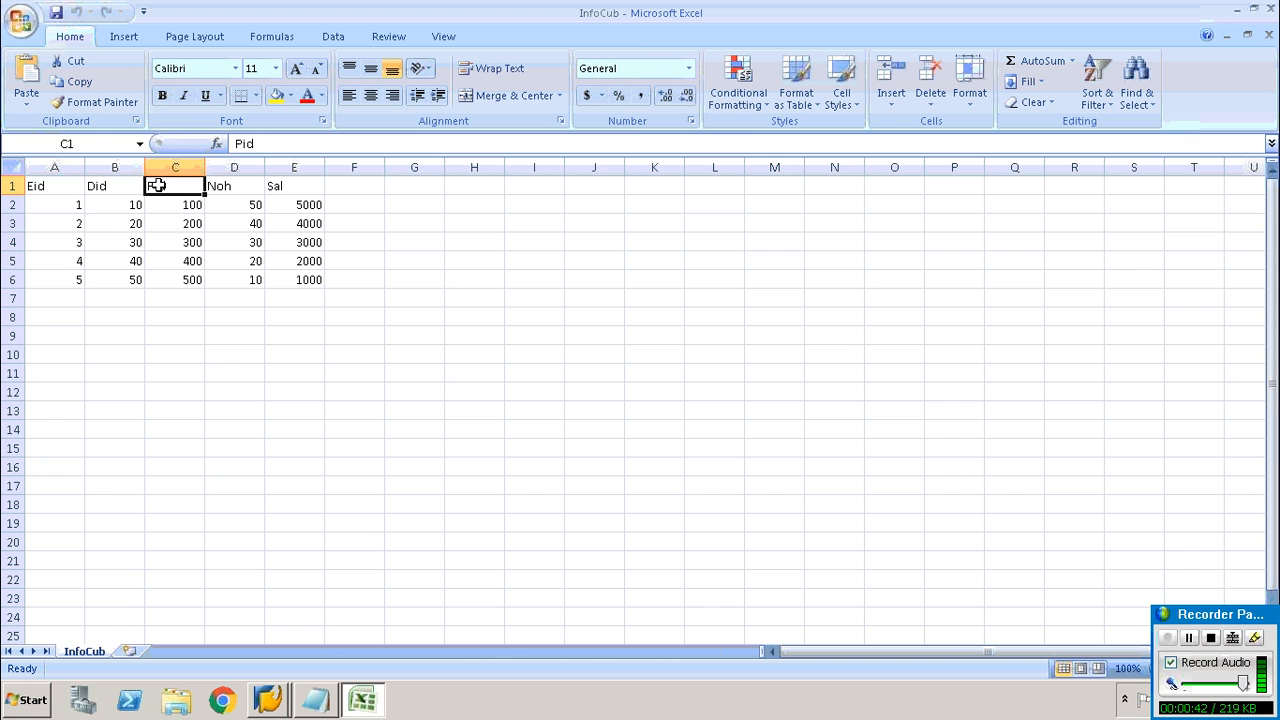
click(225, 186)
click(276, 186)
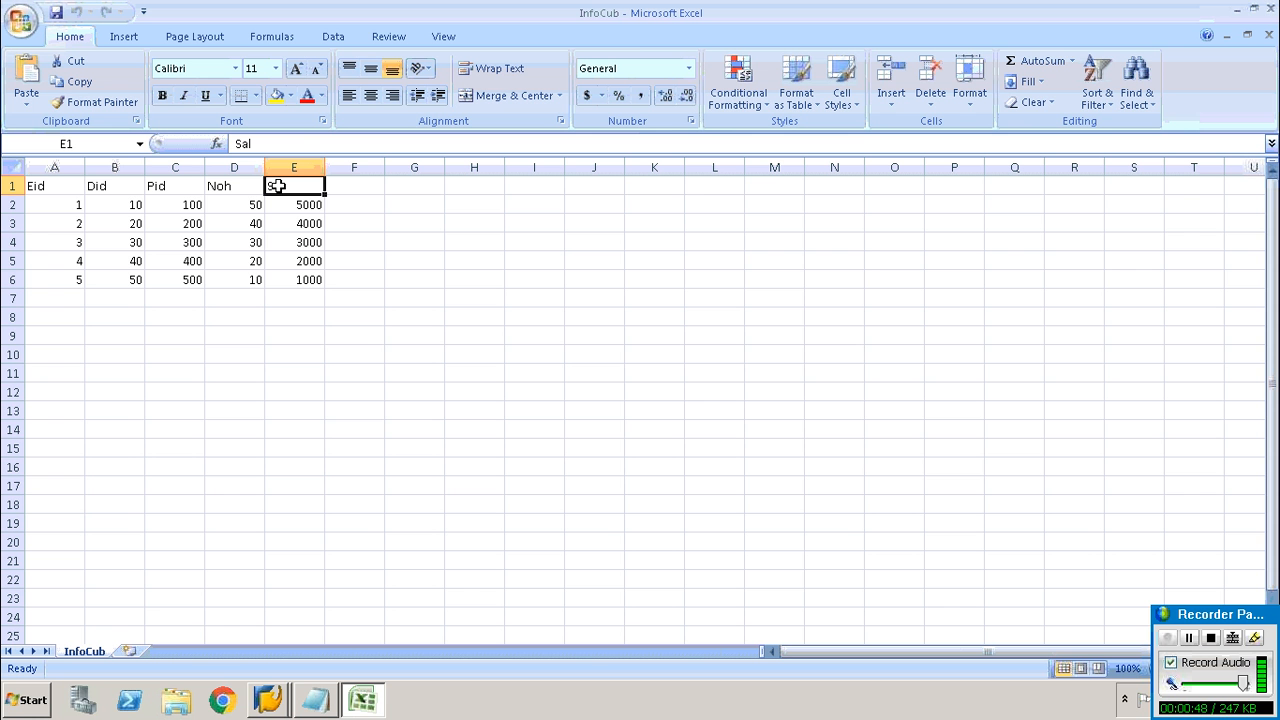
Switch to the SAP Data Warehousing Workbench and display the InfoProvider tree.
click(278, 700)
click(283, 662)
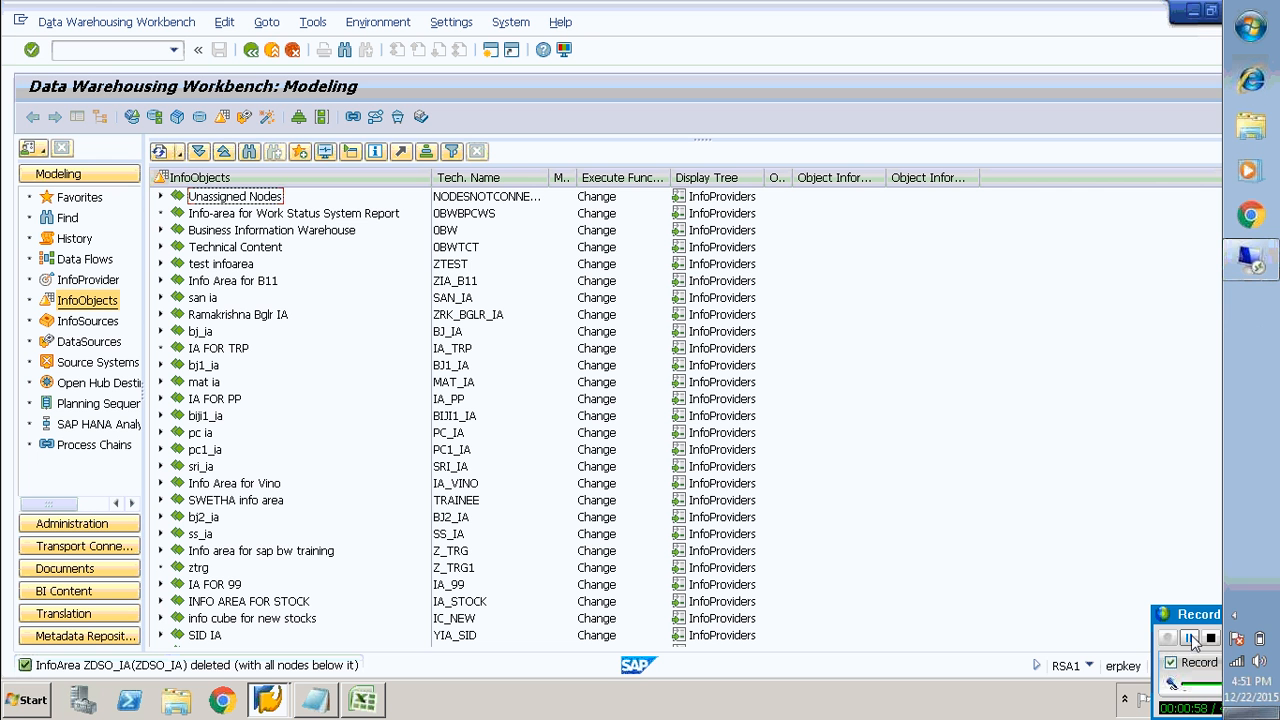
click(90, 282)
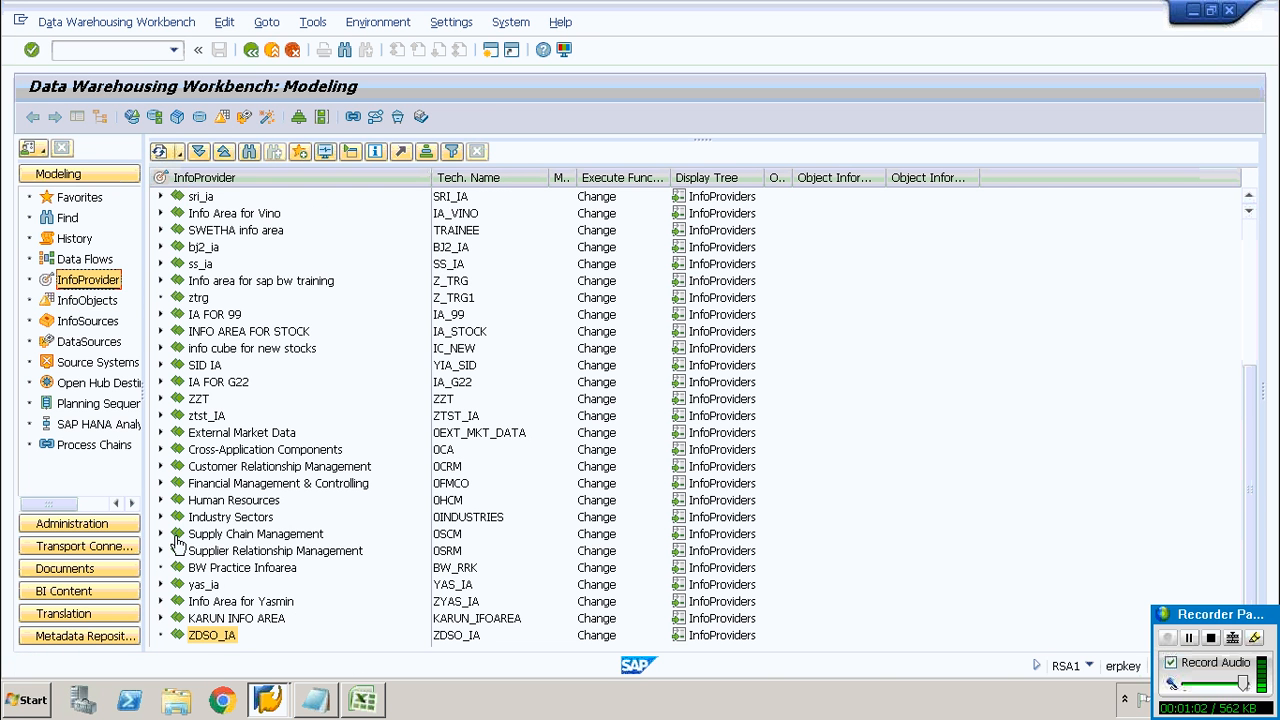
click(1190, 640)
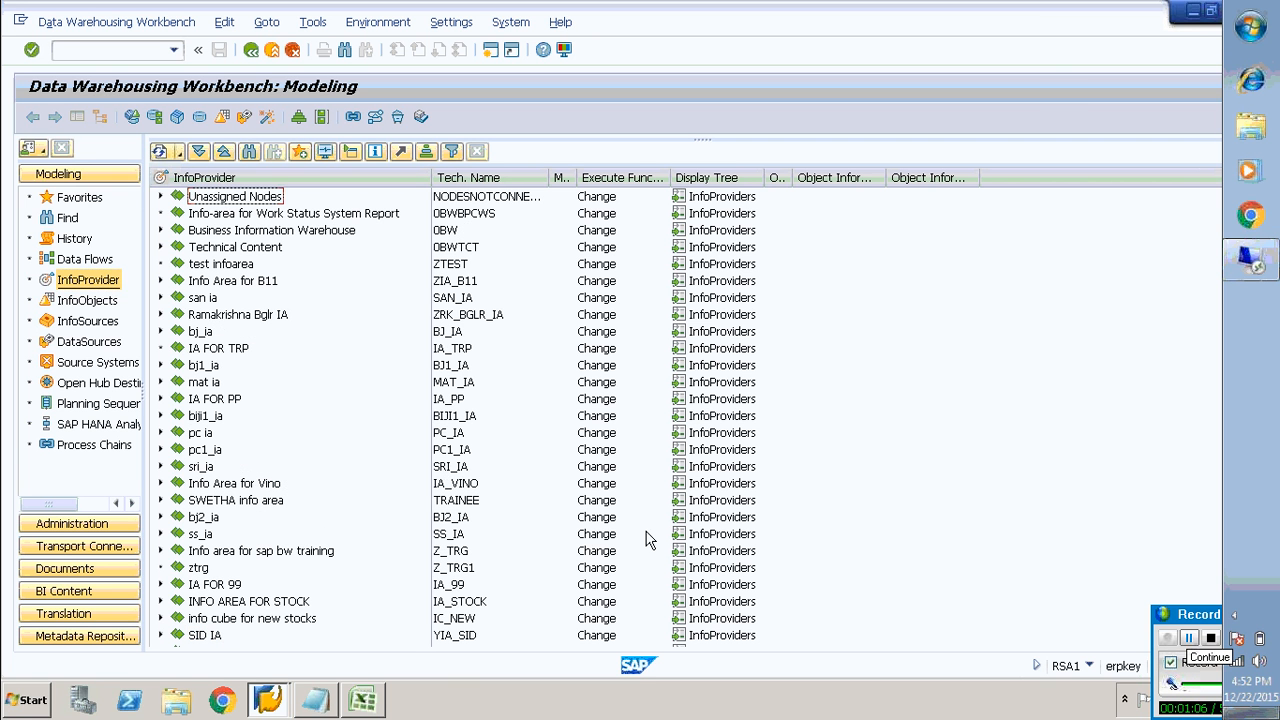
Create an InfoArea named ZDSO_IA with long description ZDSO_IA, and select it in the InfoProvider tree.
right_click(280, 190)
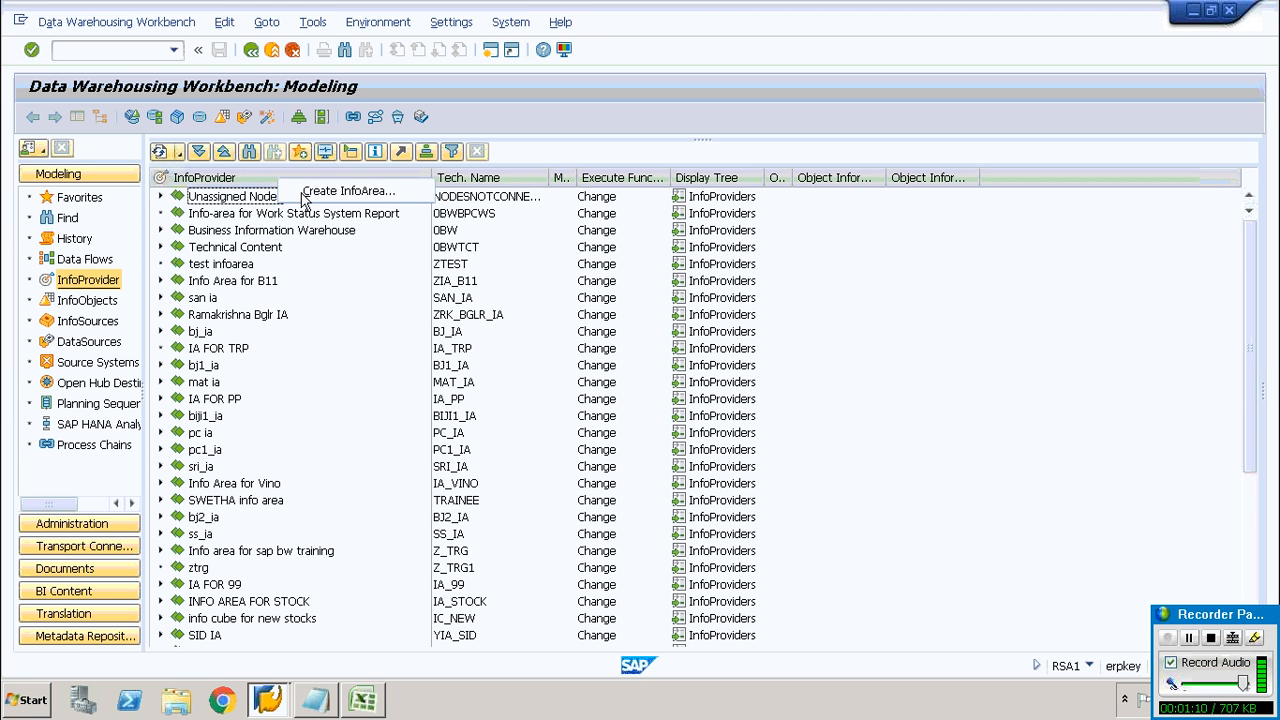
click(303, 196)
text(Z)
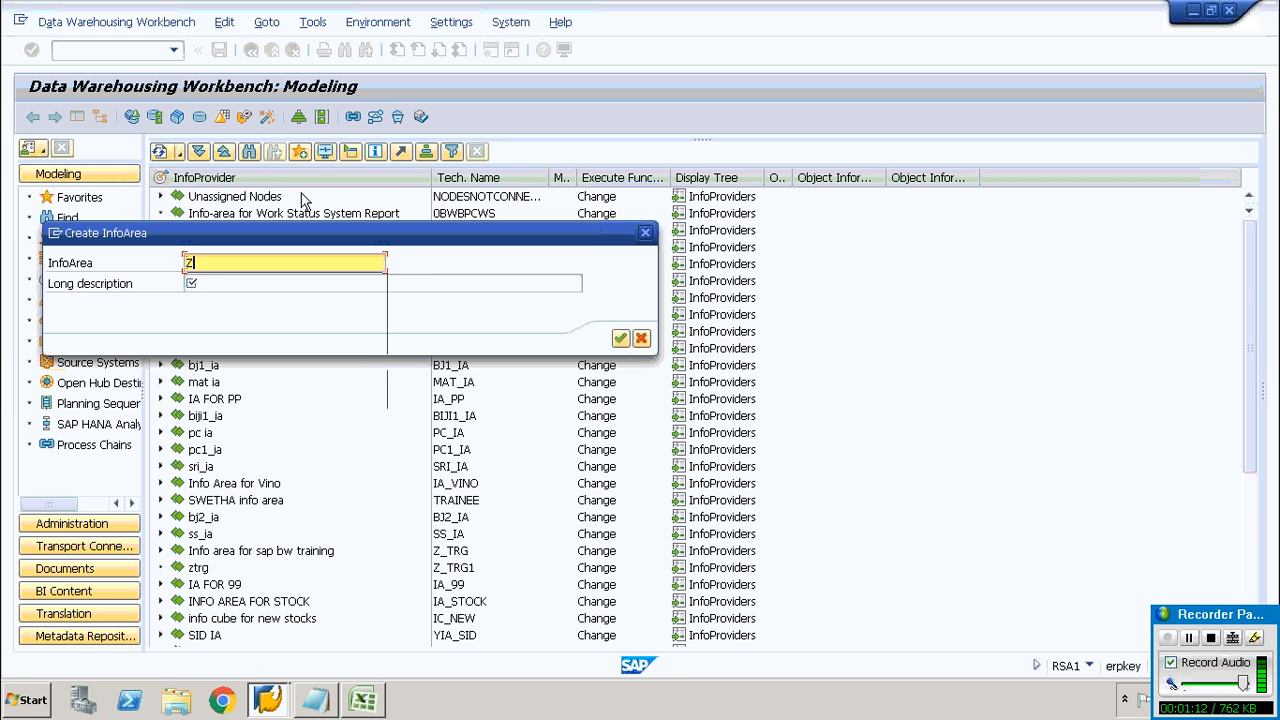
text(DSO)
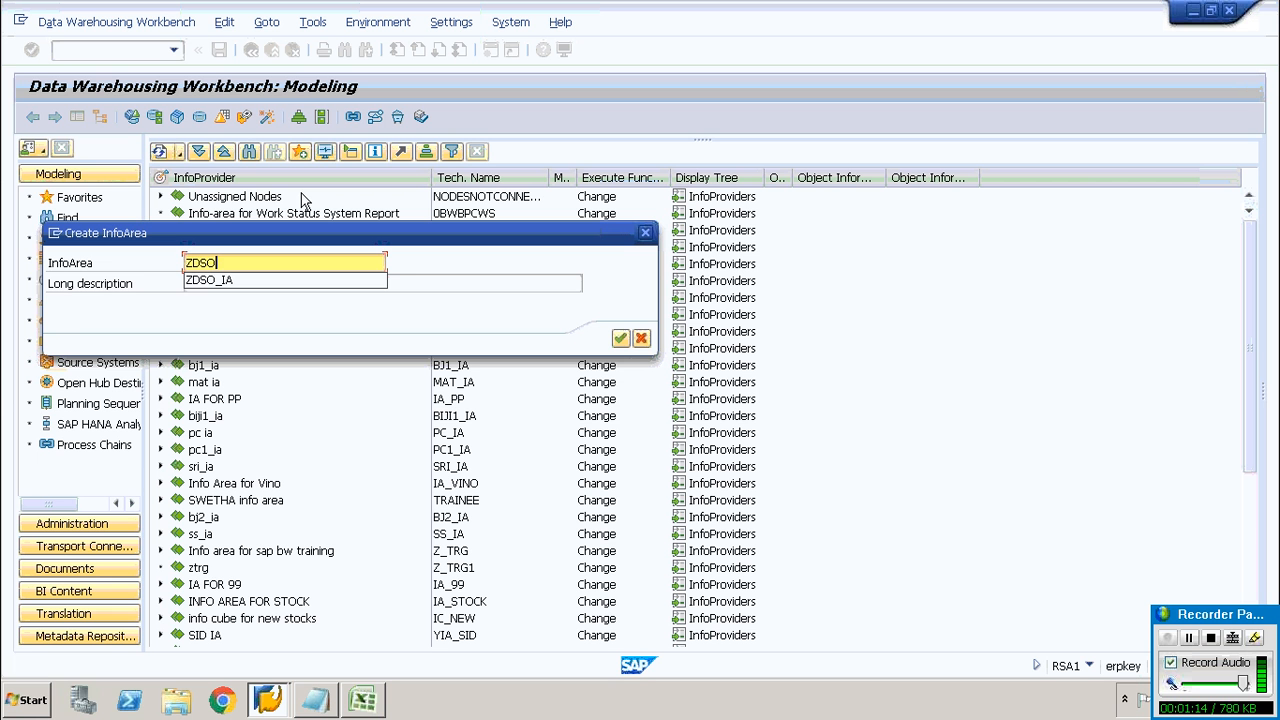
text(_IA)
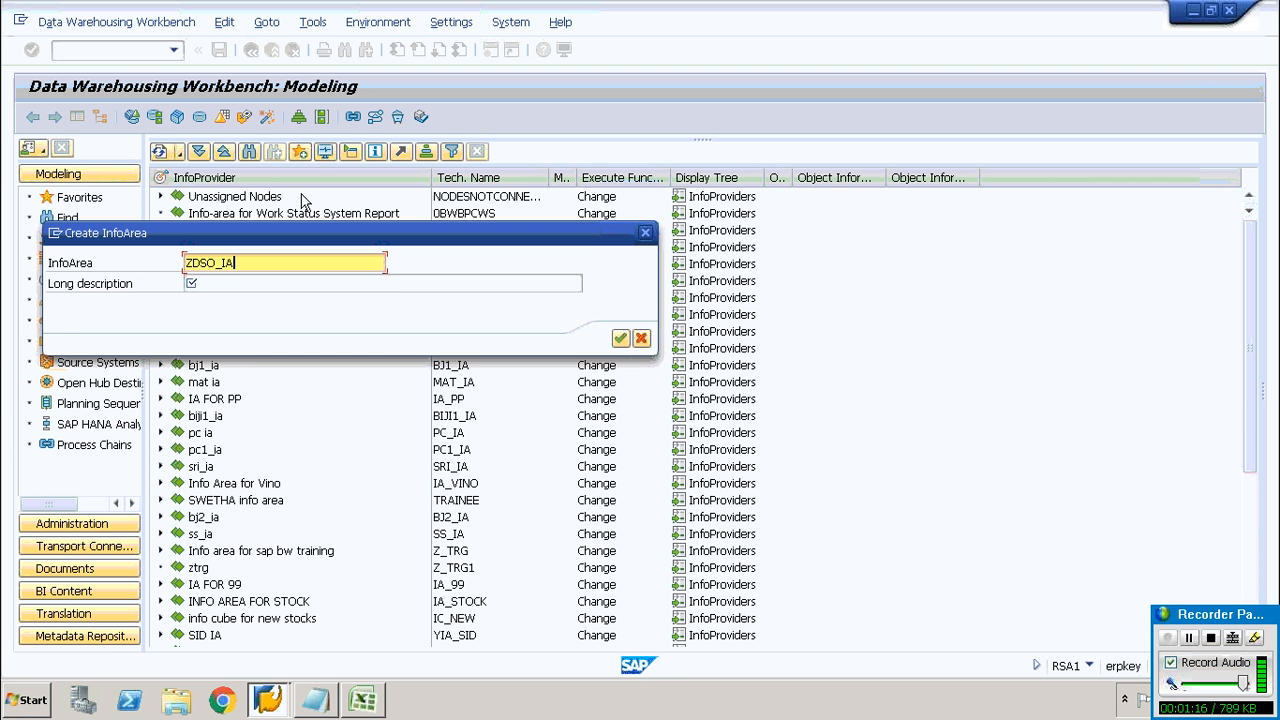
drag(241, 264, 148, 256)
key(ctrl+c)
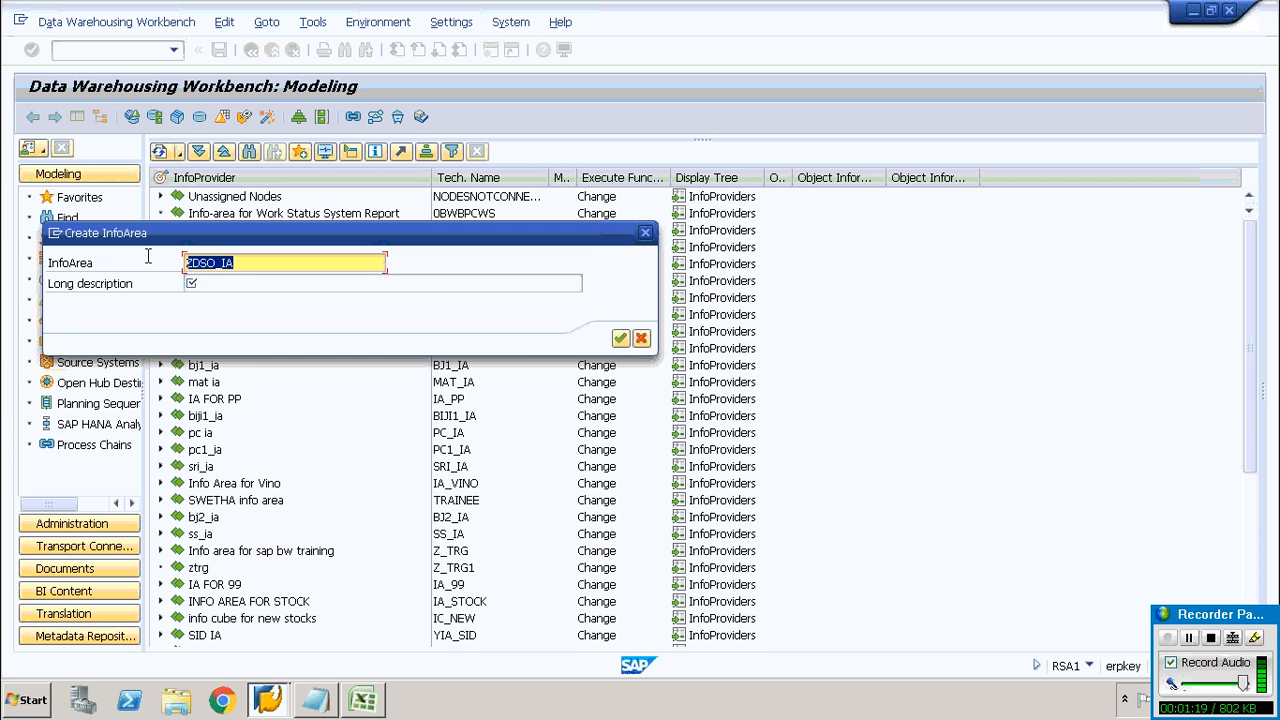
click(293, 288)
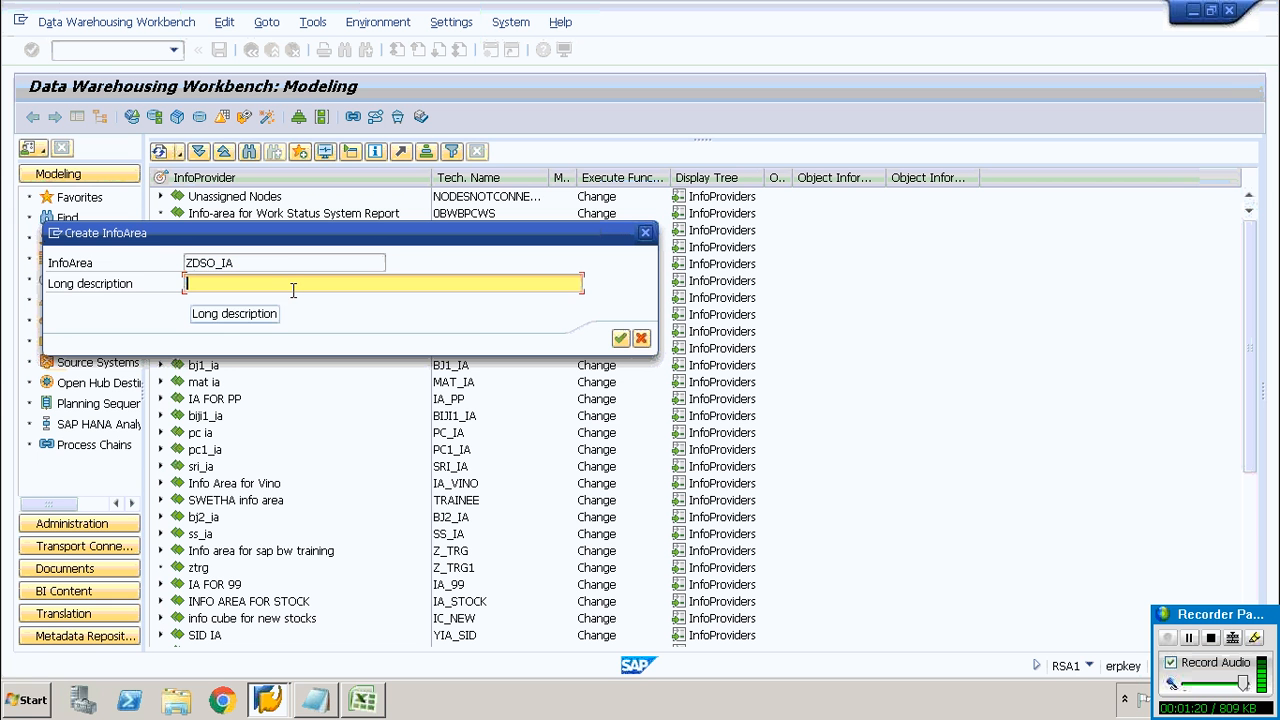
key(ctrl+v)
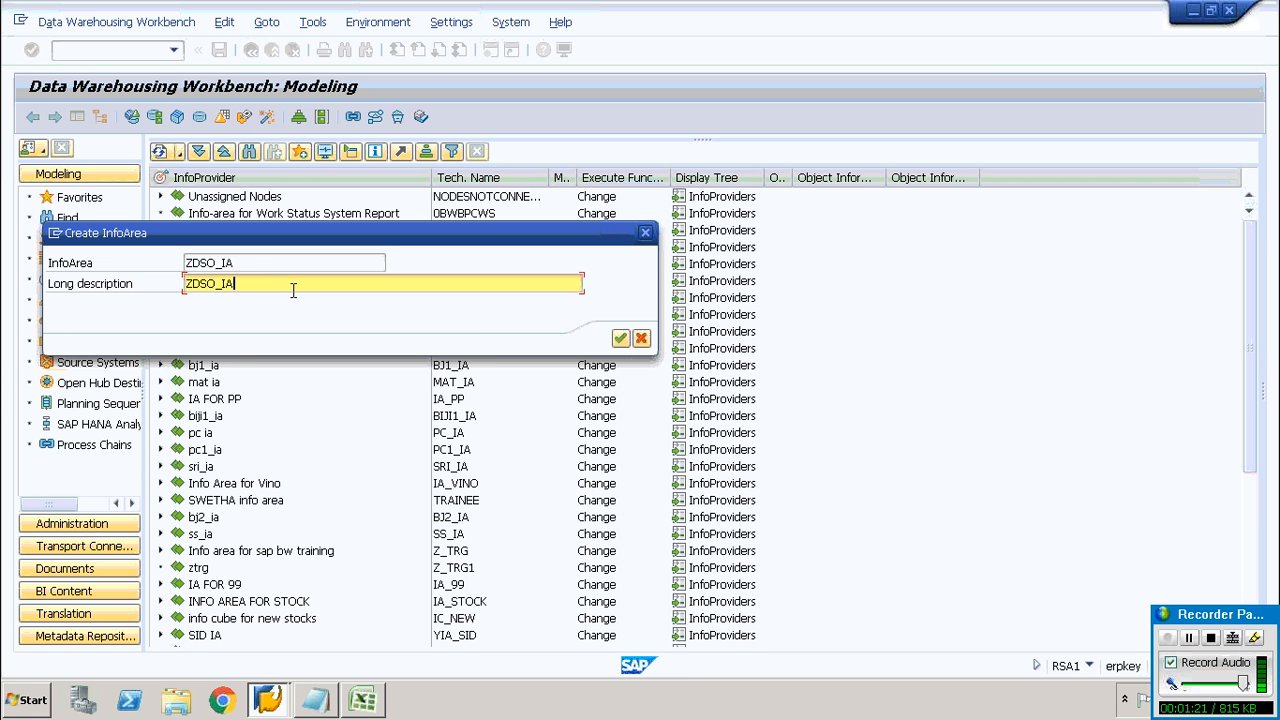
click(620, 340)
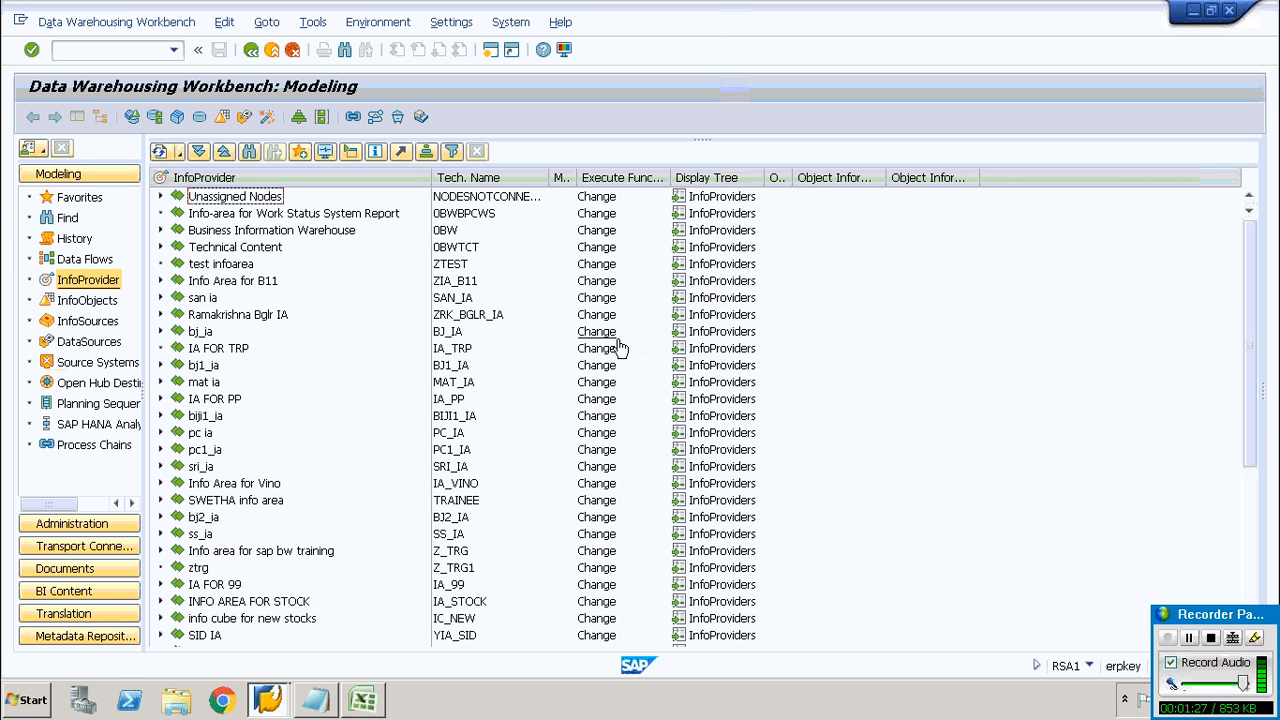
drag(1258, 428, 1265, 614)
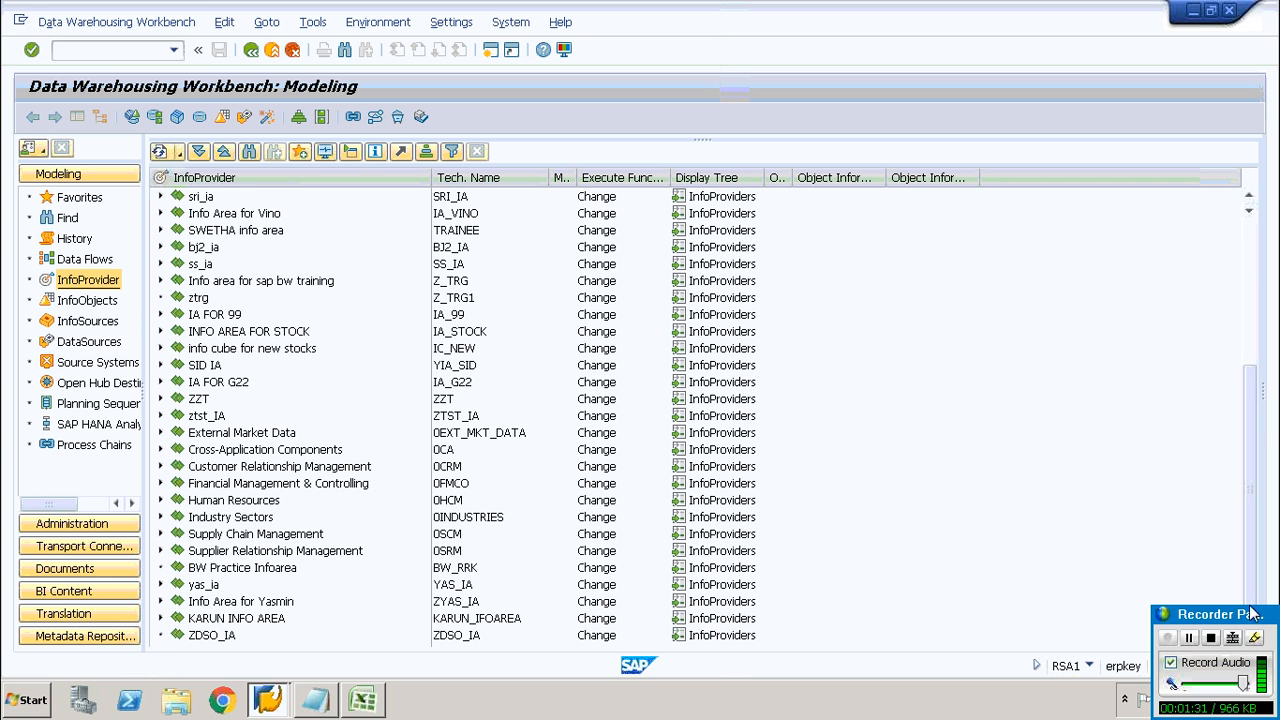
click(205, 636)
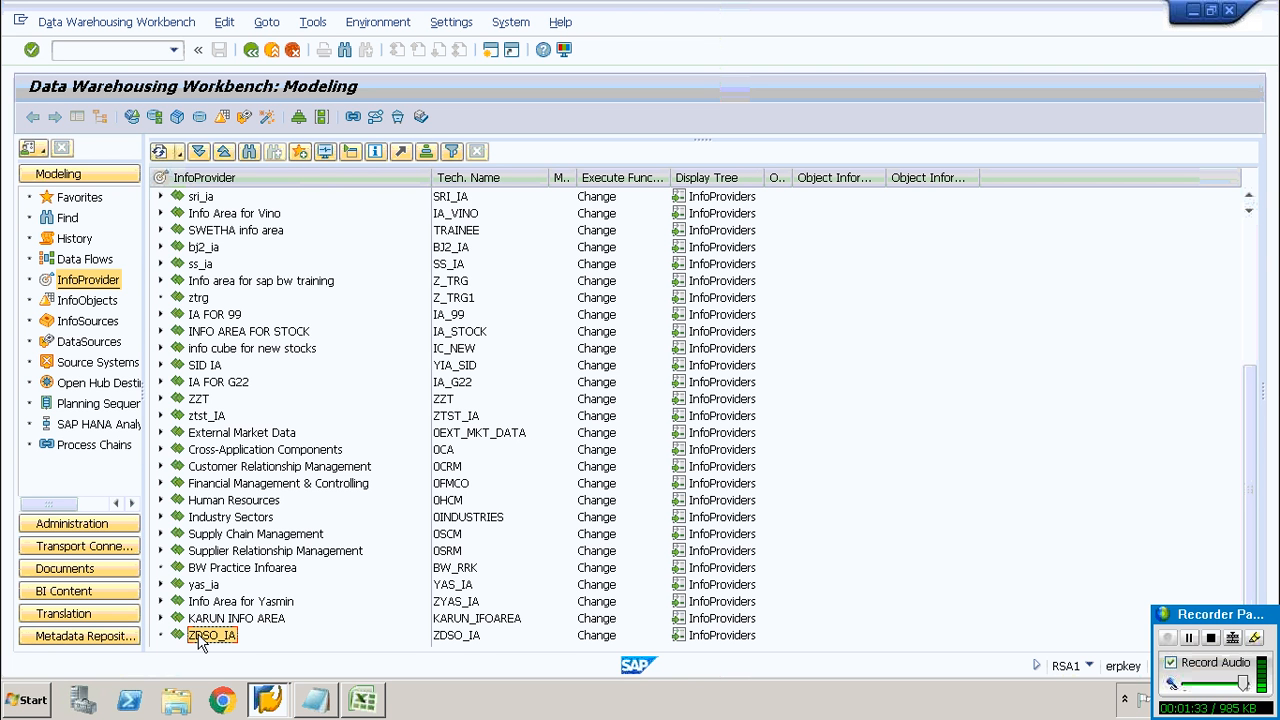
Refresh the entire InfoObjects tree and select the ZDSO_IA InfoArea in it.
click(88, 302)
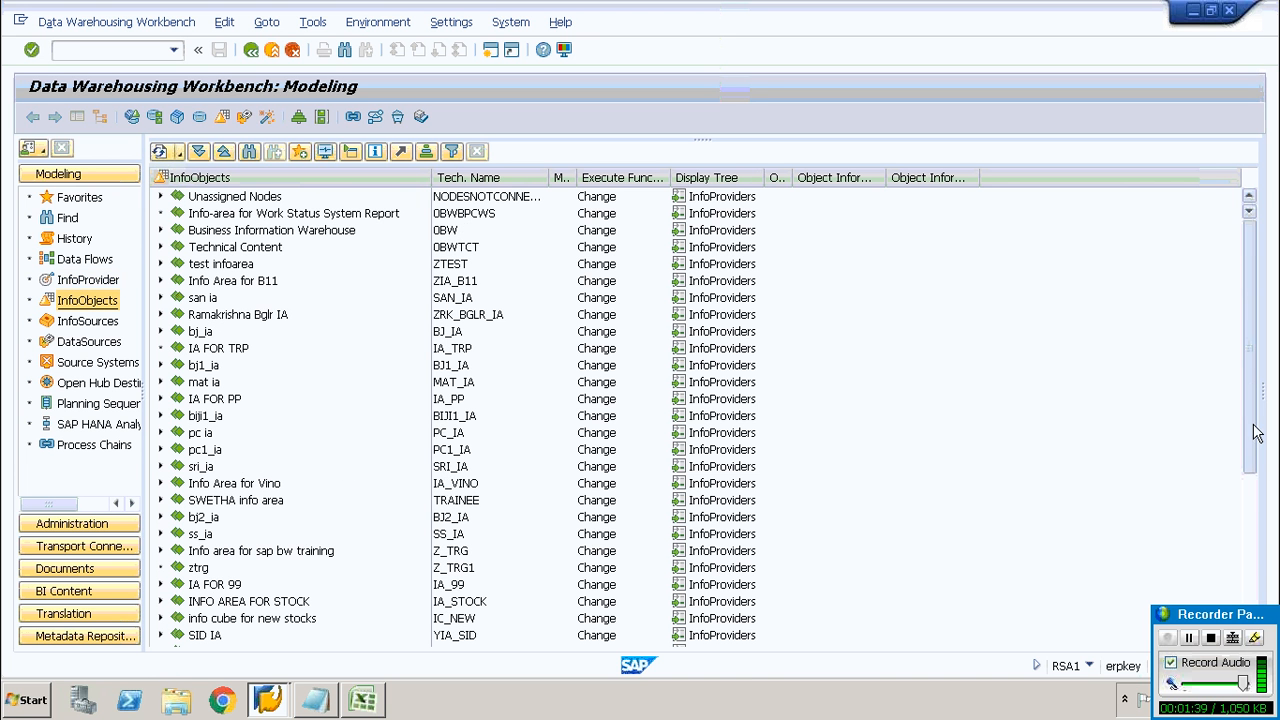
drag(1253, 428, 1248, 620)
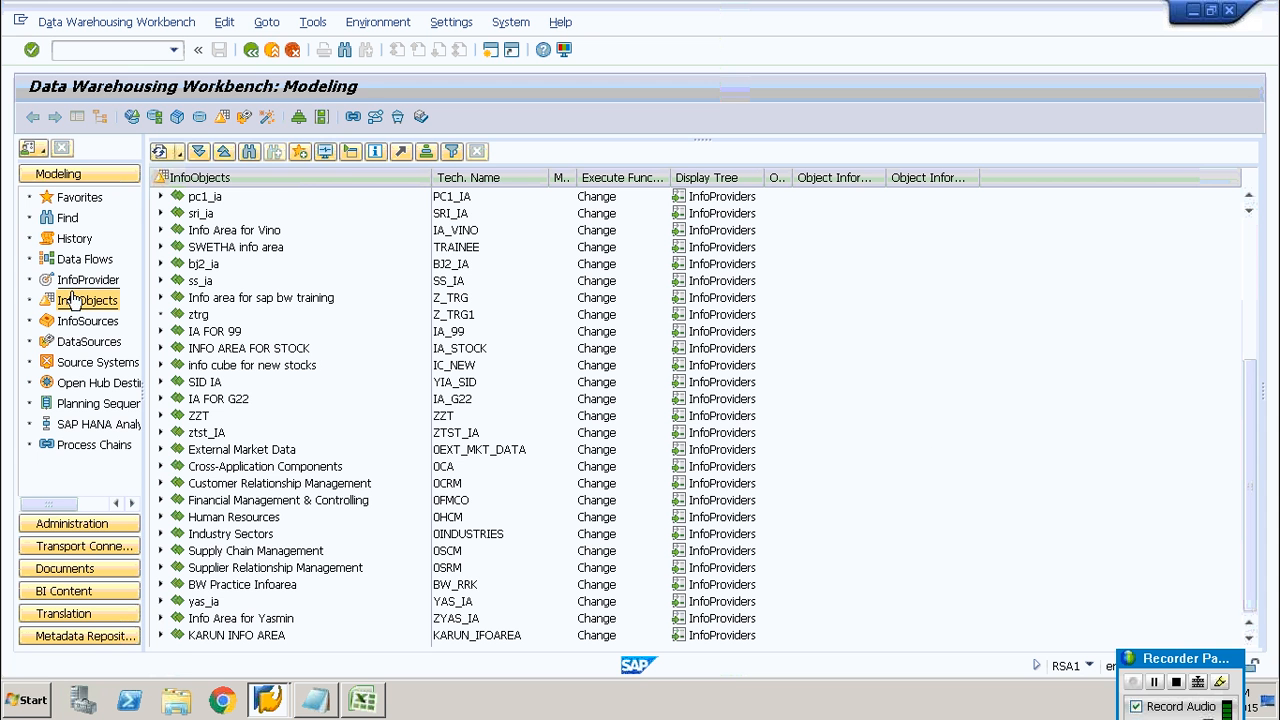
click(181, 155)
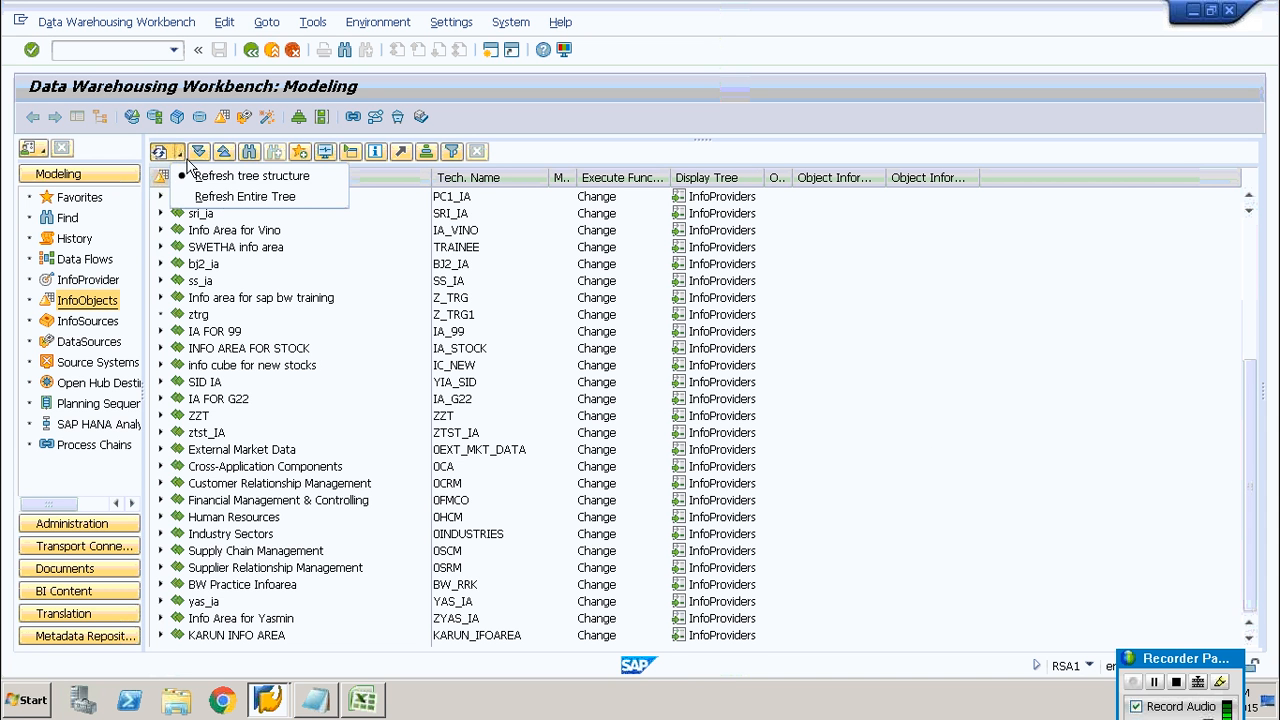
click(216, 196)
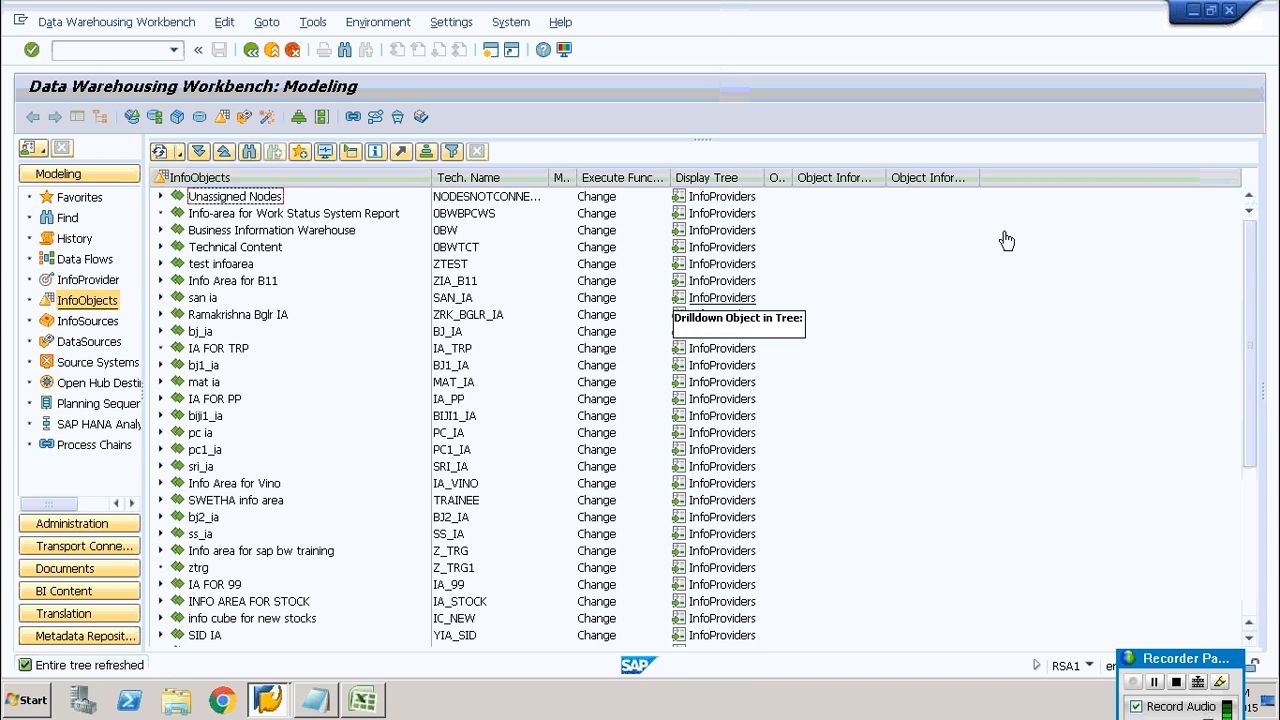
drag(1251, 262, 1236, 628)
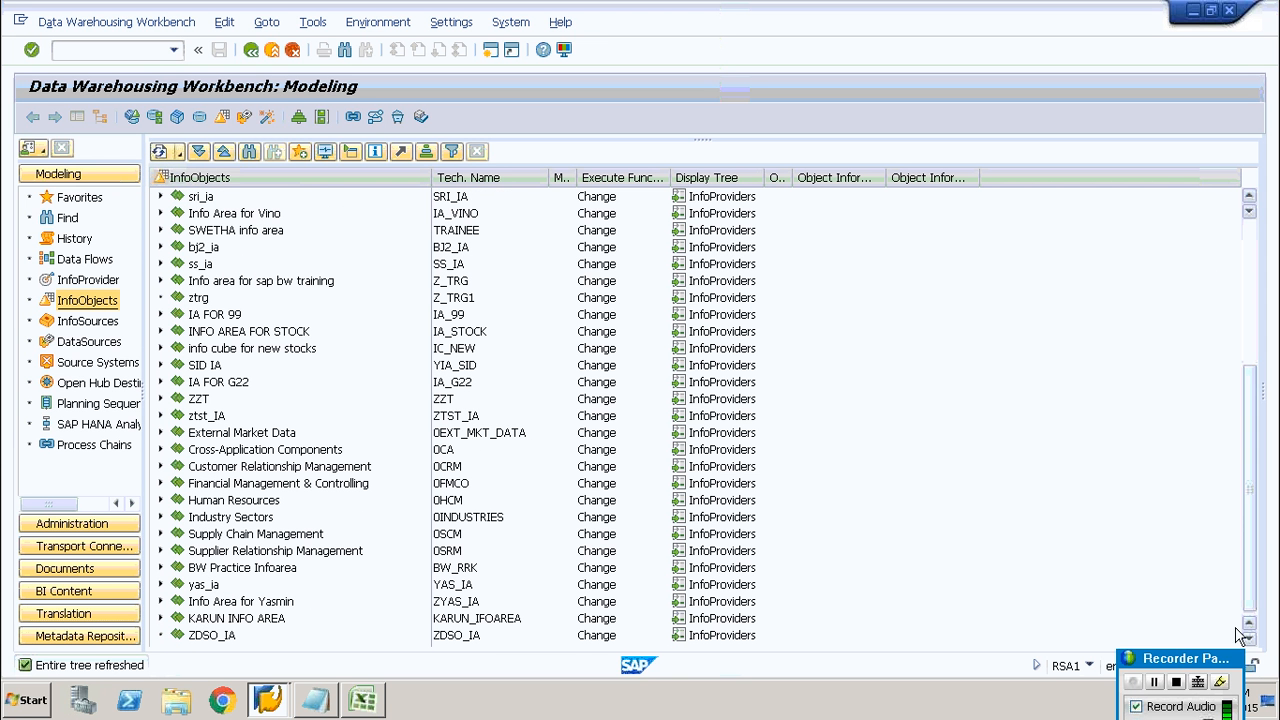
click(210, 640)
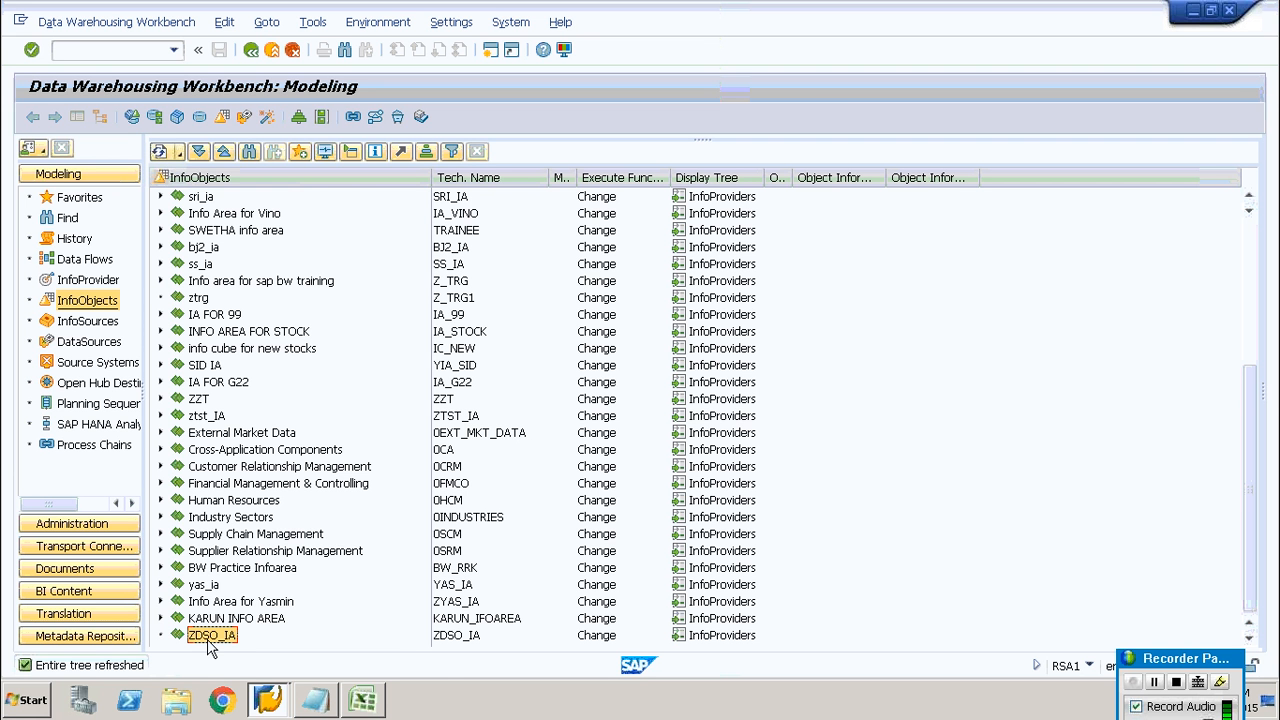
right_click(209, 645)
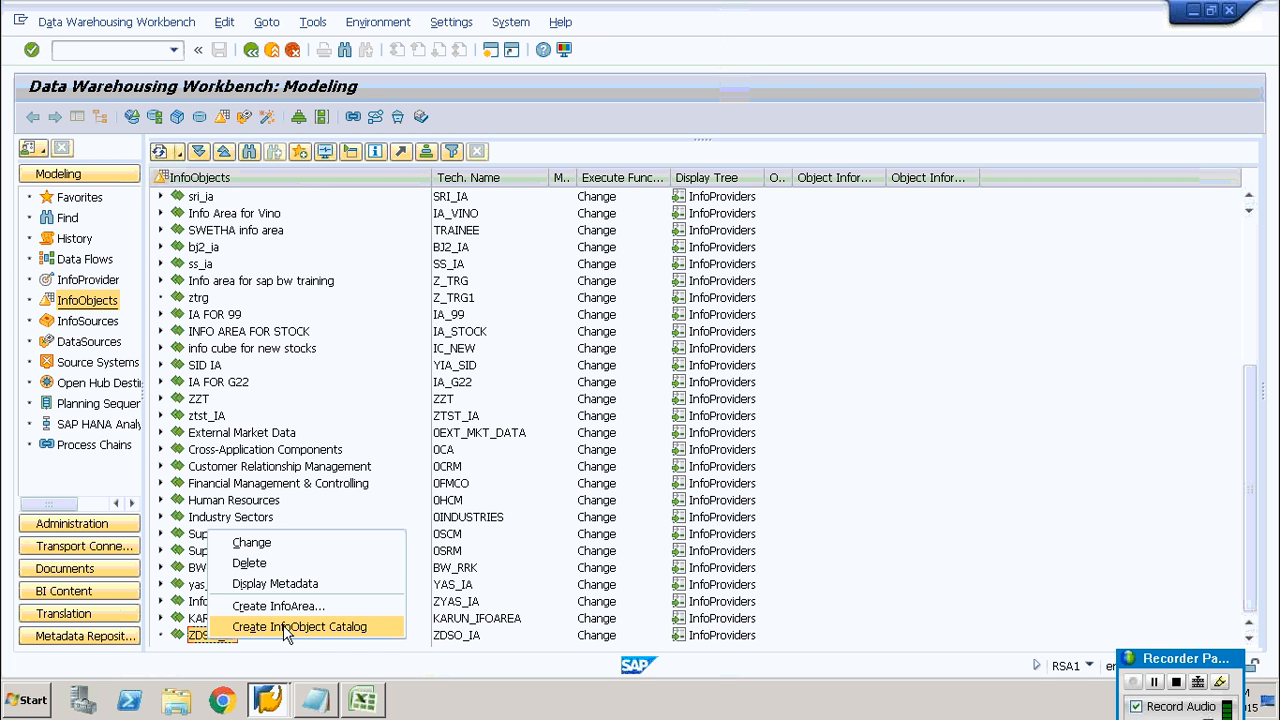
Switch to the InfoCub workbook in Excel and examine the five column headers and the first-row Noh and Sal values.
click(363, 700)
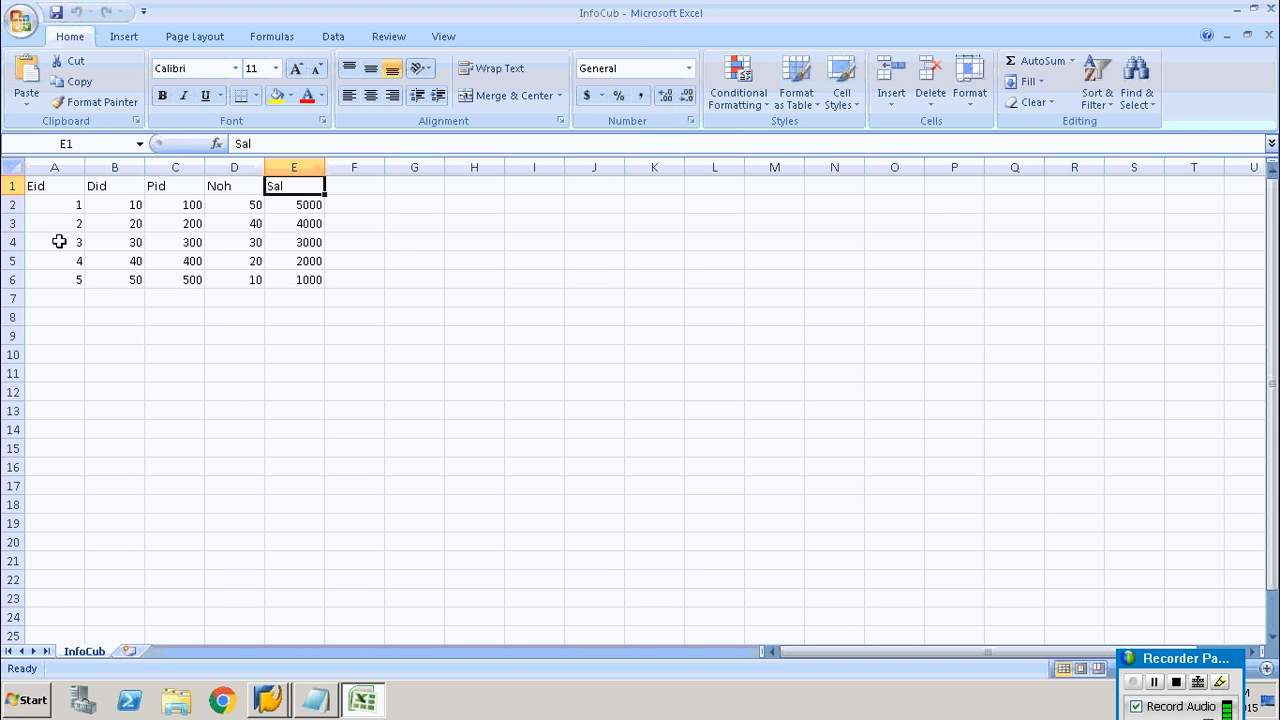
click(62, 184)
click(107, 186)
click(165, 186)
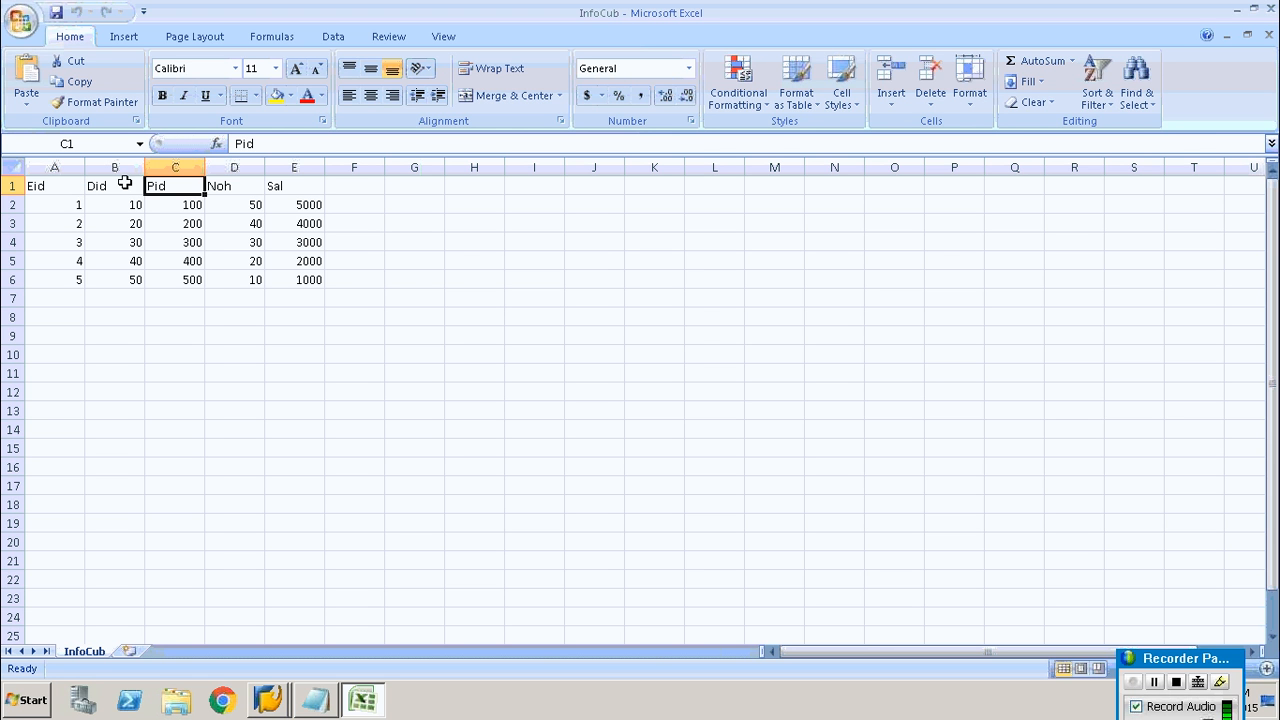
click(243, 184)
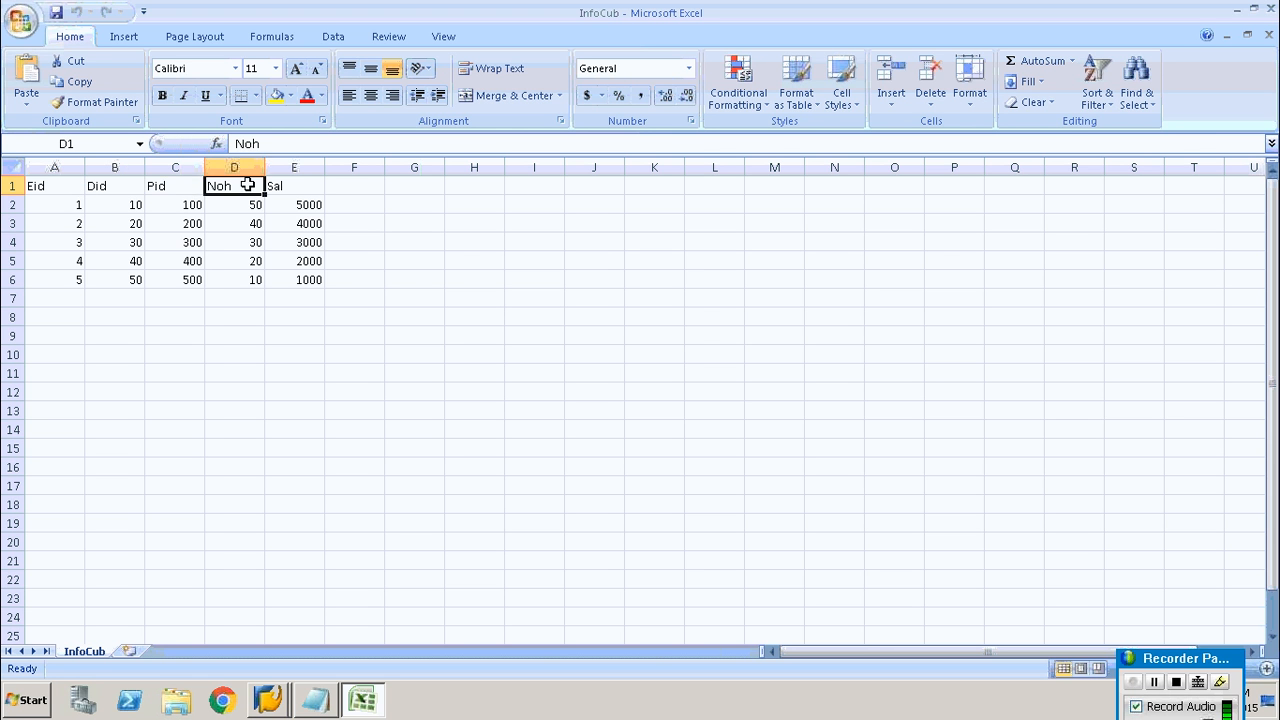
click(297, 191)
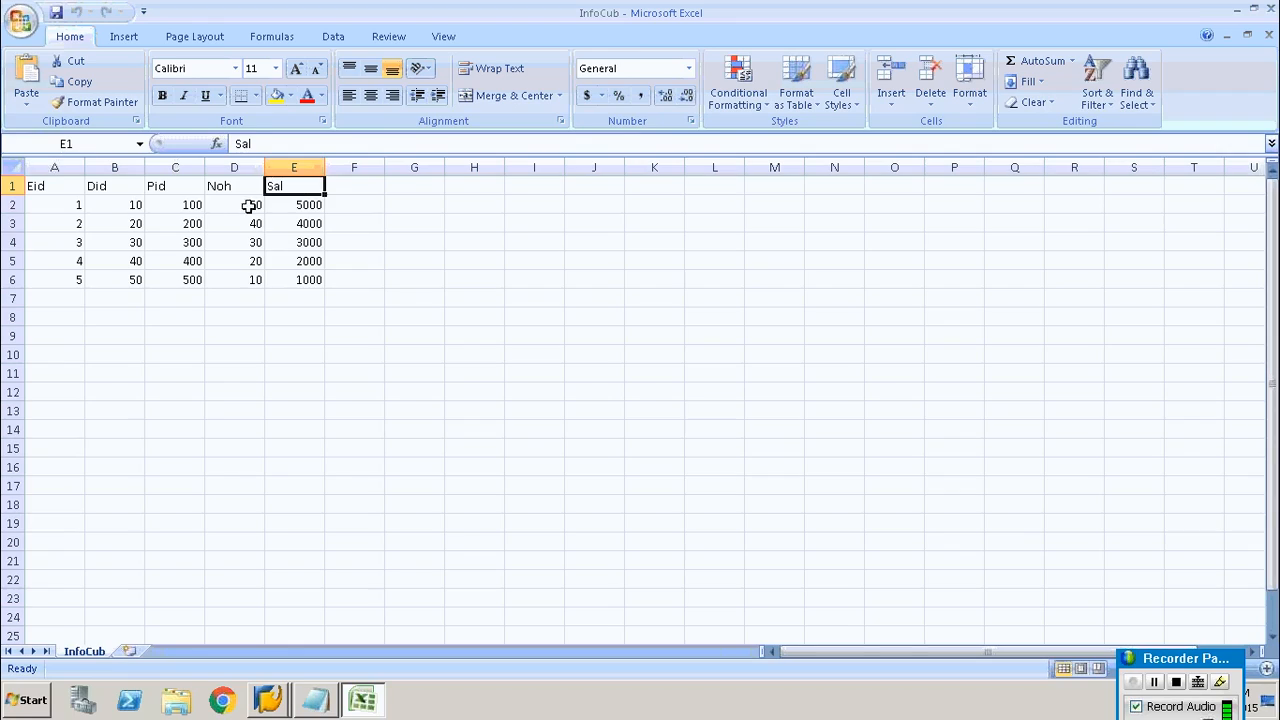
click(253, 205)
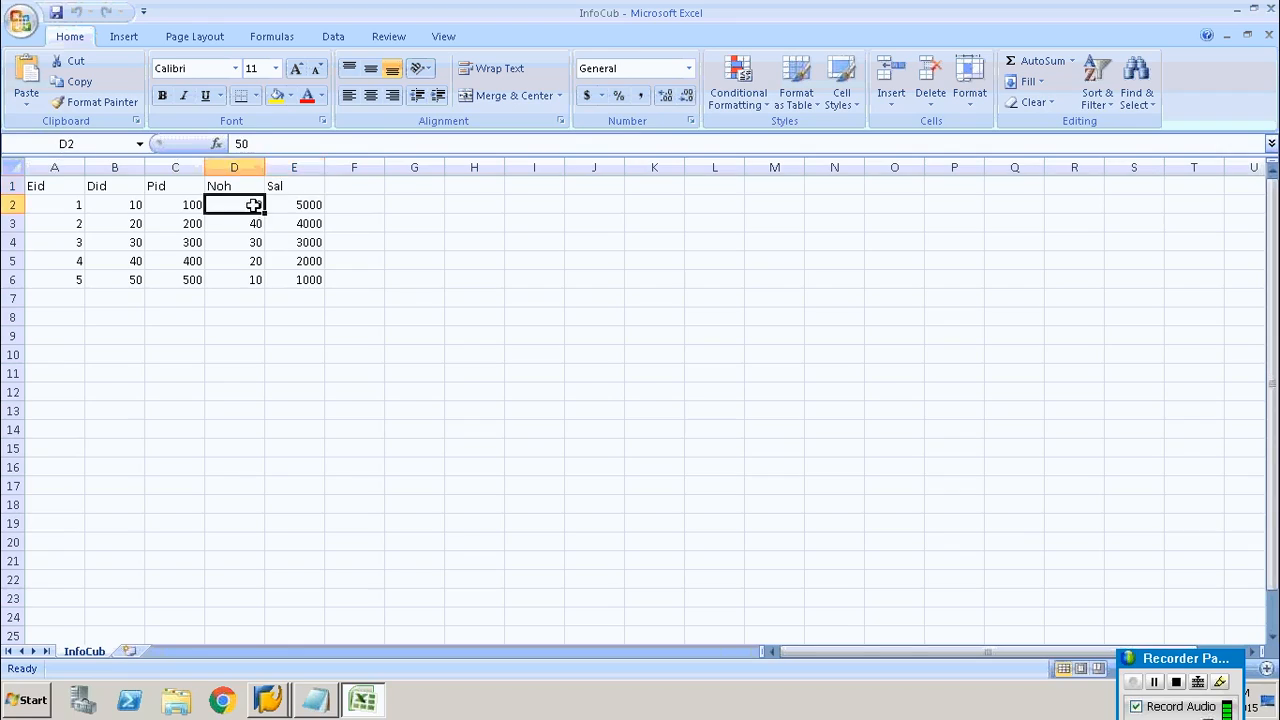
click(288, 205)
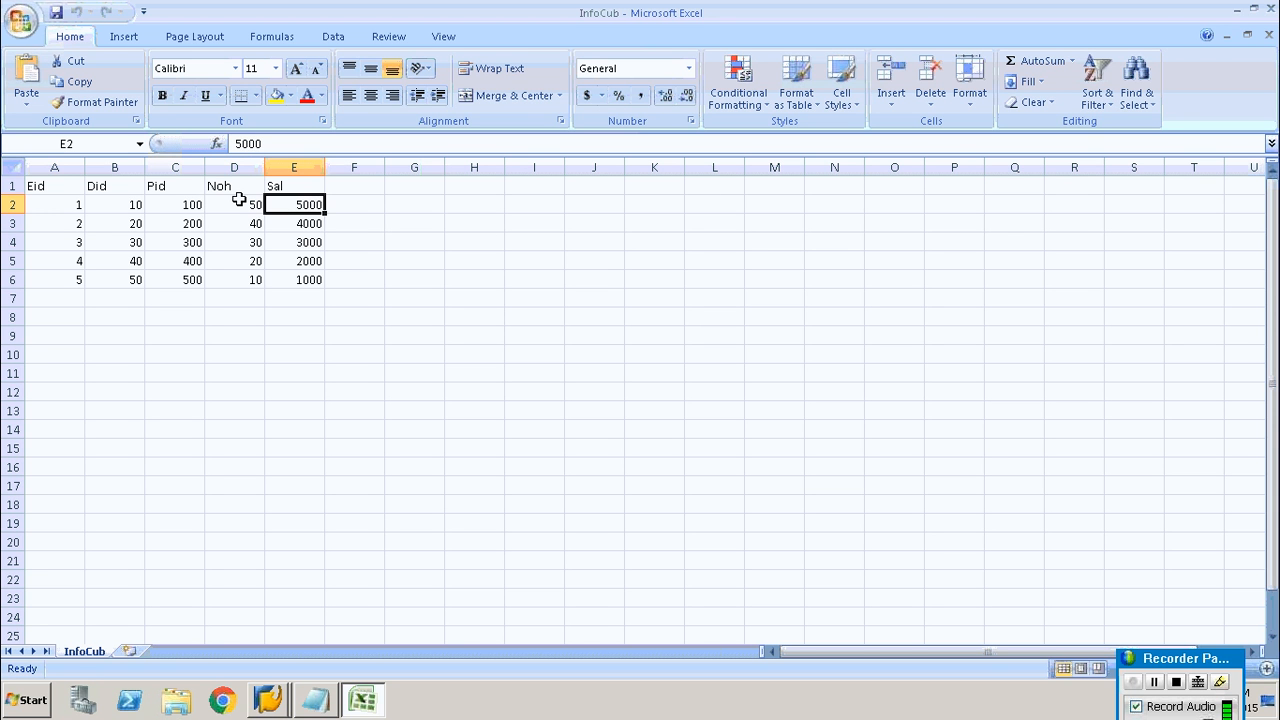
click(240, 202)
click(293, 204)
Compare the Eid, Did and Pid headers with the Noh and Sal headers, and return to the SAP Data Warehousing Workbench.
click(64, 192)
click(104, 192)
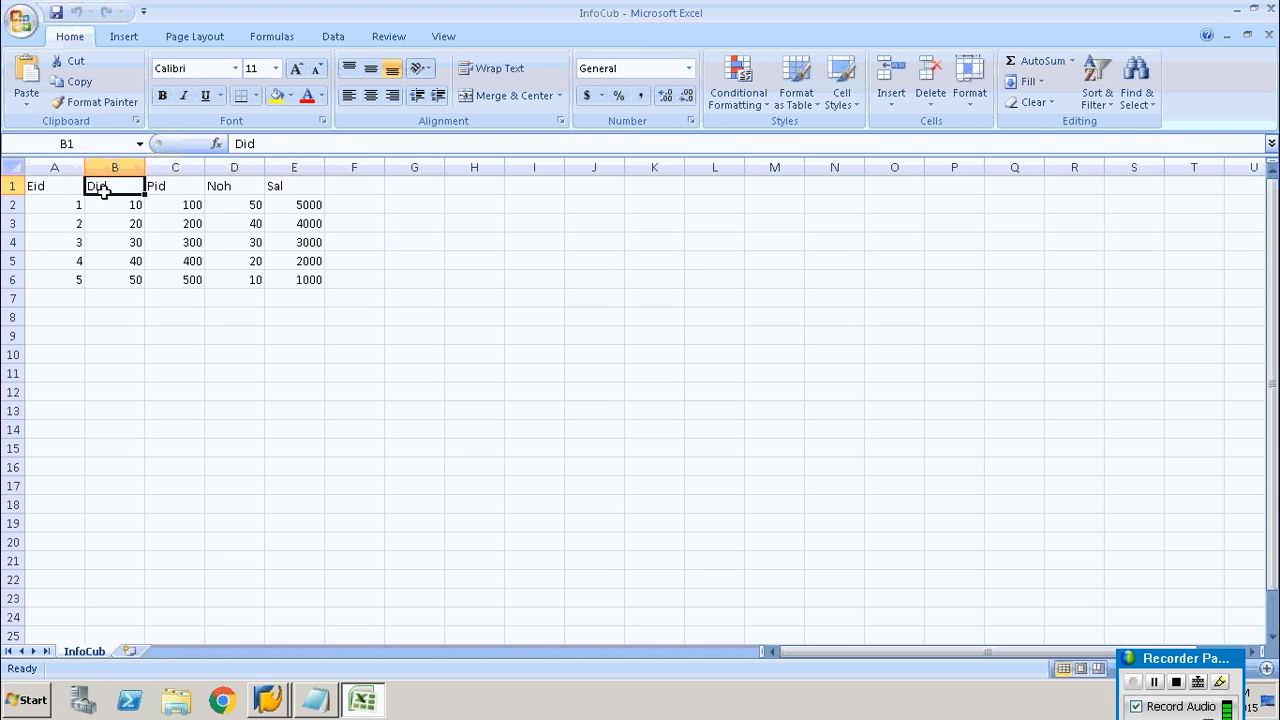
click(162, 185)
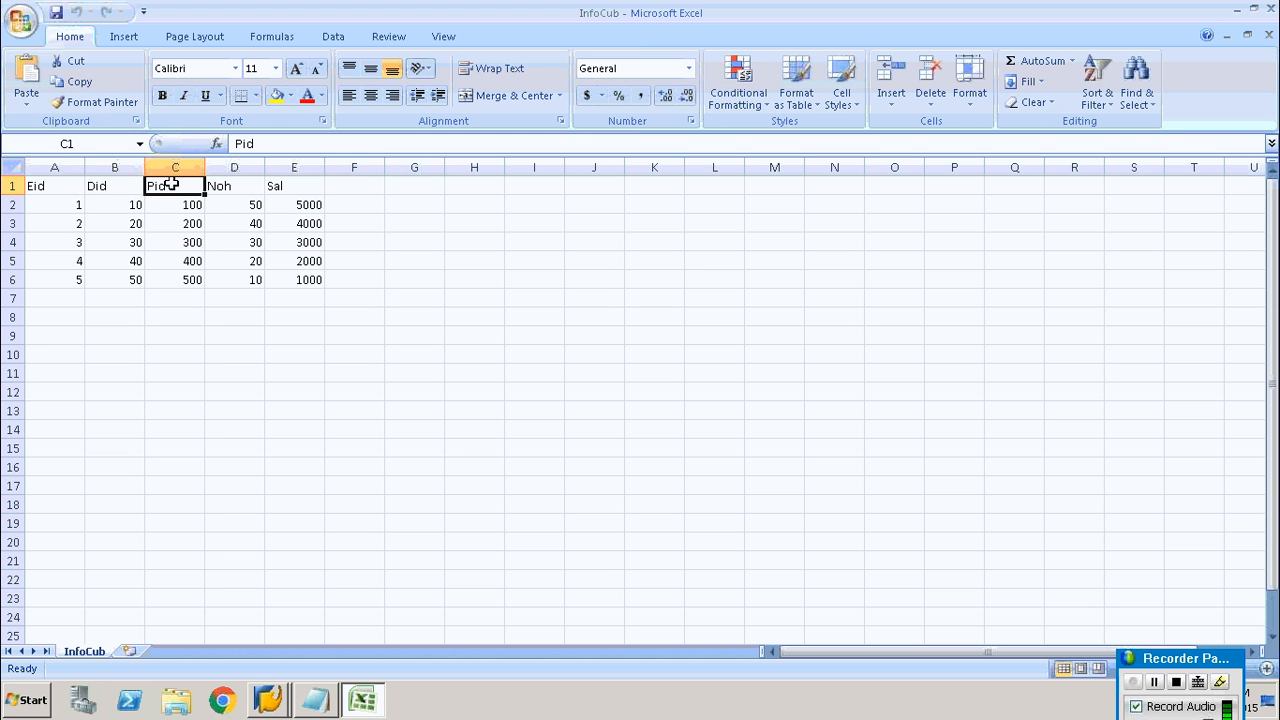
click(49, 186)
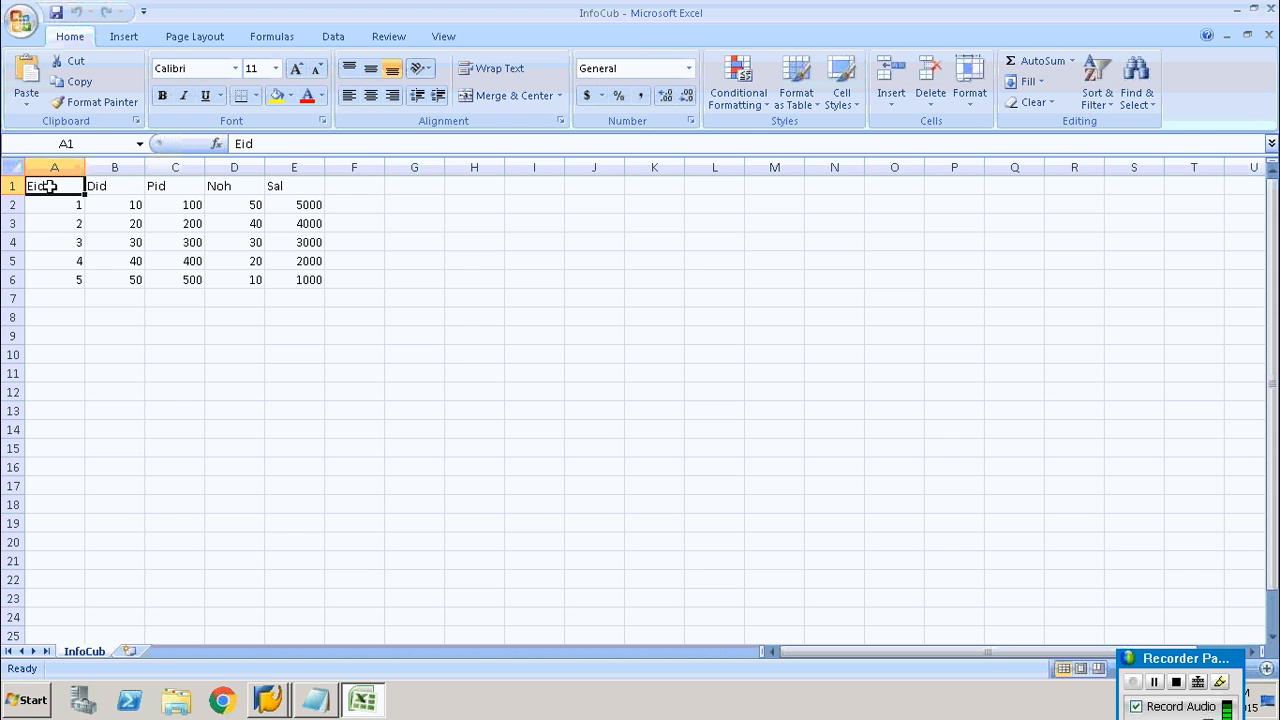
click(249, 188)
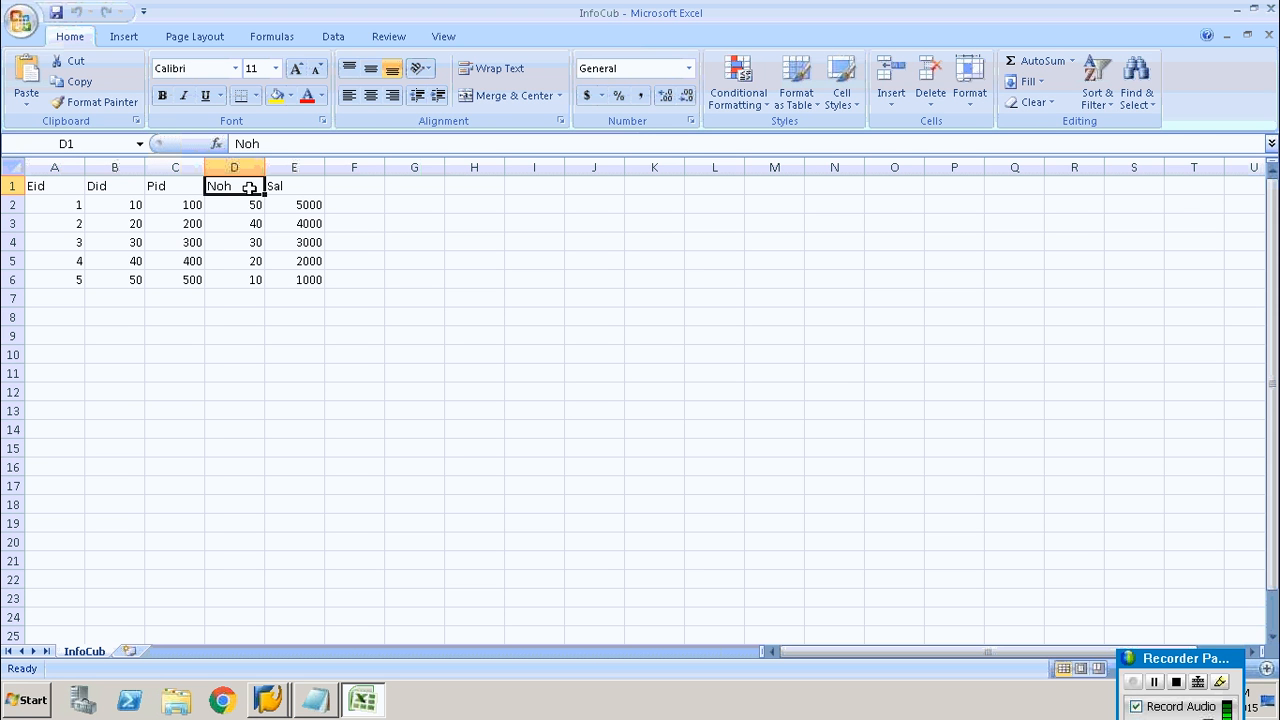
click(295, 187)
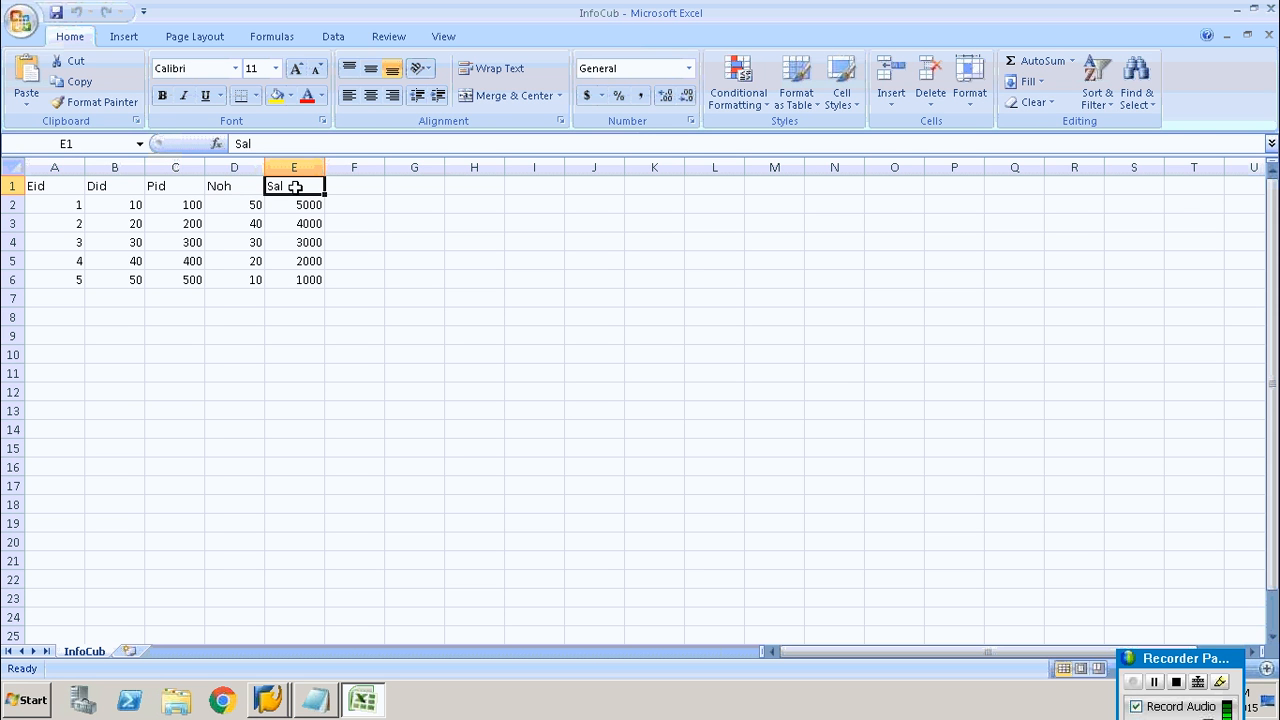
click(1237, 12)
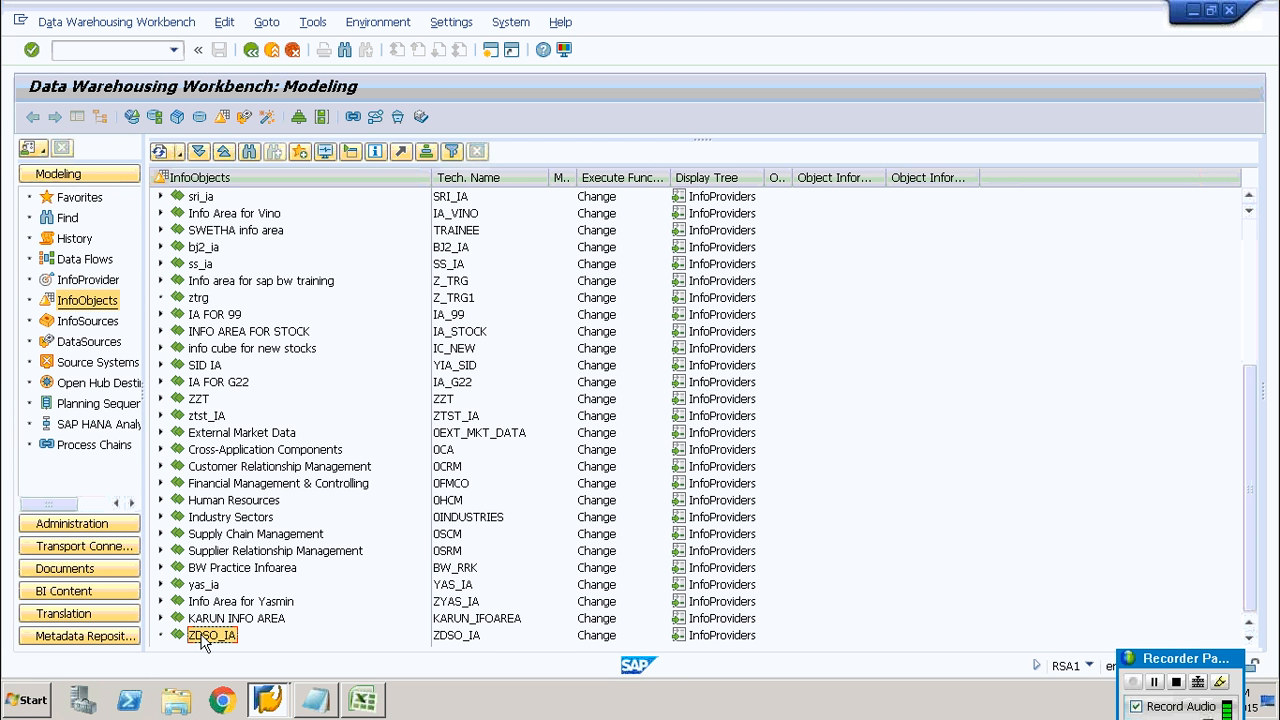
Create and activate a characteristic InfoObject catalog named ZDSO_IOC, with description ZDSO_IOC, under the ZDSO_IA InfoArea.
right_click(203, 641)
click(275, 624)
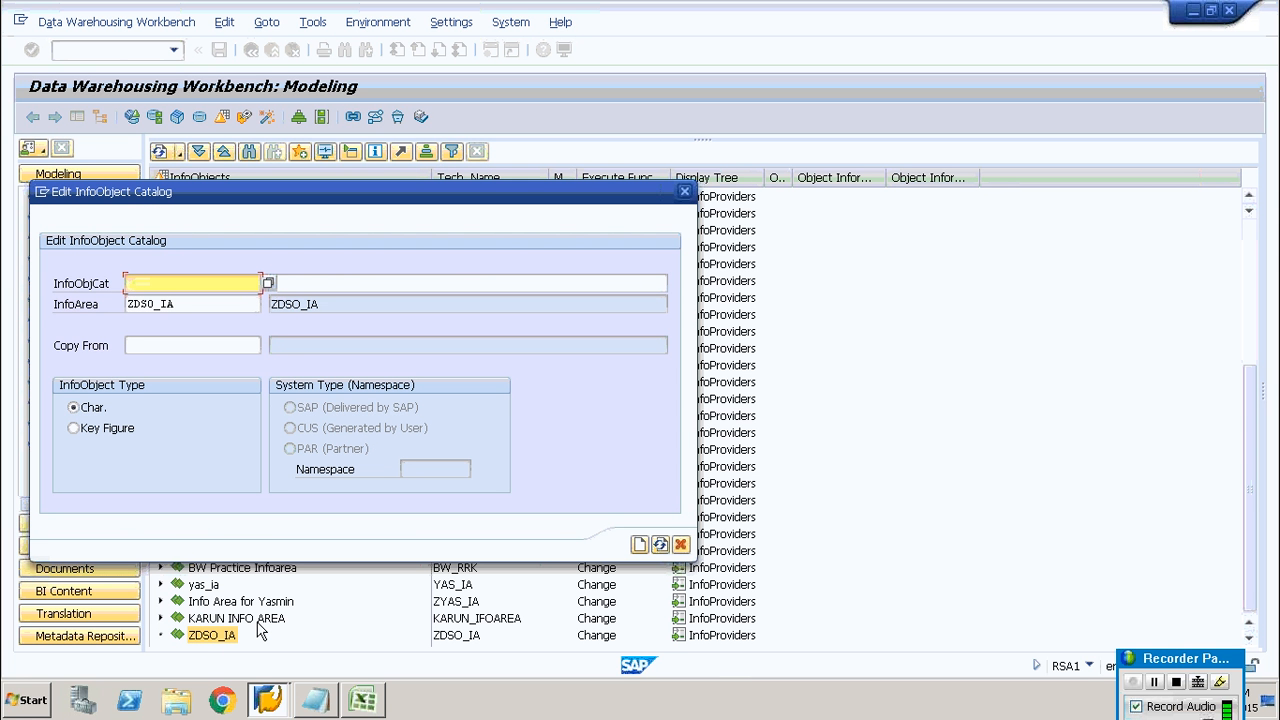
text(ZDSO_IOC)
click(312, 281)
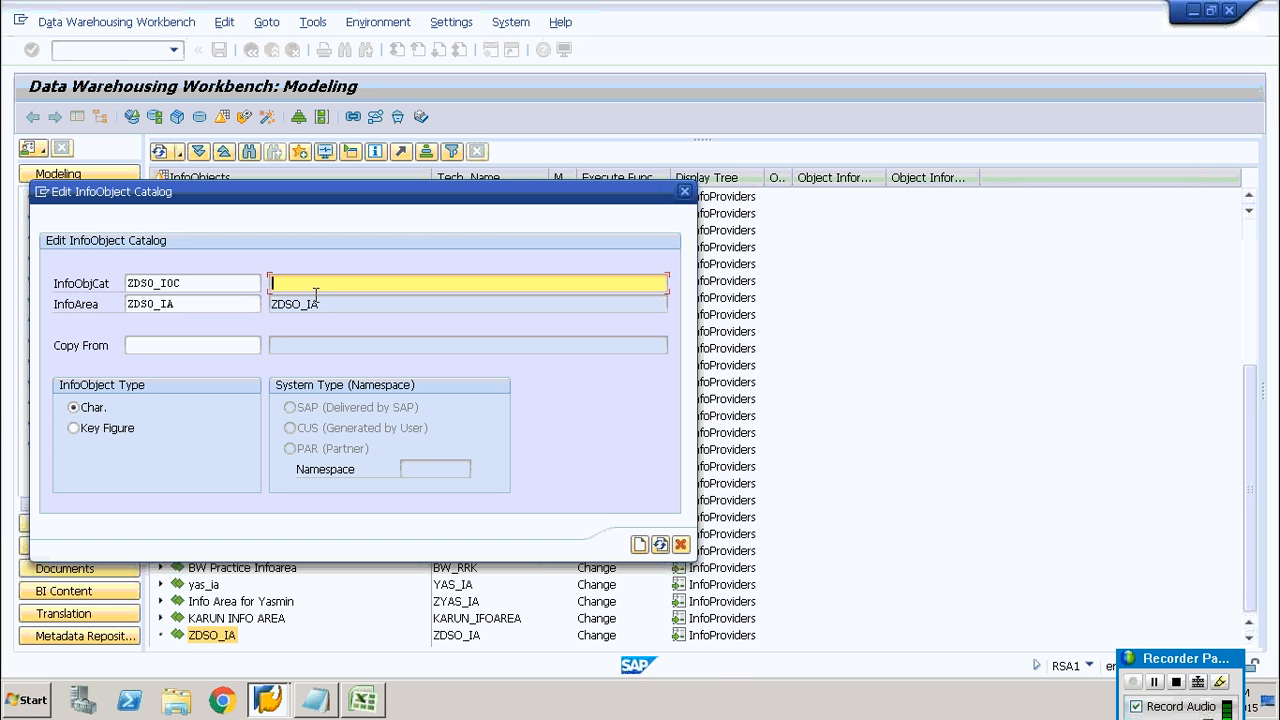
text(ZDSO_I)
text(OC)
click(97, 412)
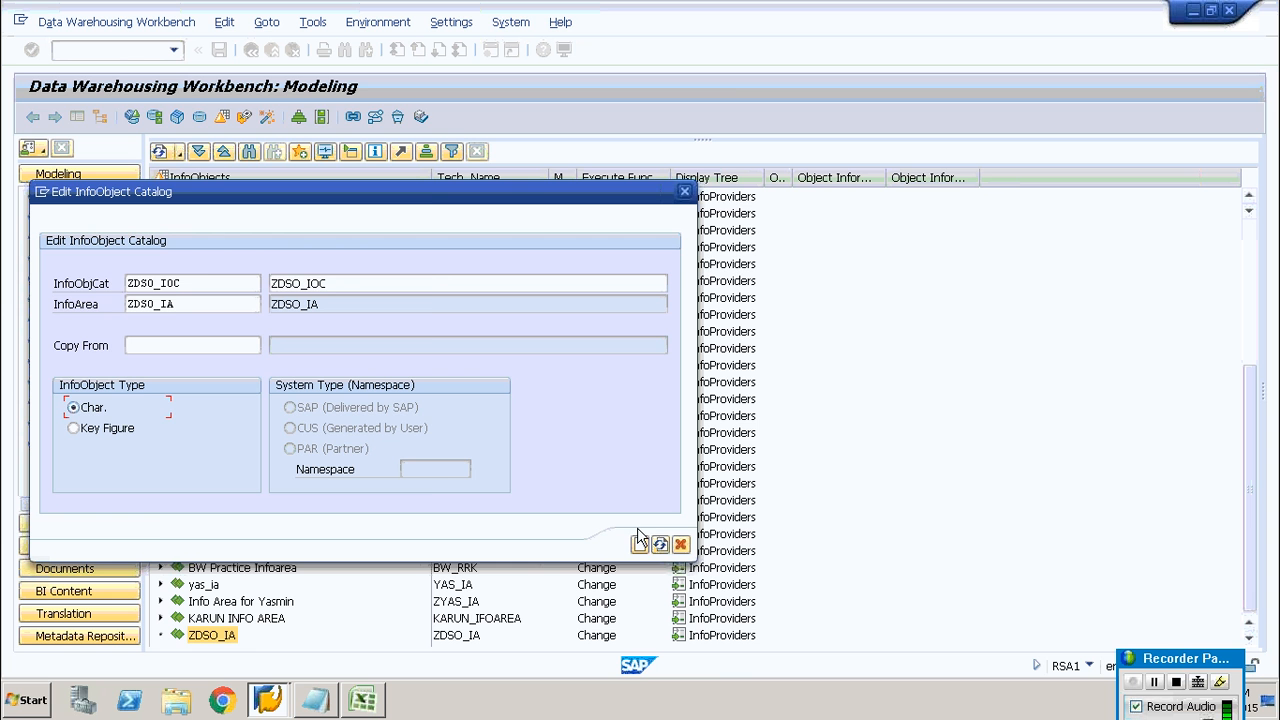
click(640, 542)
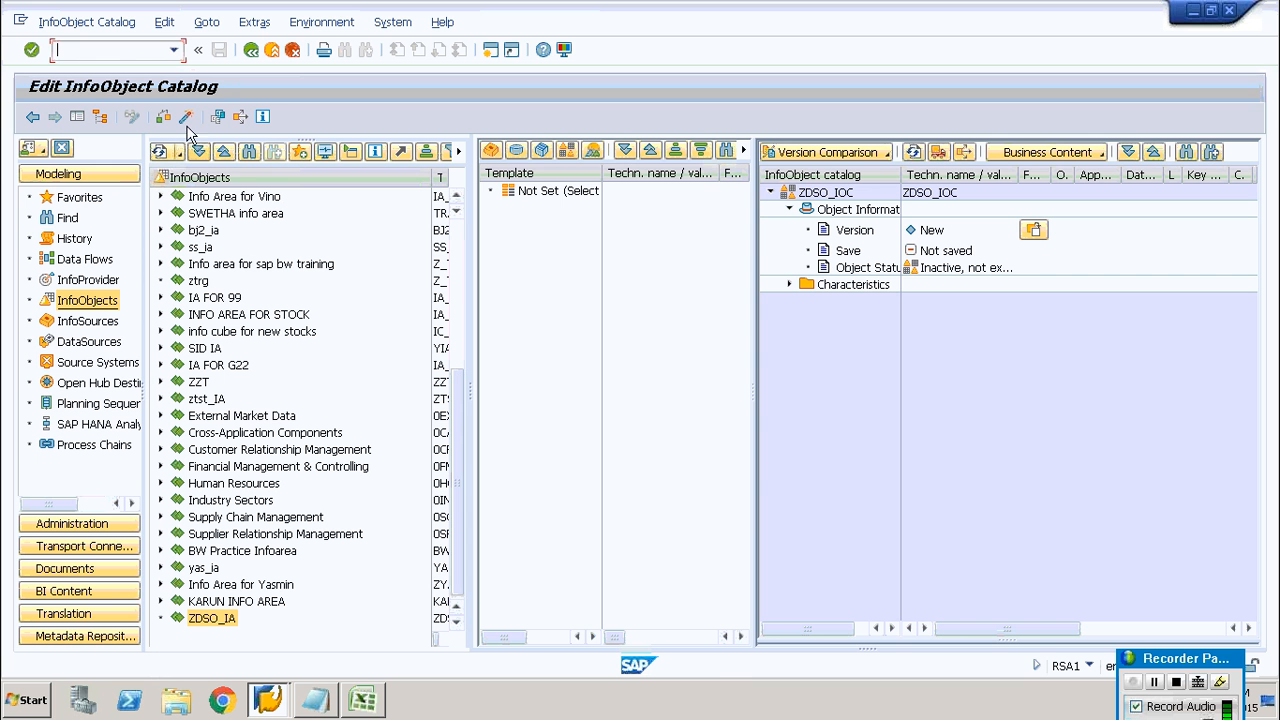
click(190, 119)
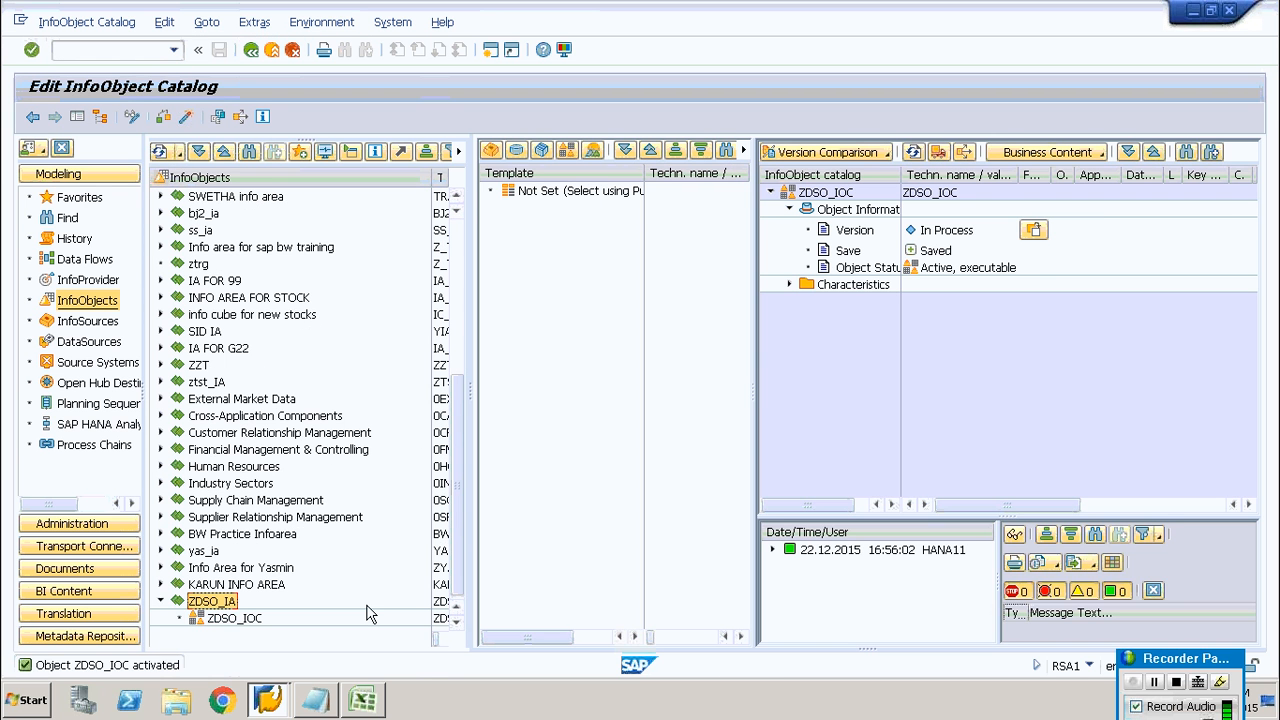
Begin another InfoObject catalog under the ZDSO_IA InfoArea, with the name and description ZDSO_KF.
right_click(212, 601)
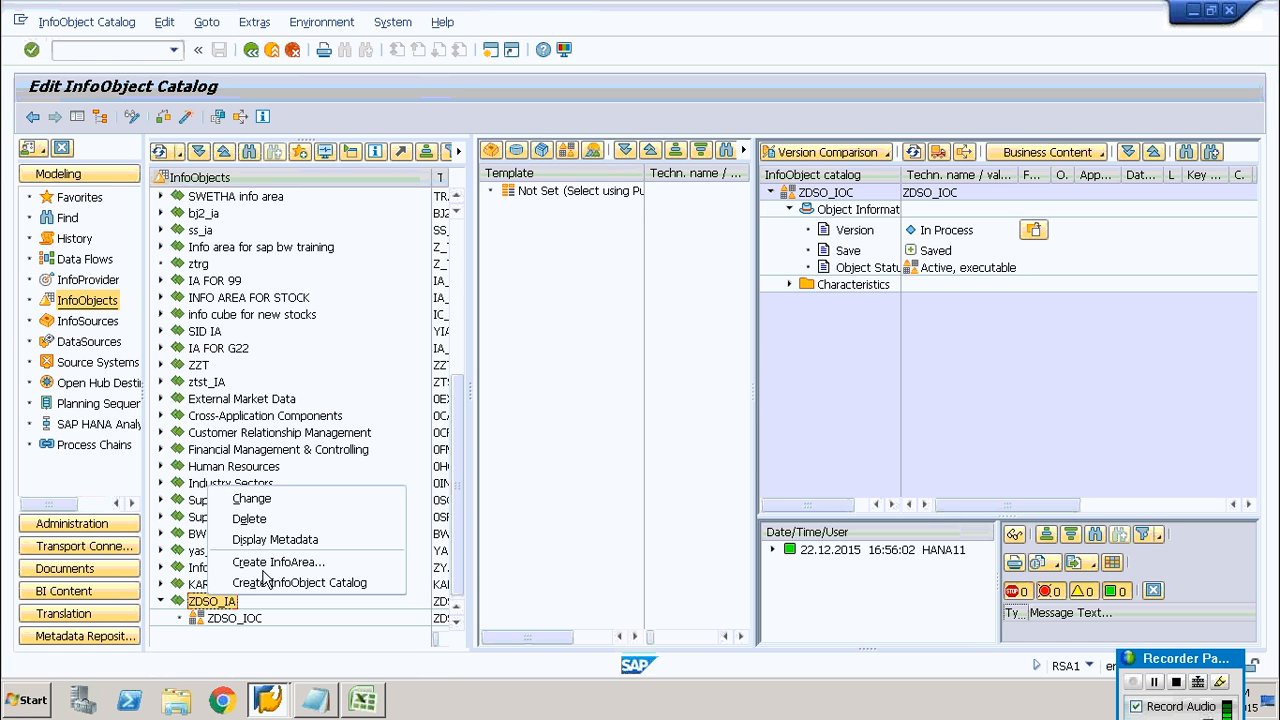
click(290, 582)
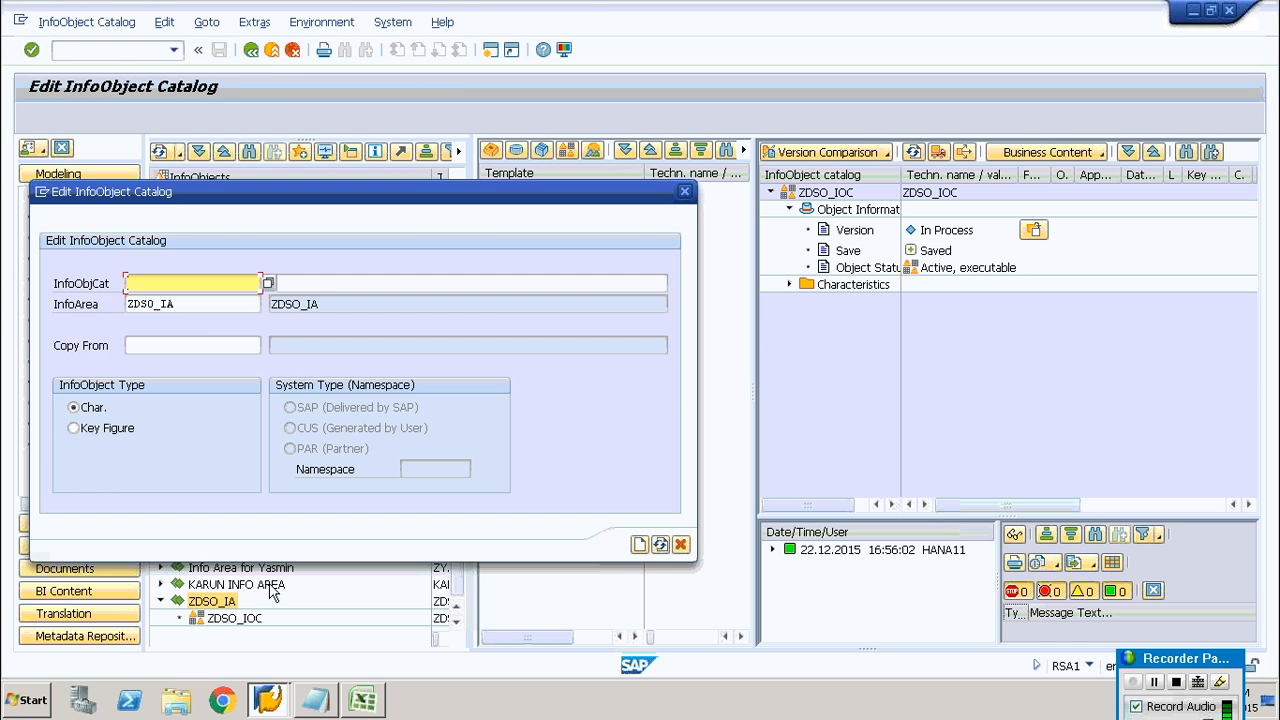
text(ZSO_)
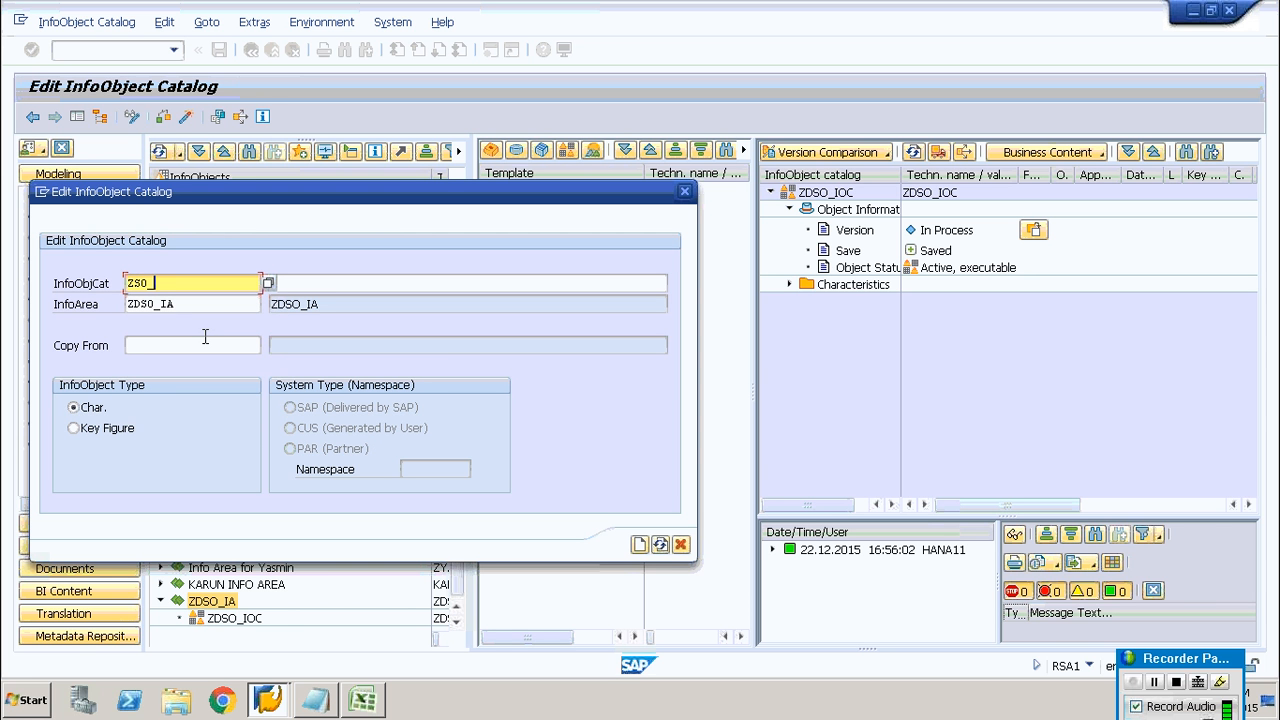
key(BackSpace)
key(BackSpace)
key(BackSpace)
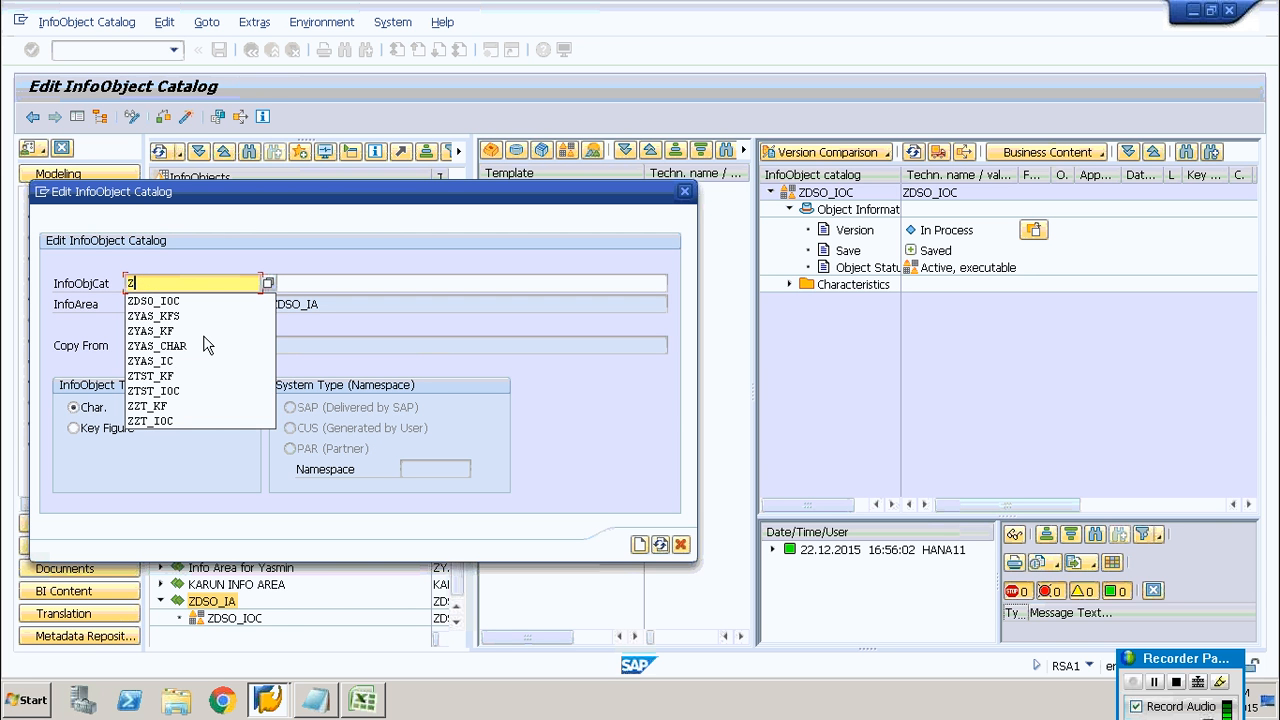
text(DSO_KF)
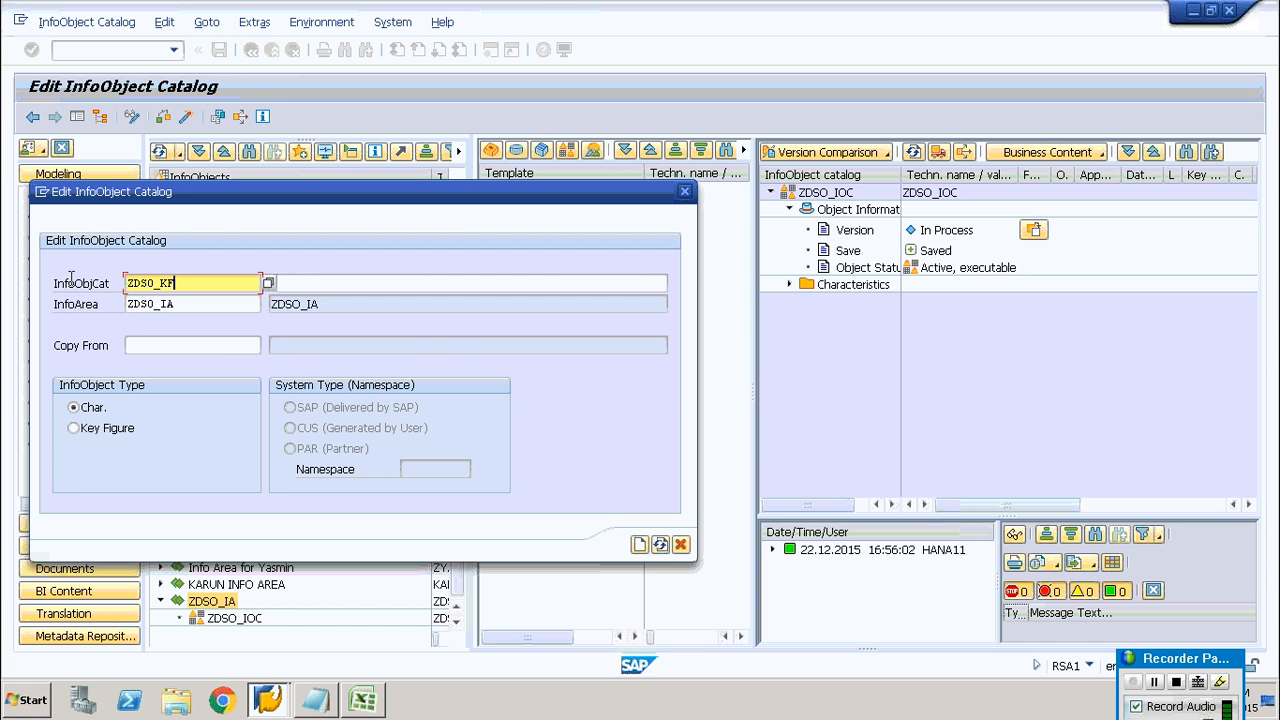
drag(127, 283, 178, 284)
key(ctrl+c)
click(328, 284)
key(ctrl+v)
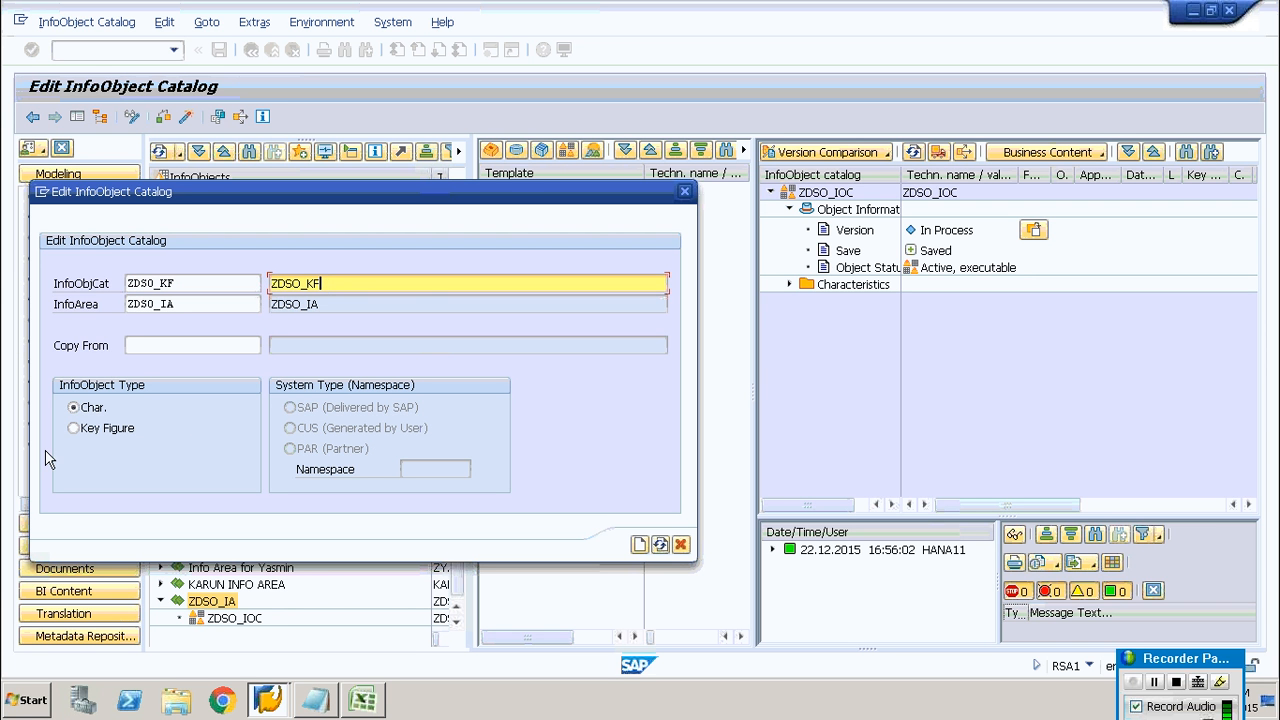
Set the ZDSO_KF catalog's InfoObject type to Key Figure, and create and activate it.
click(113, 430)
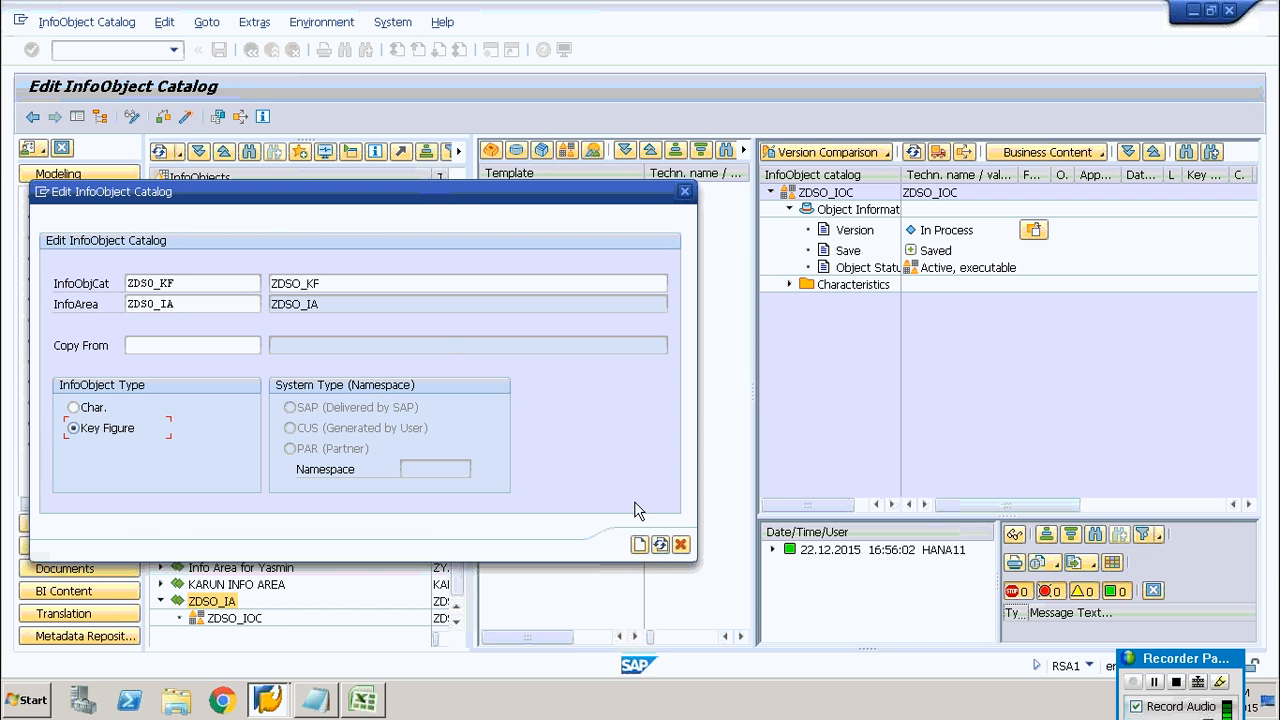
click(648, 547)
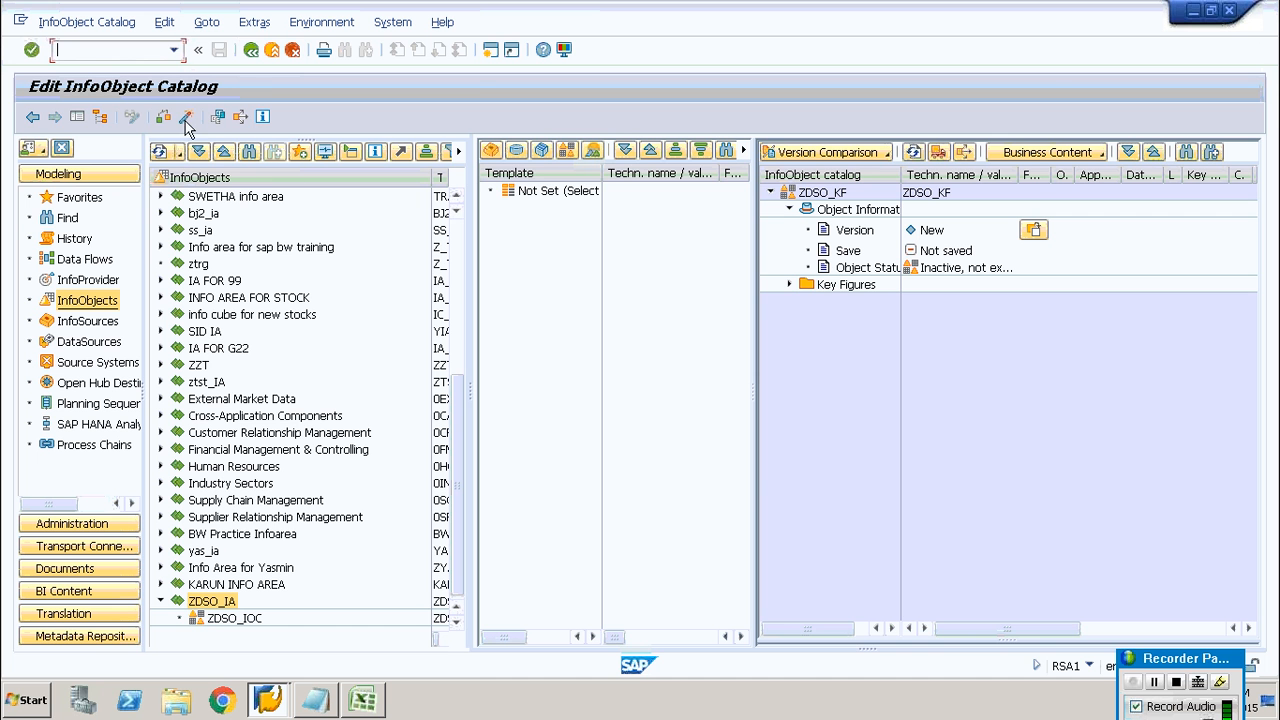
click(186, 117)
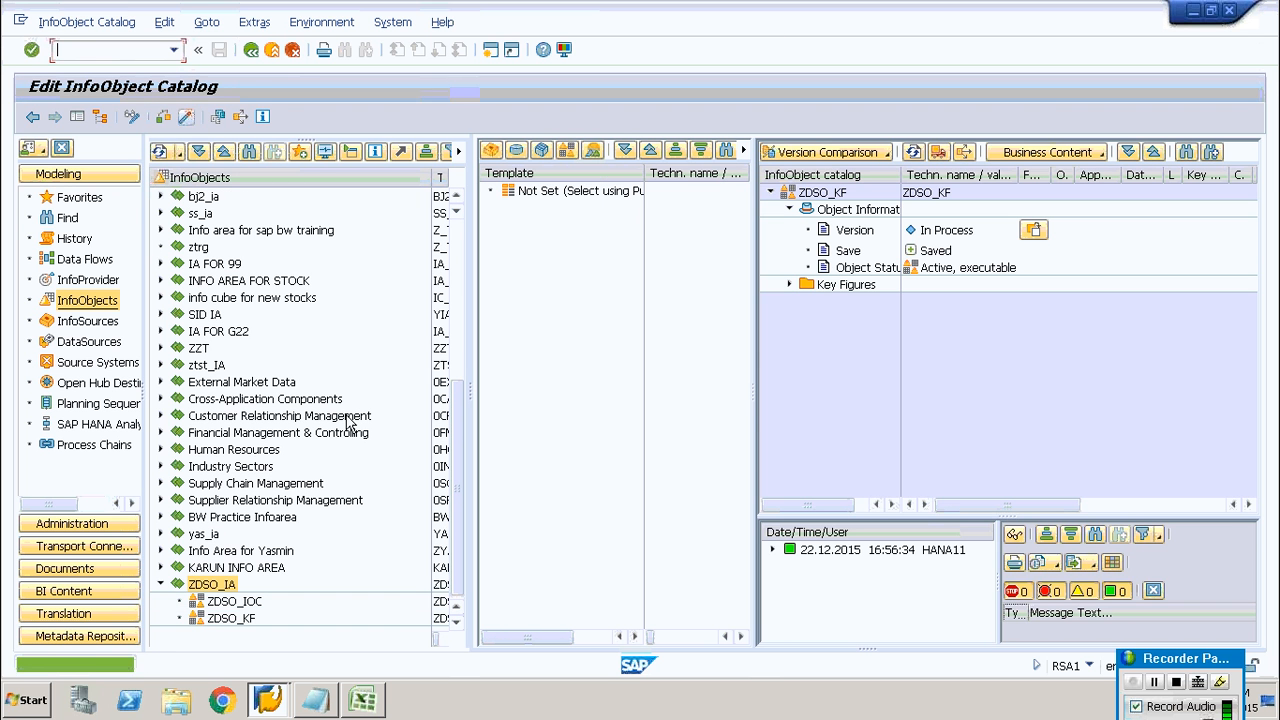
Create a characteristic InfoObject named ZDSO_EID, with long description ZDSO_EID, in the ZDSO_IOC catalog.
click(234, 602)
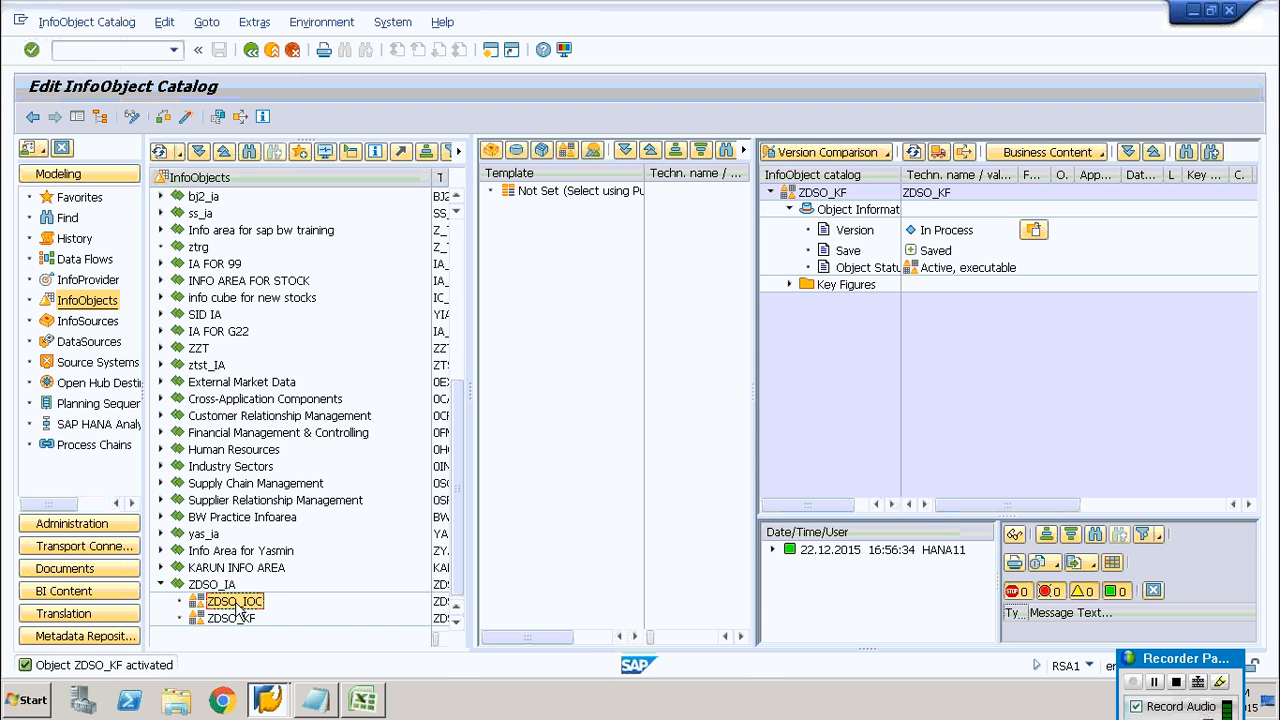
right_click(237, 608)
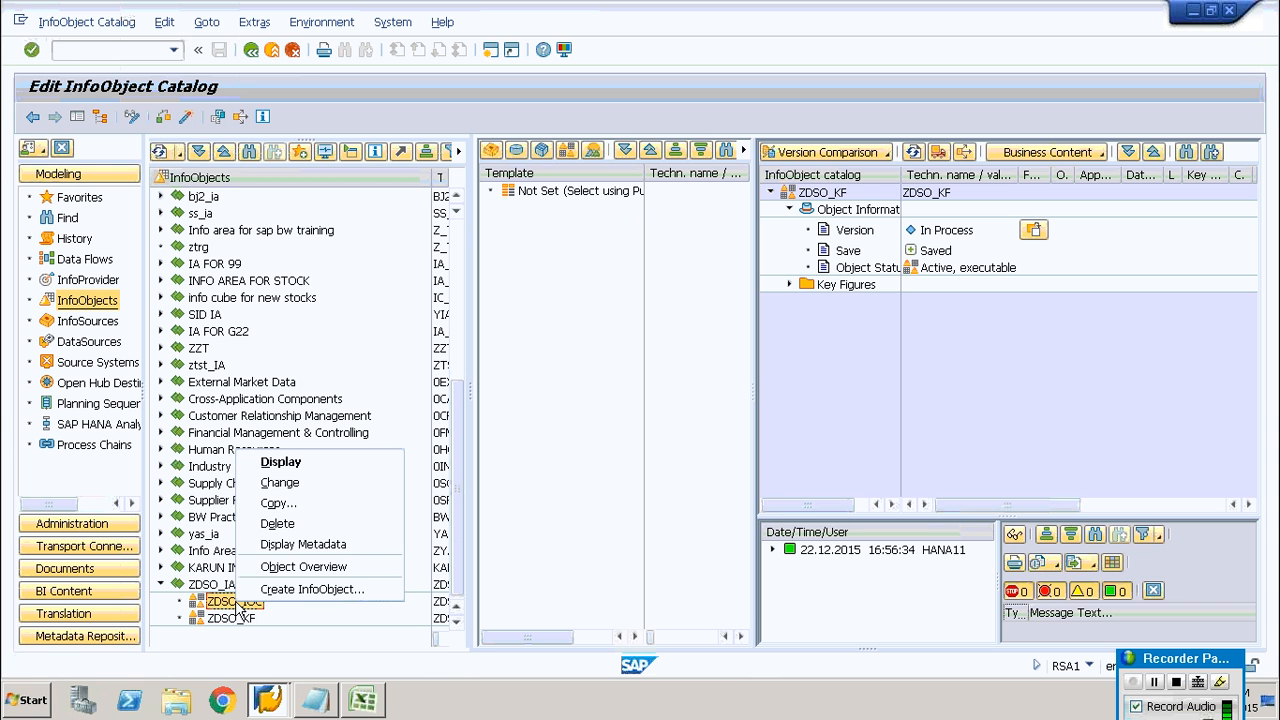
click(288, 590)
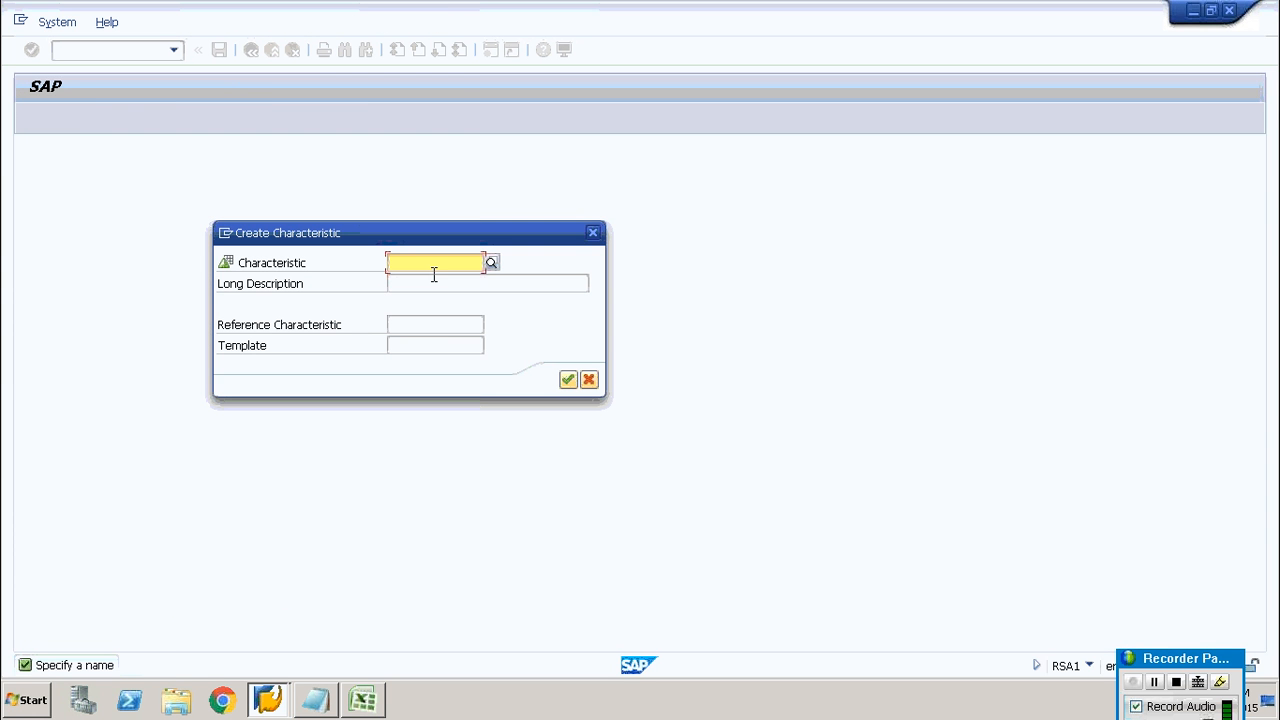
text(ZDS)
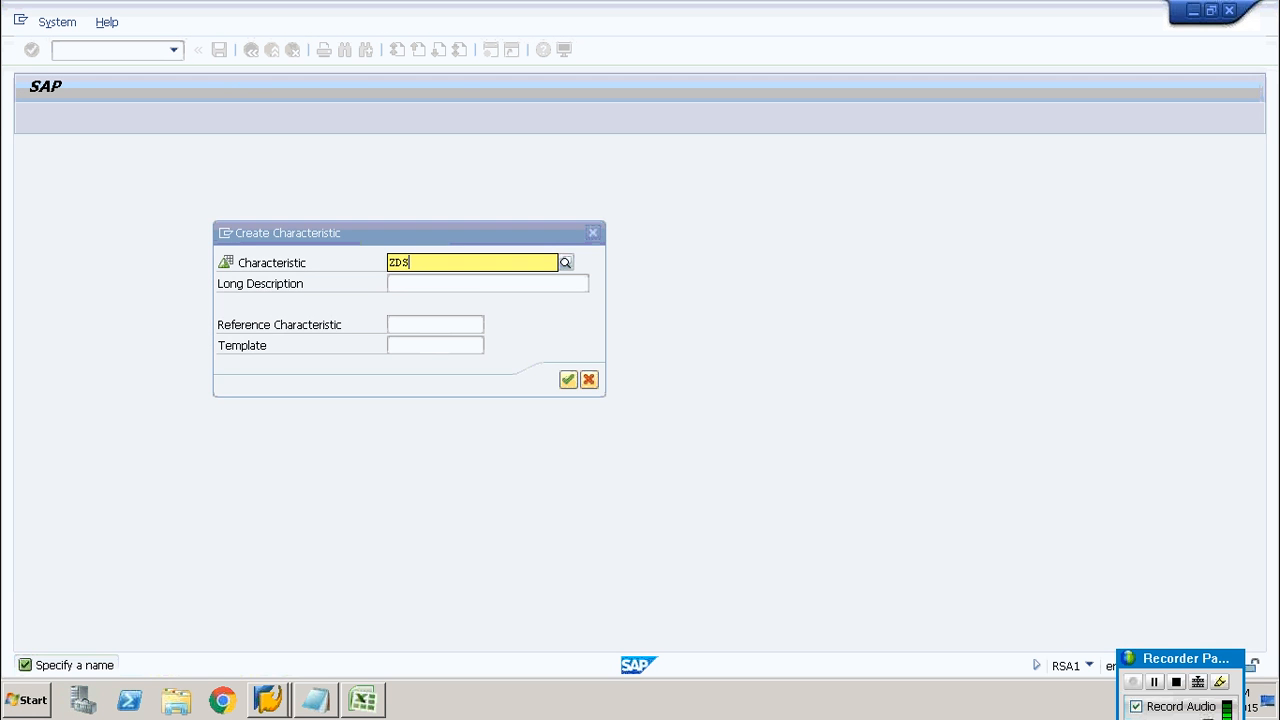
text(O_EID)
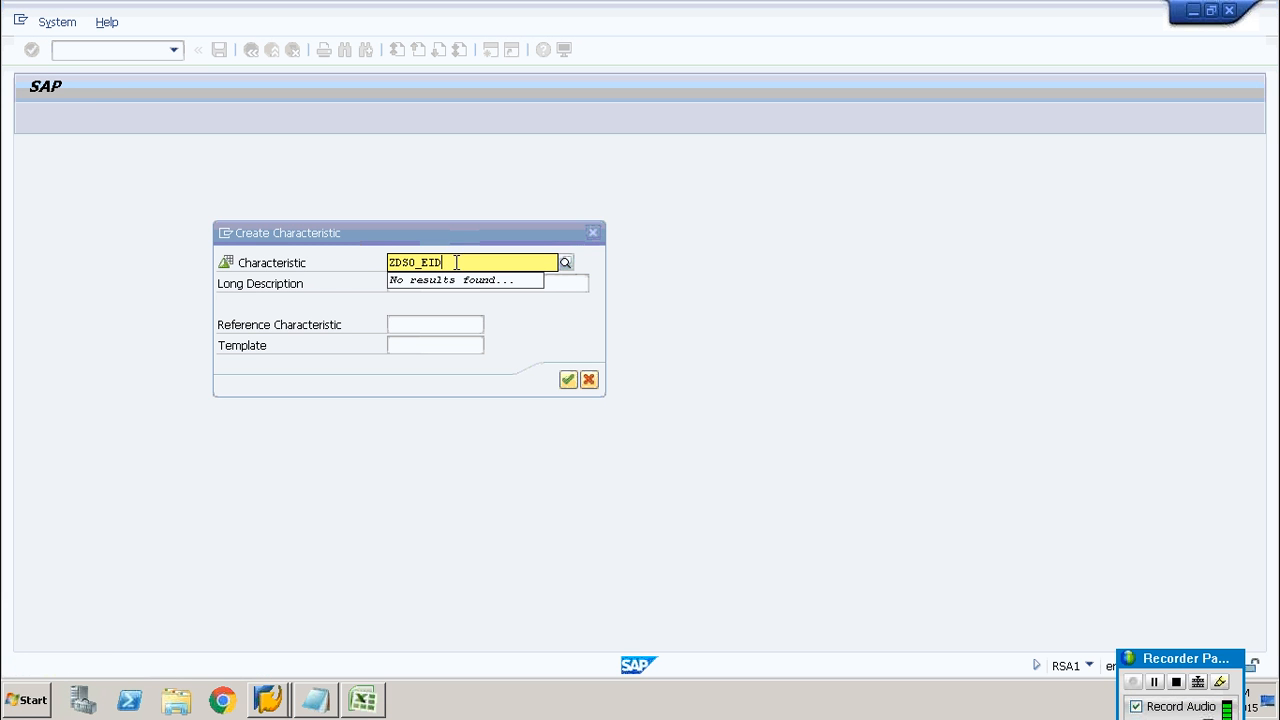
drag(455, 262, 366, 262)
key(ctrl+c)
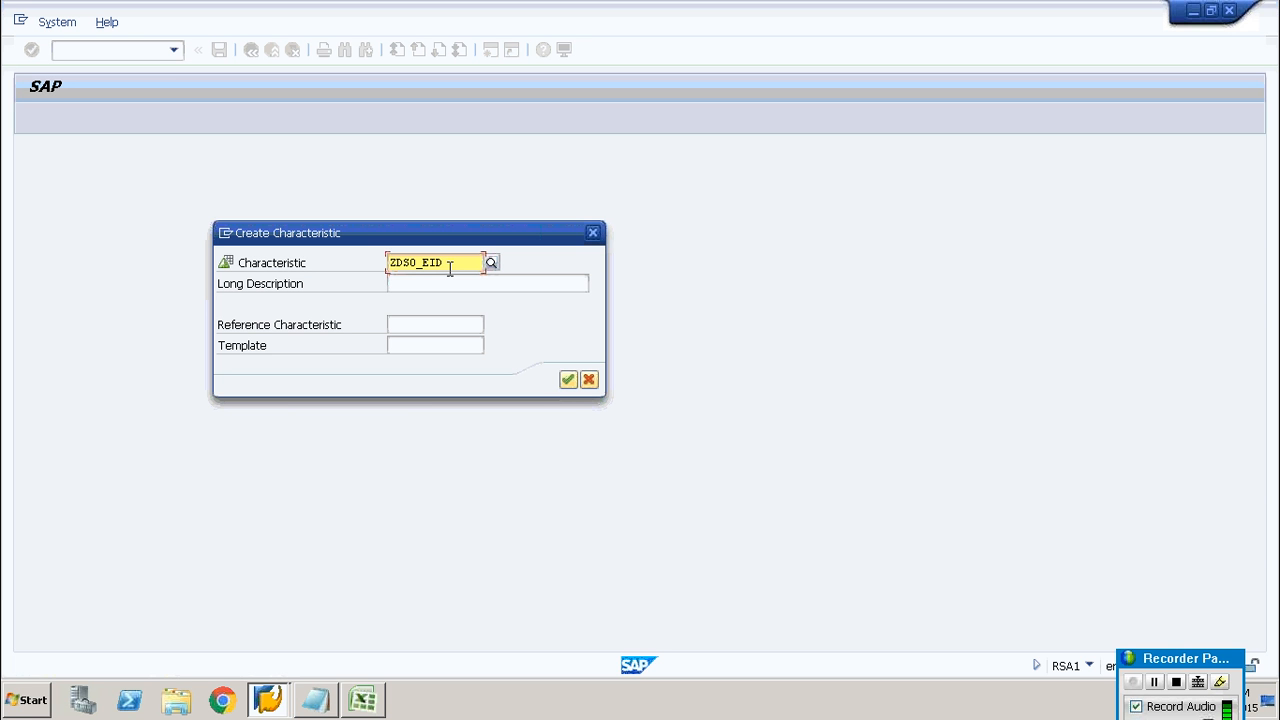
click(442, 287)
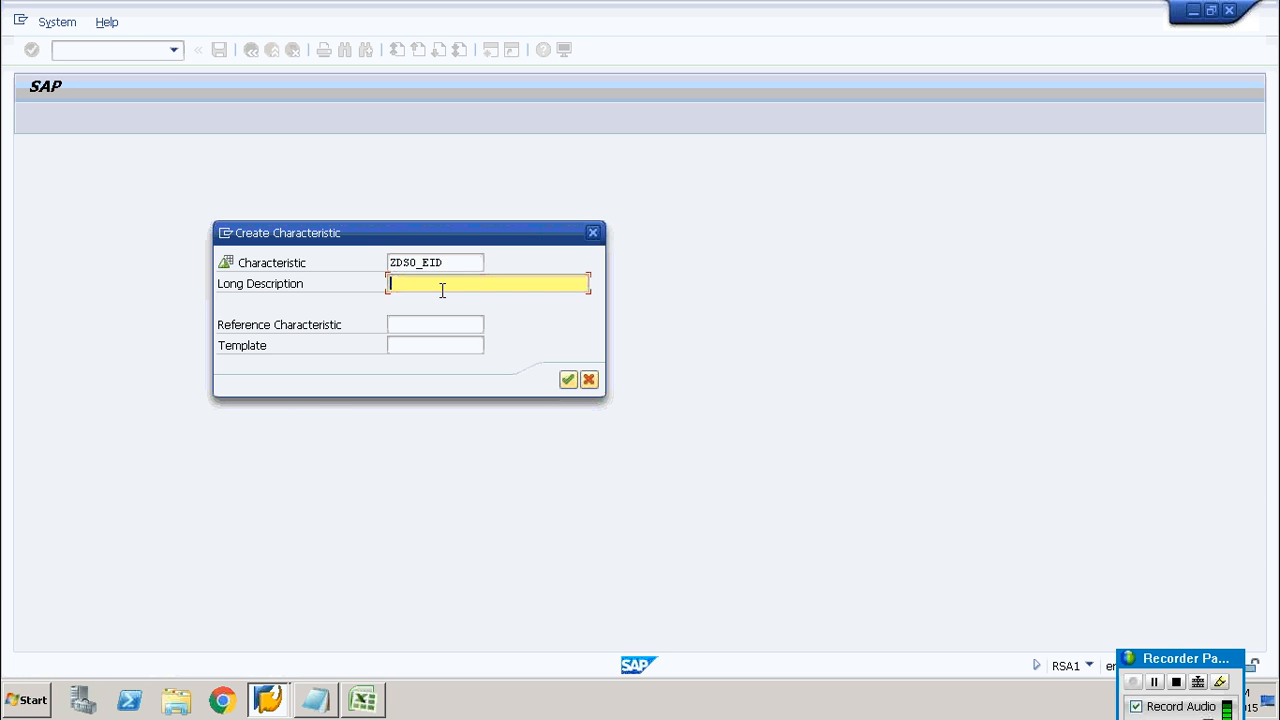
text(ZDSO_EID)
click(567, 381)
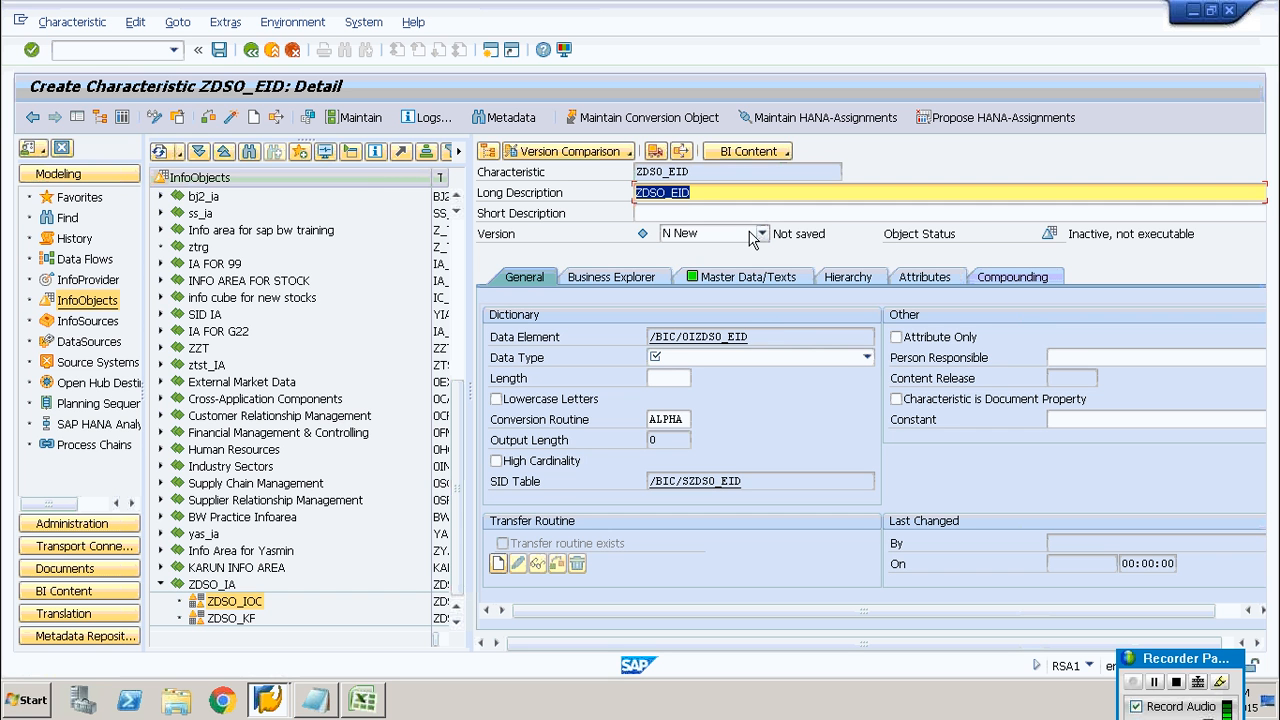
Give ZDSO_EID the short description ZDSO_EID, data type CHAR - Character String and length 5, and activate it.
click(680, 212)
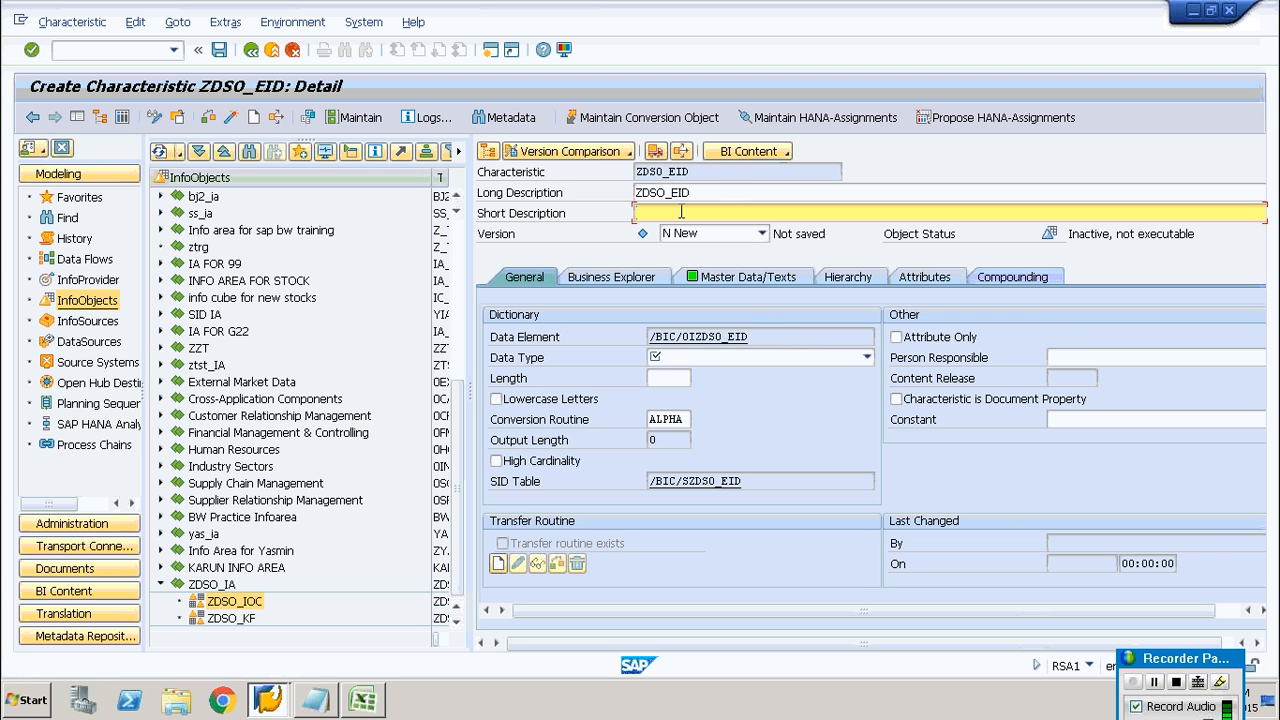
key(ctrl+v)
click(735, 357)
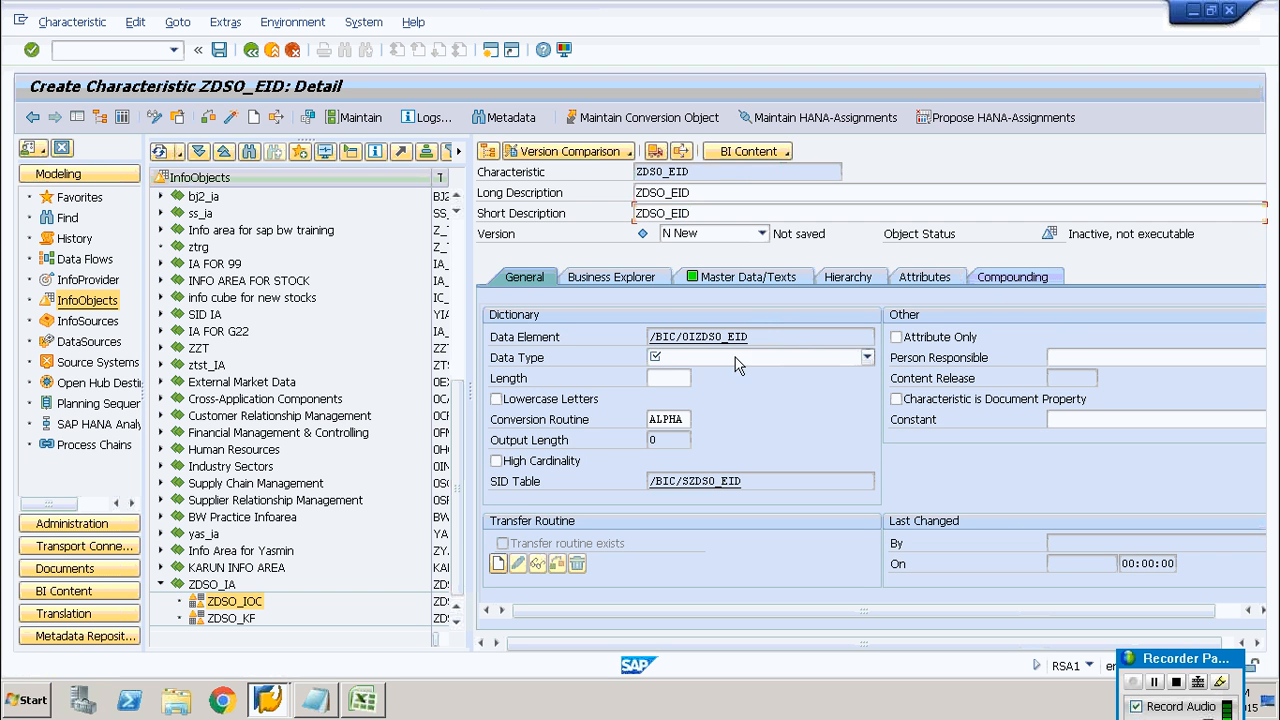
click(727, 371)
click(683, 378)
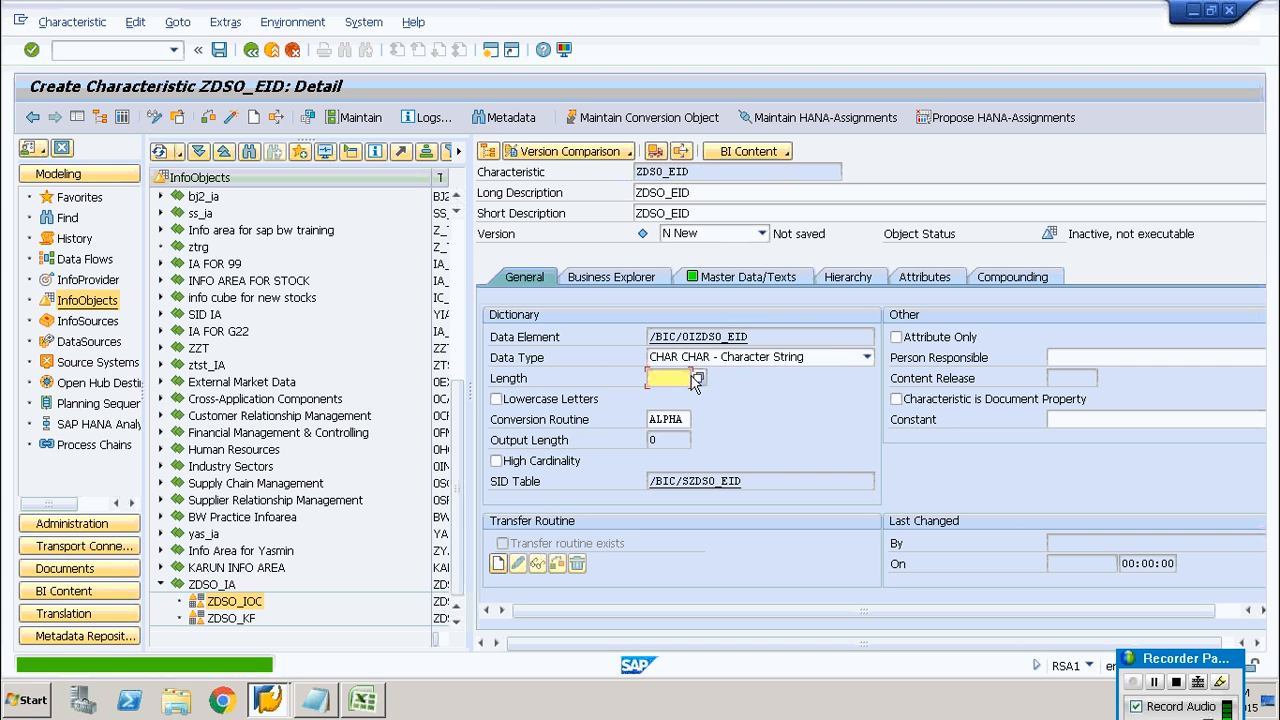
text(5)
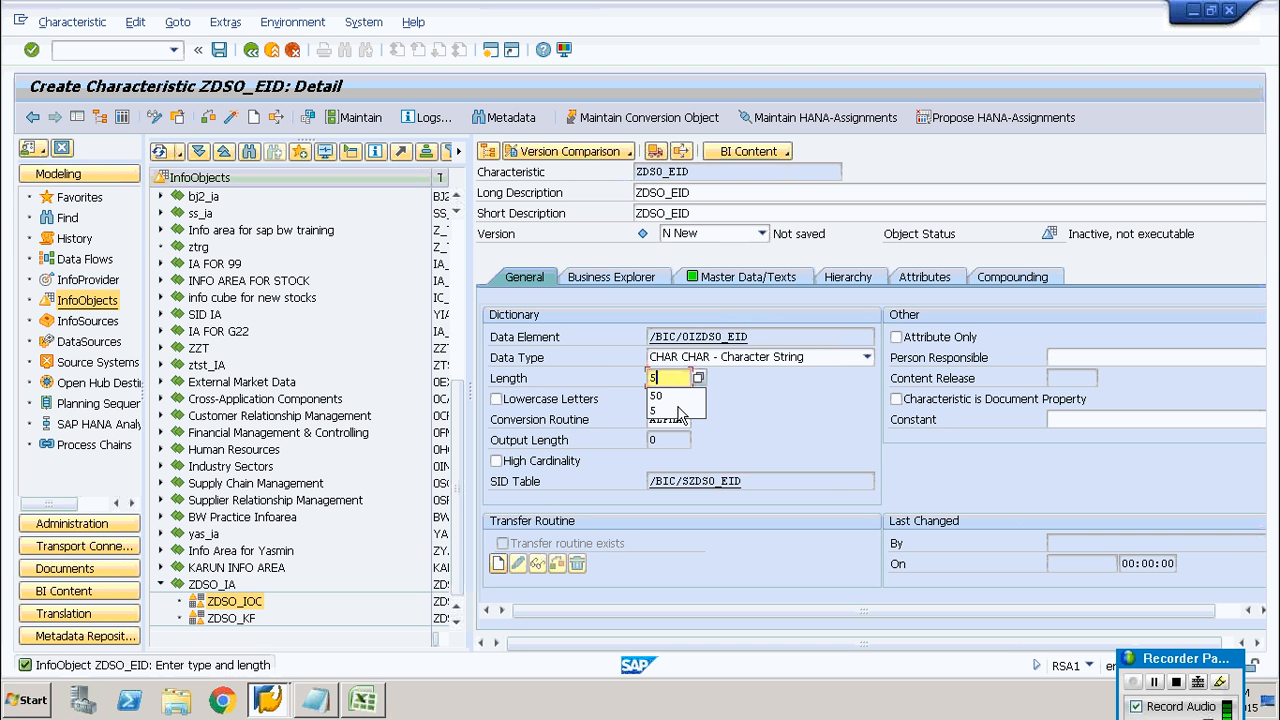
click(676, 412)
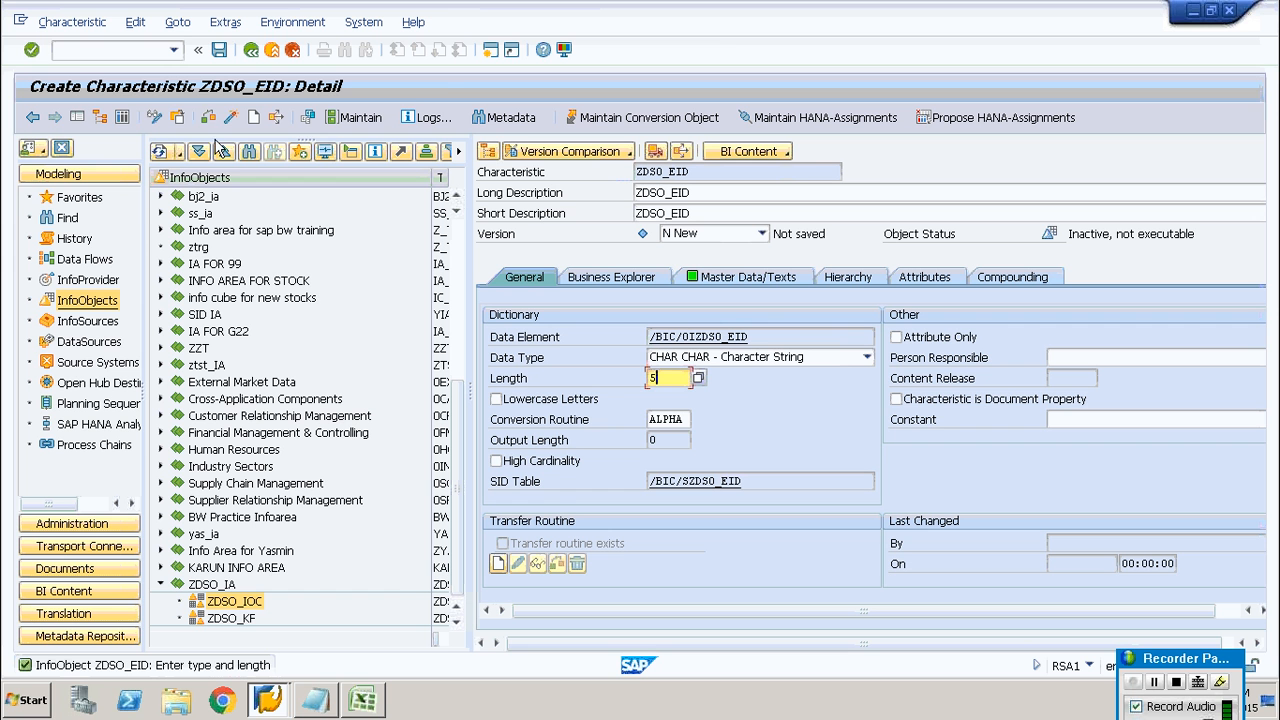
click(230, 118)
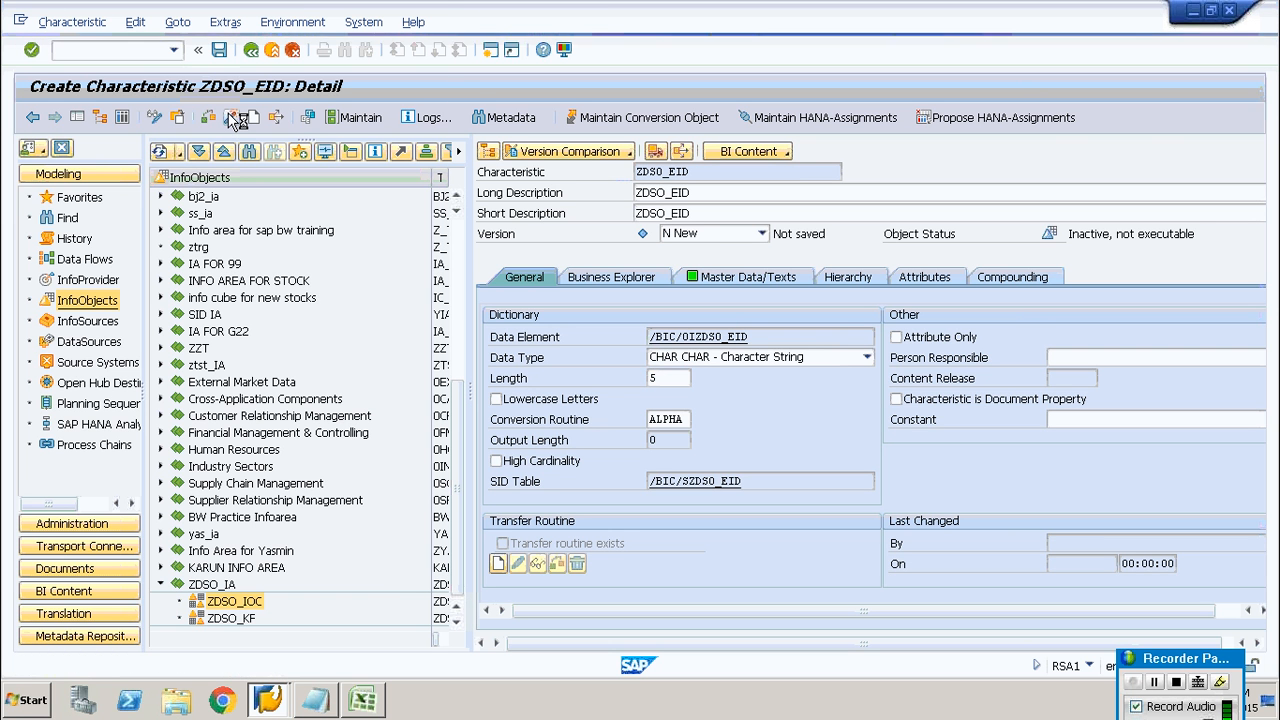
Create a characteristic InfoObject named ZDSO_DID, with long description ZDSO_DID, in the ZDSO_IOC catalog.
right_click(241, 605)
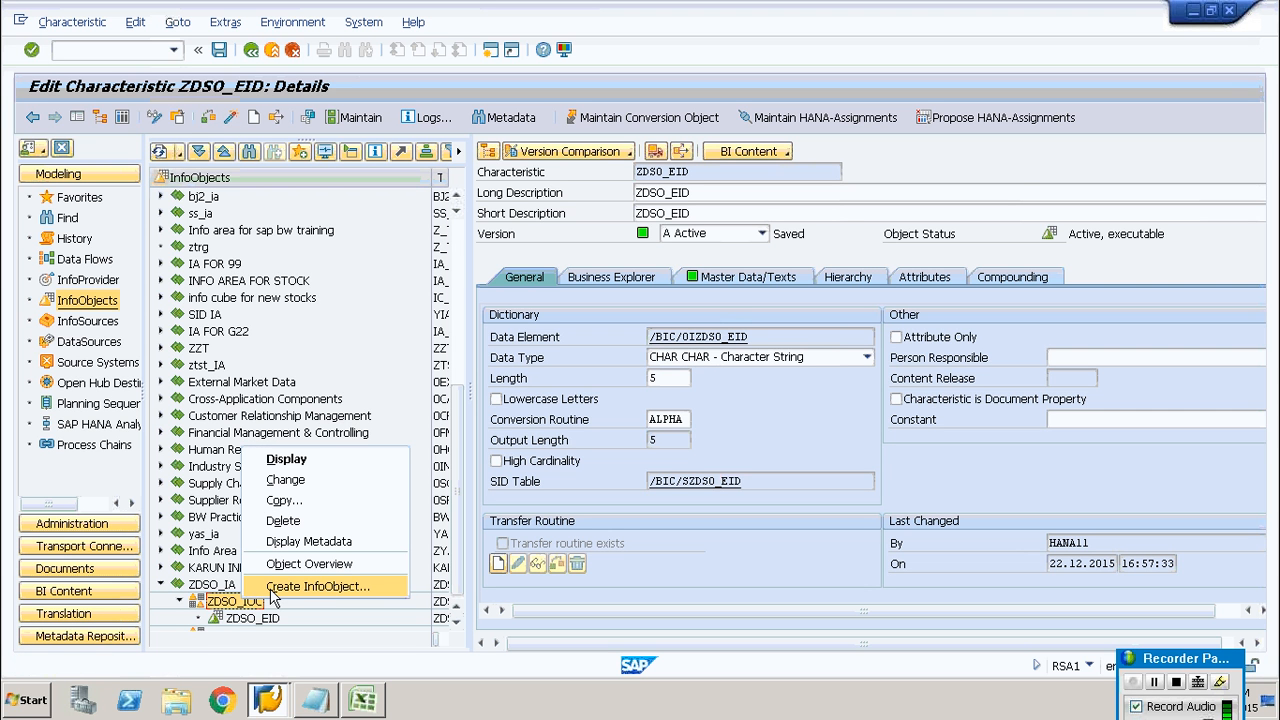
click(273, 590)
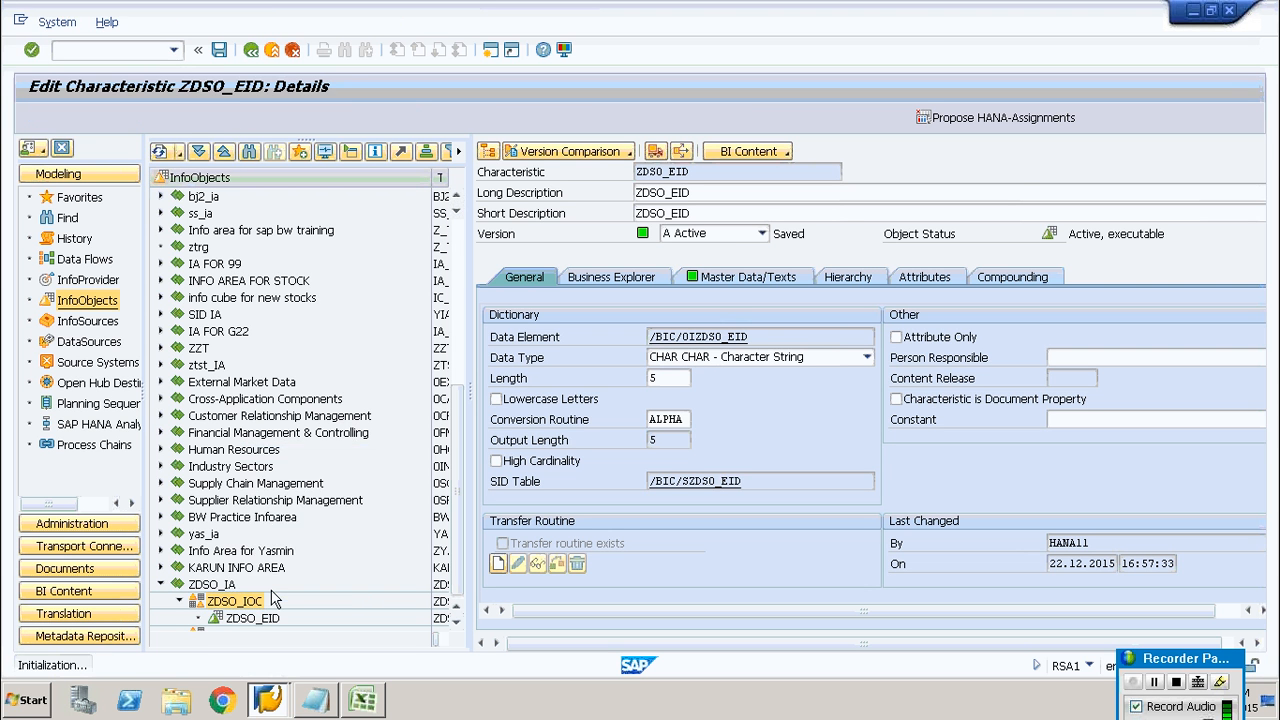
text(ZDSO_EID)
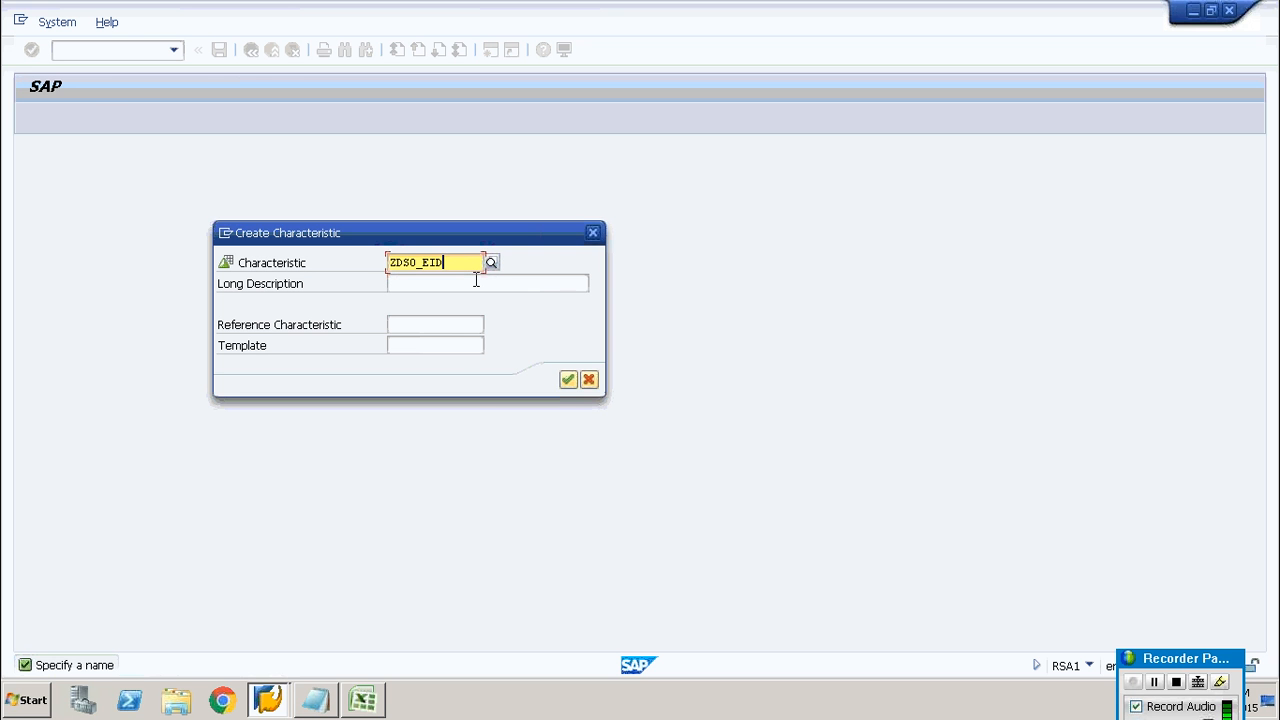
key(BackSpace)
key(BackSpace)
key(BackSpace)
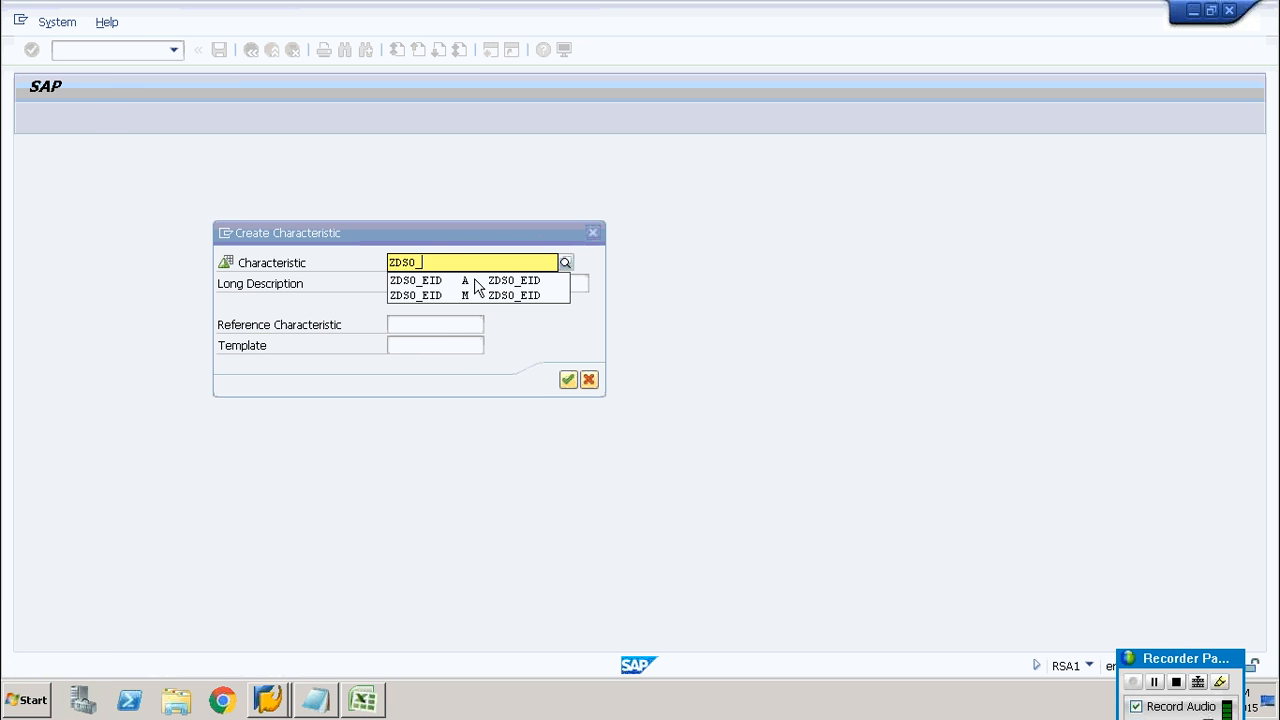
text(DID)
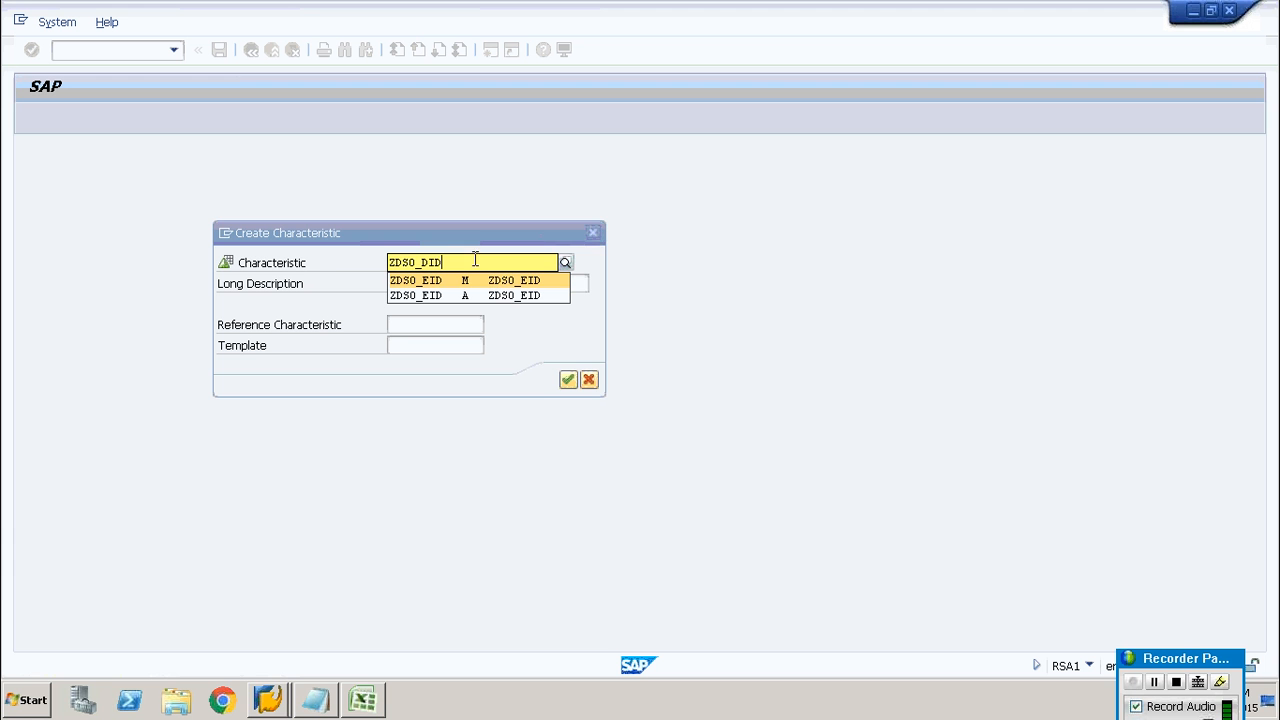
click(408, 283)
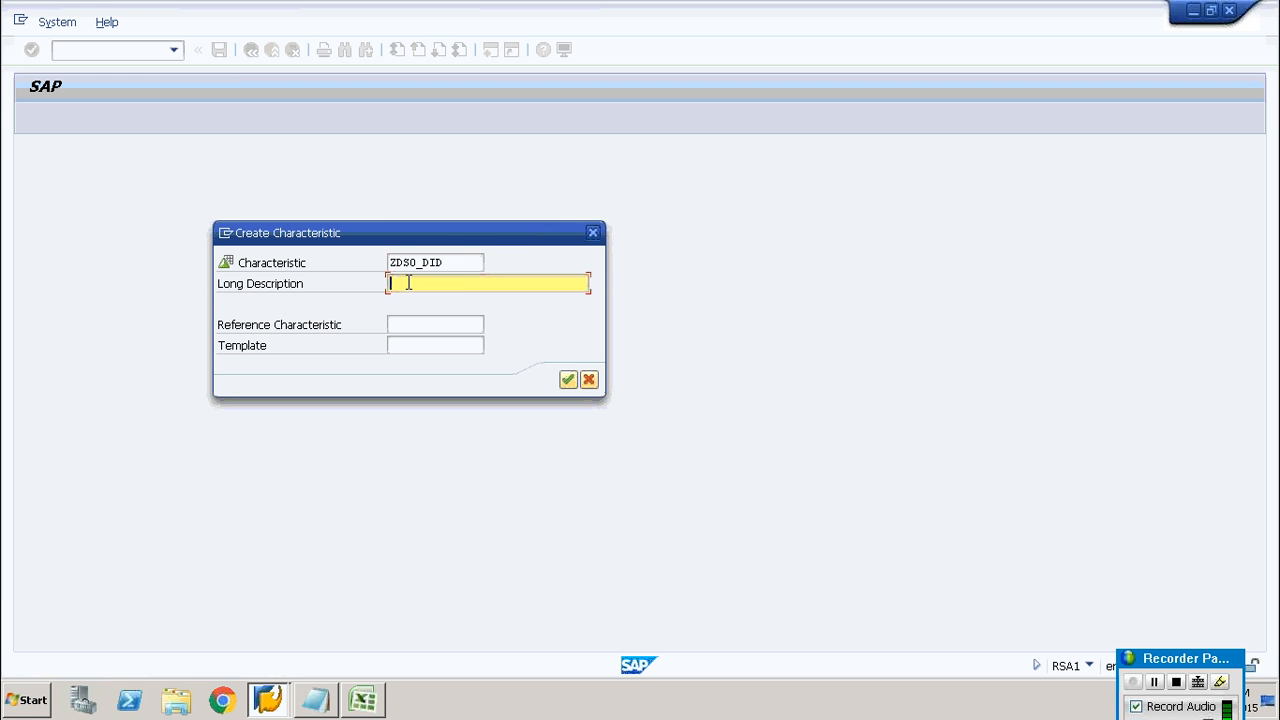
text(ZDSO_DID)
click(567, 379)
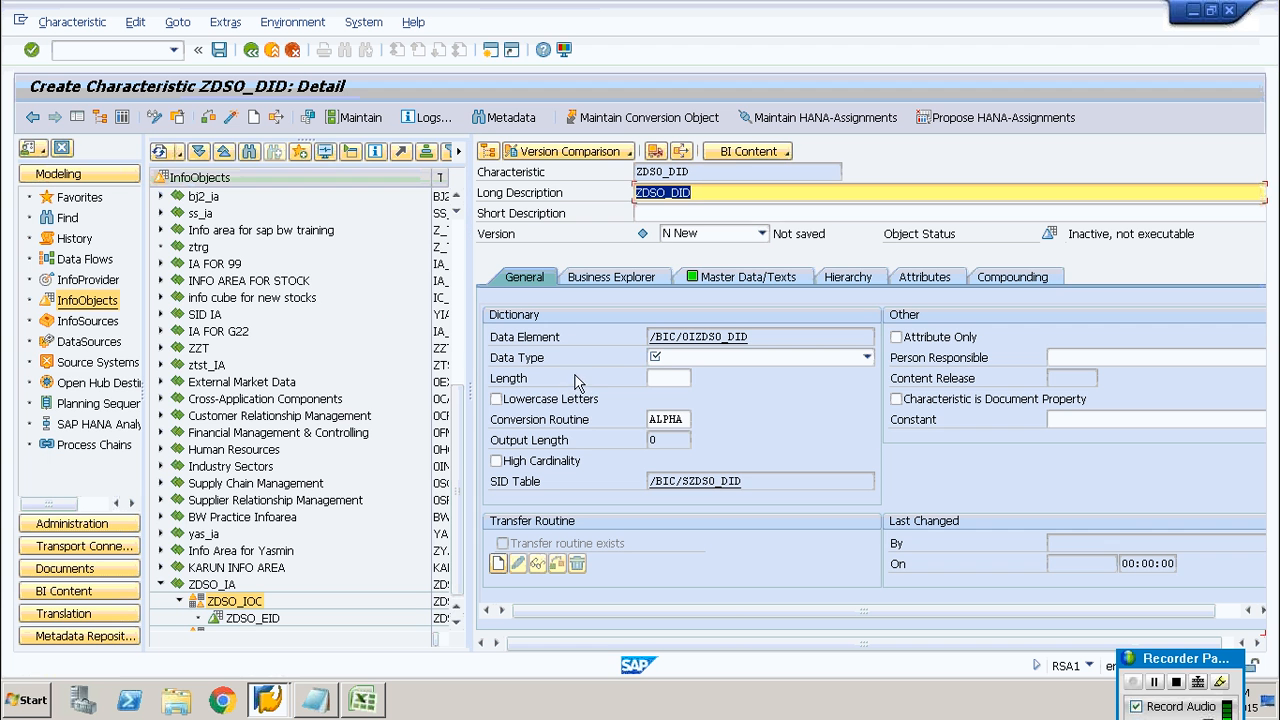
Give ZDSO_DID the data type CHAR - Character String and length 5, and activate it.
click(699, 356)
click(703, 378)
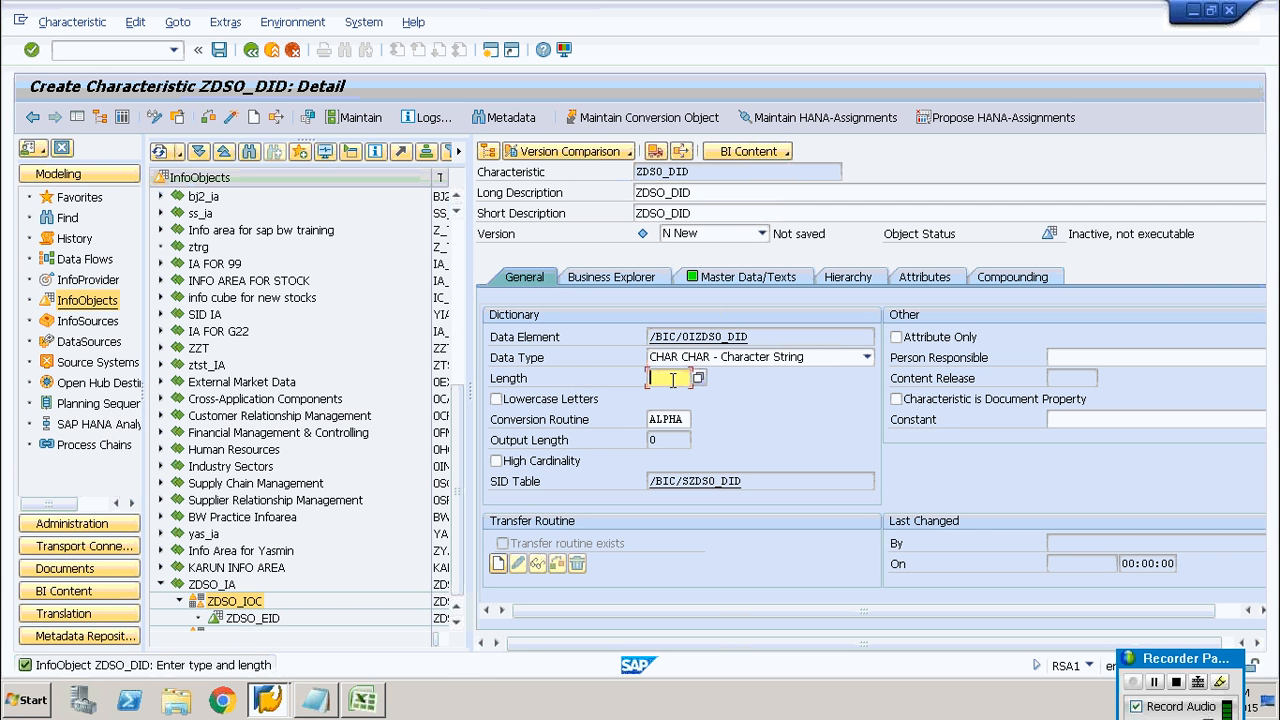
text(5)
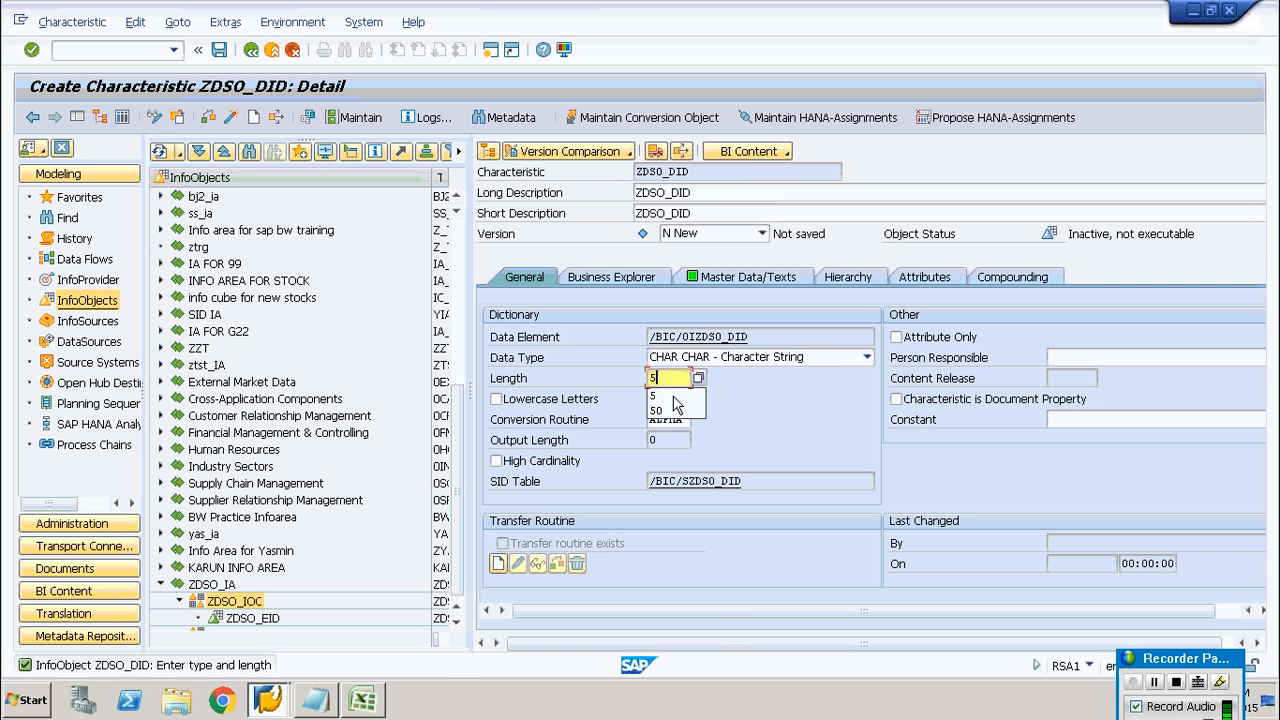
click(665, 396)
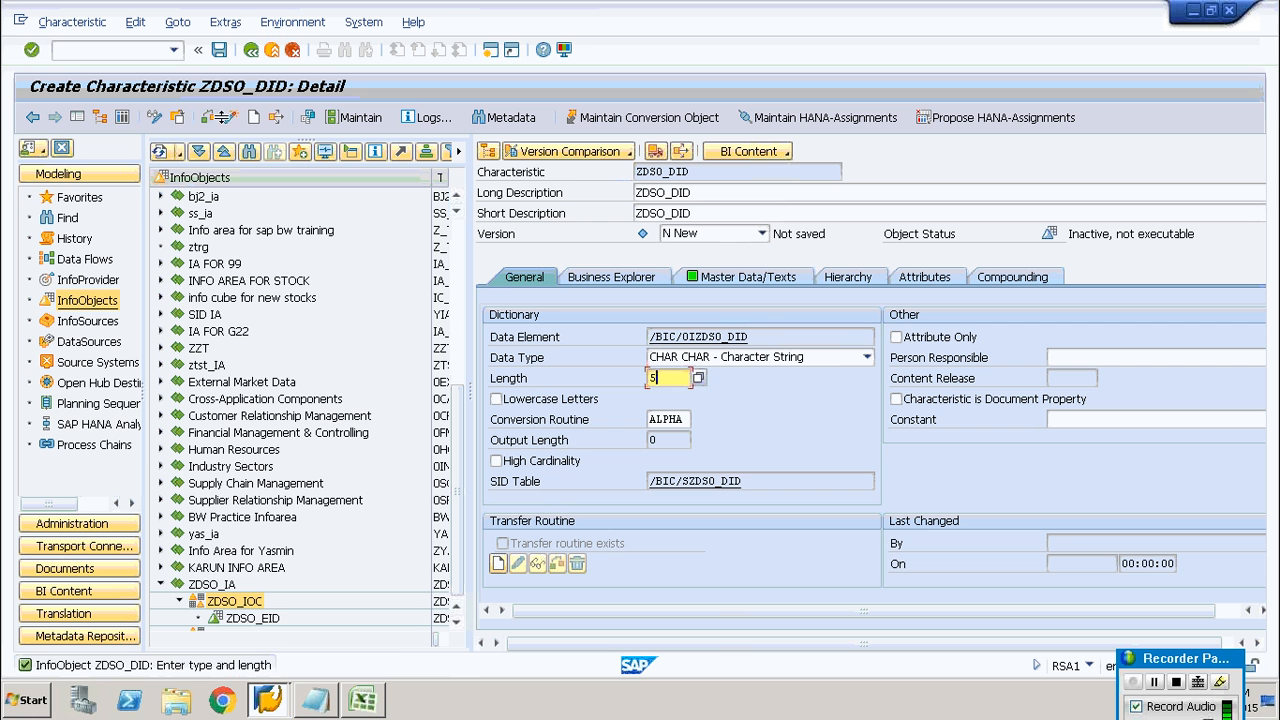
click(230, 117)
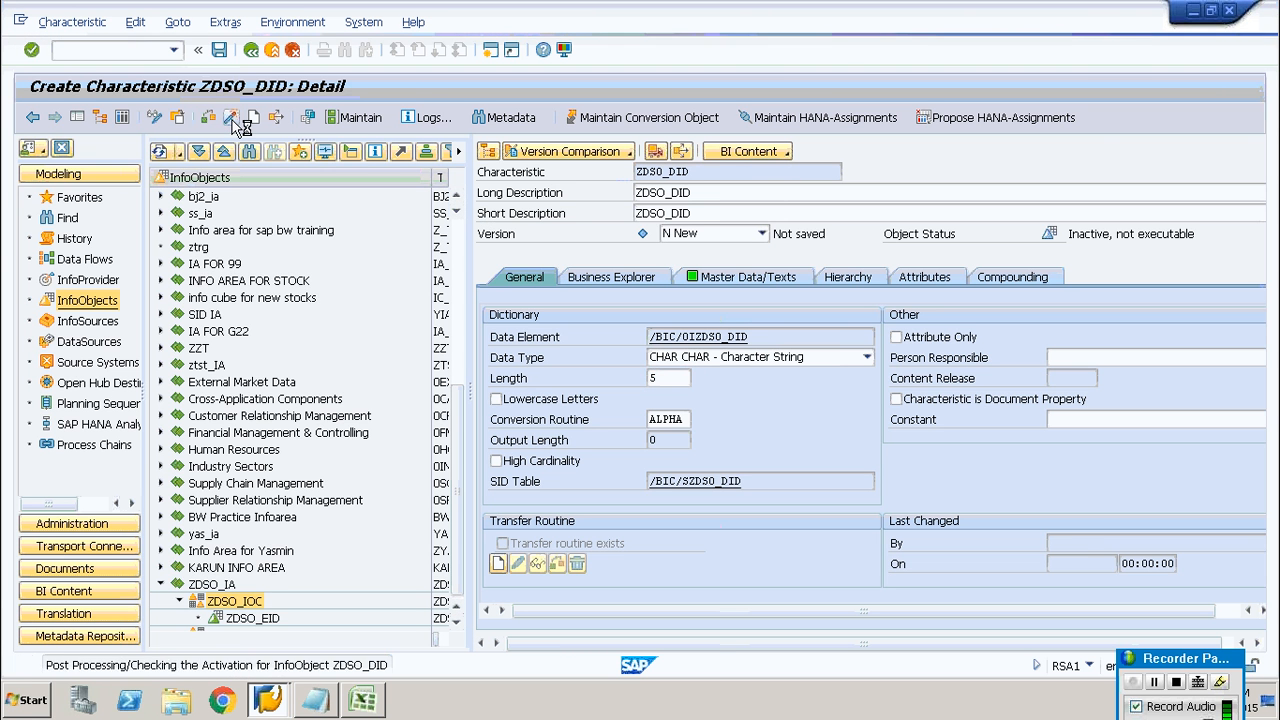
Create a characteristic InfoObject named ZDSO_PID, with long description ZDSO_PID, in the ZDSO_IOC catalog.
right_click(253, 570)
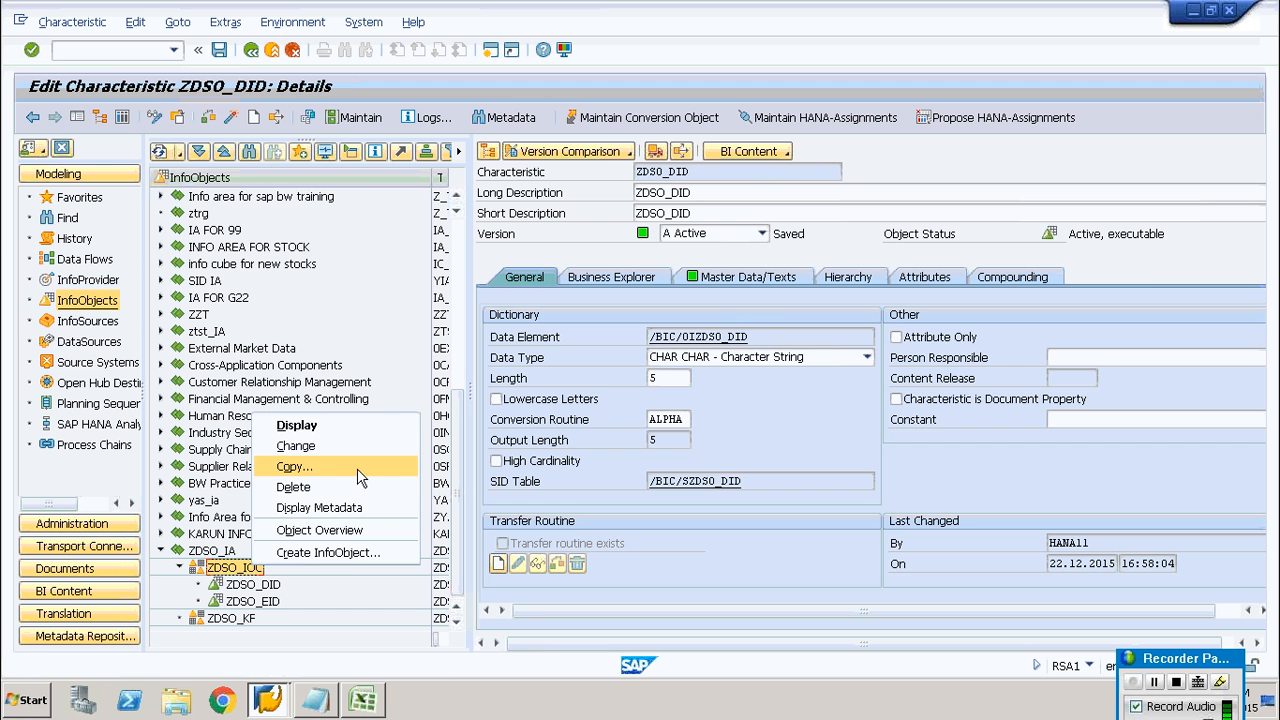
click(352, 552)
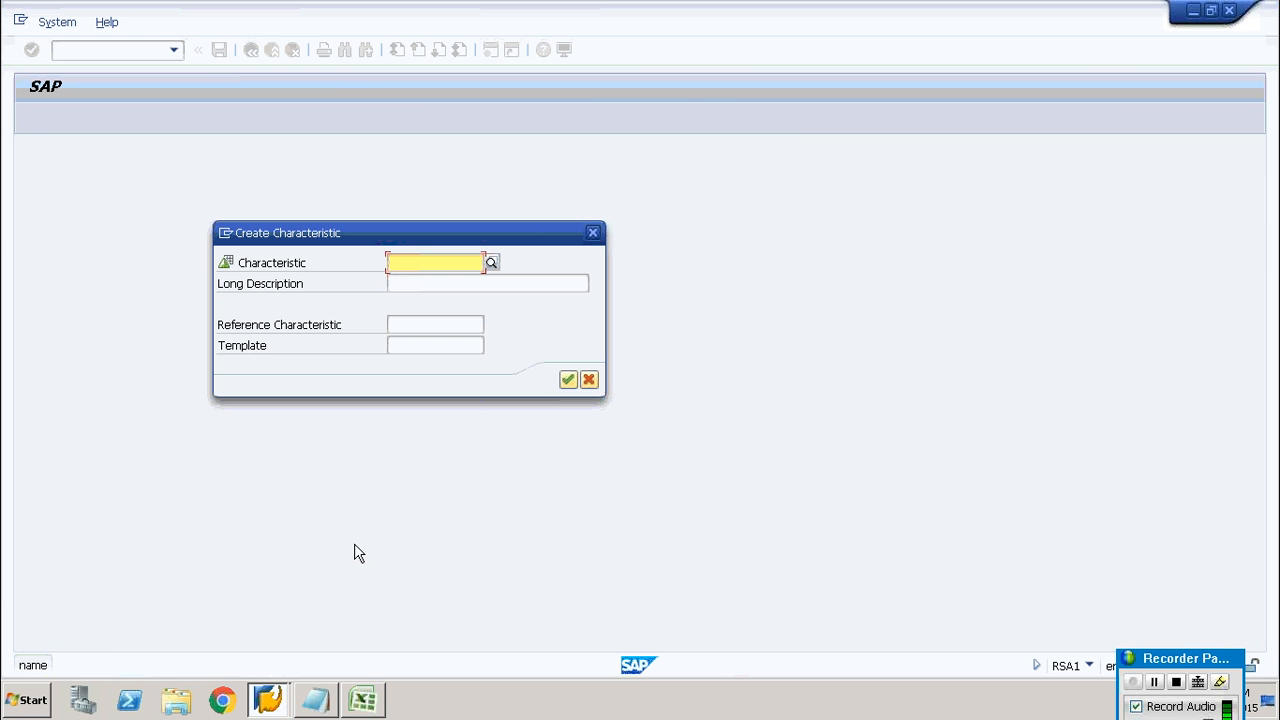
text(ZDSO_DID)
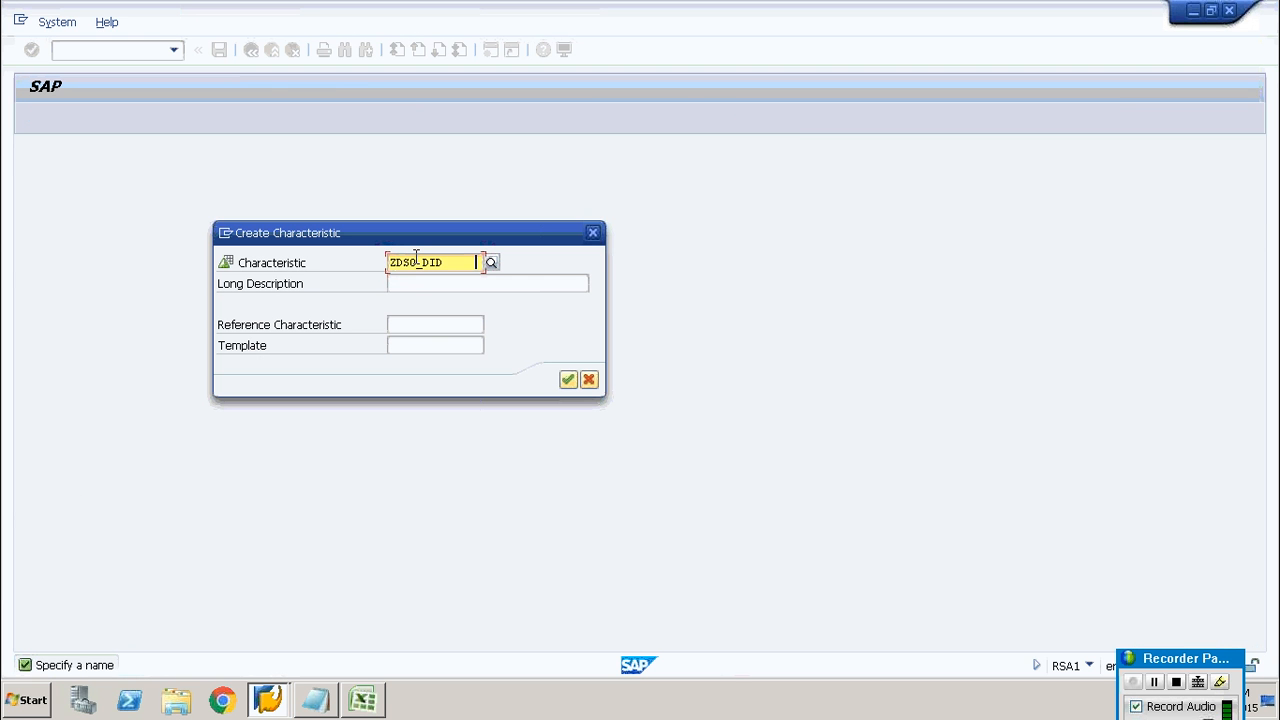
key(BackSpace)
key(BackSpace)
key(BackSpace)
key(BackSpace)
key(BackSpace)
key(BackSpace)
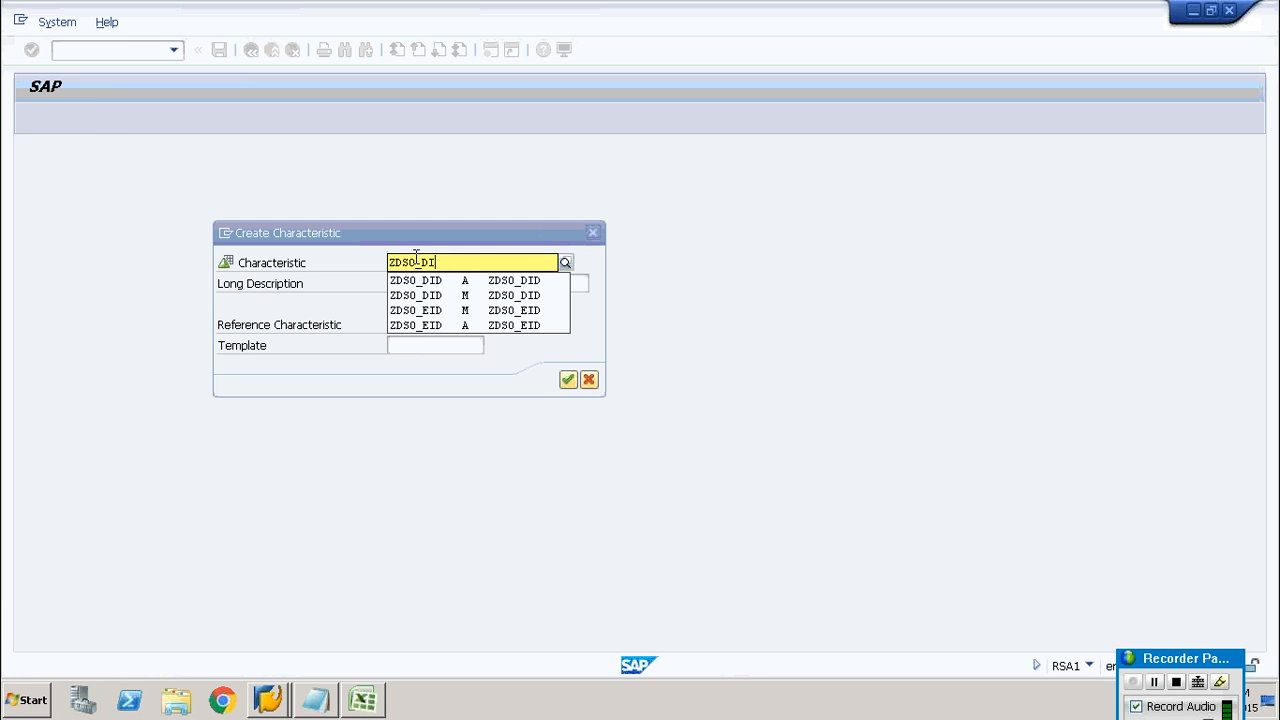
text(D)
key(BackSpace)
text(PI)
drag(470, 264, 313, 283)
key(ctrl+c)
click(394, 283)
key(ctrl+v)
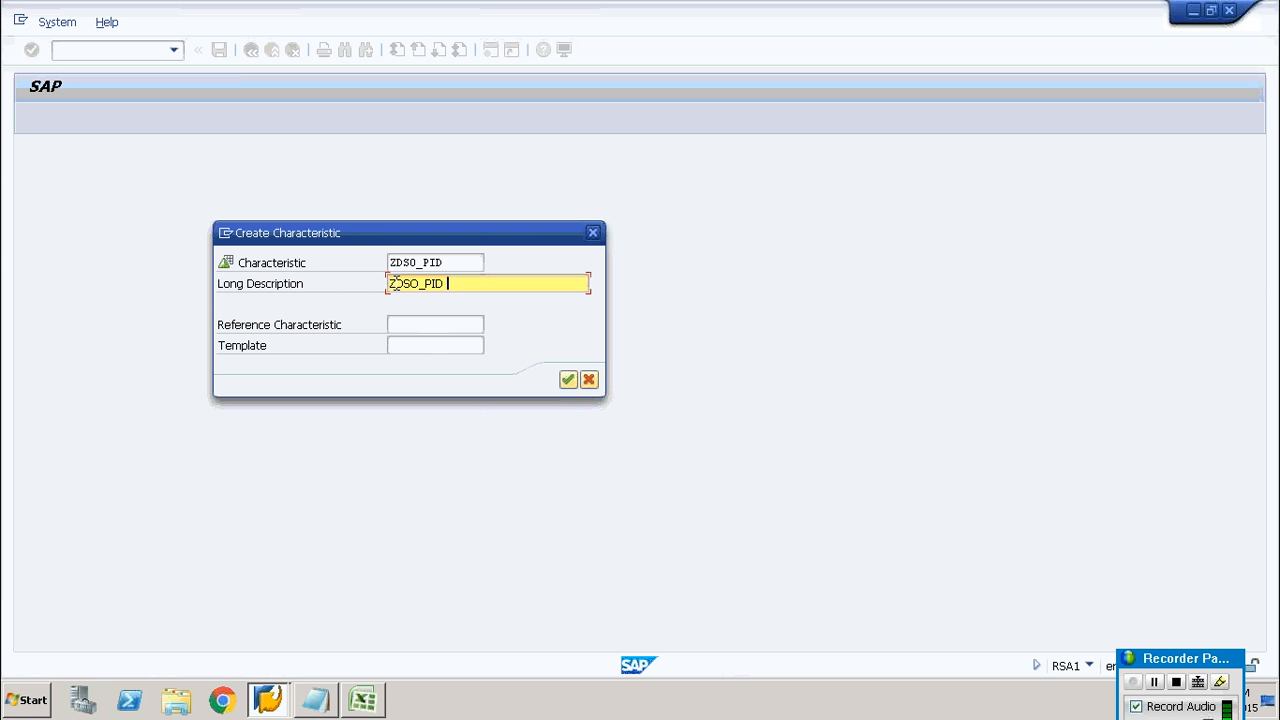
click(567, 379)
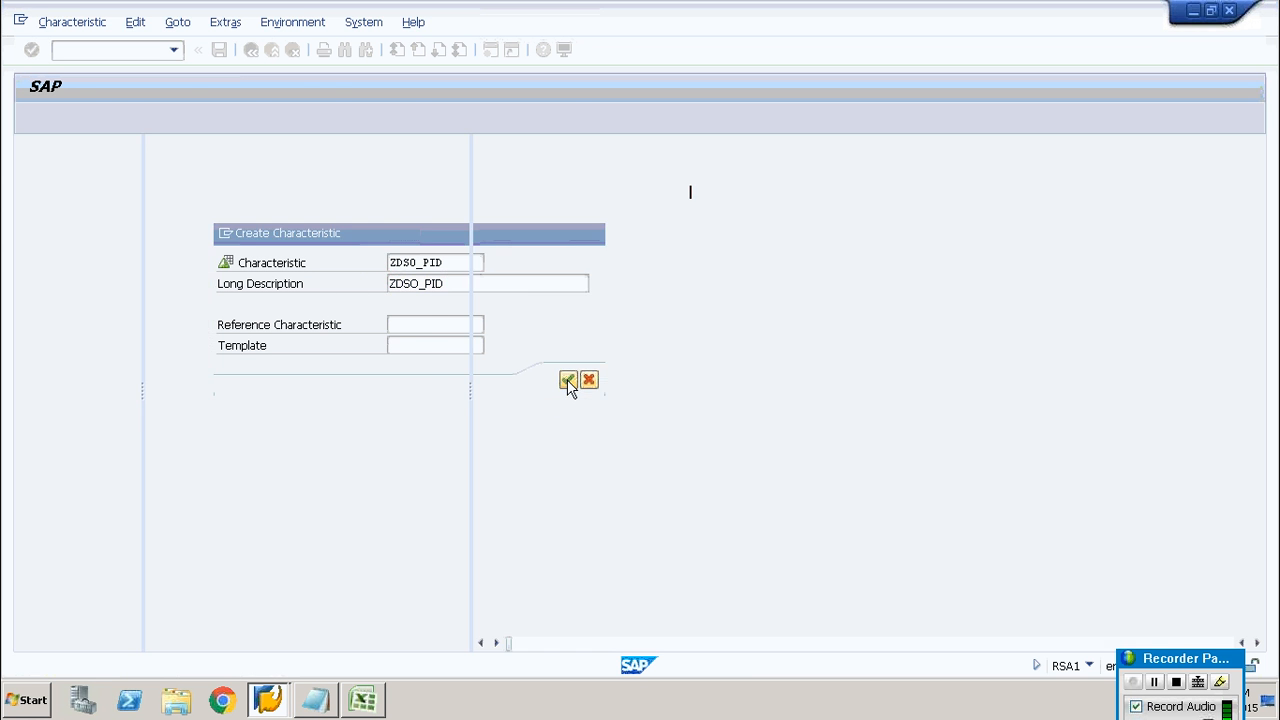
Give ZDSO_PID the data type CHAR - Character String and length 5, and activate it.
click(697, 360)
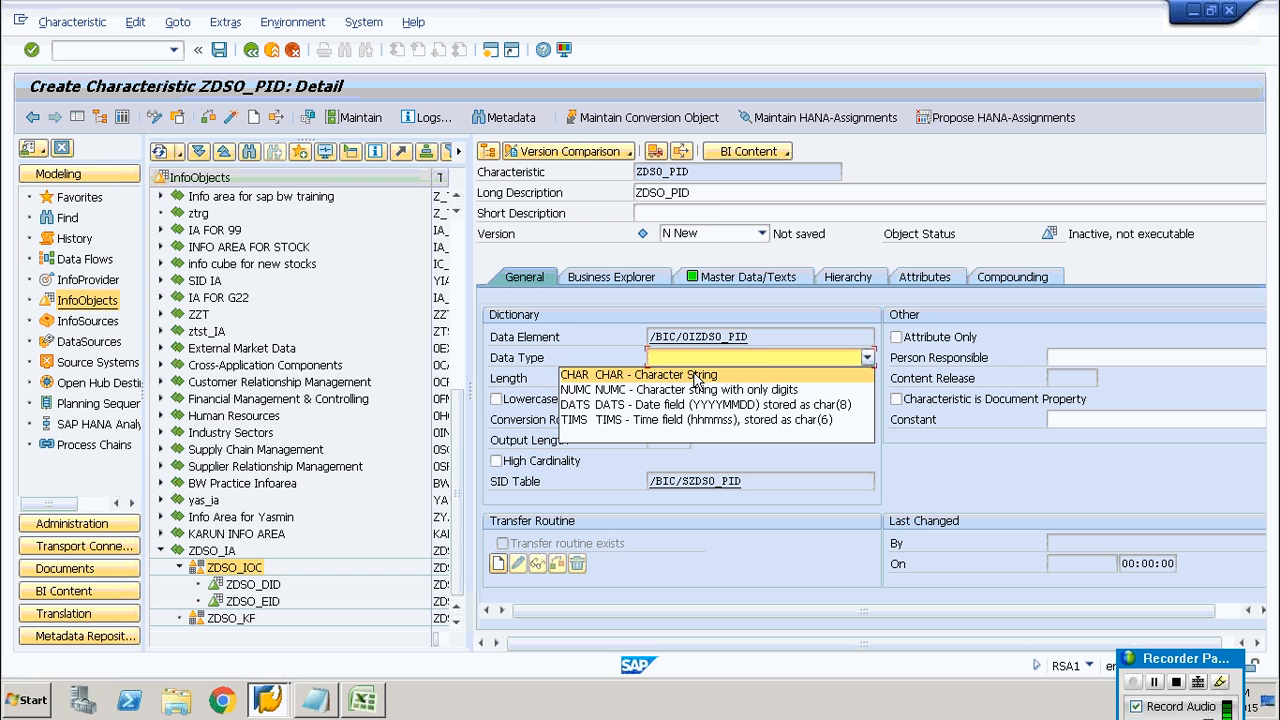
click(697, 378)
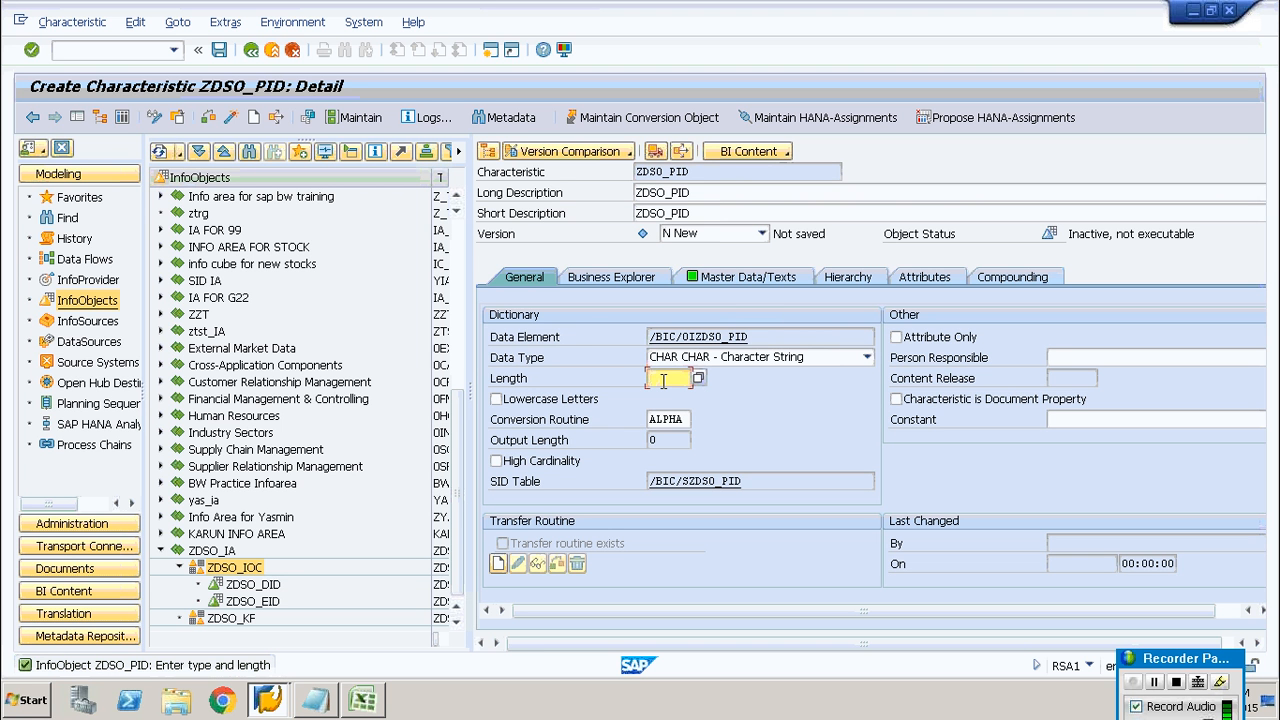
text(5)
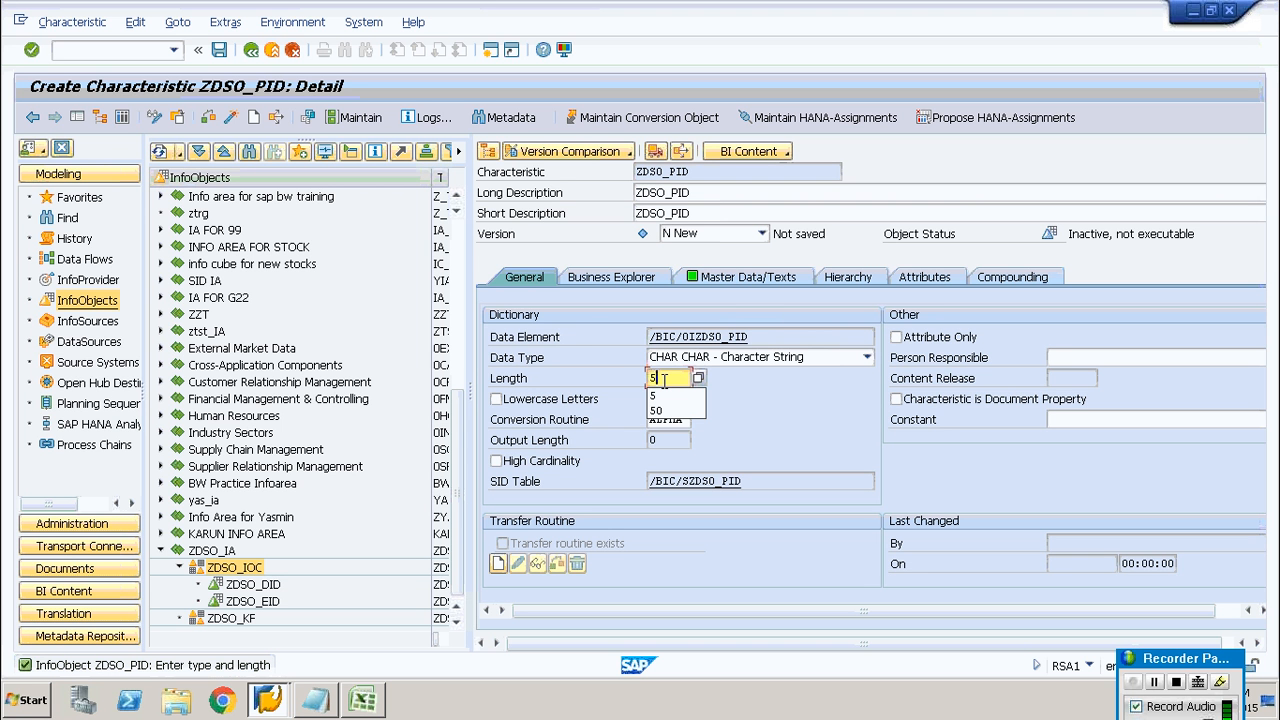
click(756, 384)
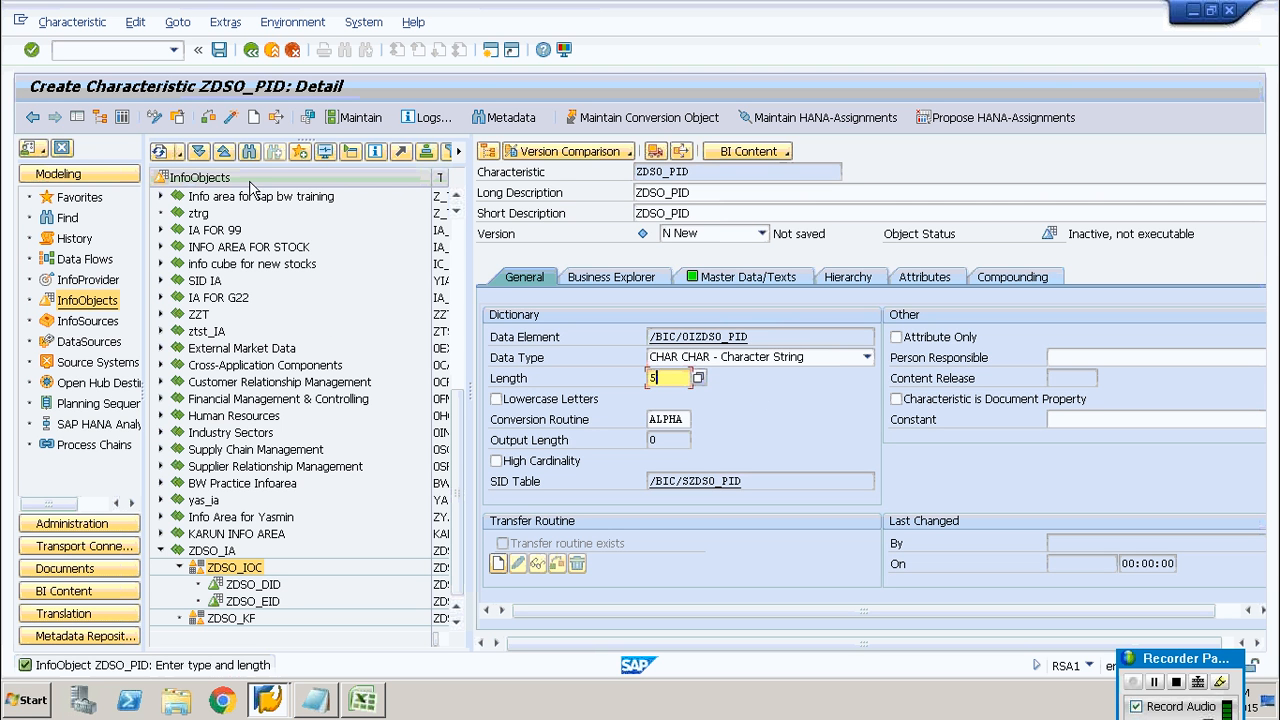
click(231, 117)
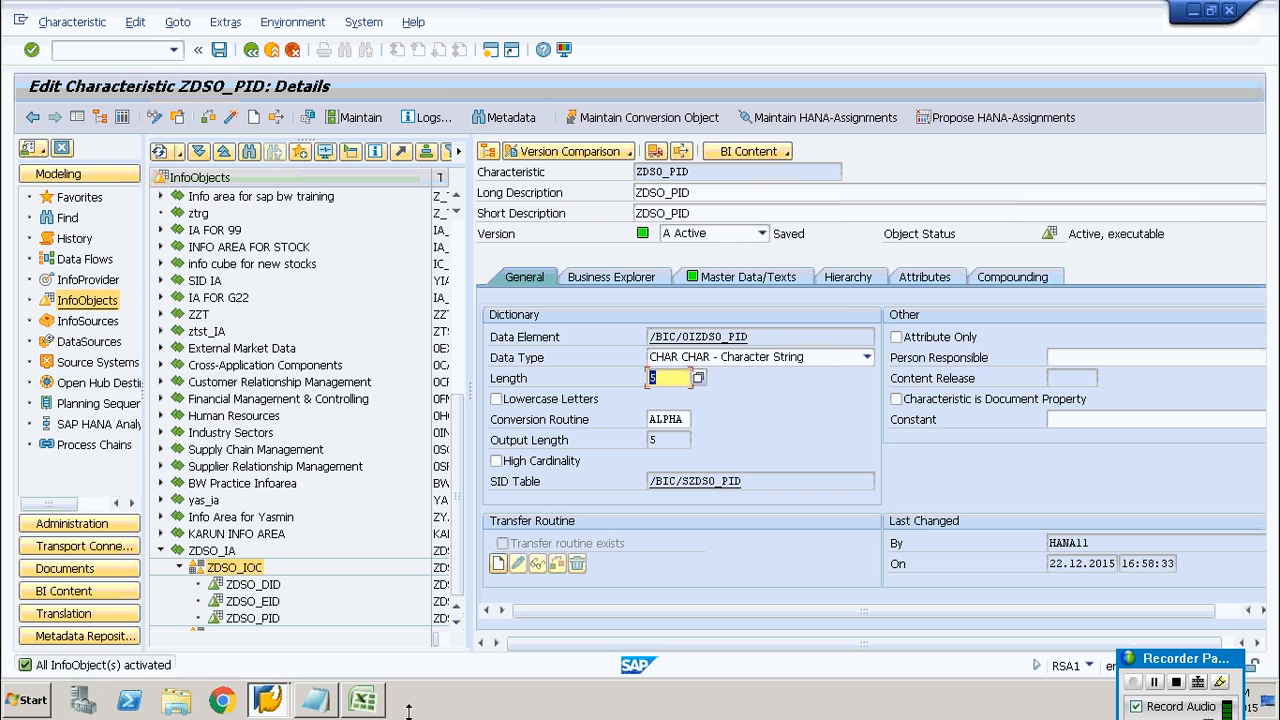
Create and activate an Integer key figure named ZDSO_NOH, with long description ZDSO_NOH, in the ZDSO_KF catalog.
click(459, 622)
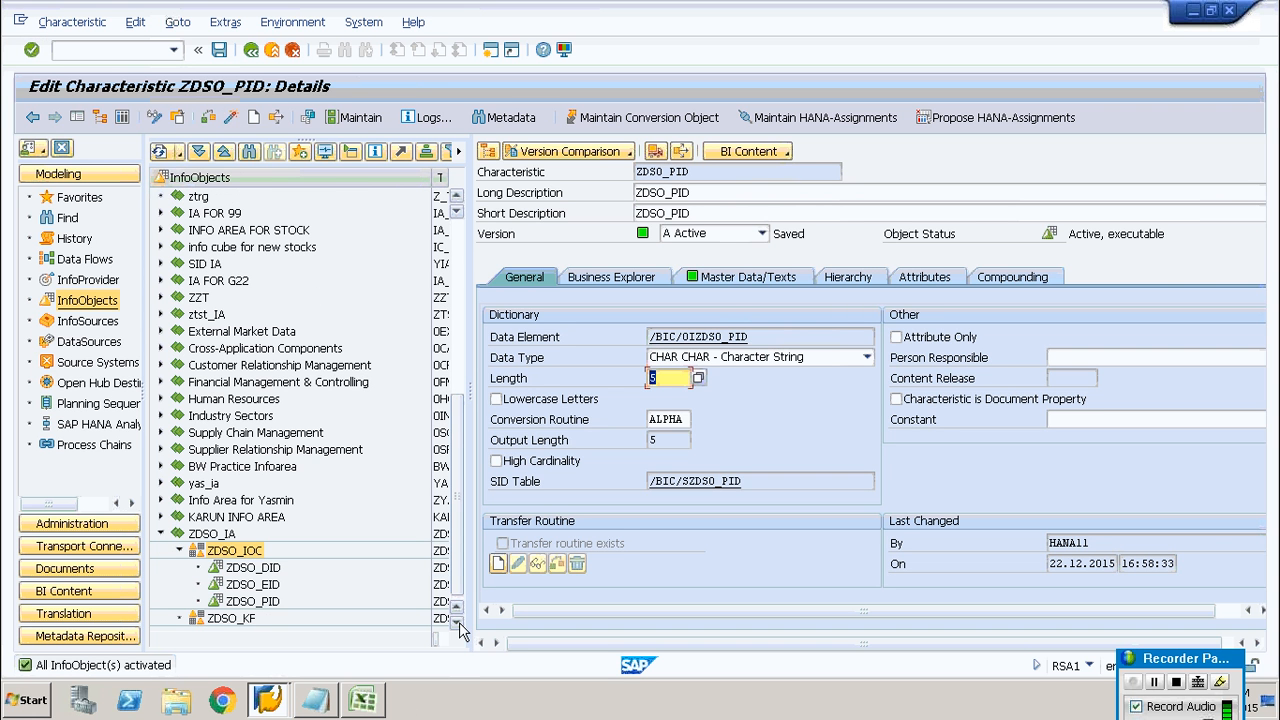
right_click(230, 620)
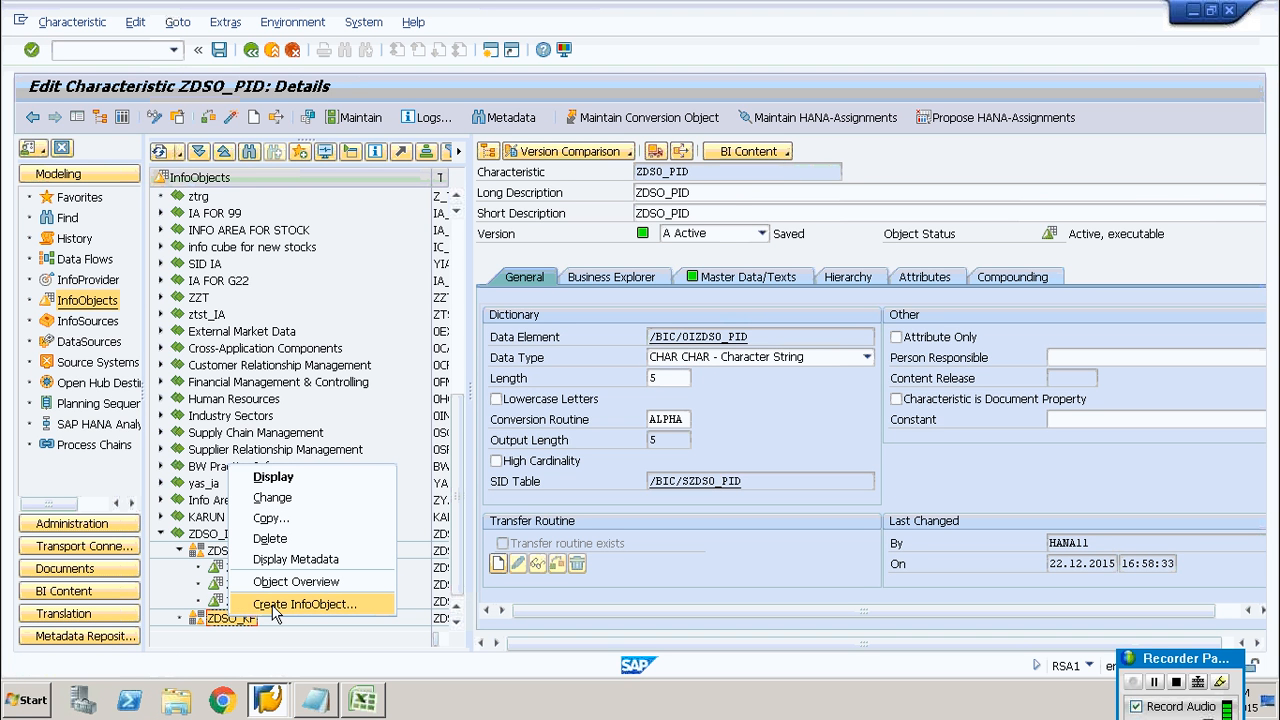
click(275, 605)
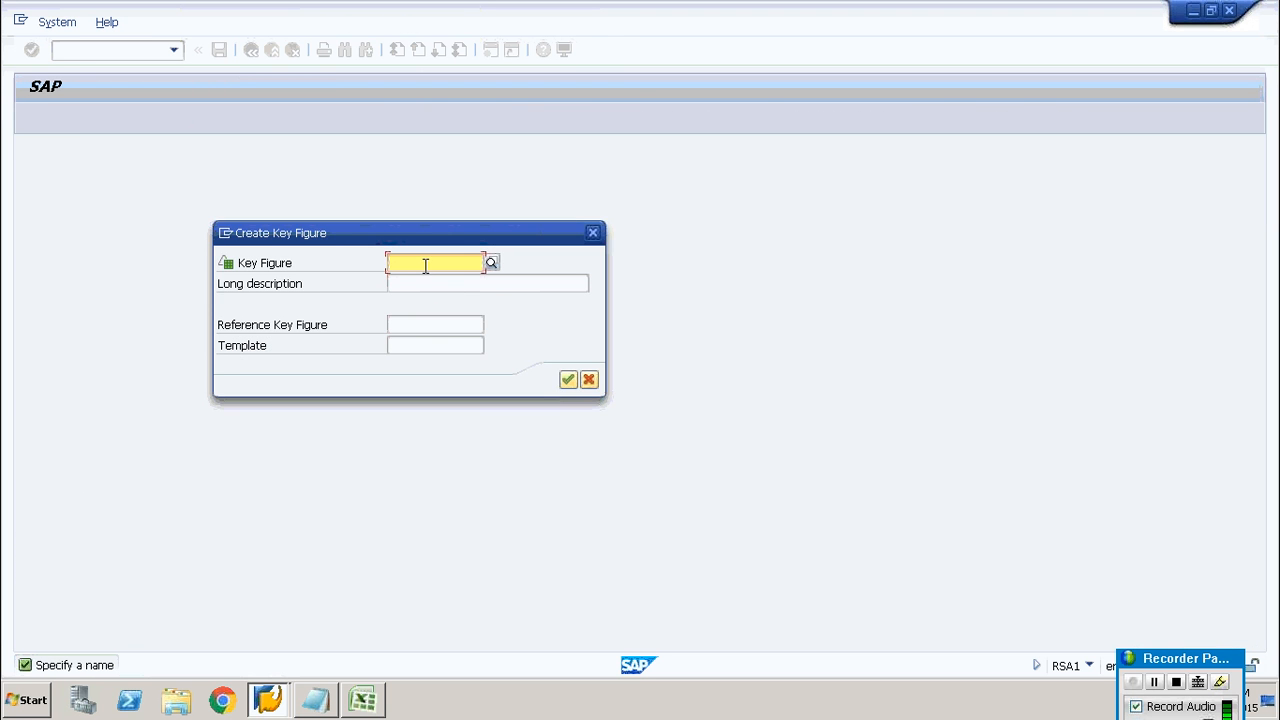
text(ZDSO_)
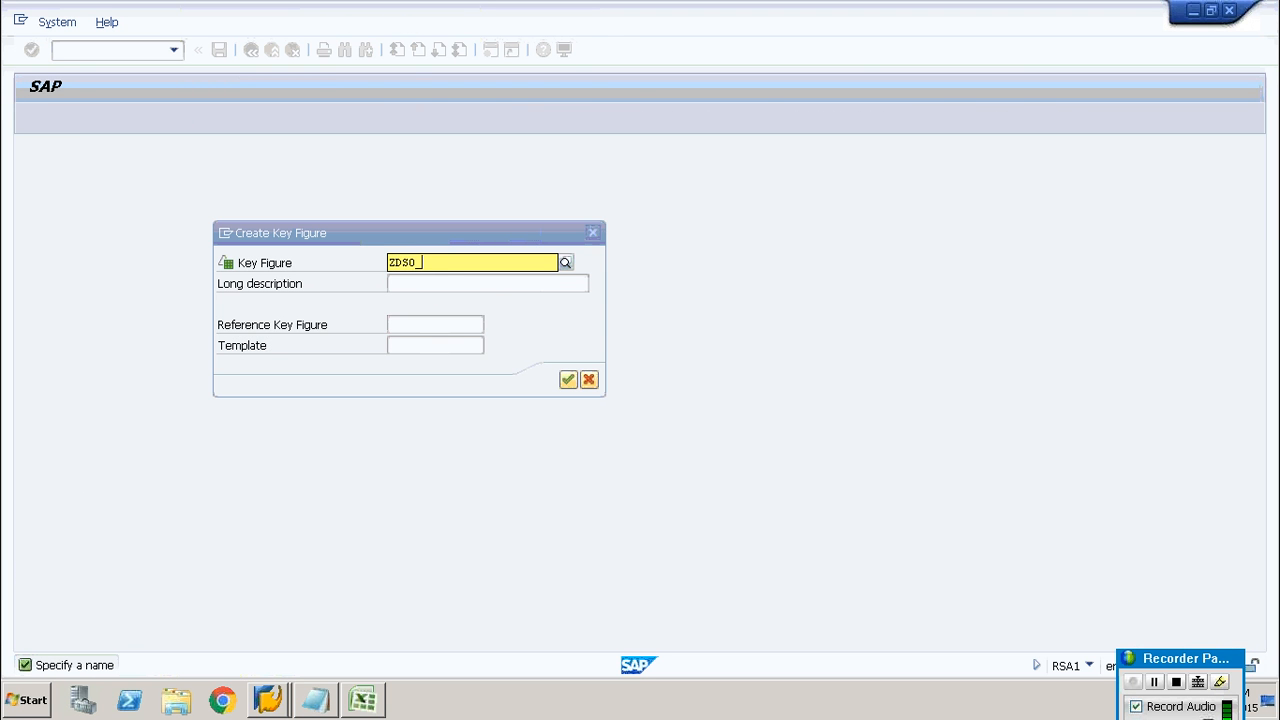
text(NOH)
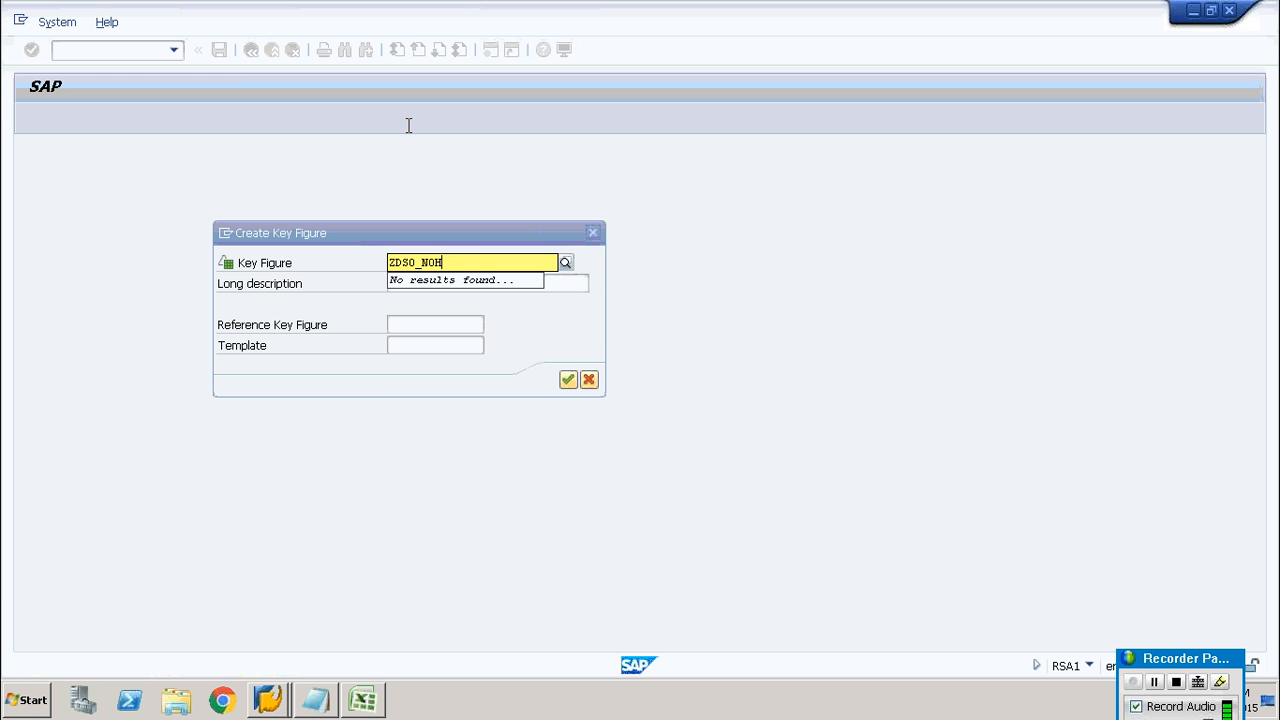
drag(446, 262, 352, 262)
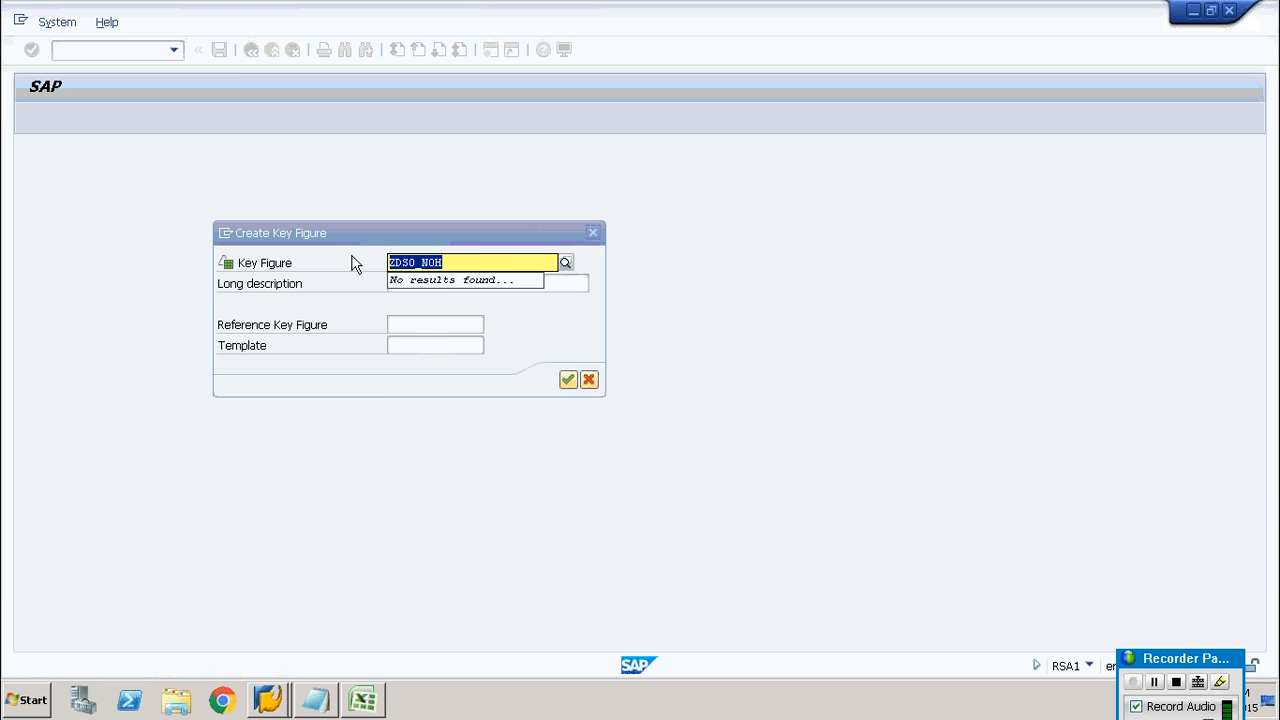
key(ctrl+c)
click(408, 285)
key(ctrl+v)
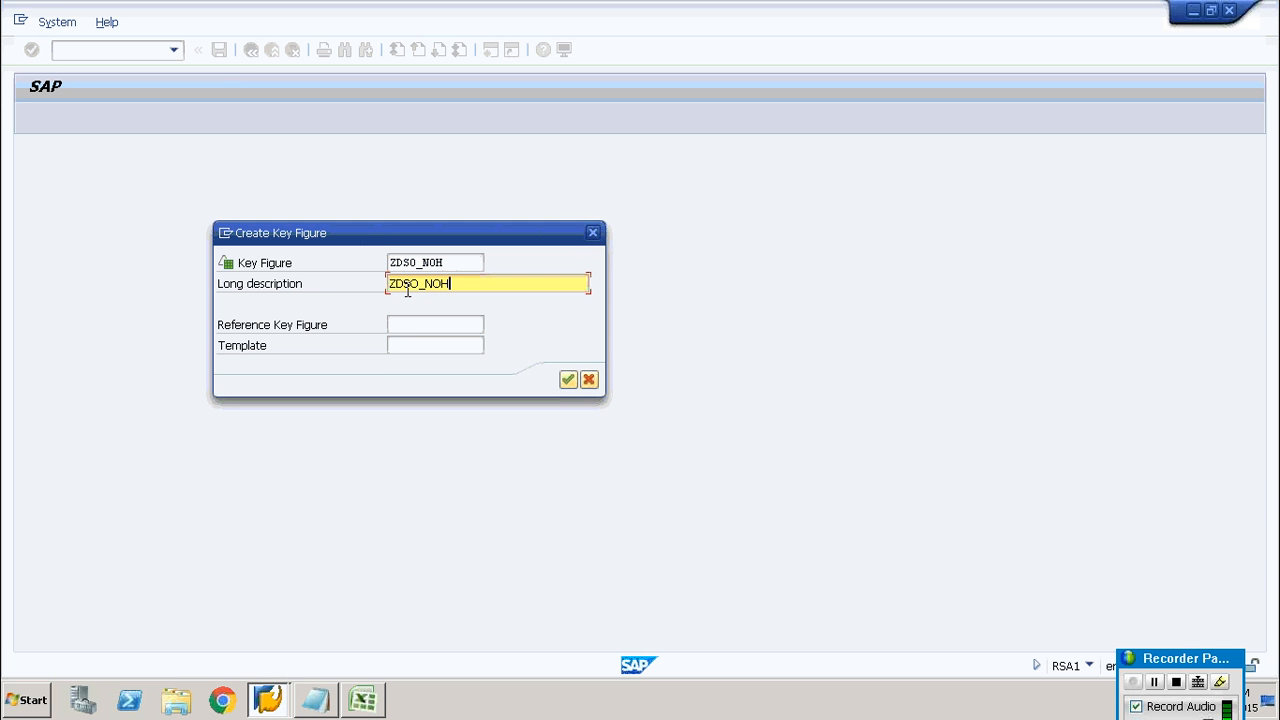
click(568, 378)
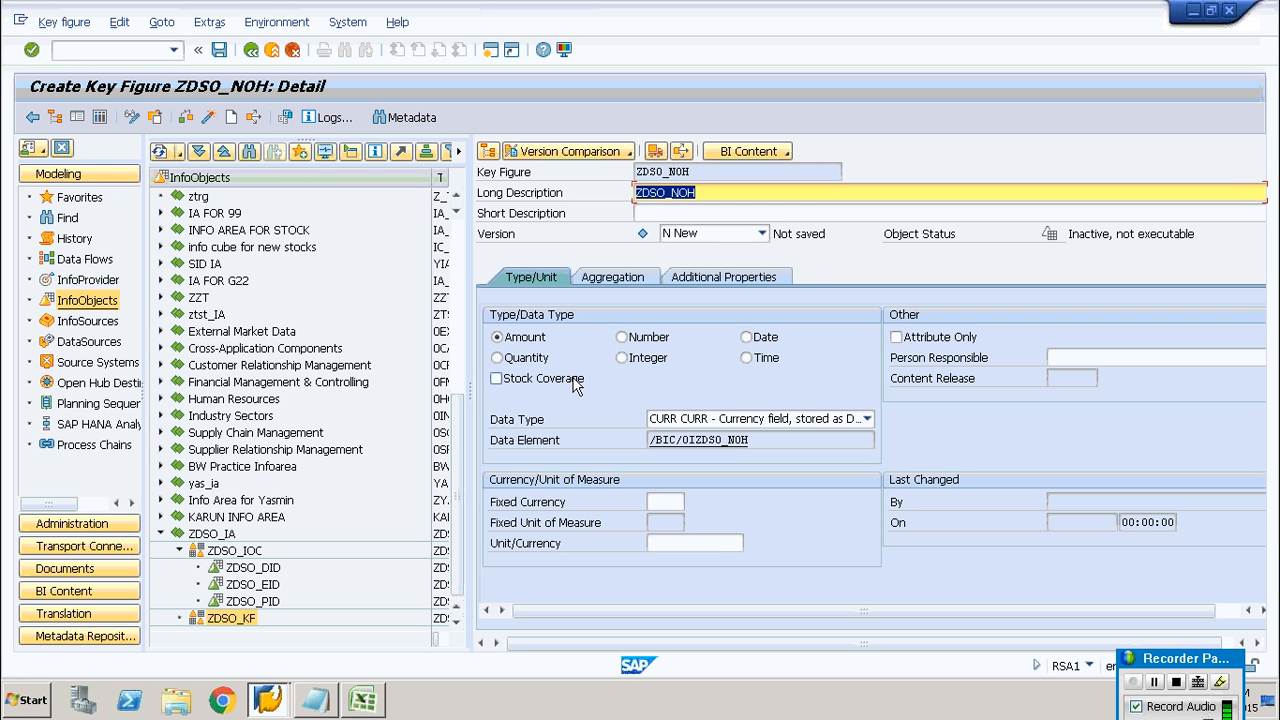
click(622, 359)
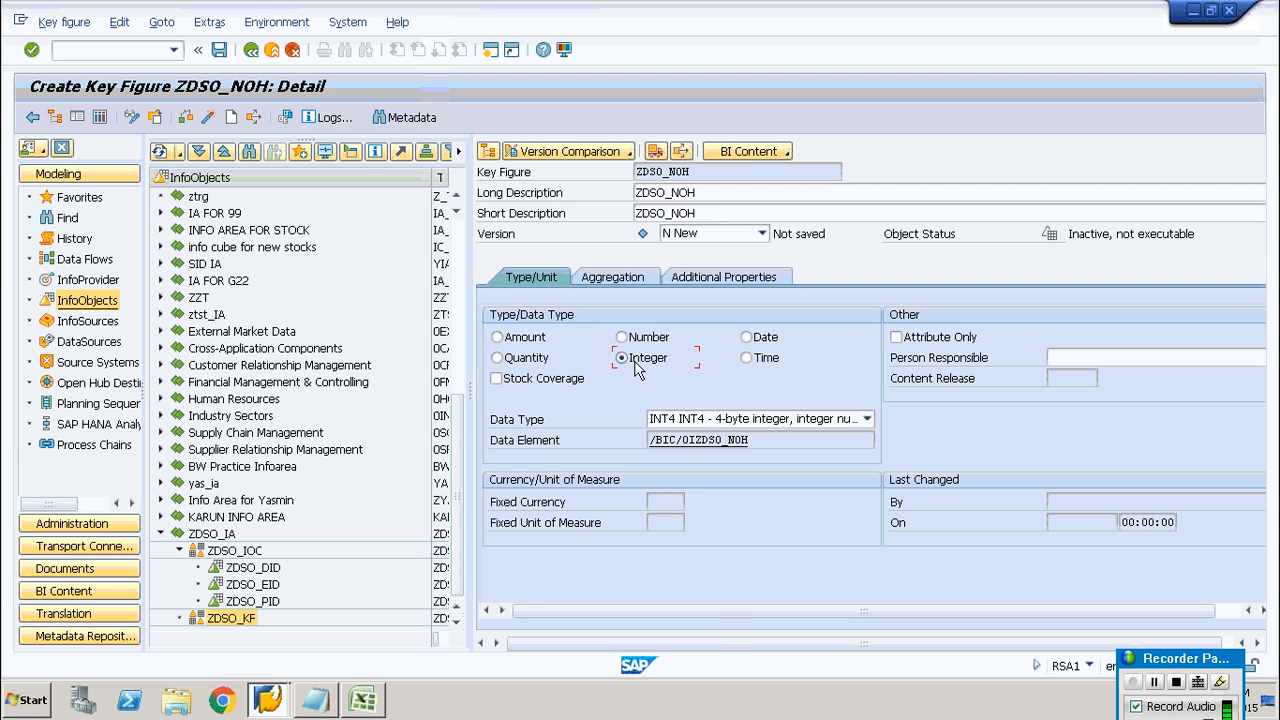
click(210, 118)
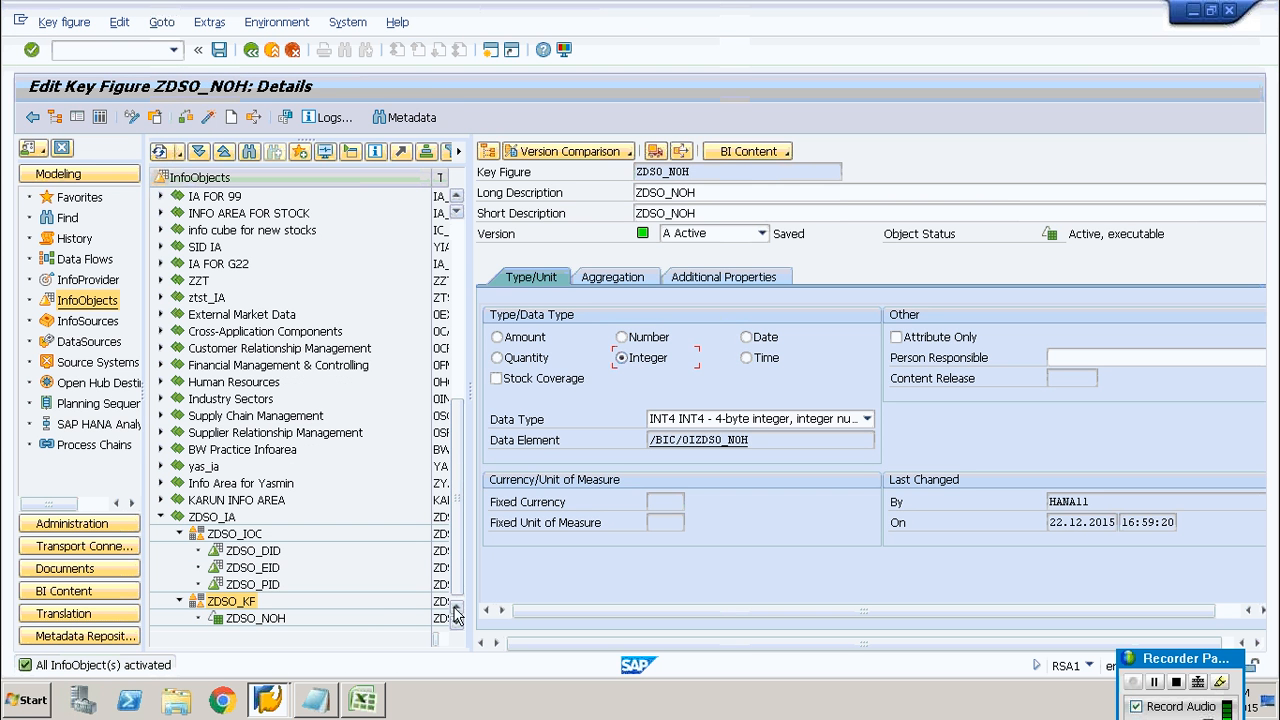
Create a key figure InfoObject named ZDSO_SAL, with long description ZDSO_SAL, in the ZDSO_KF catalog.
right_click(243, 608)
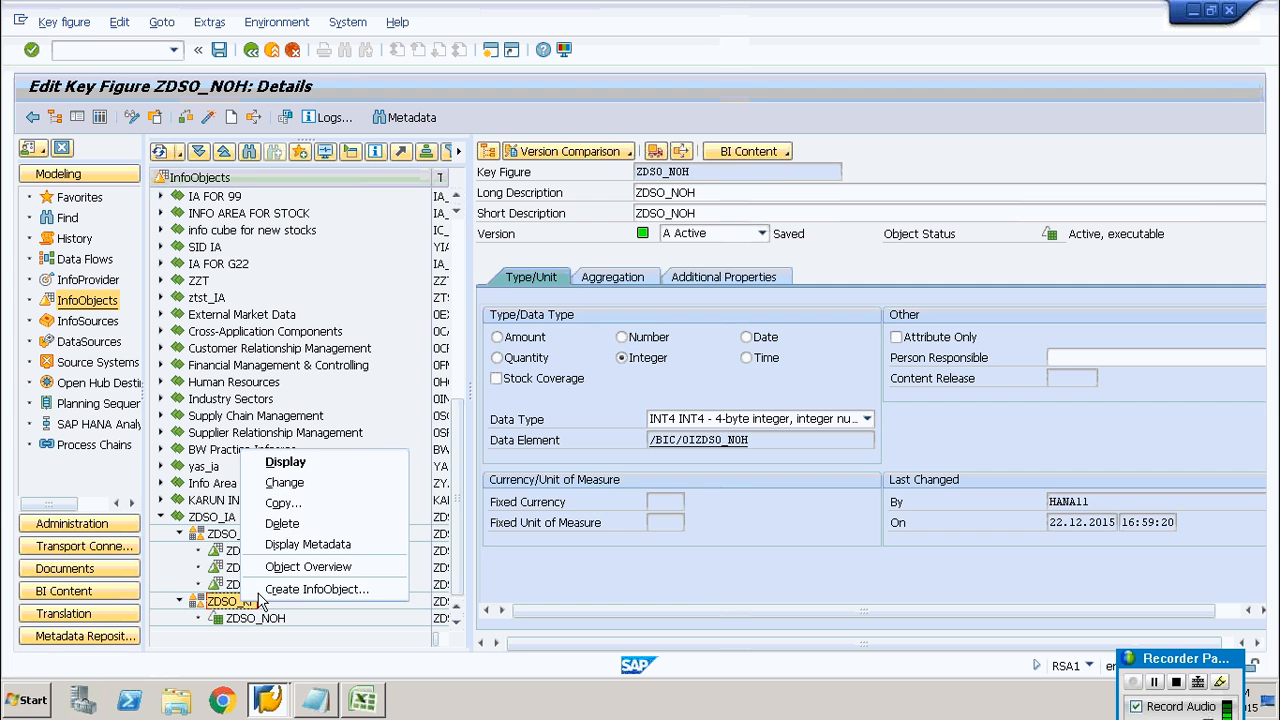
click(279, 596)
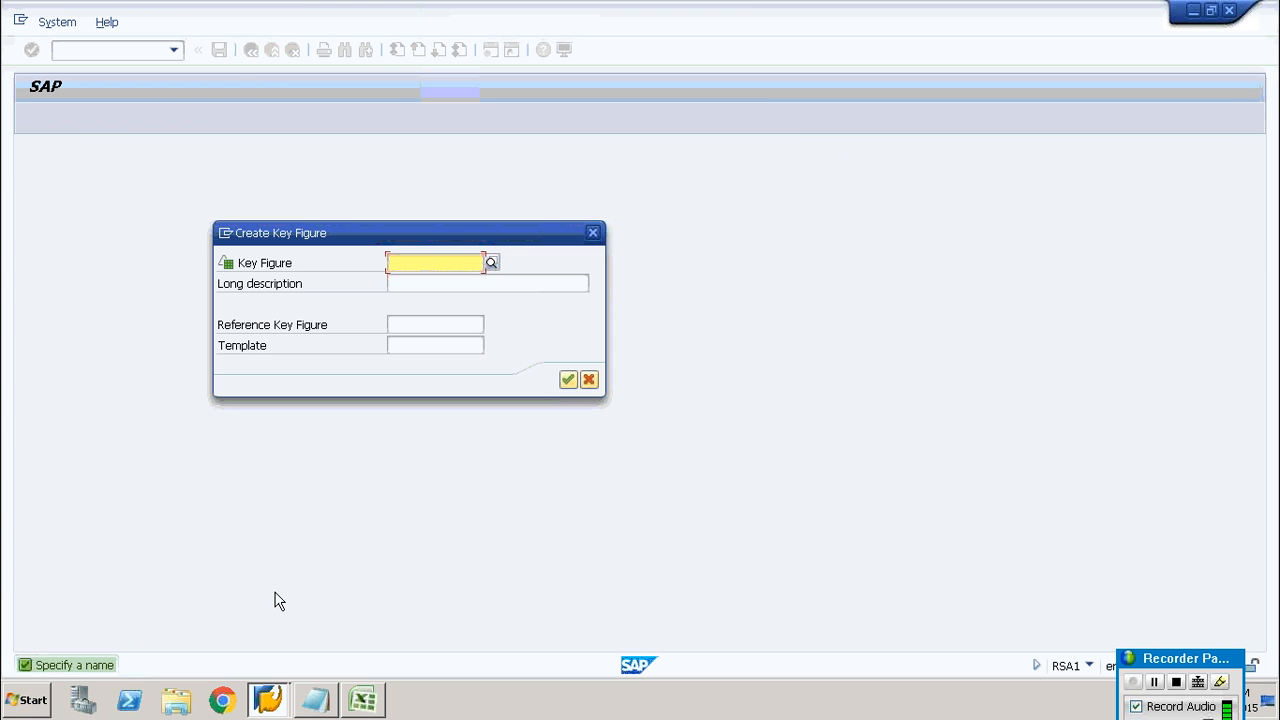
text(ZDSO_NOH)
key(BackSpace)
key(BackSpace)
key(BackSpace)
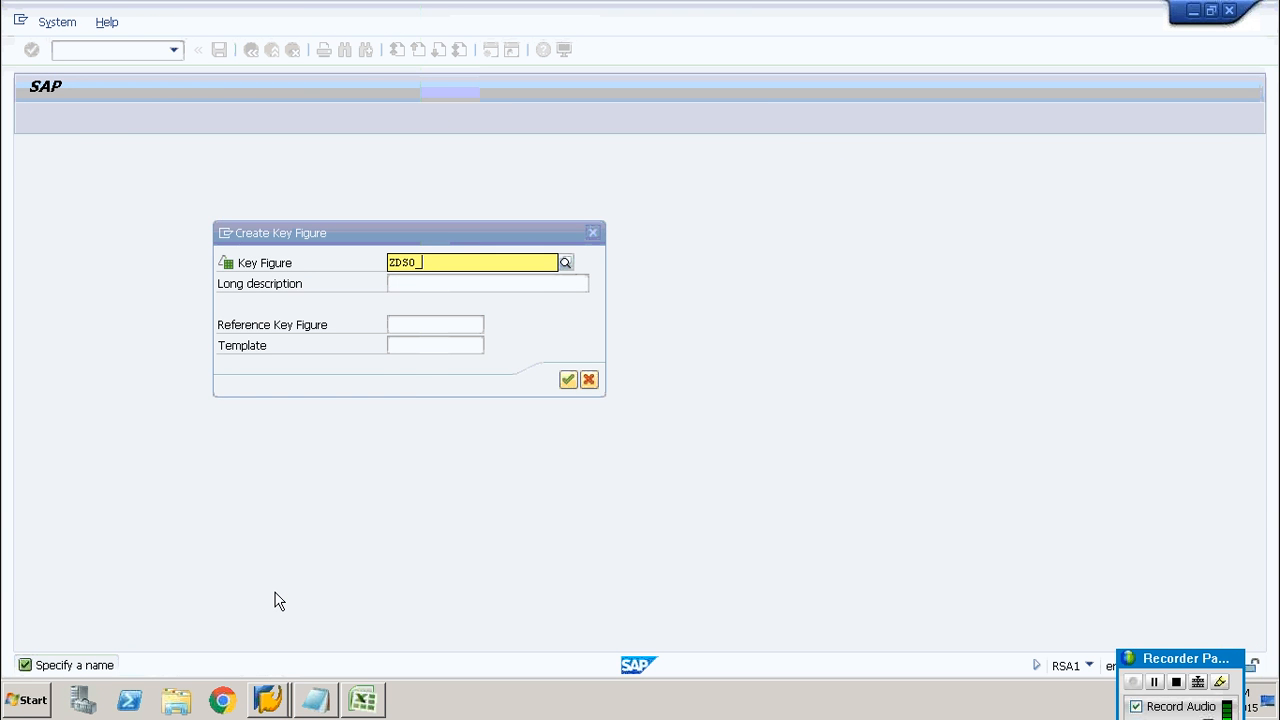
text(SAL)
key(shift+Left)
key(shift+Left)
key(shift+Left)
key(shift+Left)
key(shift+Left)
key(shift+Left)
key(shift+Left)
key(shift+Left)
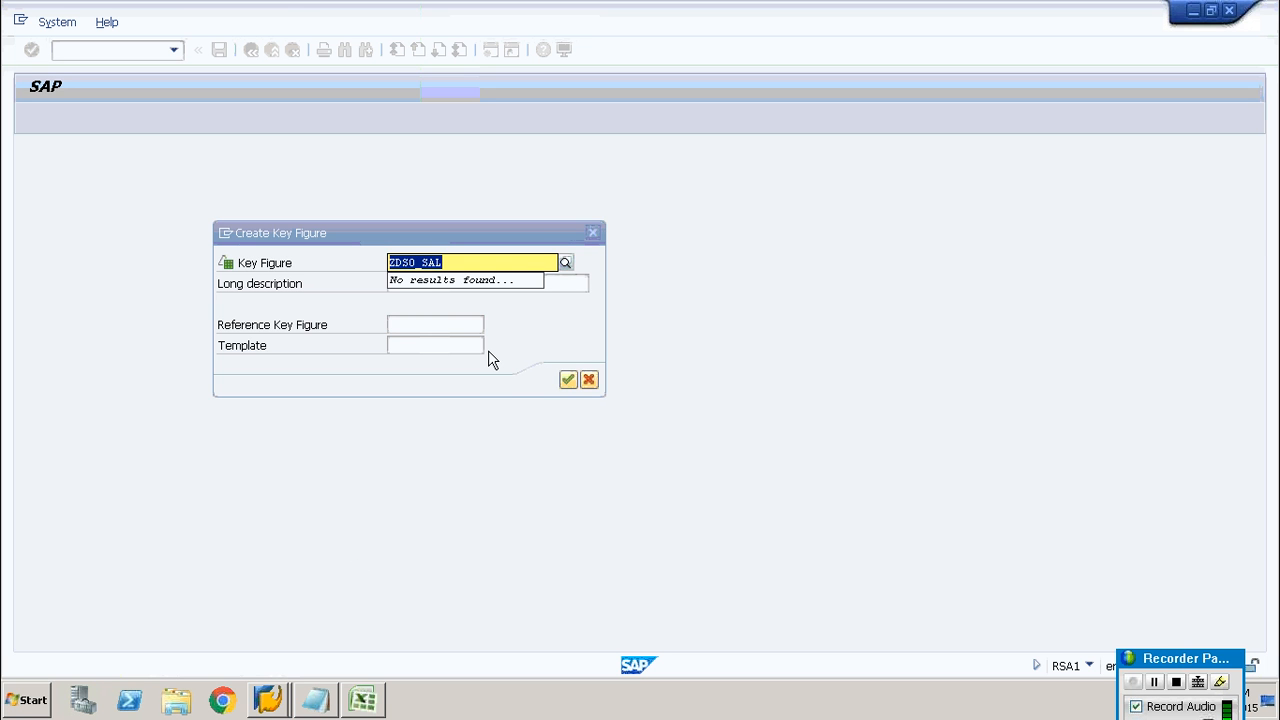
key(ctrl+c)
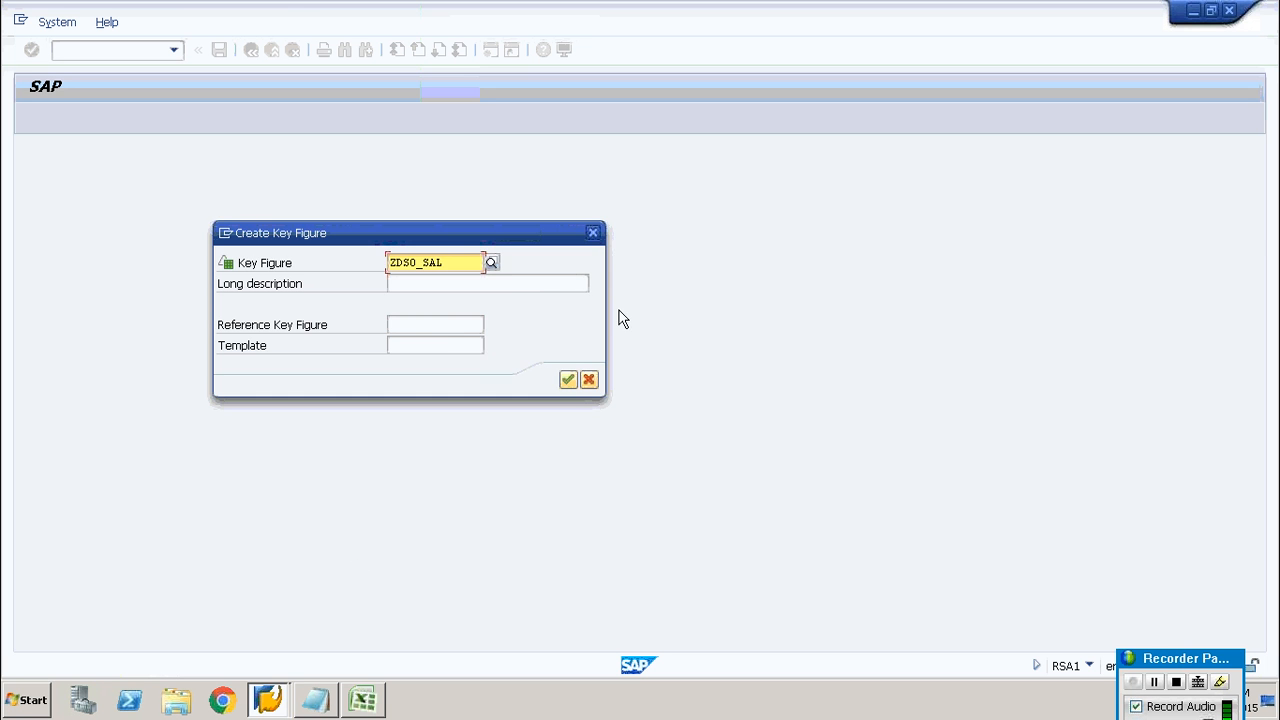
click(513, 285)
key(ctrl+v)
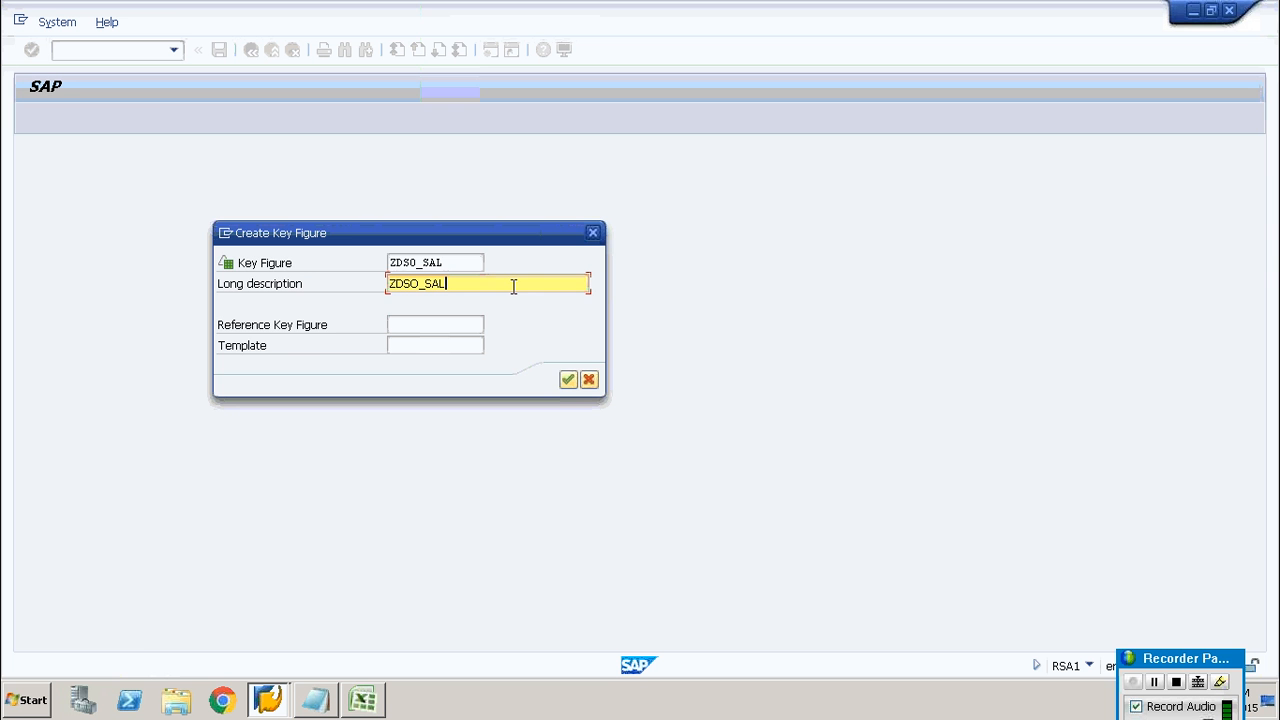
click(568, 381)
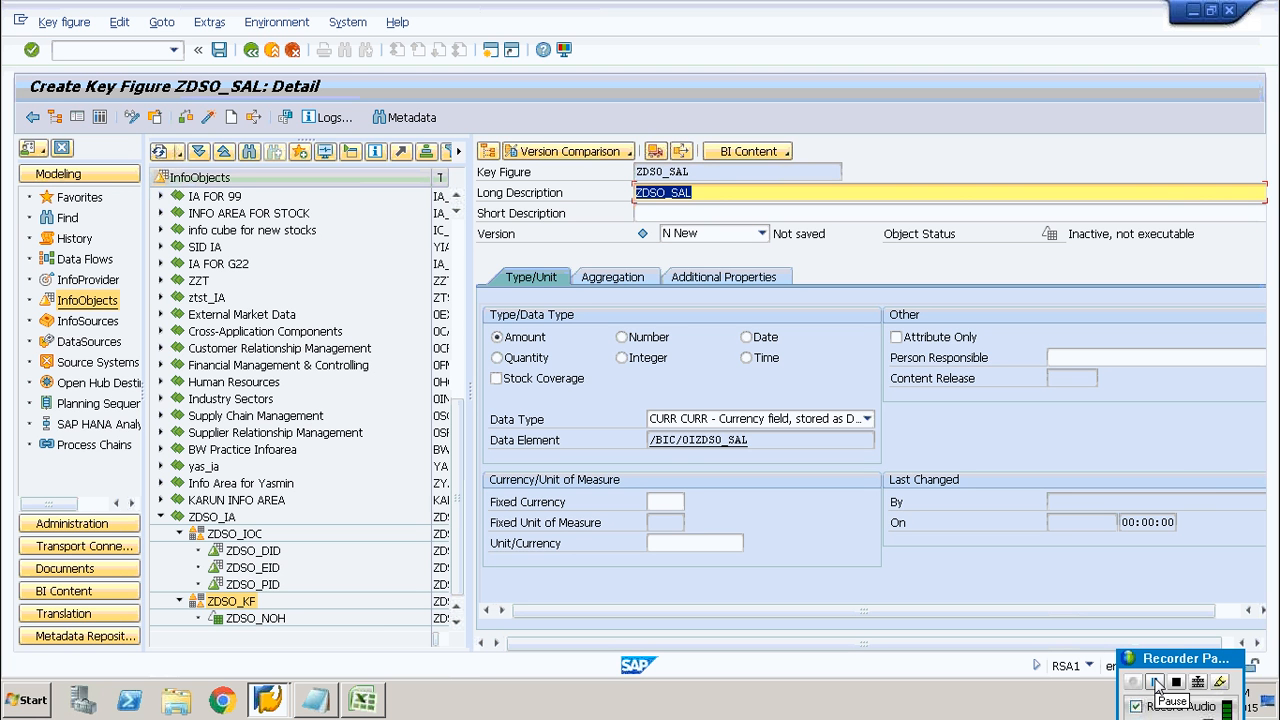
Set the type of key figure ZDSO_SAL to Integer and activate it.
click(1157, 683)
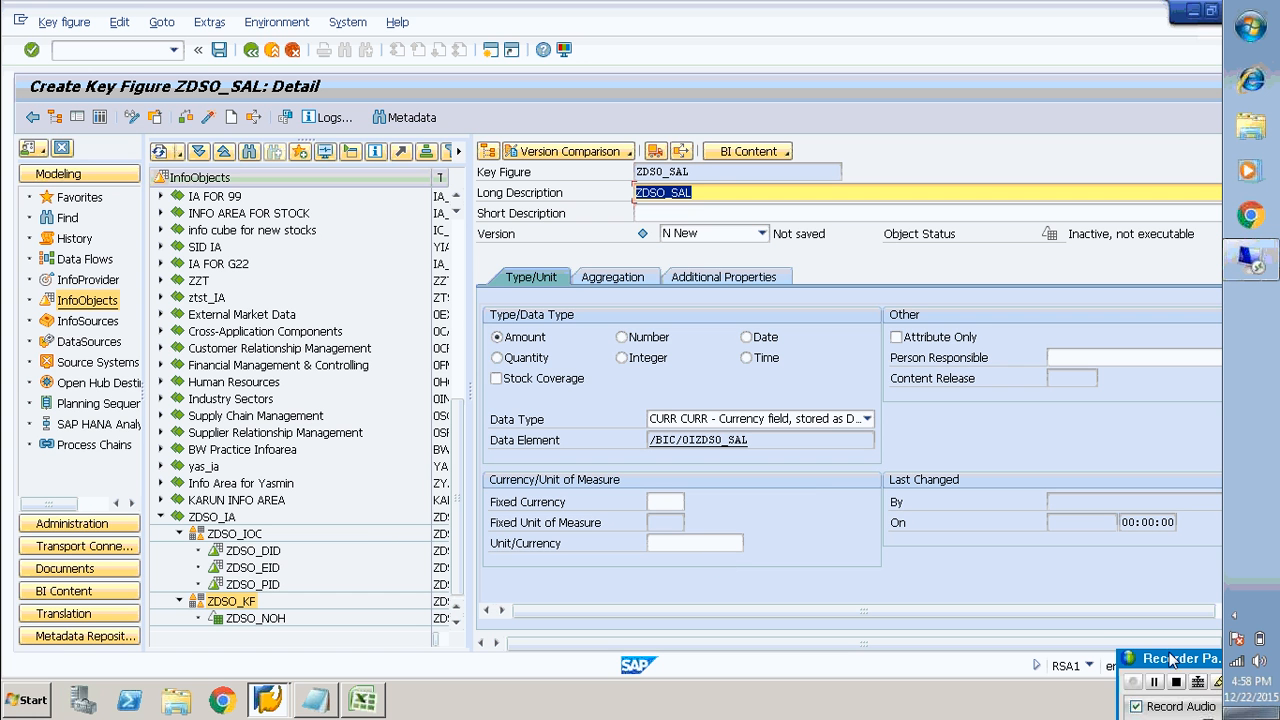
mouse_move(1155, 630)
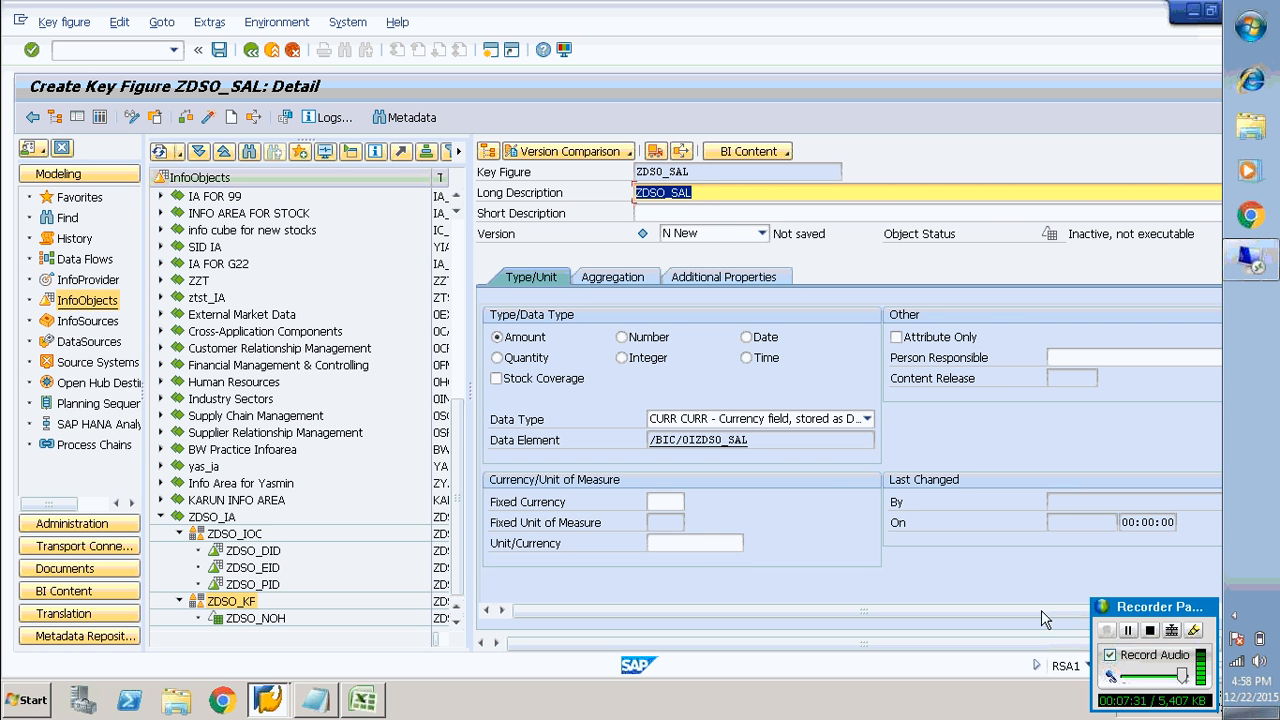
click(622, 359)
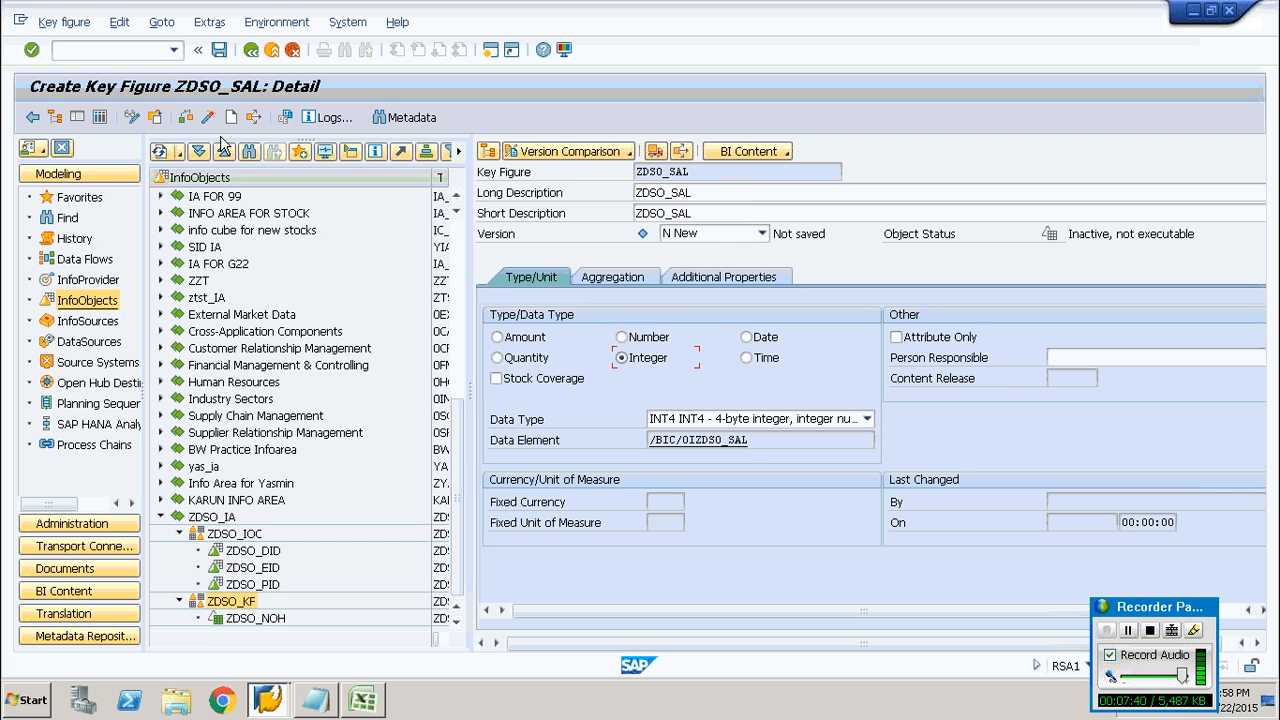
click(208, 117)
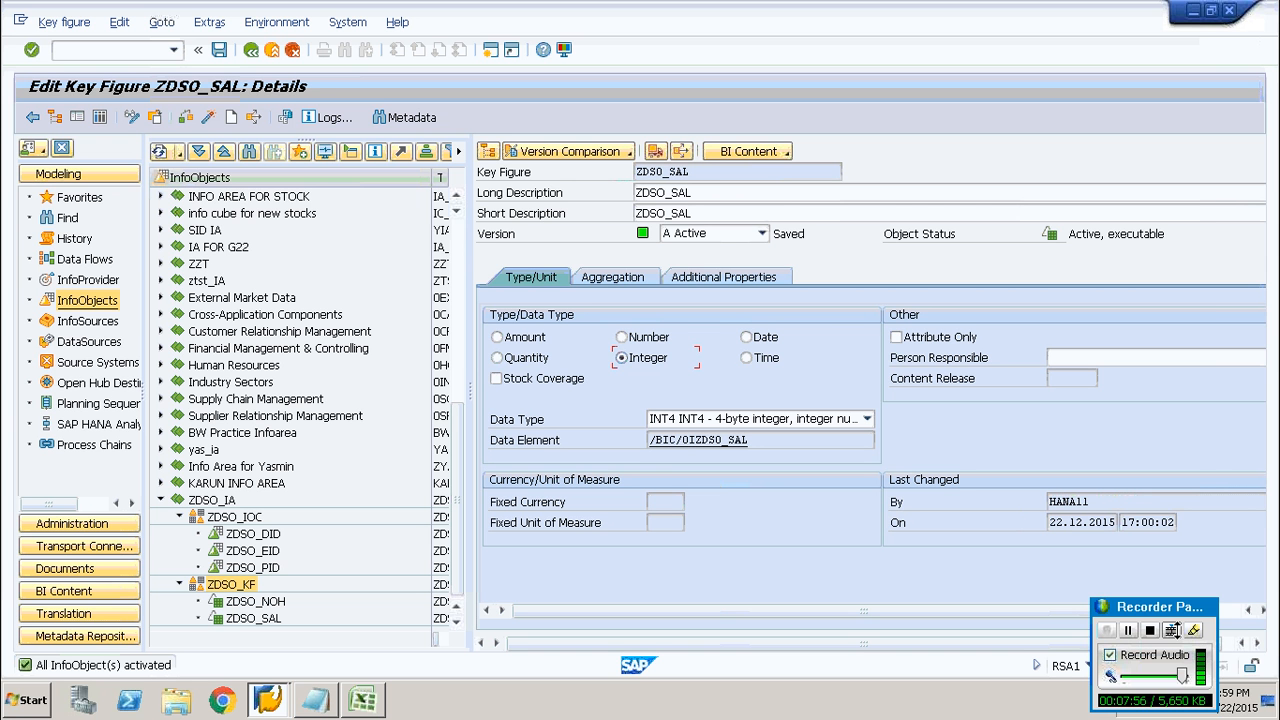
click(1130, 632)
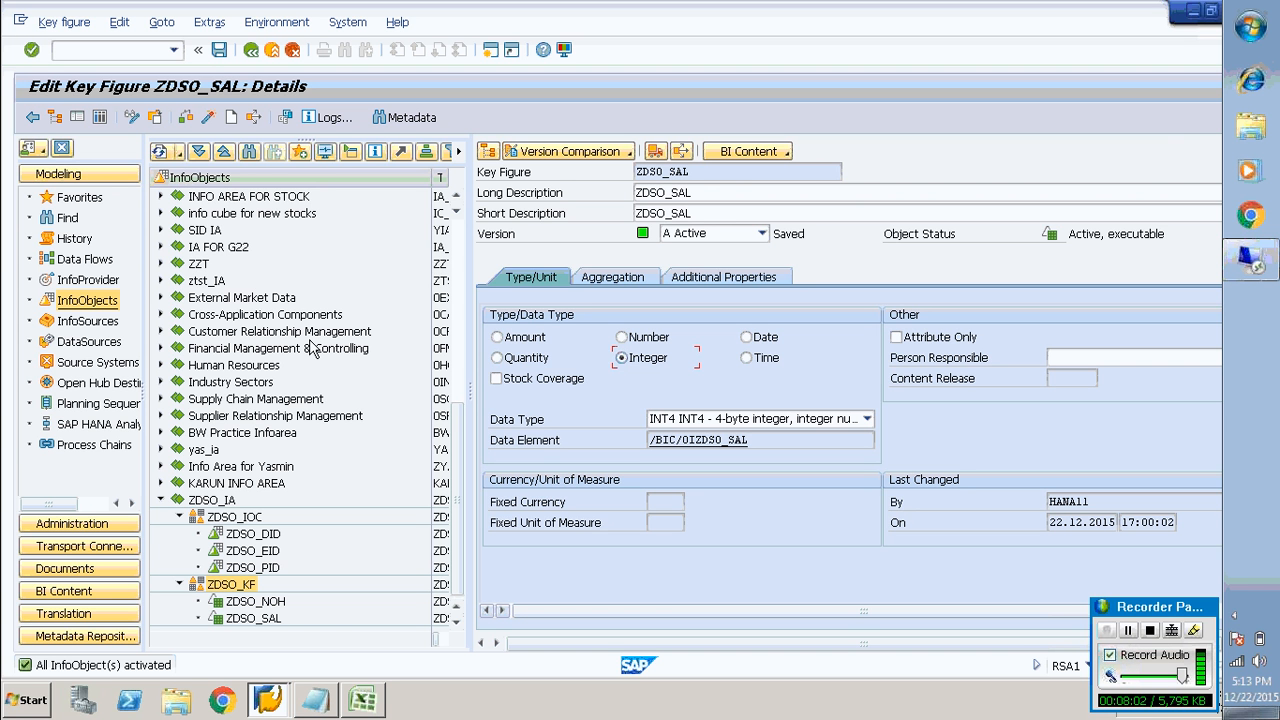
Open the Source Systems overview in the modeling area.
click(90, 366)
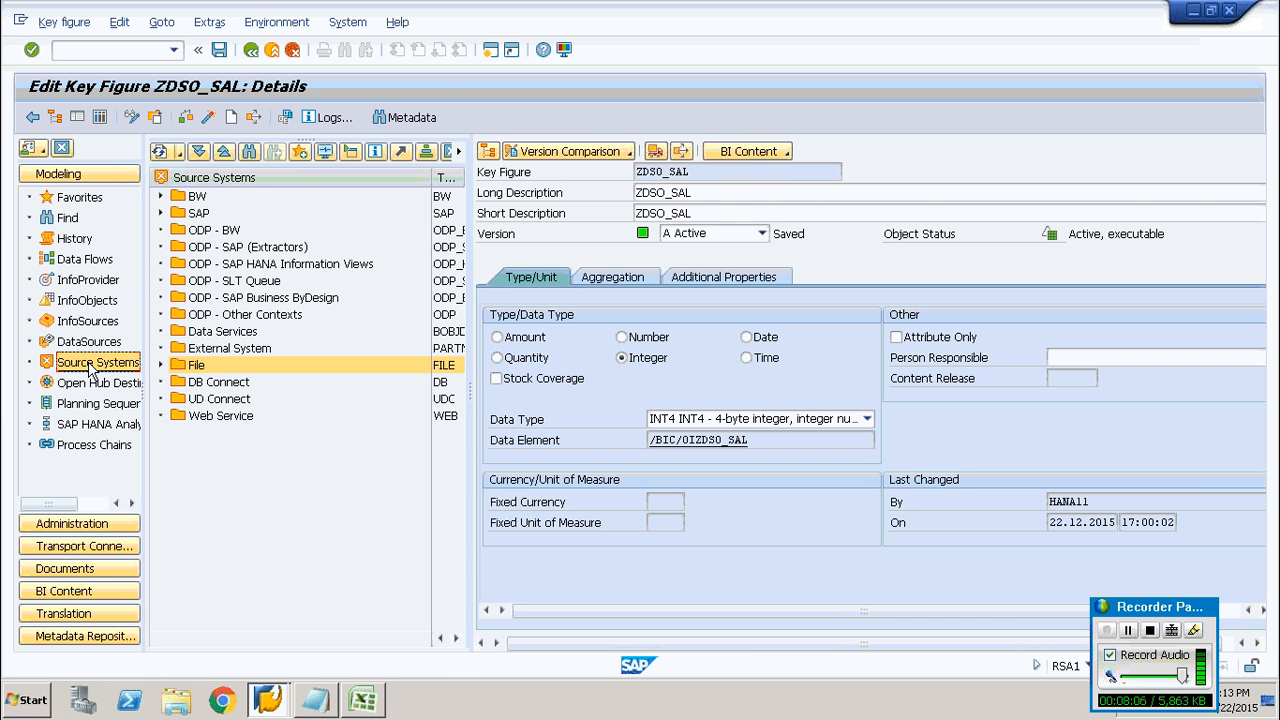
right_click(307, 180)
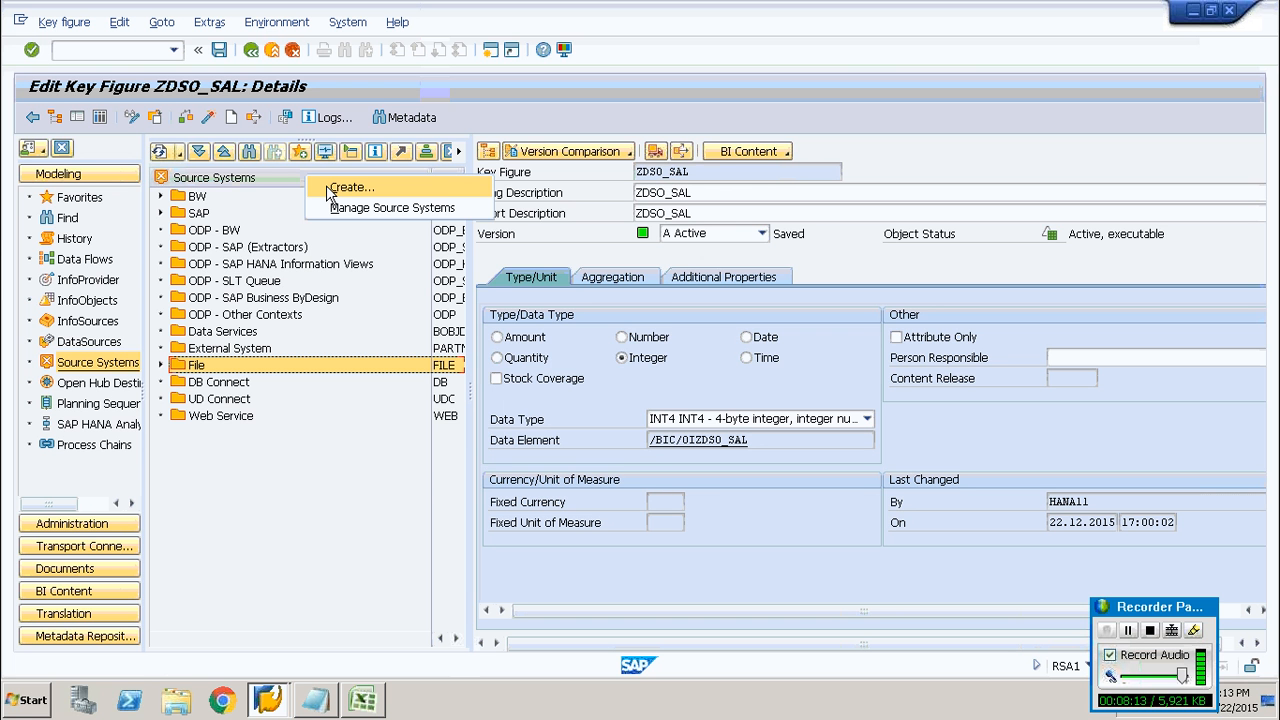
click(348, 187)
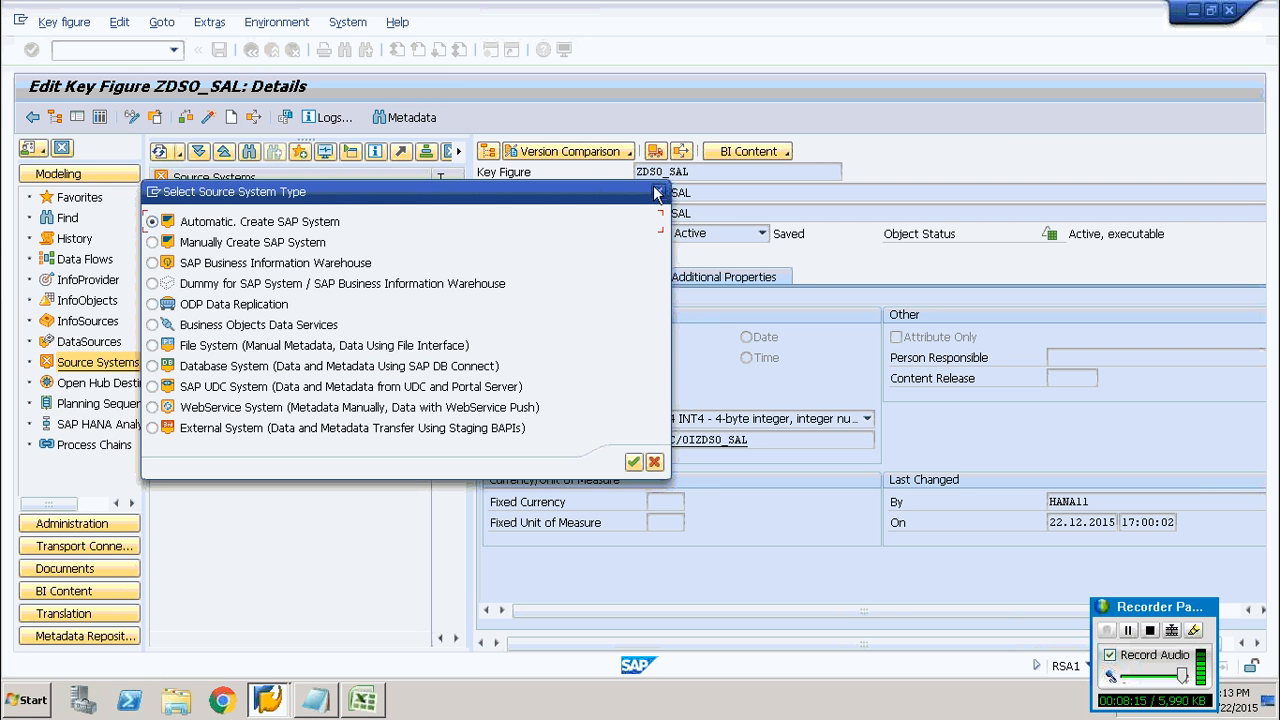
click(658, 191)
click(161, 366)
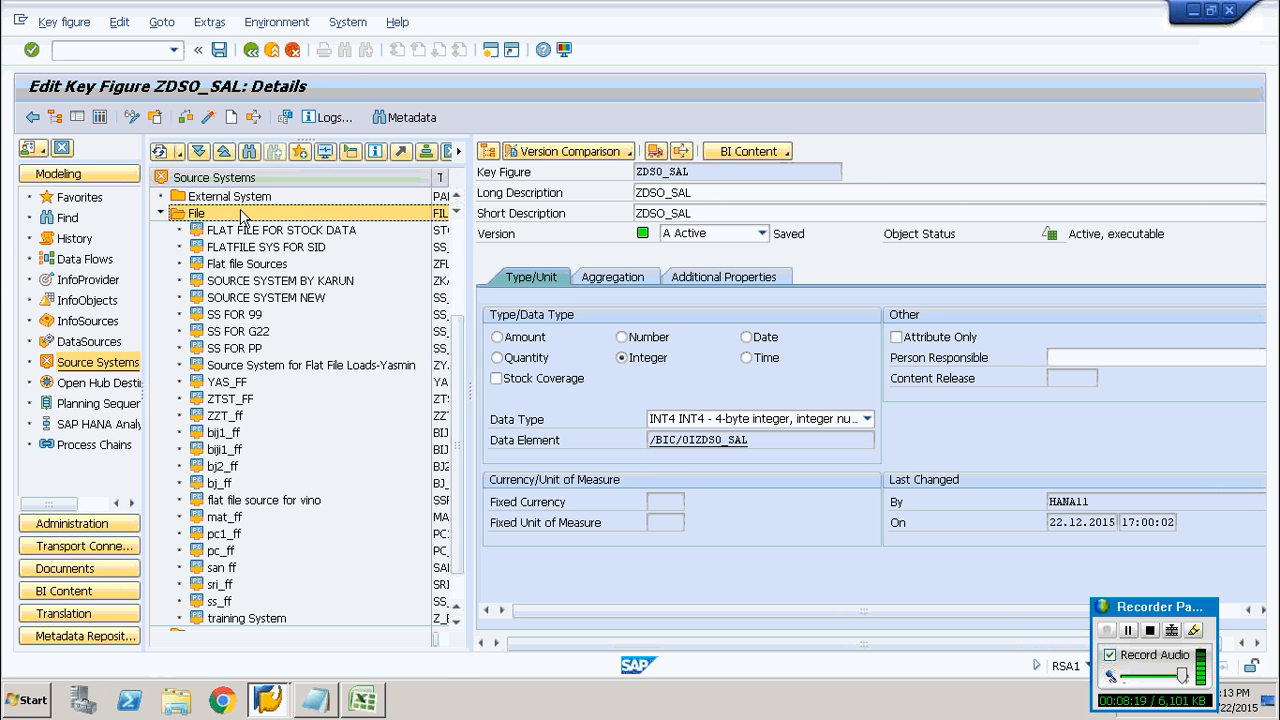
right_click(258, 214)
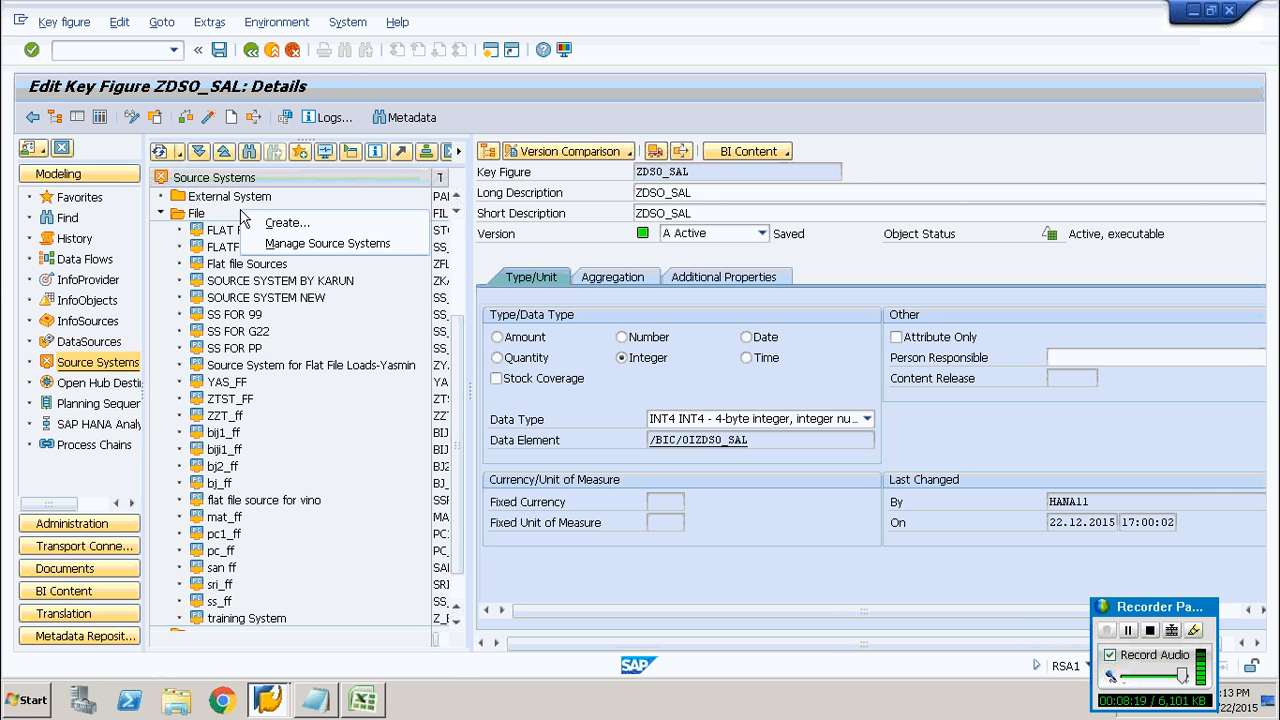
click(159, 215)
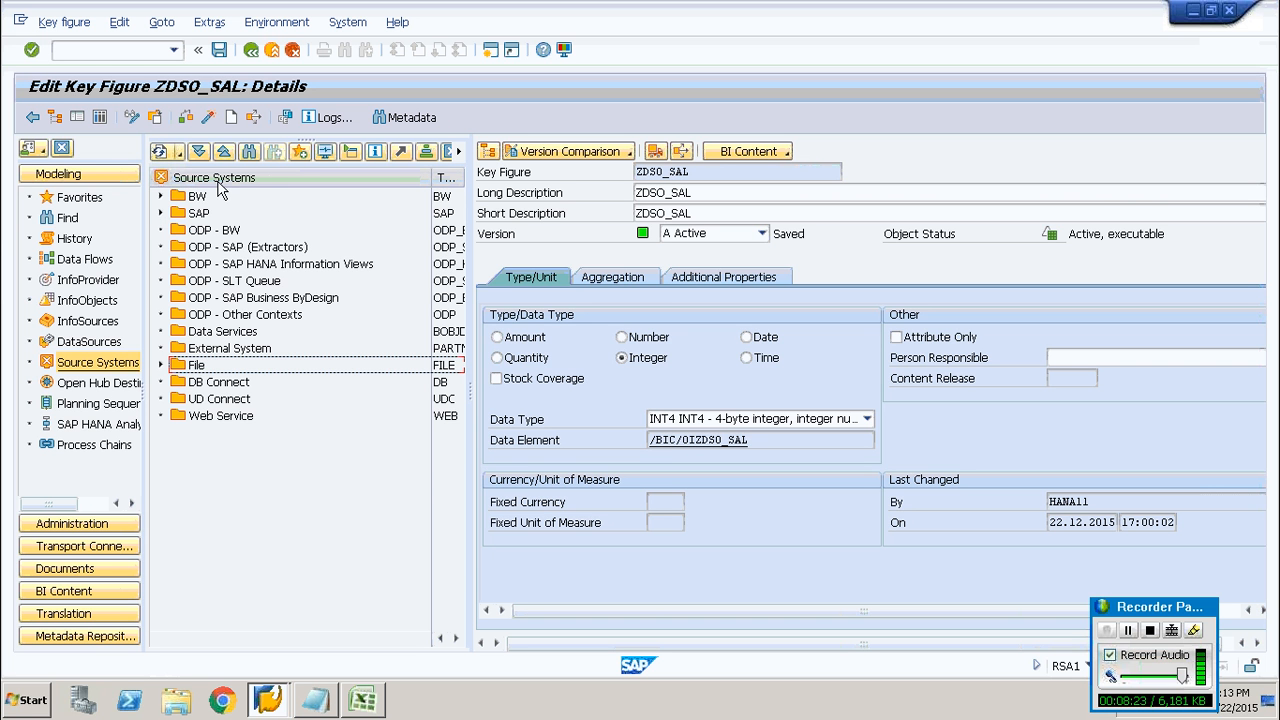
Create a File System source system with logical system name ZDSO_FF and source system name ZDSO_FF.
right_click(269, 176)
click(290, 200)
click(303, 347)
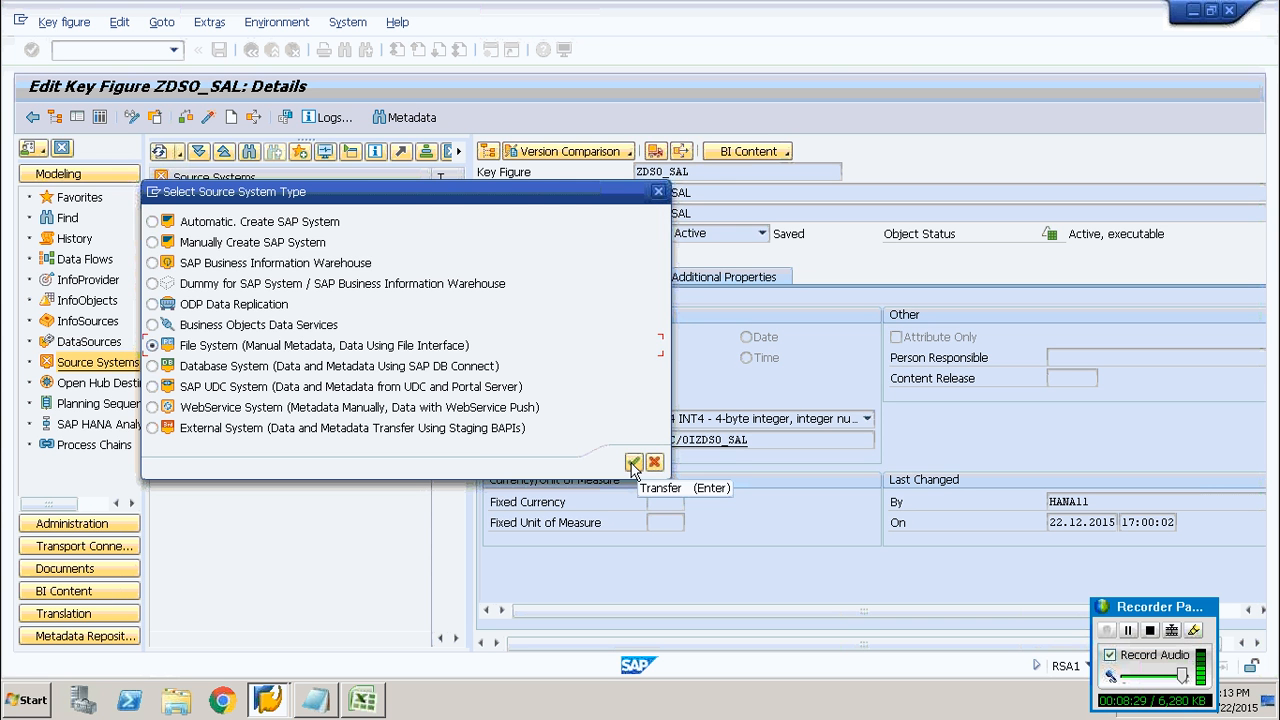
click(633, 462)
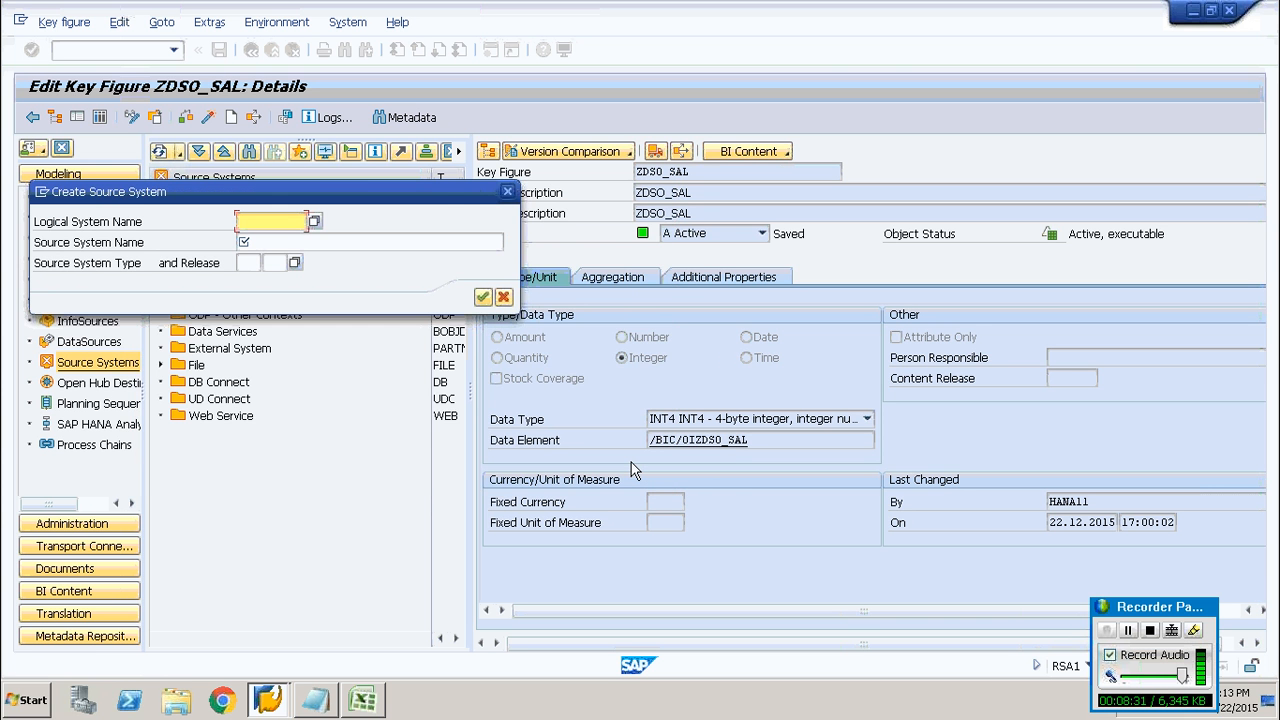
text(ZDSO_FF)
key(shift+Home)
key(ctrl+c)
key(BackSpace)
key(ctrl+v)
click(281, 240)
key(ctrl+v)
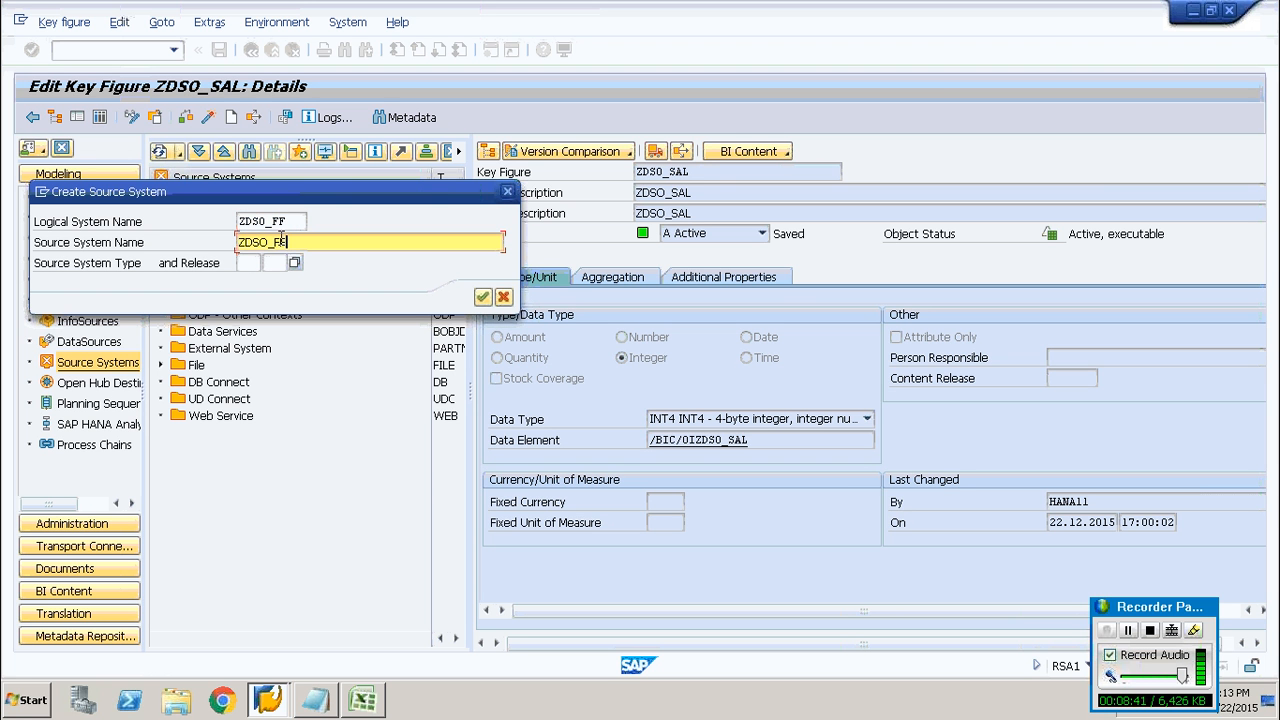
click(484, 298)
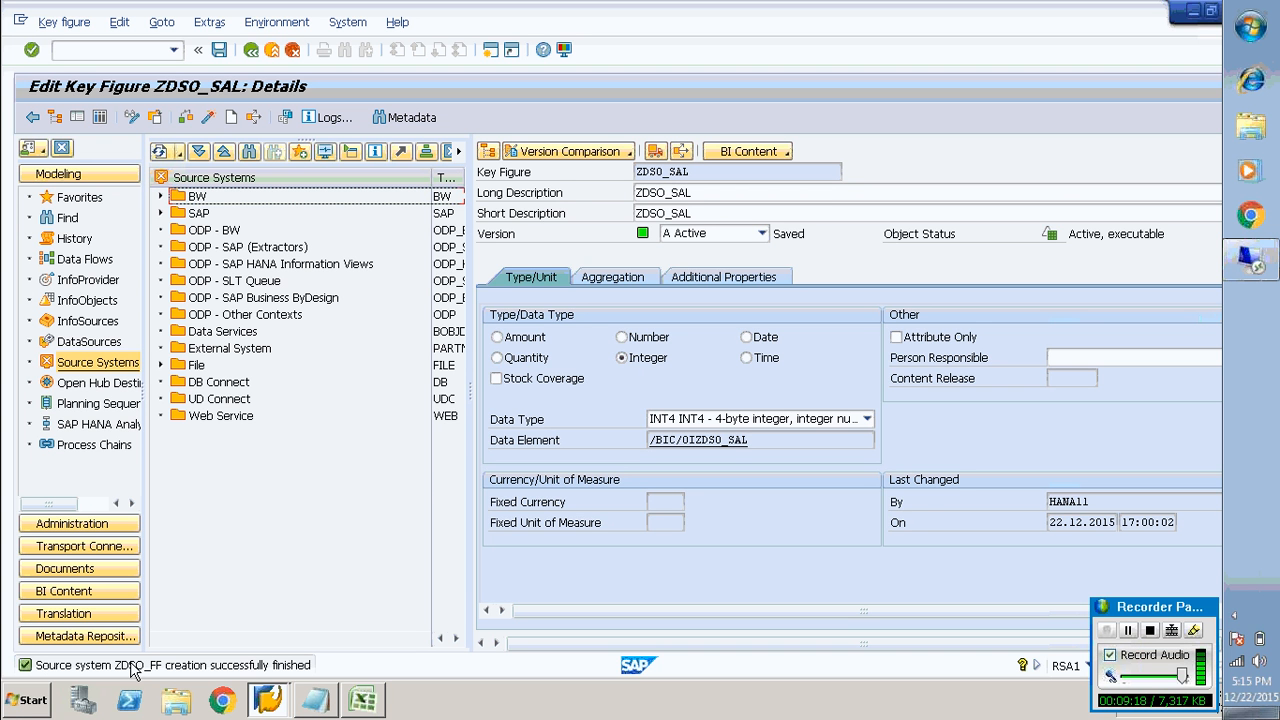
Open the DataSource tree of the ZDSO_FF source system from the File folder.
click(160, 365)
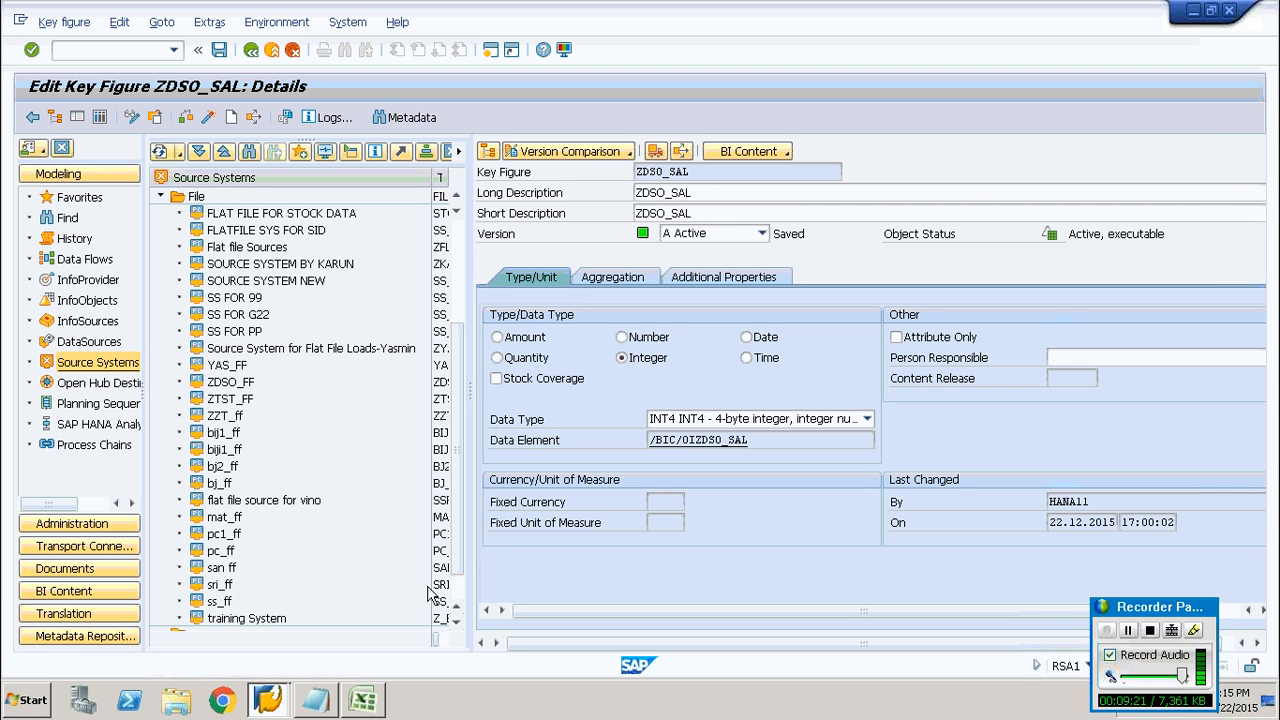
click(234, 385)
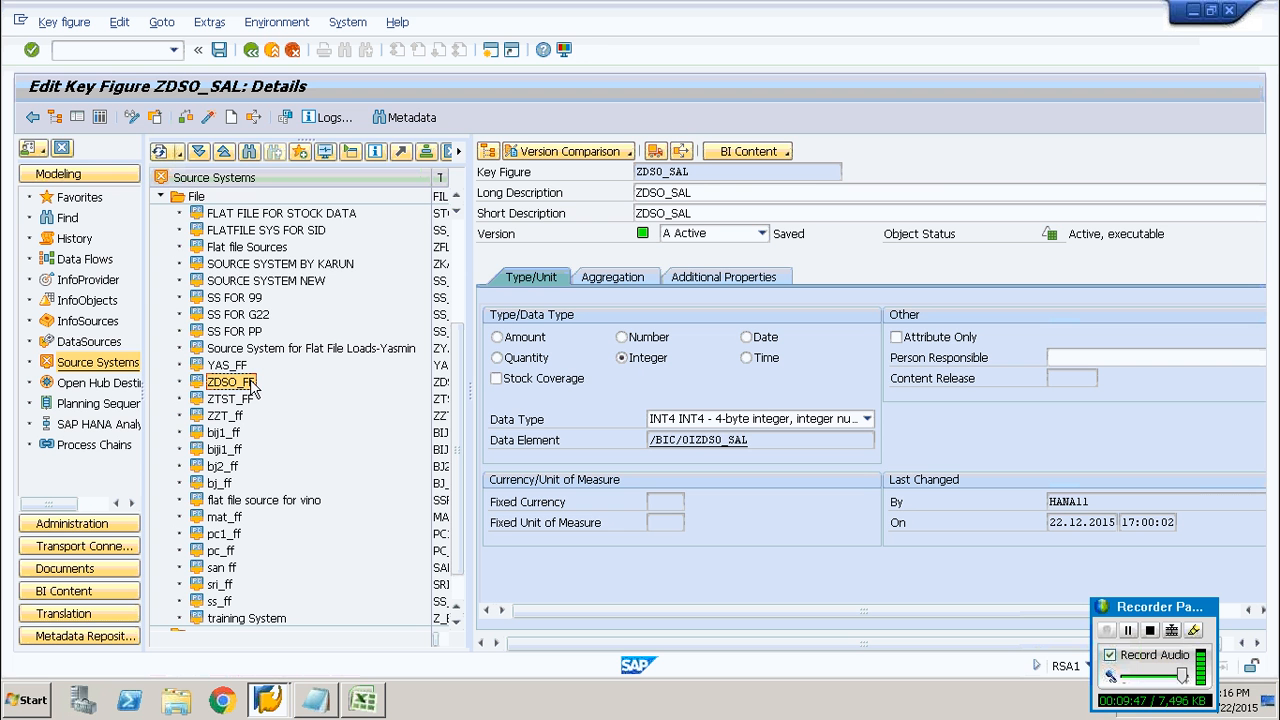
double_click(230, 386)
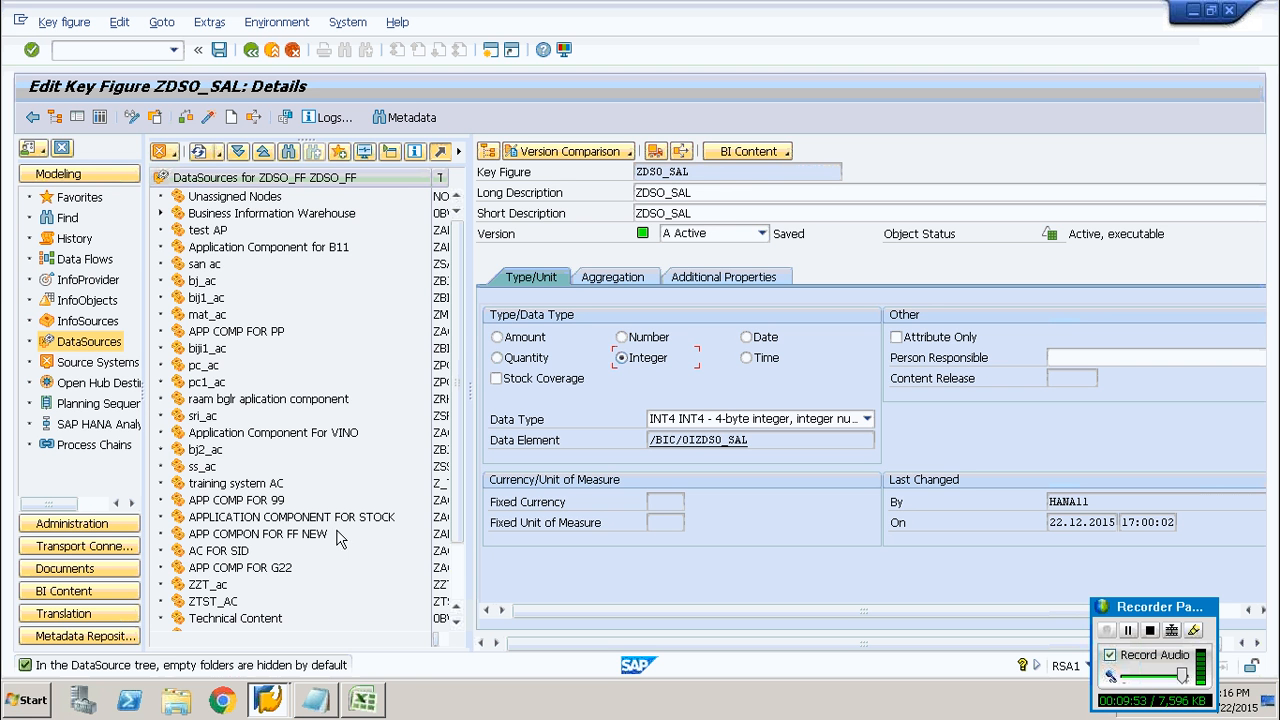
Look through the existing application components in the DataSource tree of ZDSO_FF.
click(455, 622)
click(455, 625)
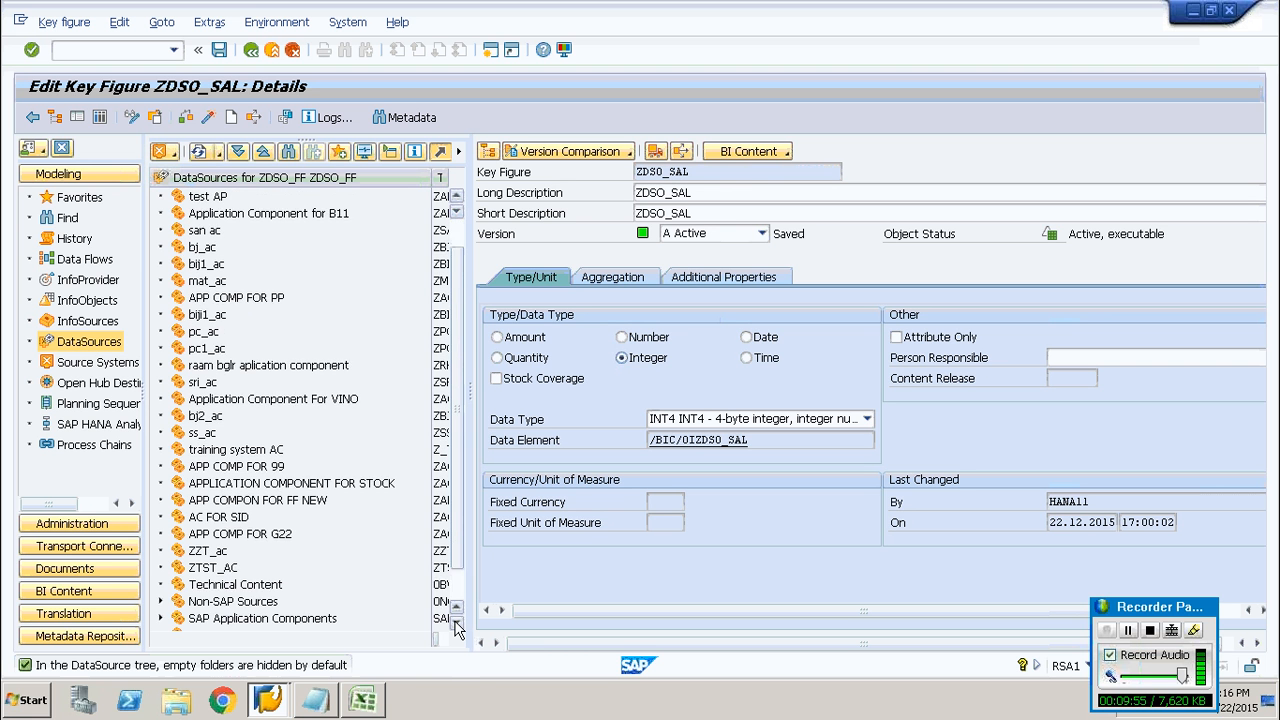
click(455, 625)
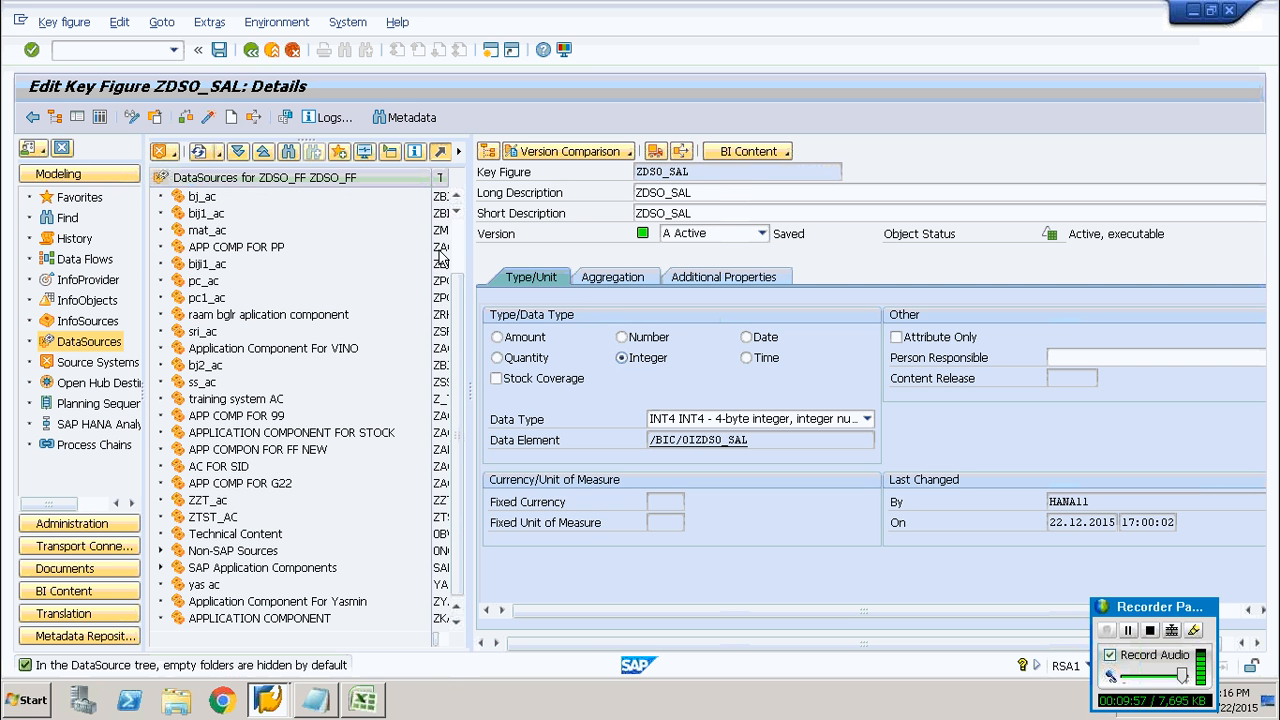
click(456, 198)
click(456, 198)
click(456, 198)
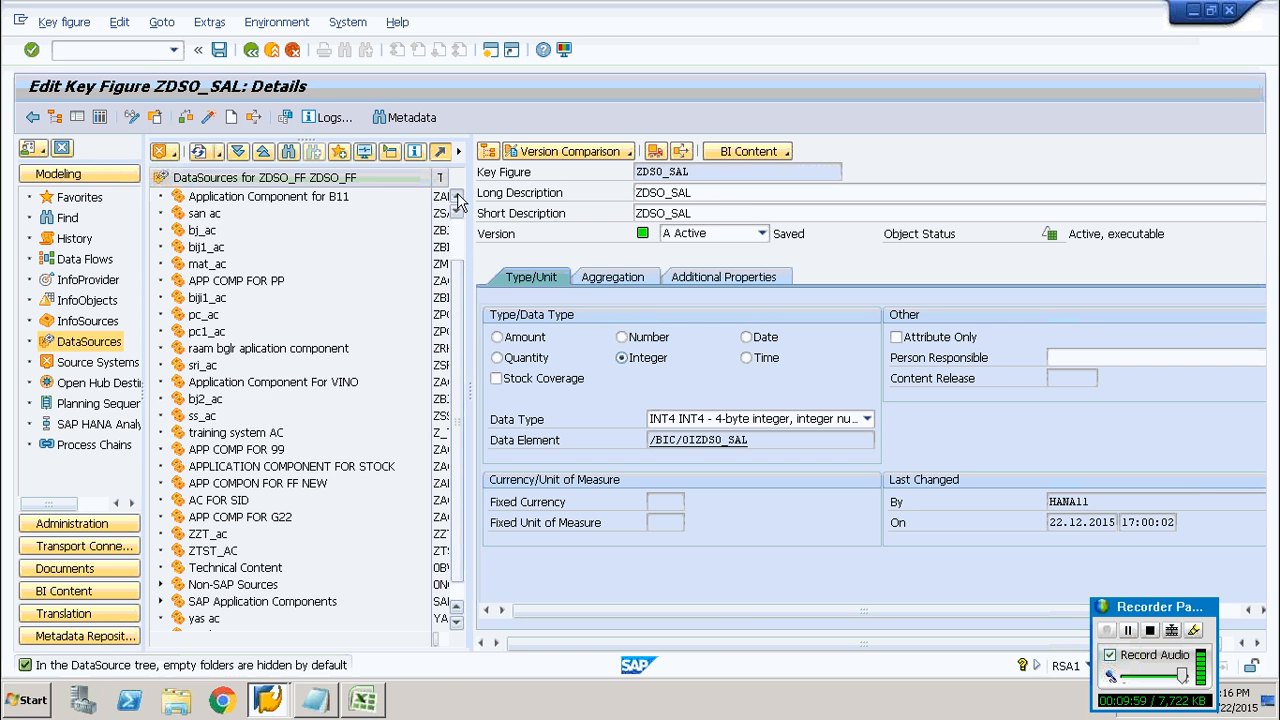
click(456, 198)
click(456, 198)
click(456, 198)
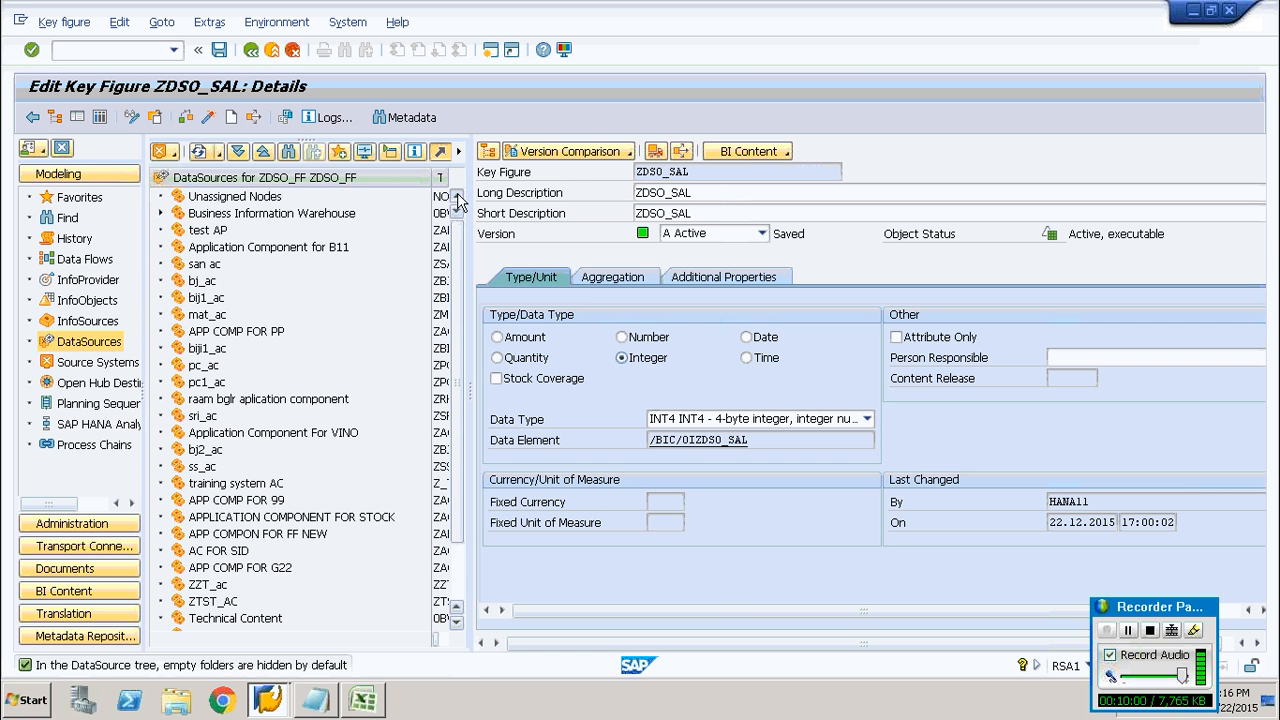
Create an application component named ZDSO_AC, with long description ZDSO_AC, in the DataSource tree of ZDSO_FF.
right_click(352, 180)
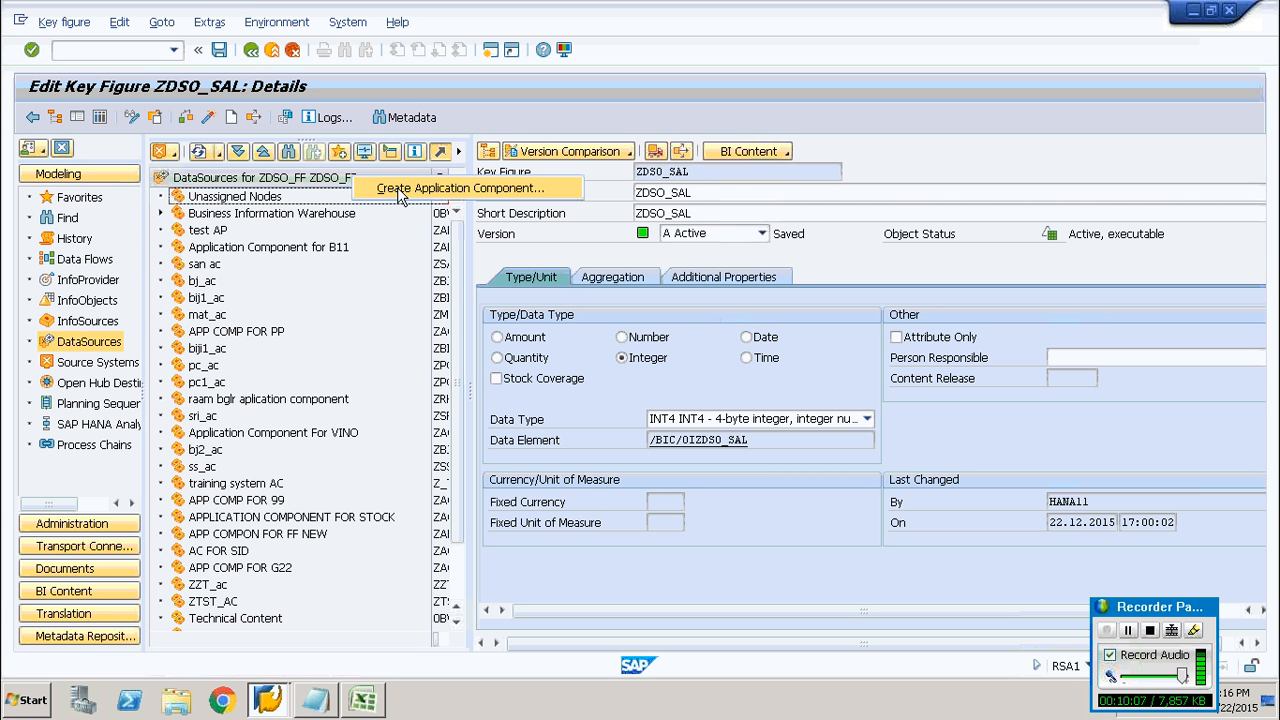
click(400, 190)
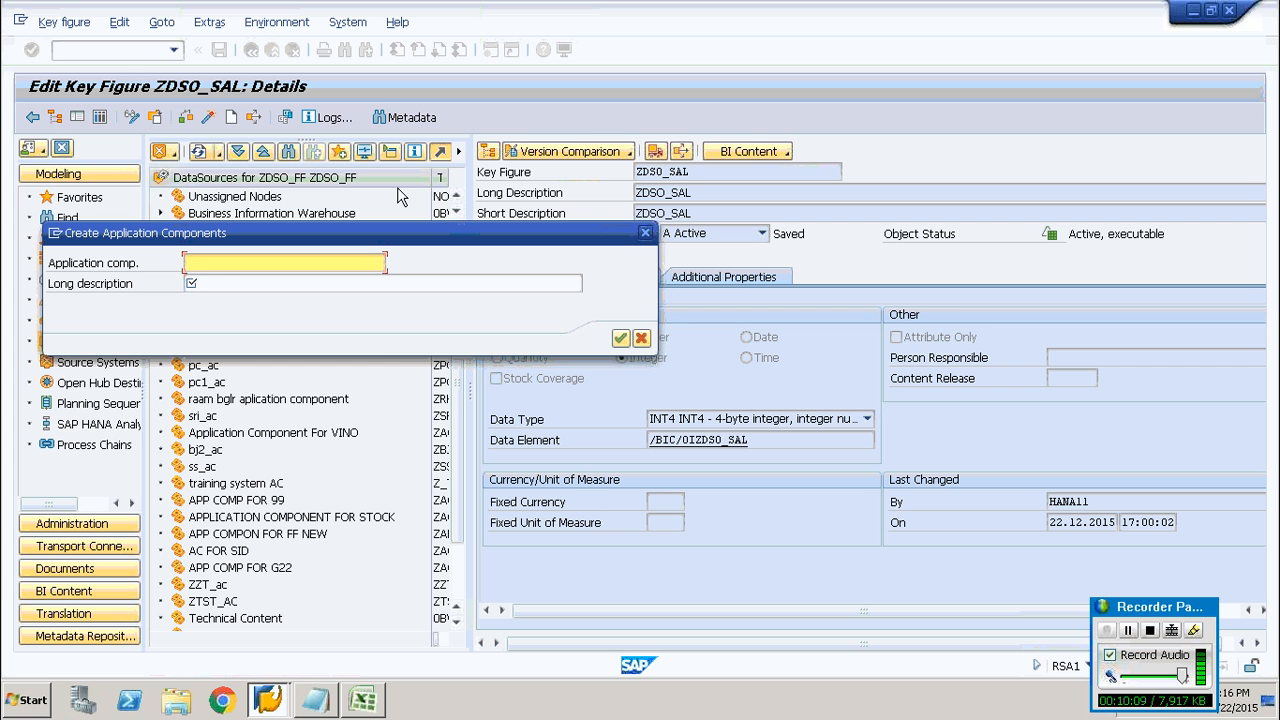
text(zds)
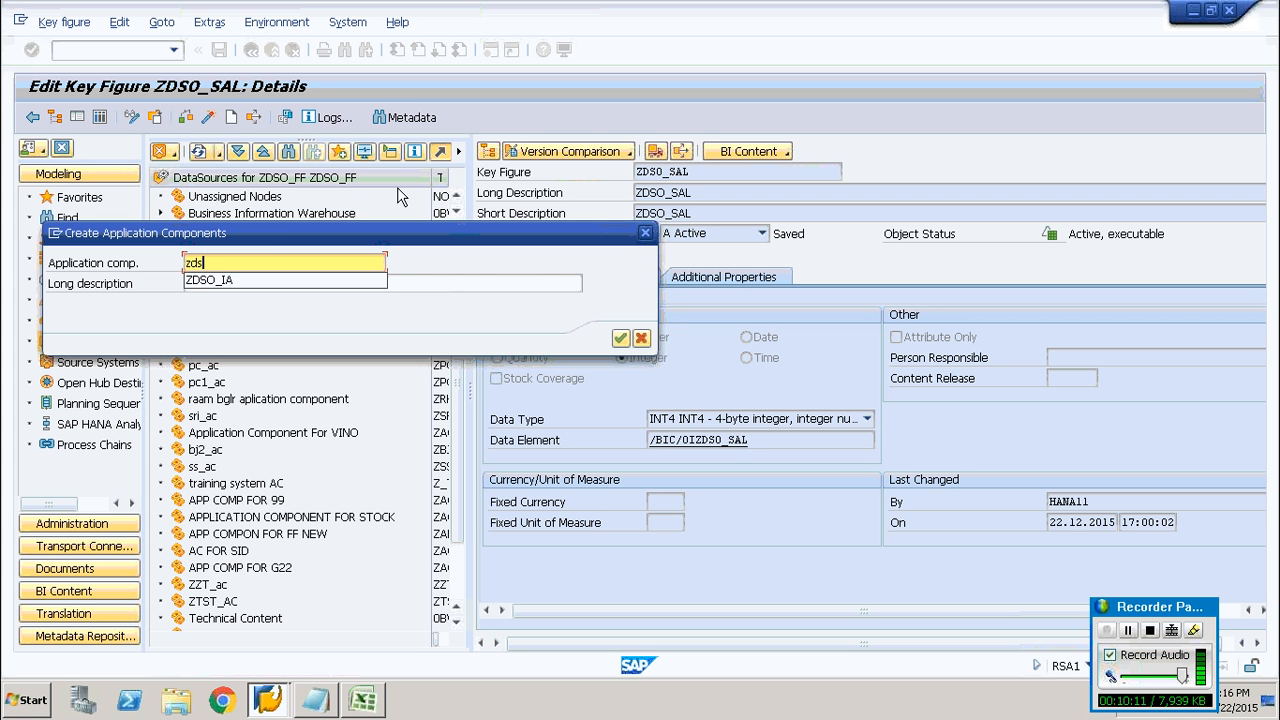
key(Down)
key(Return)
key(BackSpace)
key(BackSpace)
text(A)
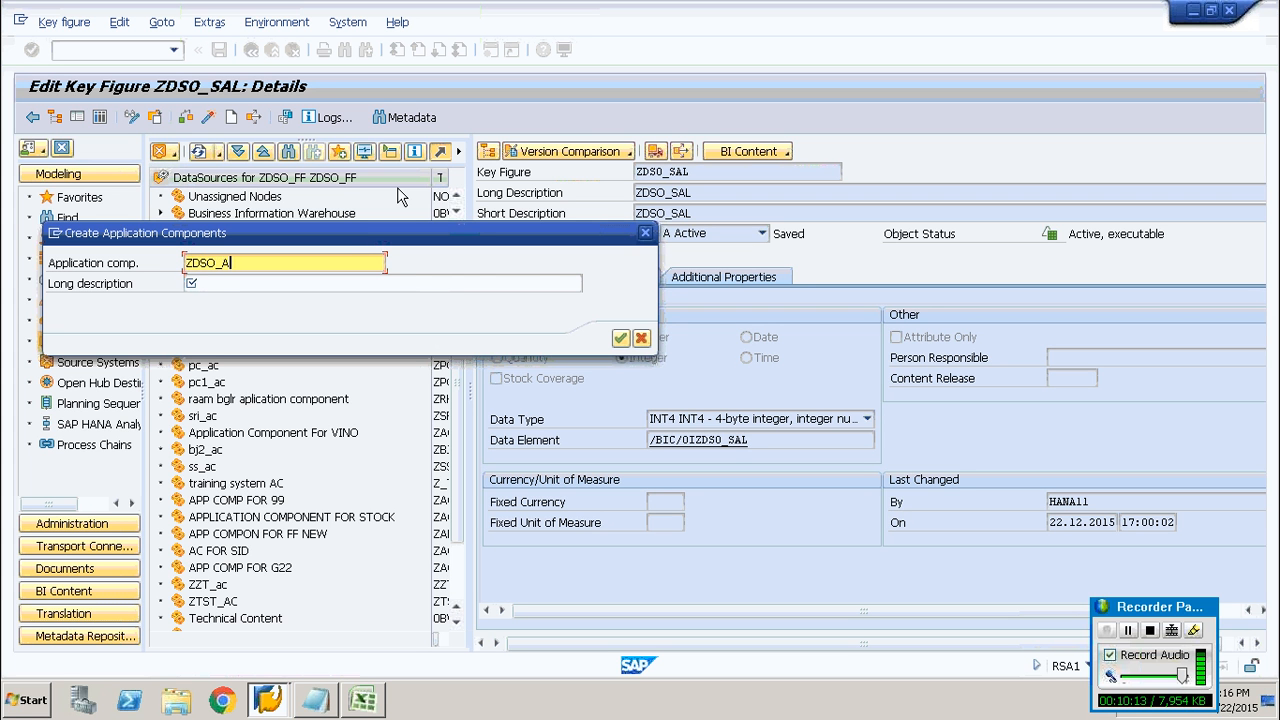
text(C)
drag(261, 263, 174, 255)
key(ctrl+c)
click(221, 283)
key(ctrl+v)
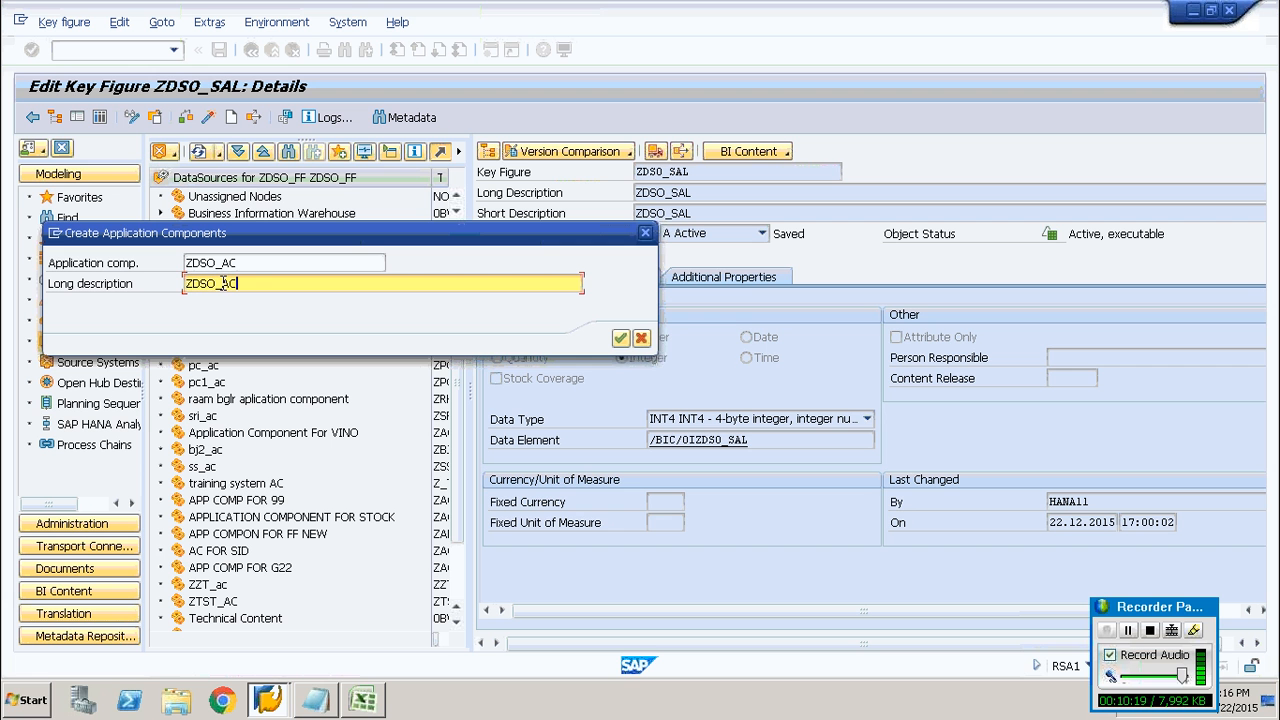
click(621, 339)
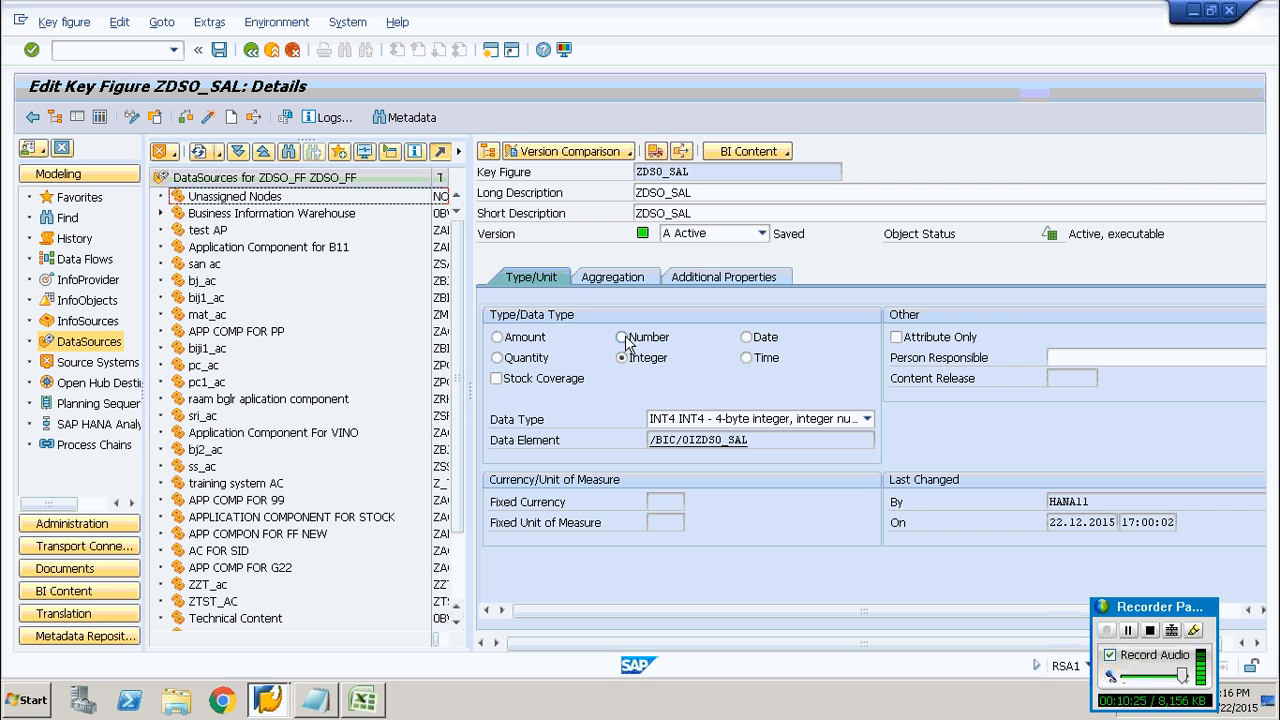
Create a DataSource named ZDSO_DS with data type Transaction Data under the application component ZDSO_AC.
click(456, 624)
click(456, 624)
click(456, 624)
click(456, 624)
click(456, 624)
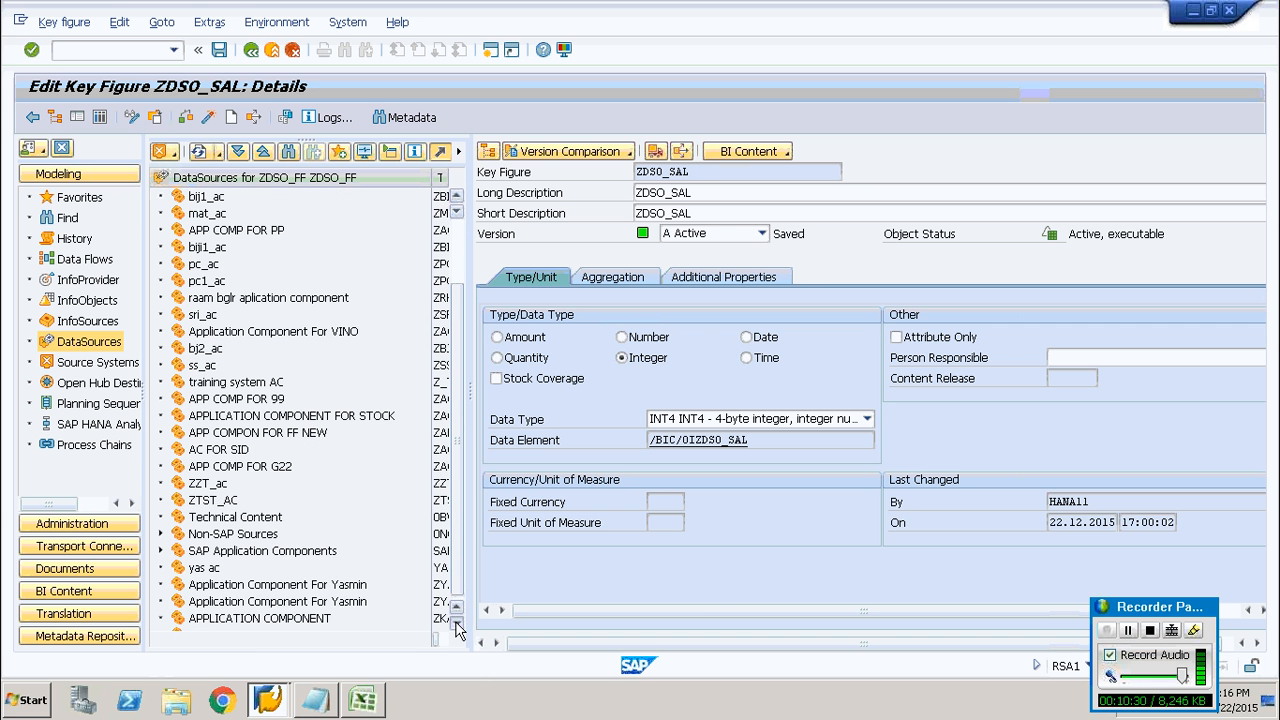
click(456, 624)
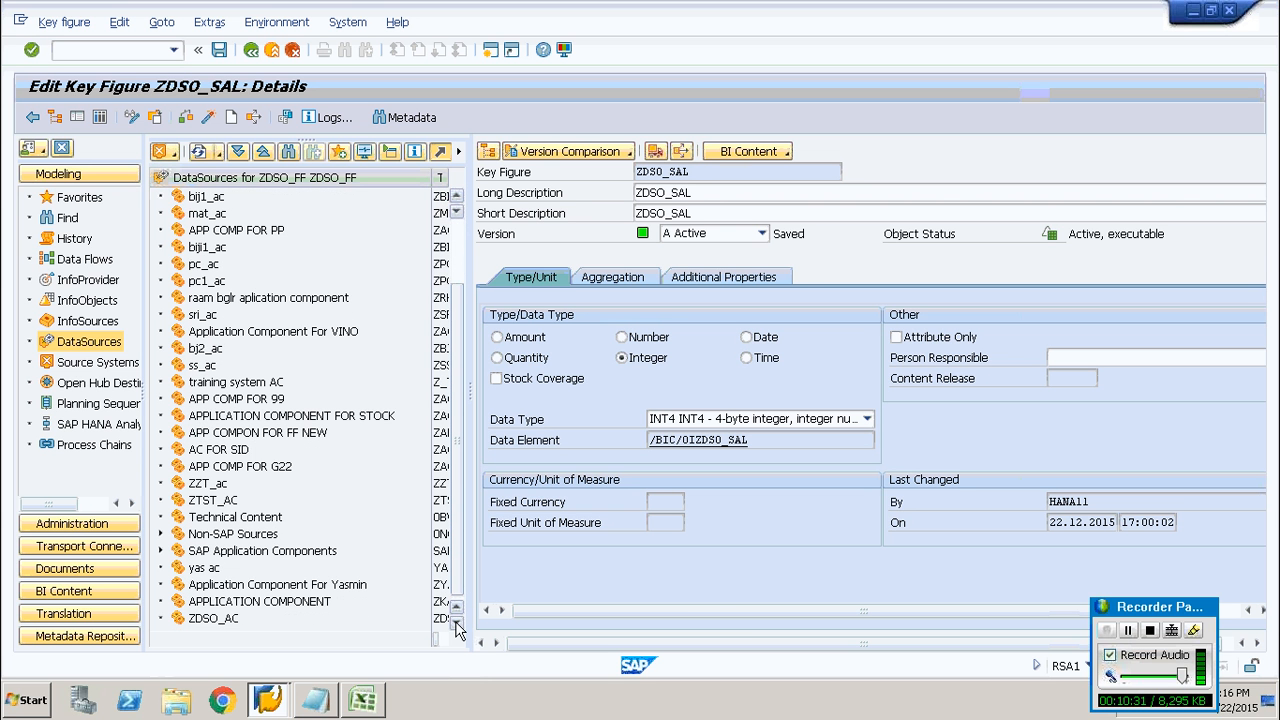
click(211, 620)
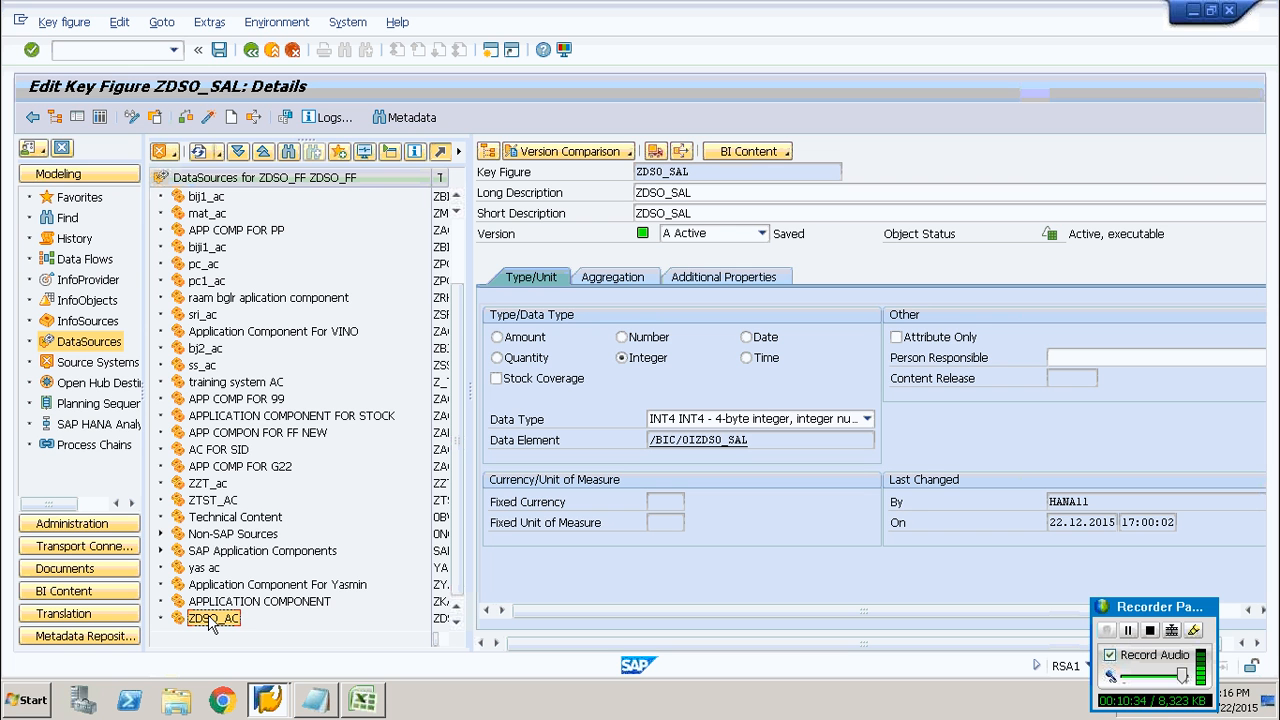
right_click(210, 620)
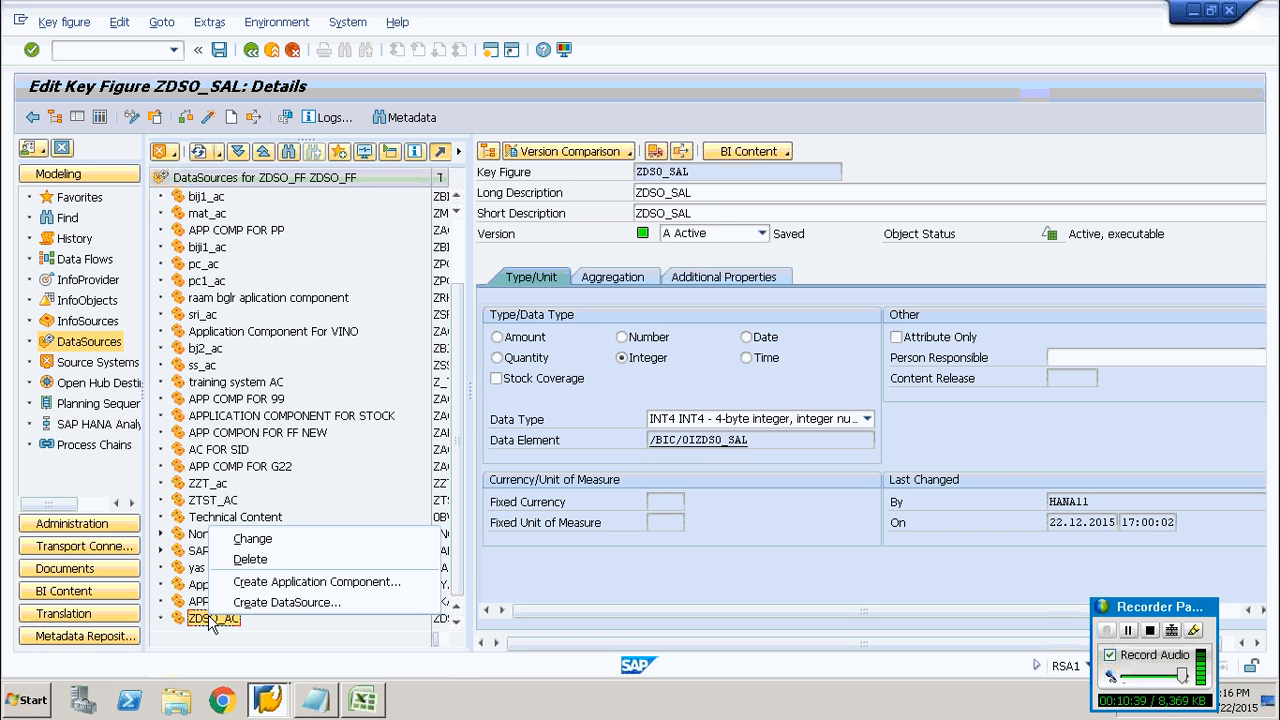
click(261, 603)
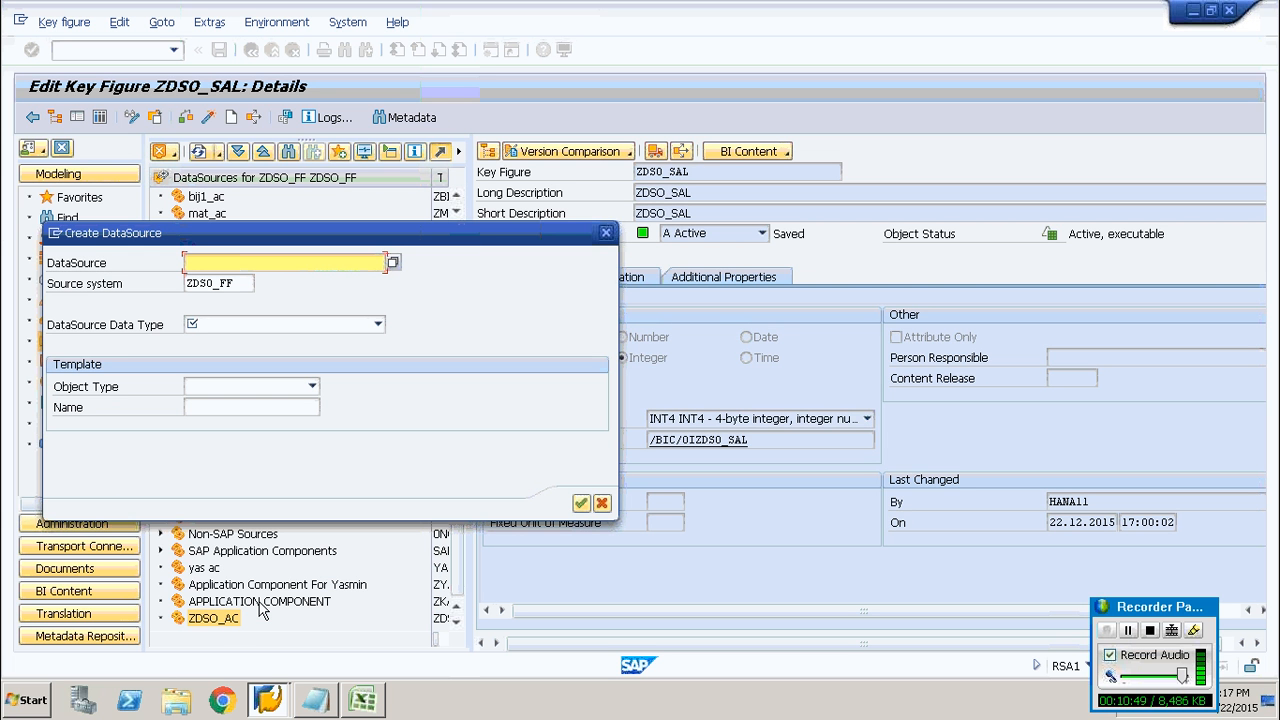
text(ZD)
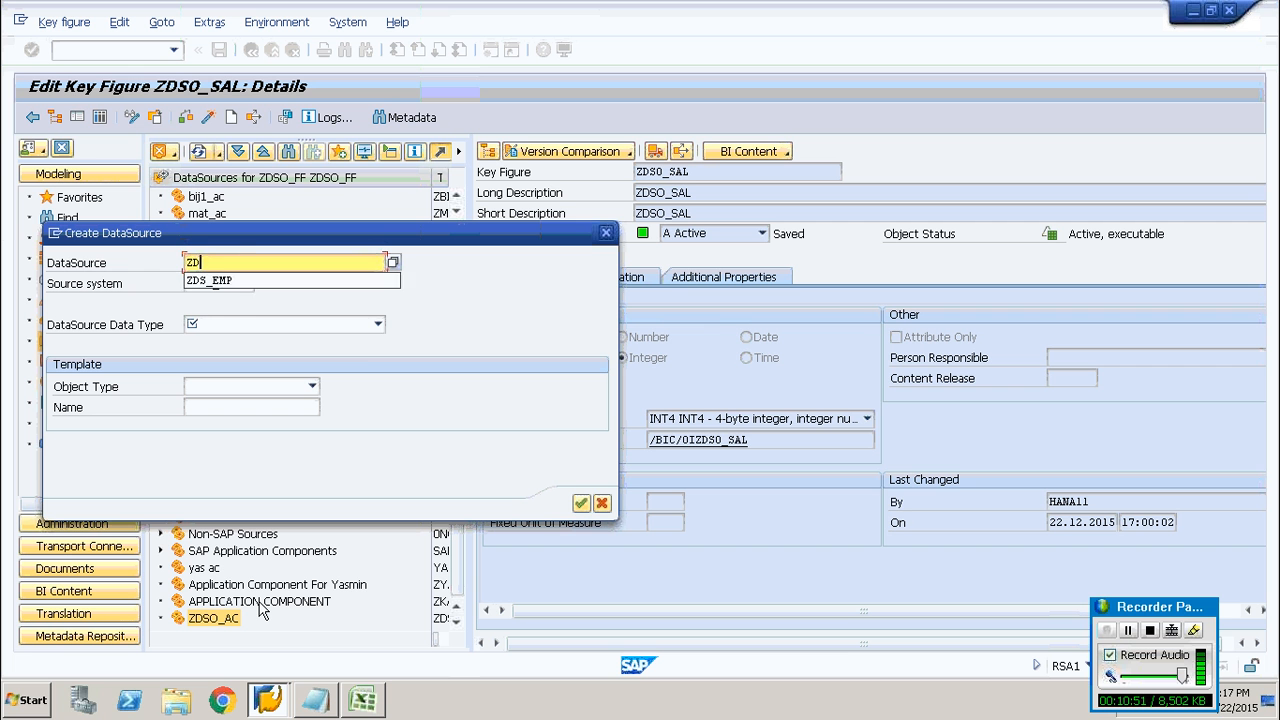
text(SO_DS)
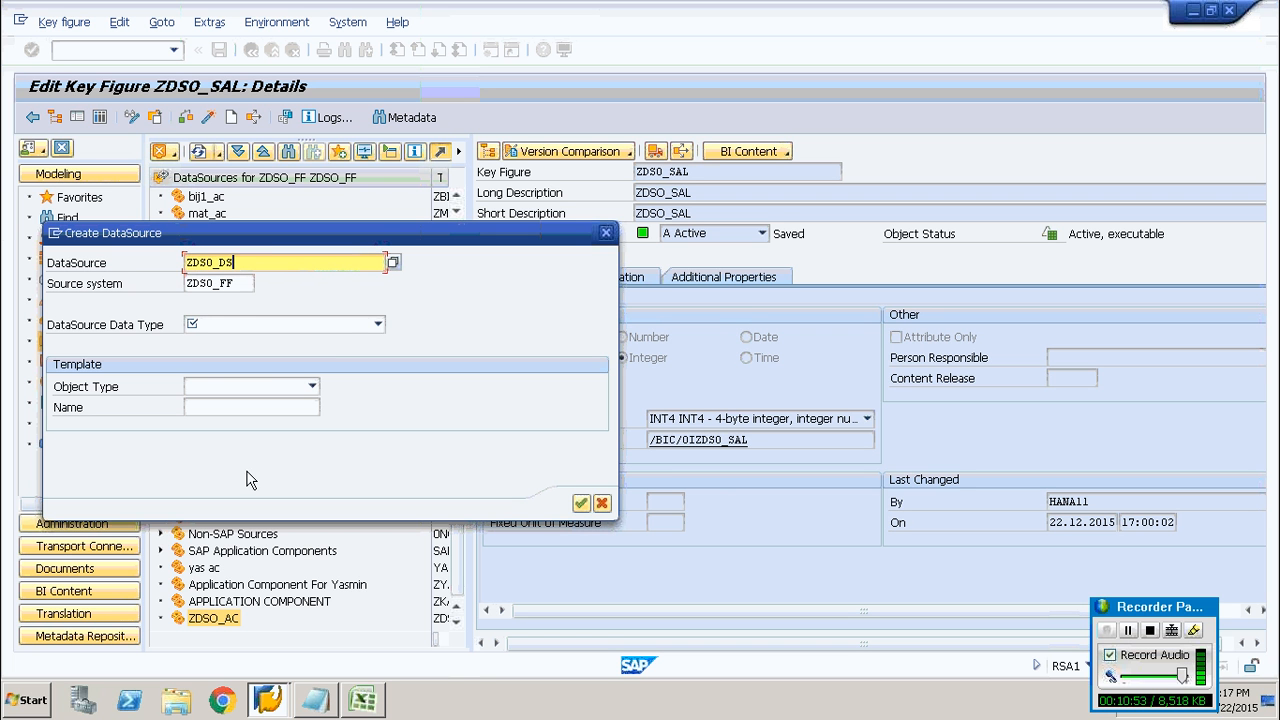
click(355, 323)
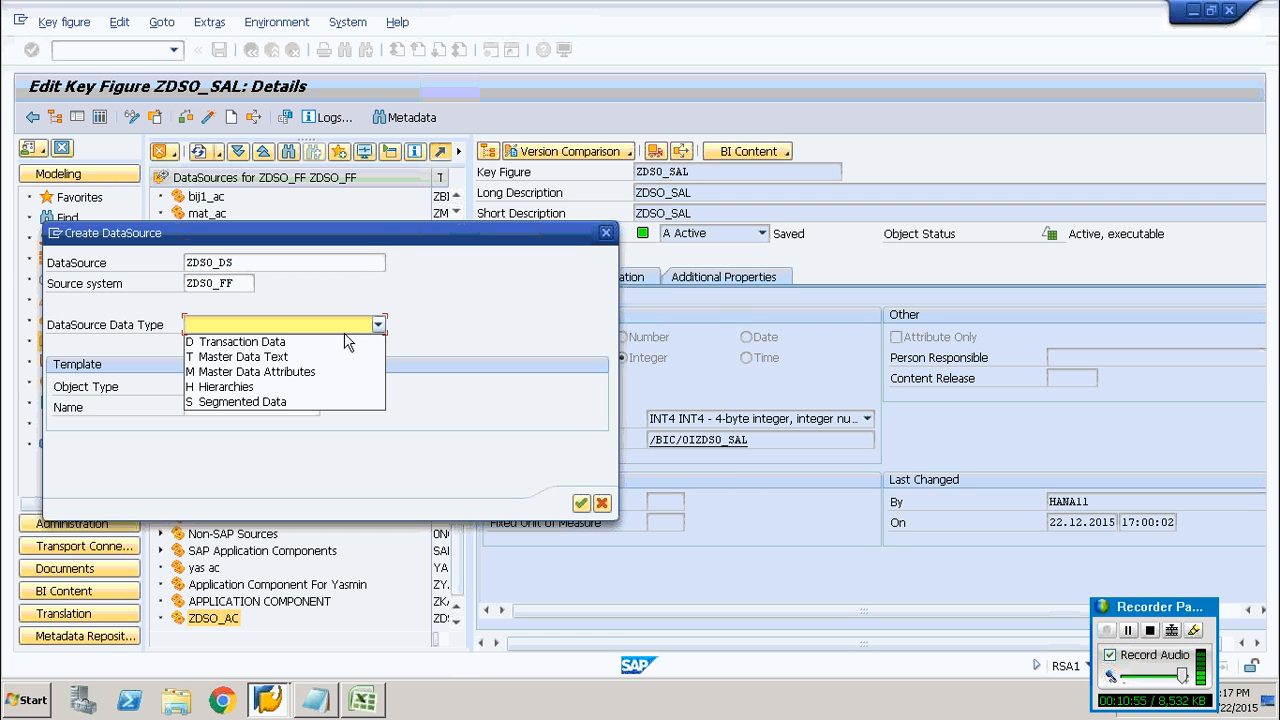
click(302, 344)
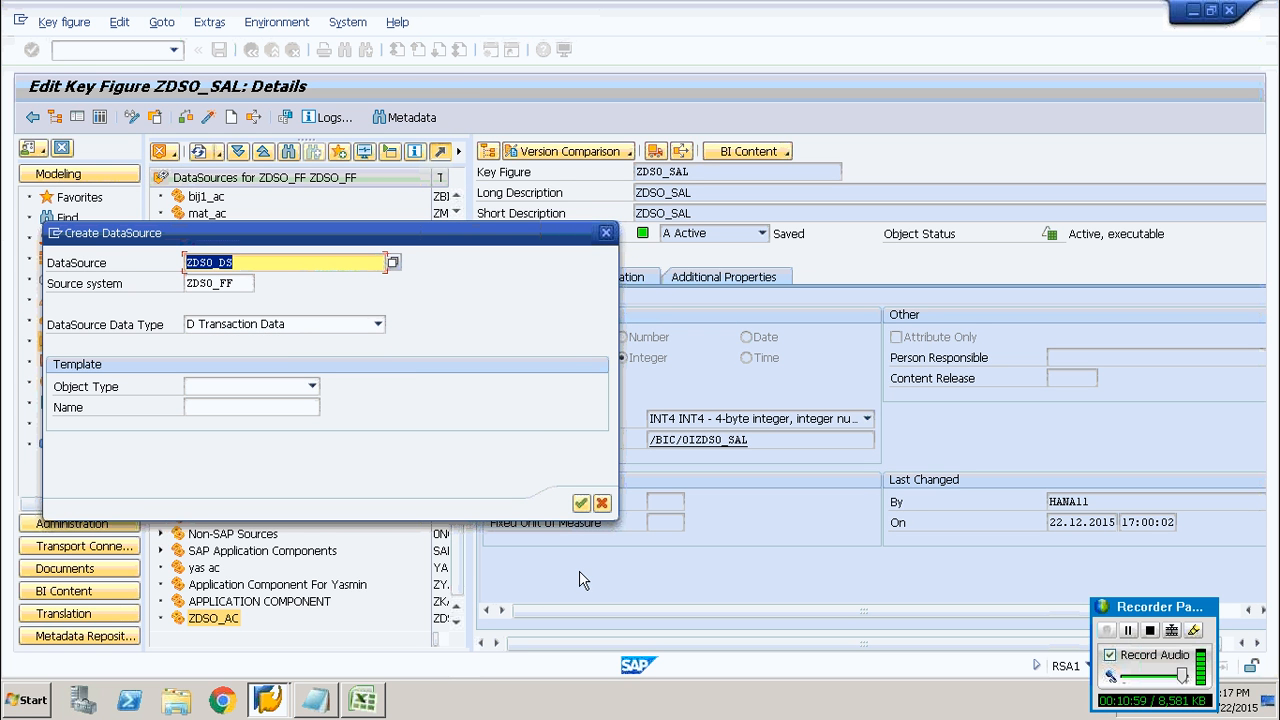
click(580, 502)
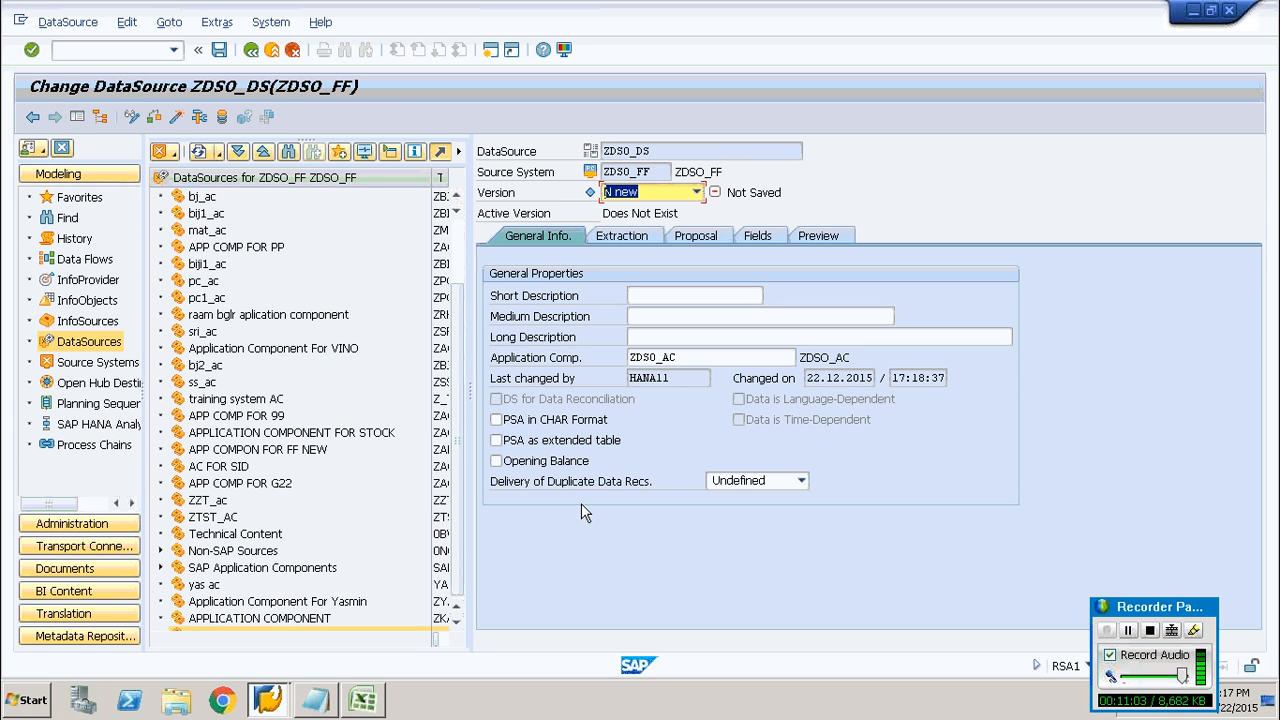
Fill in the DataSource's short, medium and long descriptions with its technical name ZDSO_DS.
click(658, 291)
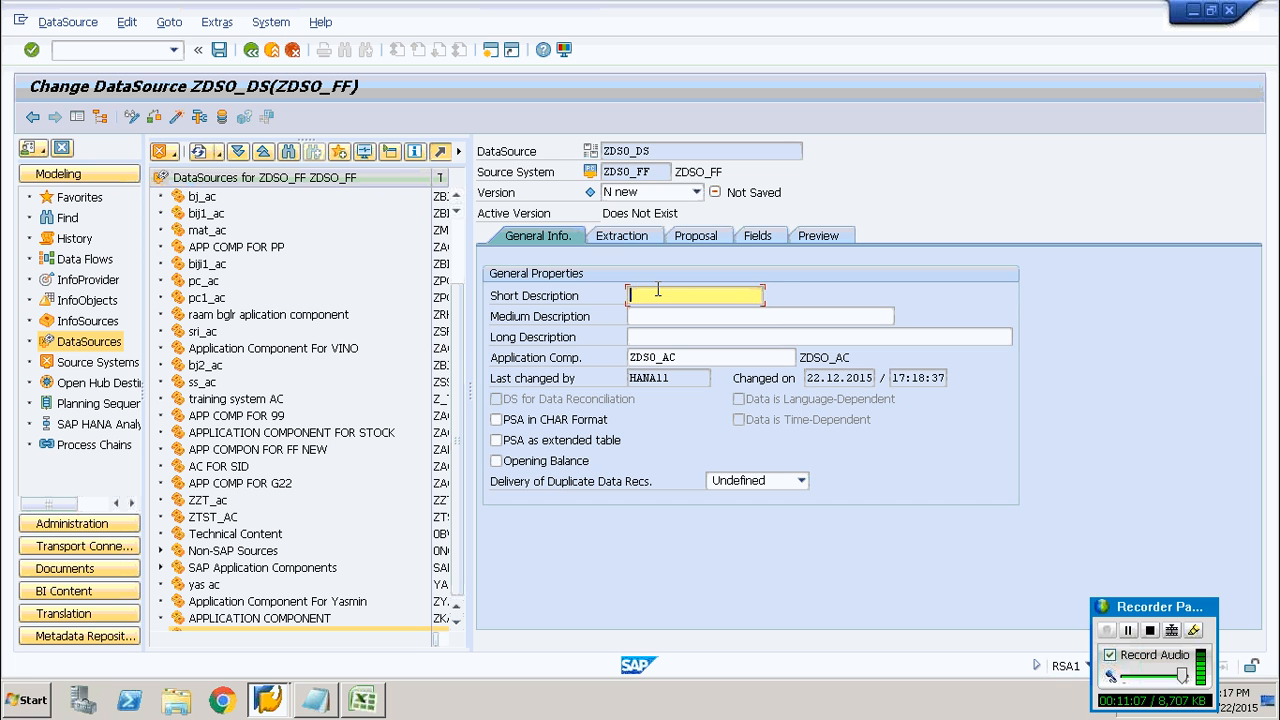
click(655, 151)
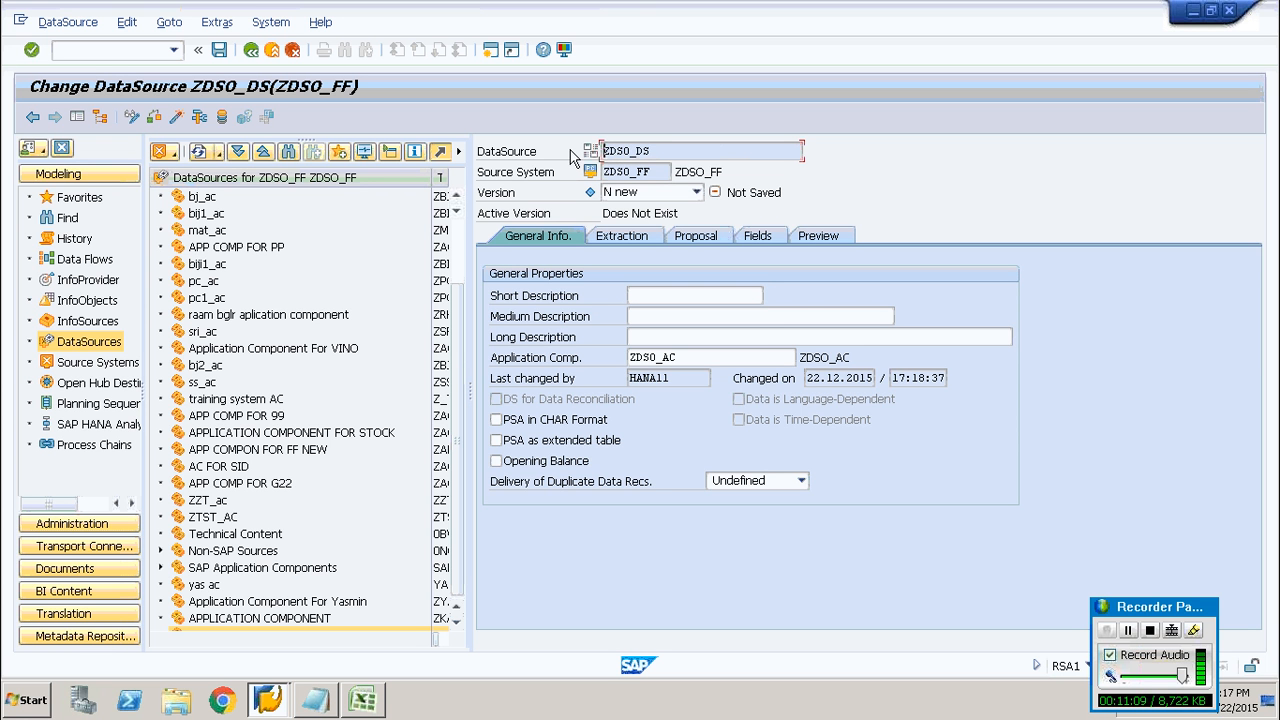
drag(652, 152, 589, 153)
key(ctrl+c)
click(679, 298)
key(ctrl+v)
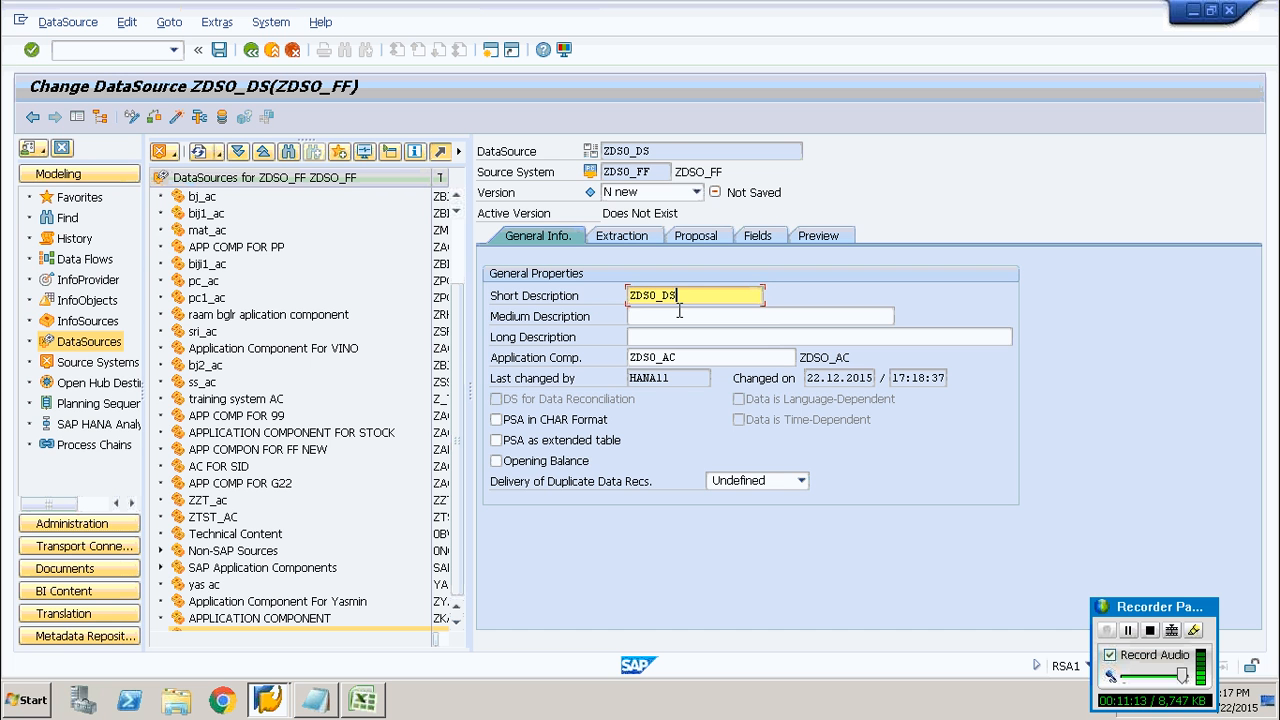
click(672, 311)
key(ctrl+v)
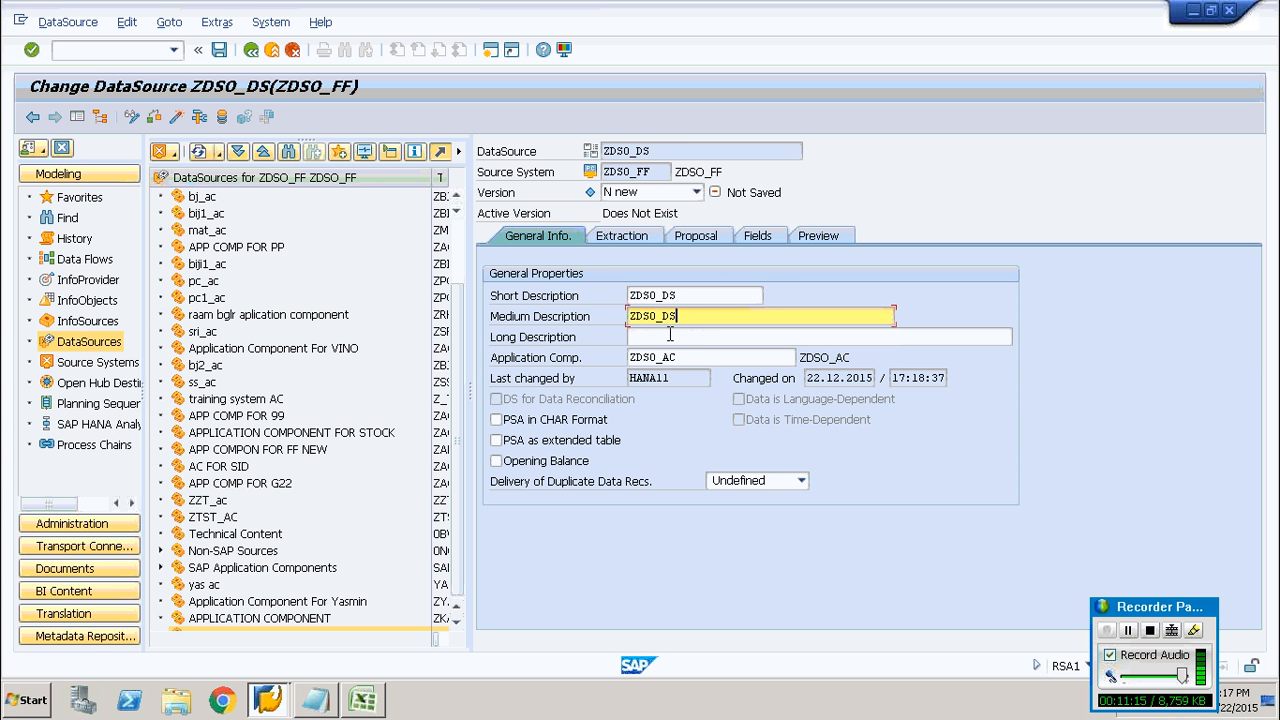
click(670, 338)
key(ctrl+v)
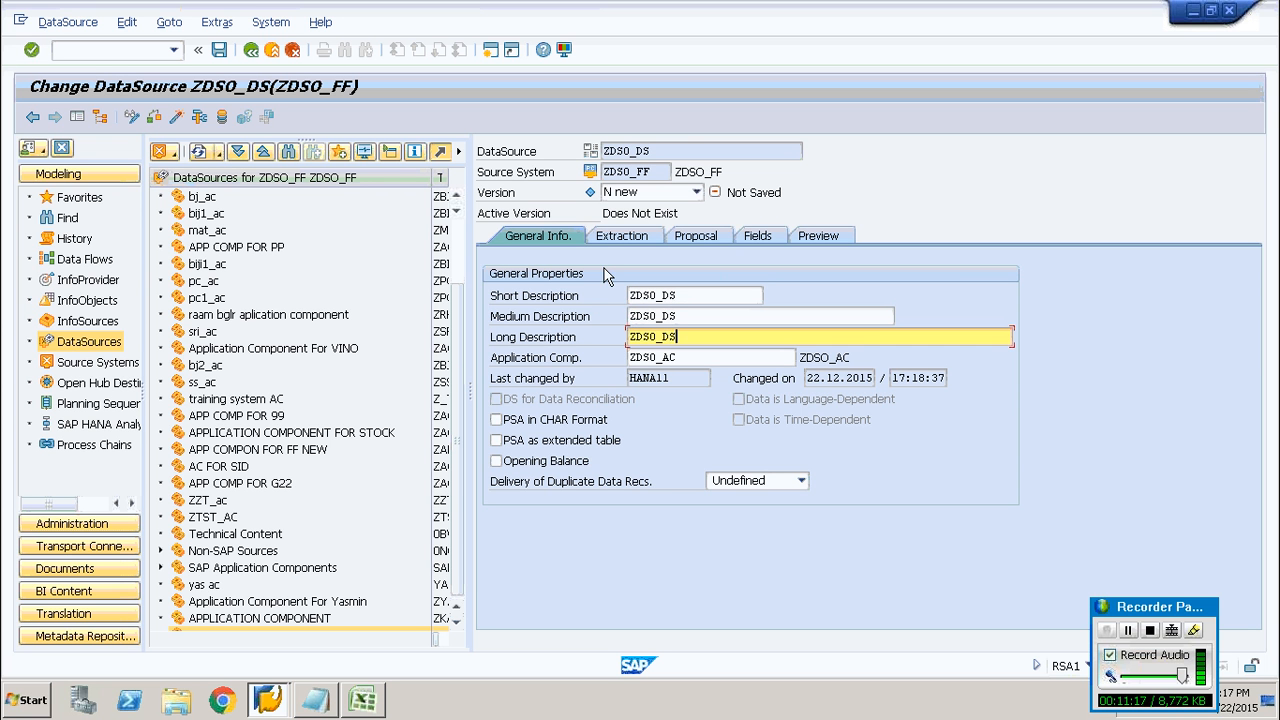
Choose the InfoCub.csv file from the Desktop as the file to extract for the DataSource.
click(608, 230)
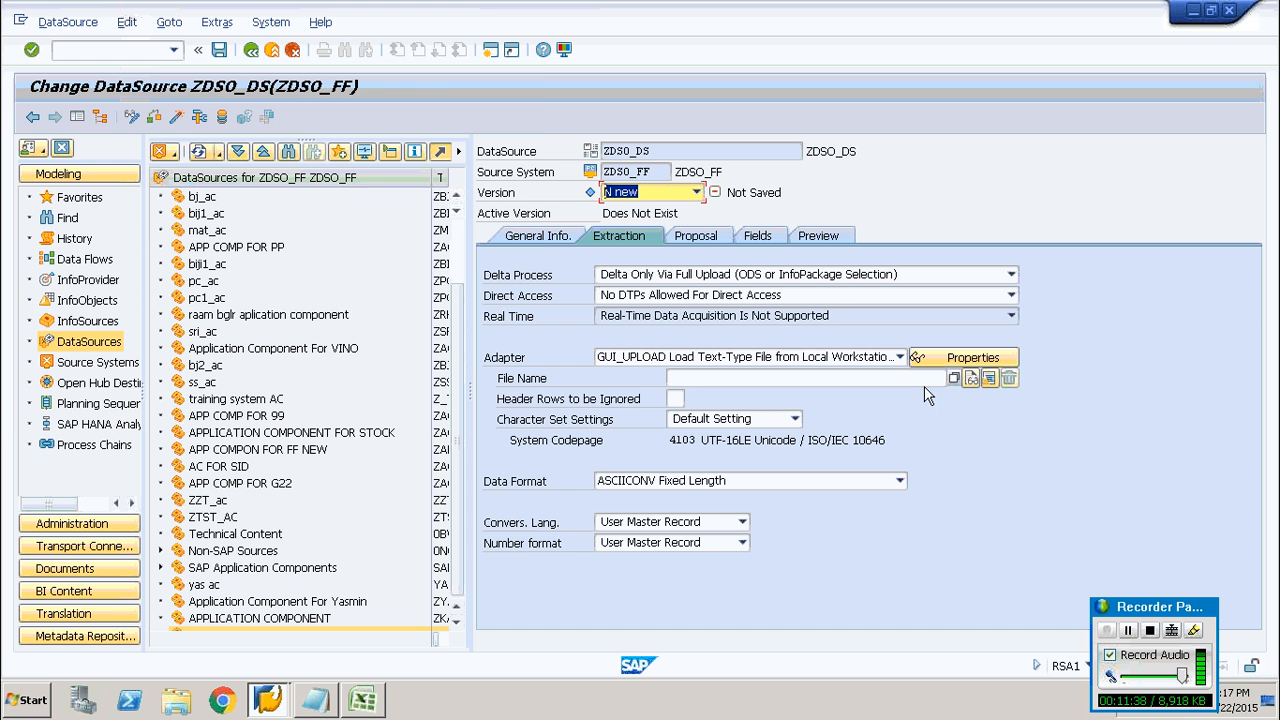
click(971, 378)
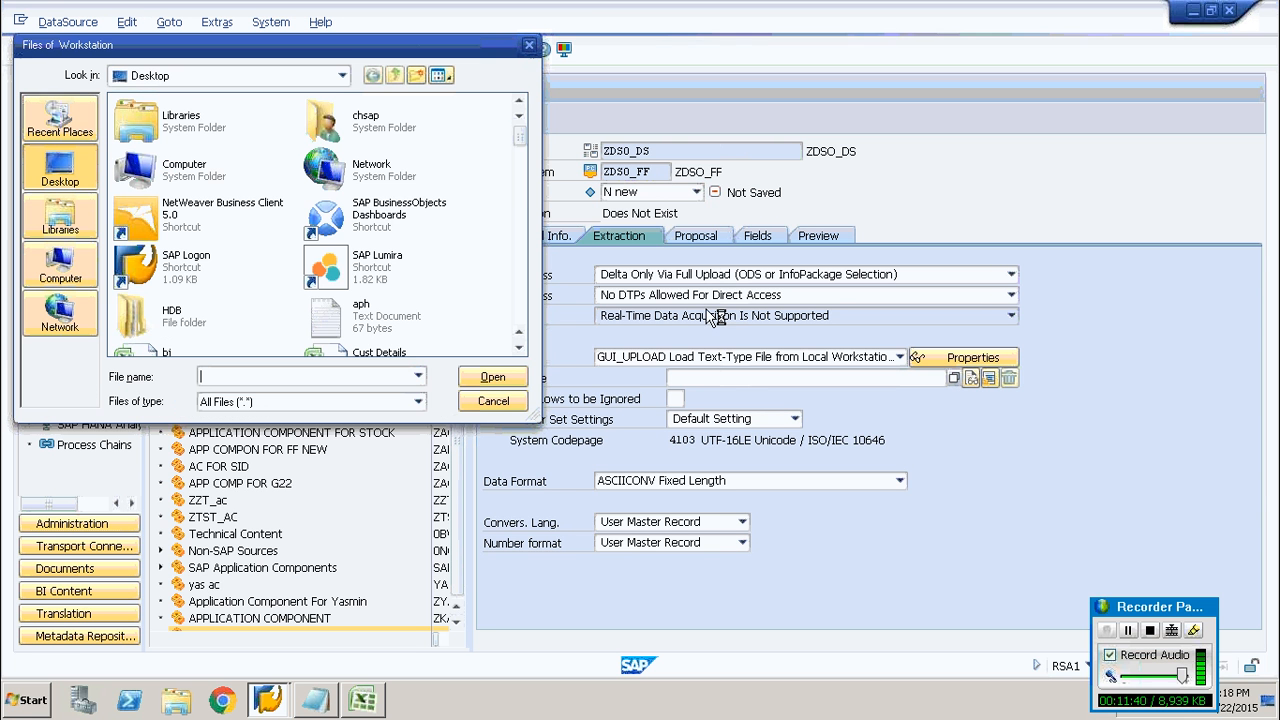
click(349, 277)
key(i)
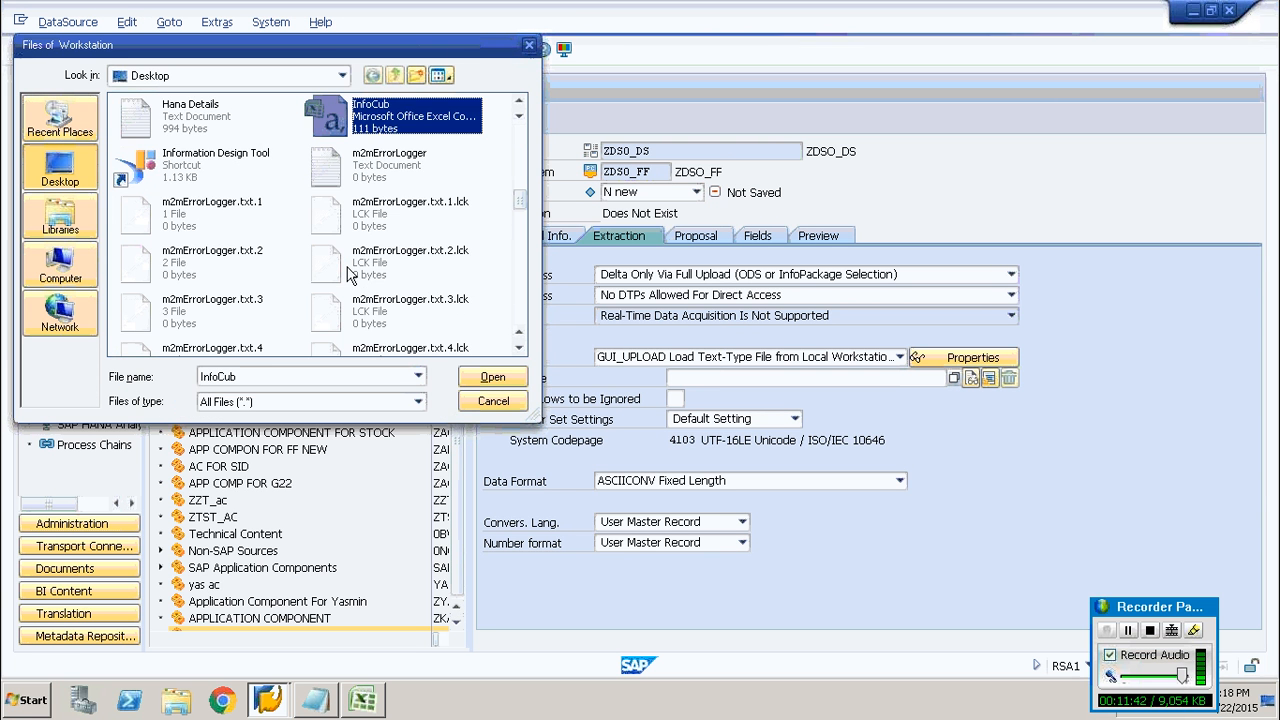
double_click(390, 116)
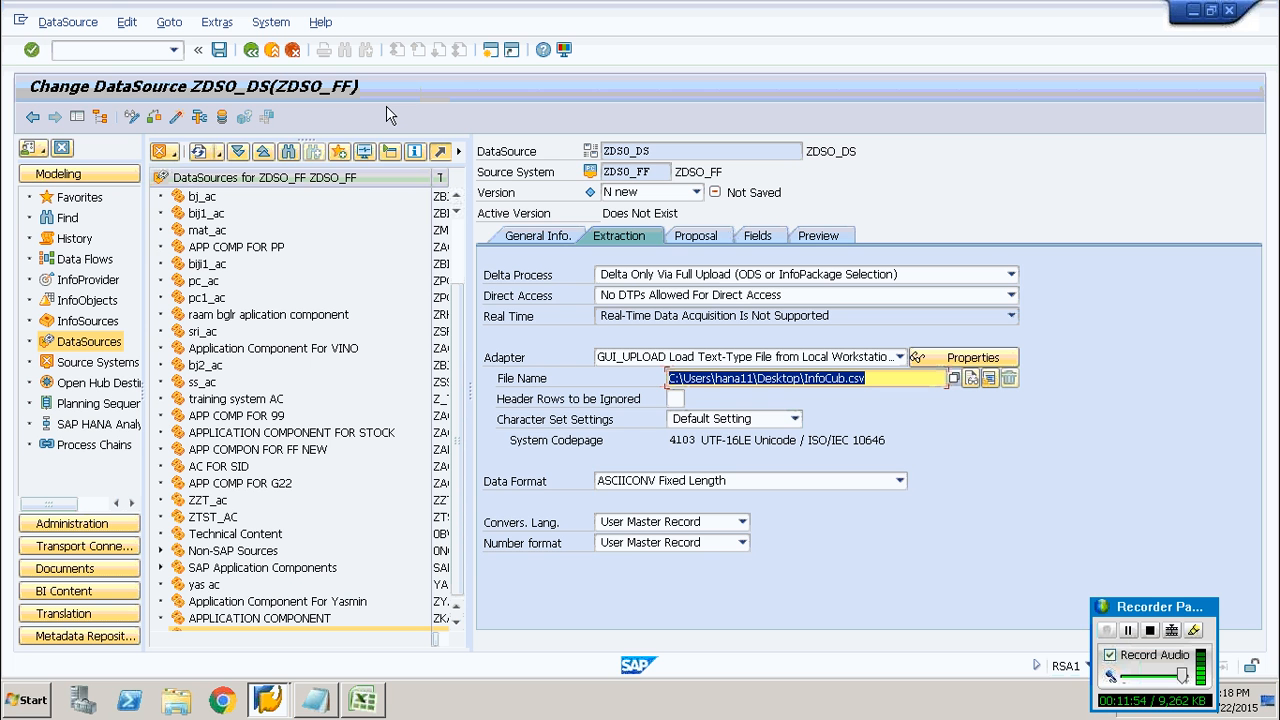
Set the header rows to be ignored to 1 and check the header row of the InfoCub sheet in Excel.
click(676, 399)
text(1)
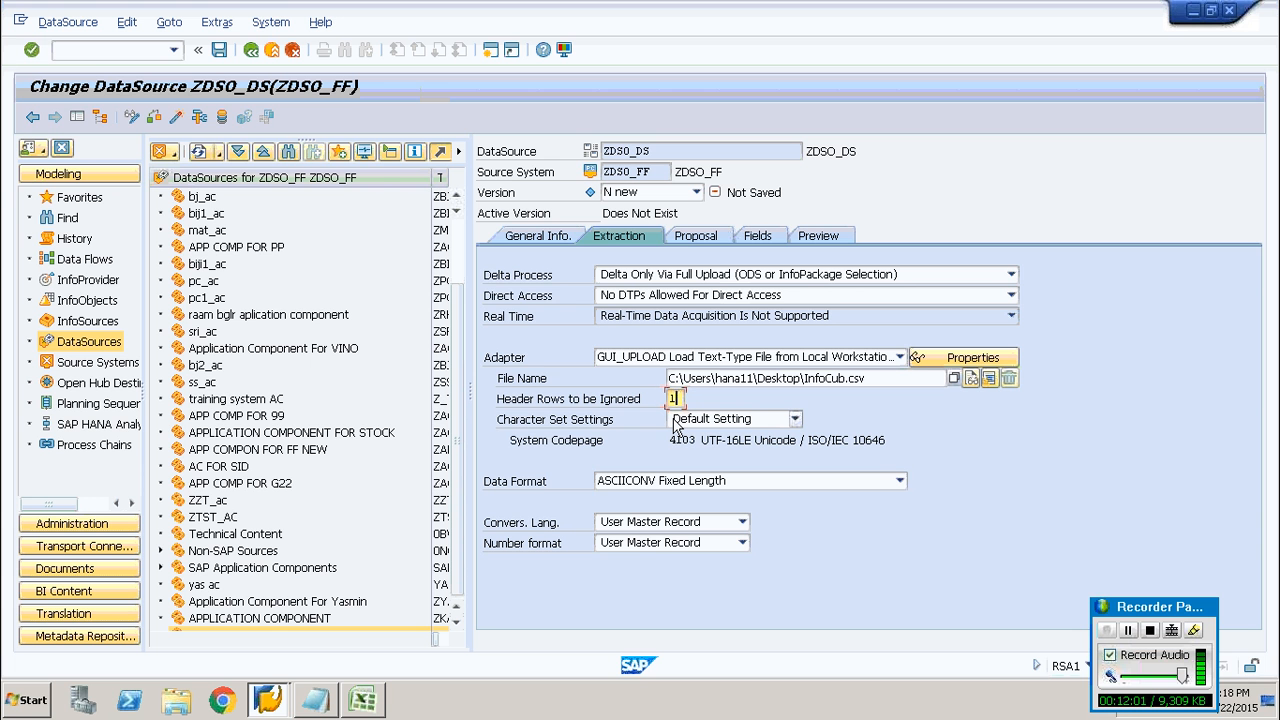
click(368, 713)
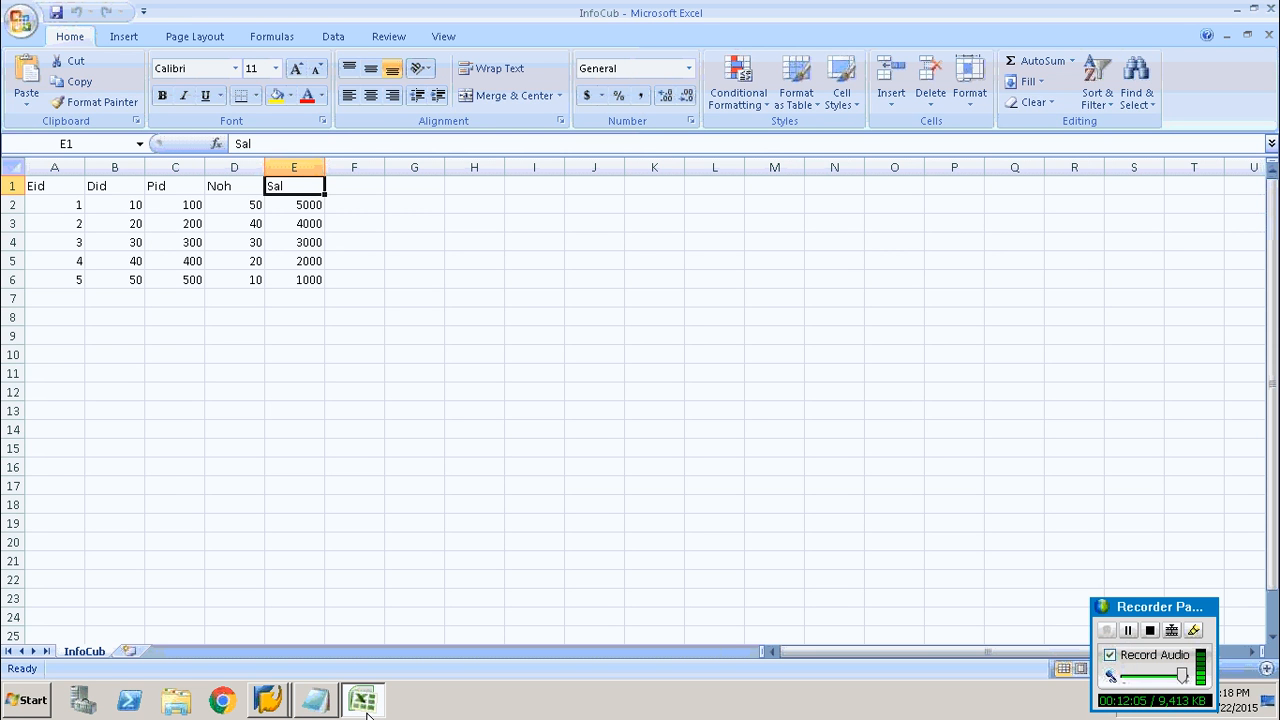
click(1253, 8)
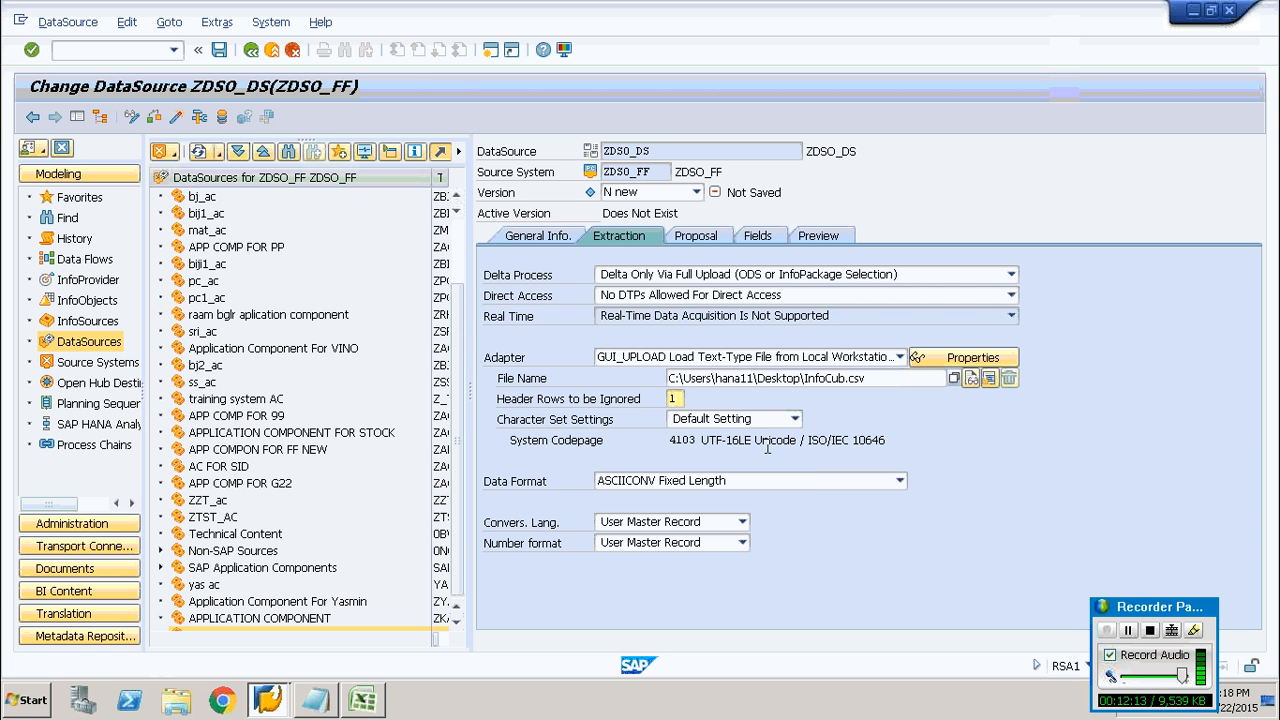
Set the data format to CSVFLCONV Separated with Separator (for Example, CSV) and replace the default data separator.
click(809, 481)
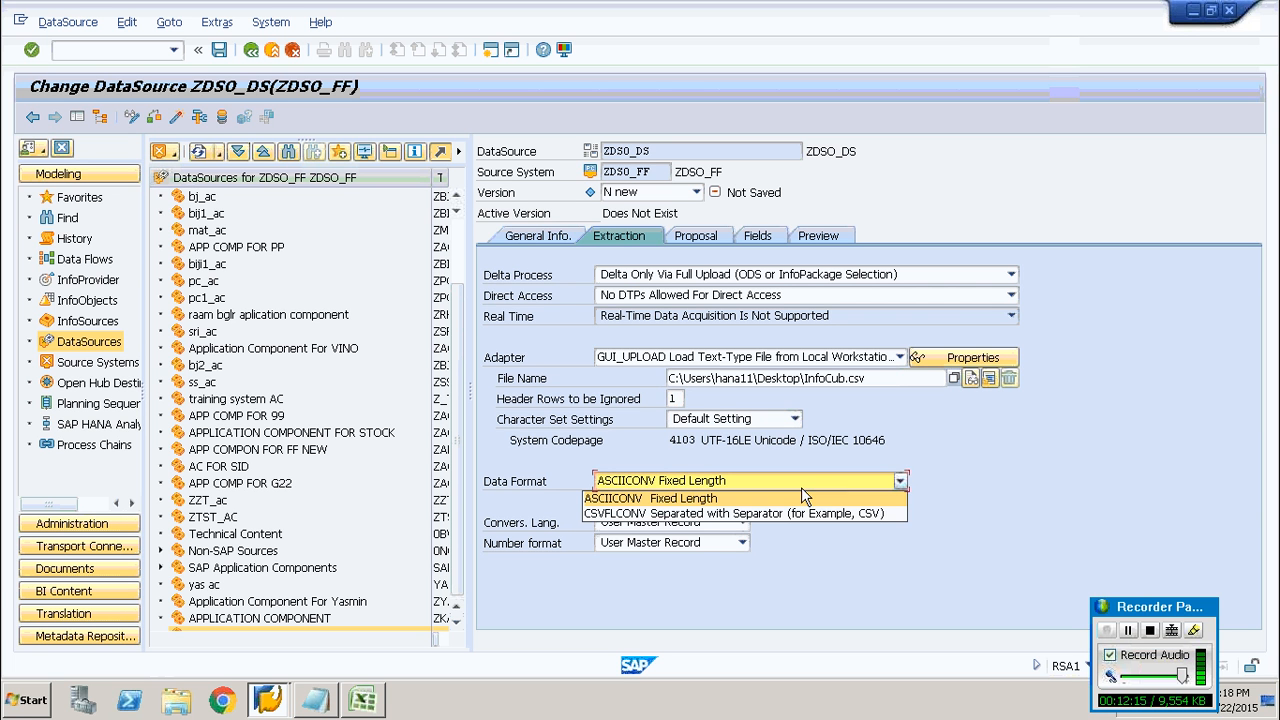
click(720, 513)
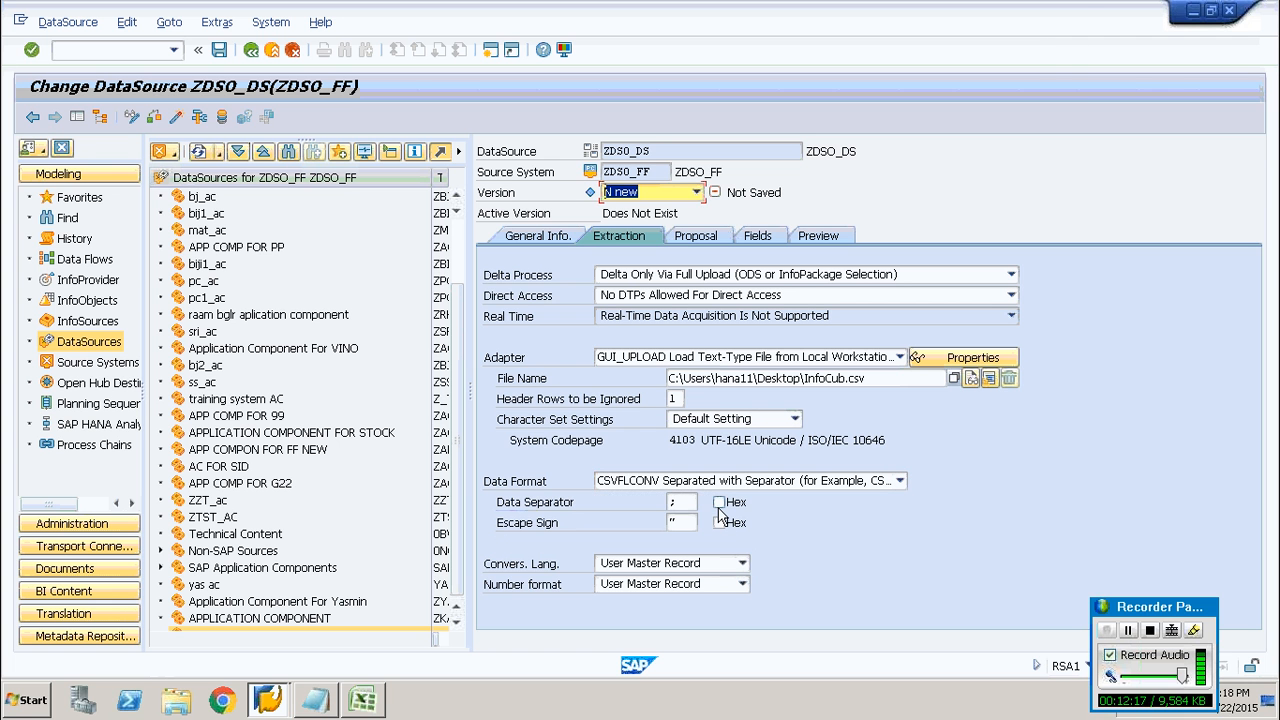
click(681, 501)
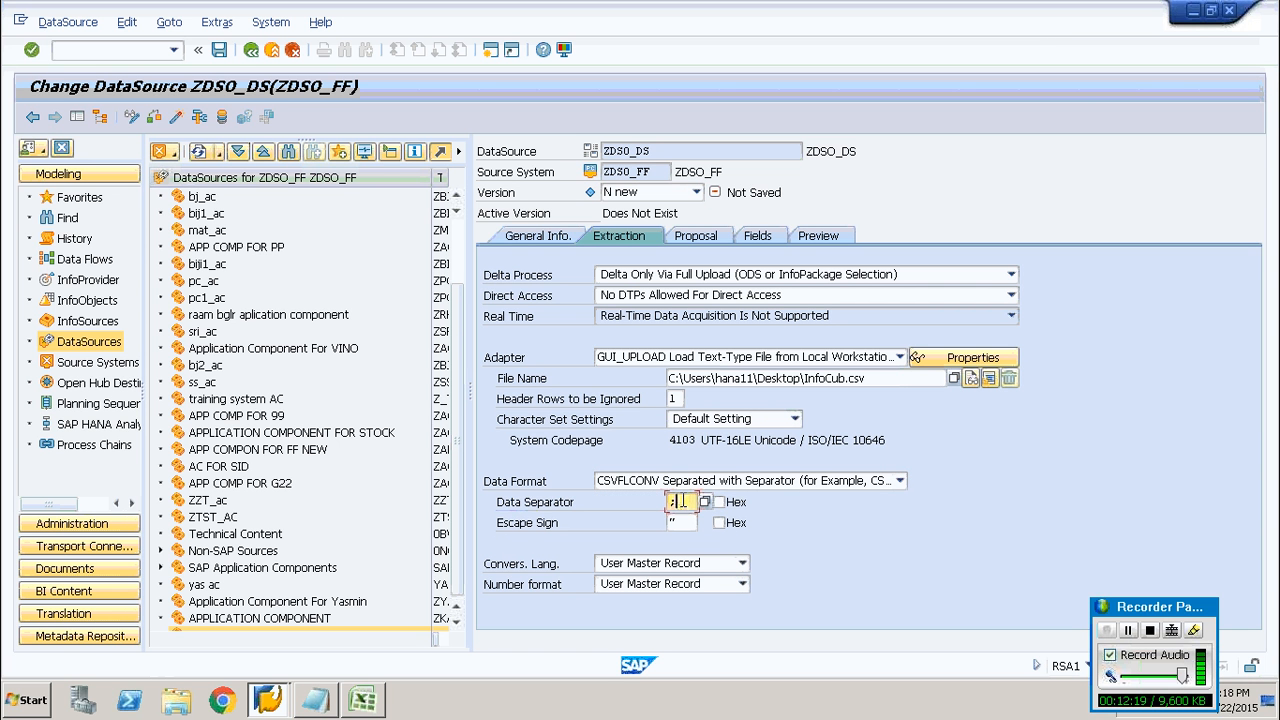
key(BackSpace)
click(683, 520)
Load the example data for the field proposal and carry the proposed fields over to the DataSource's field attributes.
click(704, 238)
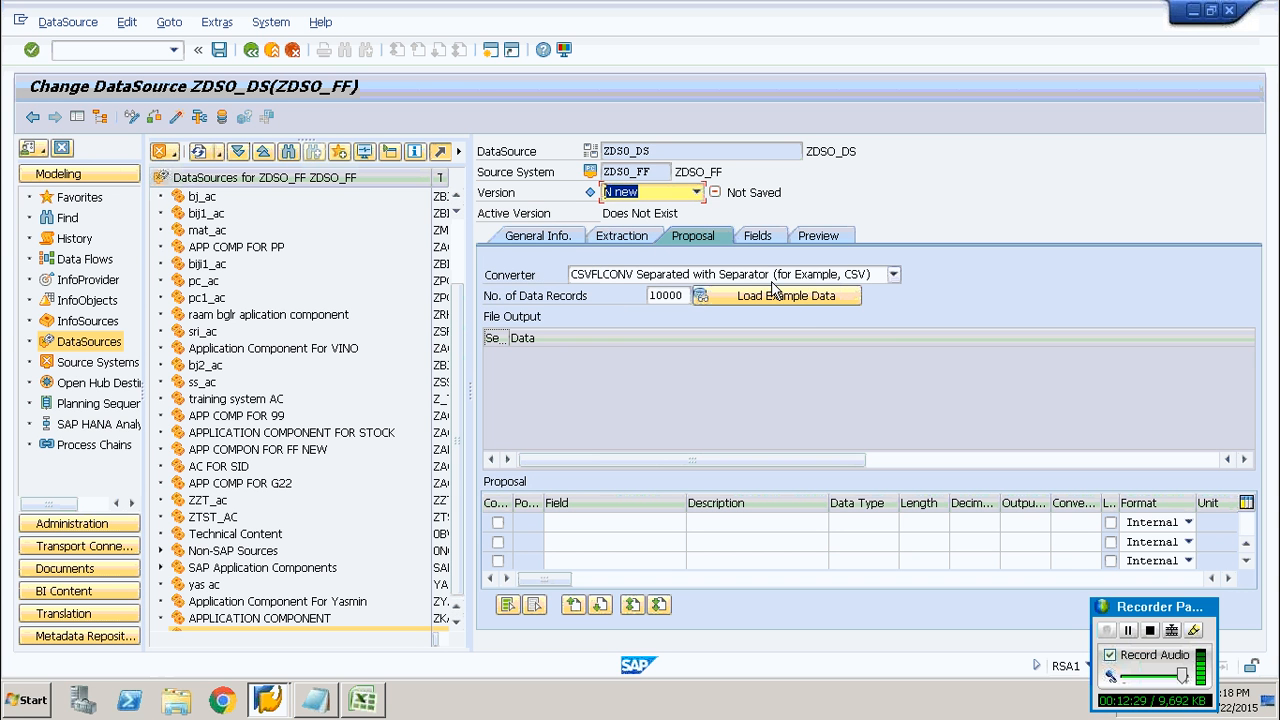
click(772, 295)
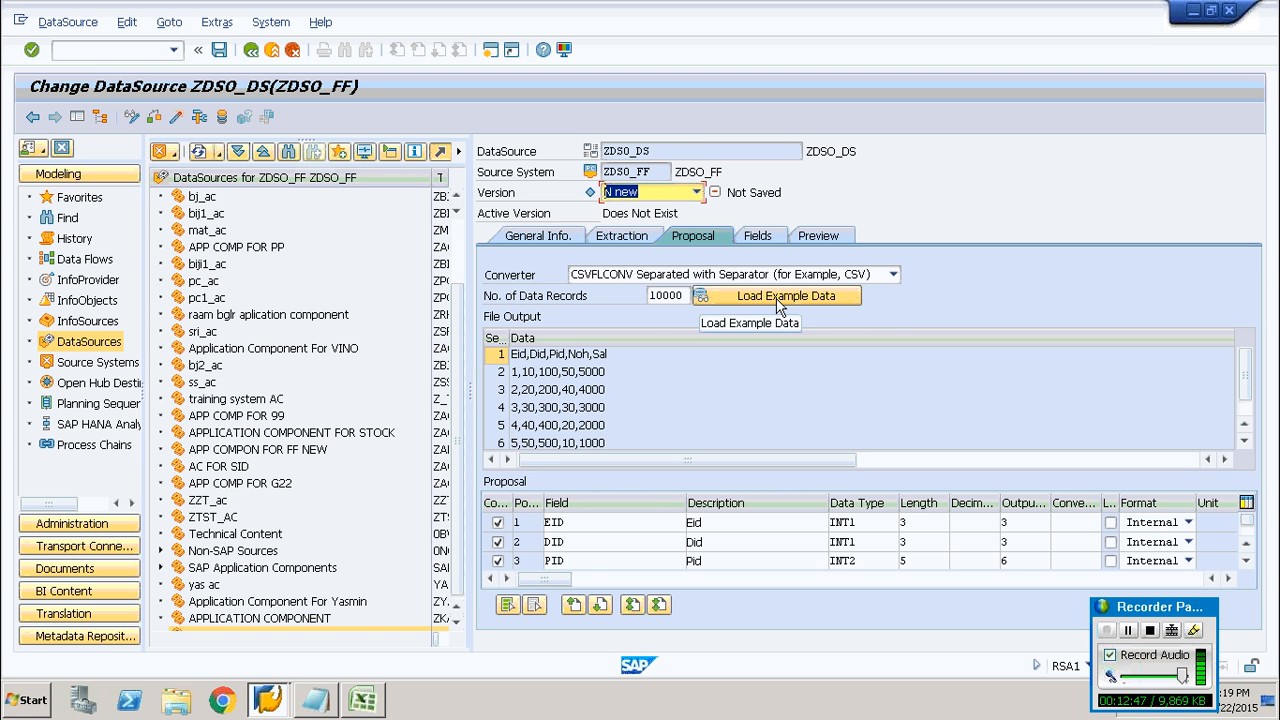
click(771, 242)
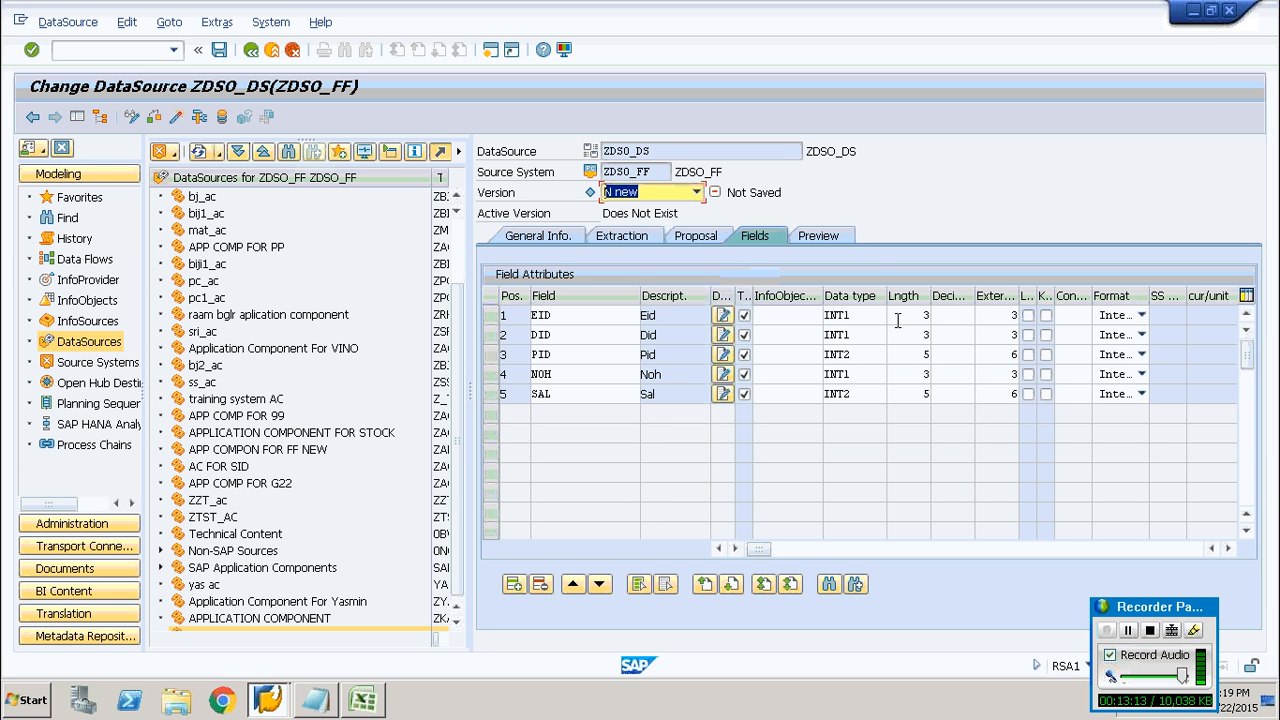
Read the preview data, activating DataSource ZDSO_DS and granting access to the InfoCub.csv file.
click(826, 237)
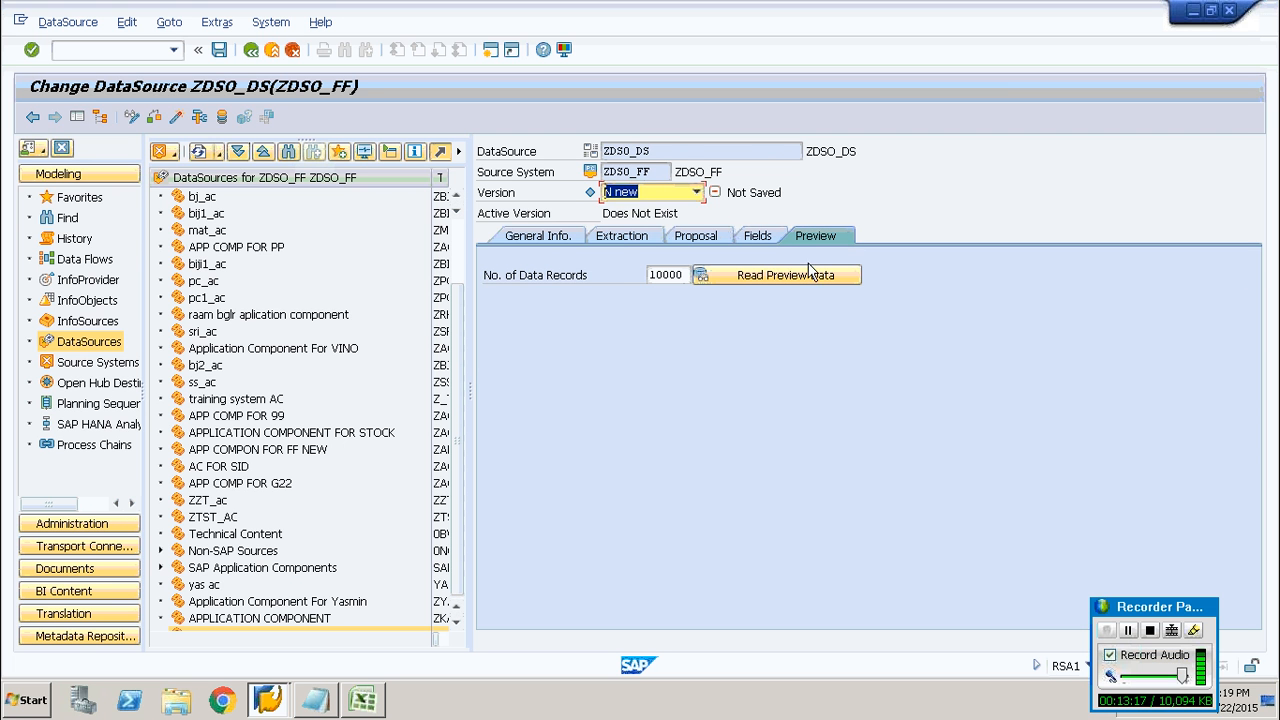
click(801, 275)
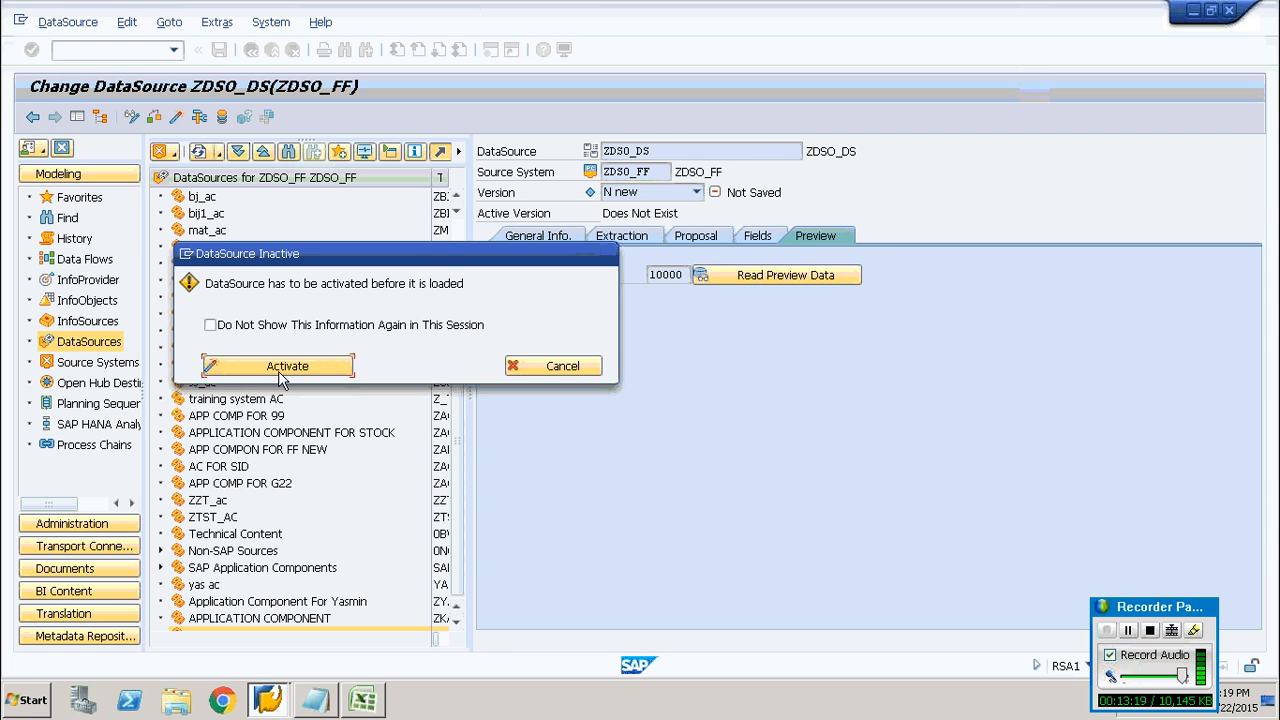
click(284, 367)
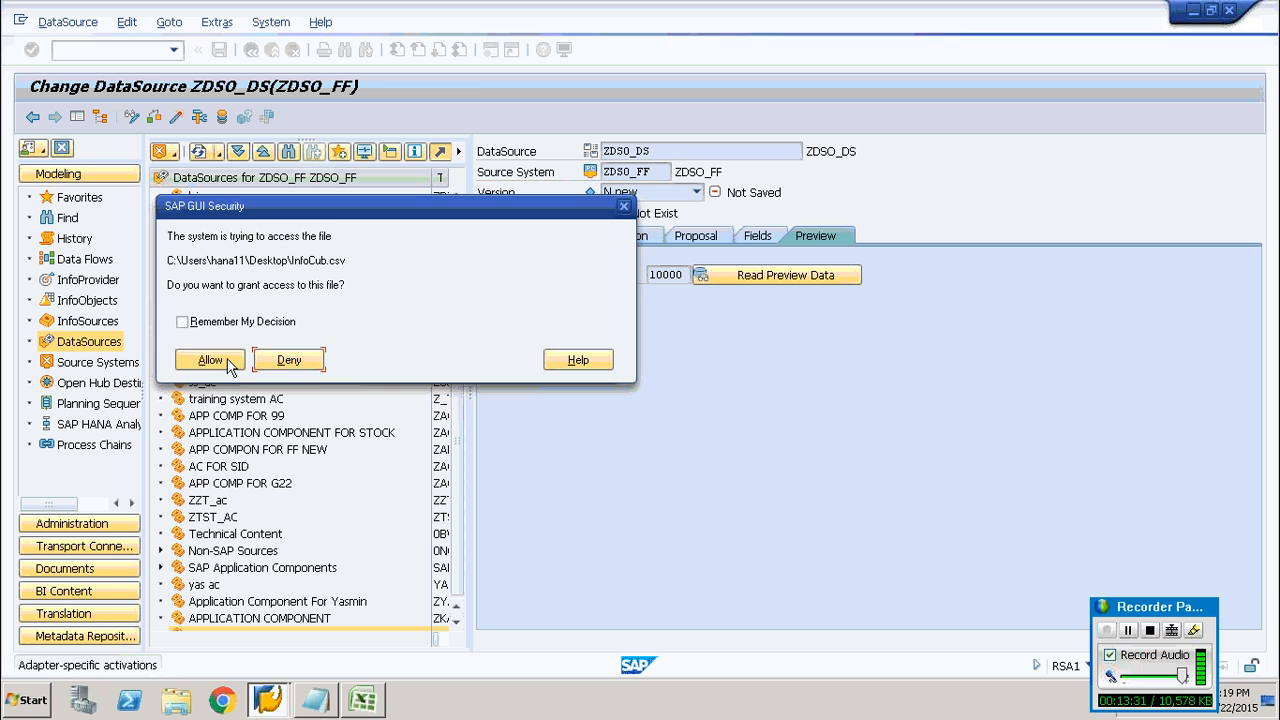
click(236, 368)
click(234, 368)
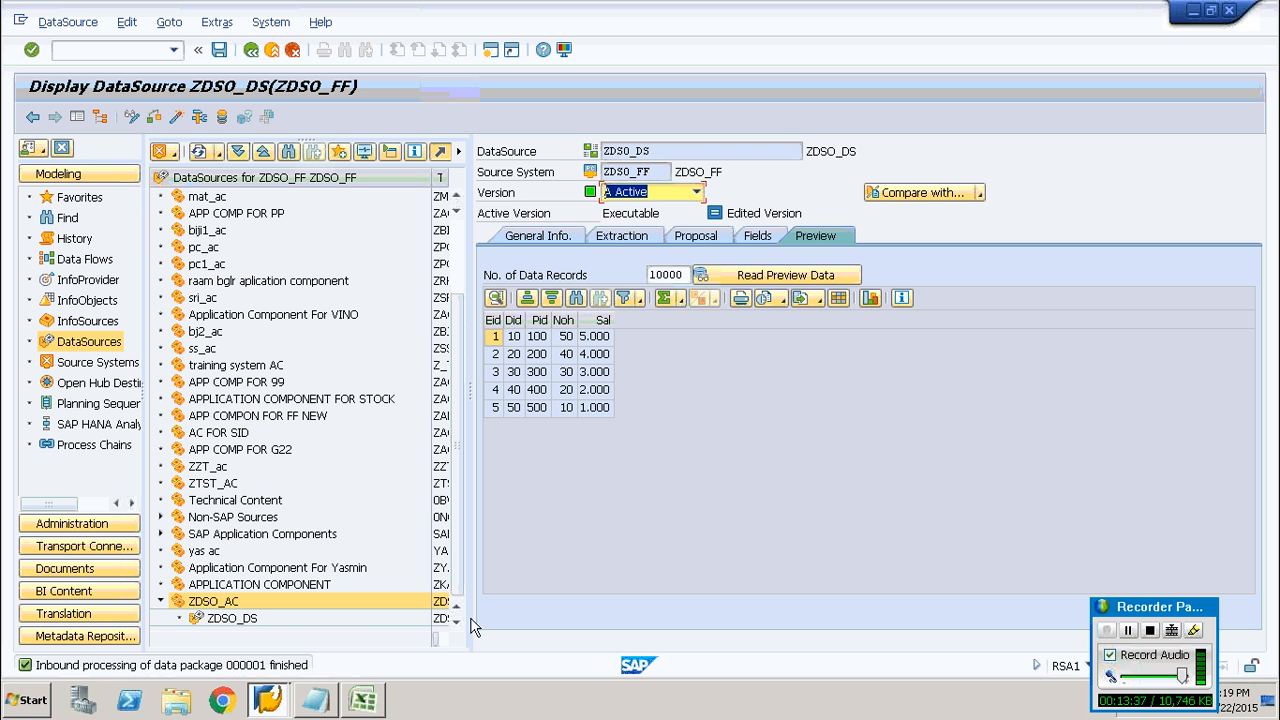
Create an InfoPackage with the description ZDSO_IP for the DataSource ZDSO_DS.
right_click(243, 622)
right_click(243, 622)
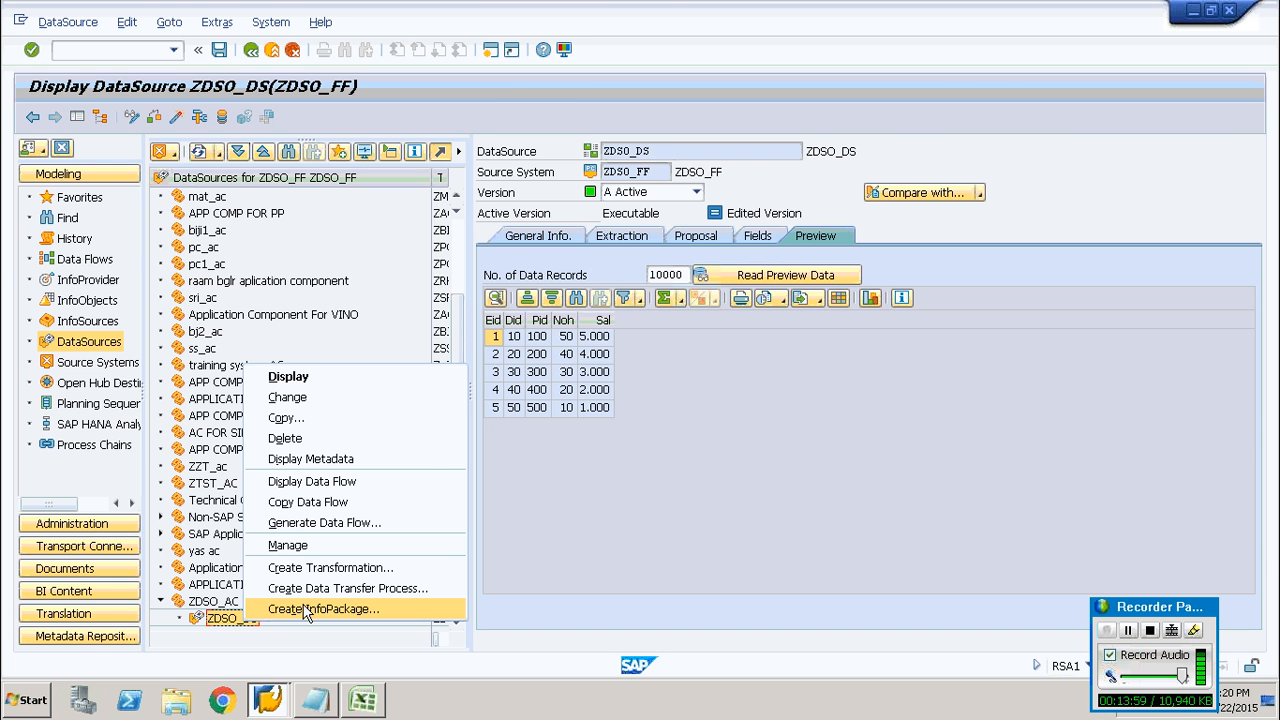
click(306, 610)
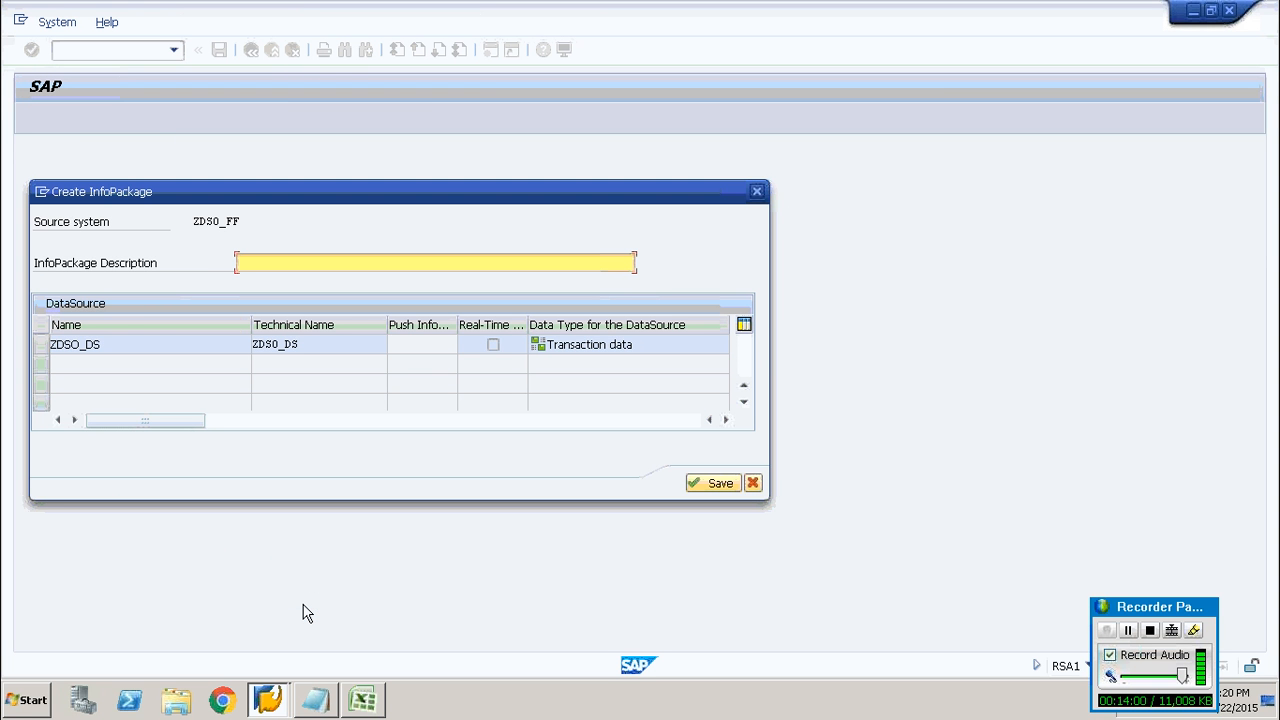
text(ZDSO_IP)
click(709, 489)
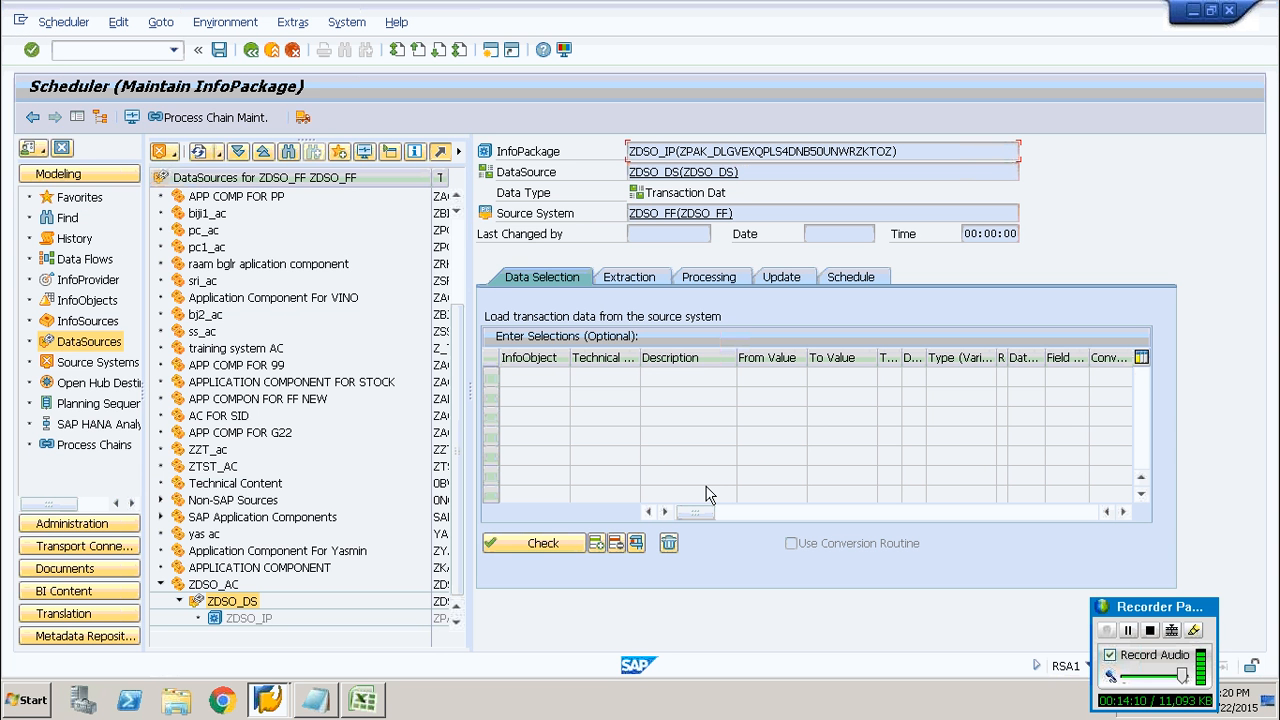
Check the InfoPackage's data selection and start its data load immediately, granting access to the InfoCub.csv file.
click(543, 550)
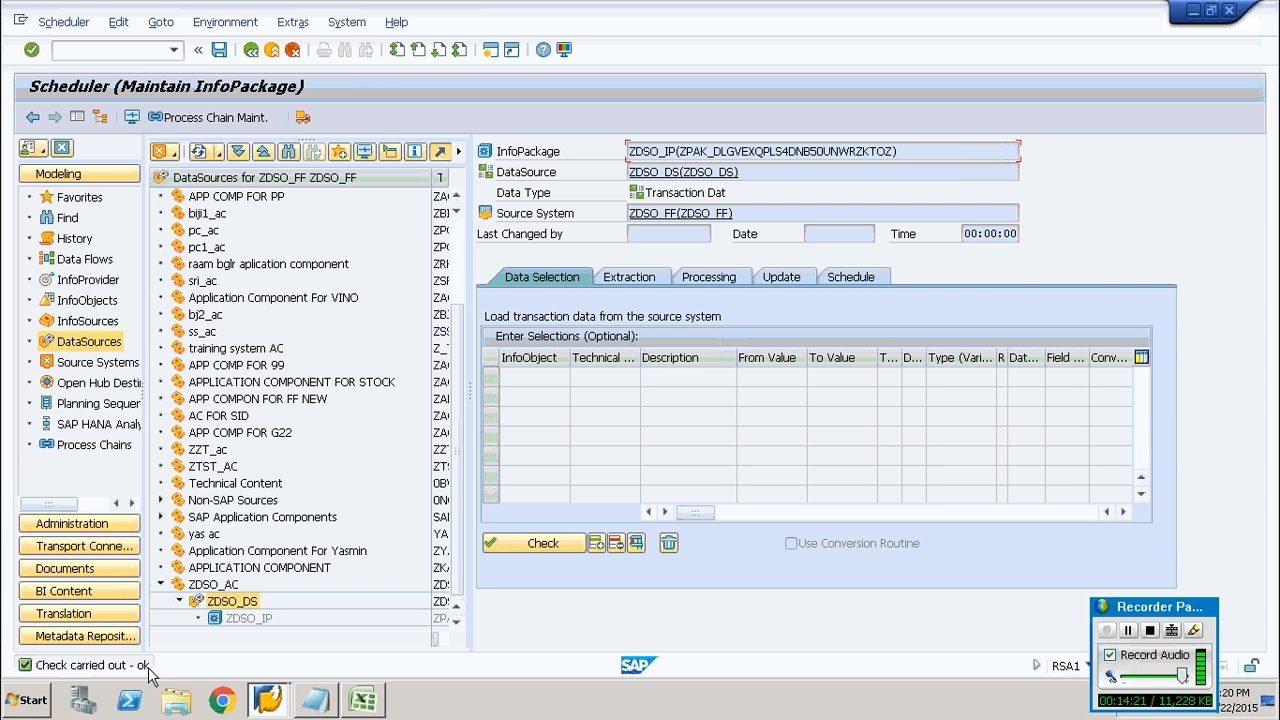
click(652, 280)
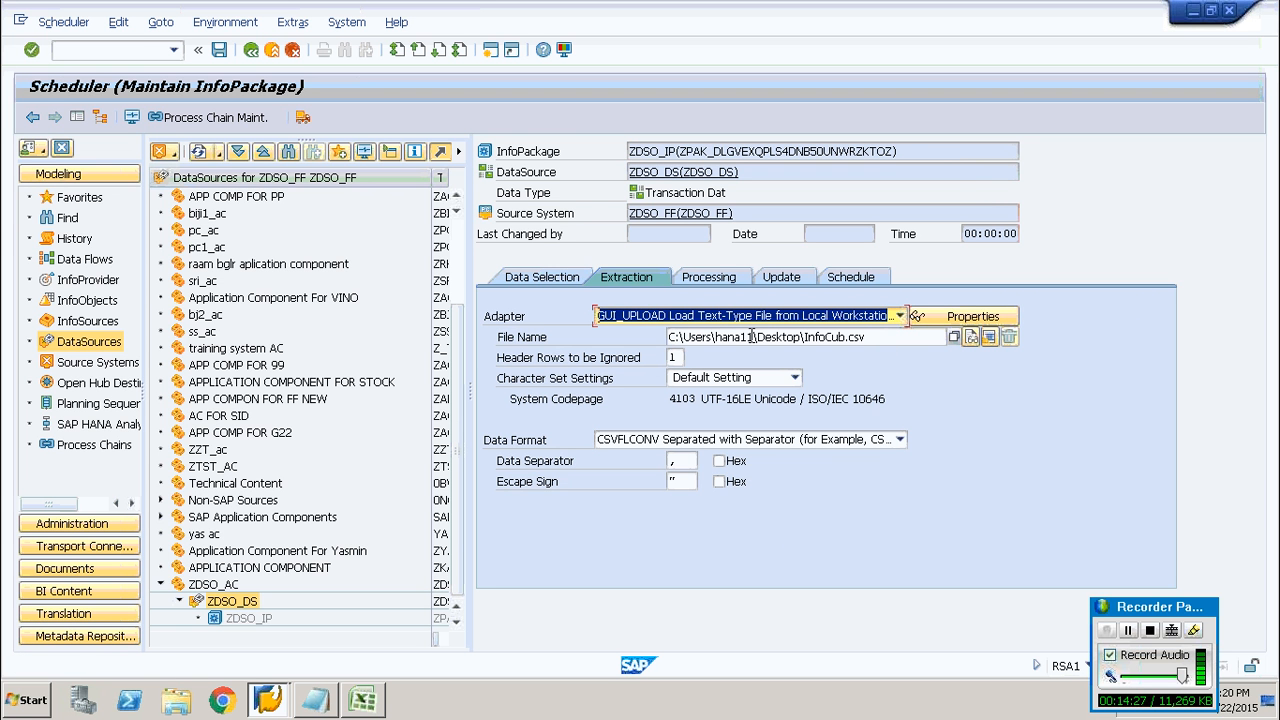
click(711, 284)
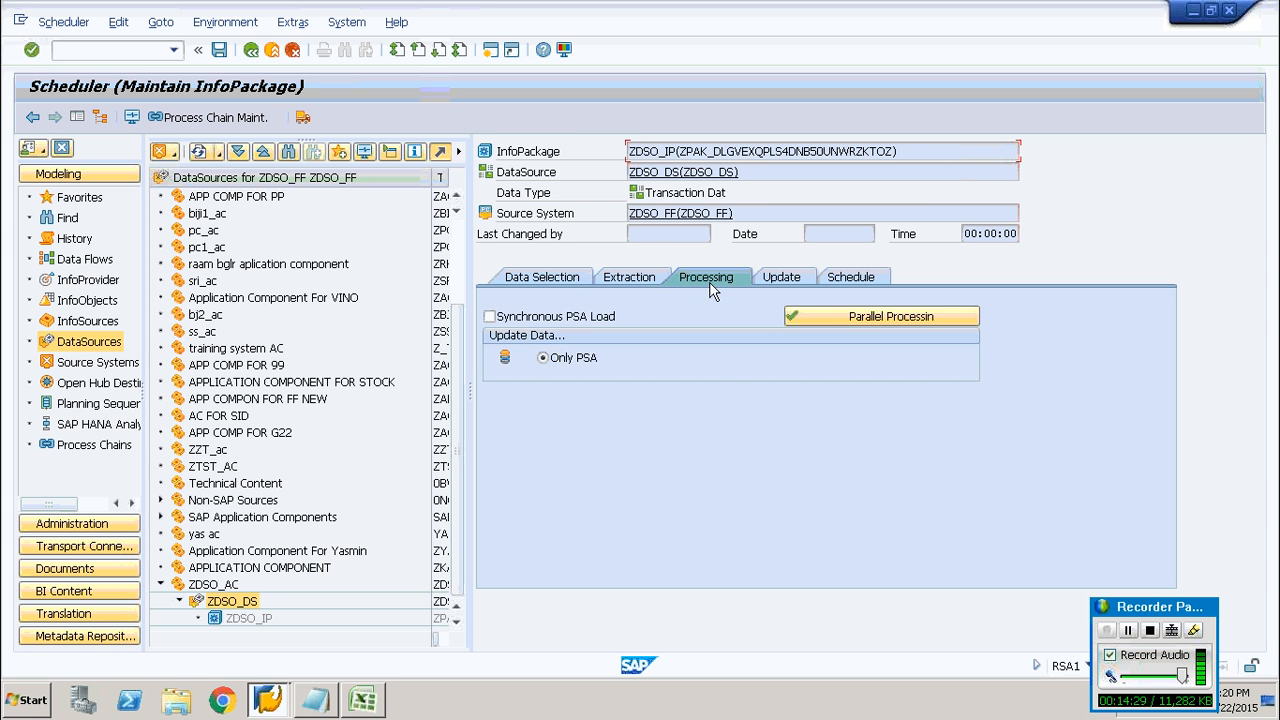
click(801, 277)
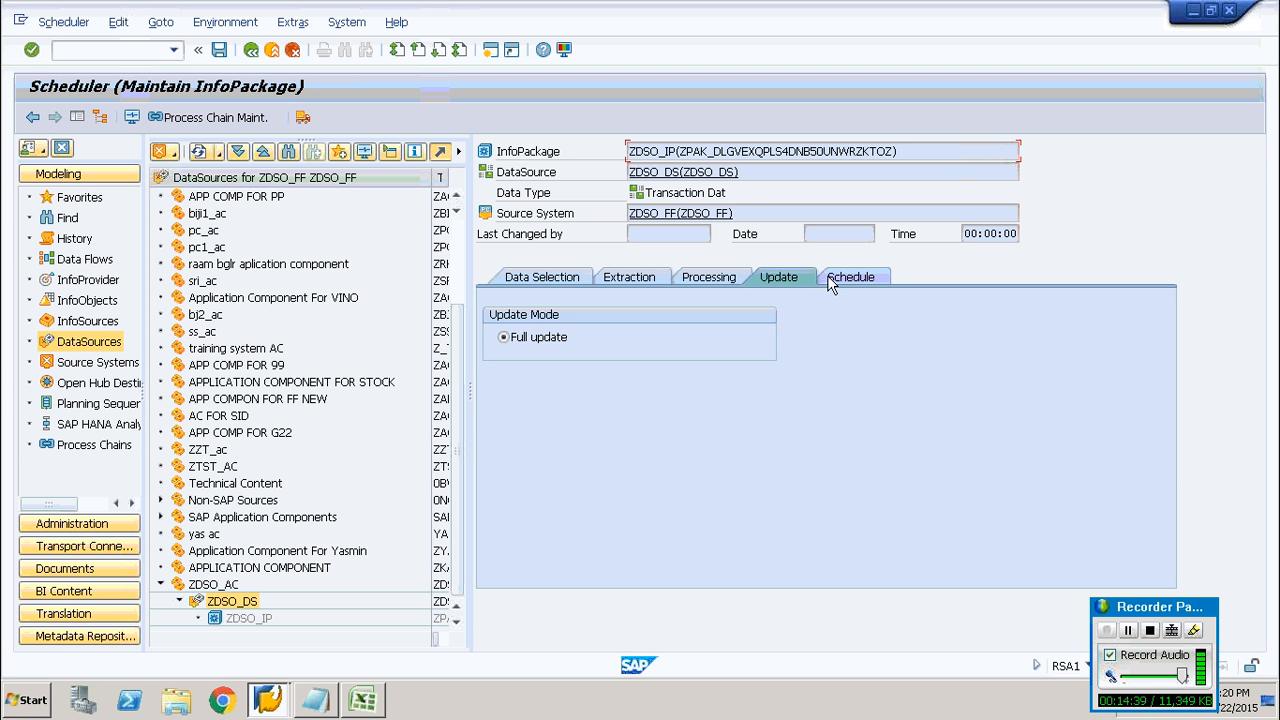
click(840, 279)
click(562, 455)
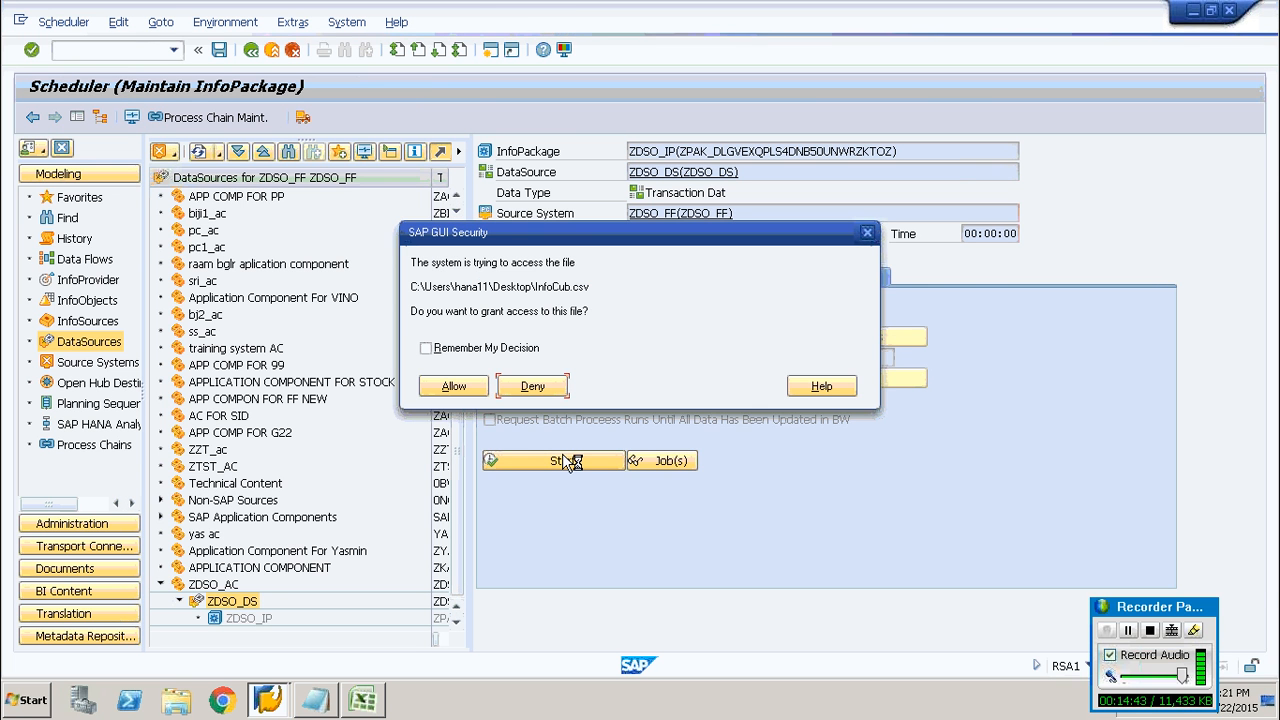
click(453, 386)
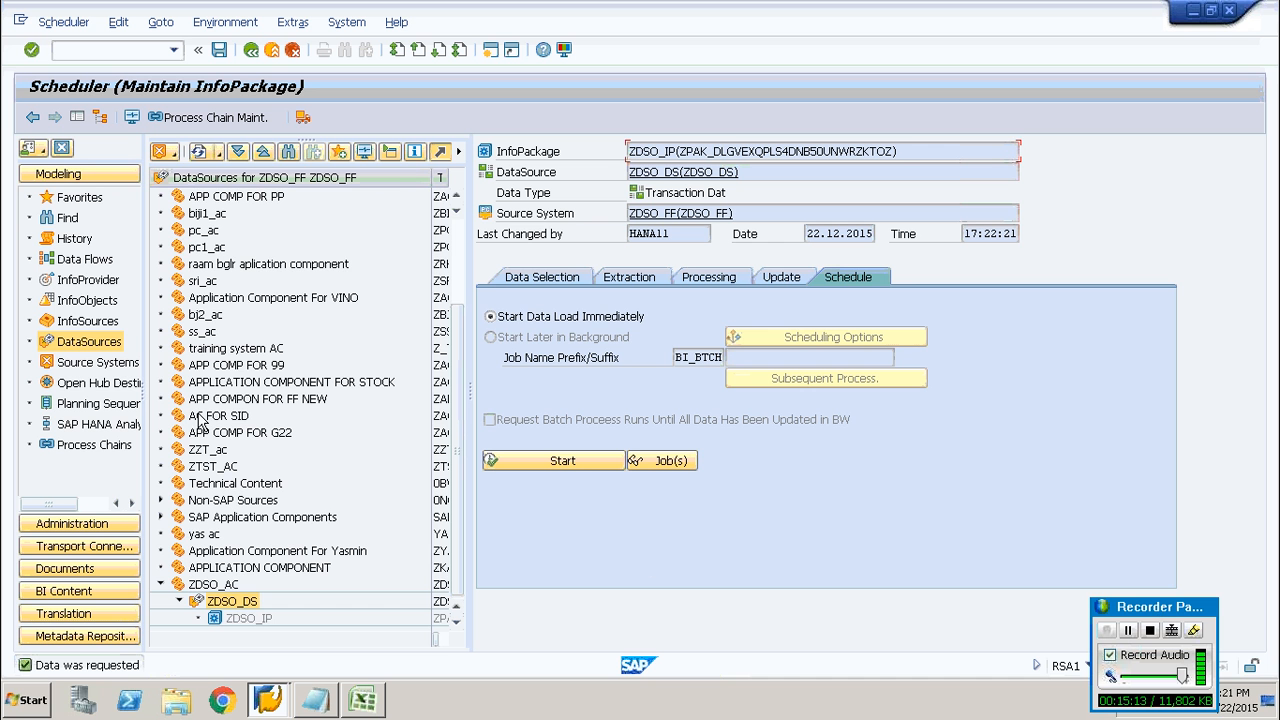
Create a DataStore object named ZDSO_DSO with the description ZDSO_DSO in the InfoArea ZDSO_IA.
click(88, 282)
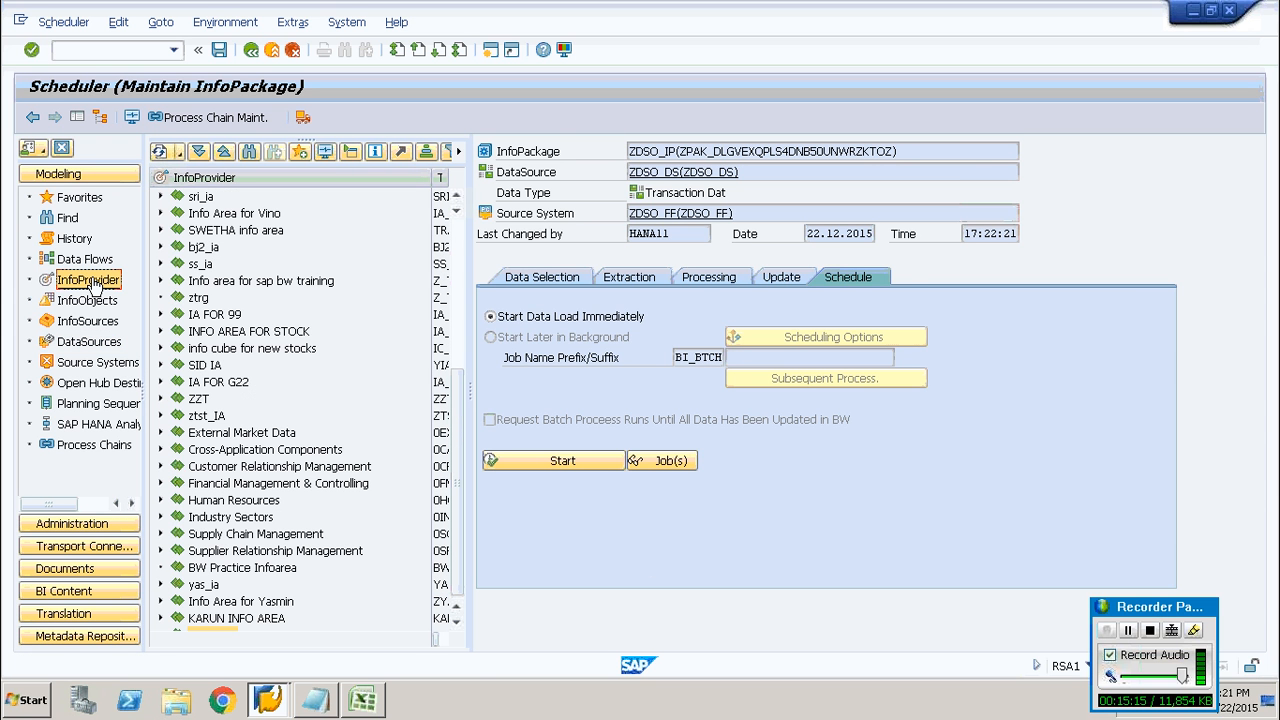
click(460, 626)
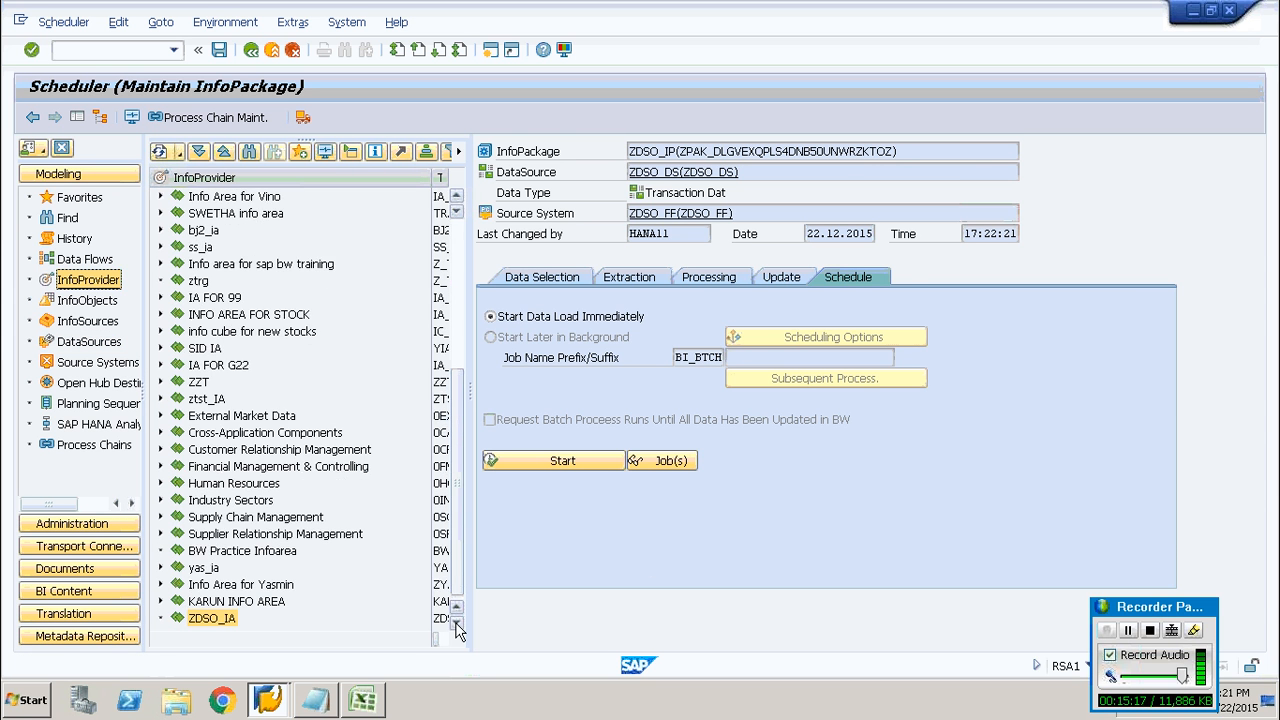
right_click(201, 622)
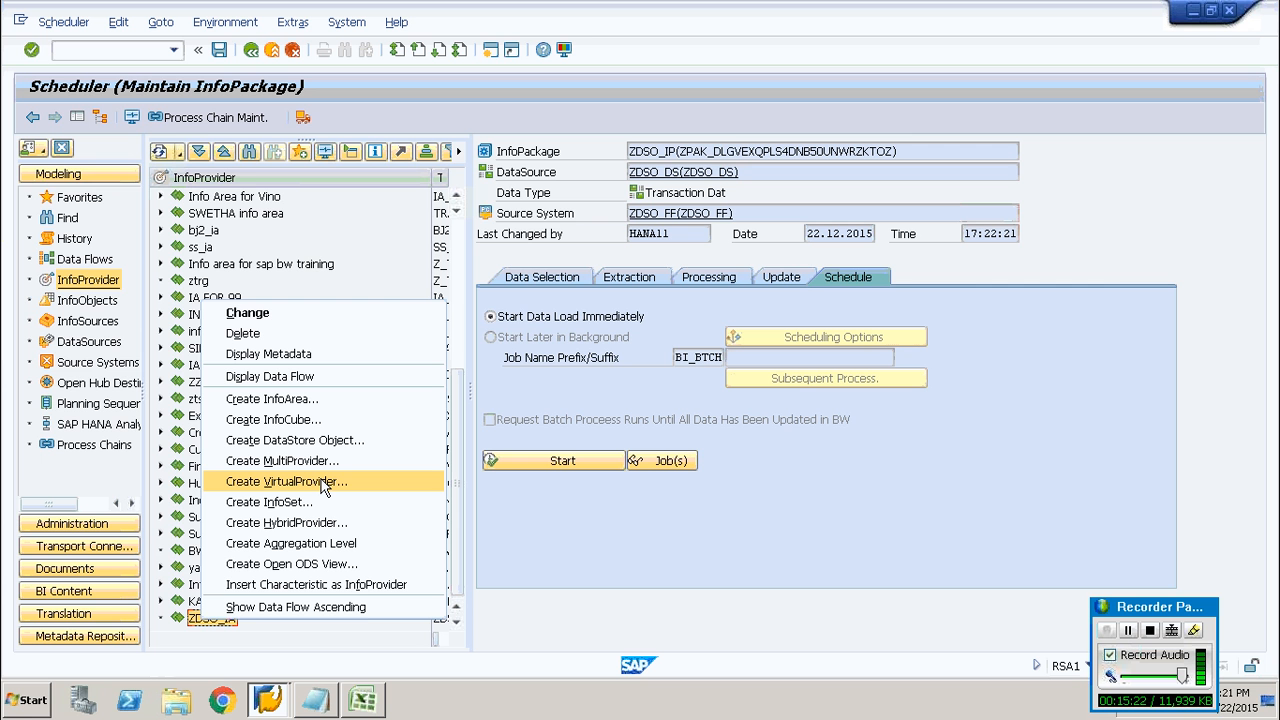
click(415, 440)
text(ZDSO)
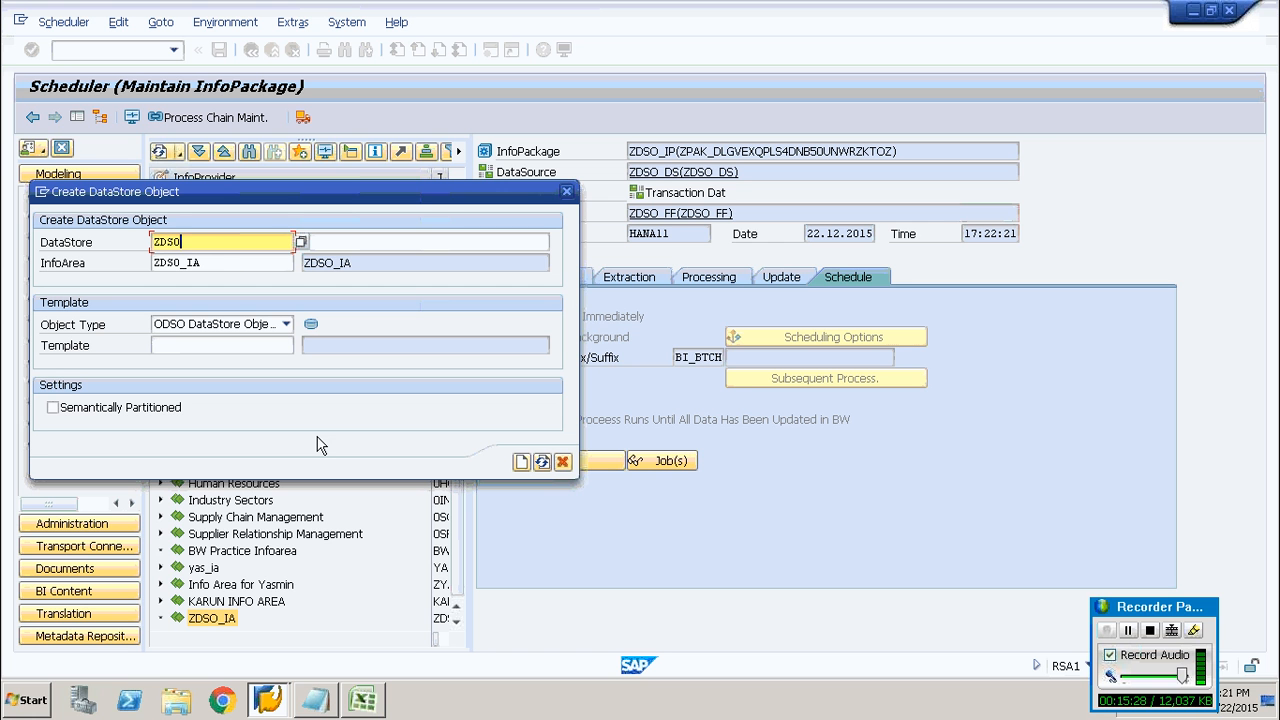
text(_)
text(DS0)
drag(212, 243, 144, 239)
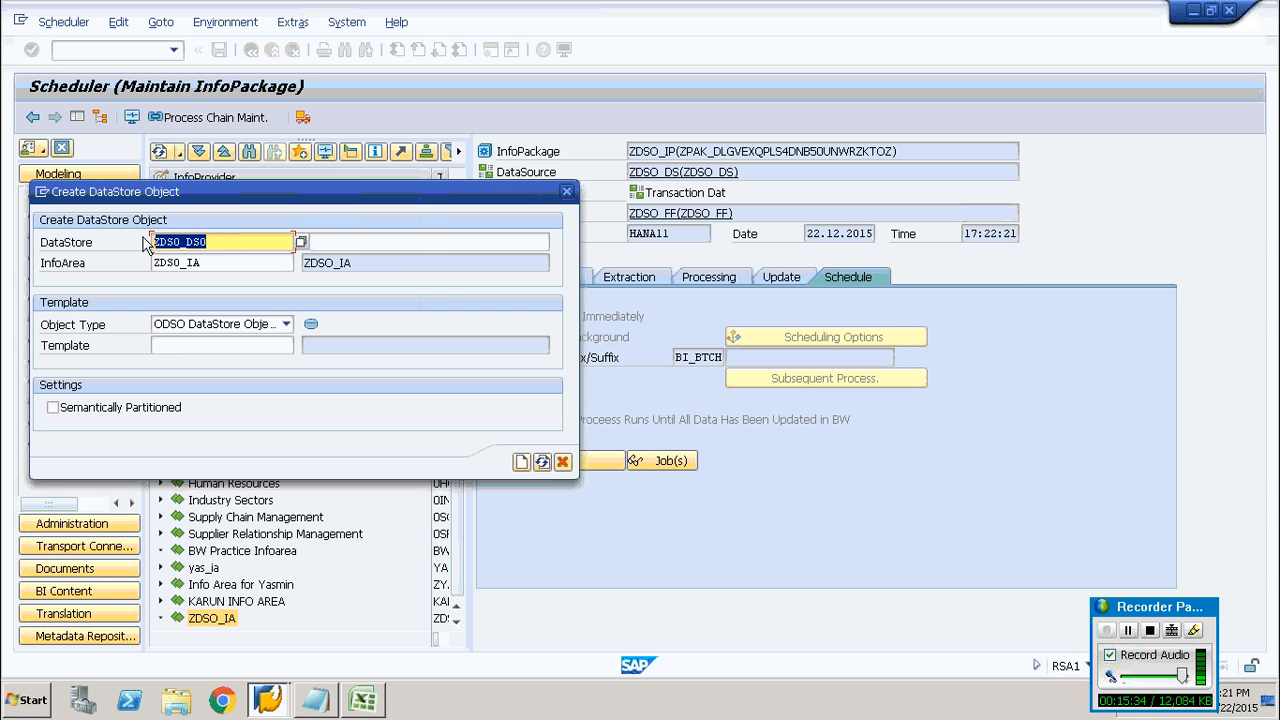
key(ctrl+c)
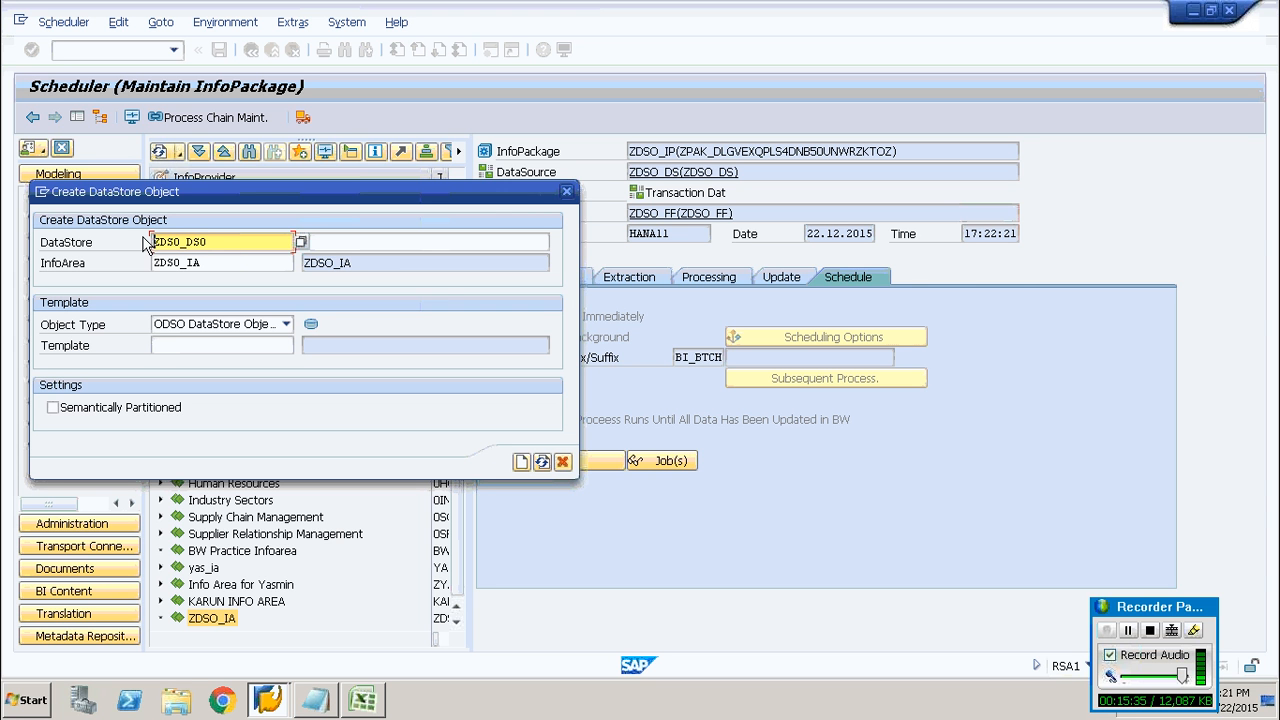
click(351, 242)
key(ctrl+v)
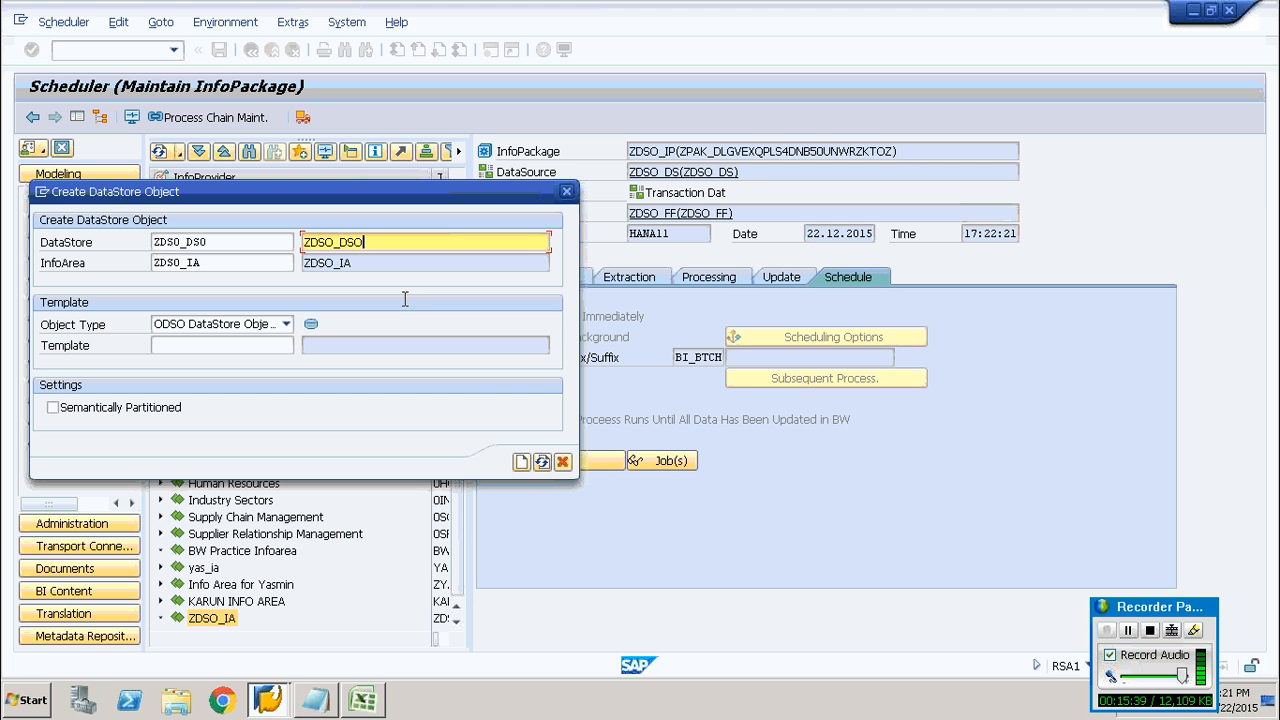
click(521, 461)
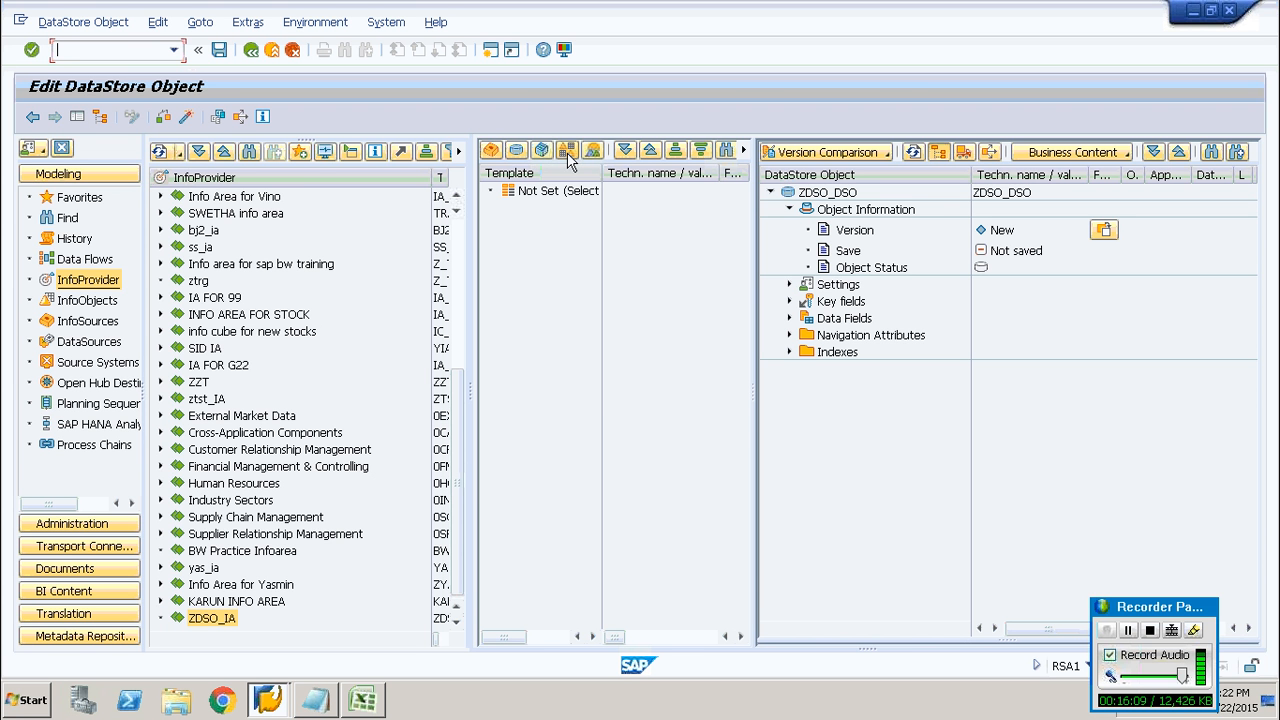
Add the characteristics ZDSO_DID, ZDSO_EID and ZDSO_PID from InfoObject catalog ZDSO_IOC to the DataStore object's key fields.
click(567, 152)
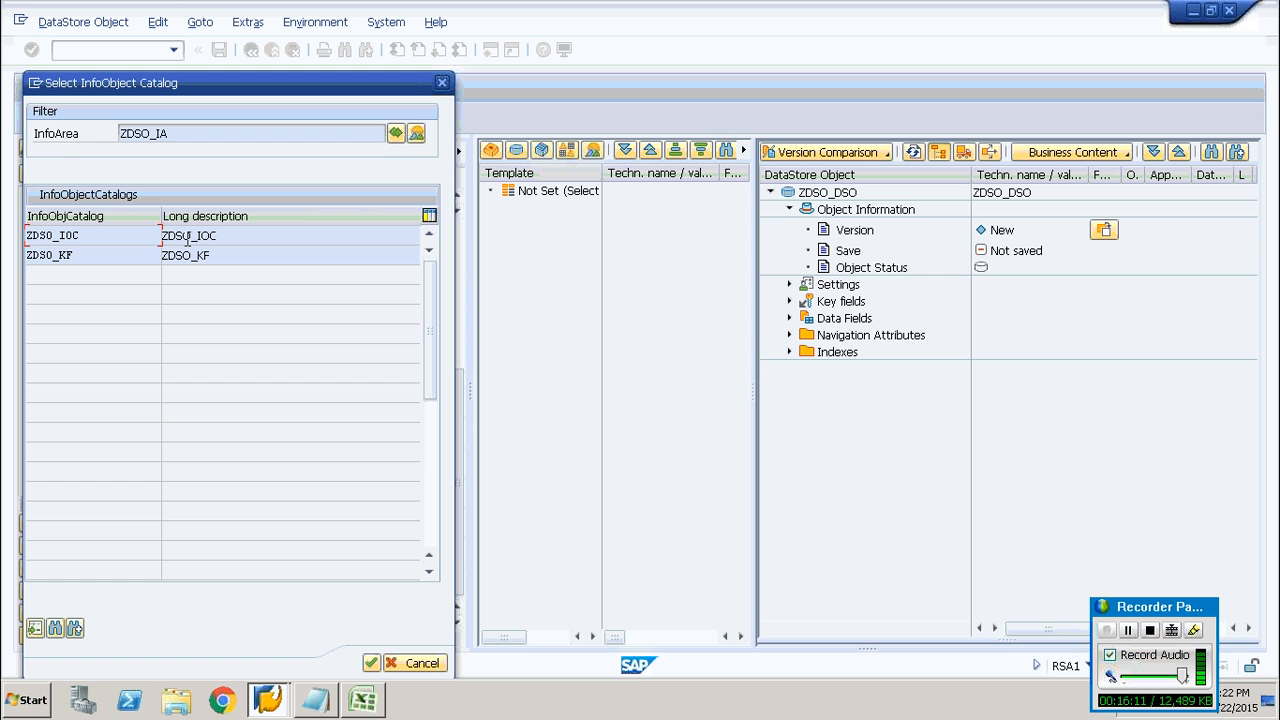
double_click(101, 237)
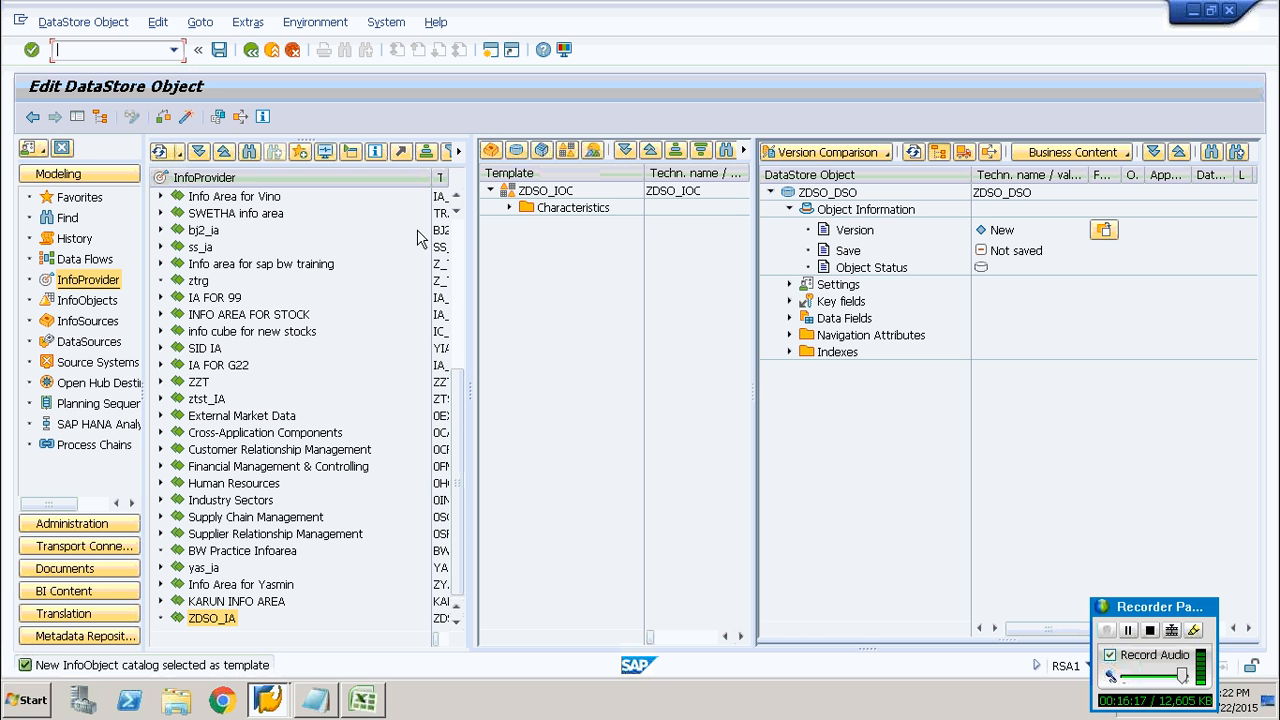
click(509, 208)
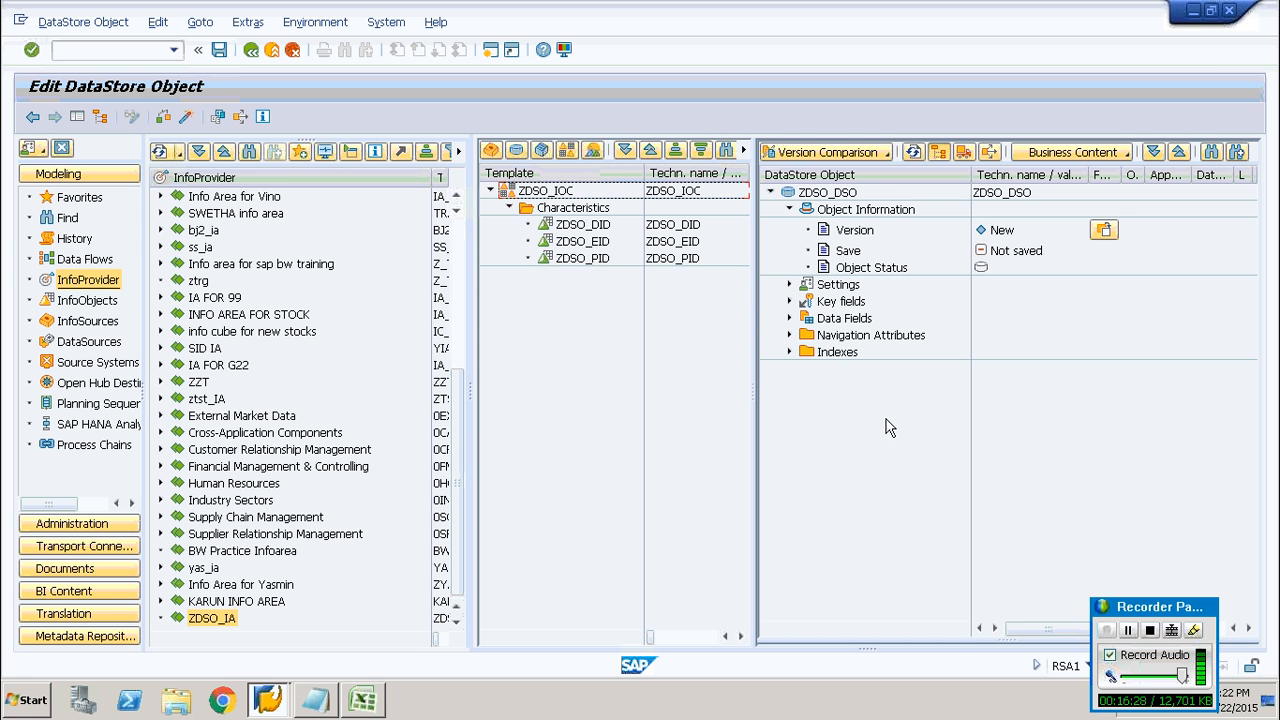
click(1128, 631)
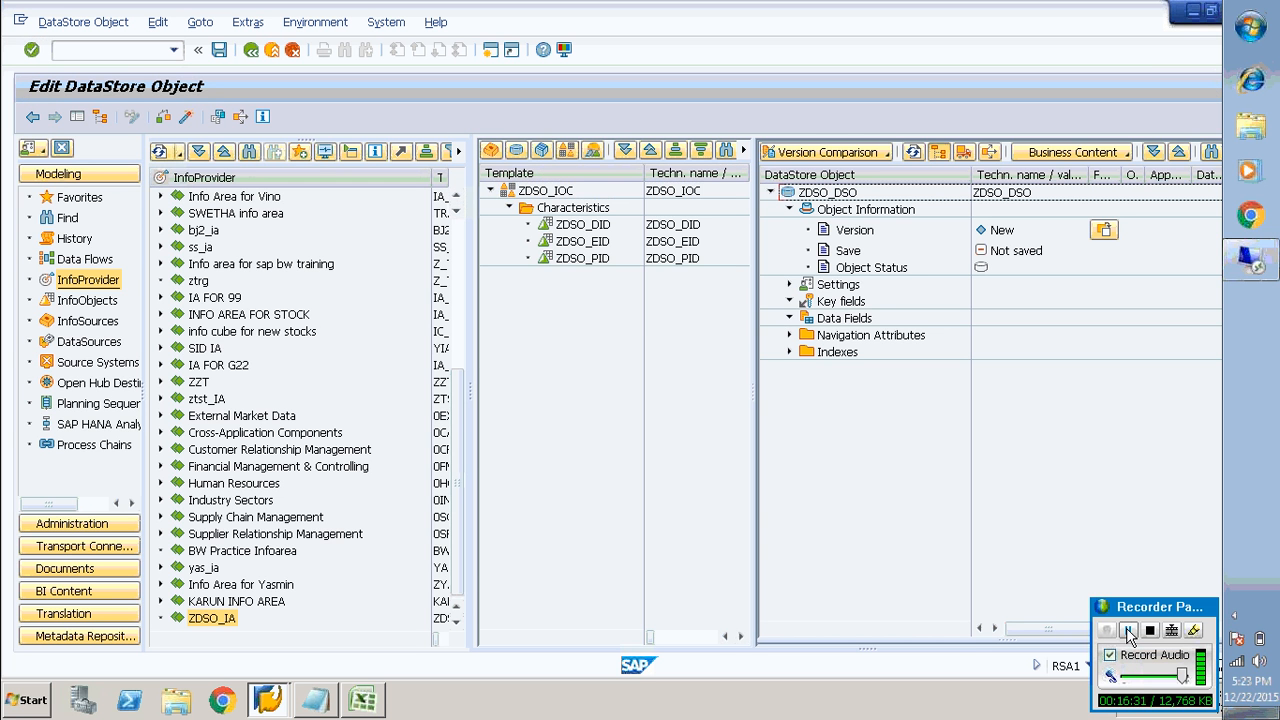
drag(565, 233, 845, 307)
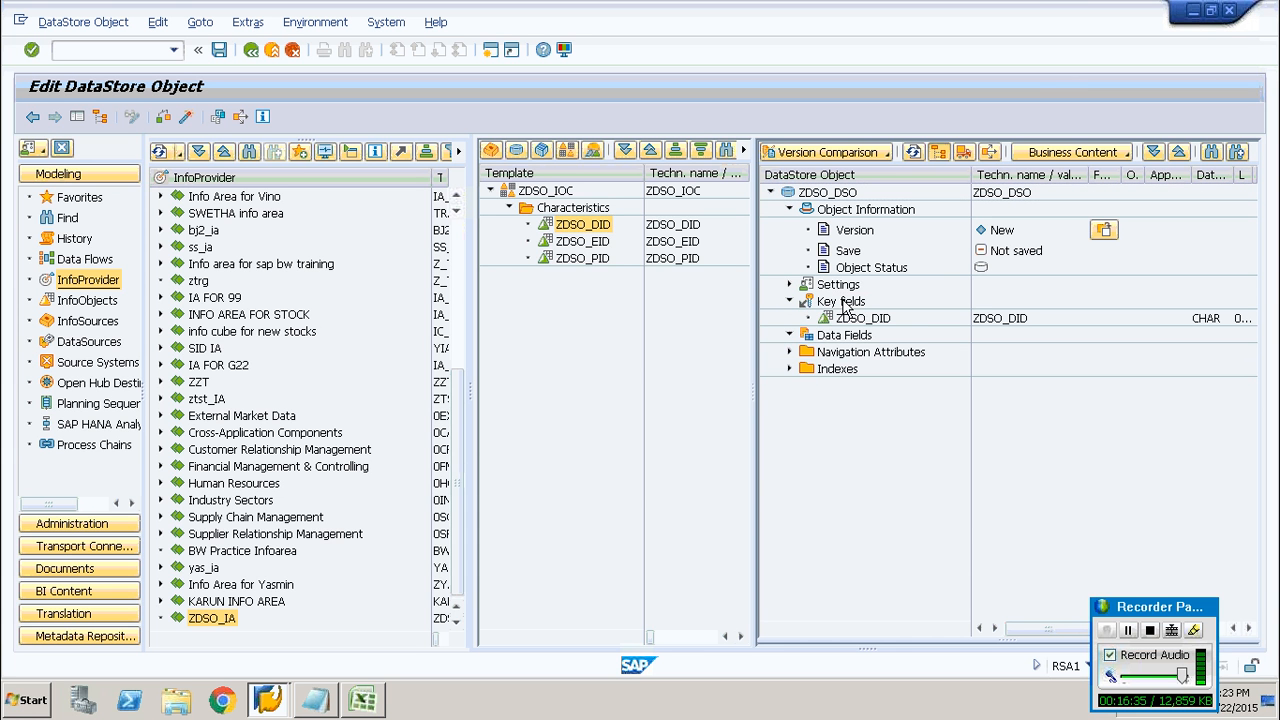
drag(567, 248, 830, 310)
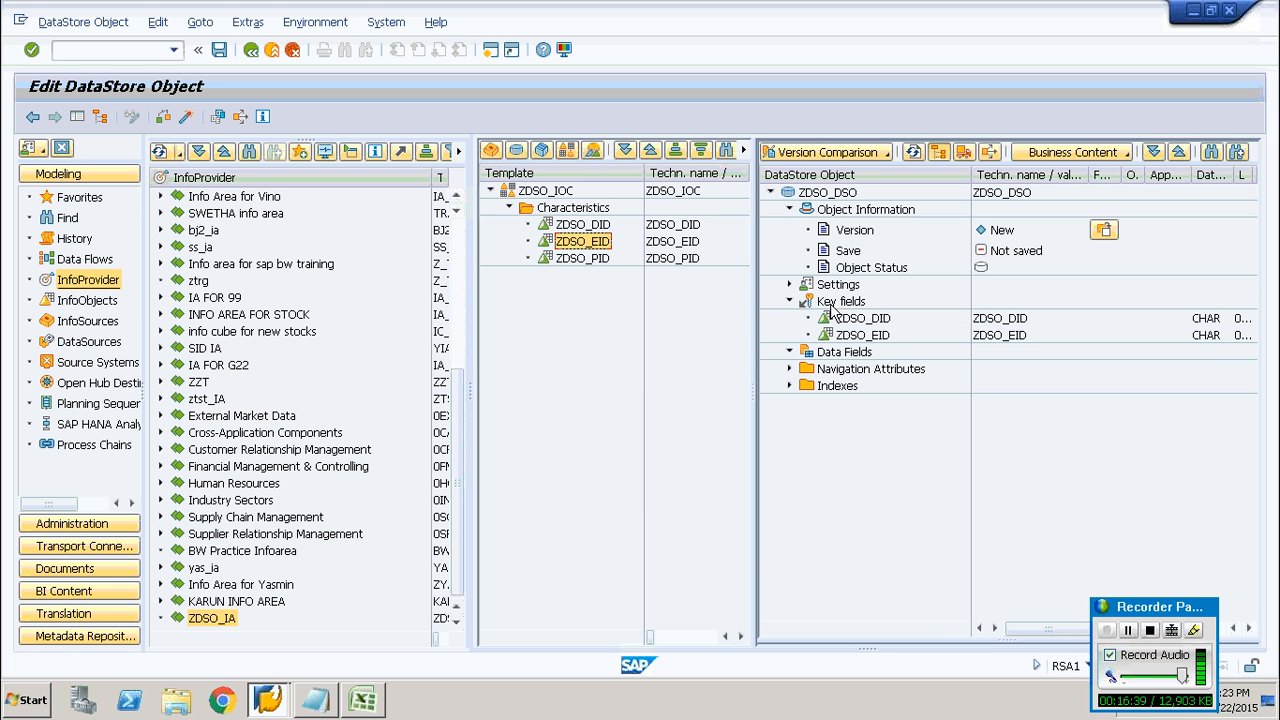
click(588, 260)
drag(595, 264, 840, 303)
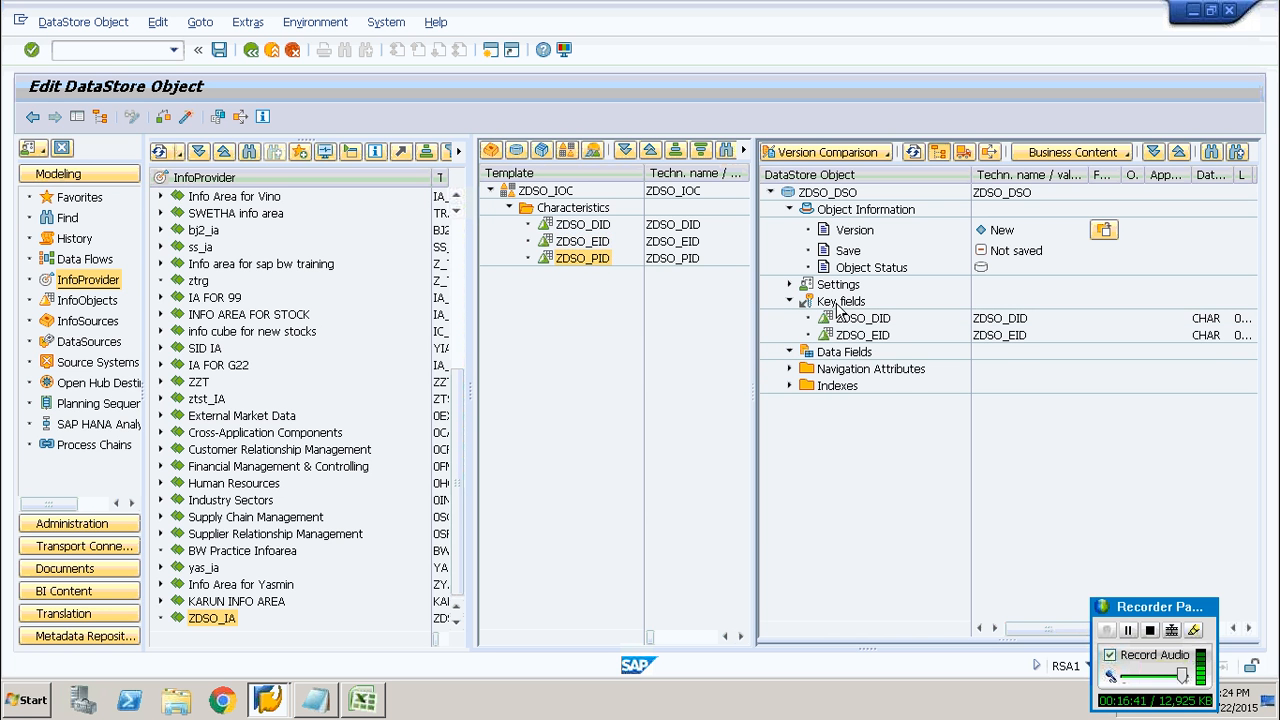
Add the key figures ZDSO_NOH and ZDSO_SAL from catalog ZDSO_KF to the data fields and activate the DataStore object.
click(567, 150)
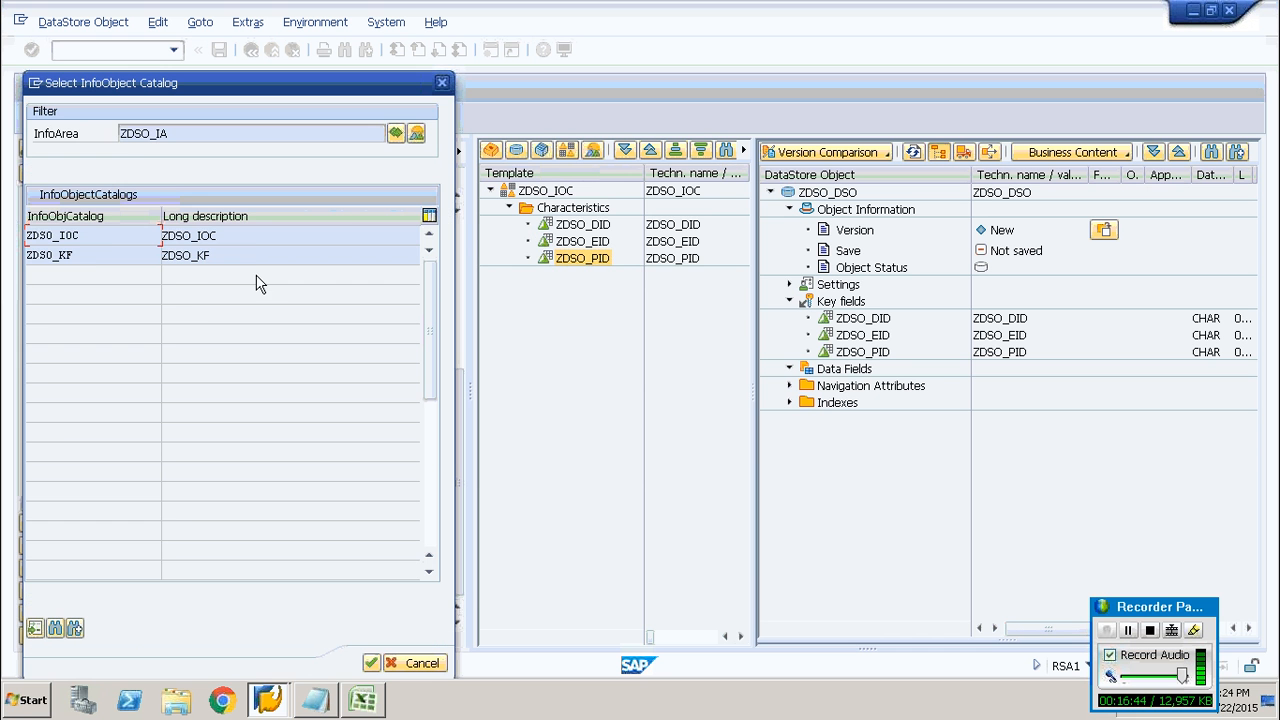
double_click(114, 255)
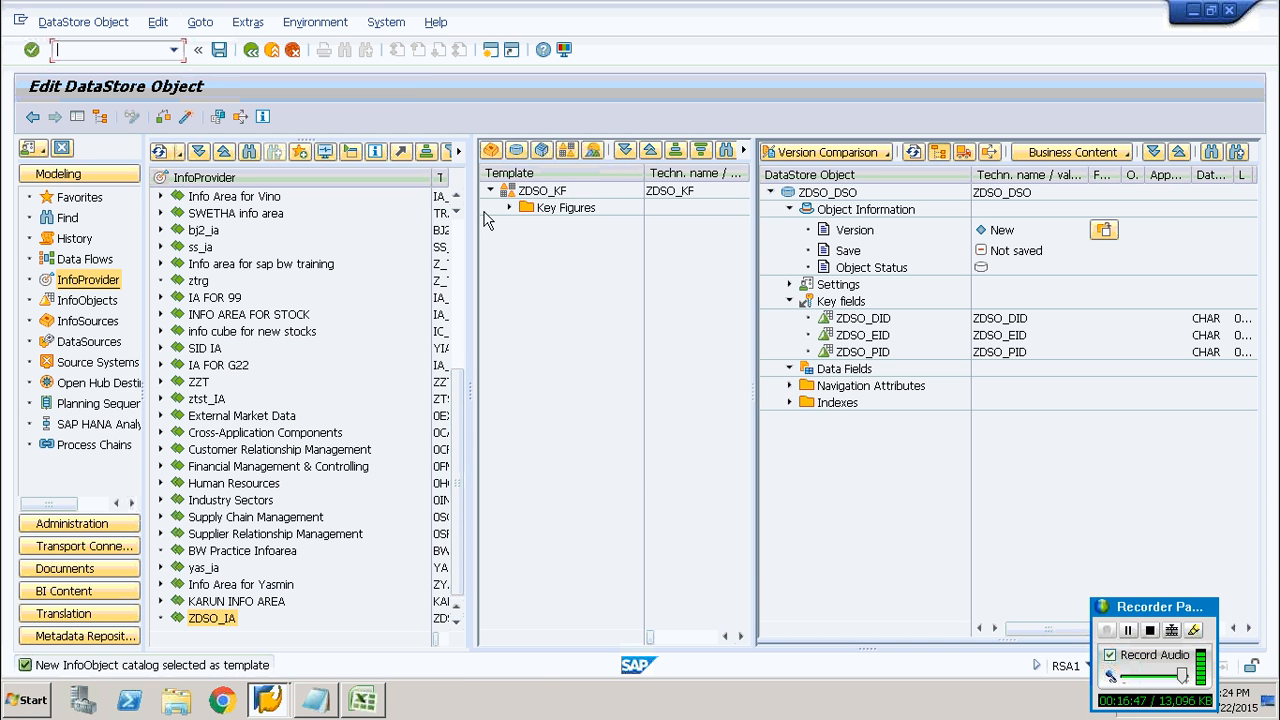
click(510, 210)
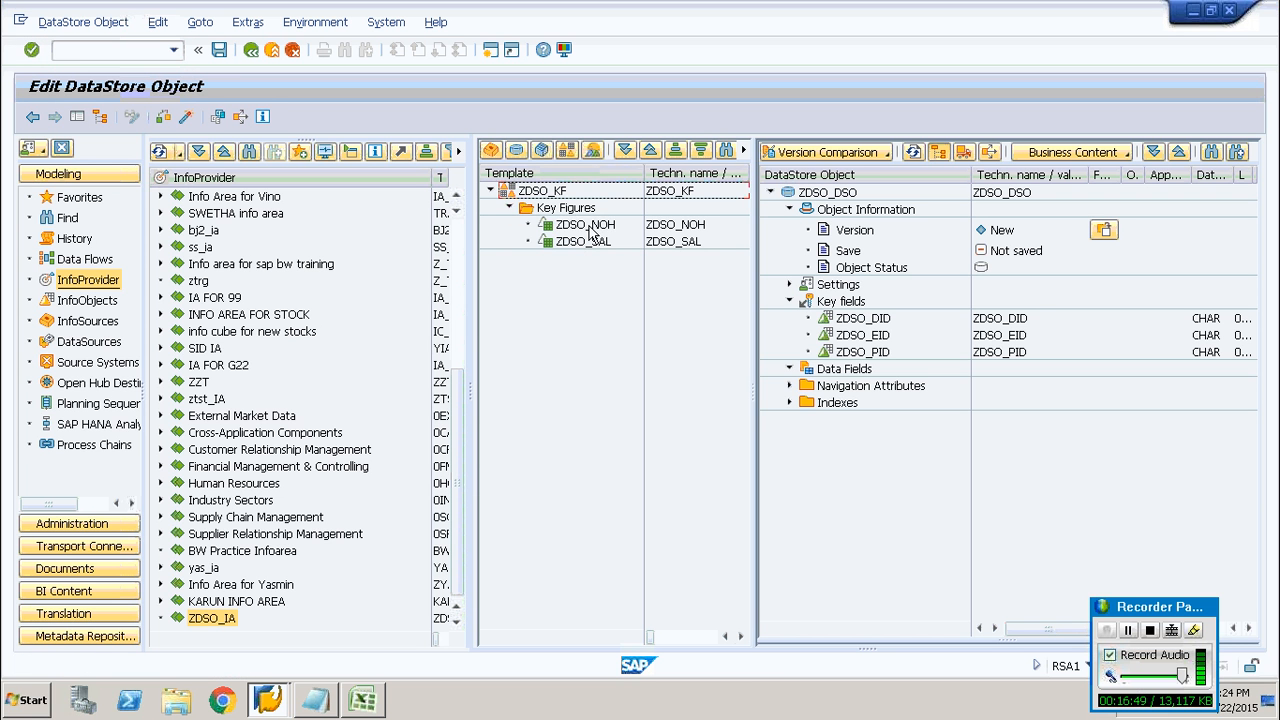
drag(591, 232, 828, 368)
drag(835, 375, 835, 372)
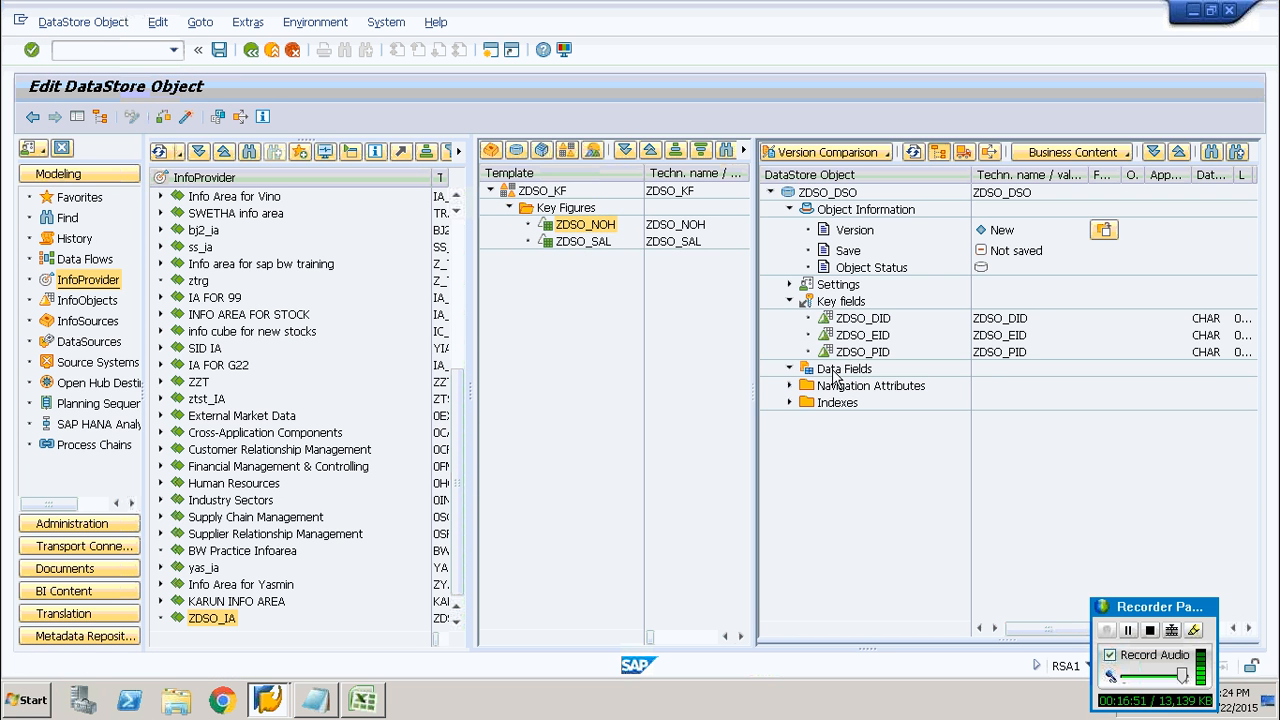
click(583, 241)
drag(583, 241, 832, 373)
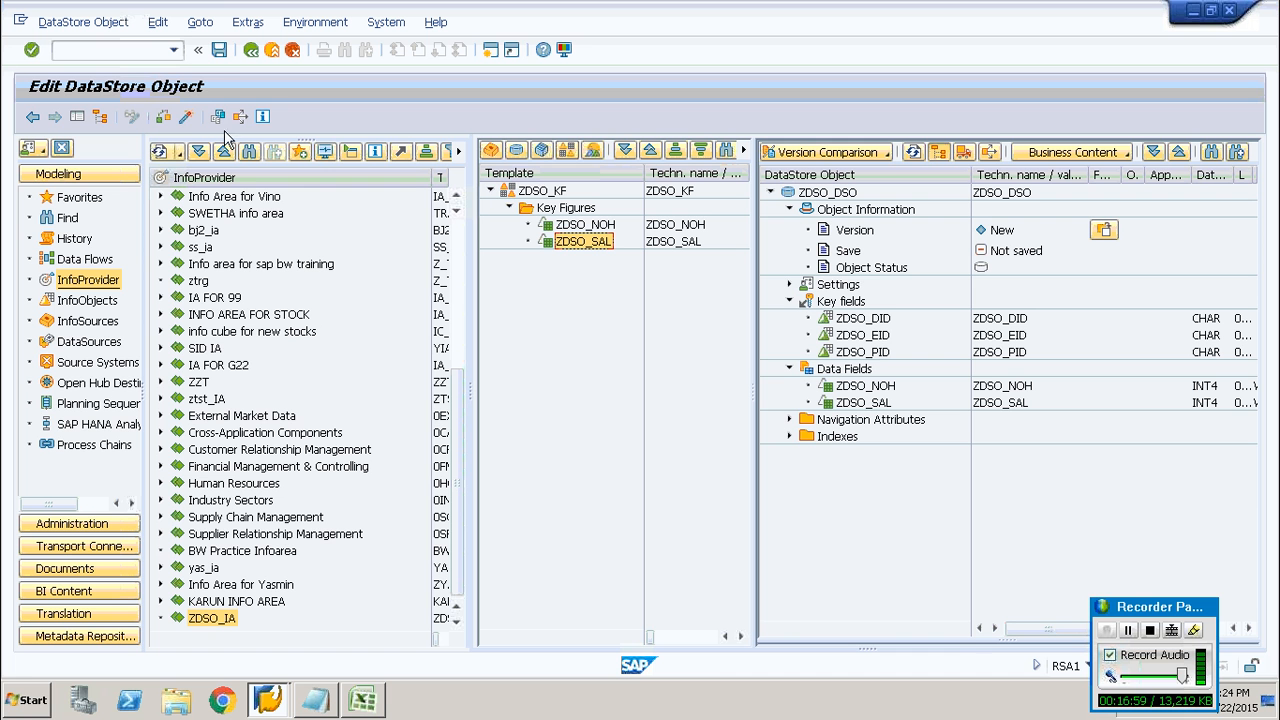
click(186, 117)
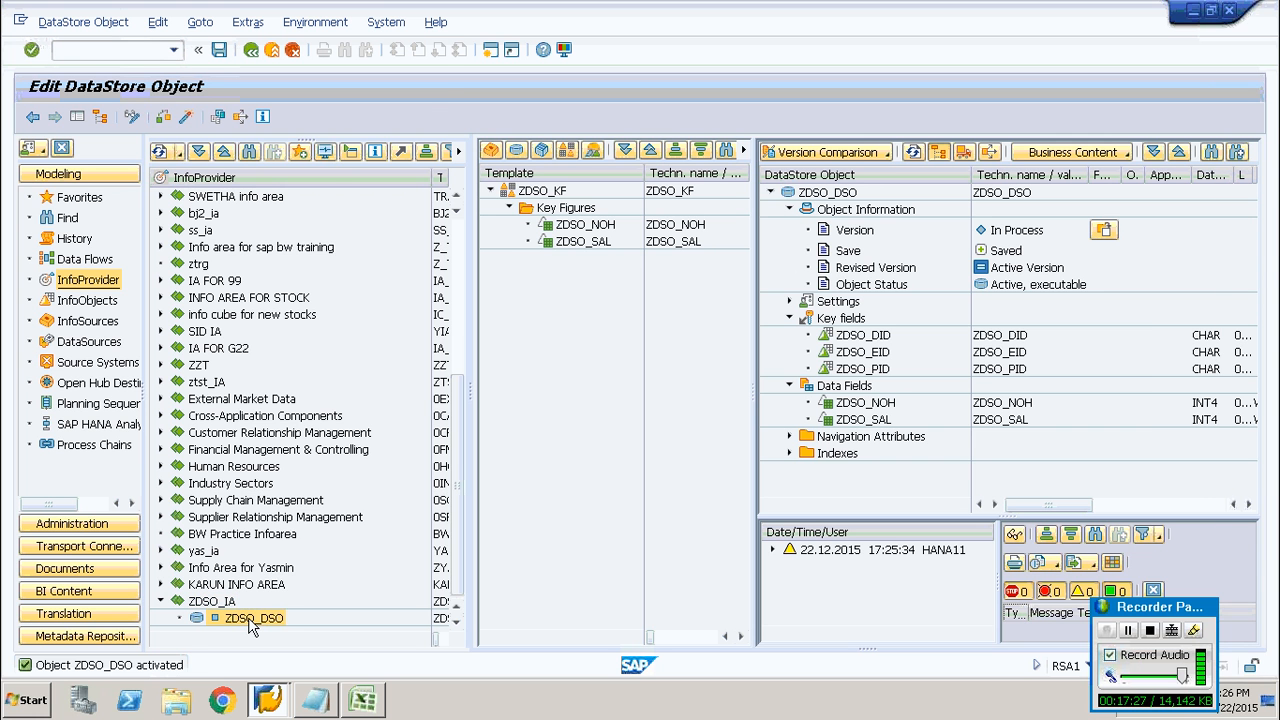
Create a transformation for DataStore object ZDSO_DSO with DataSource ZDSO_DS from source system ZDSO_FF as its source.
right_click(250, 621)
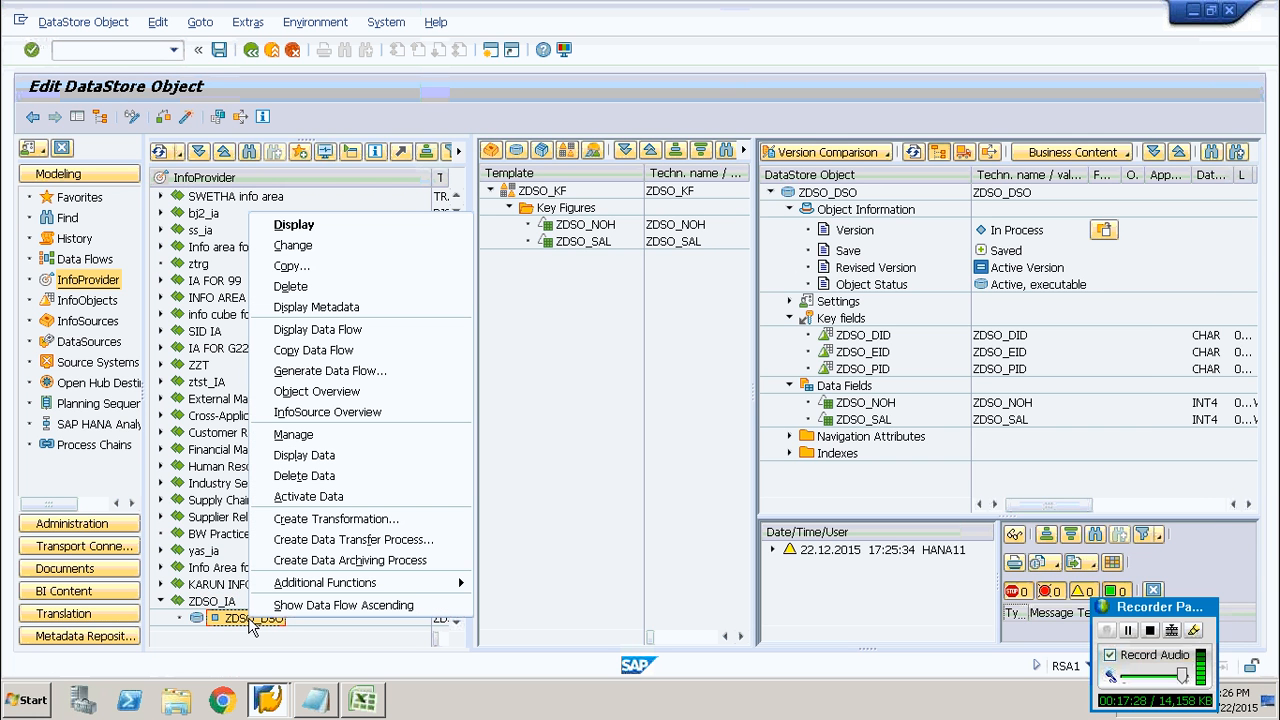
click(340, 522)
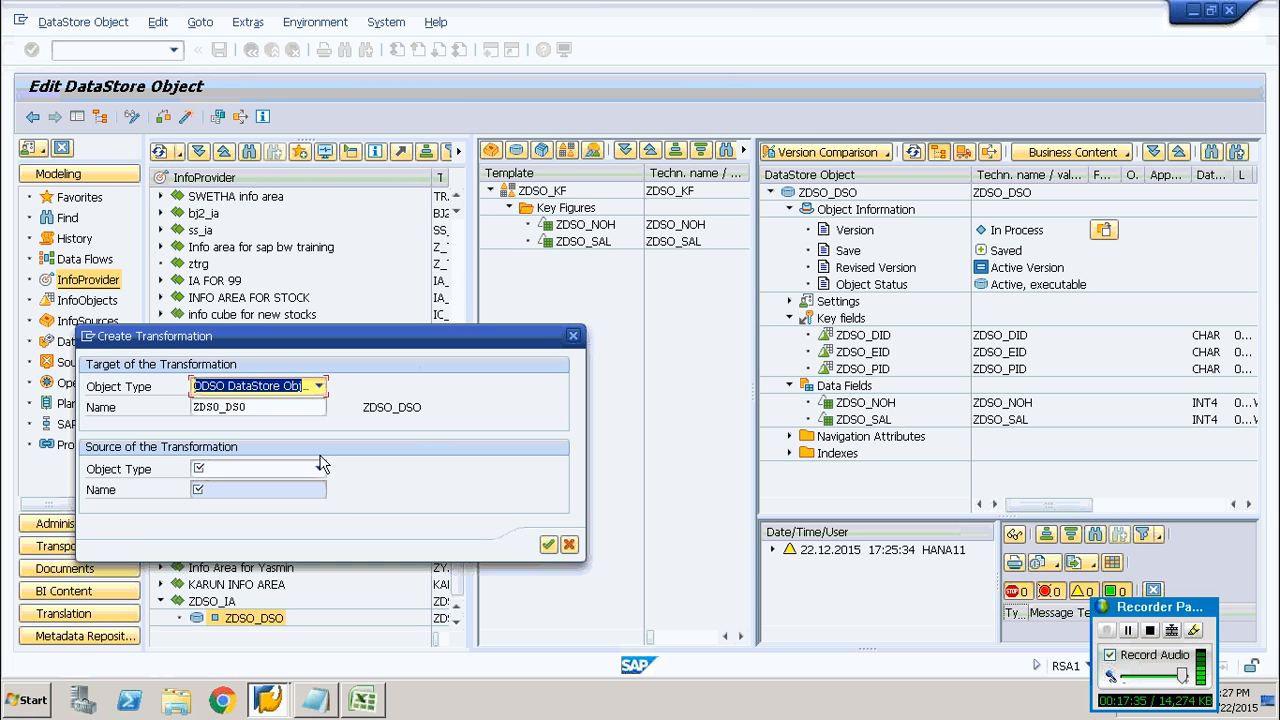
click(319, 470)
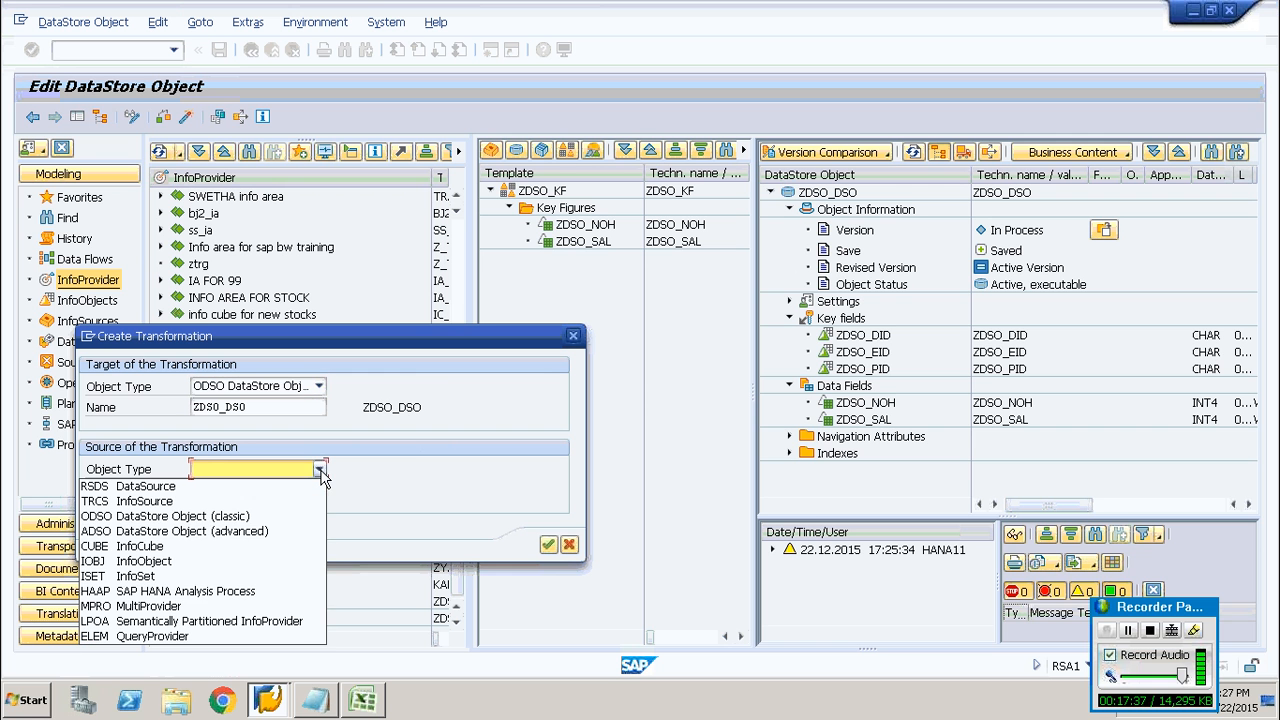
click(200, 486)
click(215, 489)
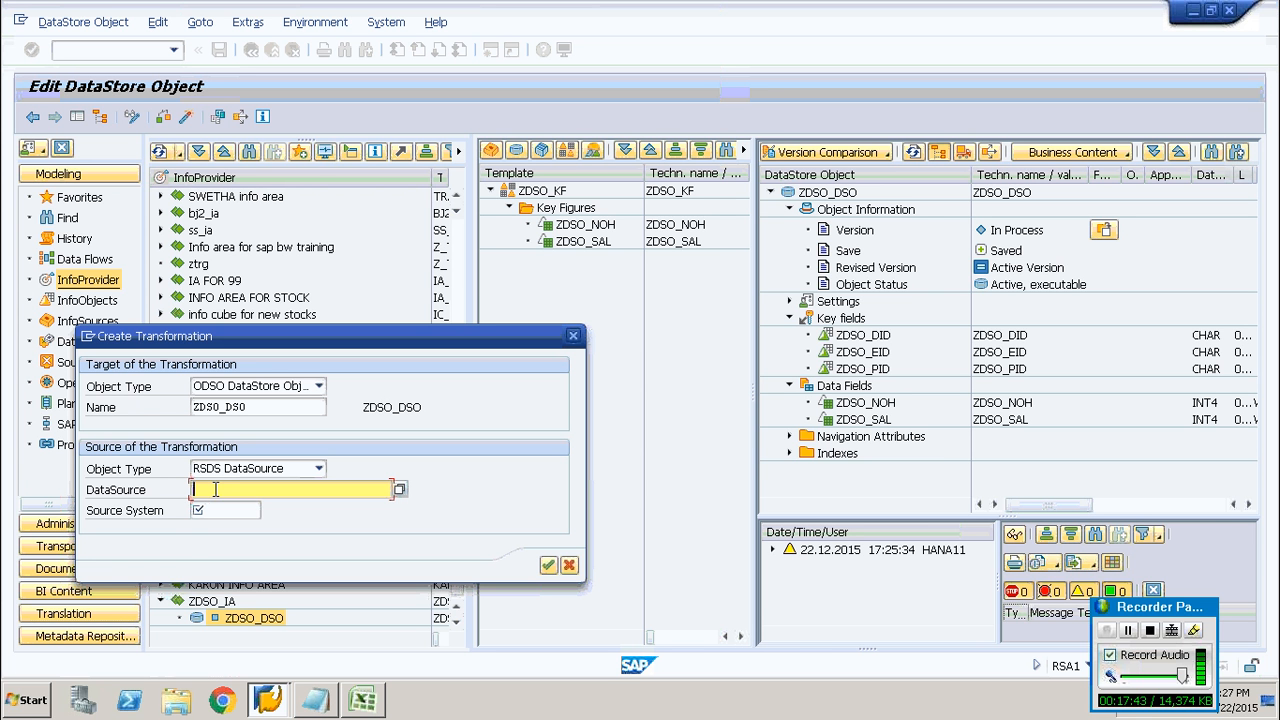
text(ZDSO*)
key(F4)
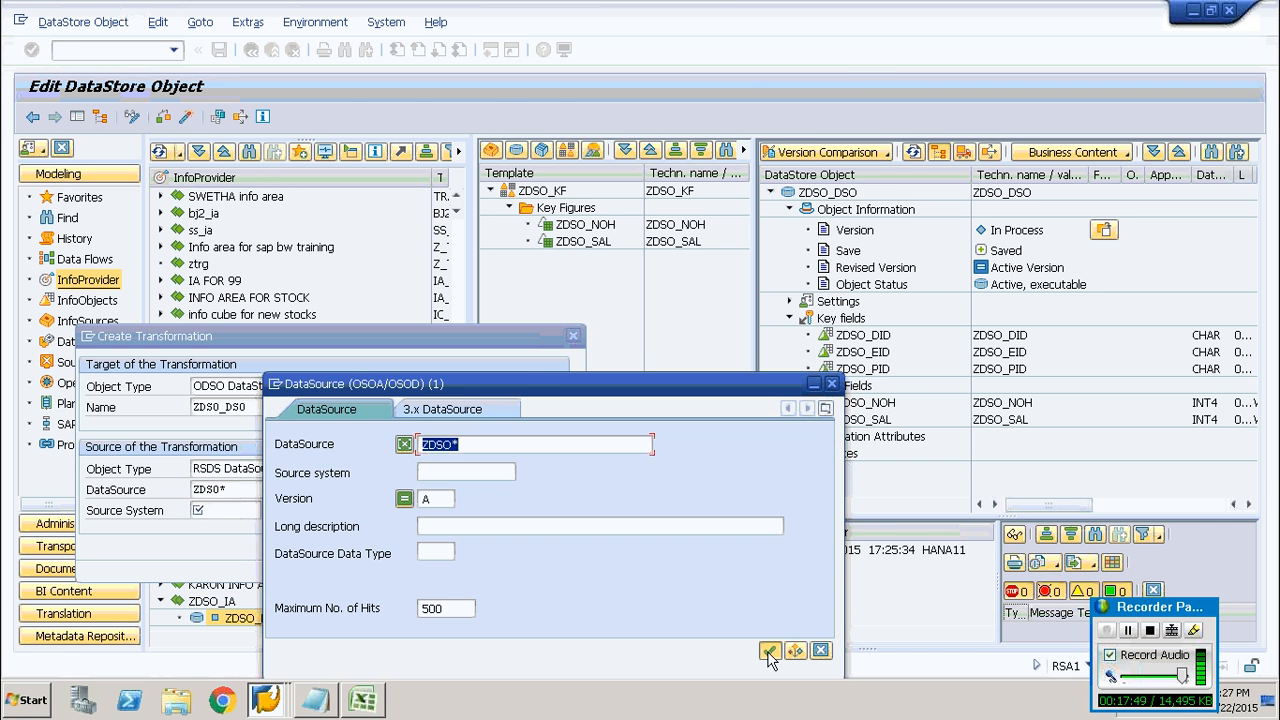
click(769, 652)
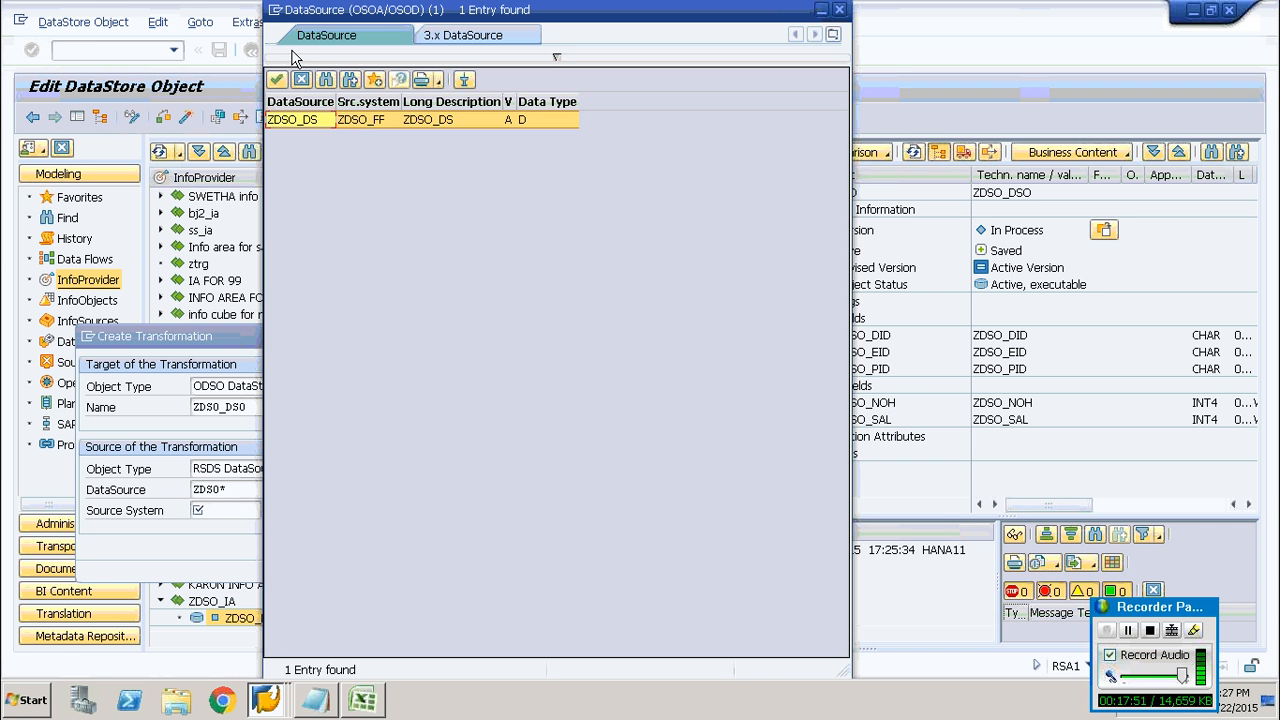
double_click(367, 125)
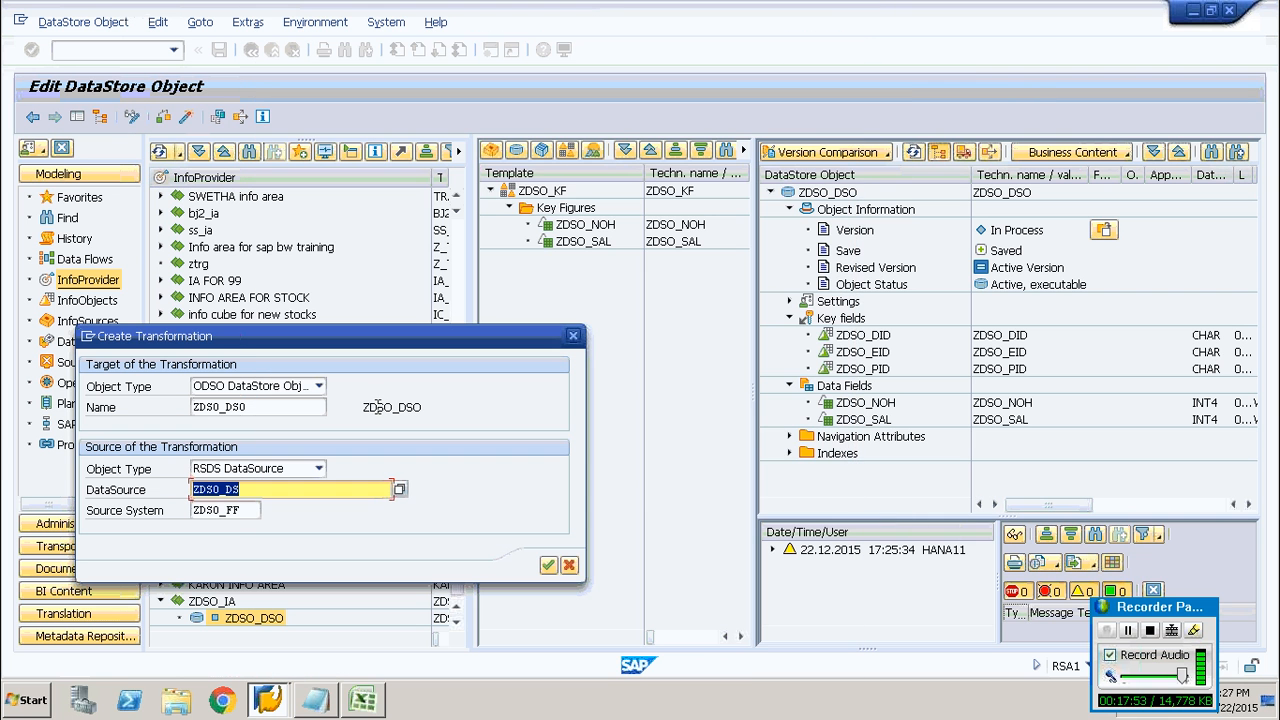
click(263, 489)
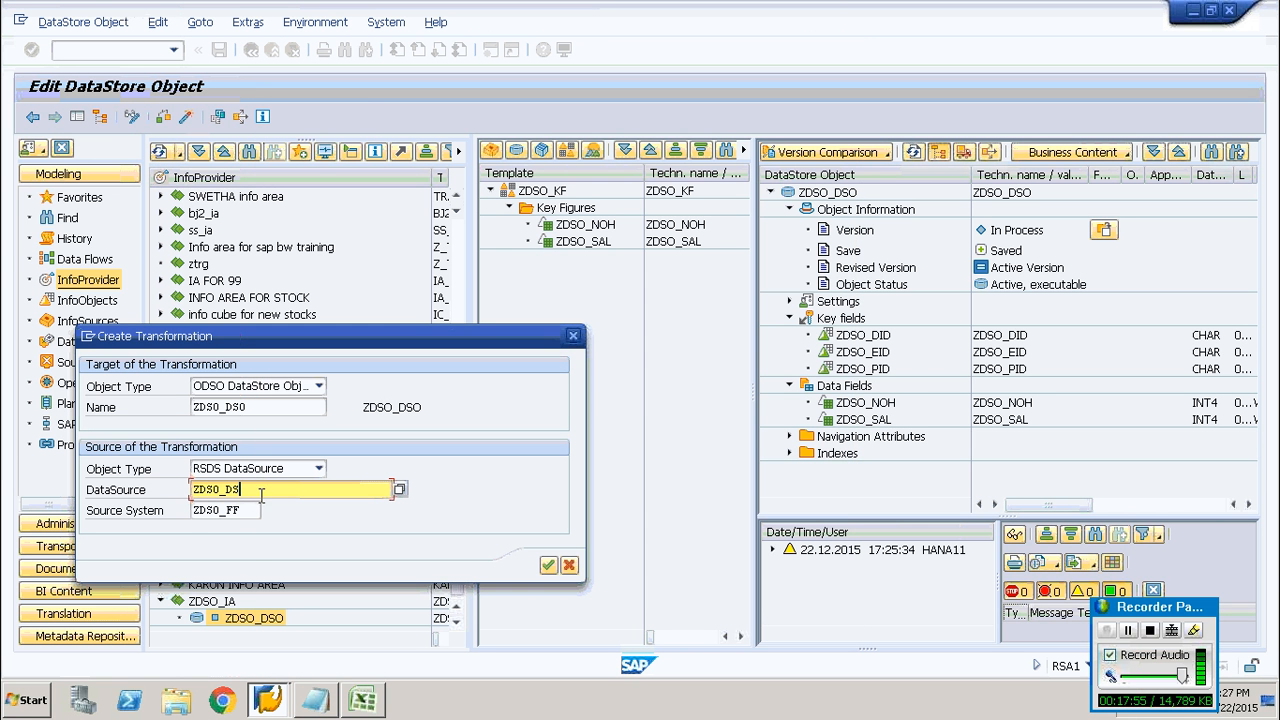
click(253, 511)
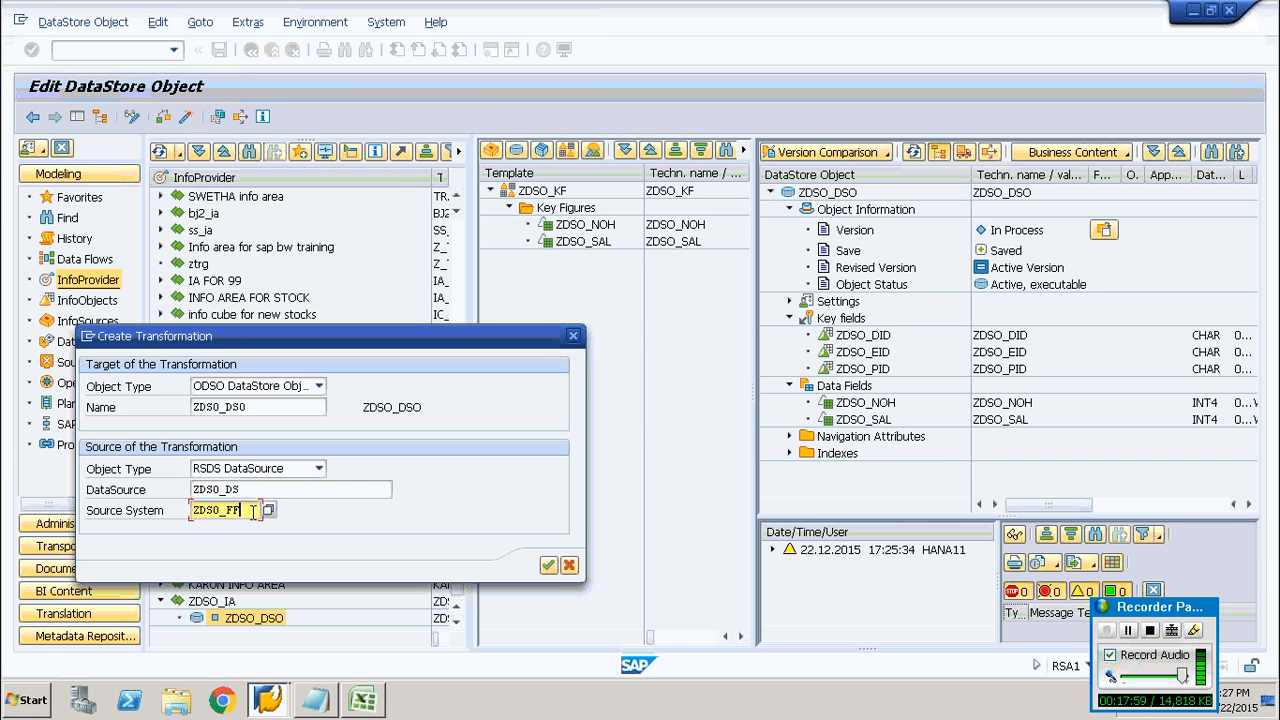
click(549, 567)
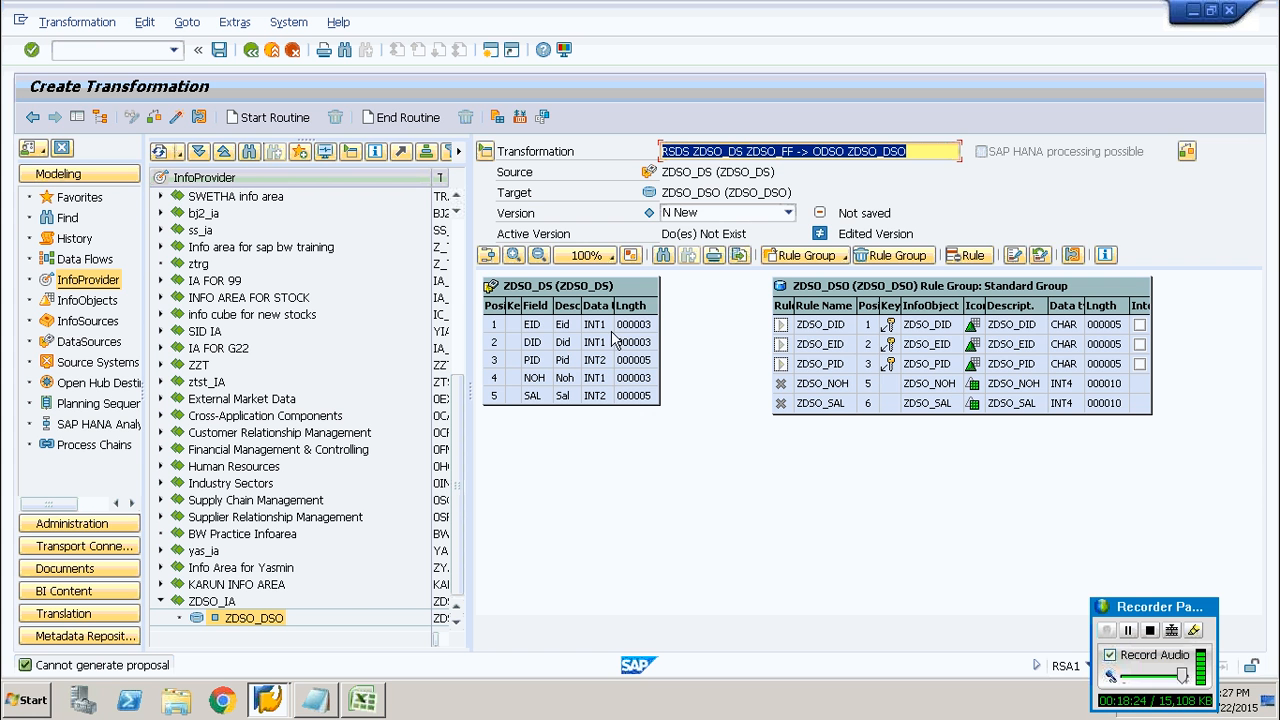
Map the source fields EID, DID, PID, NOH and SAL to ZDSO_EID, ZDSO_DID, ZDSO_PID, ZDSO_NOH and ZDSO_SAL respectively.
drag(648, 324, 783, 358)
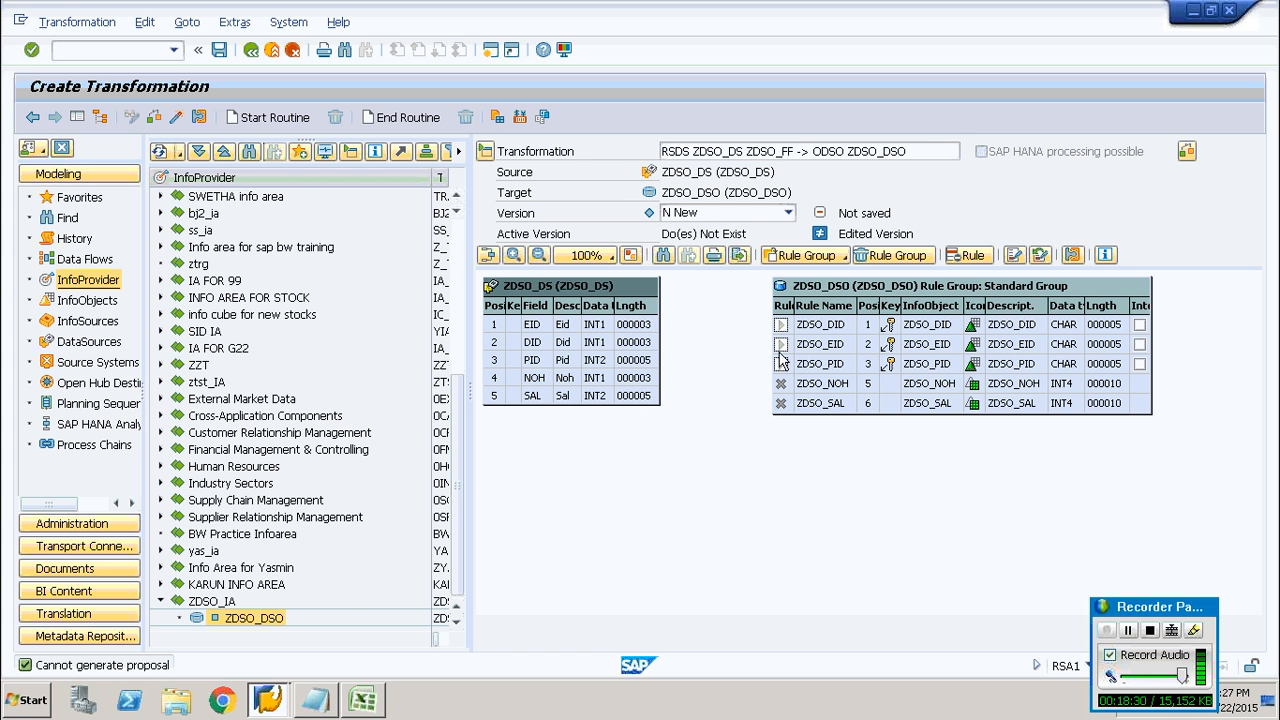
click(671, 337)
mouse_move(655, 328)
mouse_down()
mouse_move(788, 327)
mouse_move(795, 338)
mouse_move(772, 344)
mouse_up()
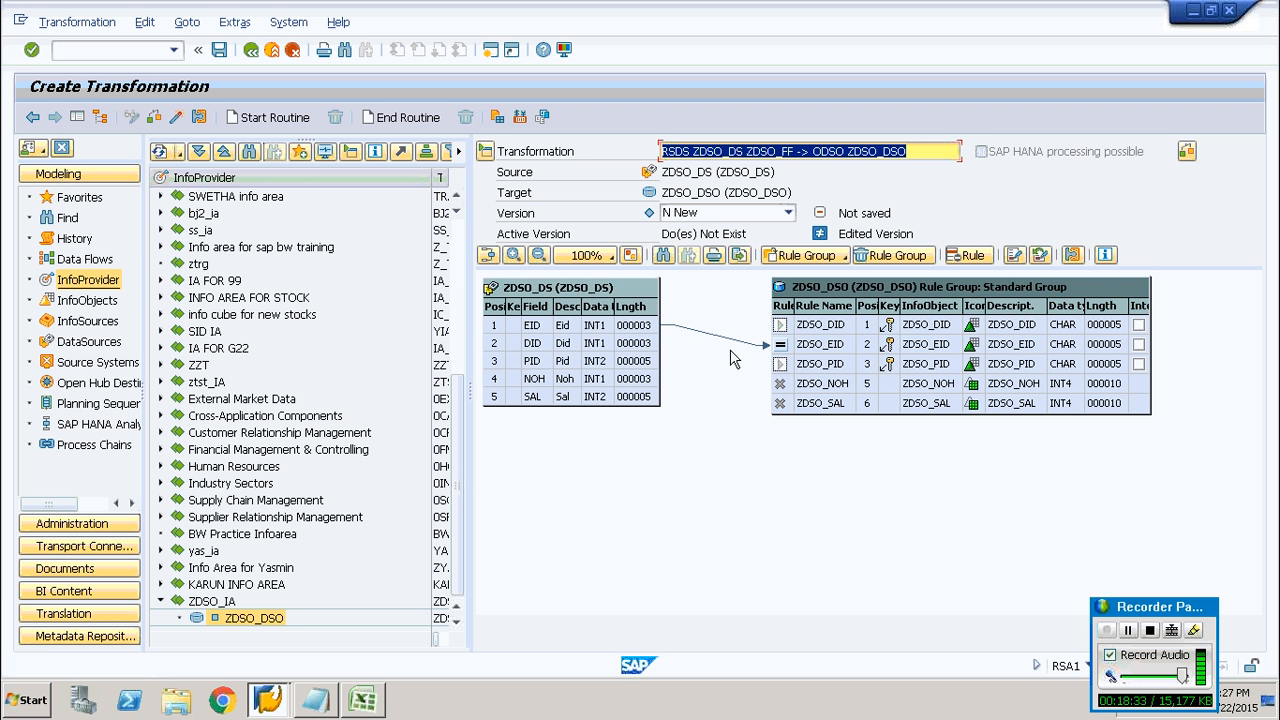
mouse_move(693, 331)
mouse_down()
mouse_move(785, 316)
mouse_move(780, 325)
mouse_up()
drag(648, 364, 780, 363)
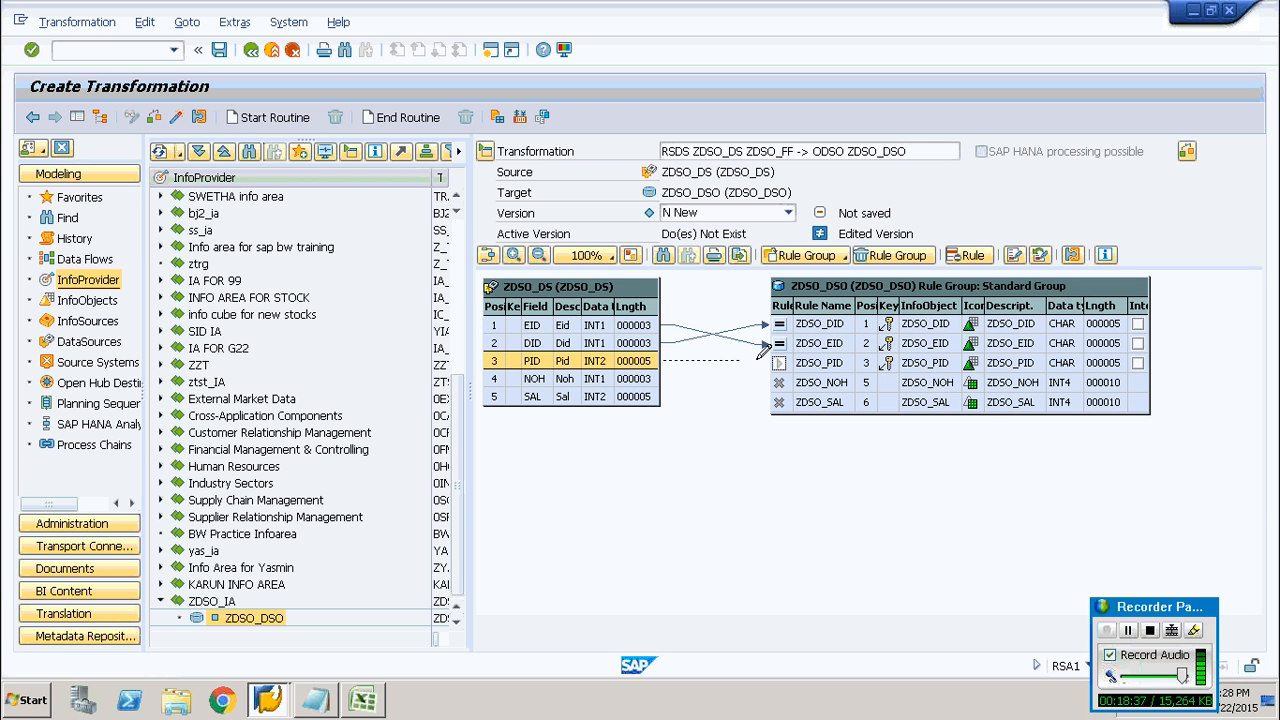
drag(645, 380, 778, 384)
drag(648, 398, 777, 402)
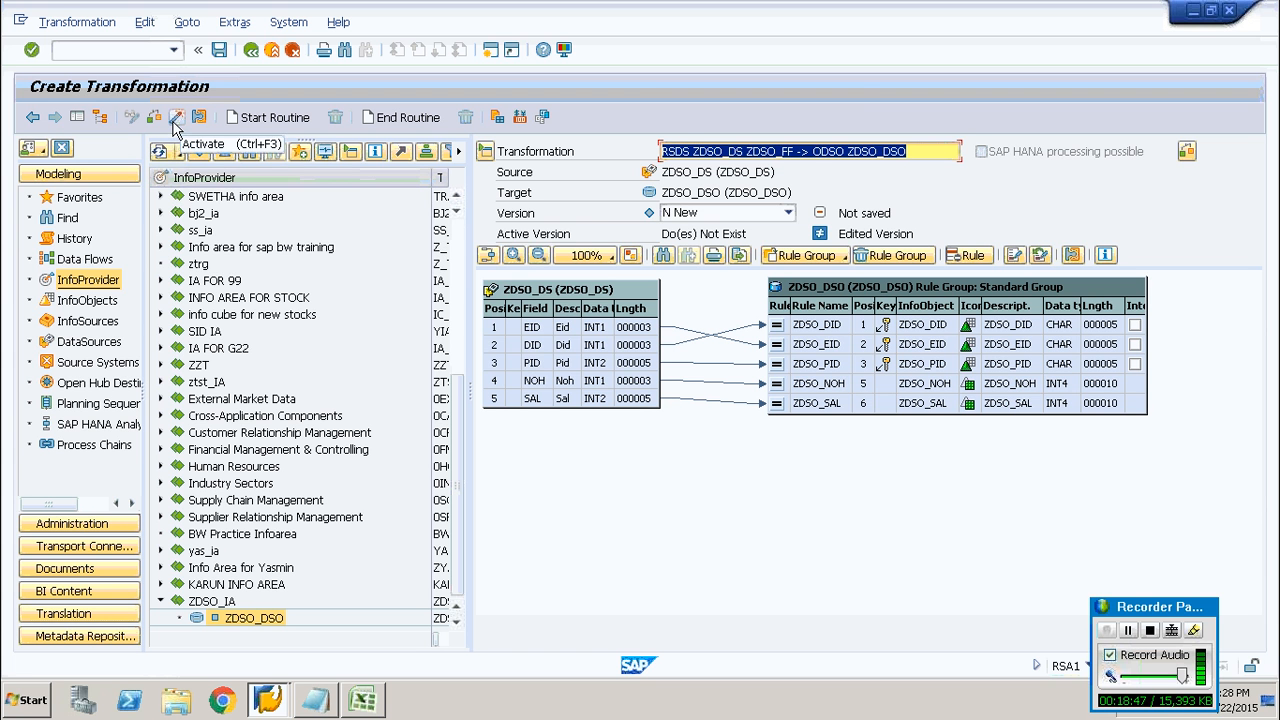
Activate the transformation, accepting the log display, and check the details of the activation message.
click(176, 118)
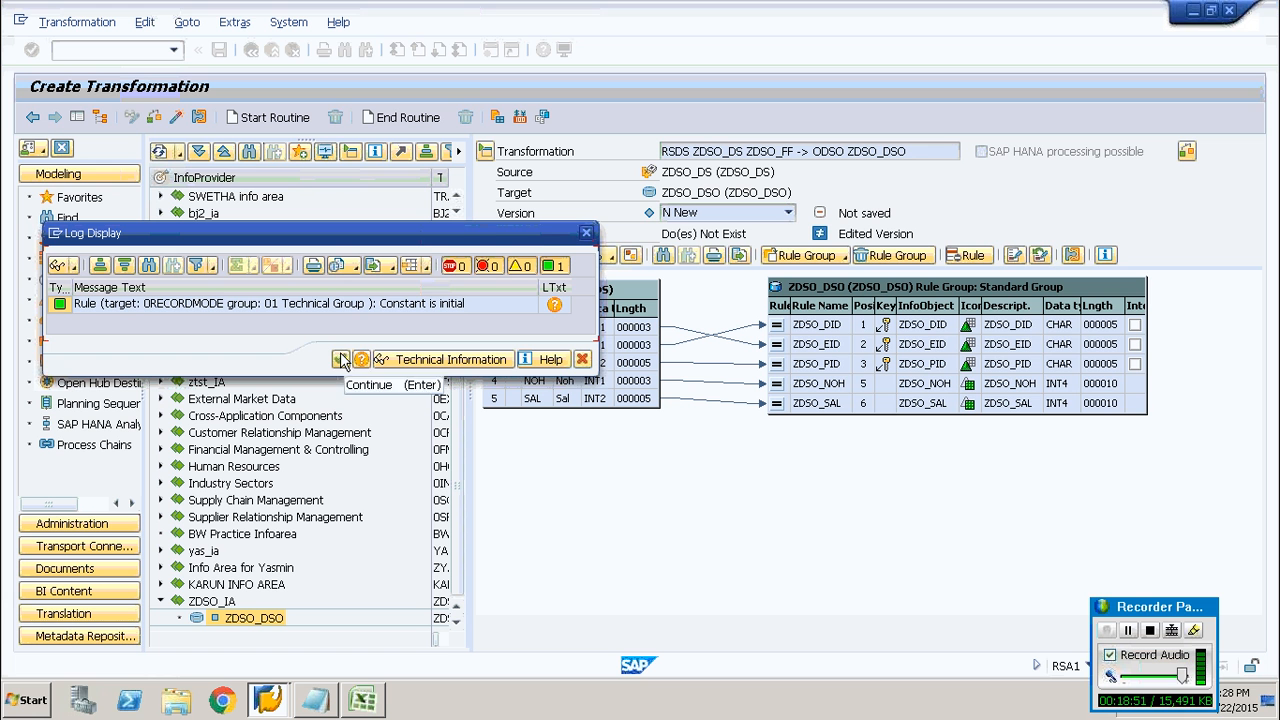
click(342, 360)
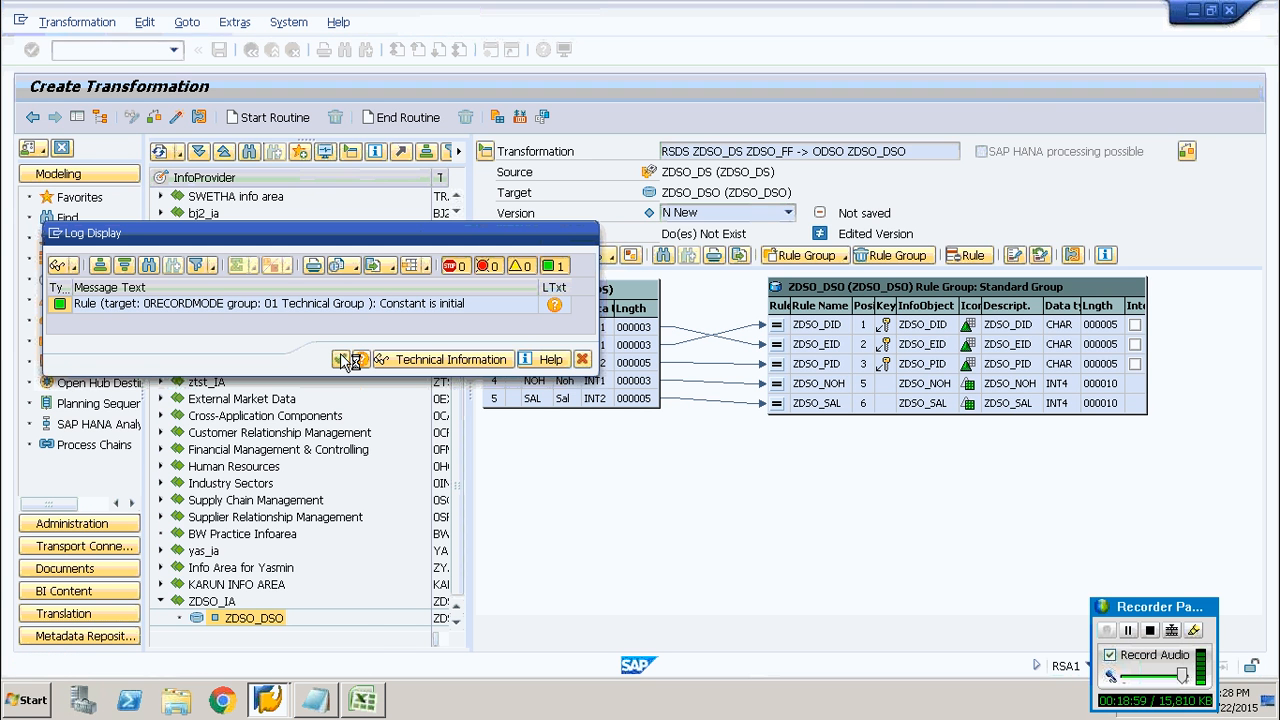
click(341, 360)
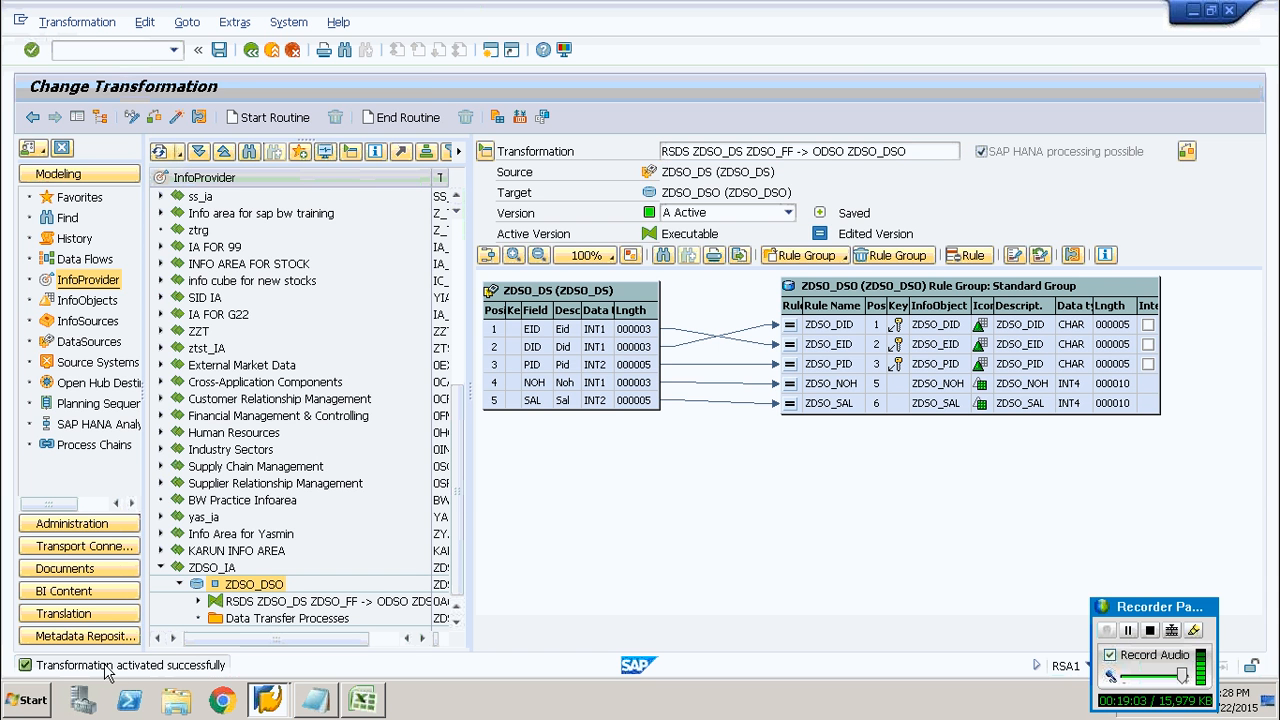
double_click(106, 667)
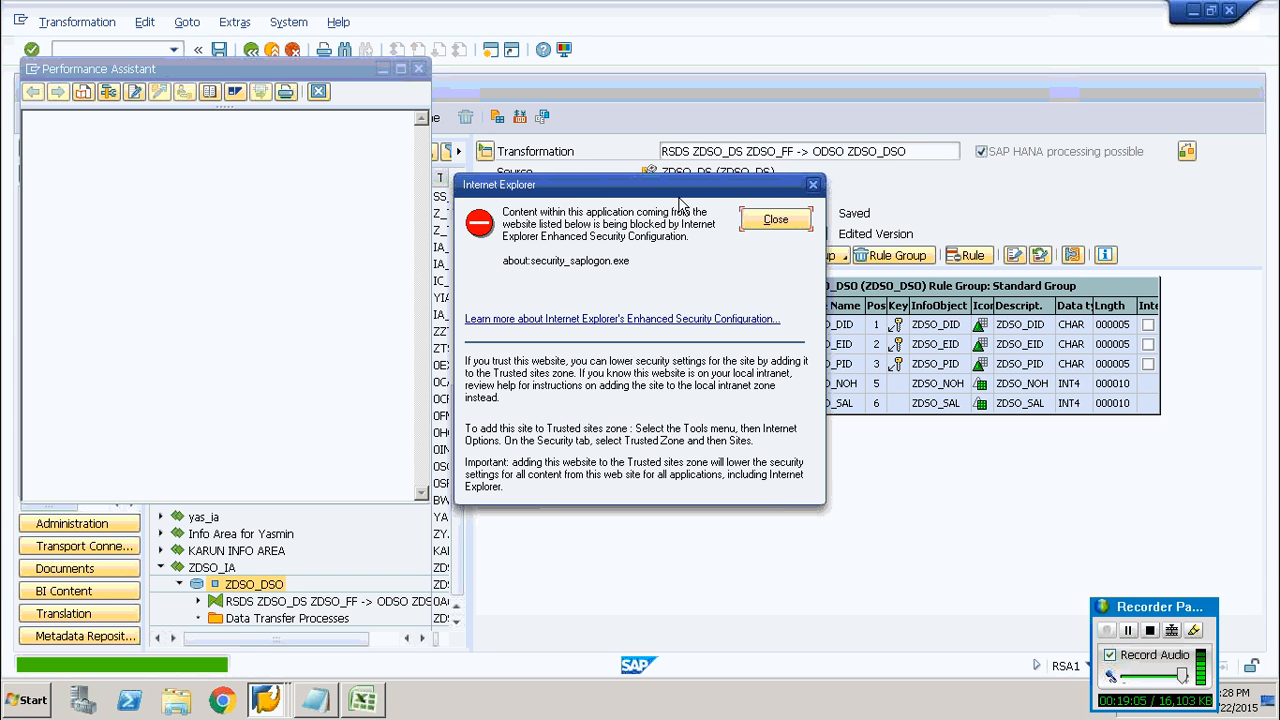
click(776, 220)
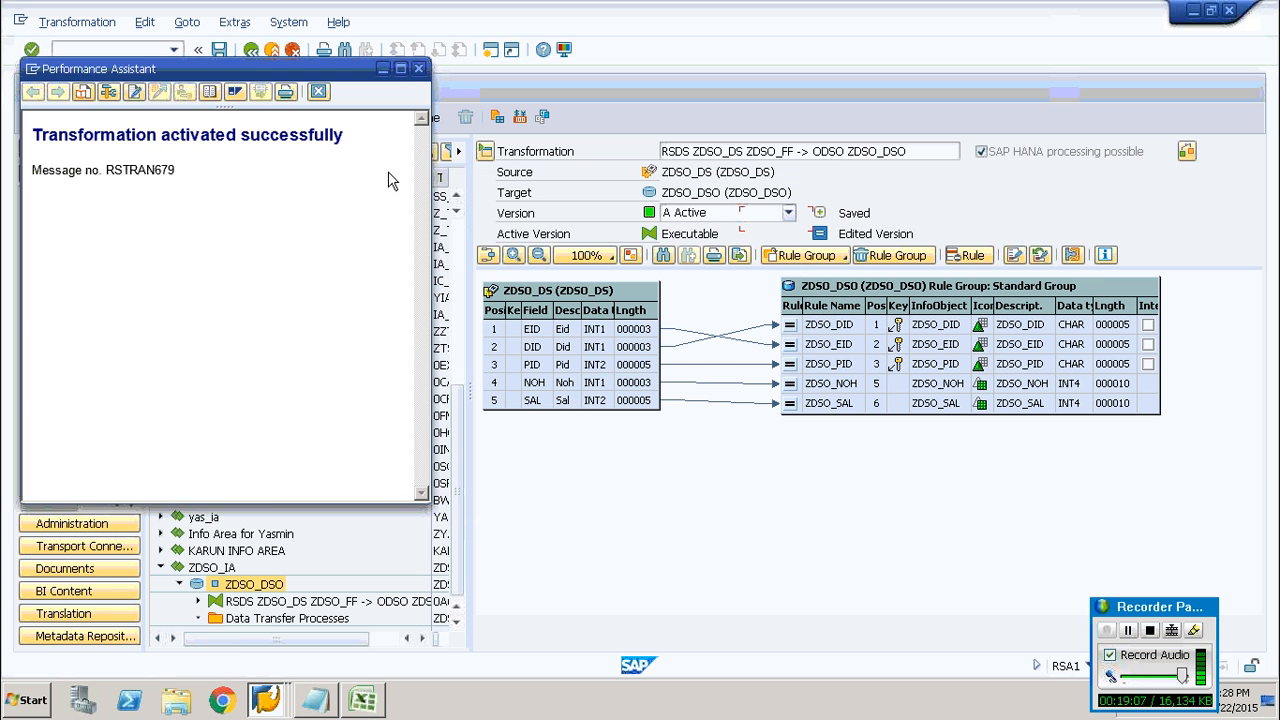
click(419, 69)
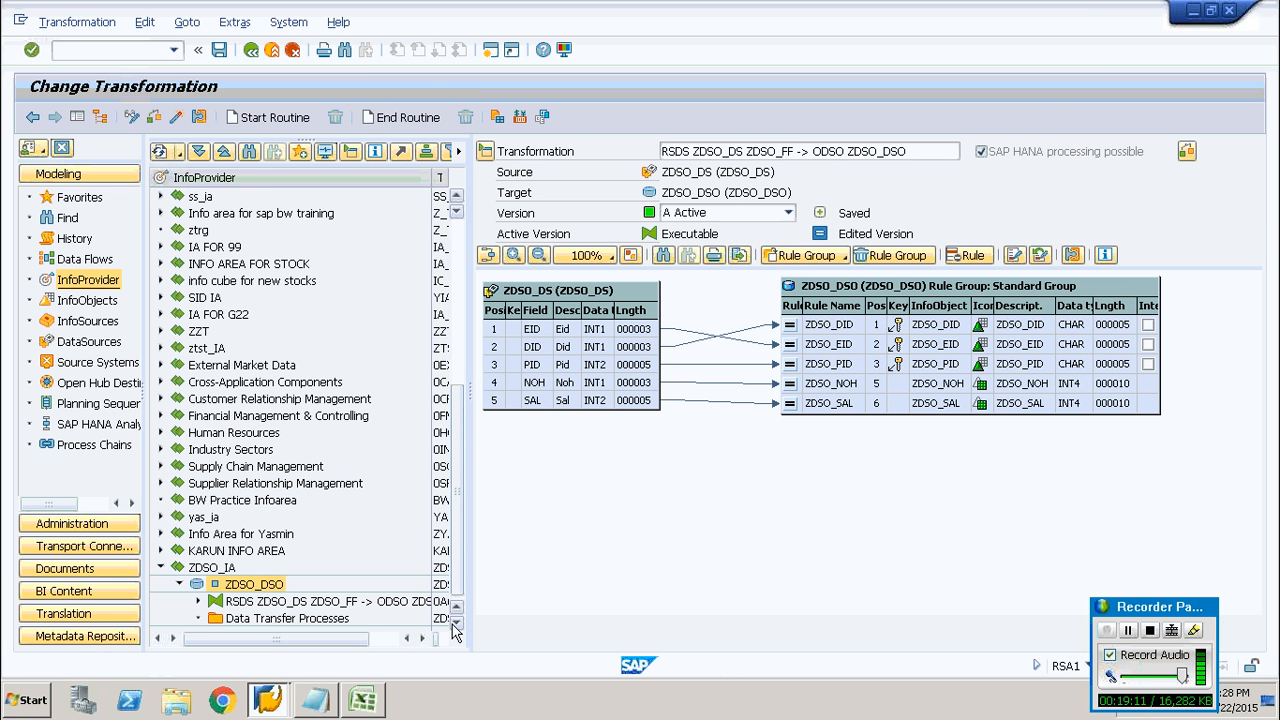
Create a data transfer process from ZDSO_DS to ZDSO_DSO and set its extraction mode to Full.
right_click(320, 622)
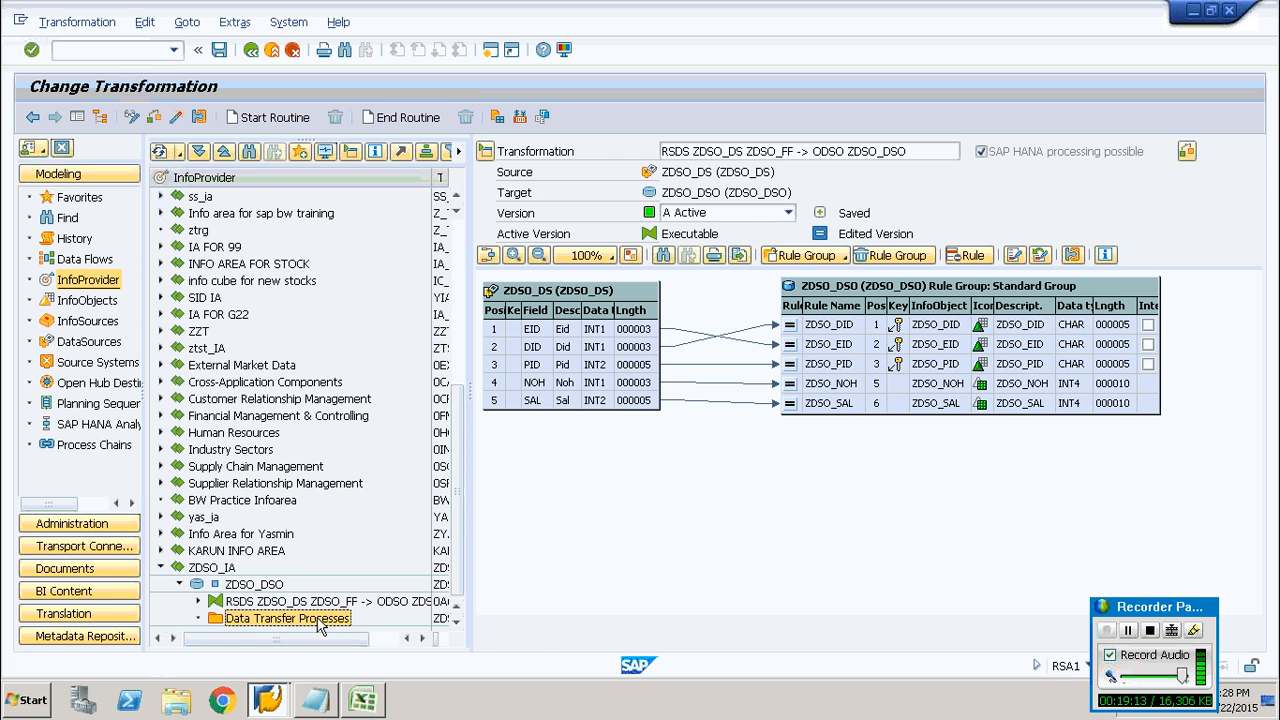
click(350, 632)
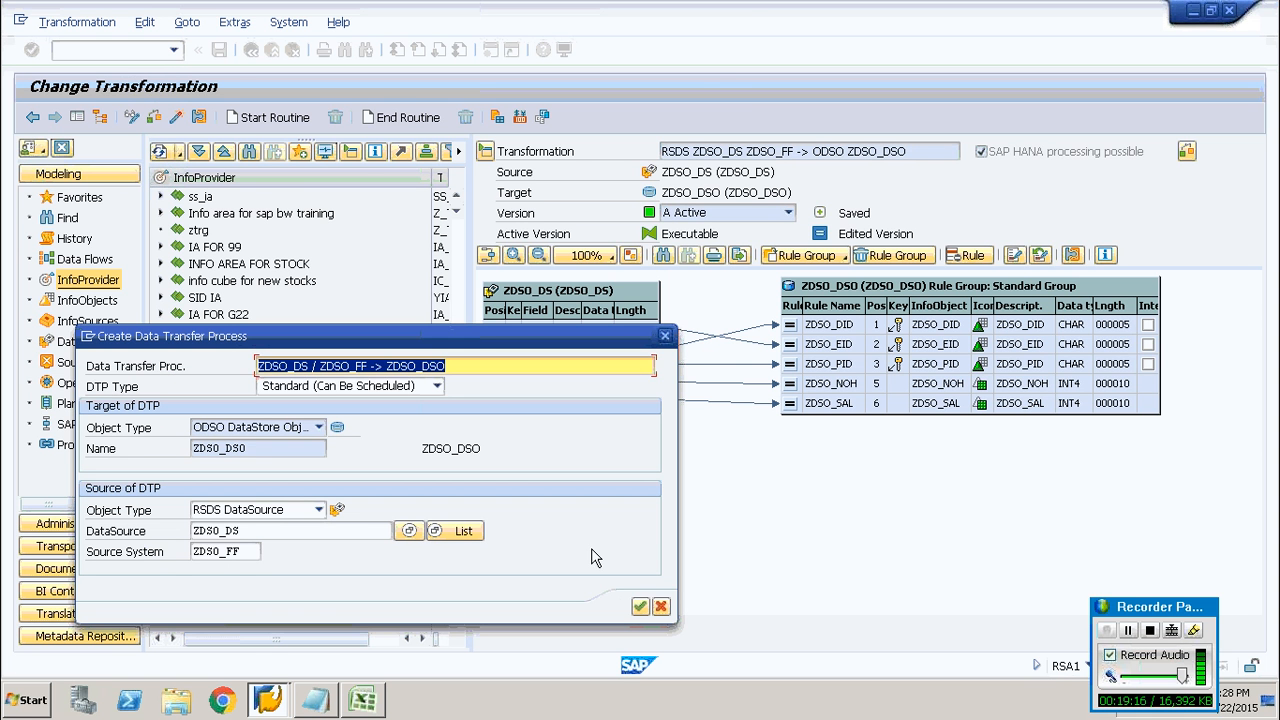
click(639, 606)
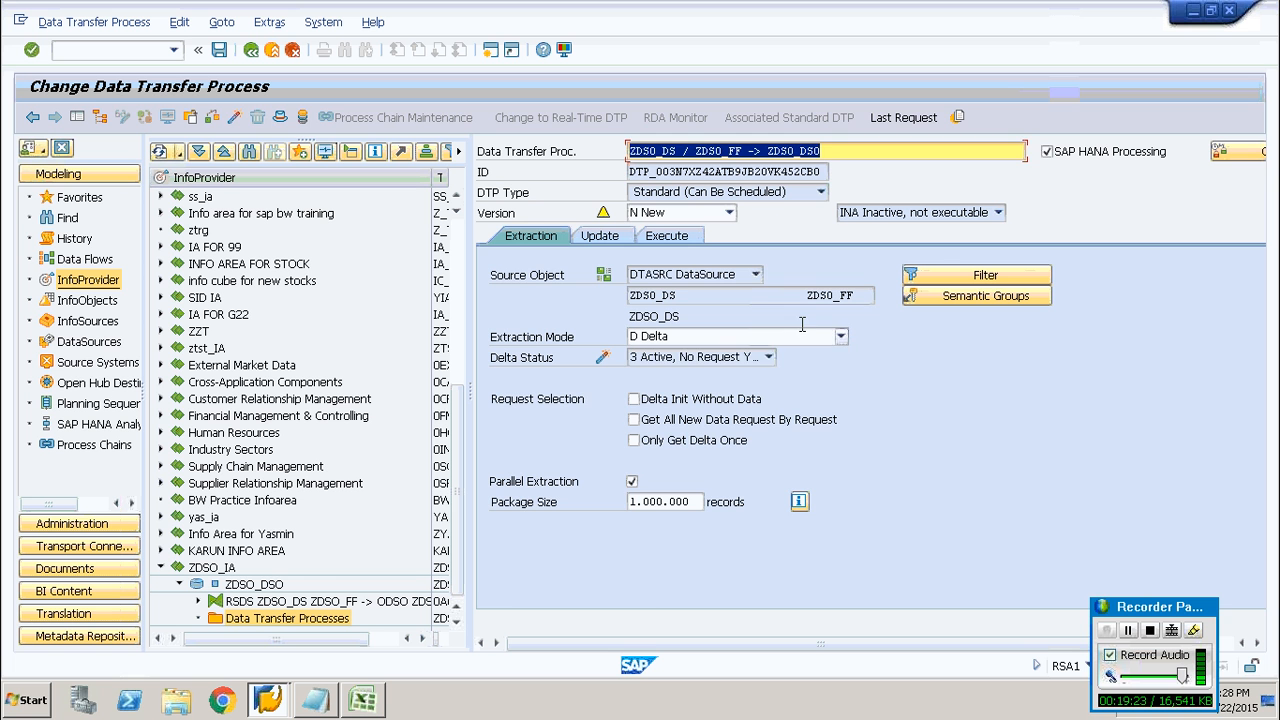
click(840, 336)
click(782, 355)
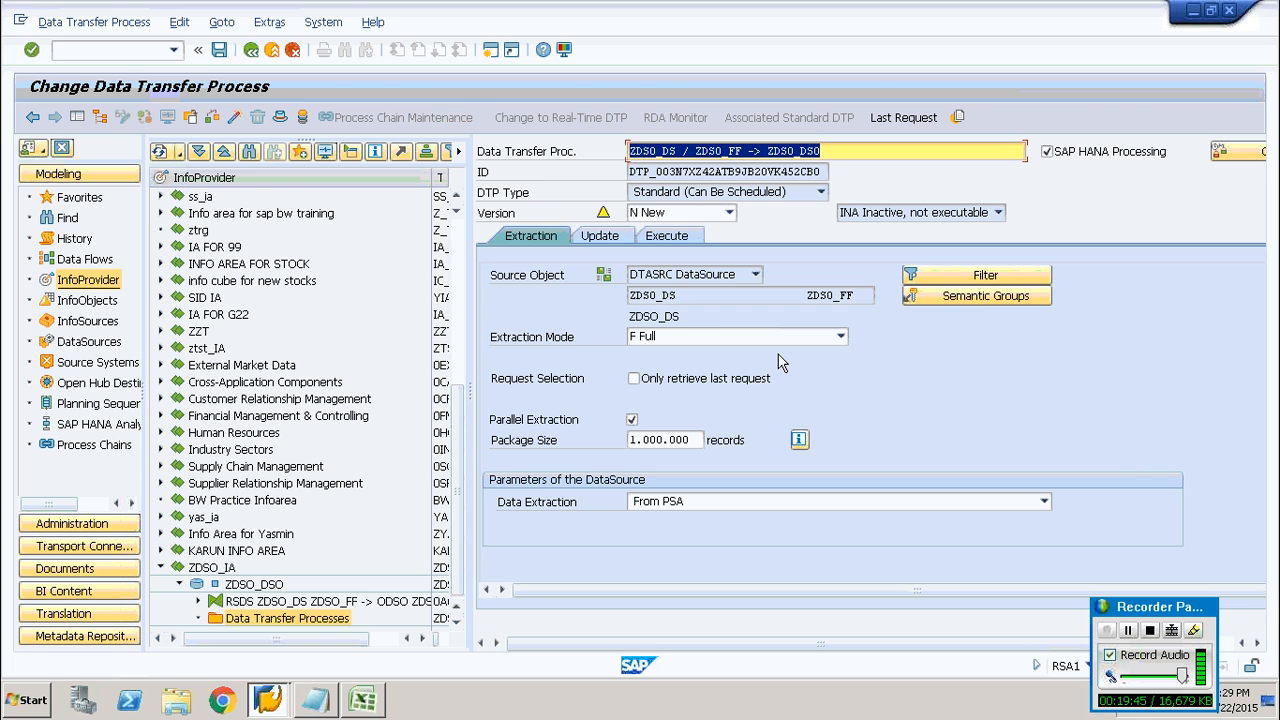
Switch to the InfoCub sheet in Excel to review the first record's key and Noh values, and return to SAP.
click(362, 700)
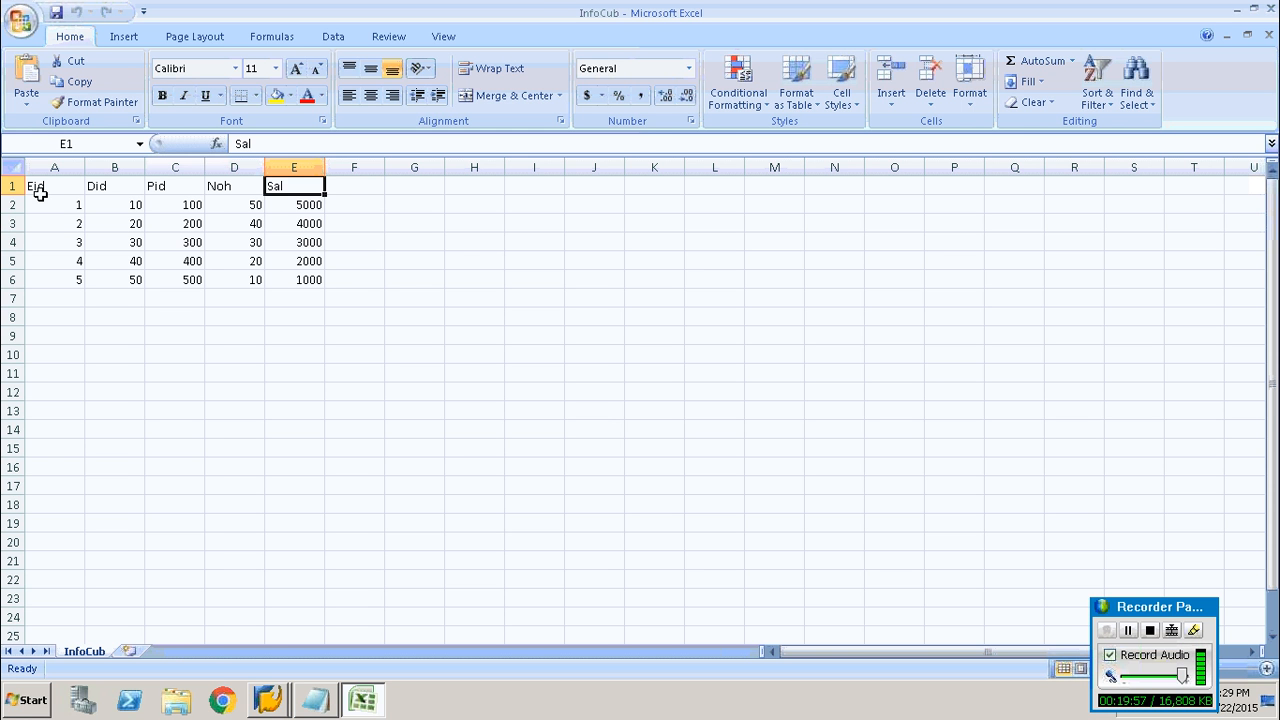
click(70, 207)
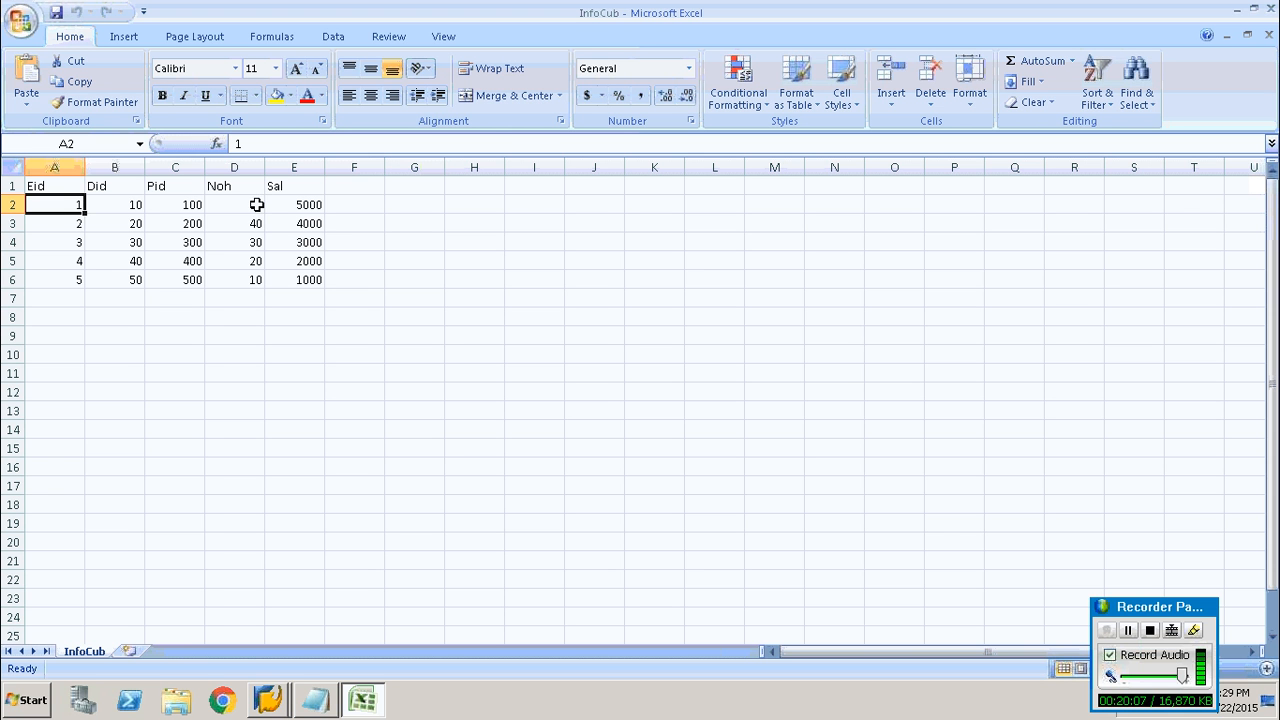
click(256, 204)
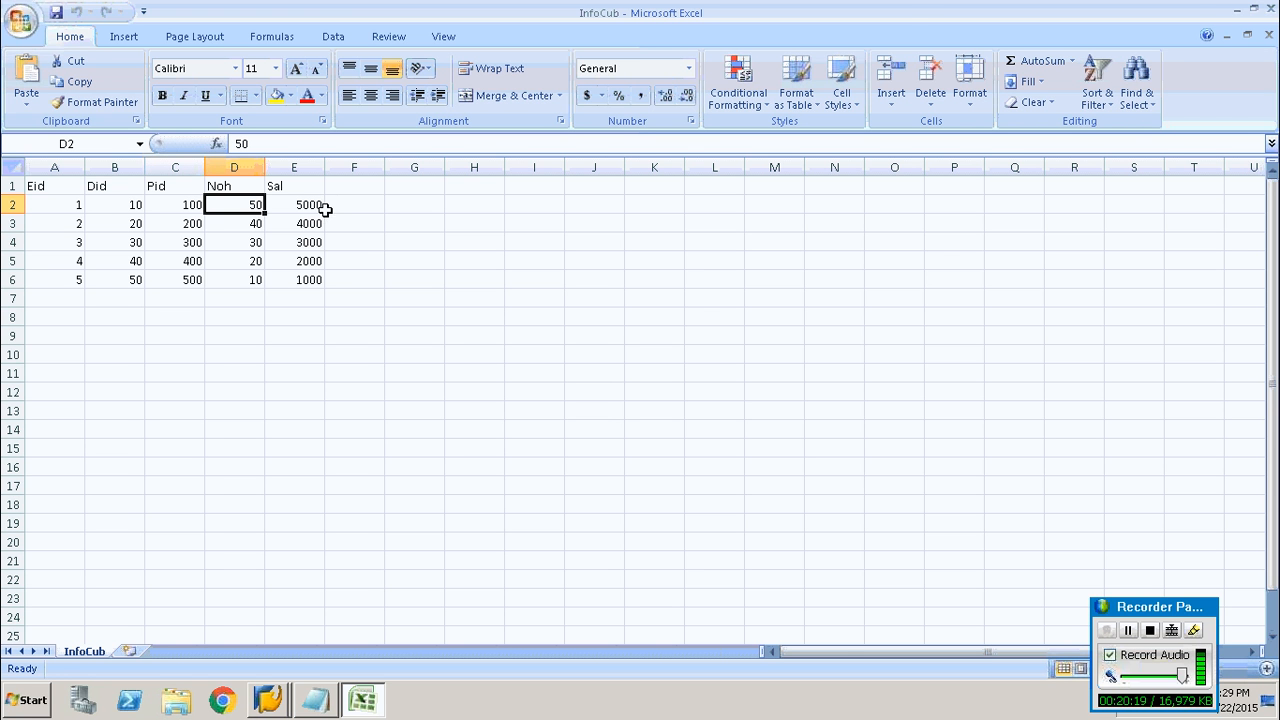
click(1240, 16)
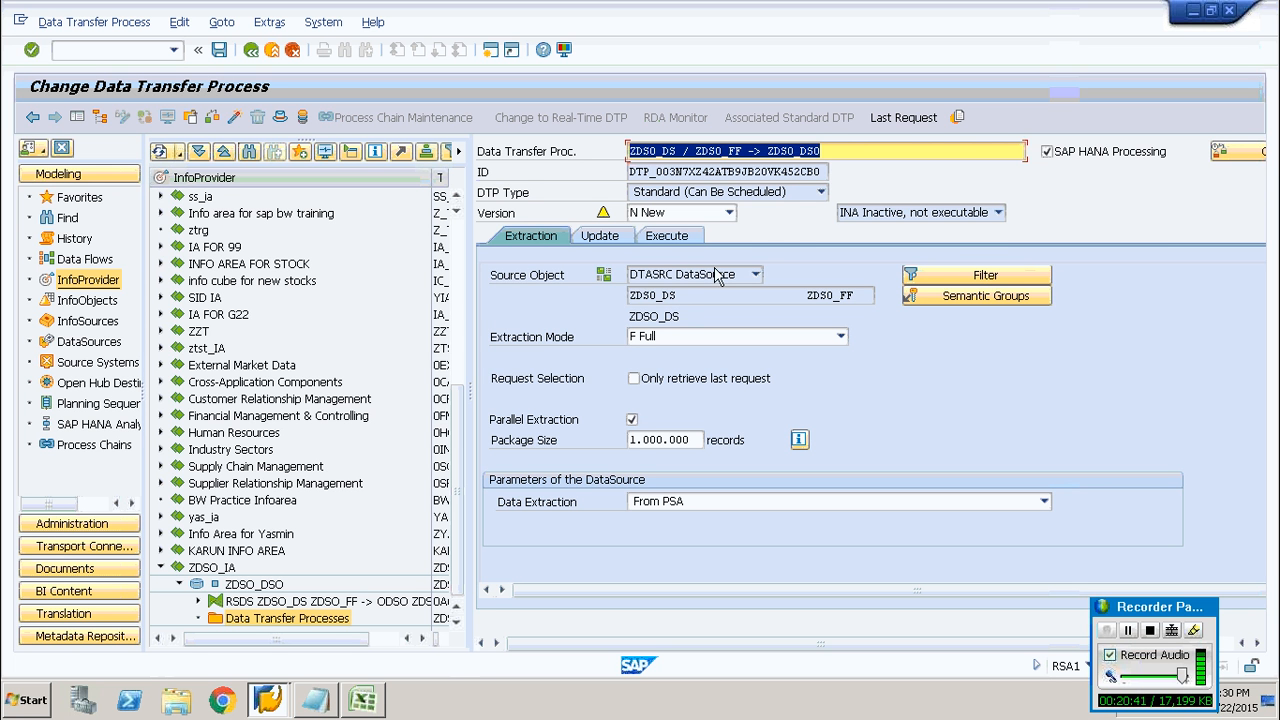
Set the data transfer process's error handling to "Request Green, Write Error Stack, Update Valid Records", accepting the SAP HANA processing notice.
click(592, 245)
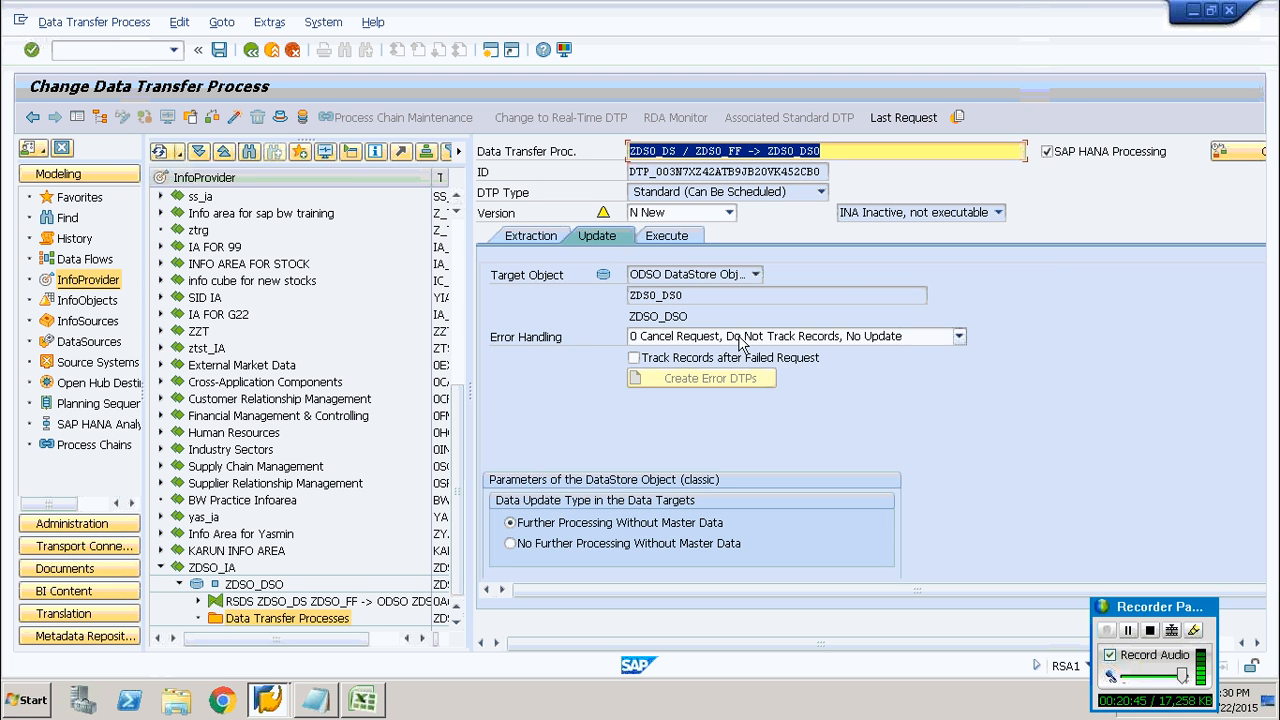
click(741, 343)
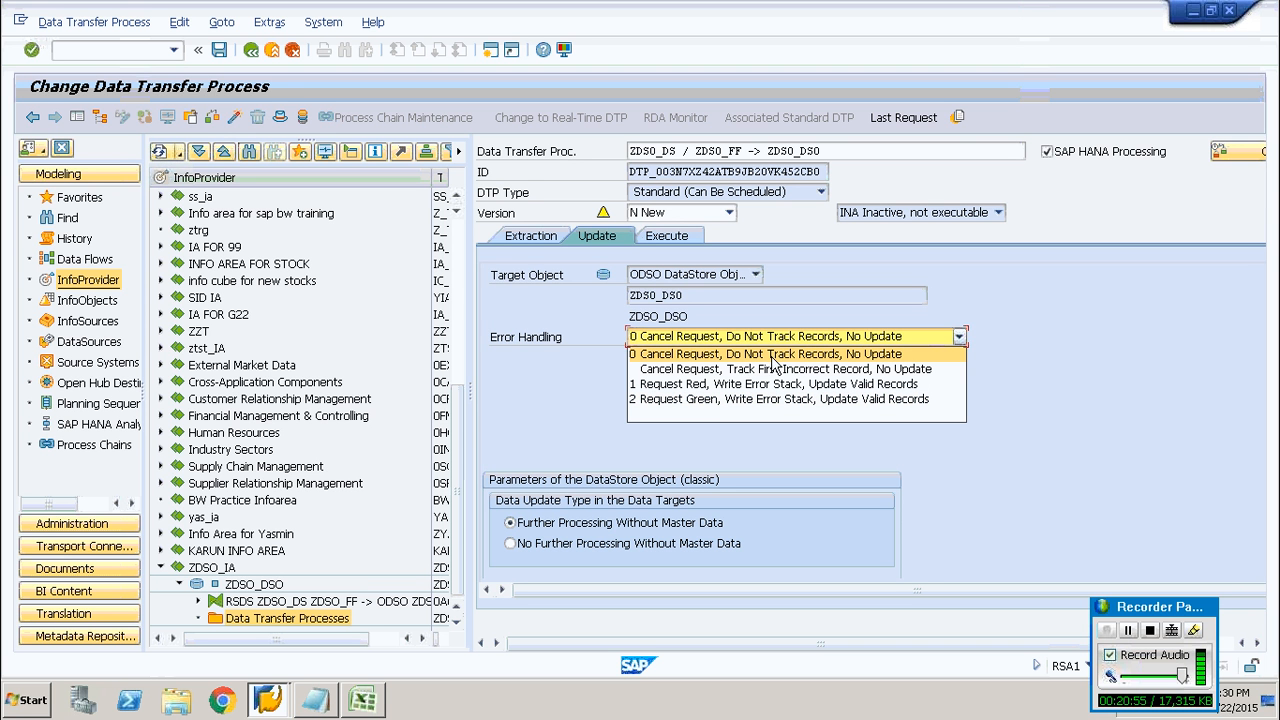
click(735, 399)
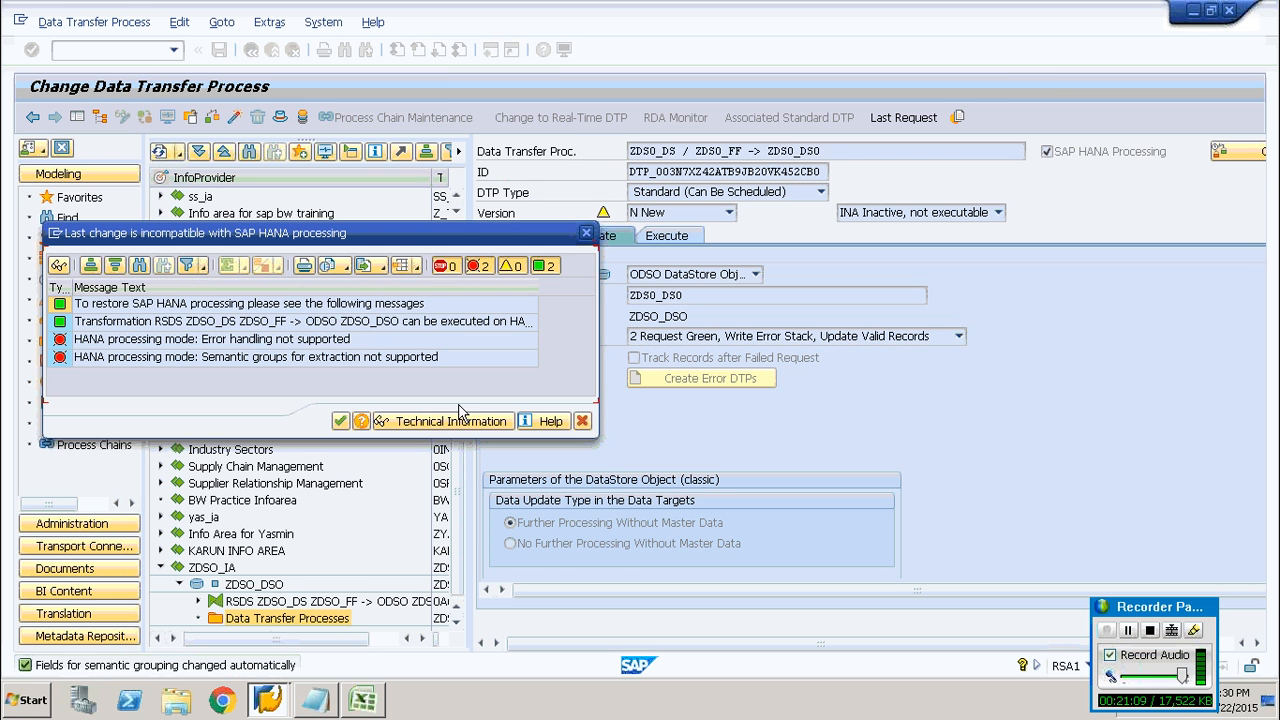
click(340, 424)
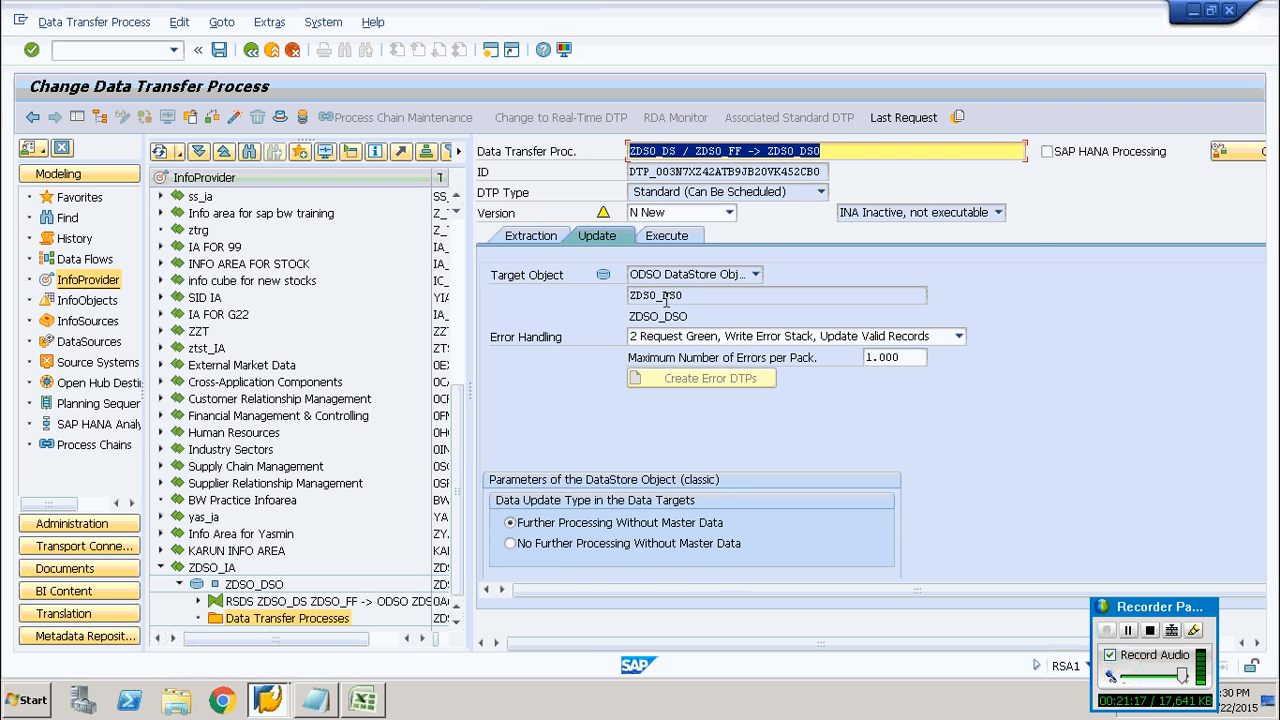
Open the execution settings of the data transfer process and activate it, continuing past the consistency check.
click(664, 238)
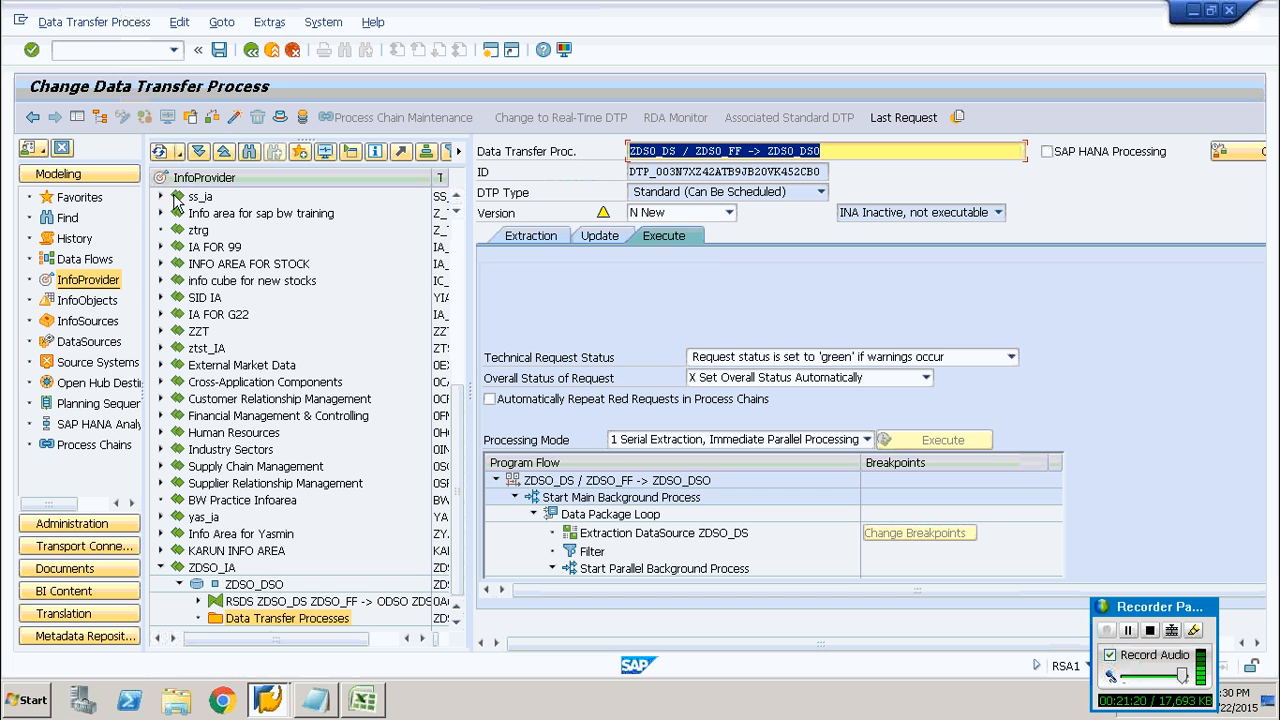
click(234, 118)
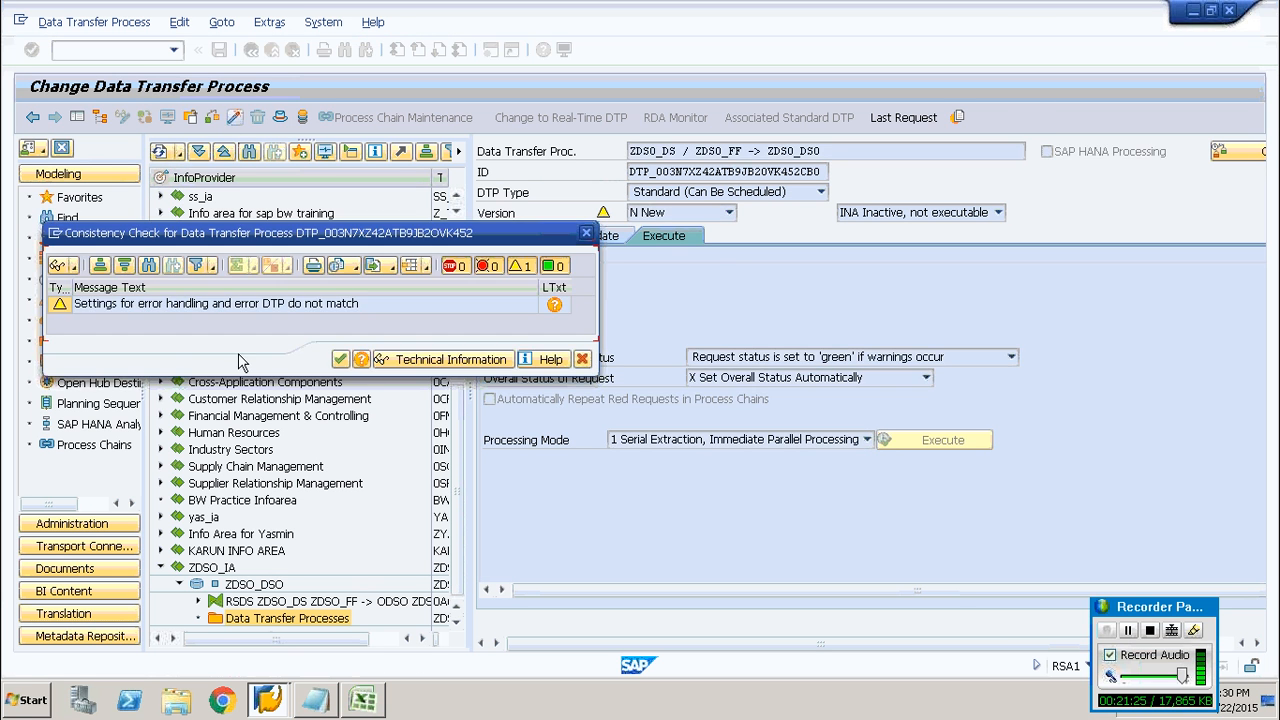
click(340, 359)
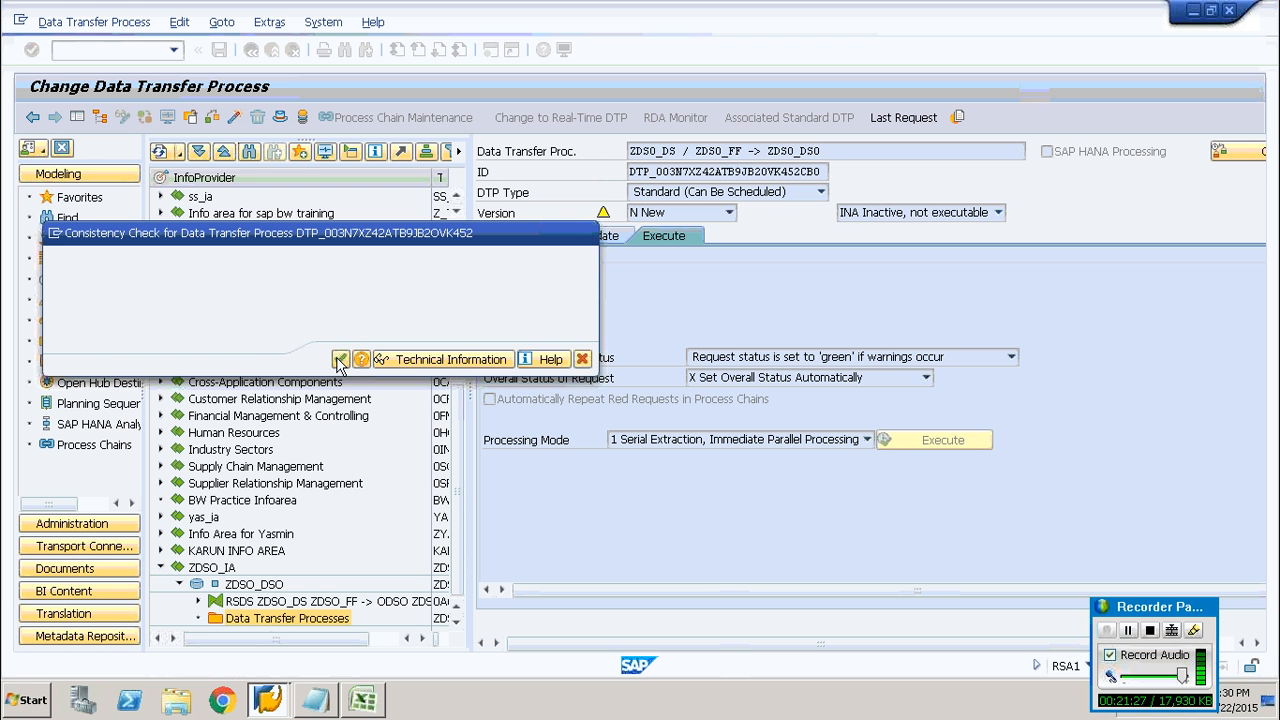
Execute the data transfer process, closing the blocked-content notice, view the load request's details in the monitor, and return.
click(940, 447)
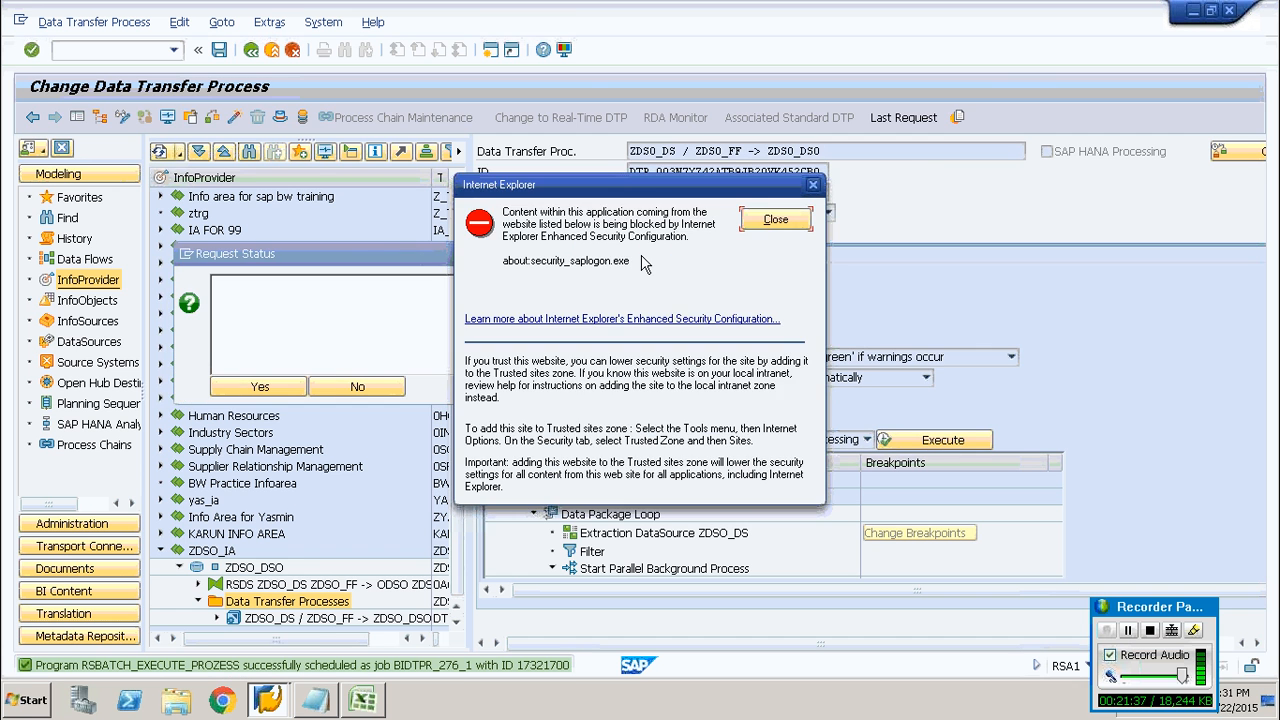
click(776, 220)
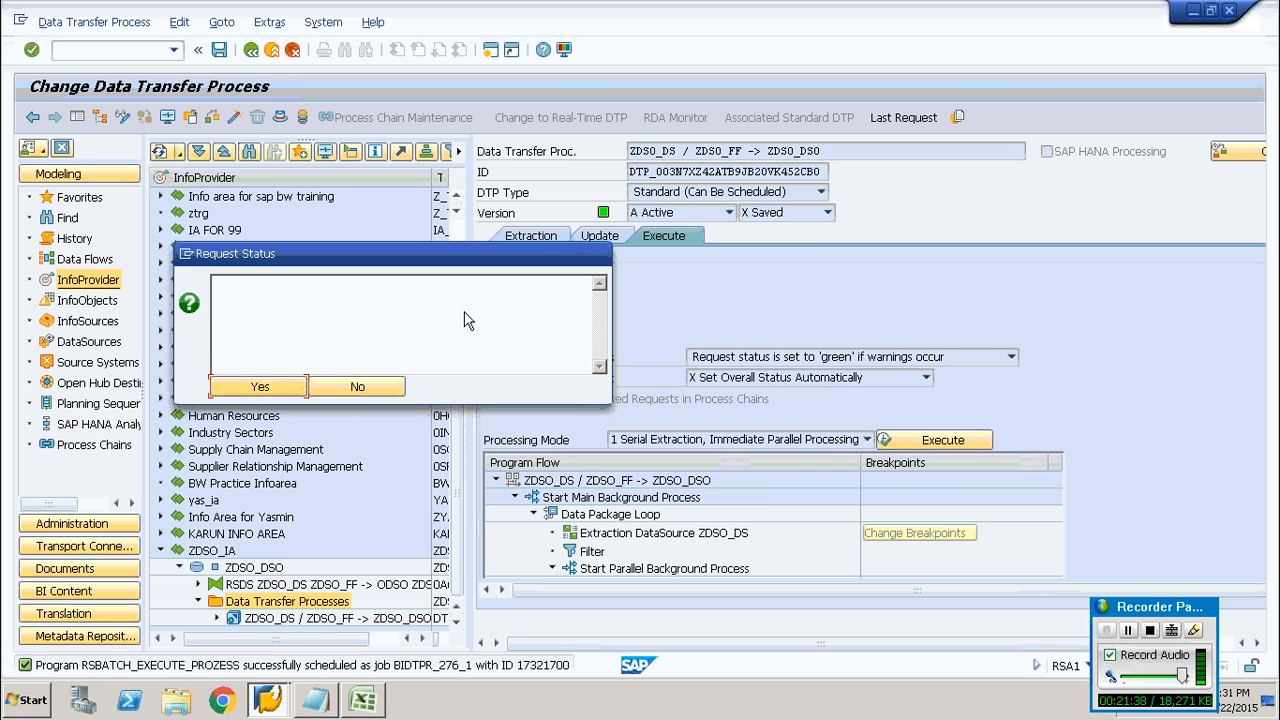
click(258, 388)
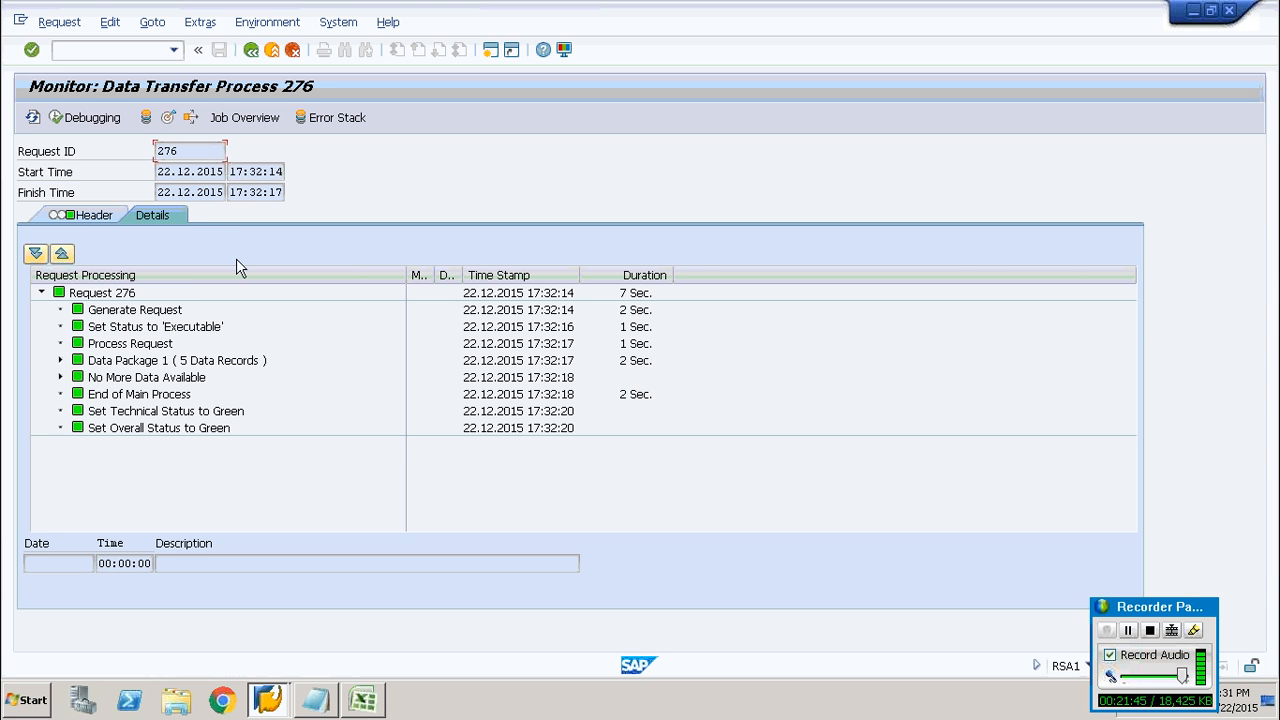
click(249, 54)
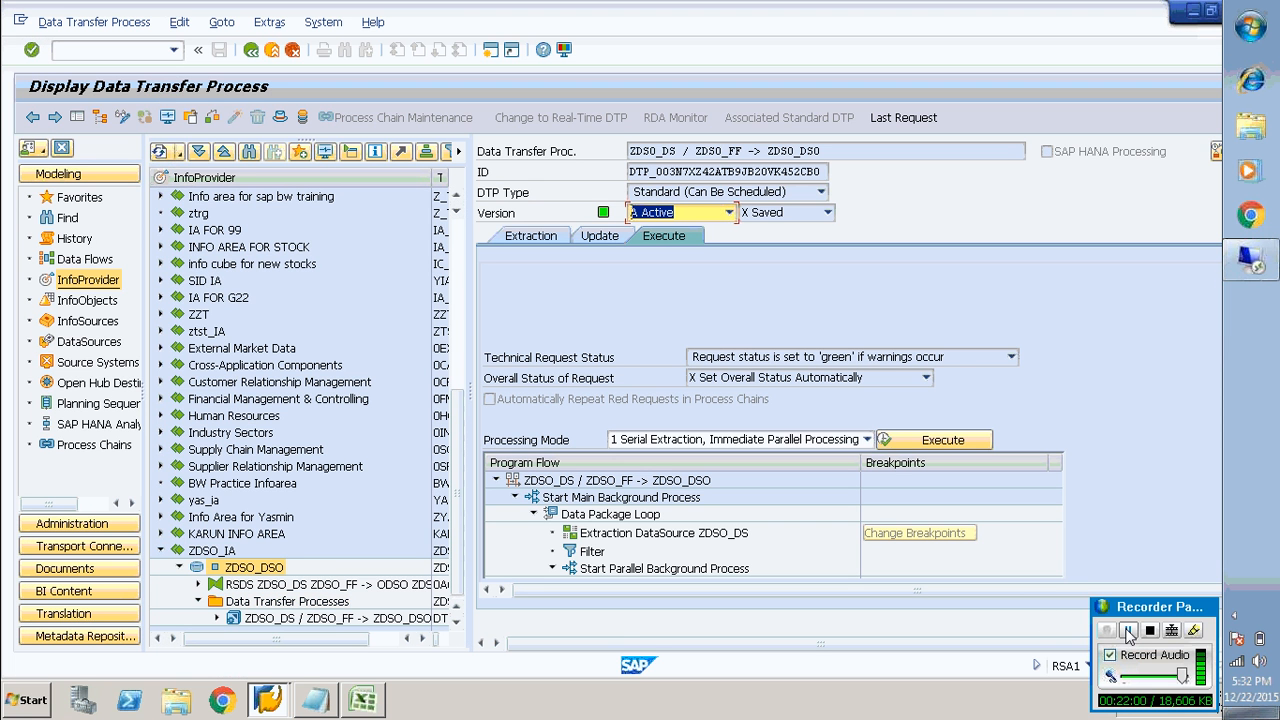
Open the management view of DataStore object ZDSO_DSO and check the number of entries in its active data table.
right_click(222, 568)
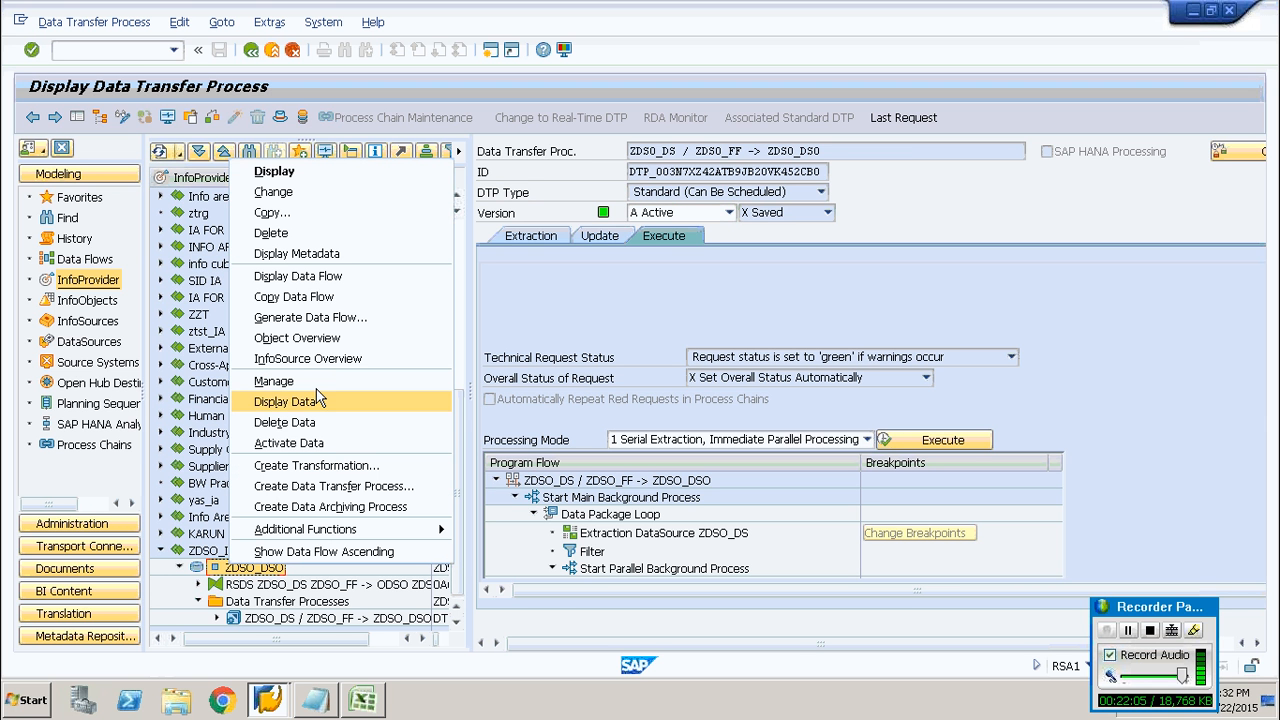
click(318, 383)
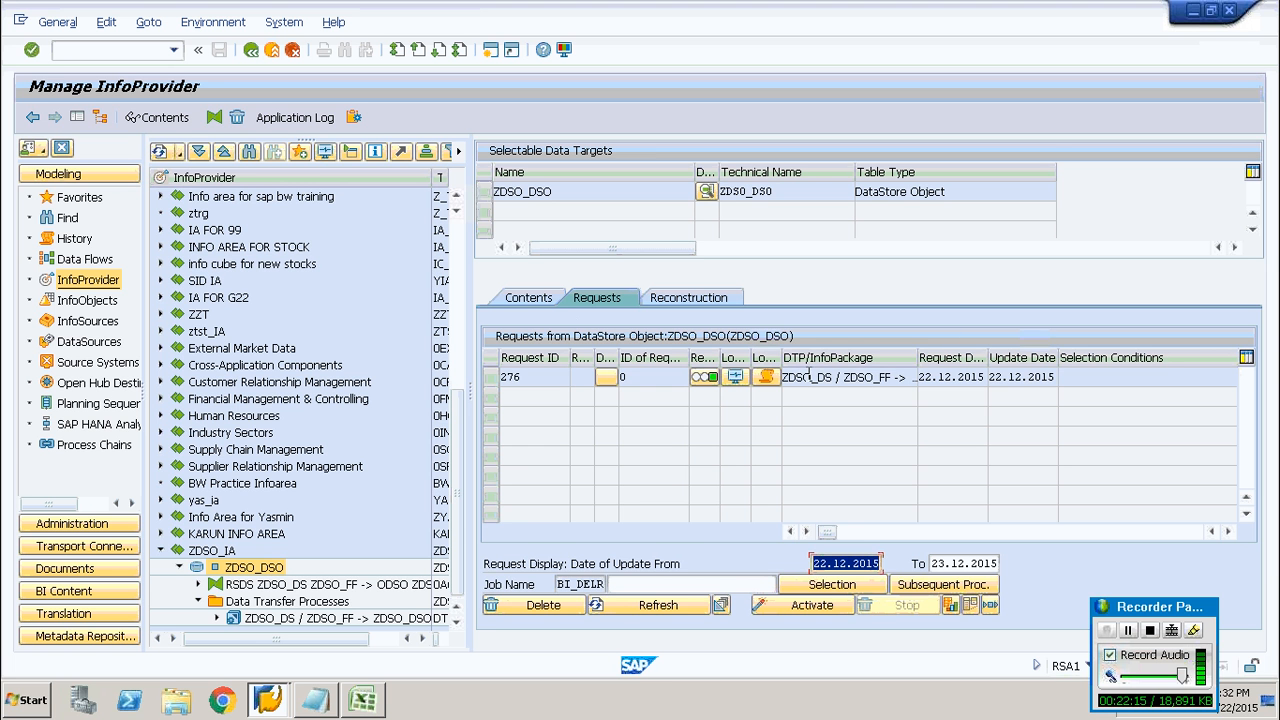
click(530, 300)
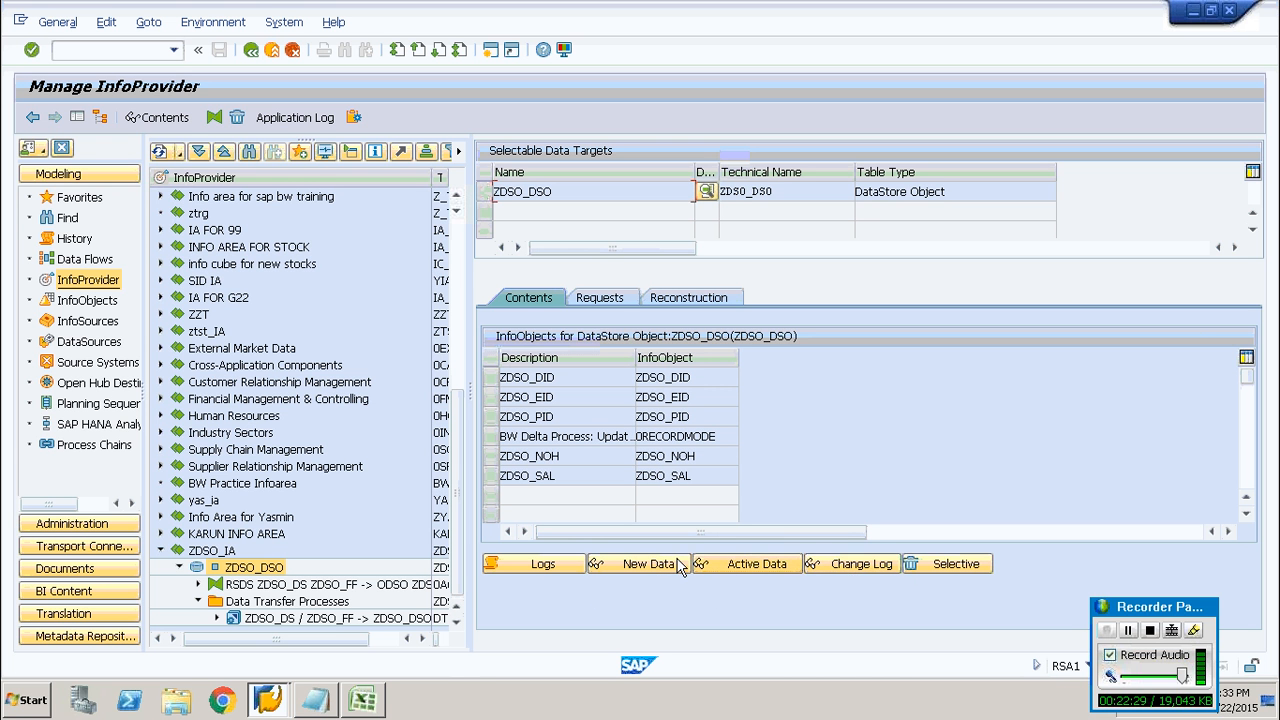
click(762, 568)
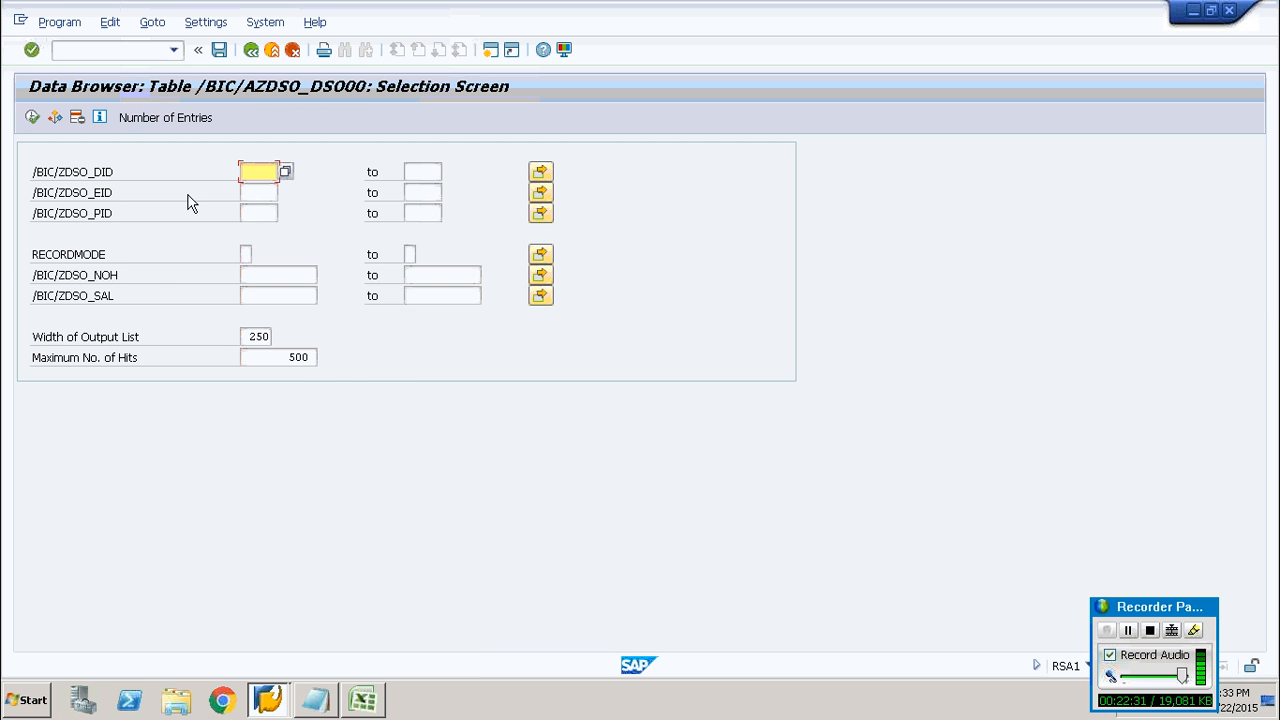
click(172, 119)
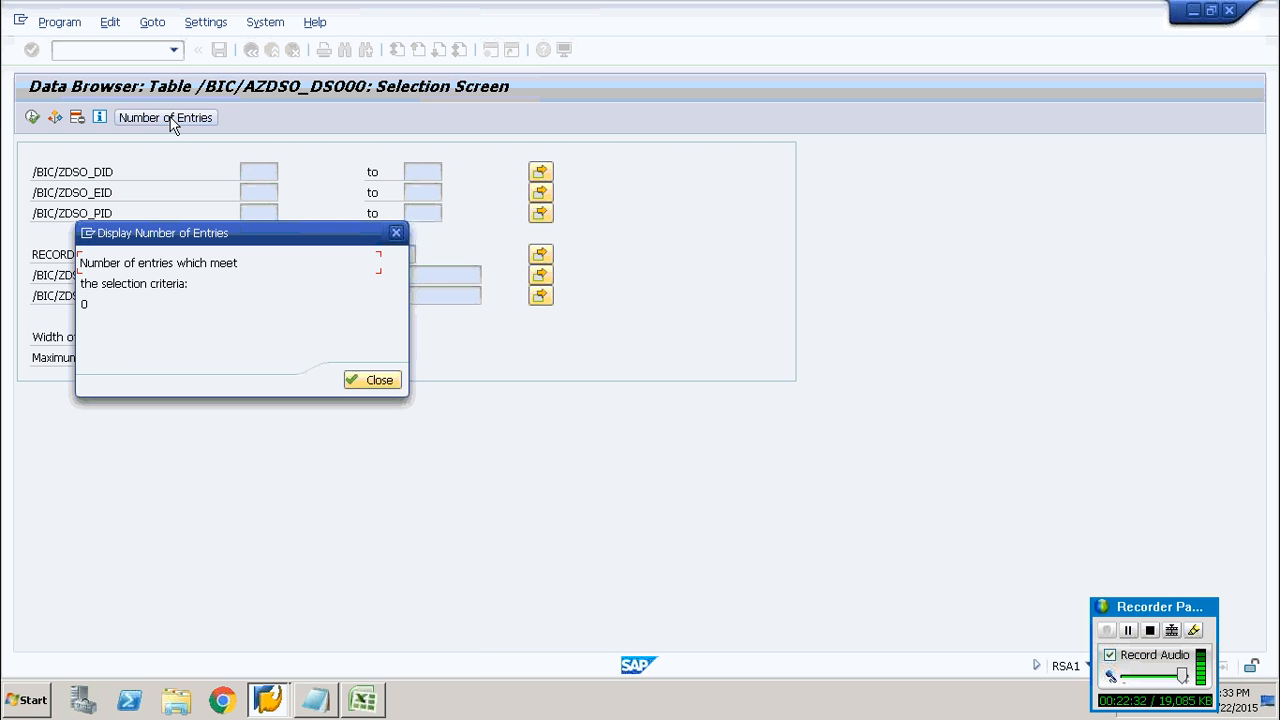
click(373, 381)
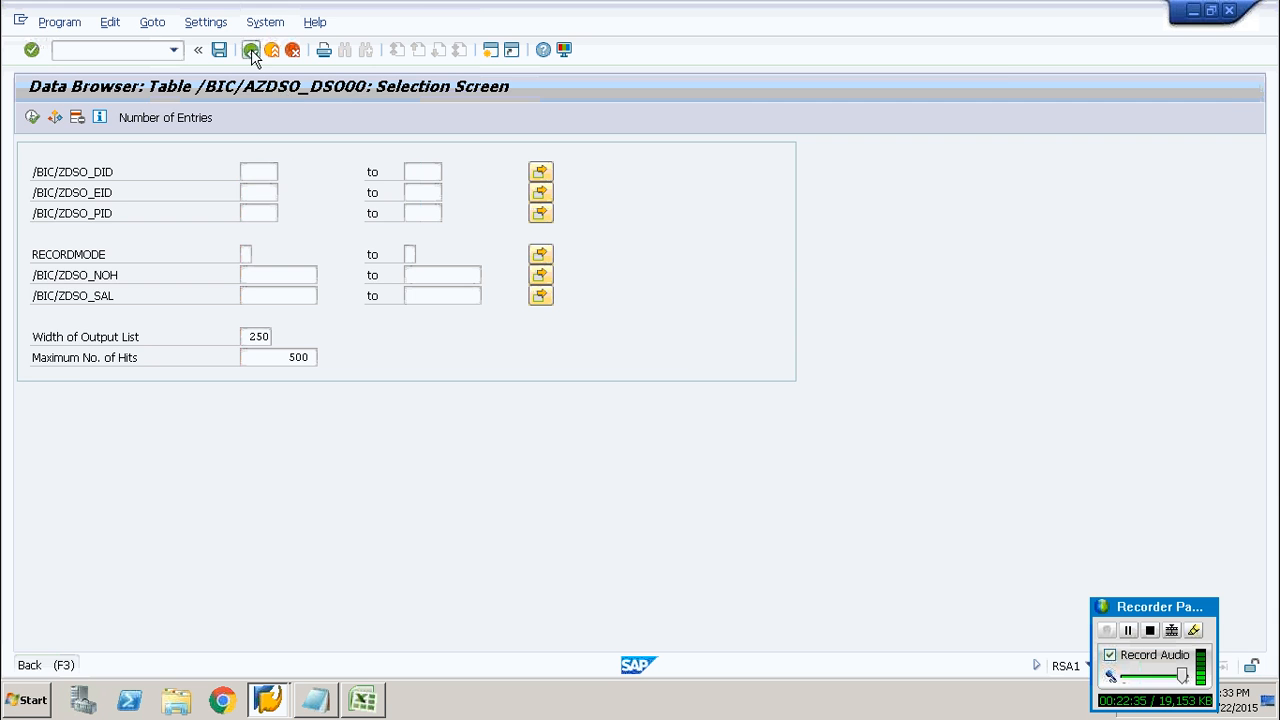
click(251, 49)
Open the change log table of ZDSO_DSO in the data browser.
click(874, 562)
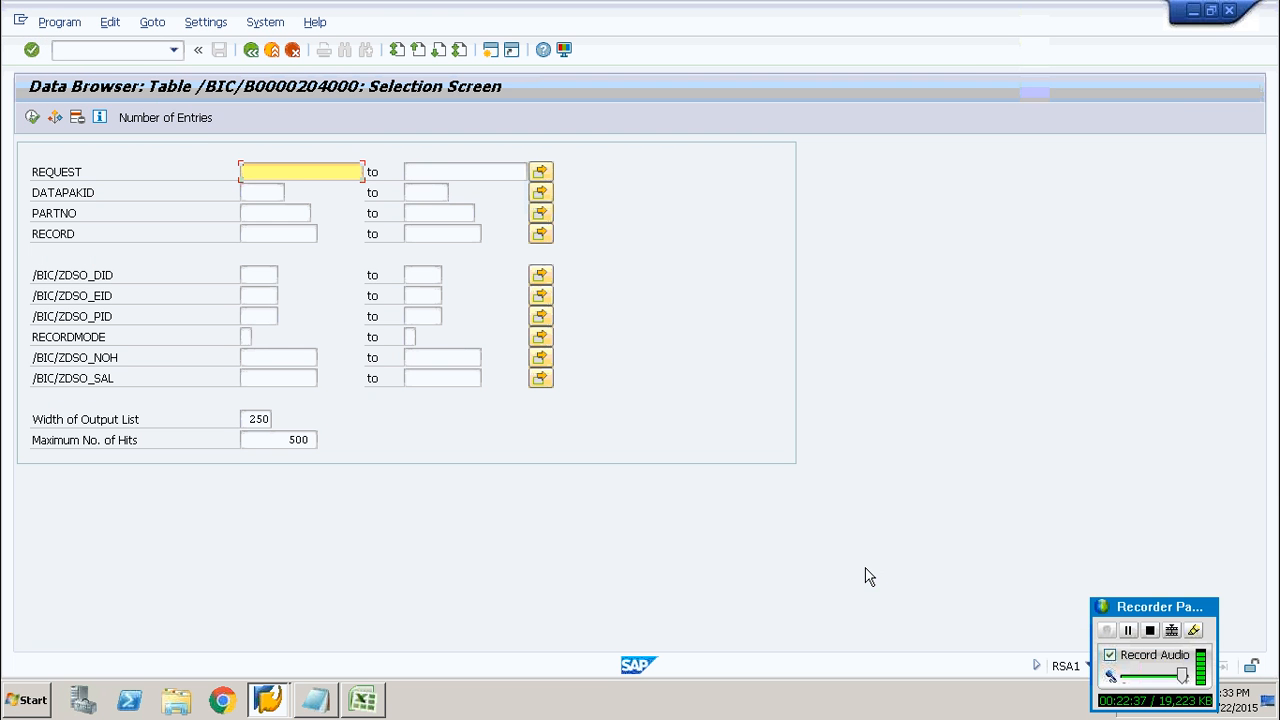
click(185, 119)
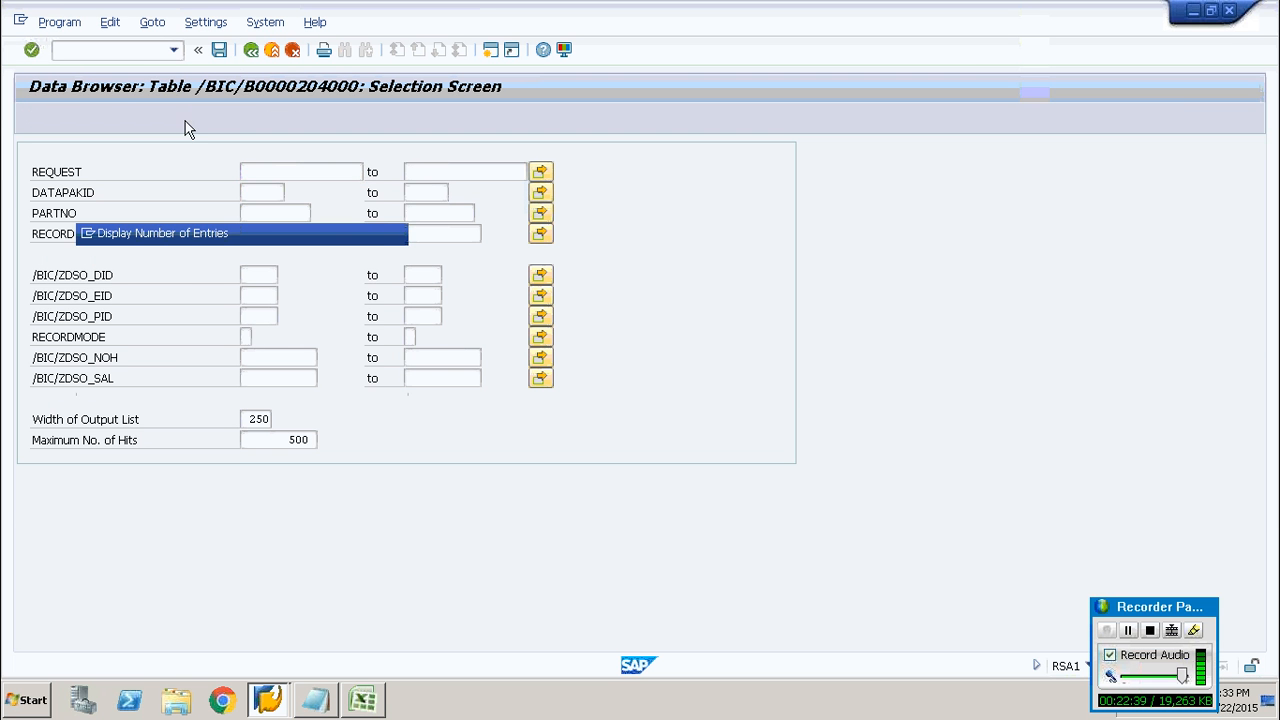
click(354, 382)
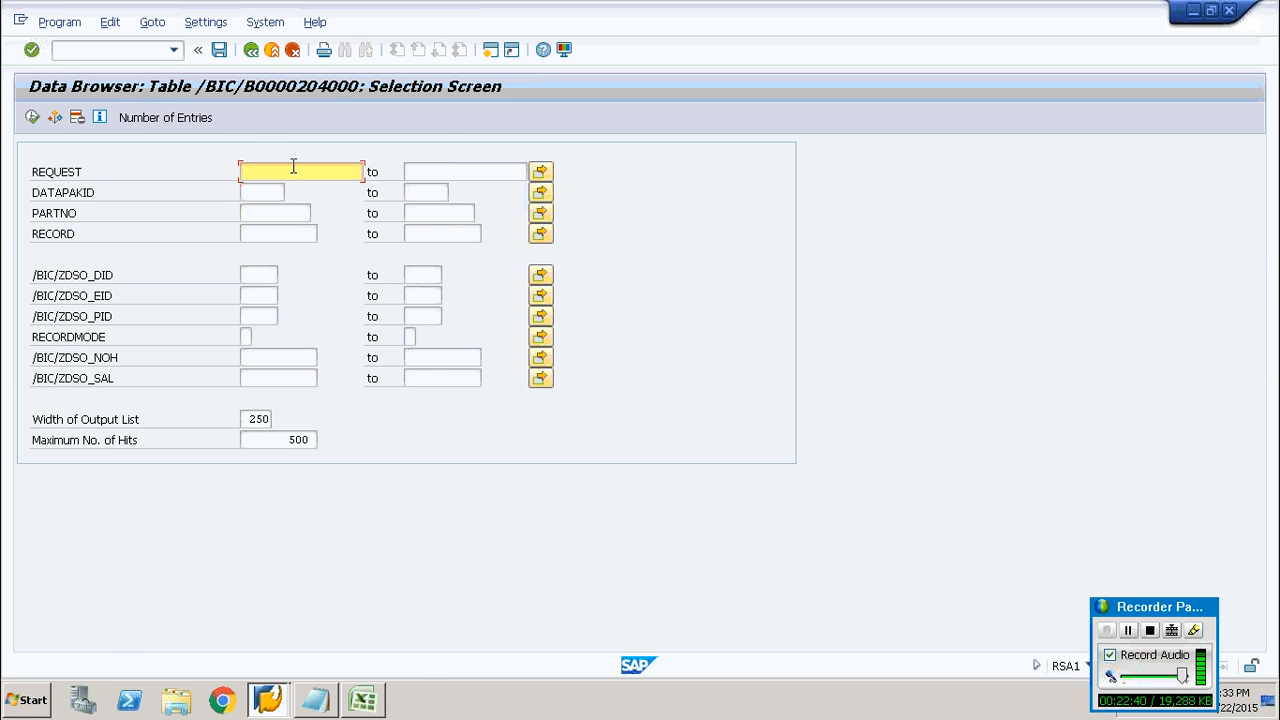
click(251, 49)
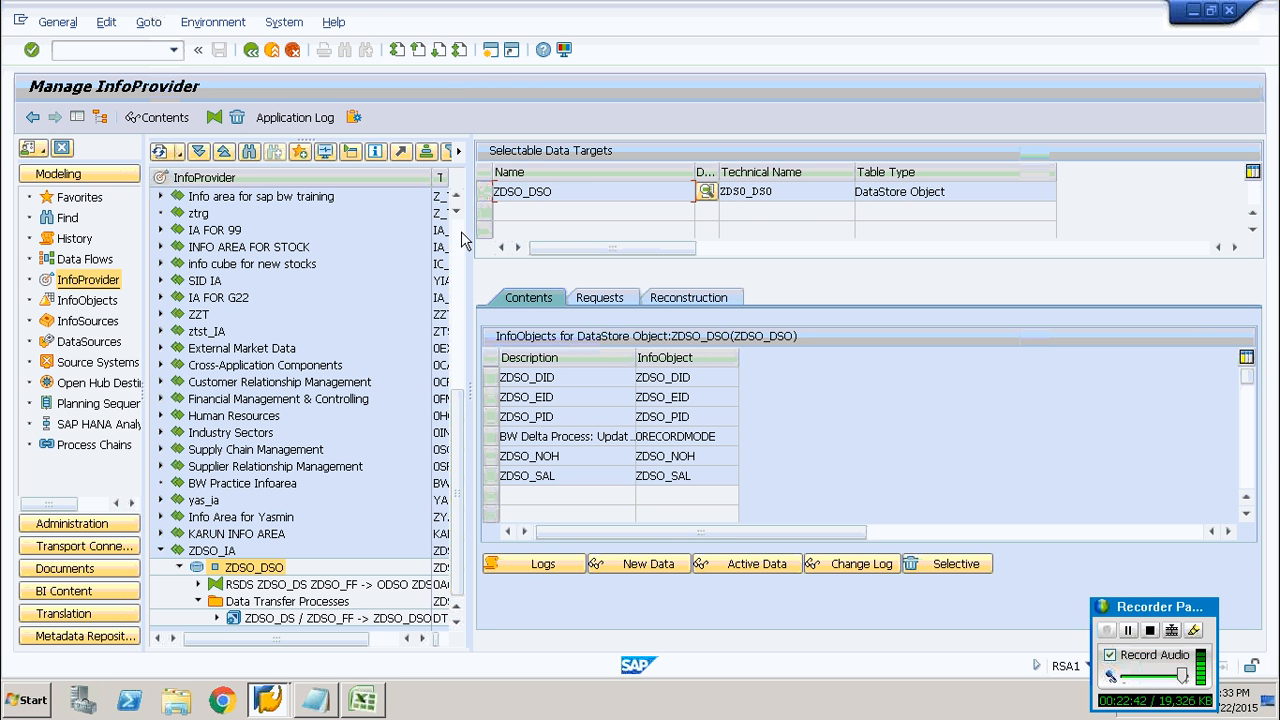
Check the entry count and list the records of ZDSO_DSO's new data table, returning to InfoProvider management.
click(647, 566)
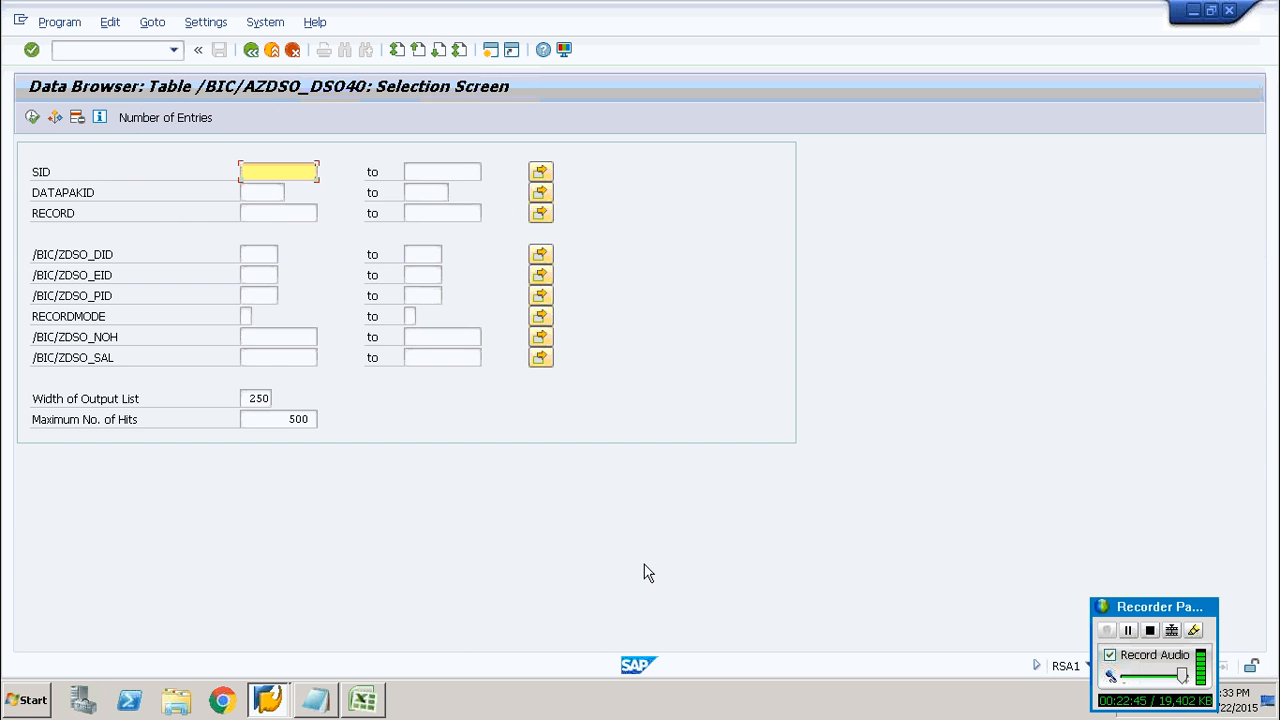
click(156, 122)
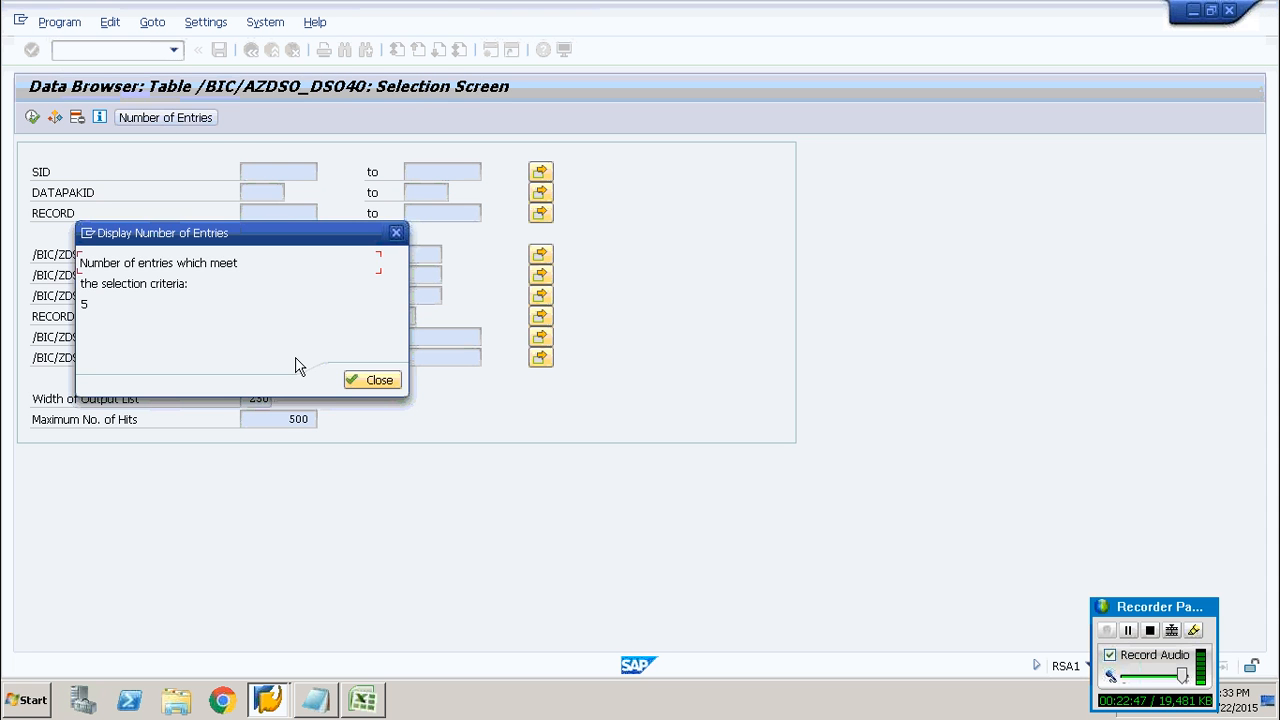
click(361, 385)
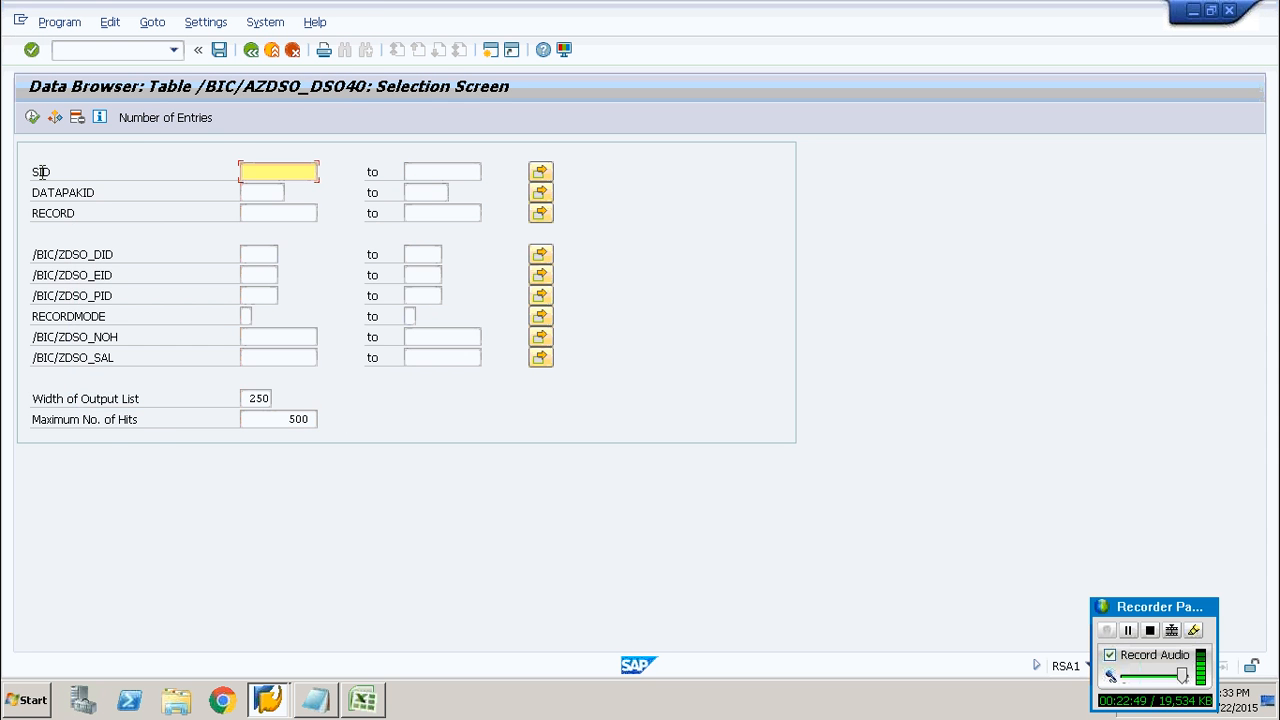
click(32, 118)
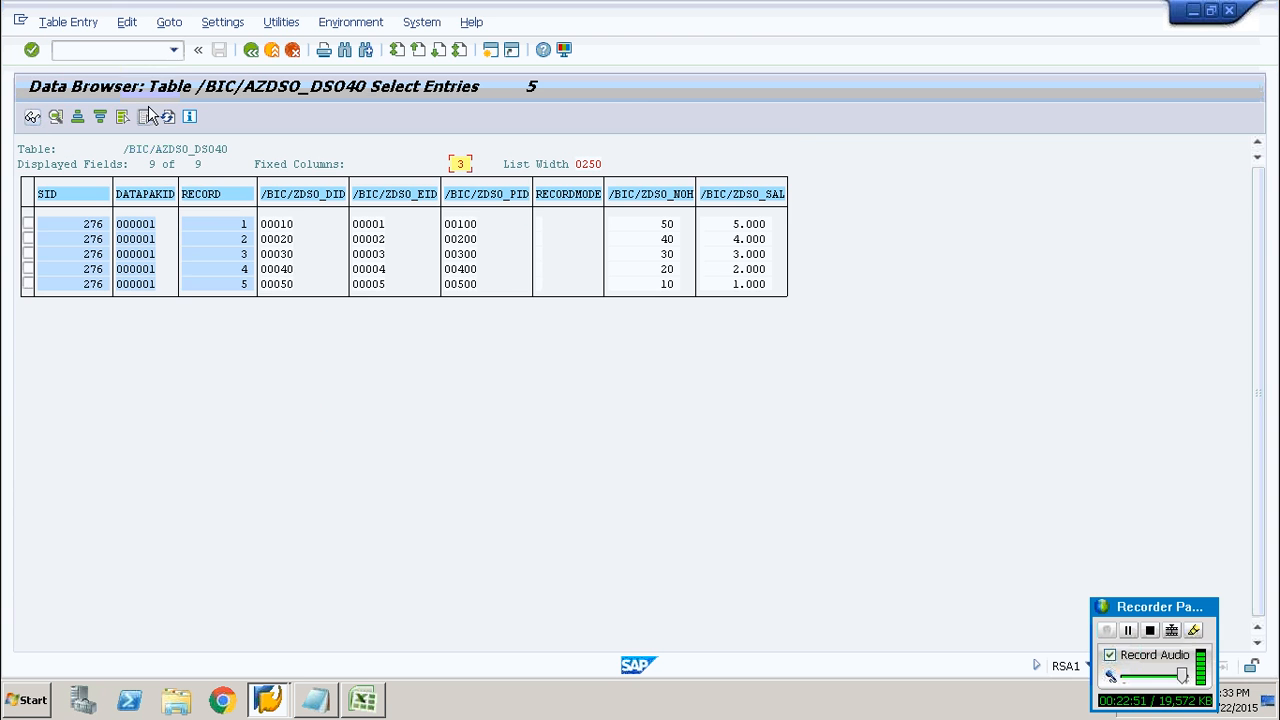
click(251, 50)
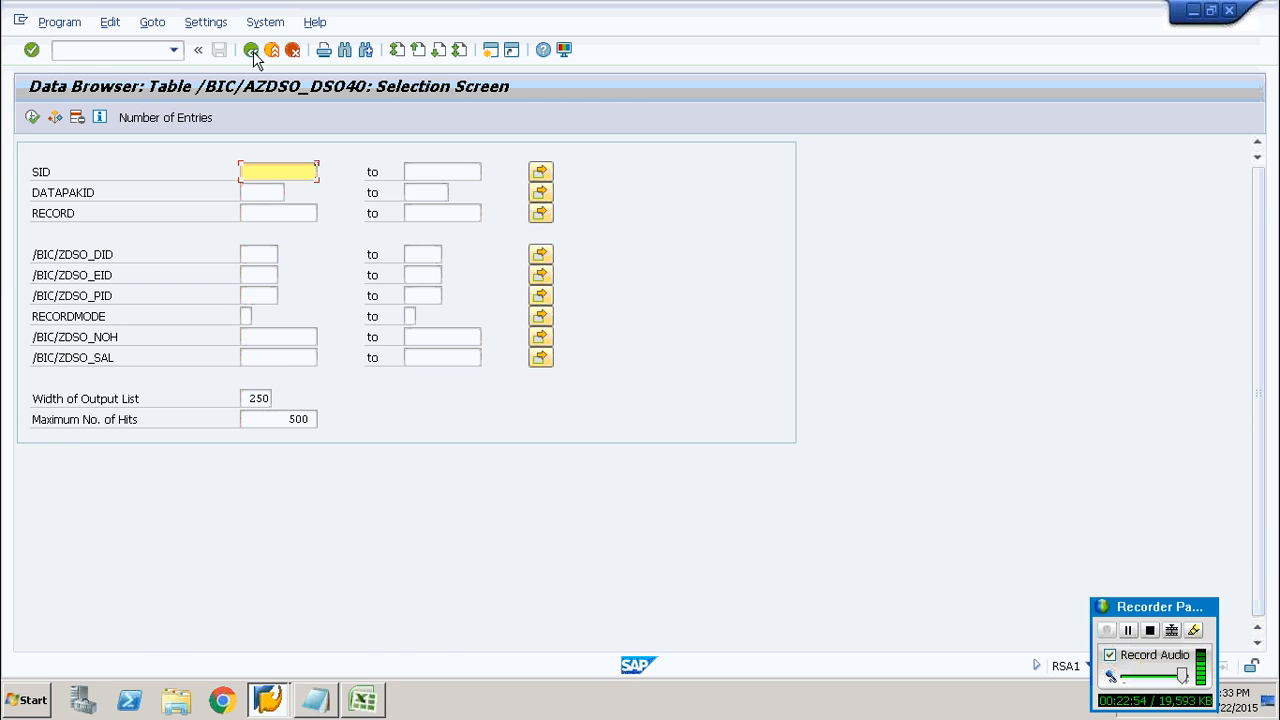
click(251, 50)
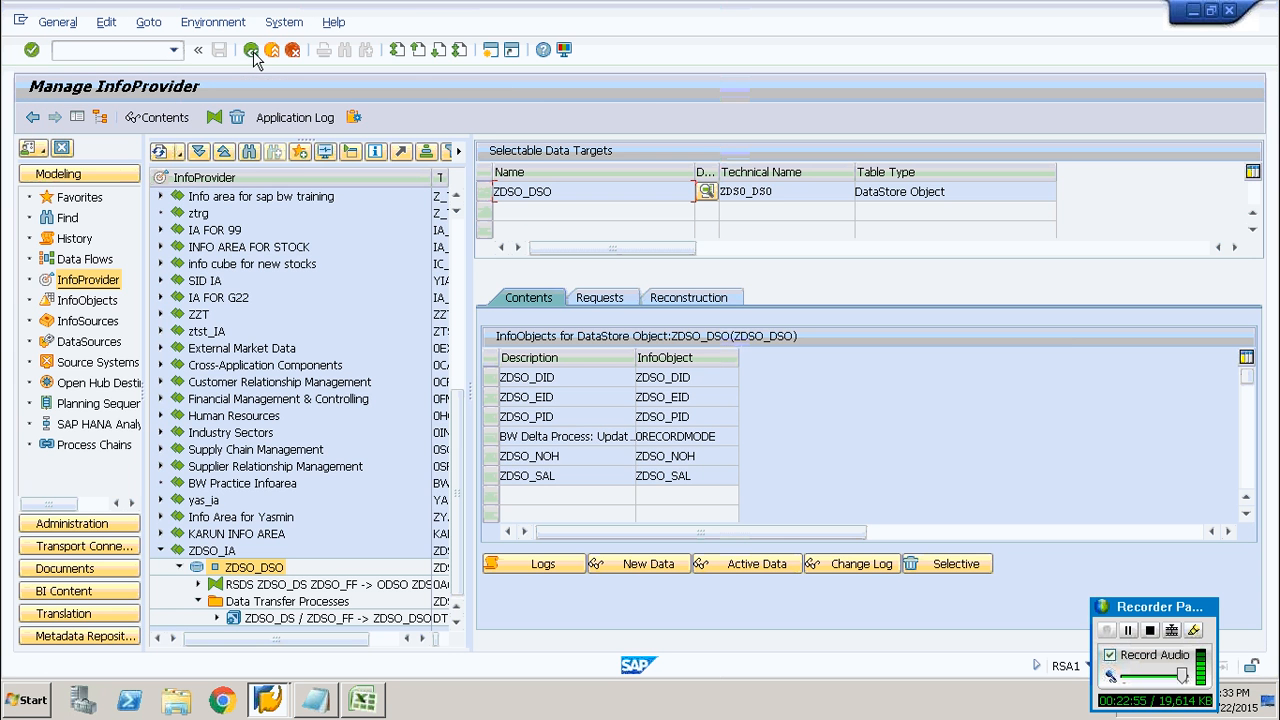
Start the activation of request 276 in the DataStore object ZDSO_DSO.
click(620, 300)
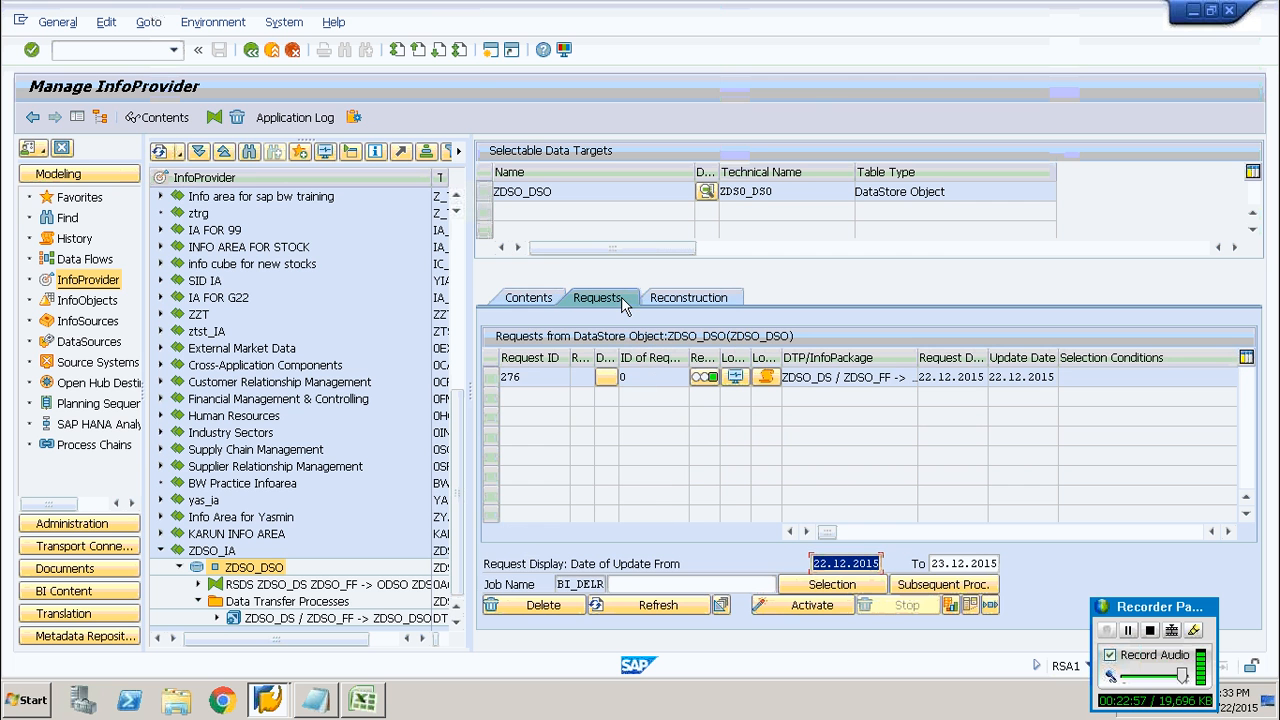
click(797, 610)
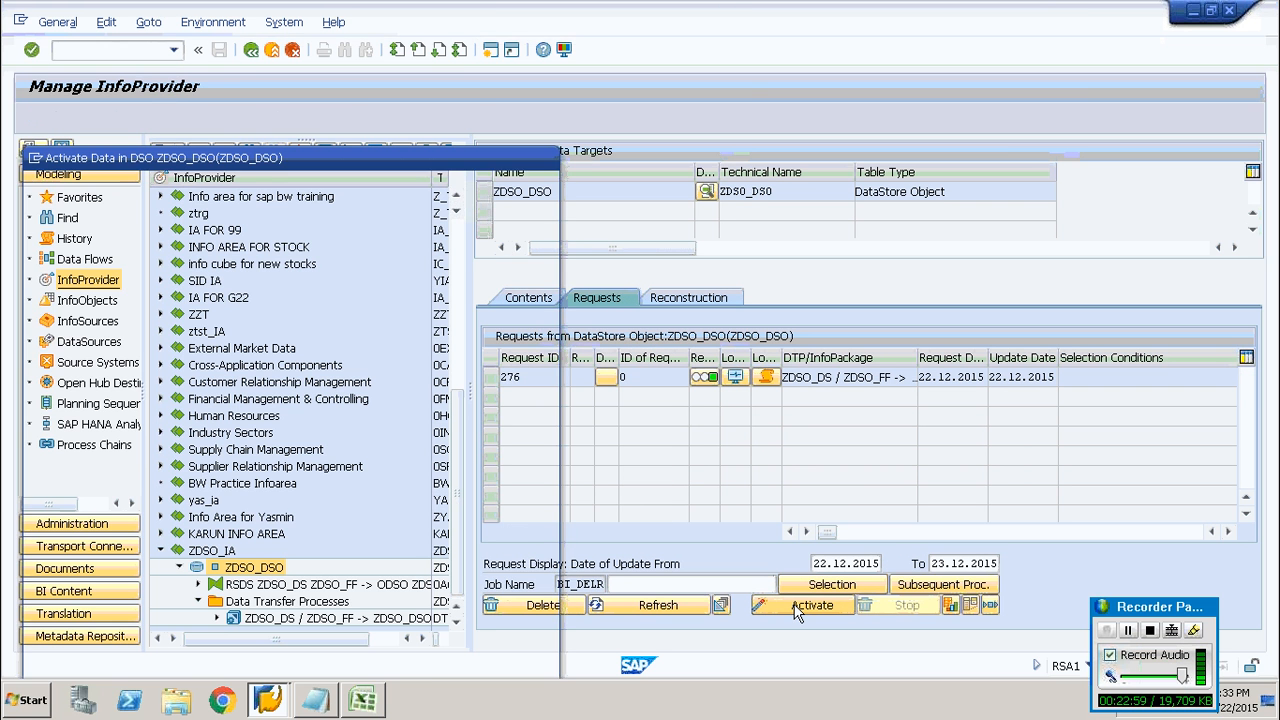
click(40, 228)
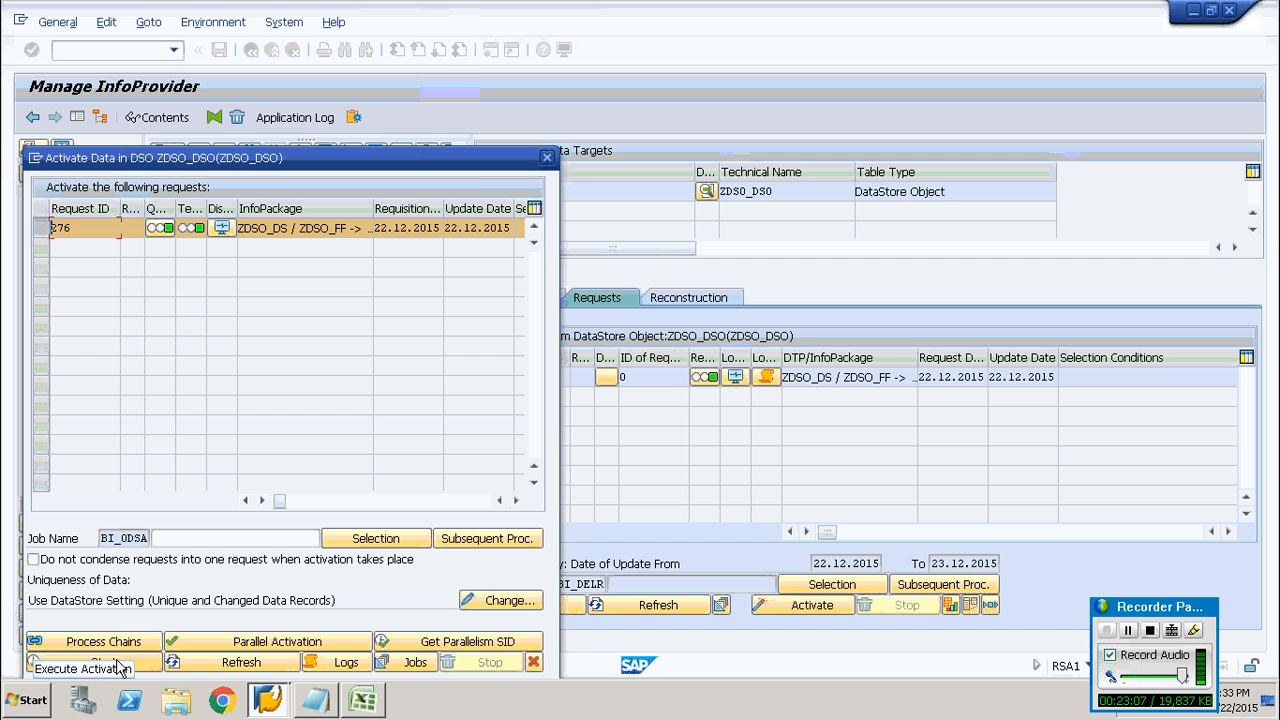
click(147, 665)
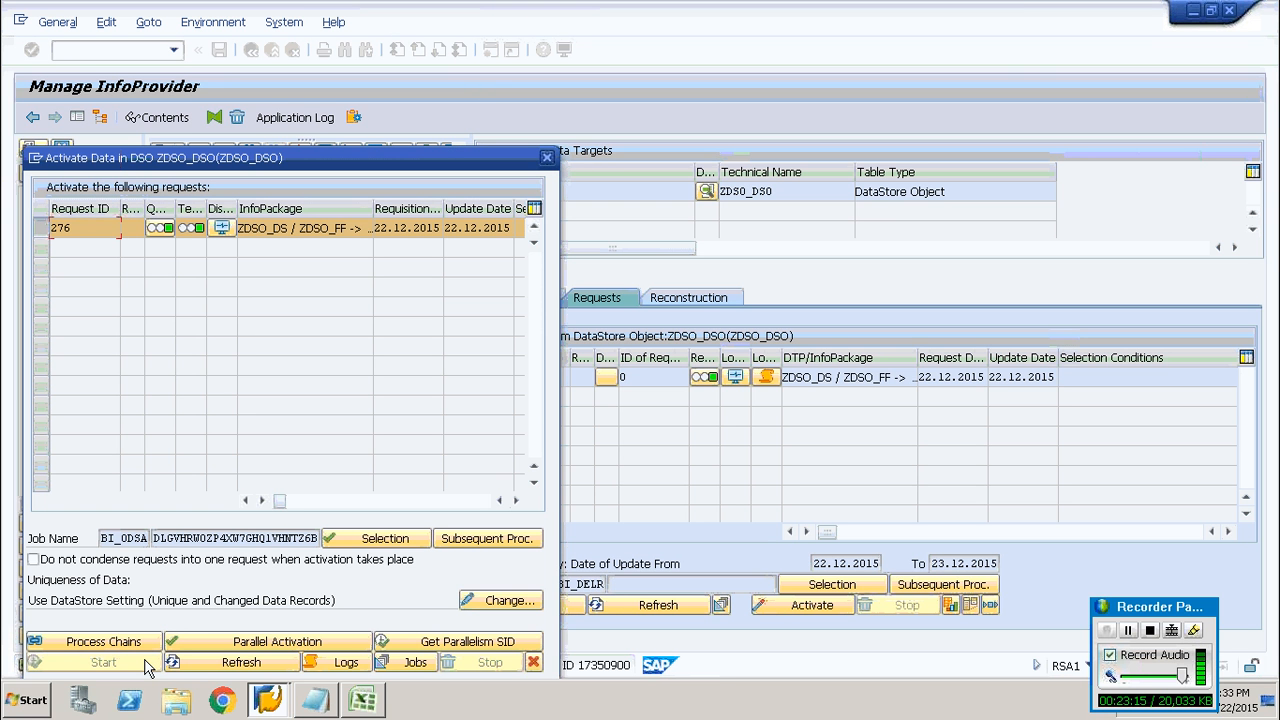
Refresh the activation status of request 276 until processing finishes, and close the activation dialog.
click(278, 663)
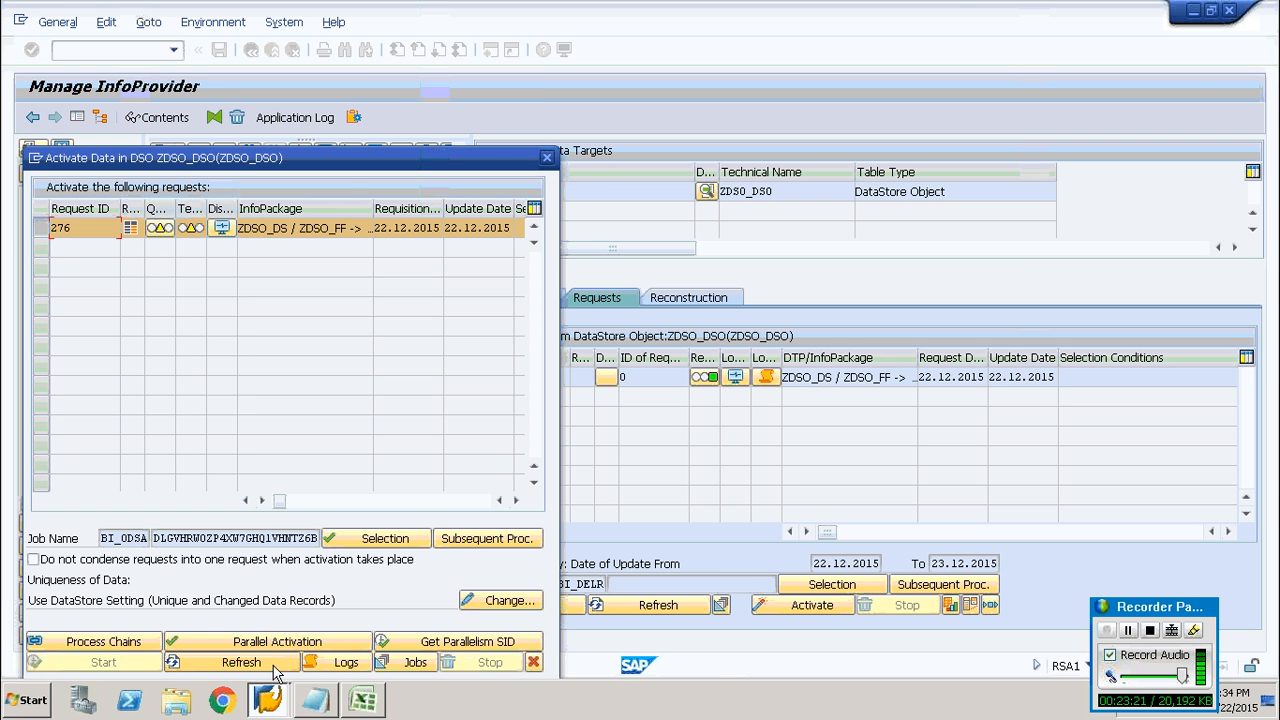
click(268, 664)
click(268, 666)
click(268, 665)
click(268, 666)
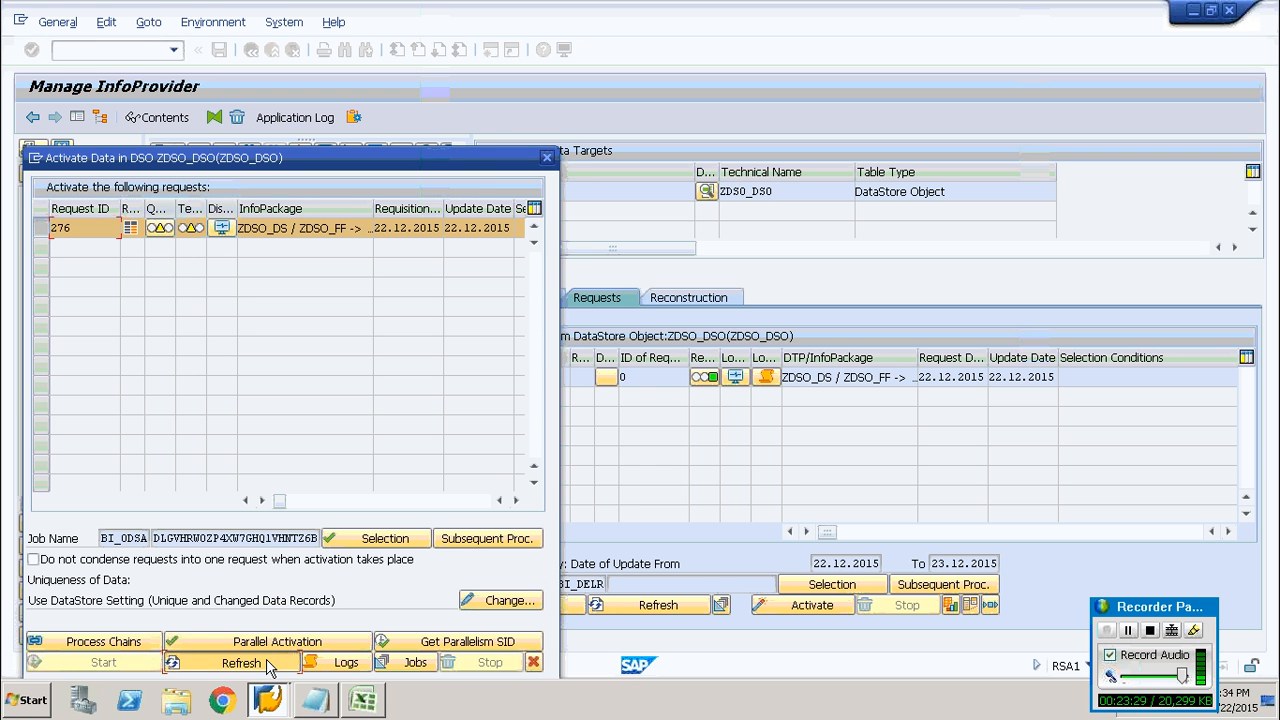
click(241, 662)
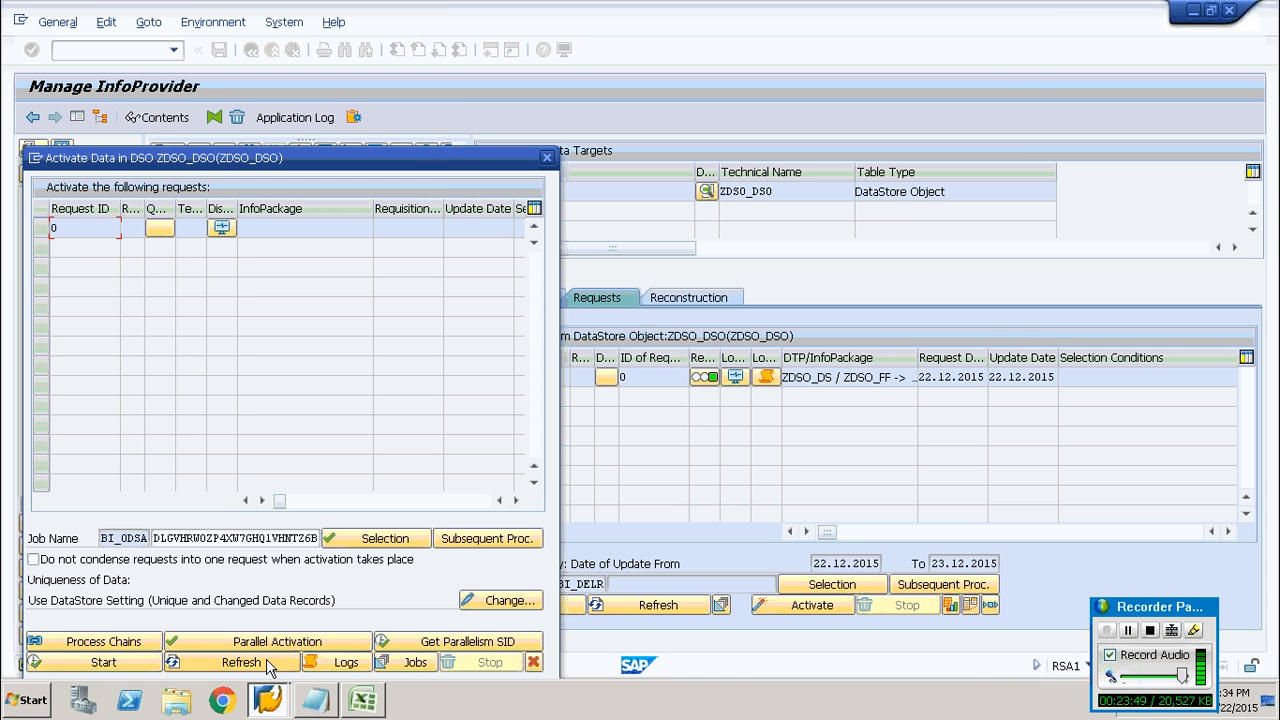
click(548, 157)
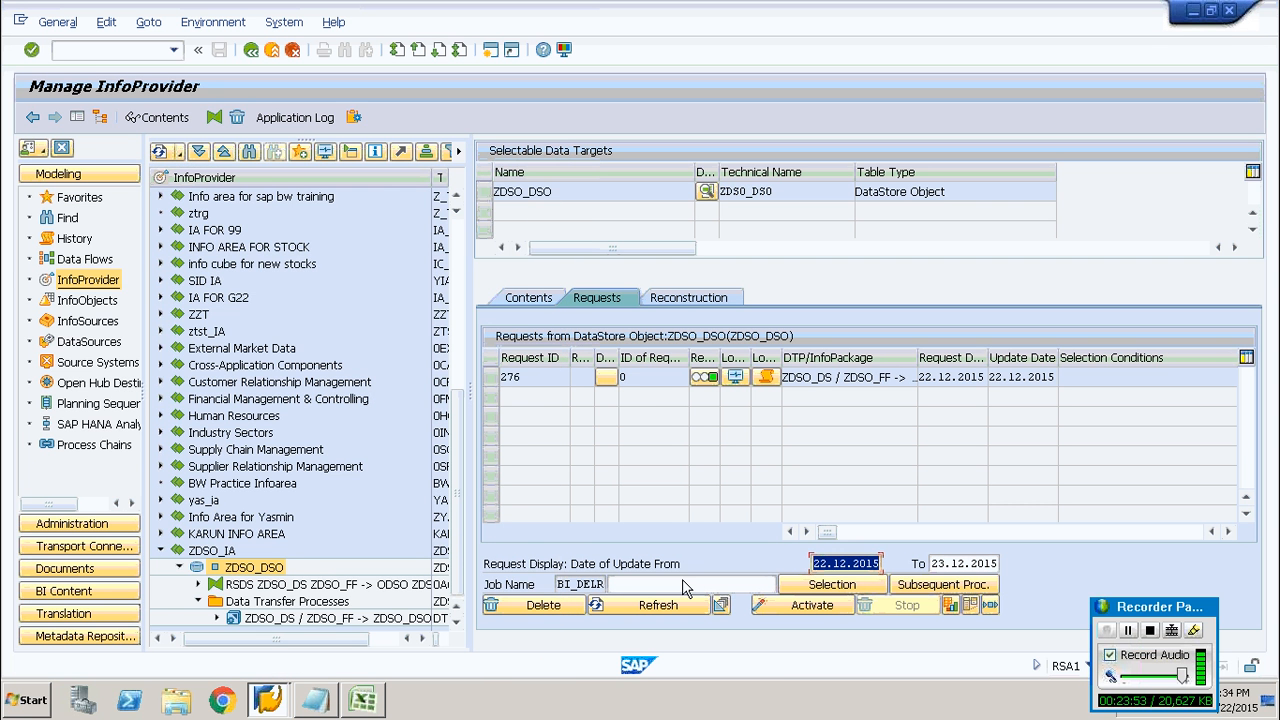
Recheck the number of entries in ZDSO_DSO's new data table after activation and return to InfoProvider management.
click(540, 300)
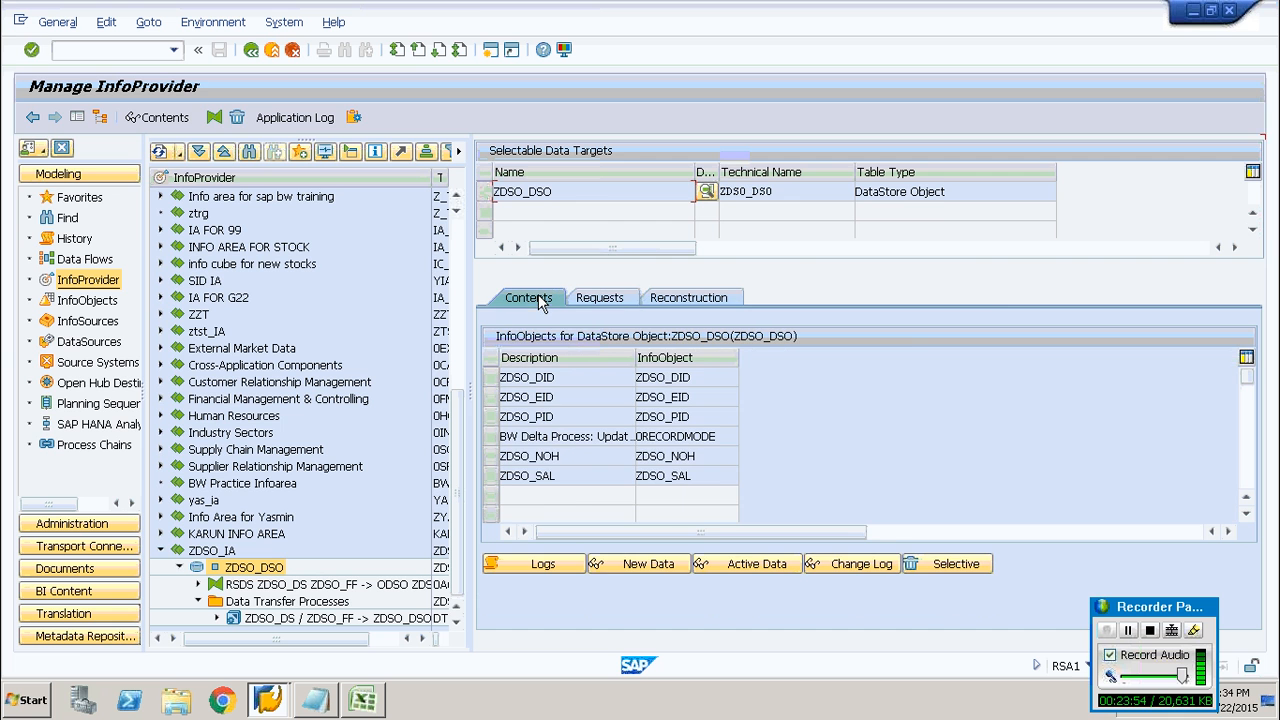
click(640, 566)
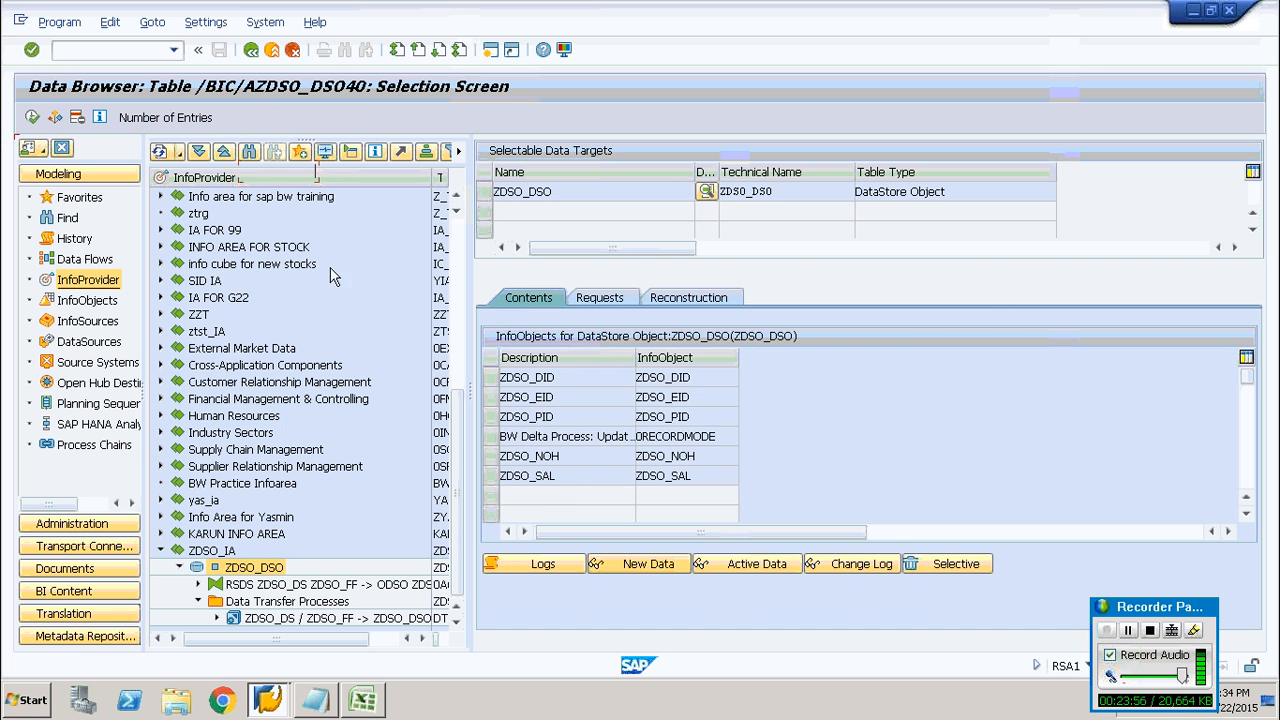
click(182, 119)
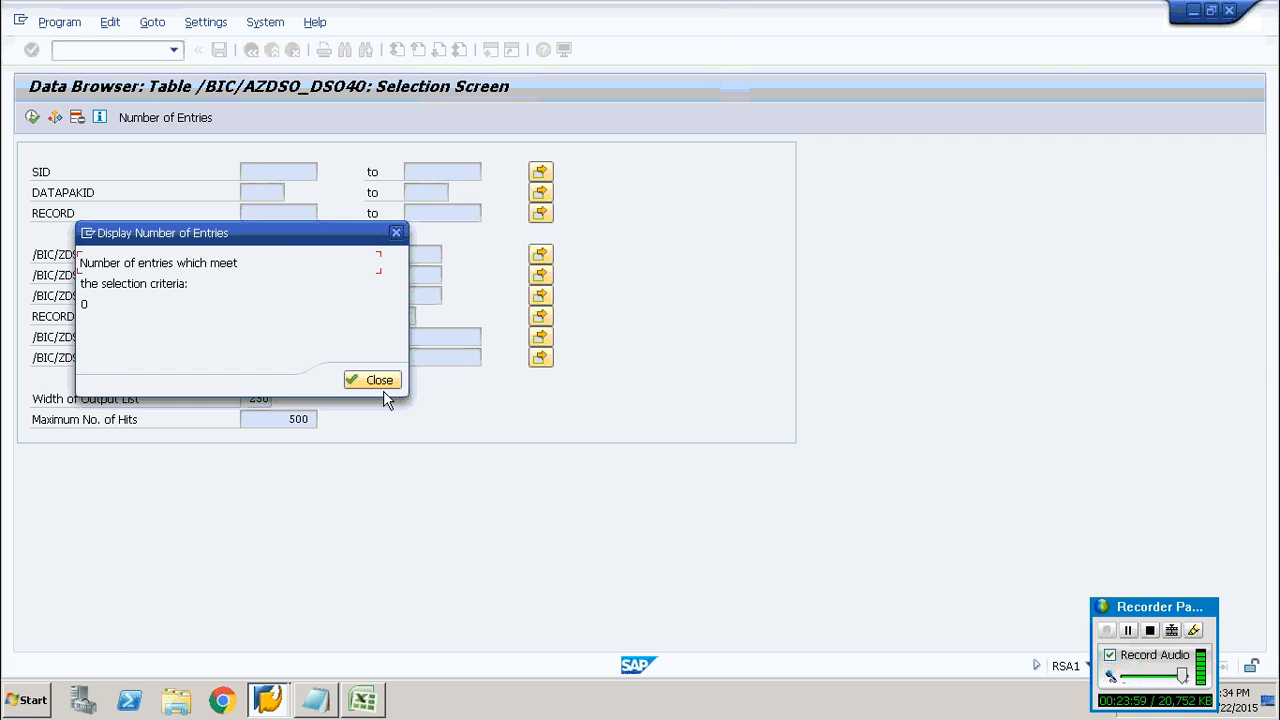
click(378, 377)
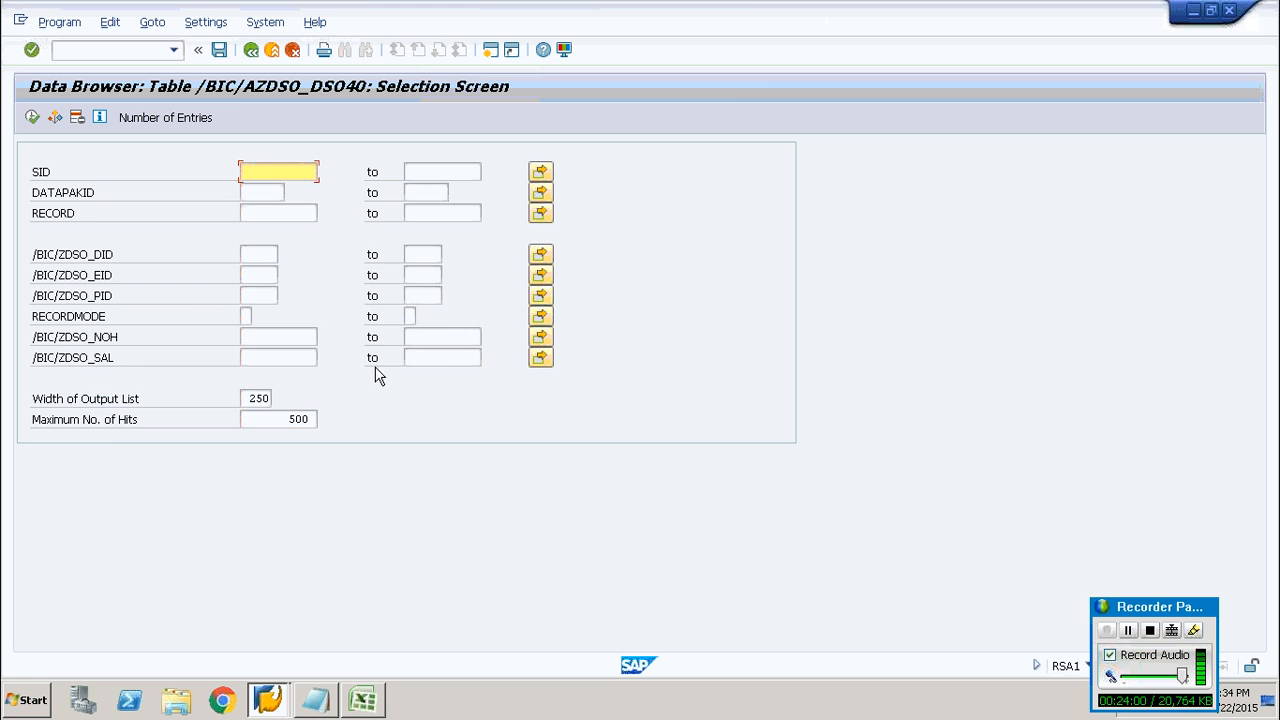
click(251, 49)
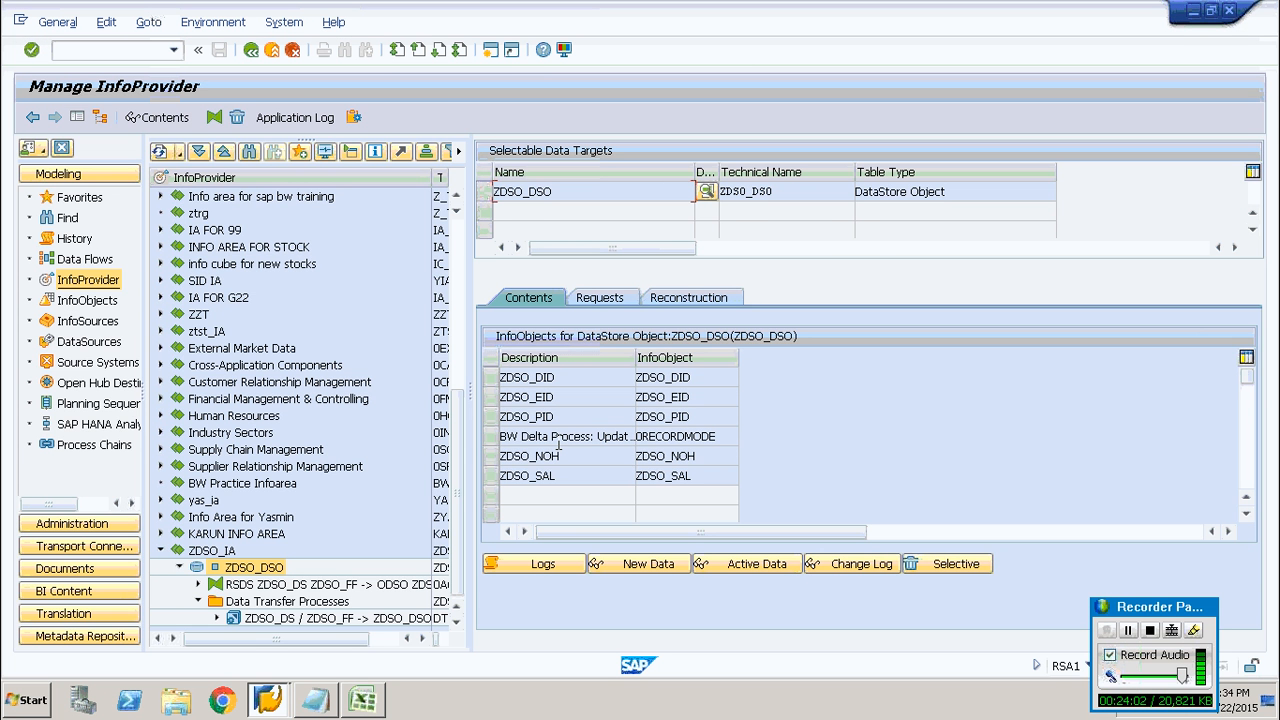
Check the entry count and list the records of ZDSO_DSO's active data table, returning to InfoProvider management.
click(743, 564)
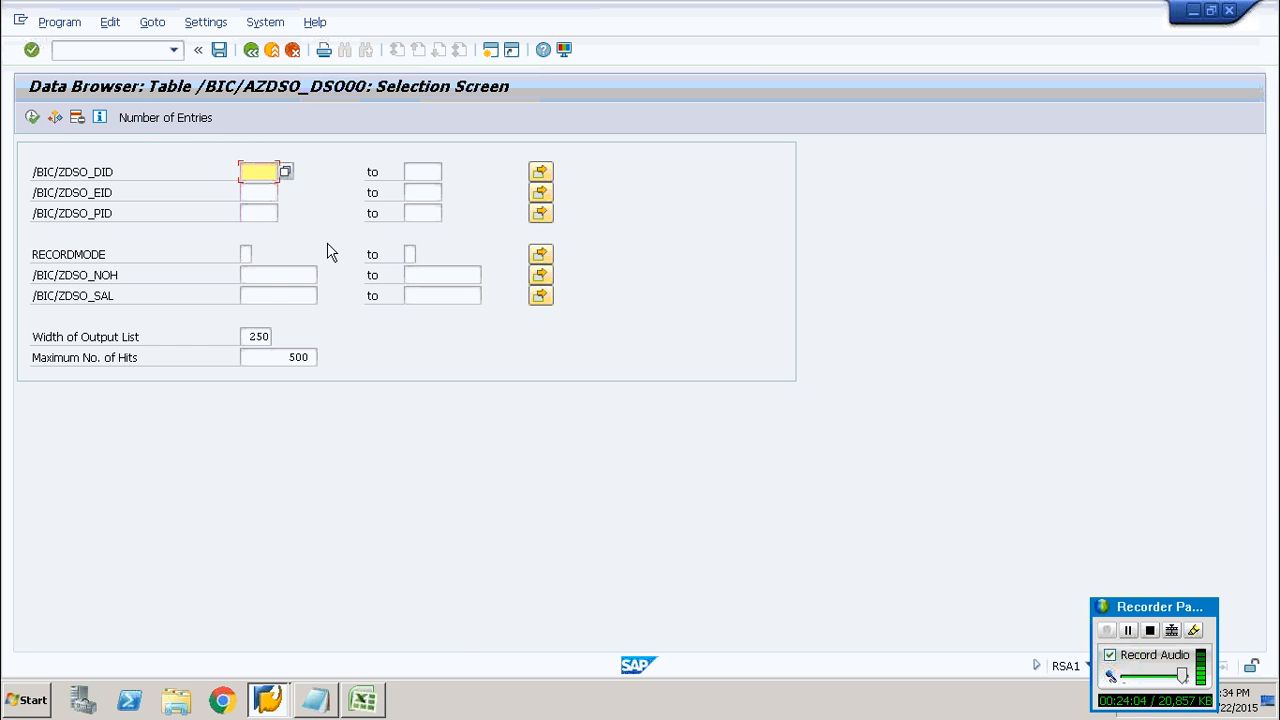
click(165, 117)
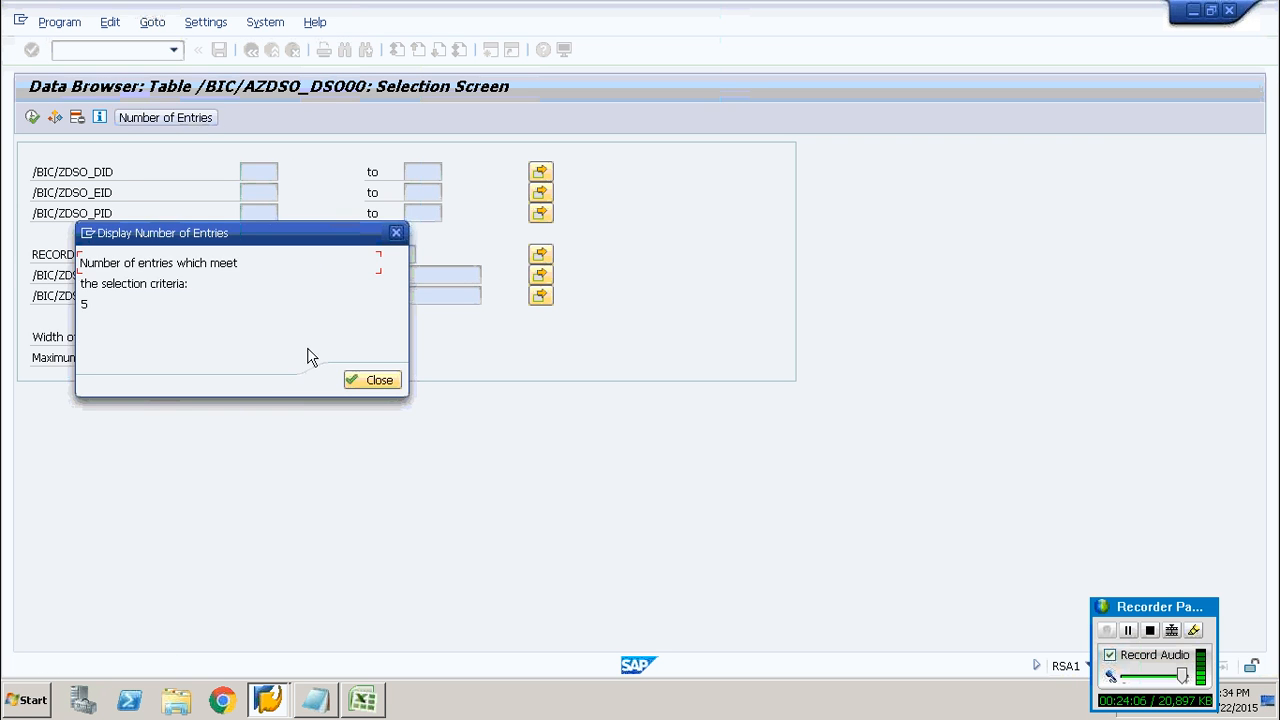
click(378, 380)
click(35, 115)
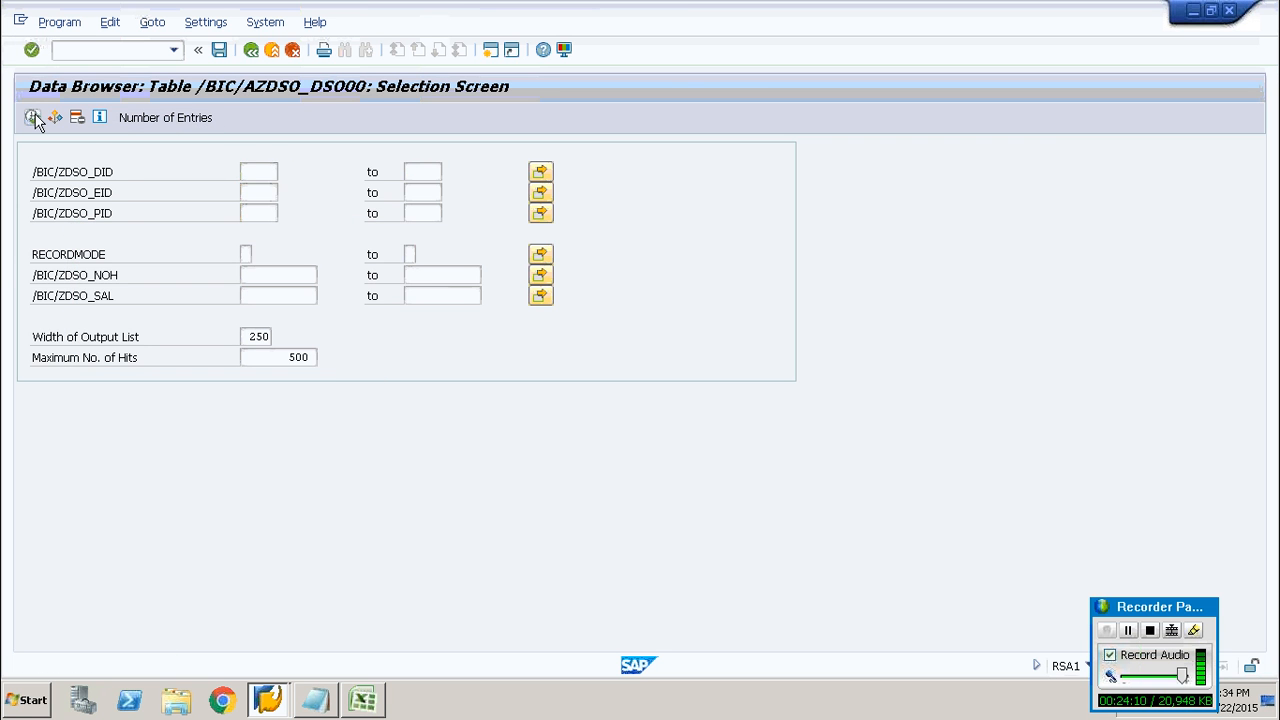
click(251, 50)
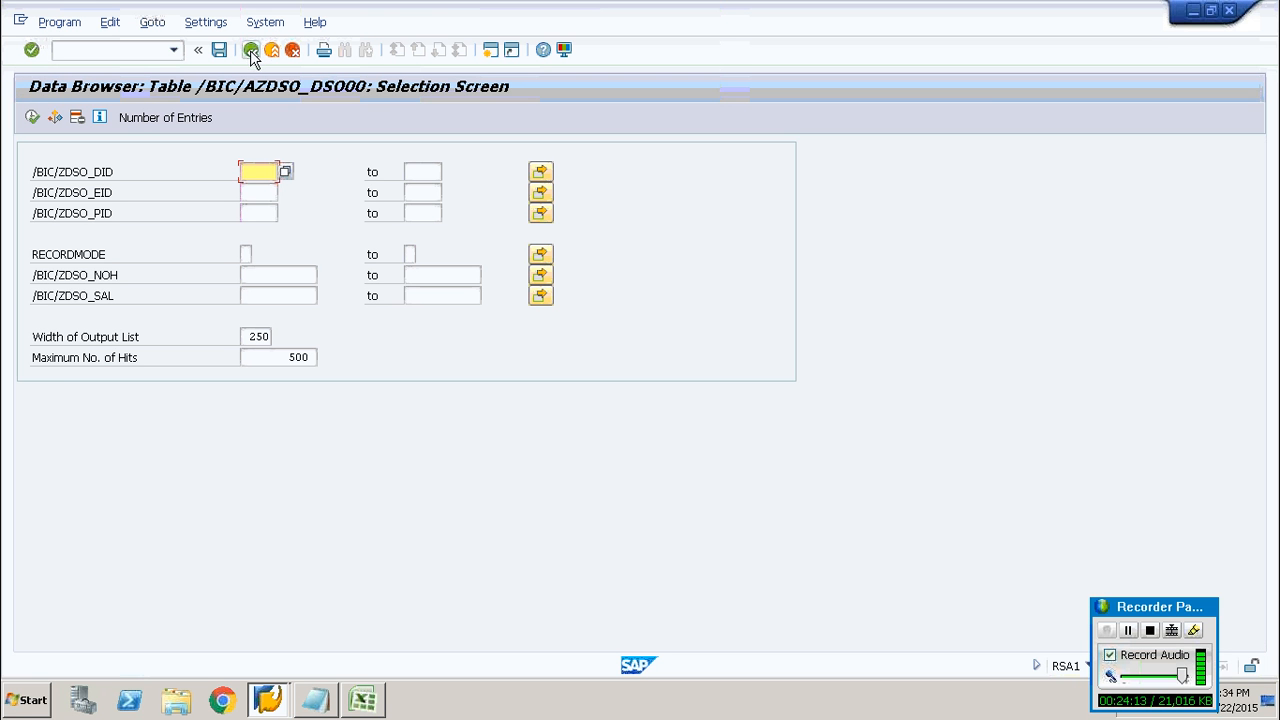
click(251, 50)
Check the entry count and list the records of ZDSO_DSO's change log table, returning to InfoProvider management.
click(870, 566)
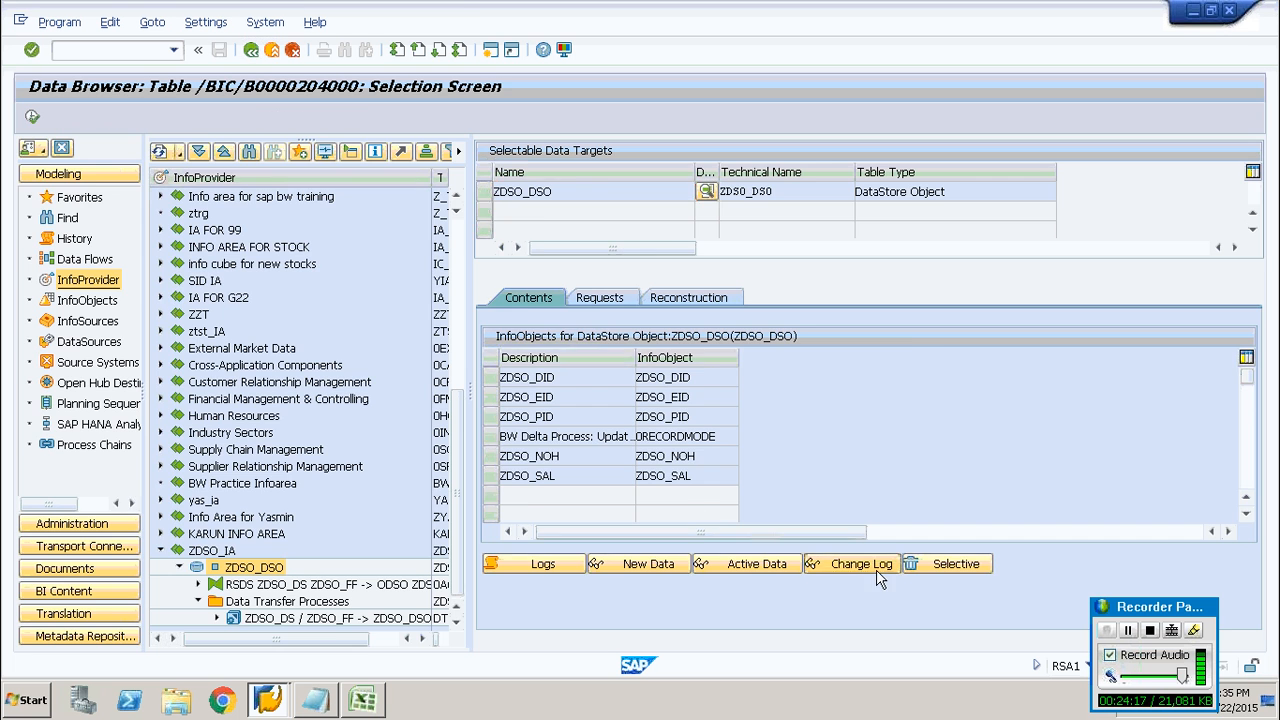
click(183, 122)
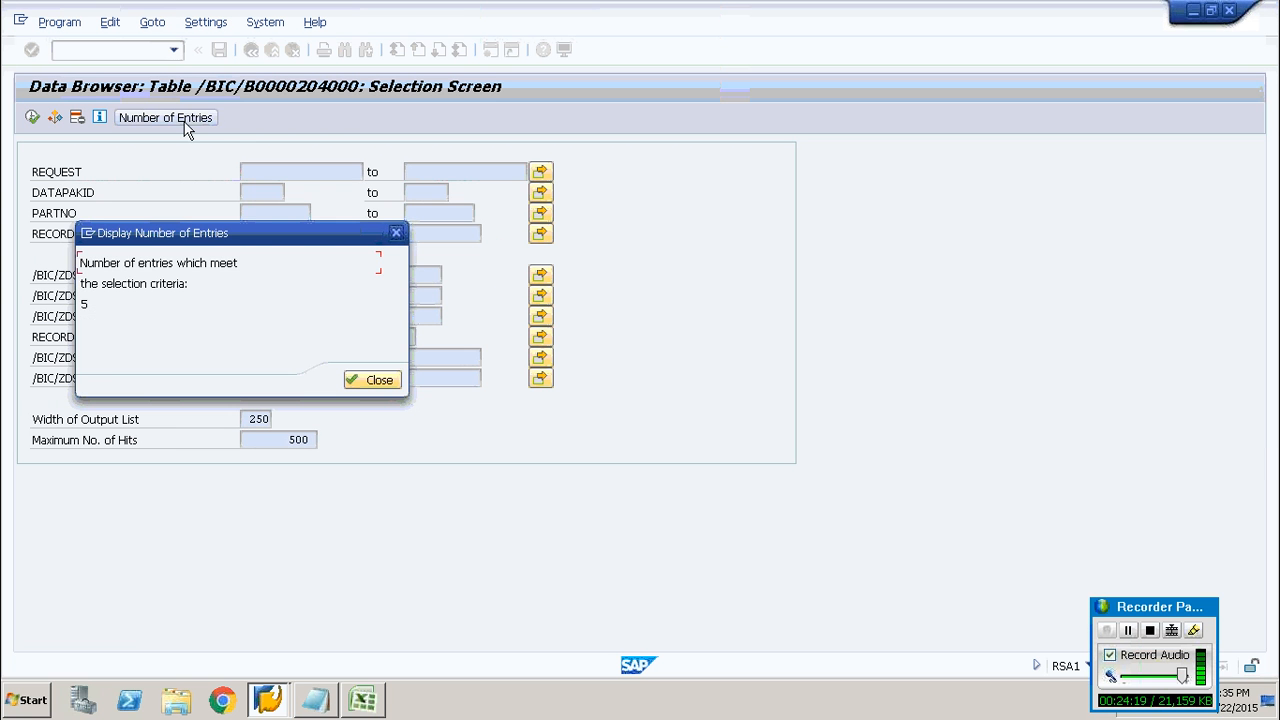
click(390, 378)
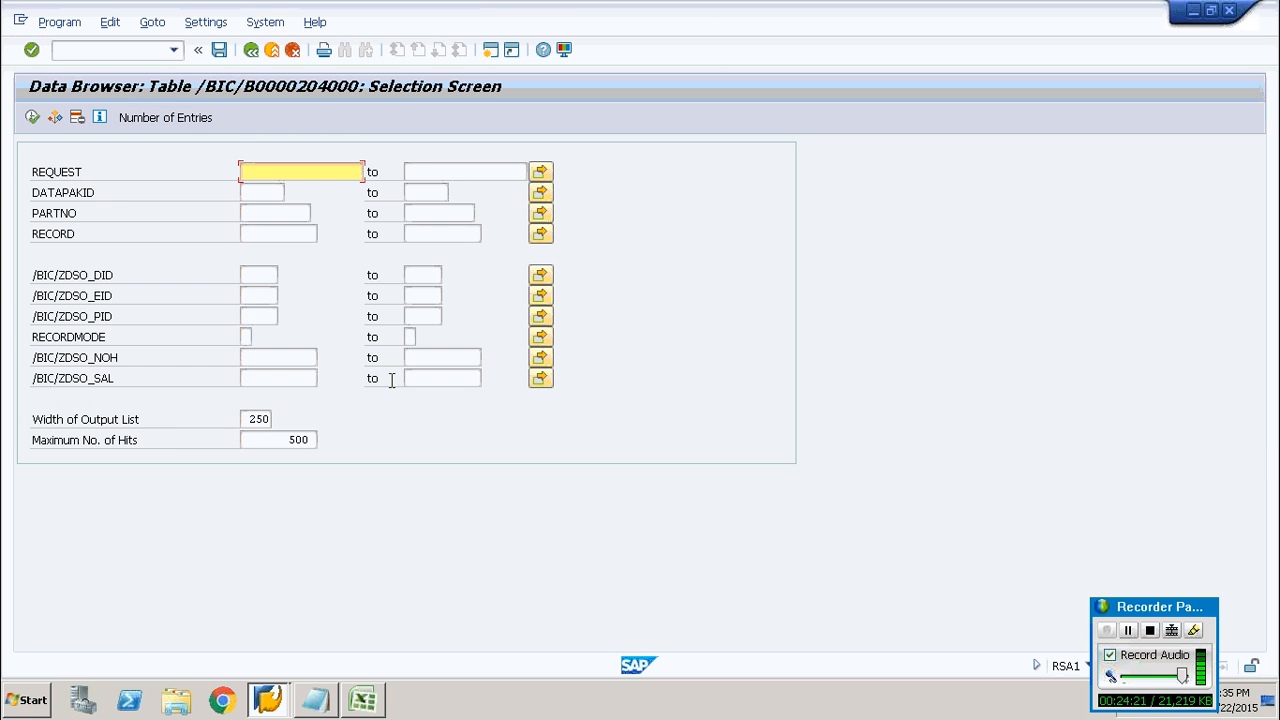
click(32, 118)
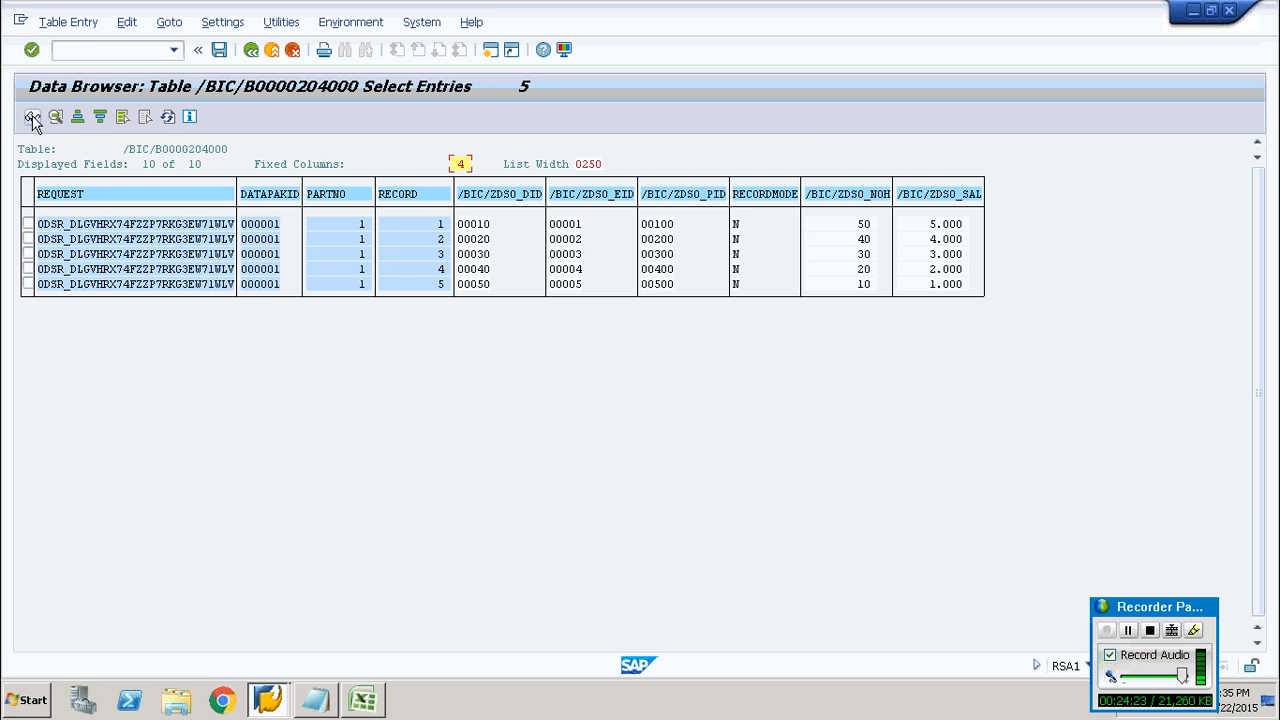
click(251, 49)
click(251, 49)
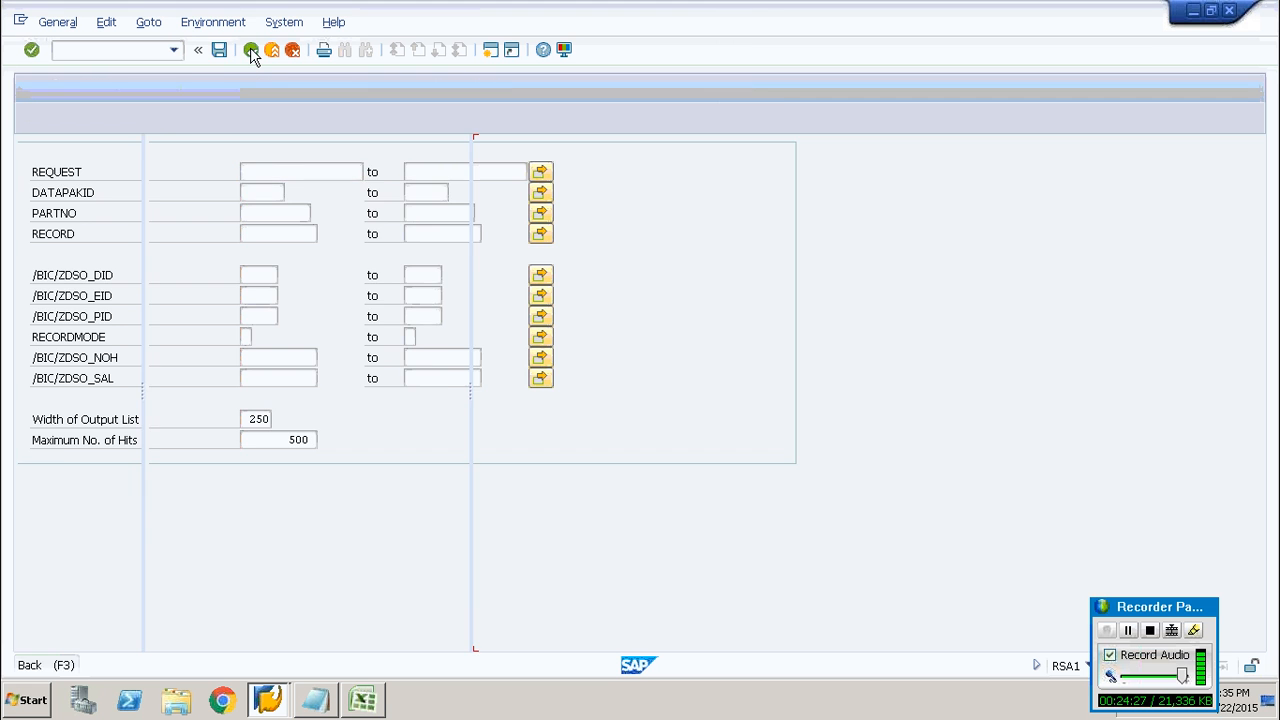
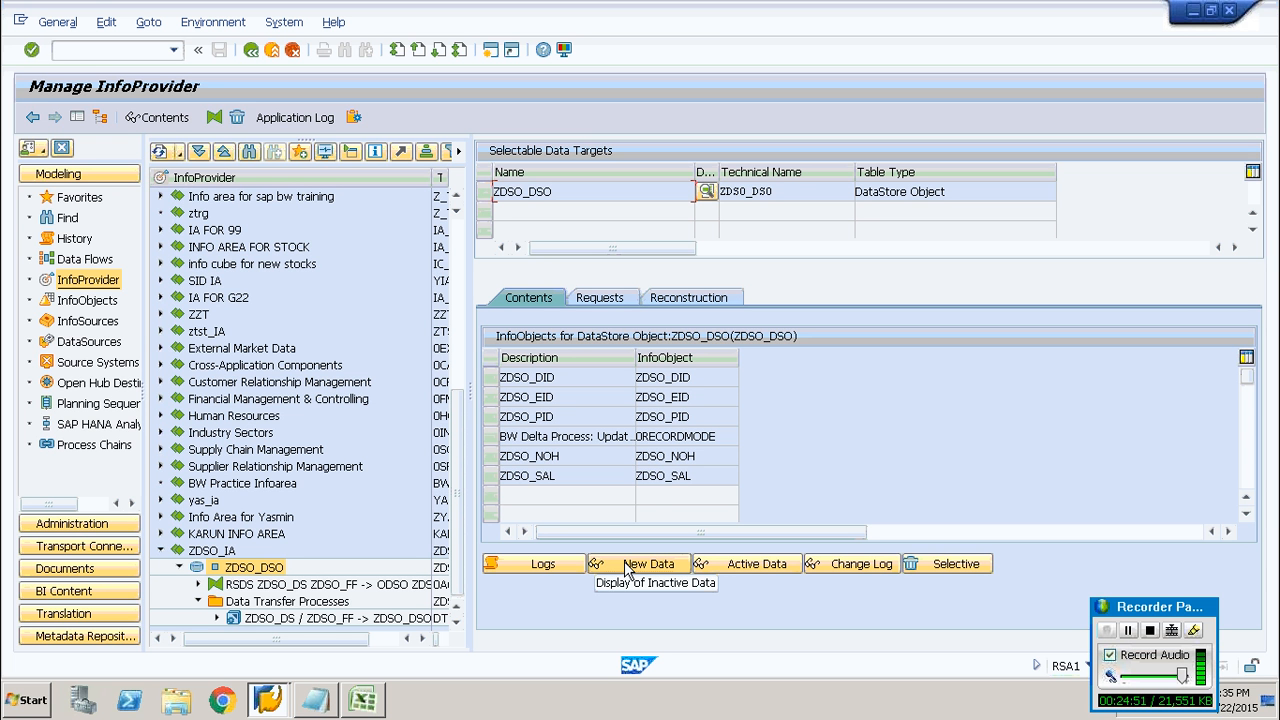
Display the data of ZDSO_DSO with all key figure and key fields selected for output, and return to InfoProvider management.
right_click(226, 567)
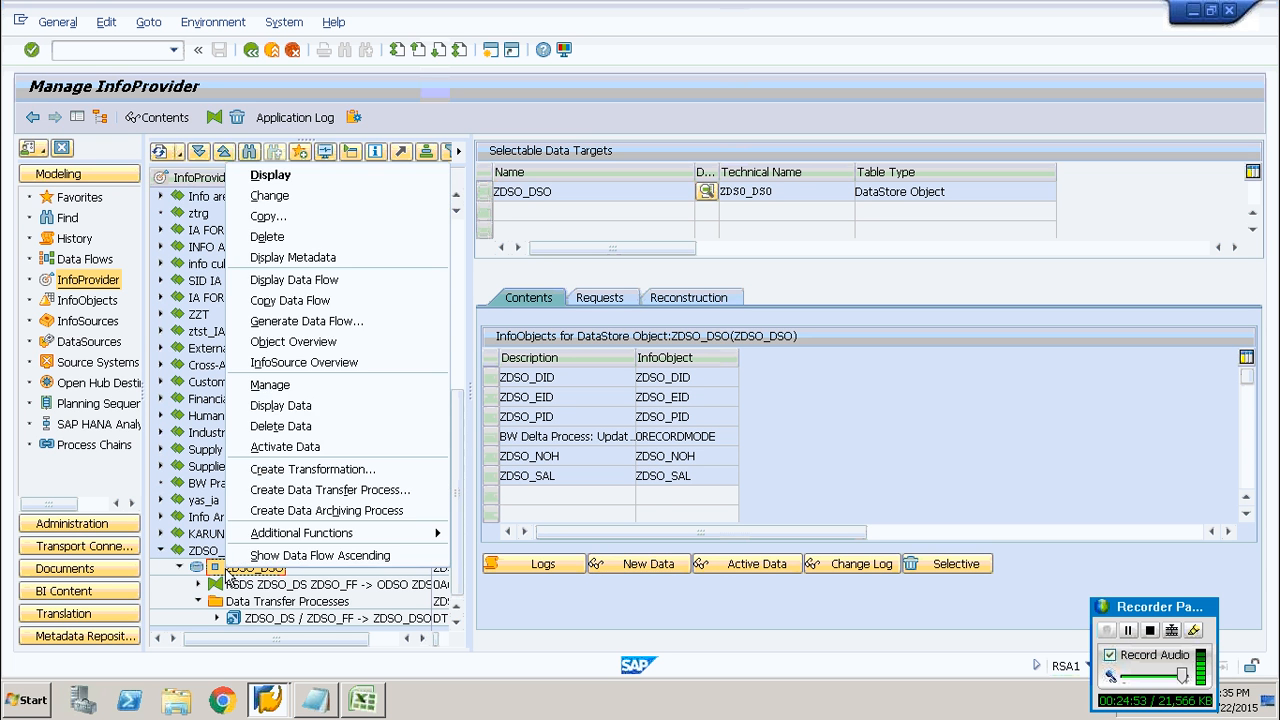
click(295, 408)
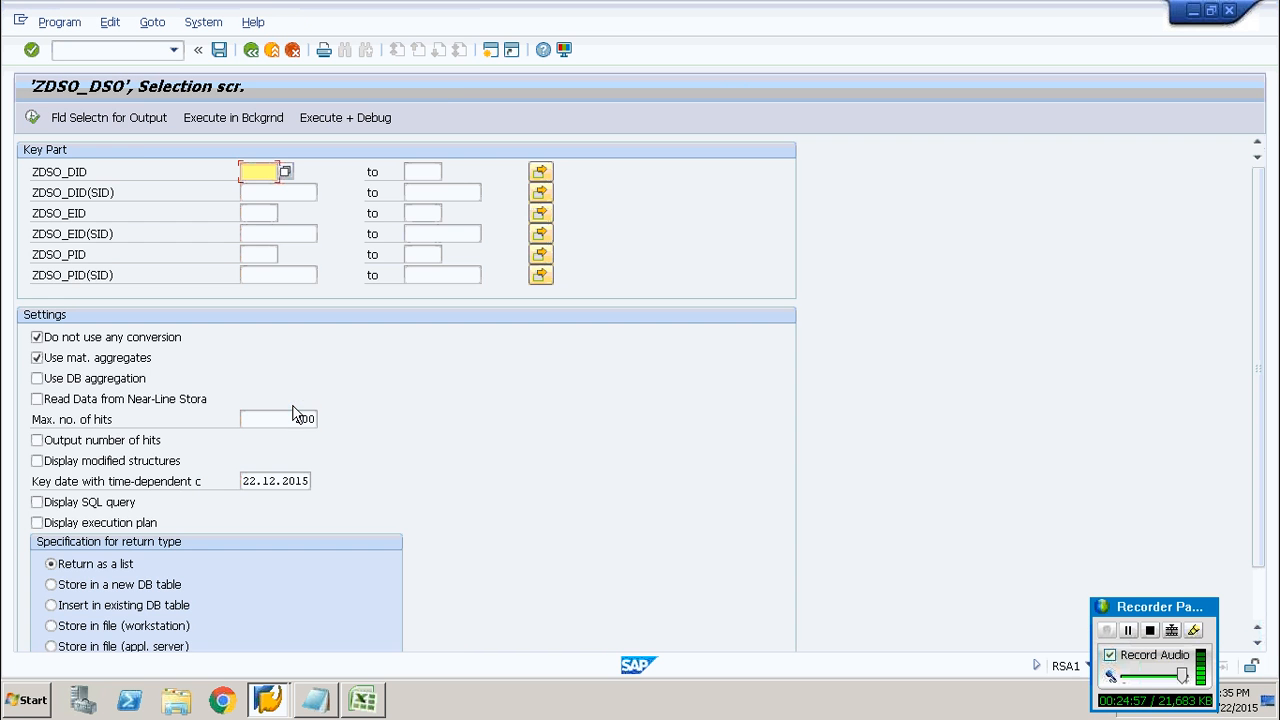
click(122, 119)
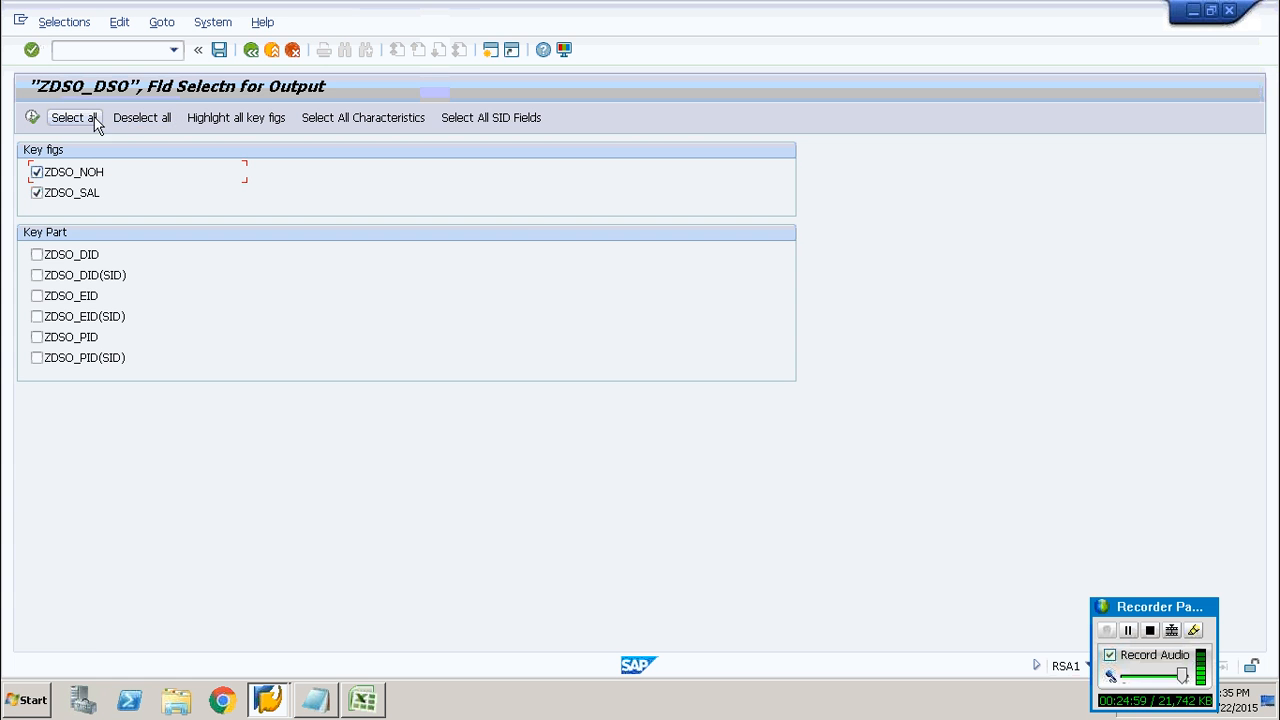
click(85, 119)
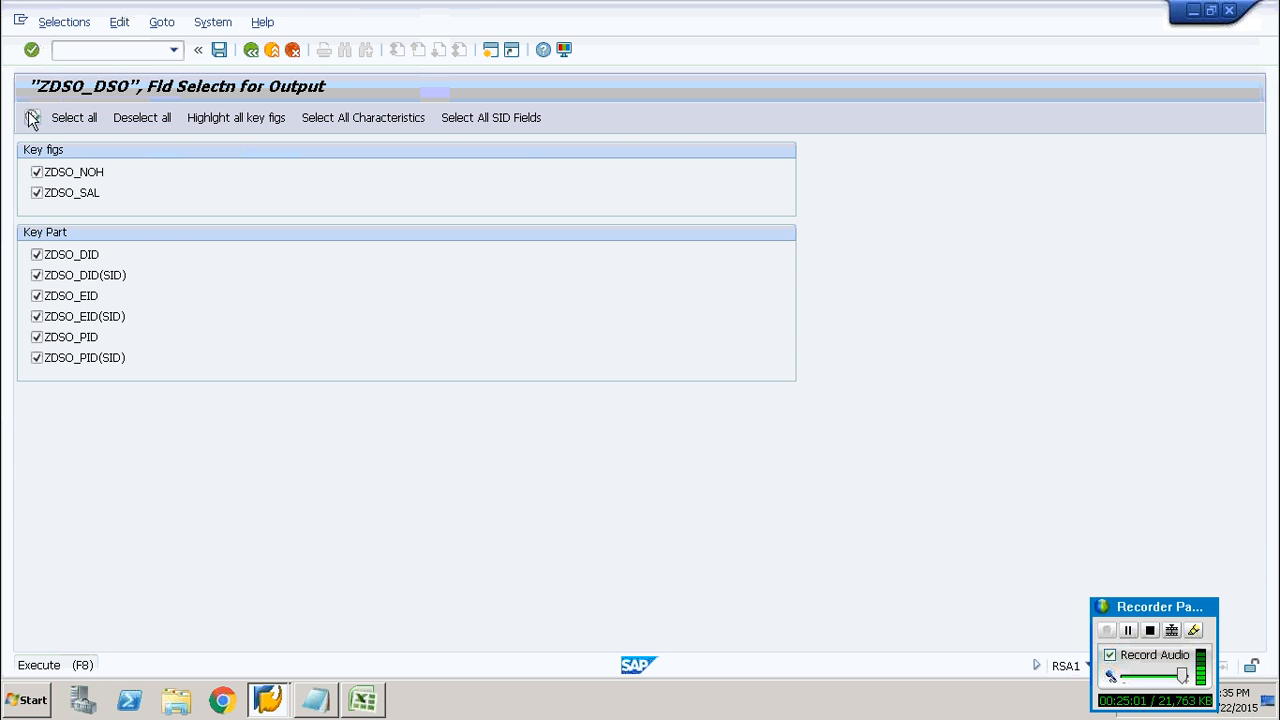
click(32, 117)
click(32, 117)
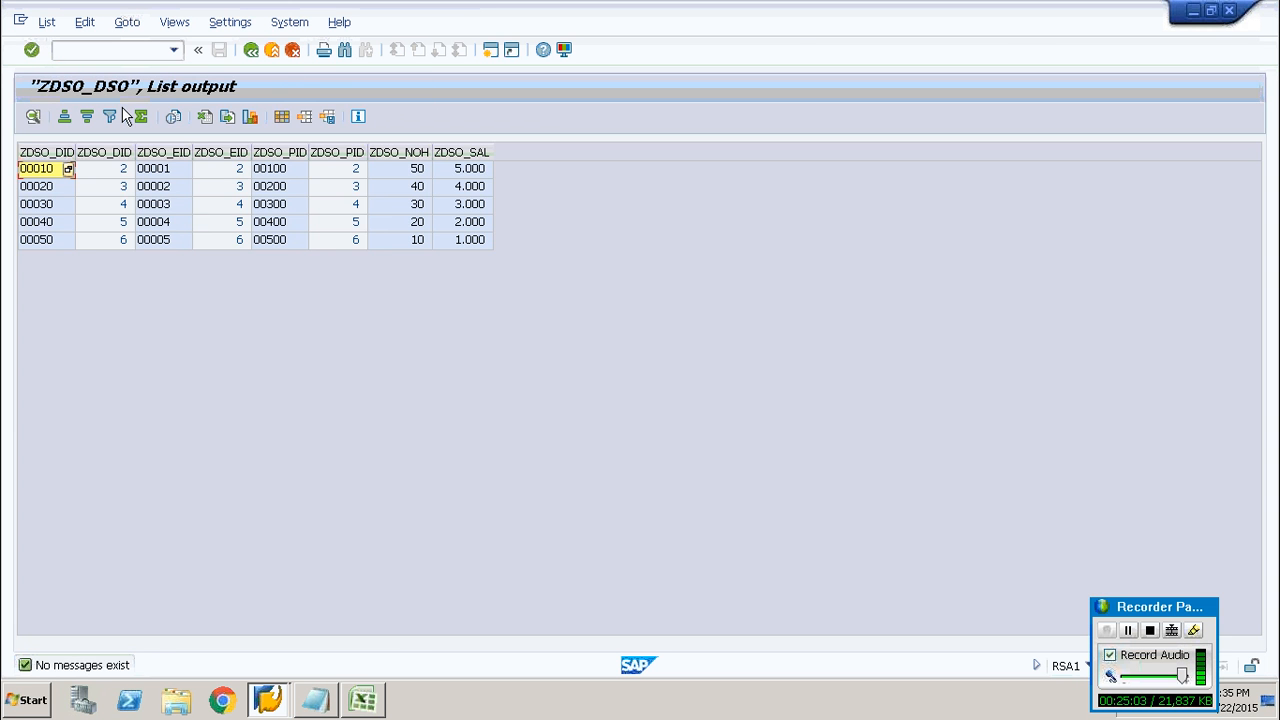
click(248, 52)
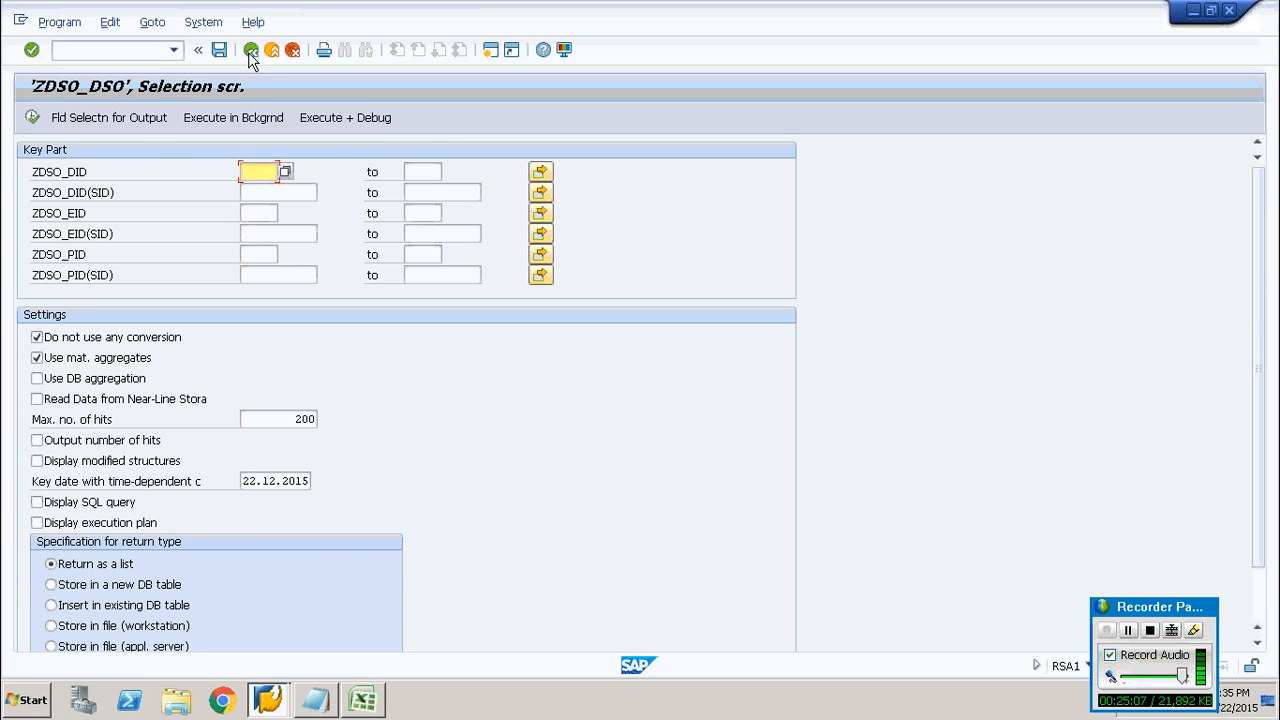
click(250, 52)
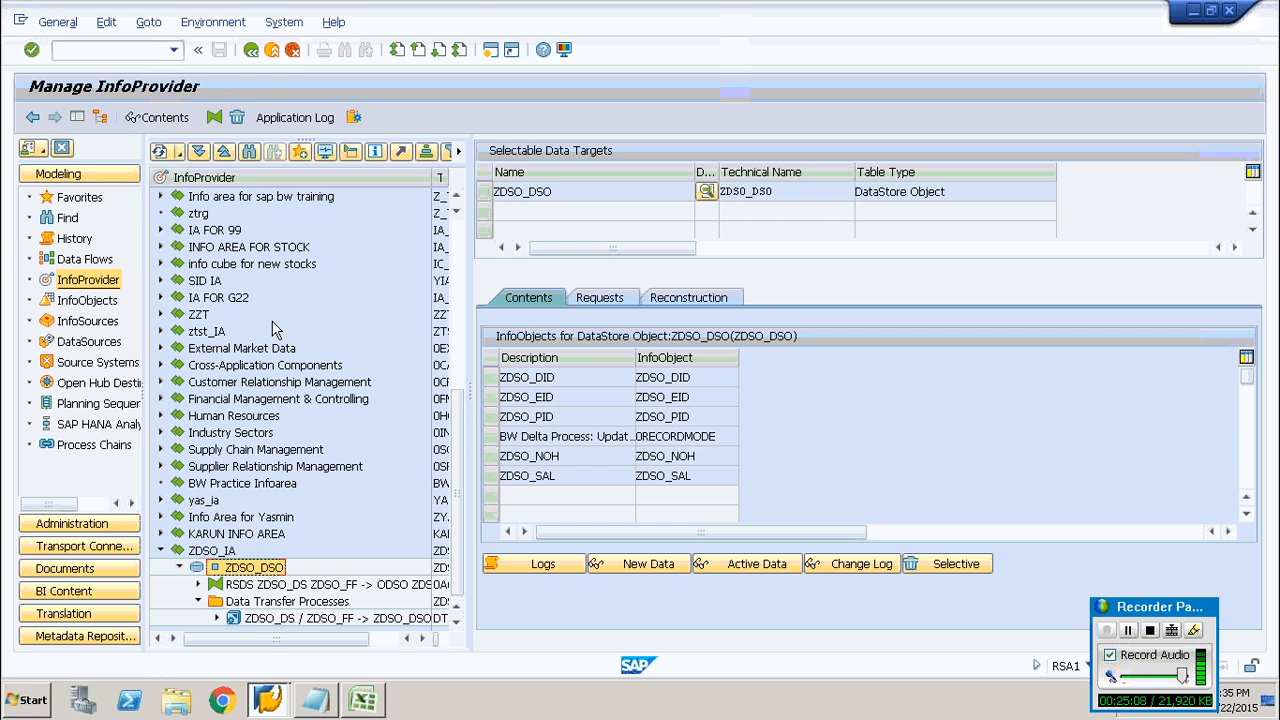
Display the data flow of ZDSO_DSO, expanding the start object downwards.
right_click(248, 574)
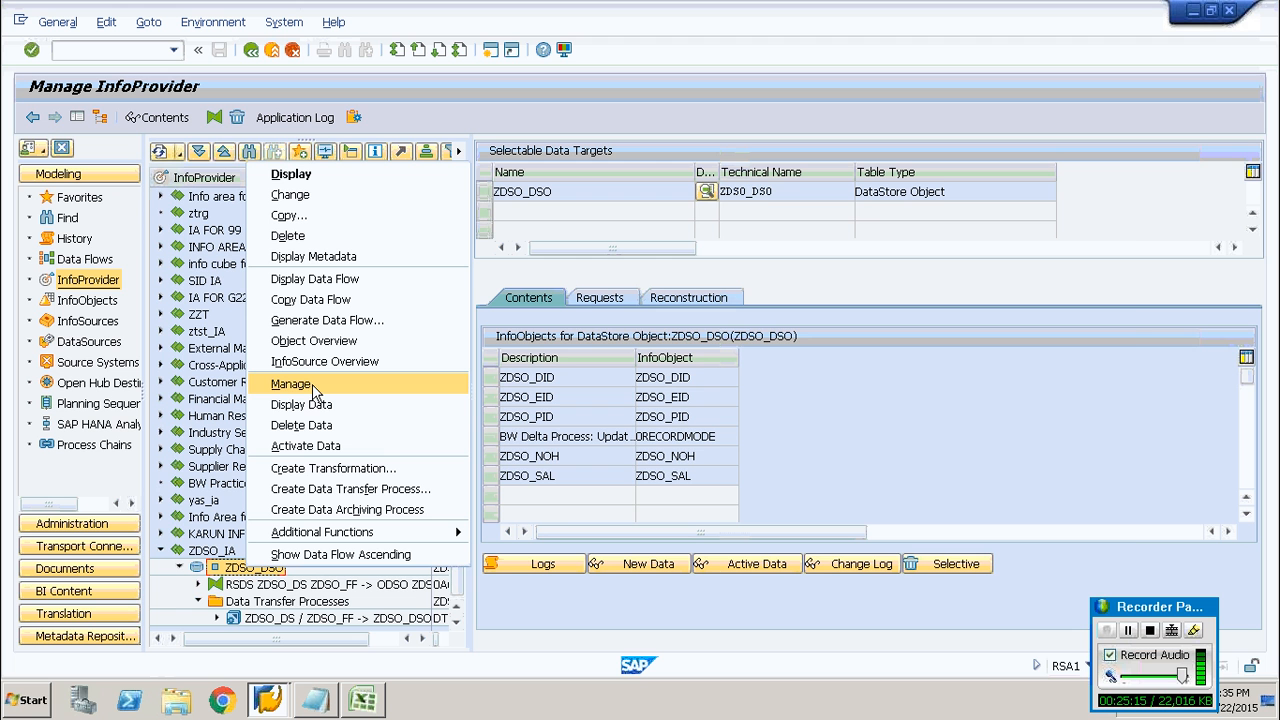
click(335, 279)
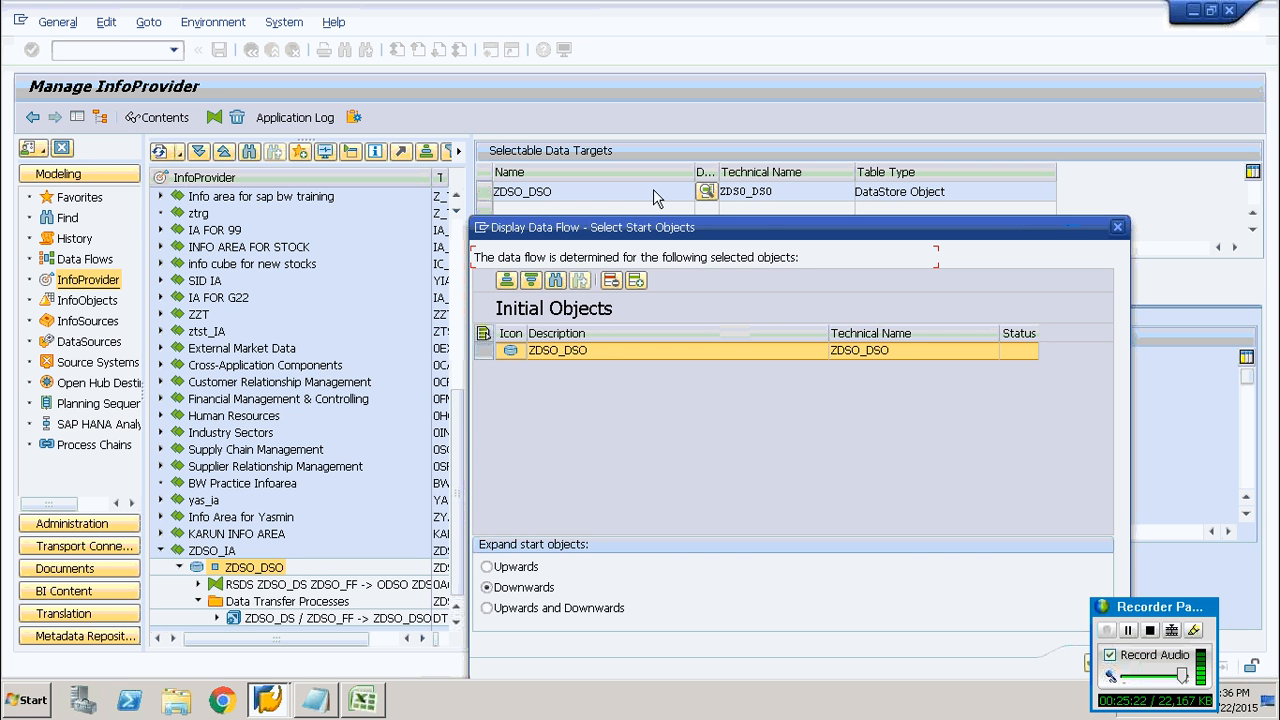
click(1086, 662)
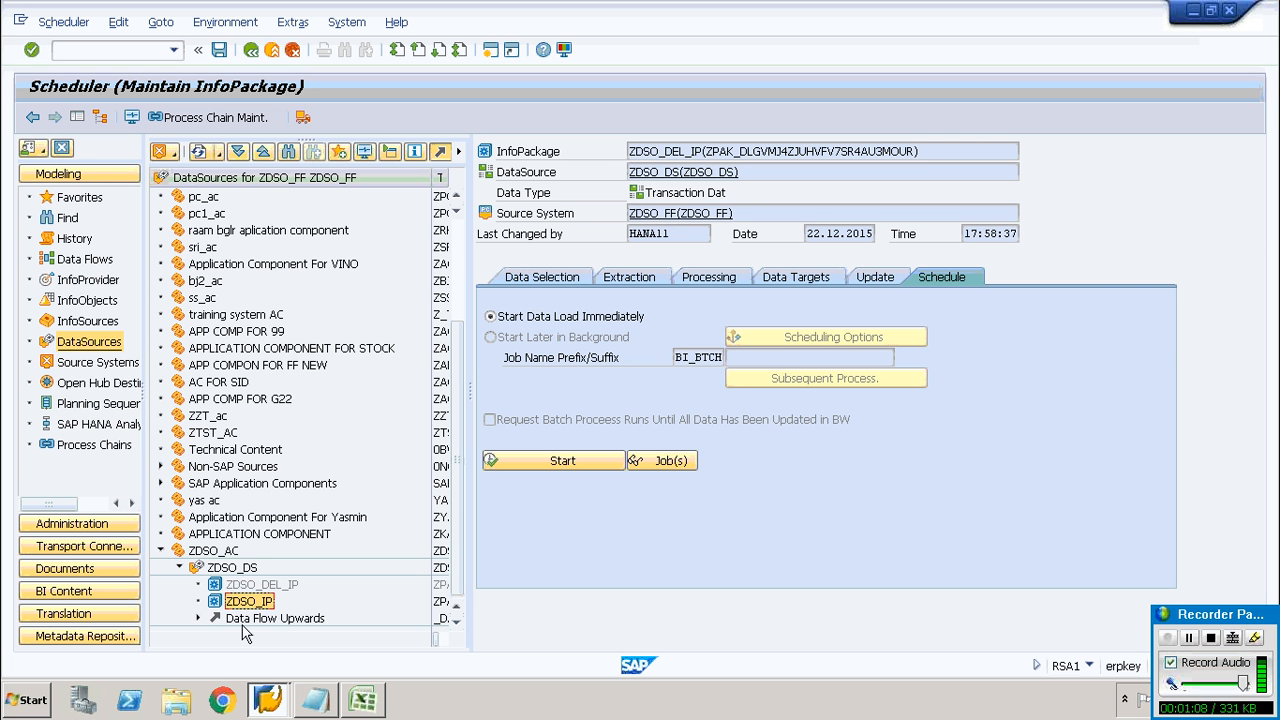
click(232, 568)
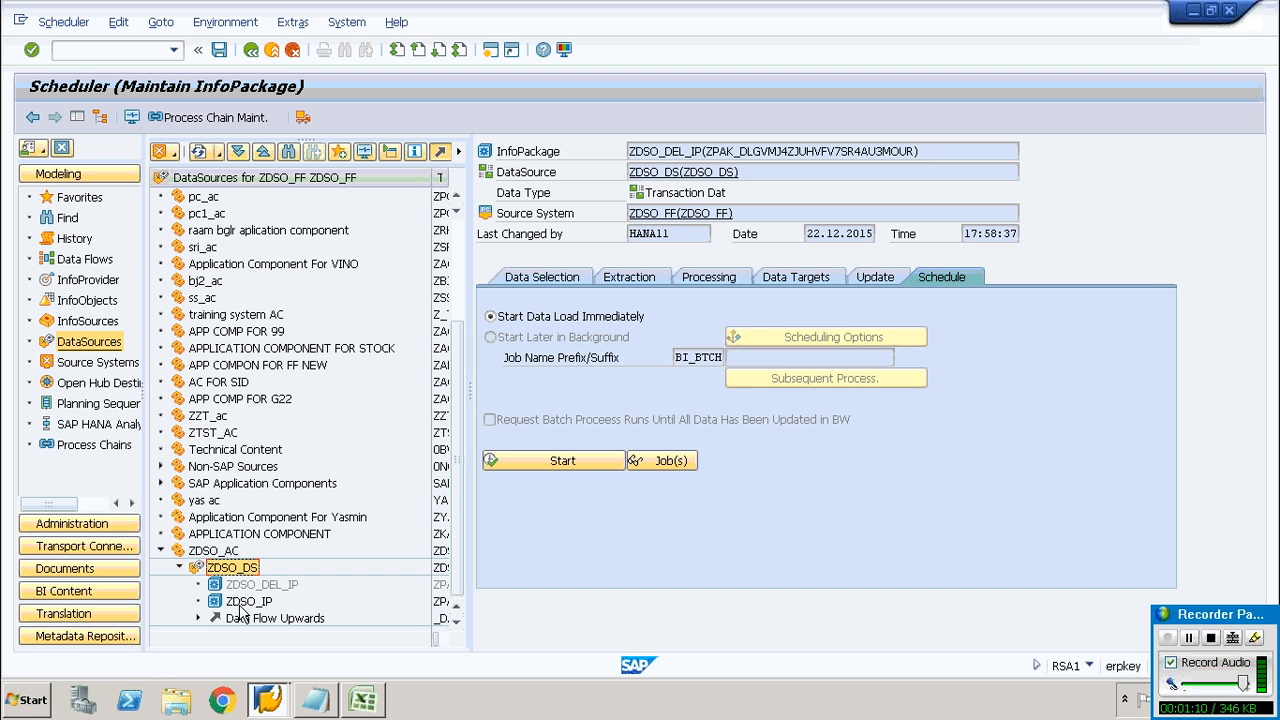
click(242, 603)
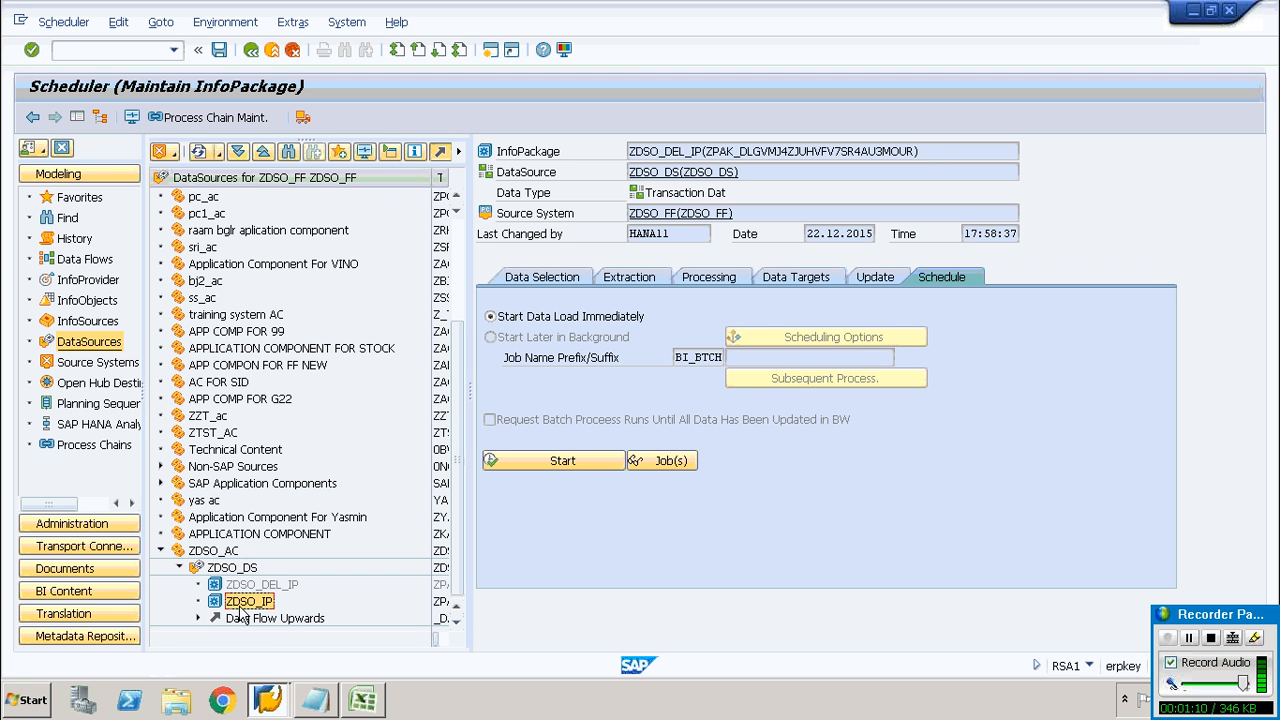
click(96, 366)
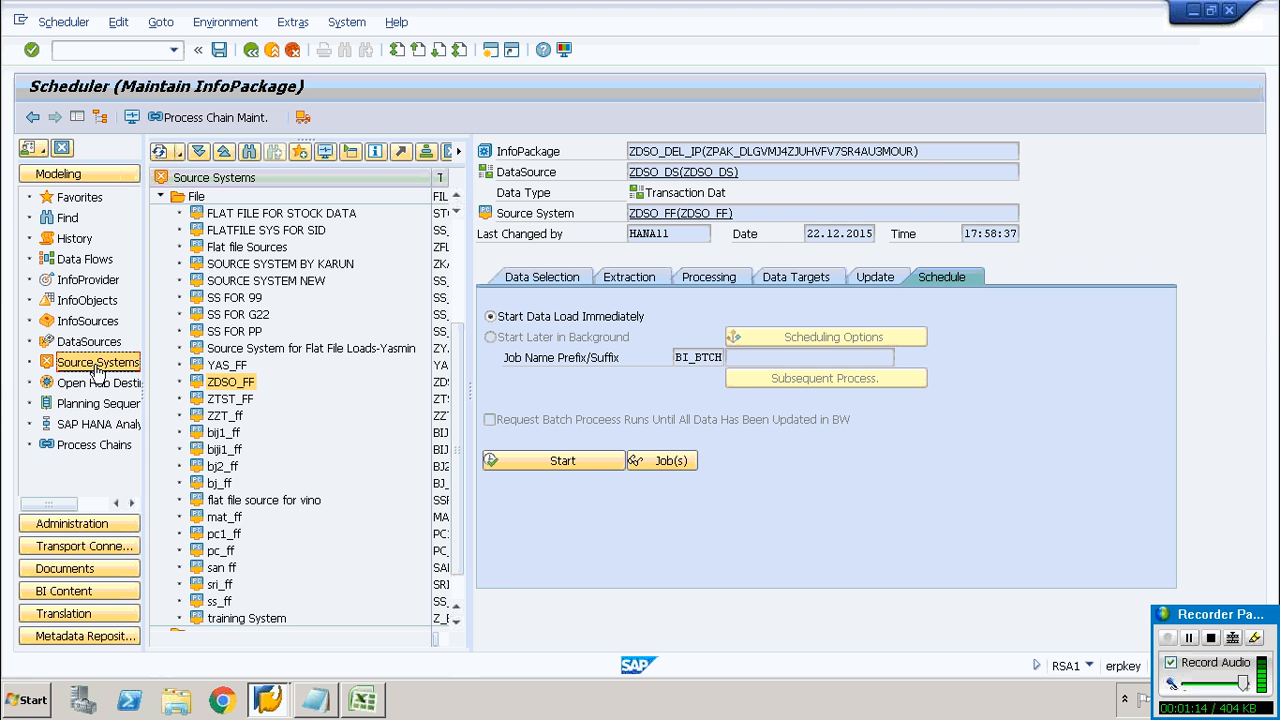
List the records of ZDSO_DSO from the InfoProvider tree again, with all available fields in the output.
click(88, 280)
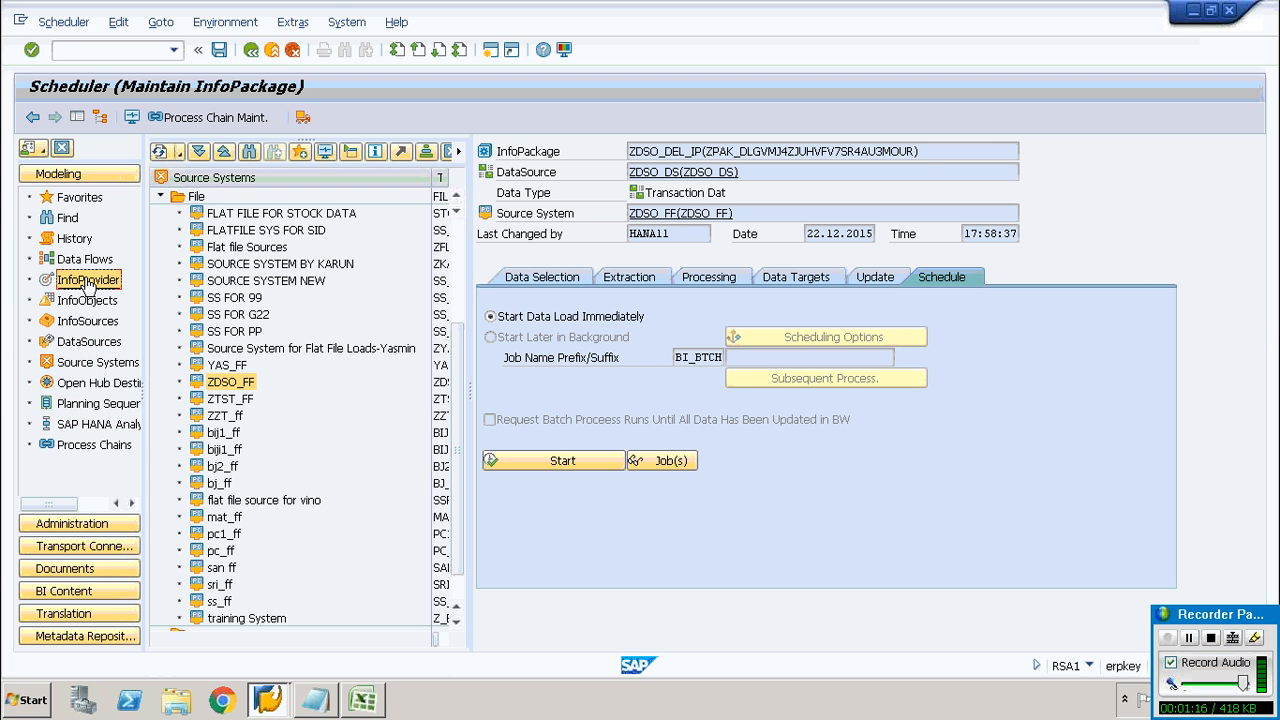
click(252, 568)
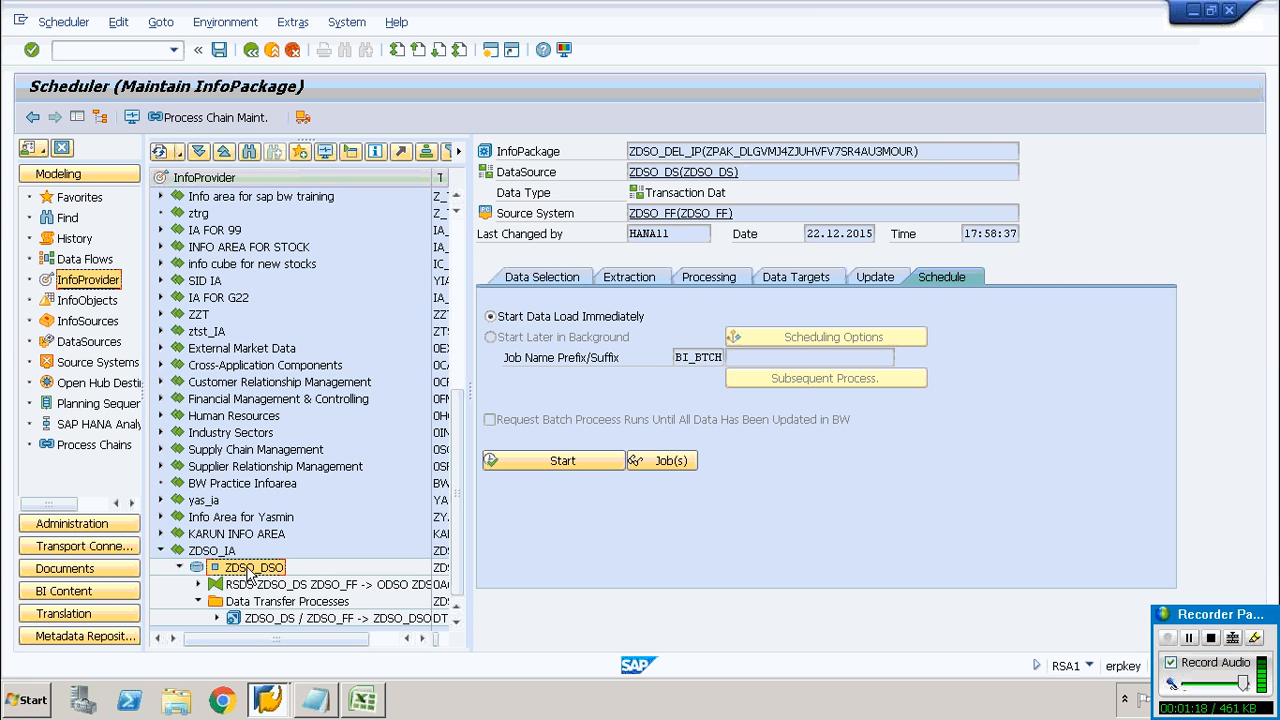
right_click(248, 570)
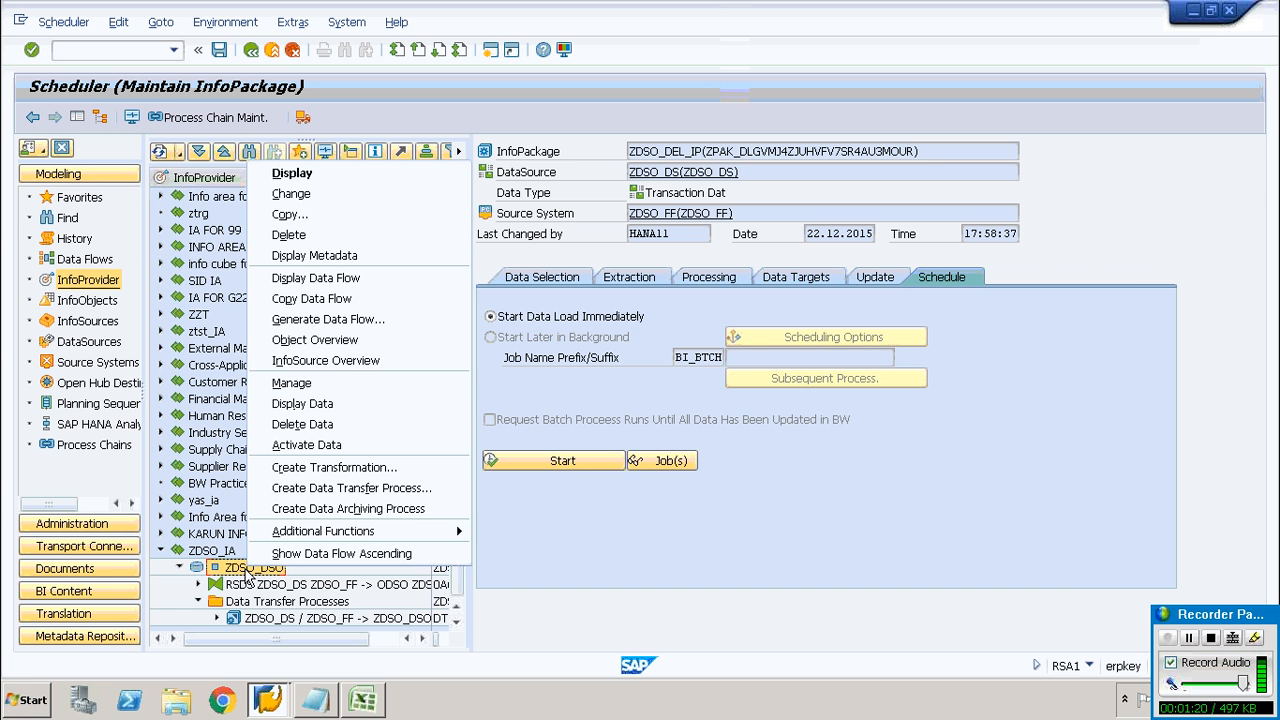
click(324, 403)
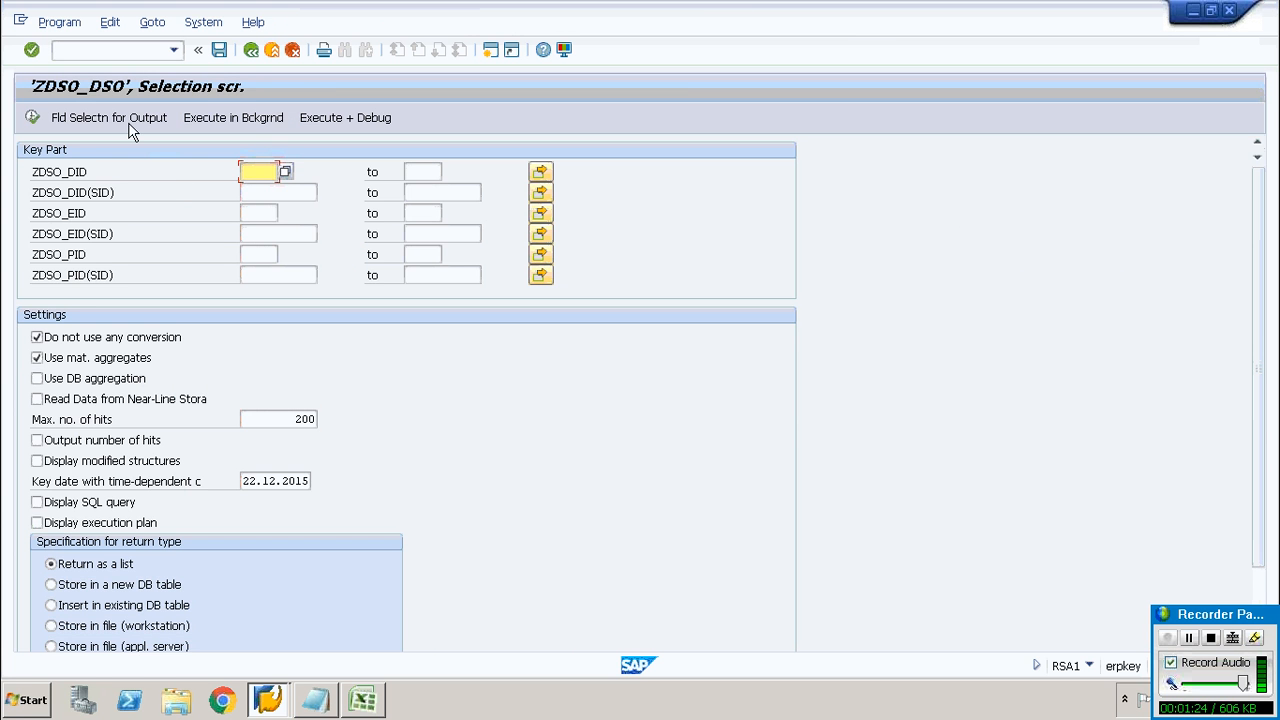
click(128, 121)
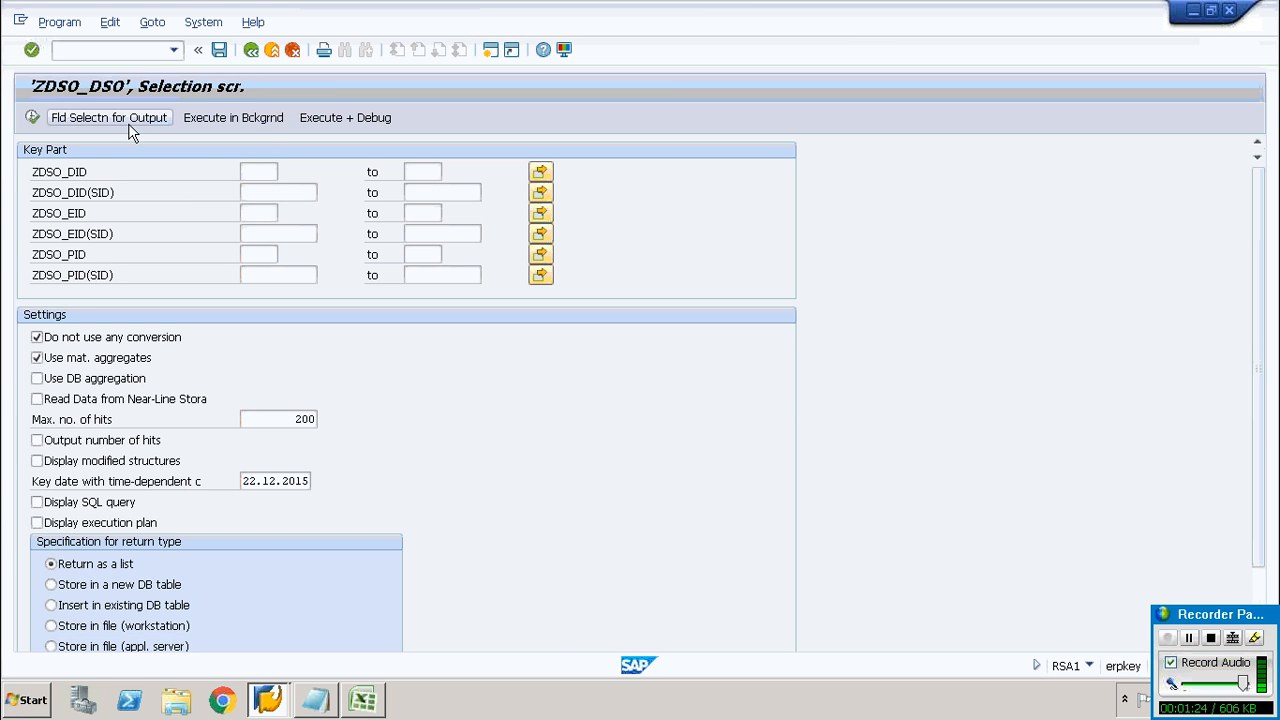
click(89, 121)
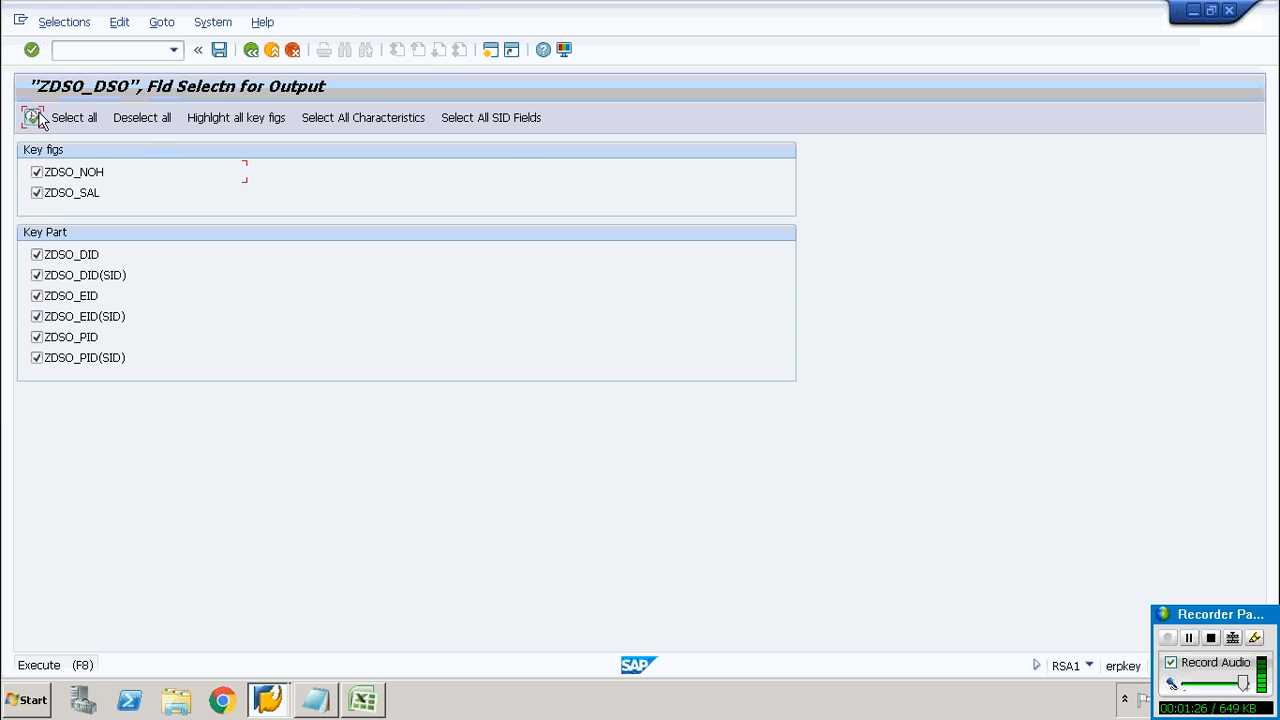
click(37, 118)
click(42, 122)
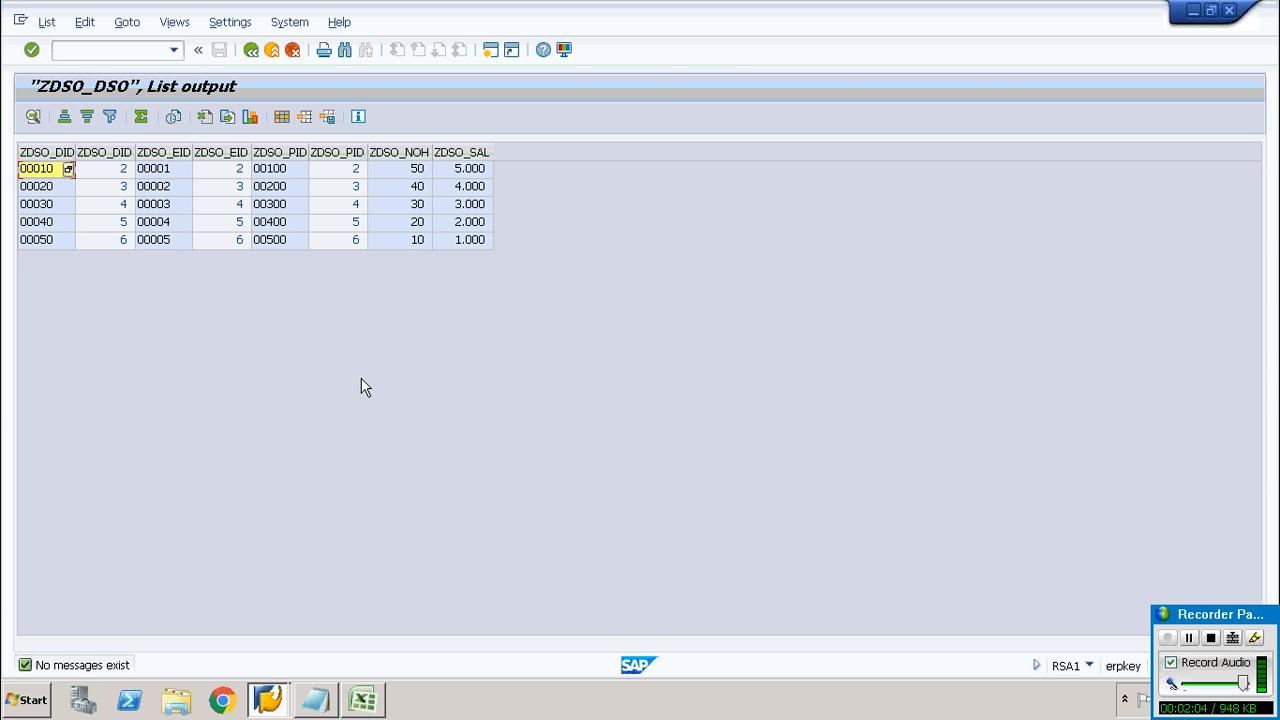
Compare the Noh and Sal values in Excel's InfoCub workbook with the ZDSO_NOH and ZDSO_SAL columns in SAP's list output.
click(362, 700)
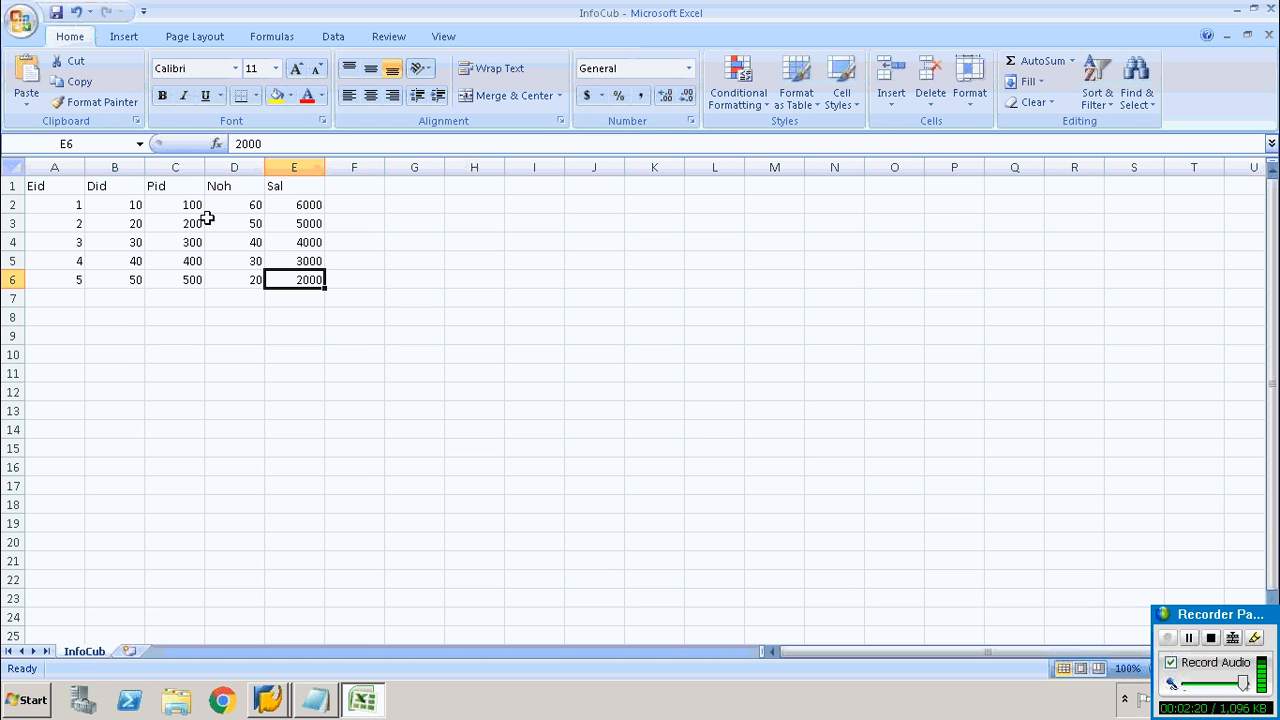
click(267, 700)
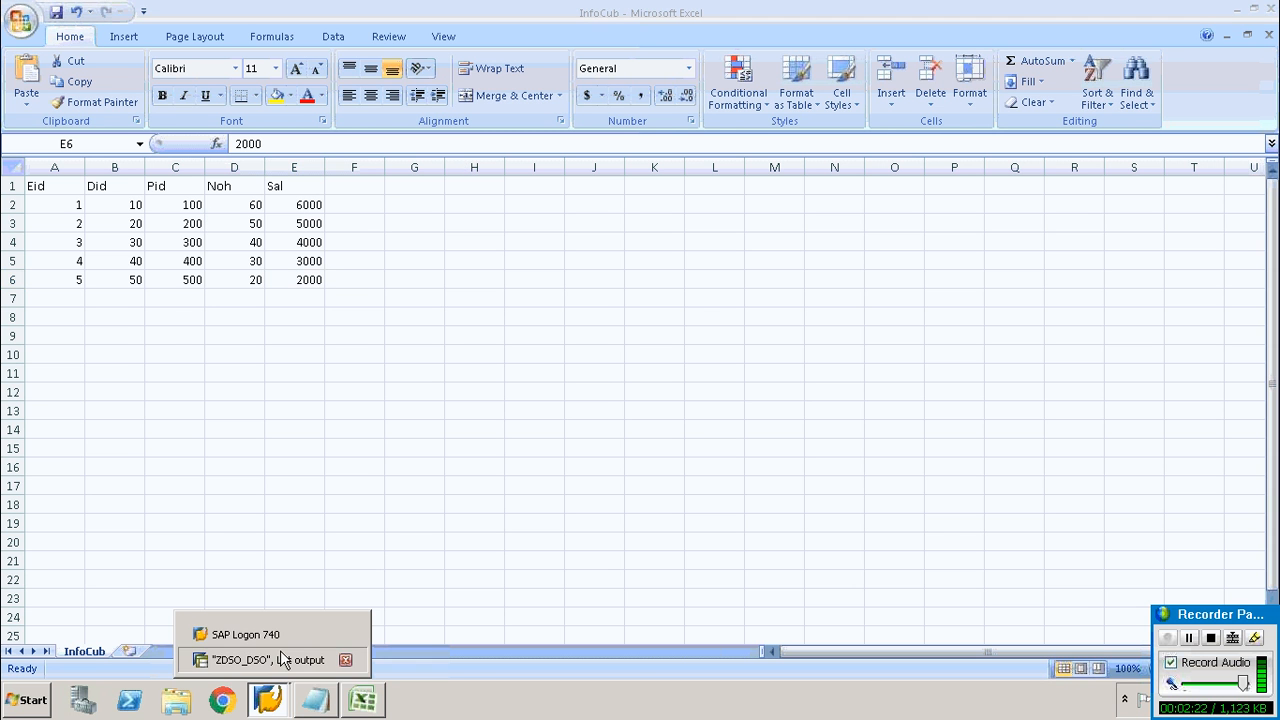
click(287, 660)
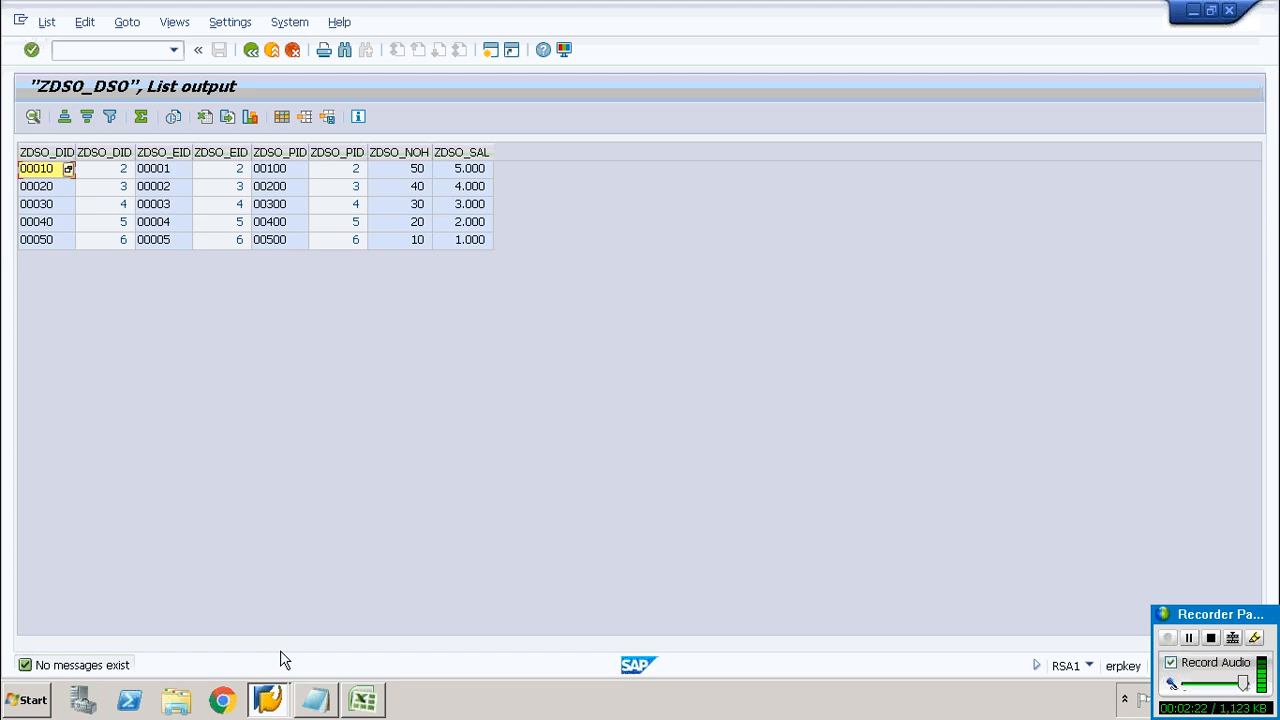
click(412, 153)
click(472, 155)
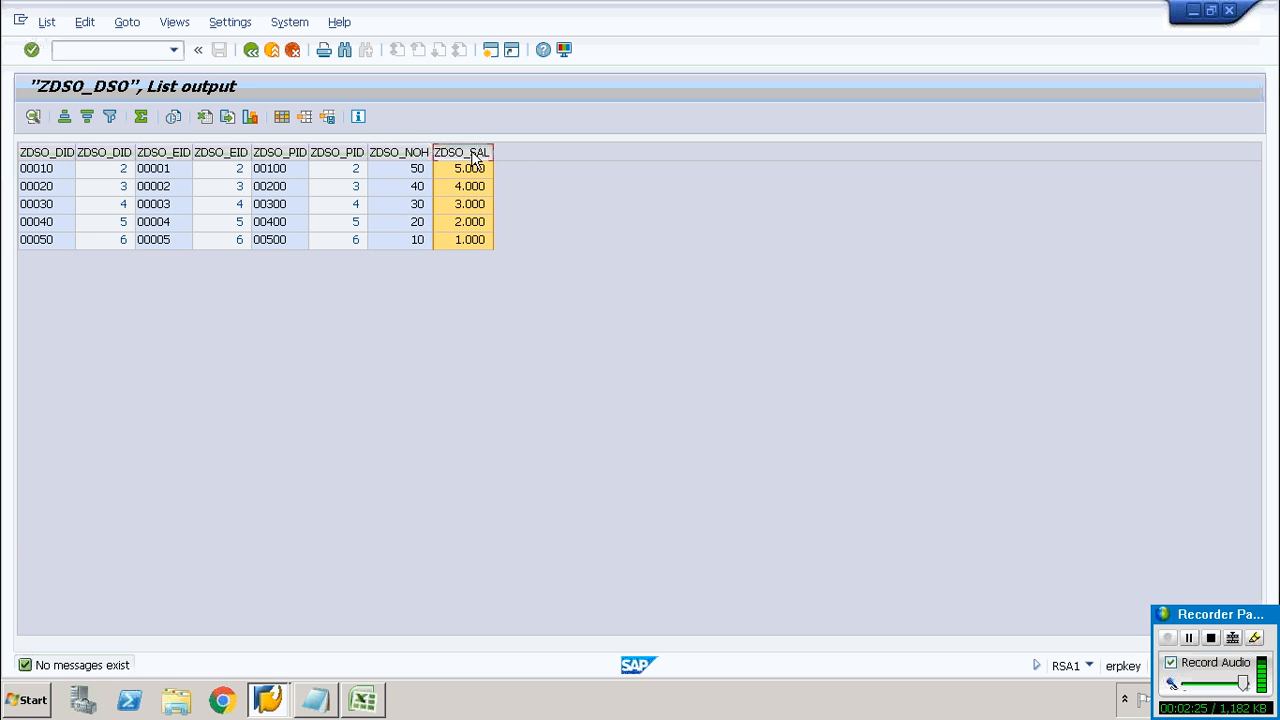
click(415, 160)
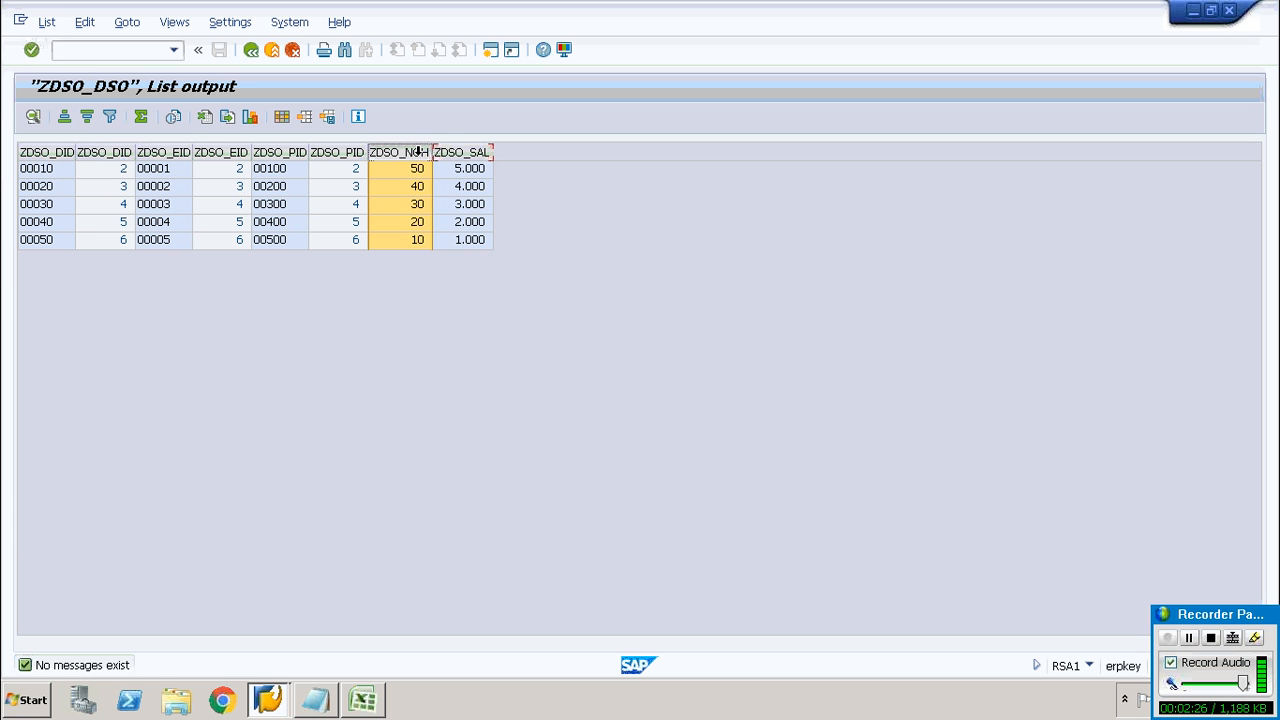
click(486, 155)
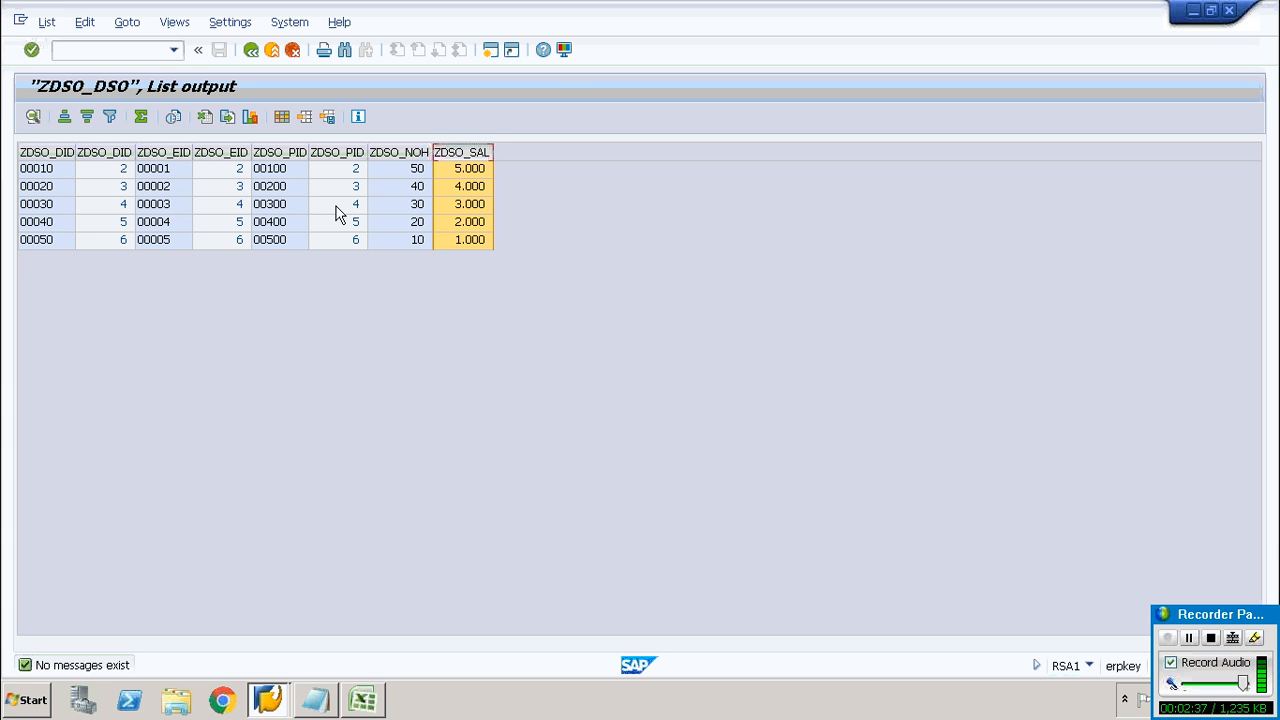
Leave the list output for the InfoProvider tree, recheck the source records in Excel's InfoCub workbook and switch back to SAP.
click(250, 52)
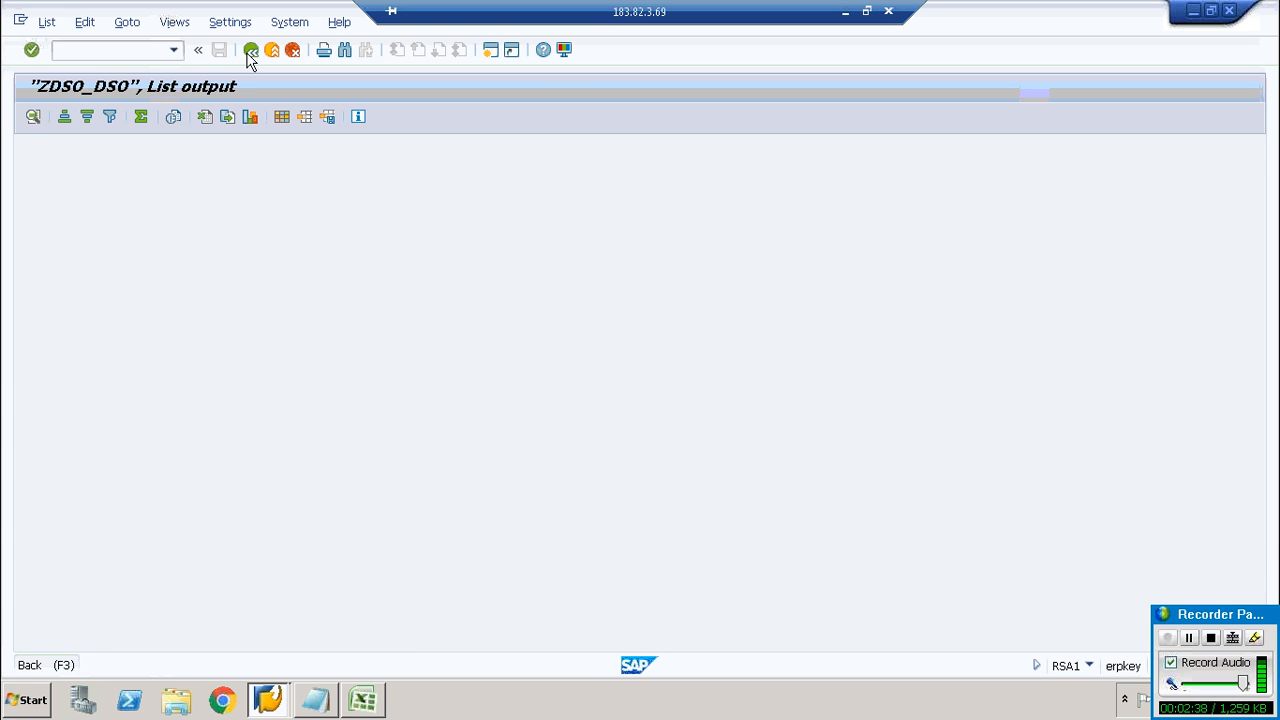
click(249, 54)
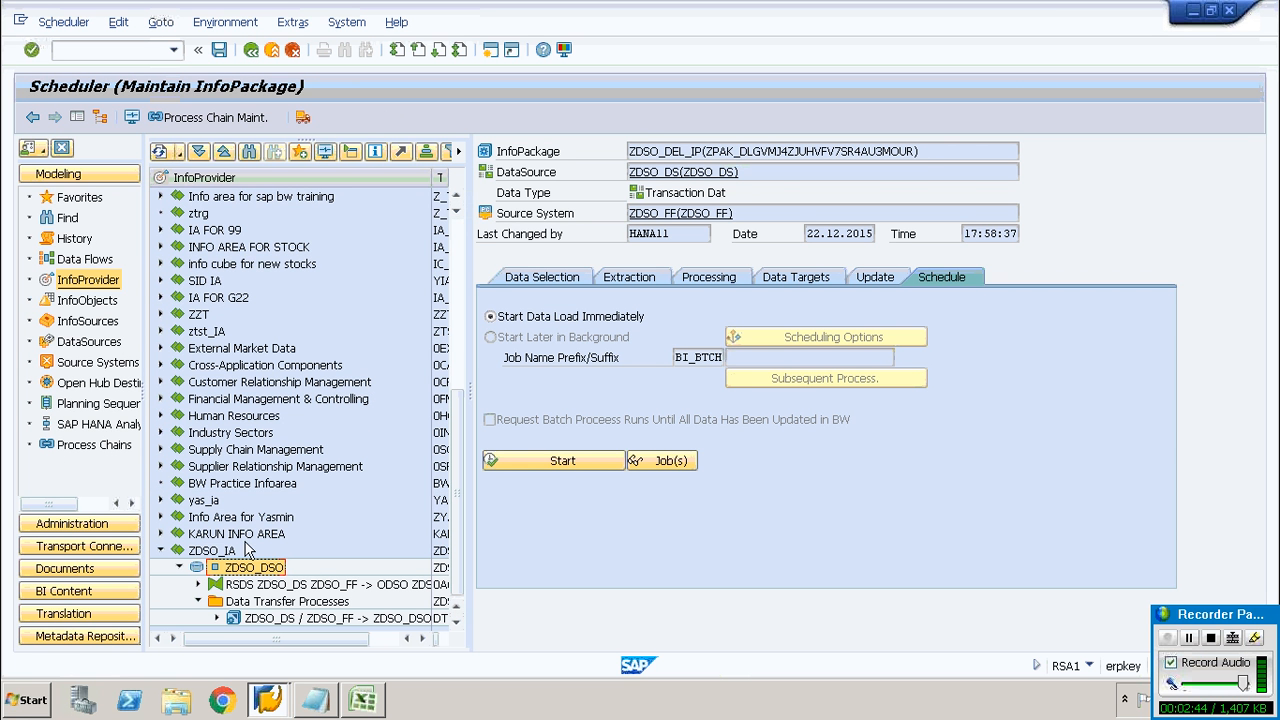
click(362, 700)
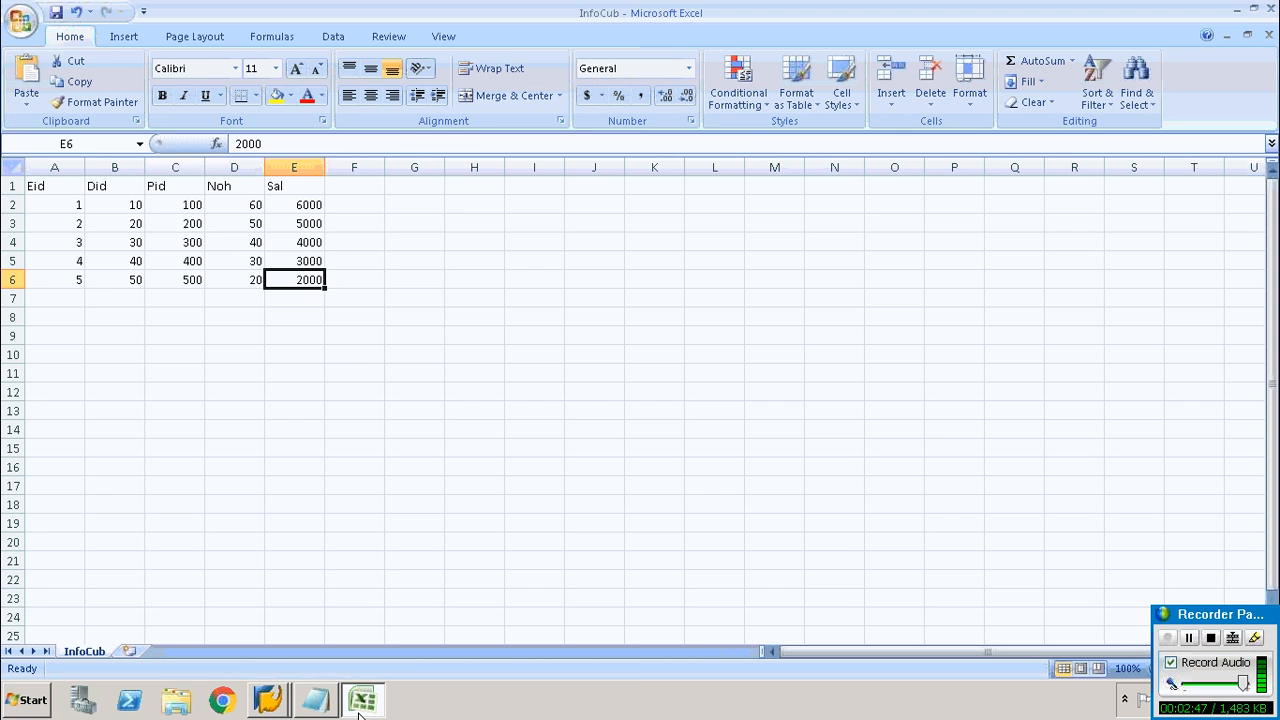
click(361, 712)
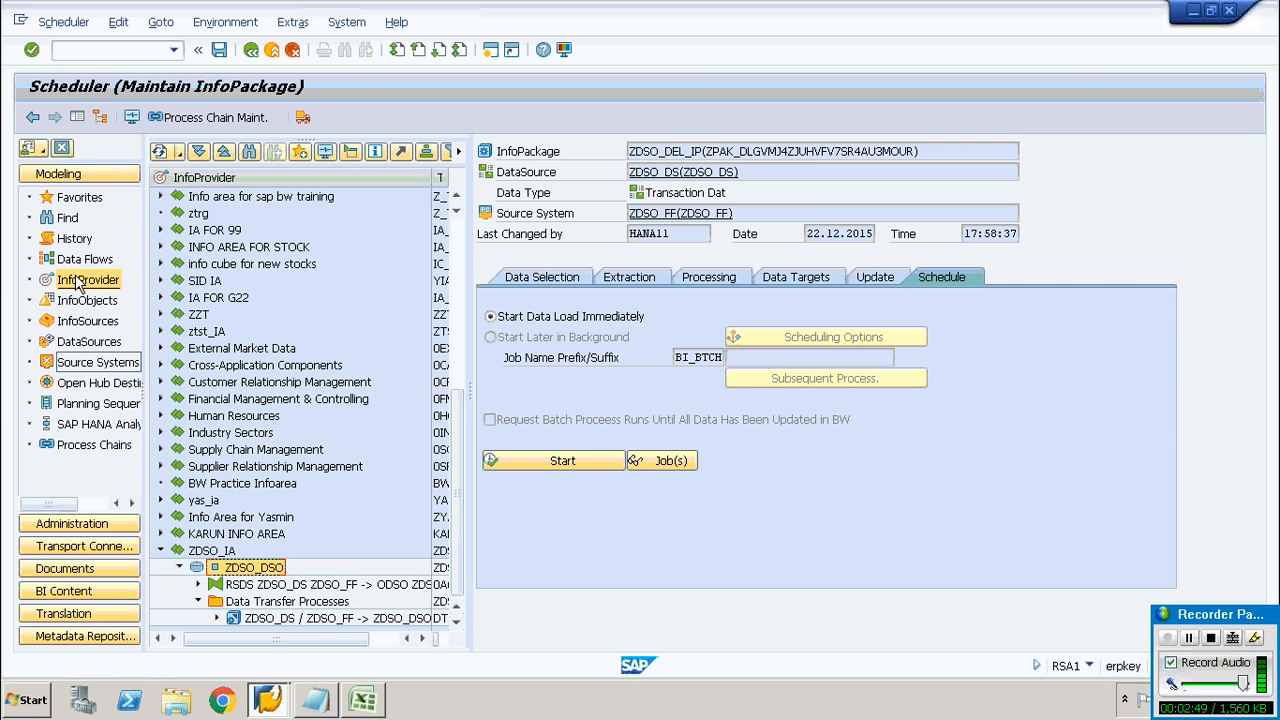
Create an InfoPackage with the description ZDSO_D_IP for the DataSource ZDSO_DS.
click(100, 344)
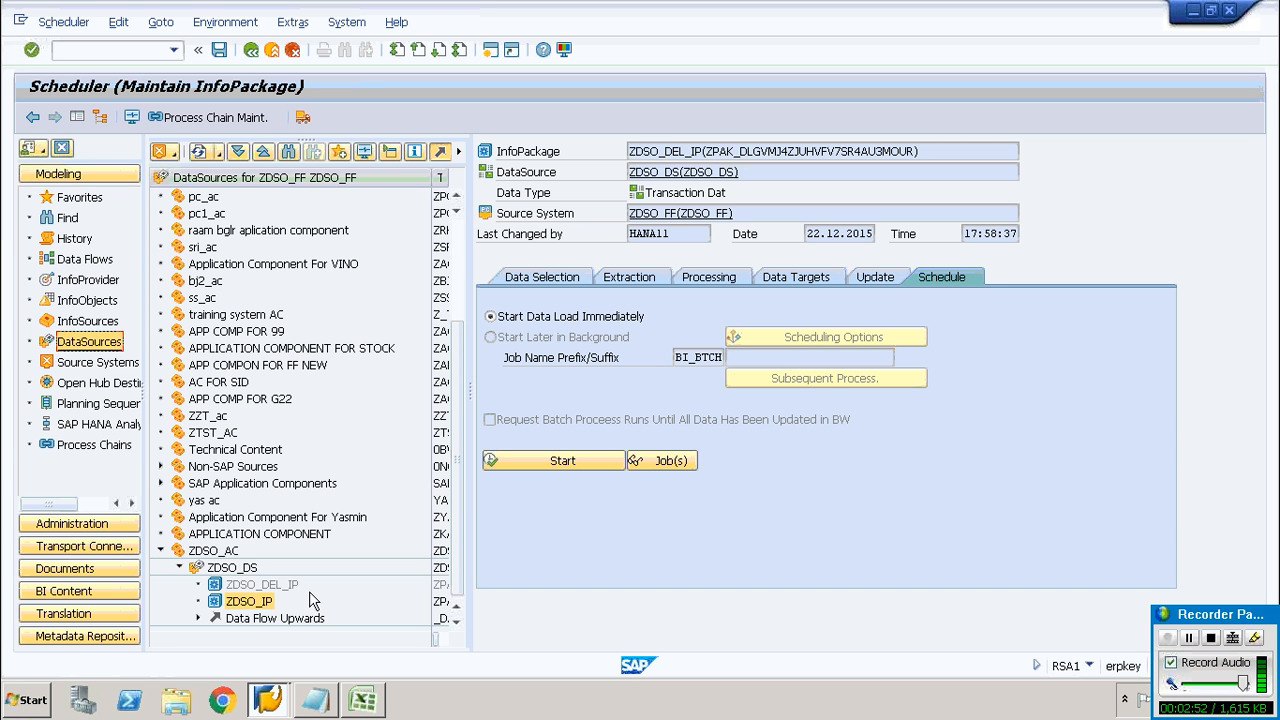
click(236, 568)
right_click(236, 570)
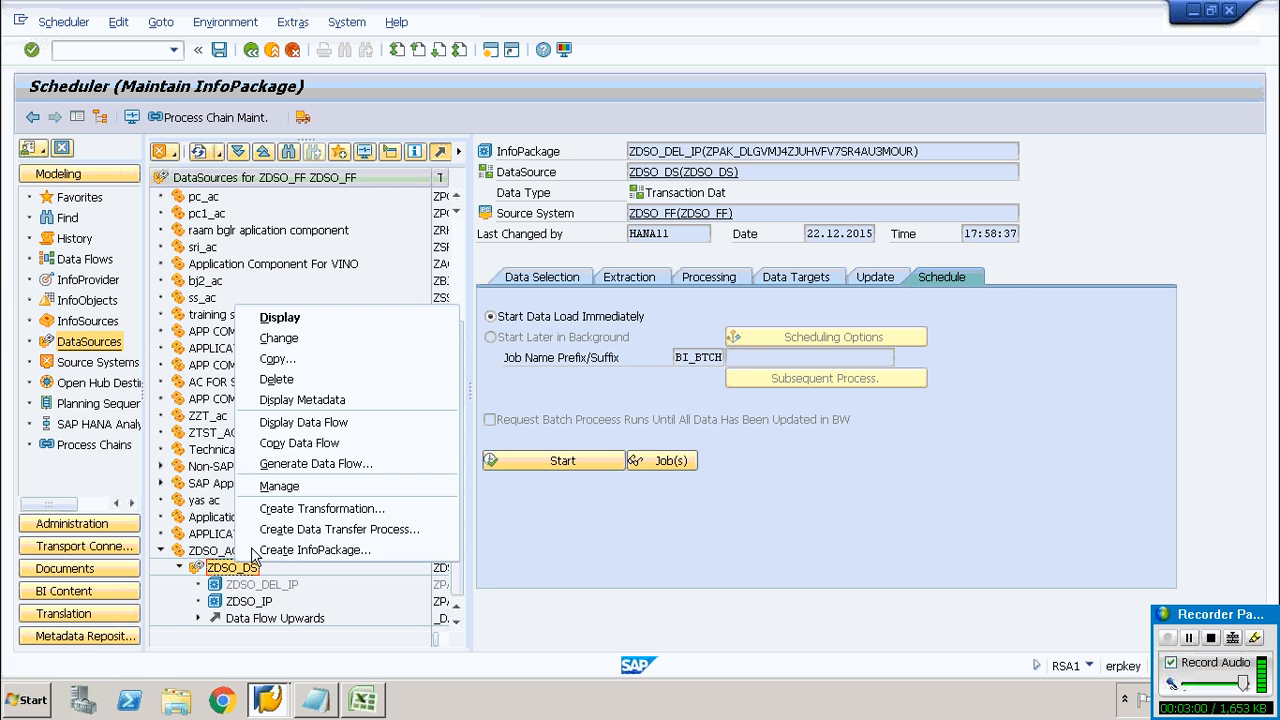
click(307, 549)
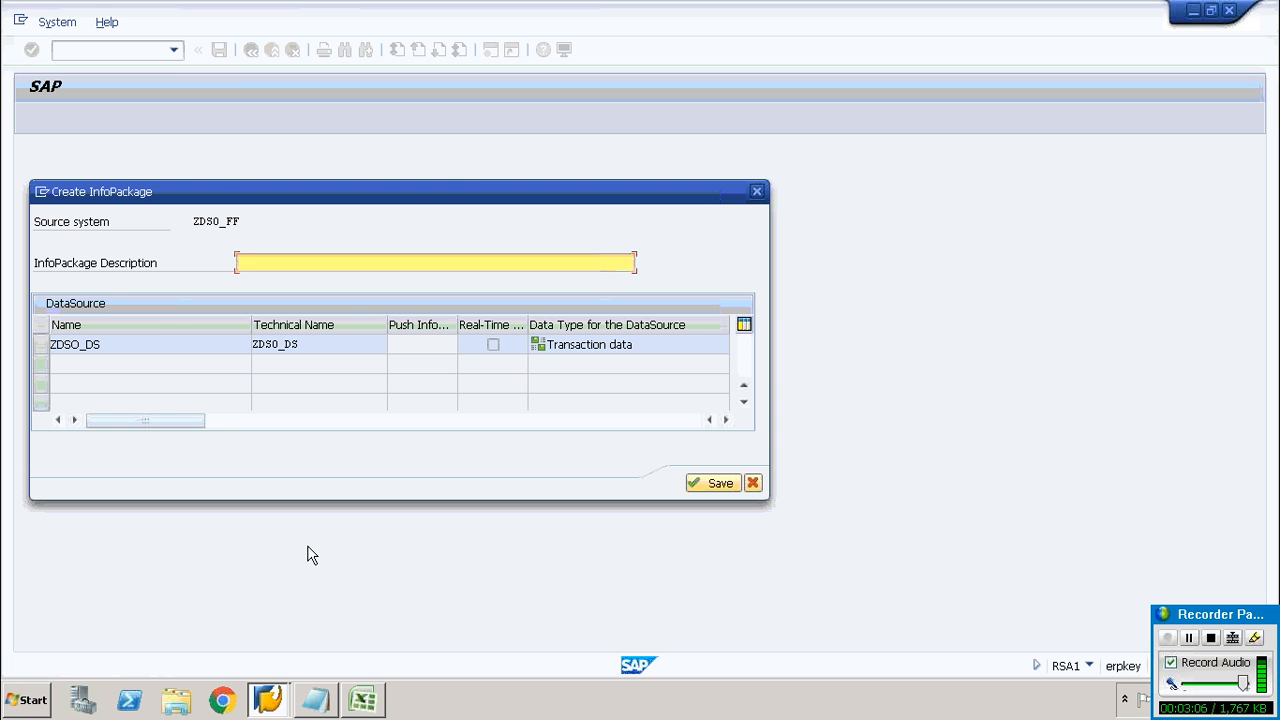
text(ZDSO_D_IP)
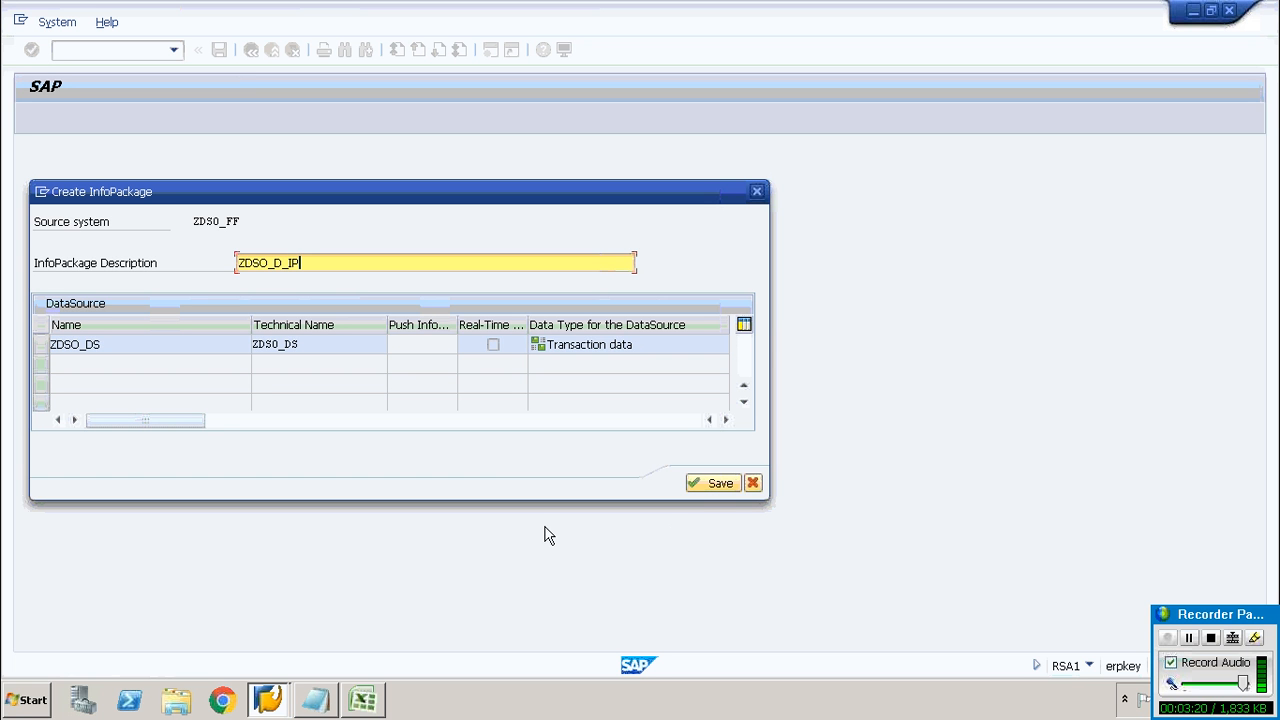
click(706, 490)
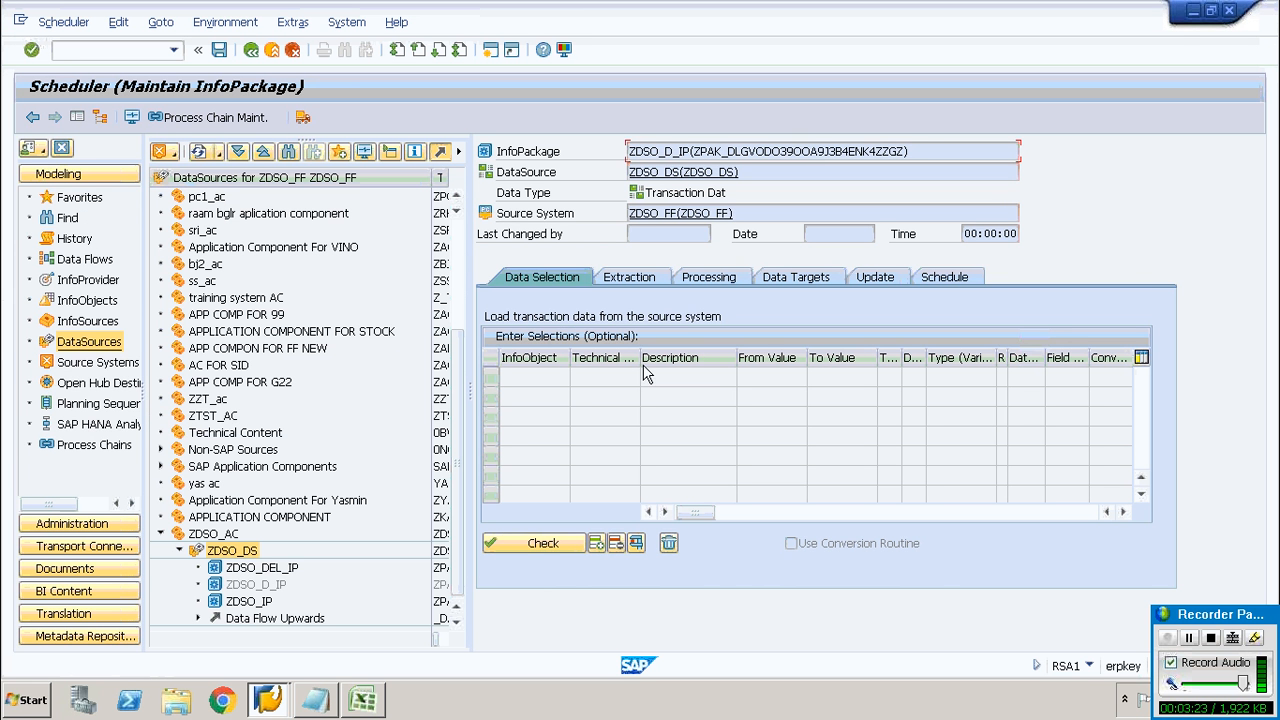
Check the data selection of InfoPackage ZDSO_D_IP and choose the InfoCub CSV file from the Desktop as its extraction file.
click(550, 543)
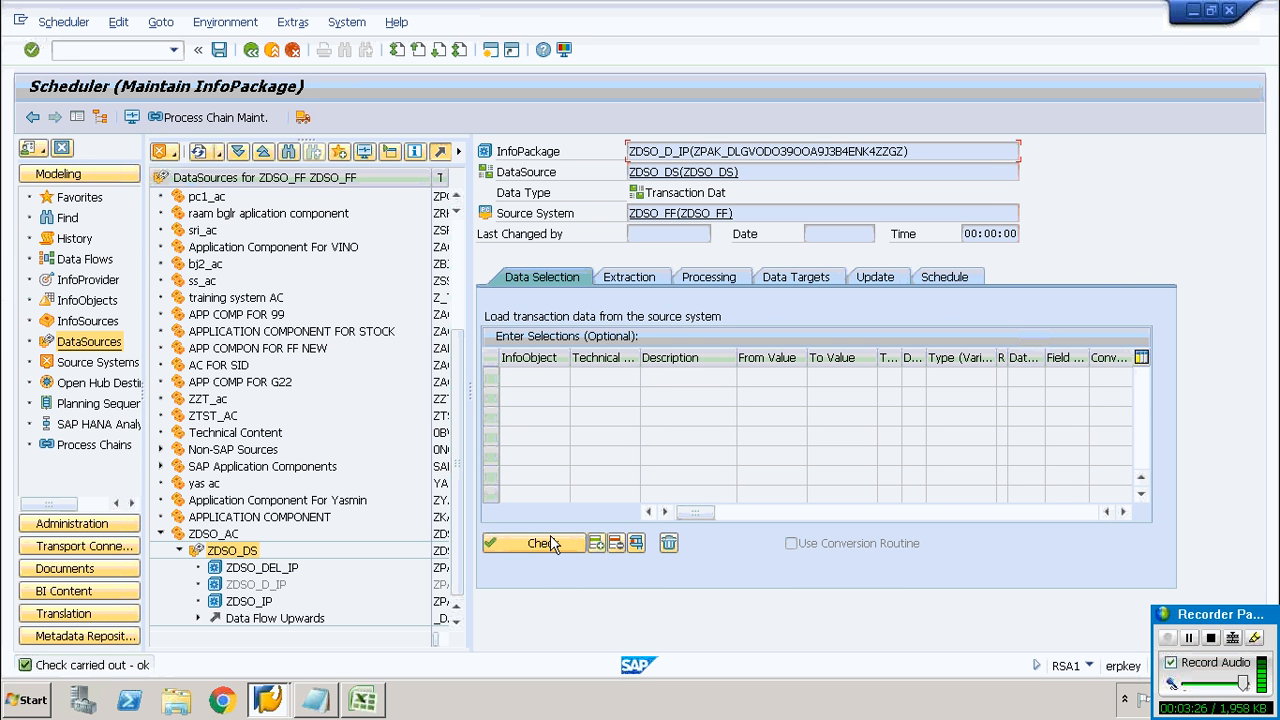
click(646, 280)
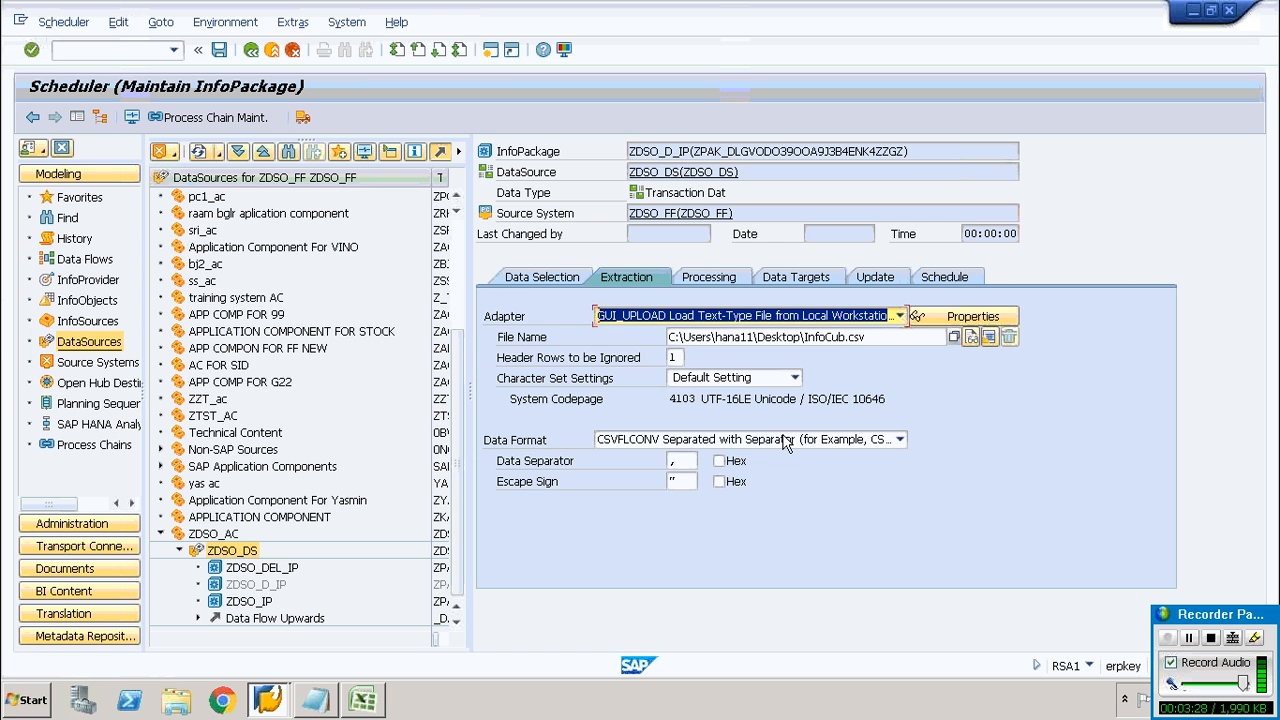
click(851, 337)
click(954, 339)
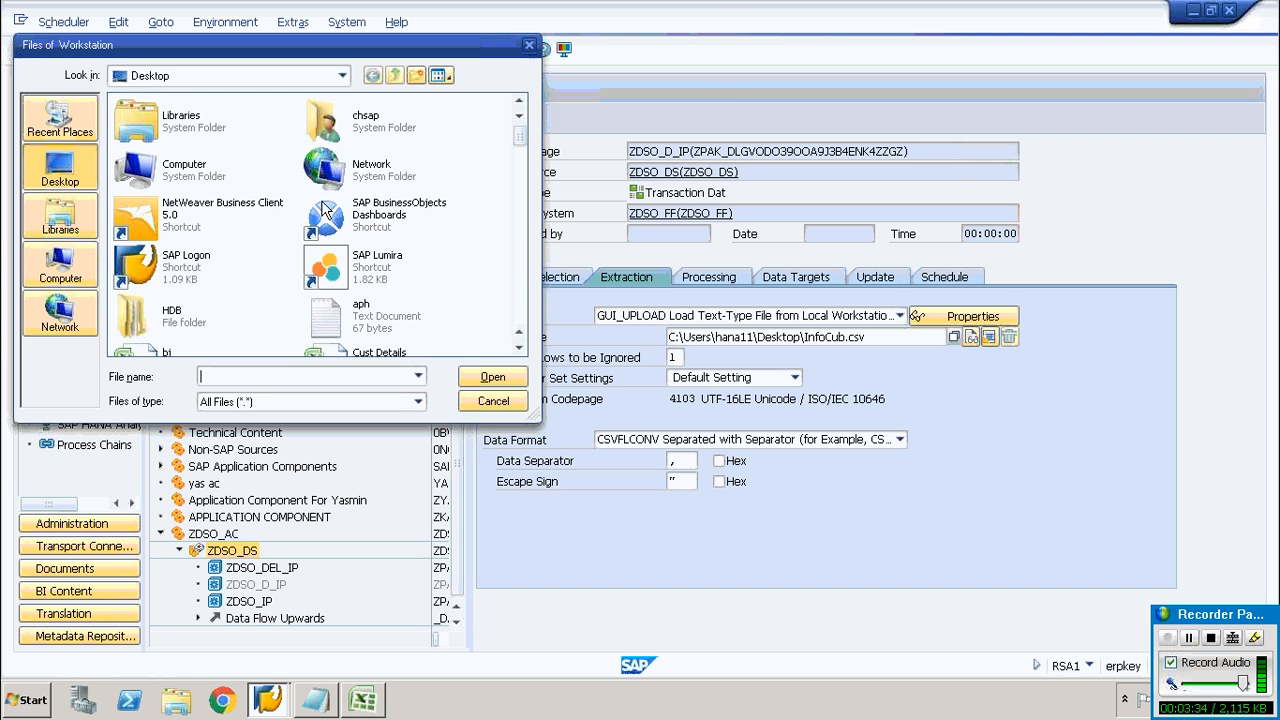
click(325, 213)
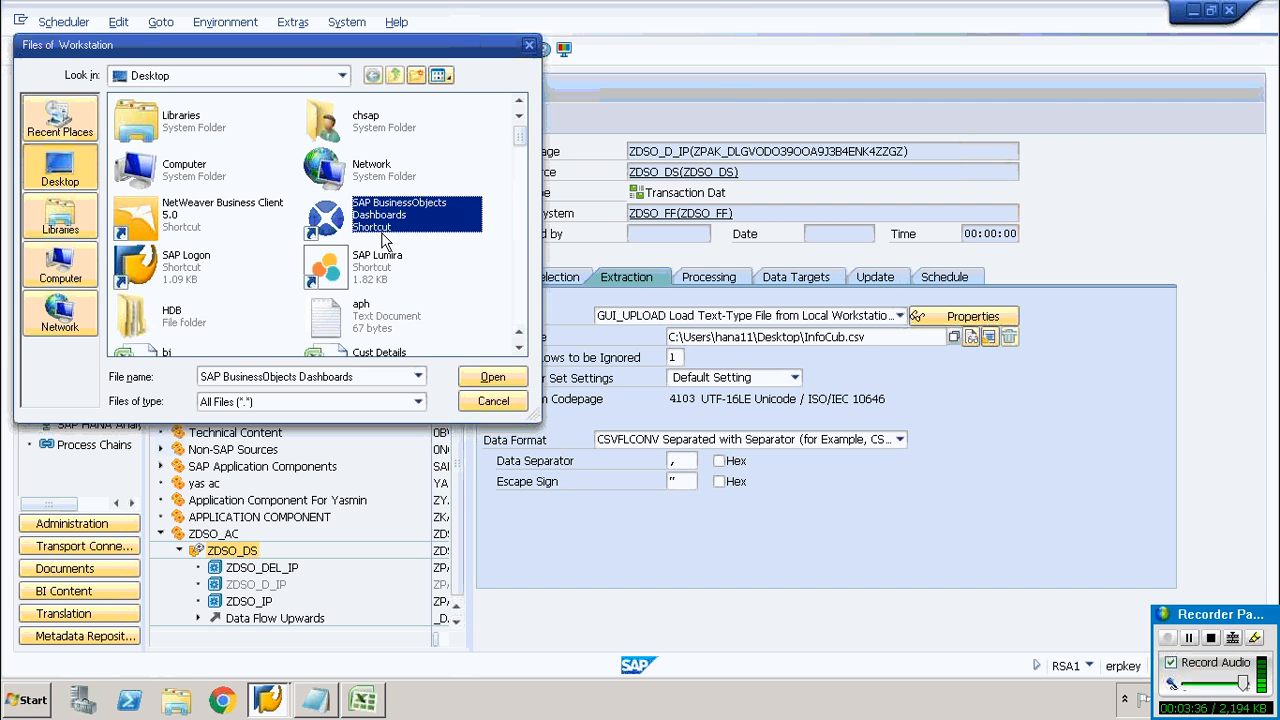
scroll(383, 240, down, 5)
click(368, 122)
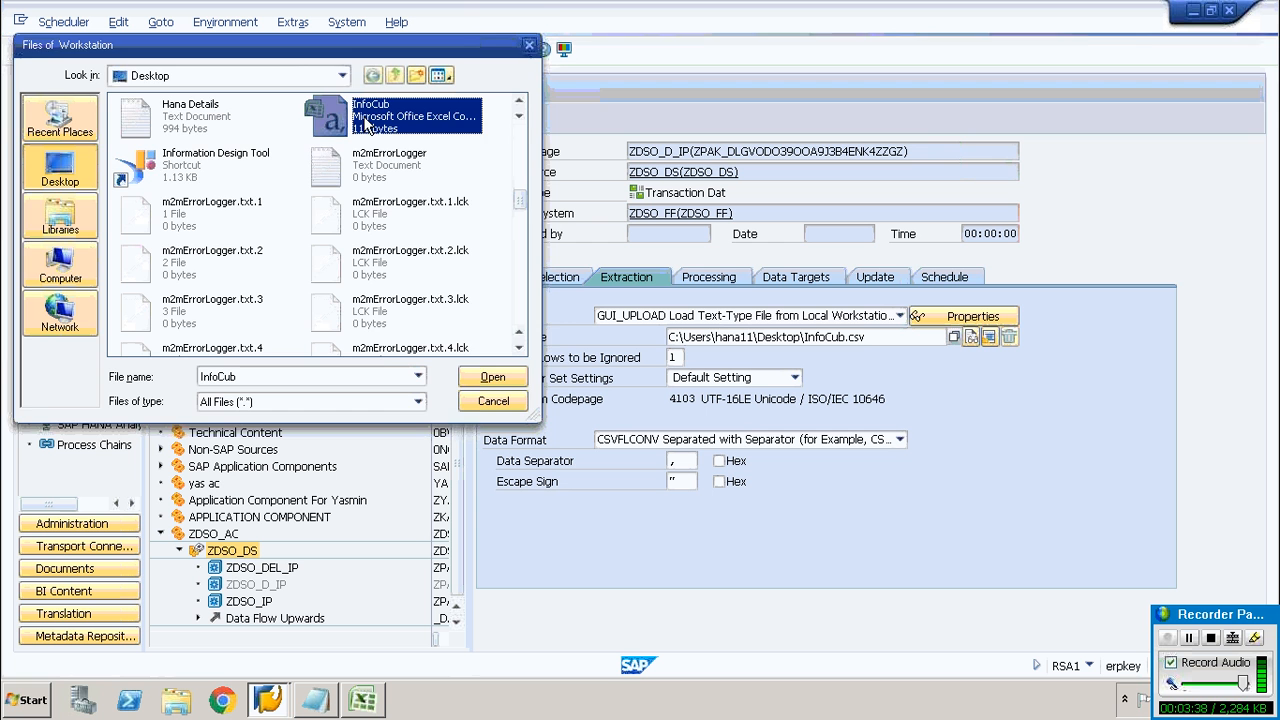
double_click(368, 122)
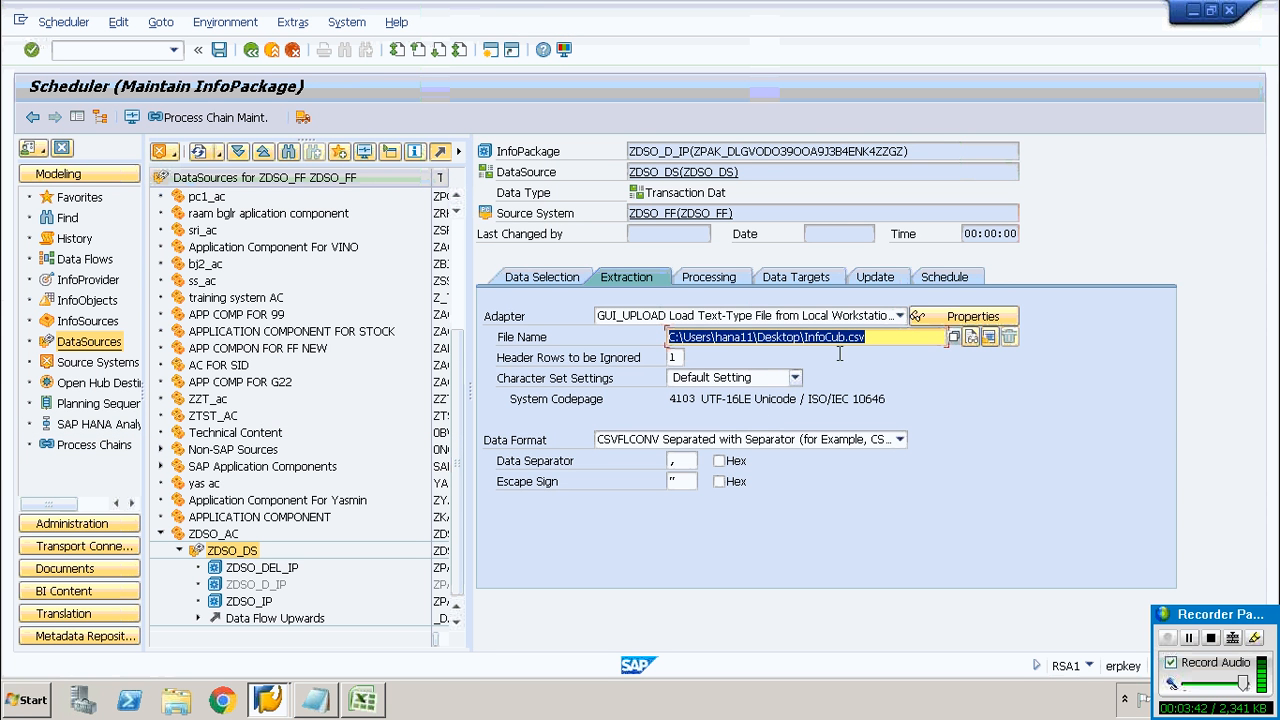
Review the processing, data target and update settings of ZDSO_D_IP, then start the data load immediately and allow access to InfoCub.csv.
click(714, 277)
click(785, 281)
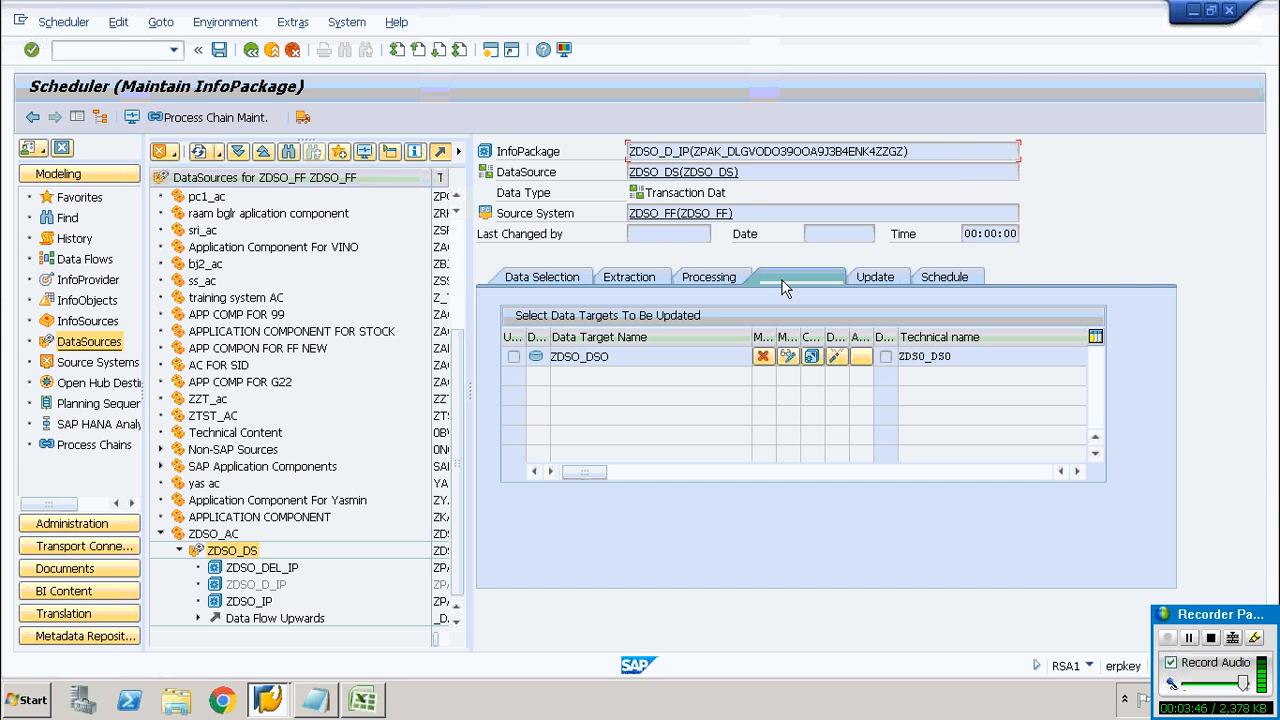
click(893, 280)
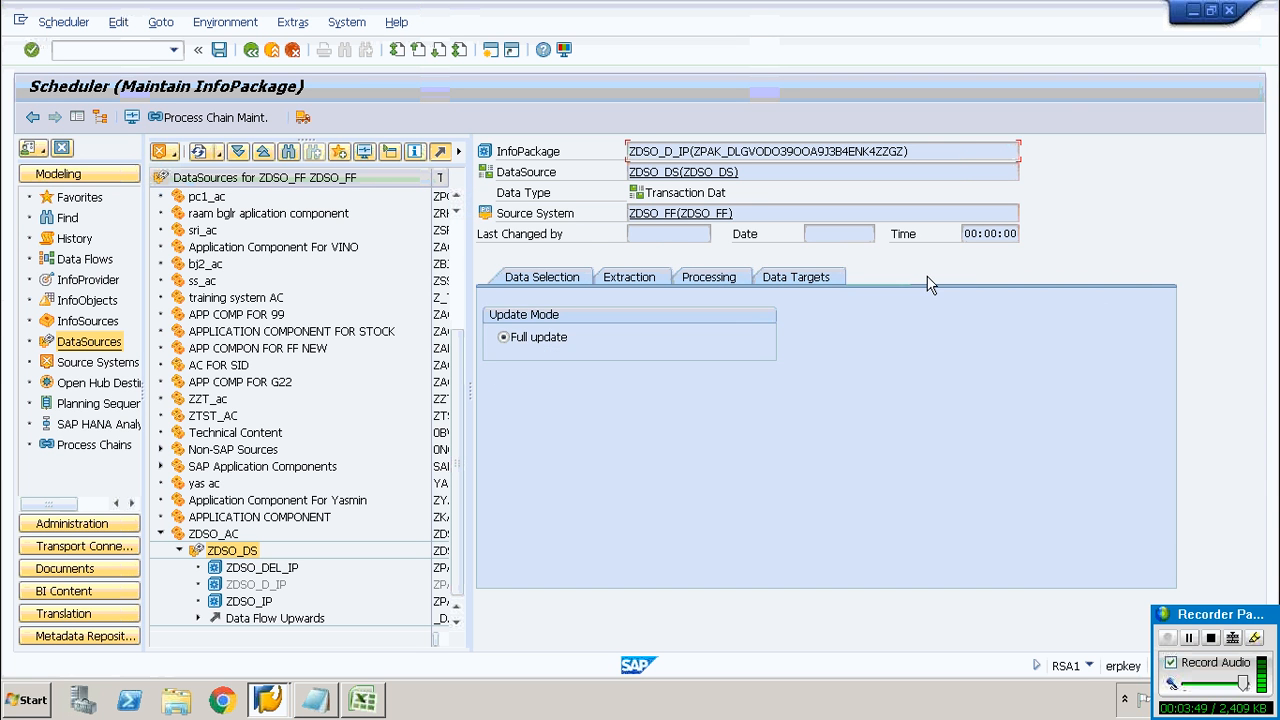
click(943, 278)
click(517, 460)
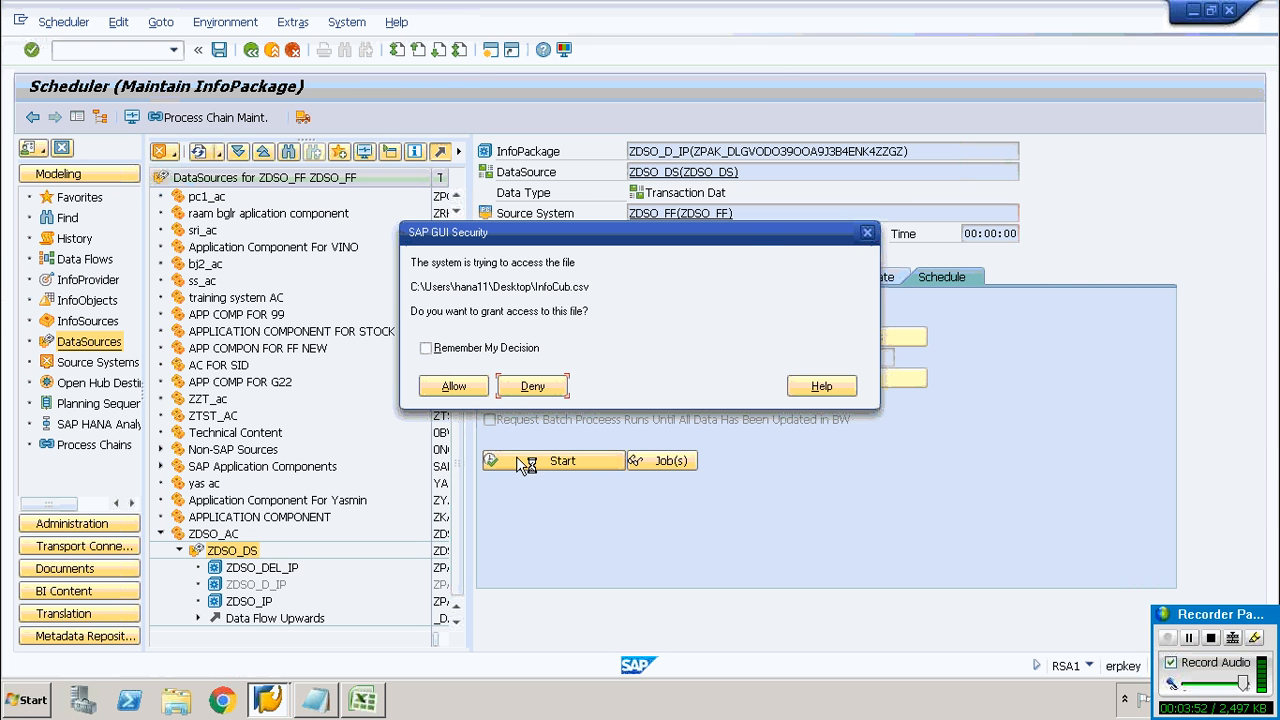
click(453, 386)
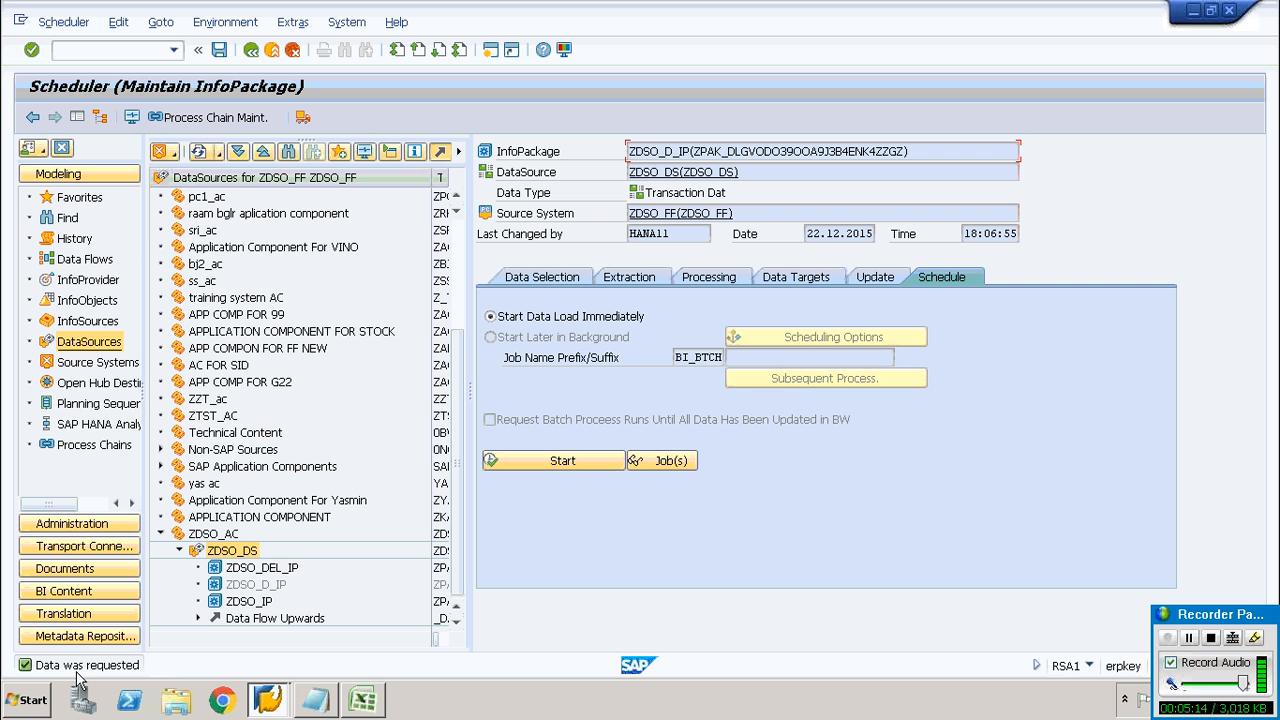
Go to the InfoProvider tree and show ZDSO_DSO under the InfoArea ZDSO_IA.
click(101, 364)
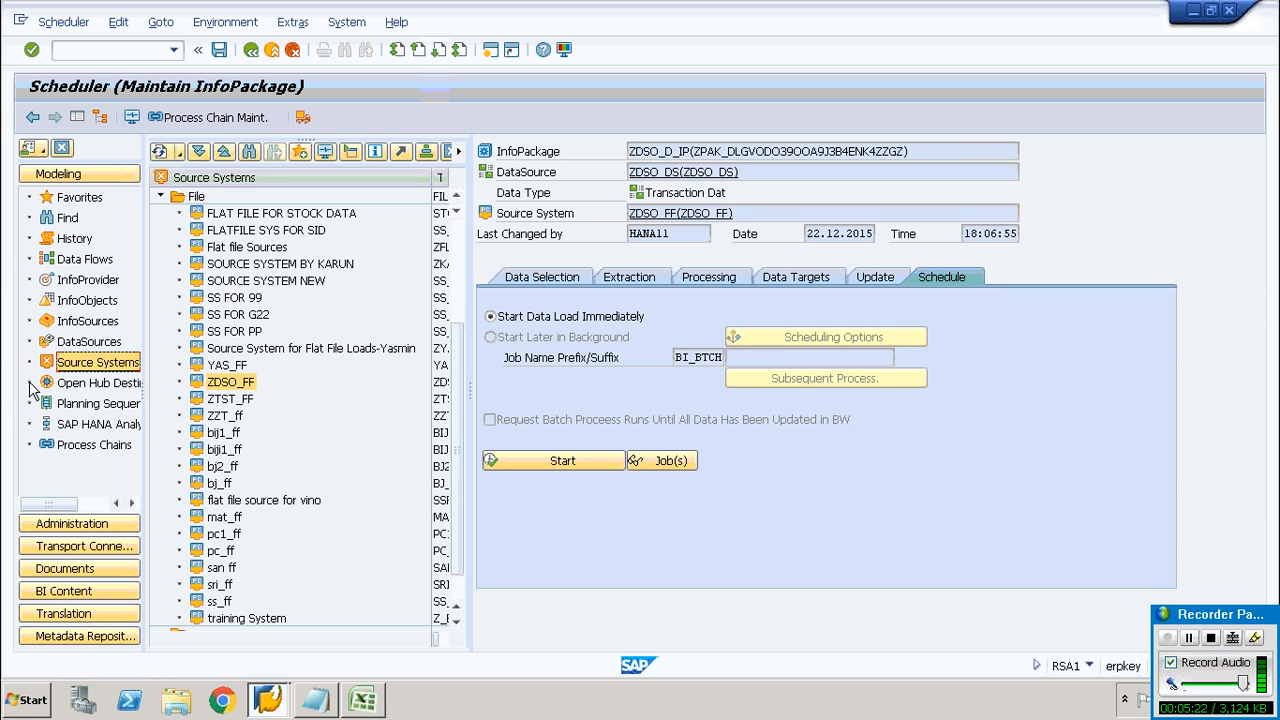
click(86, 280)
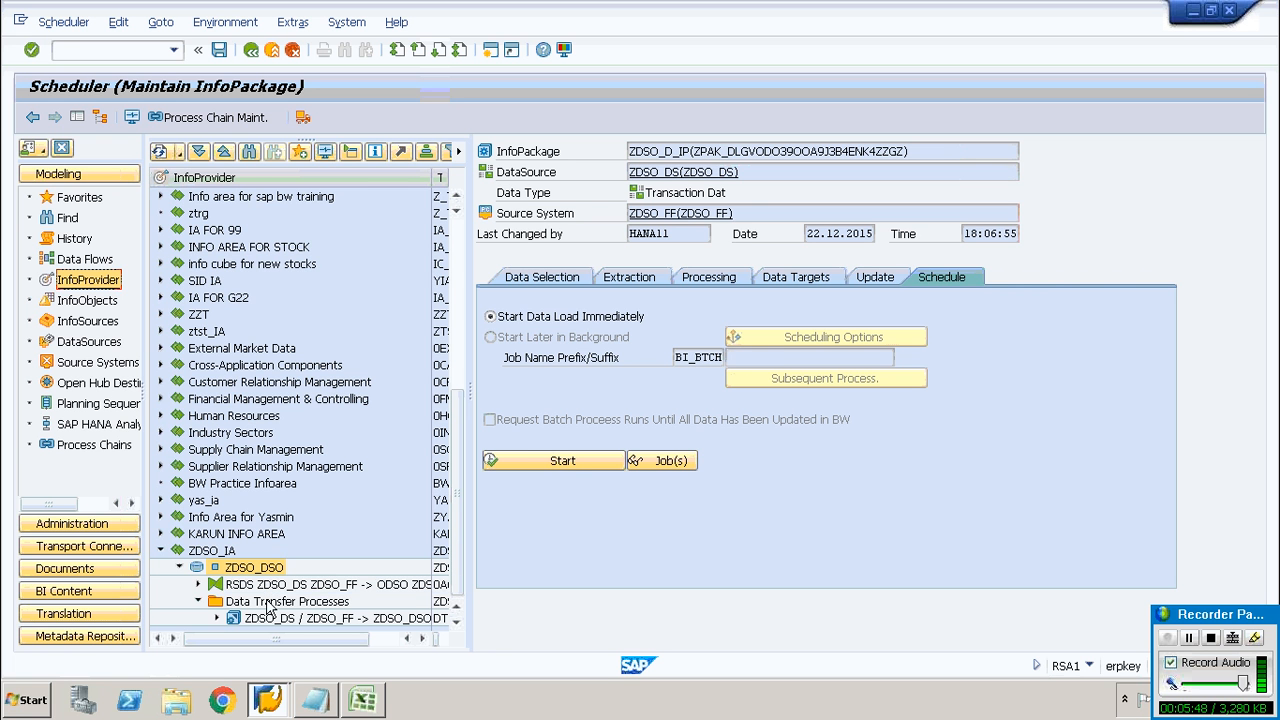
right_click(268, 601)
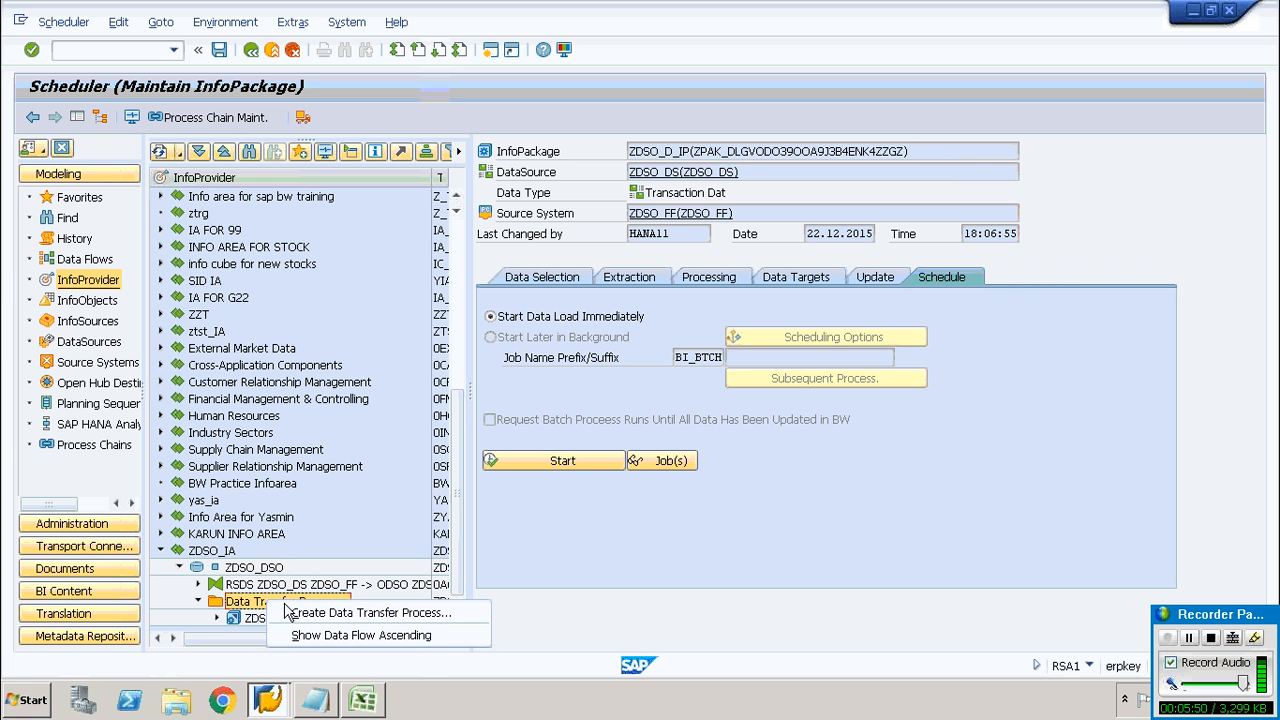
click(302, 614)
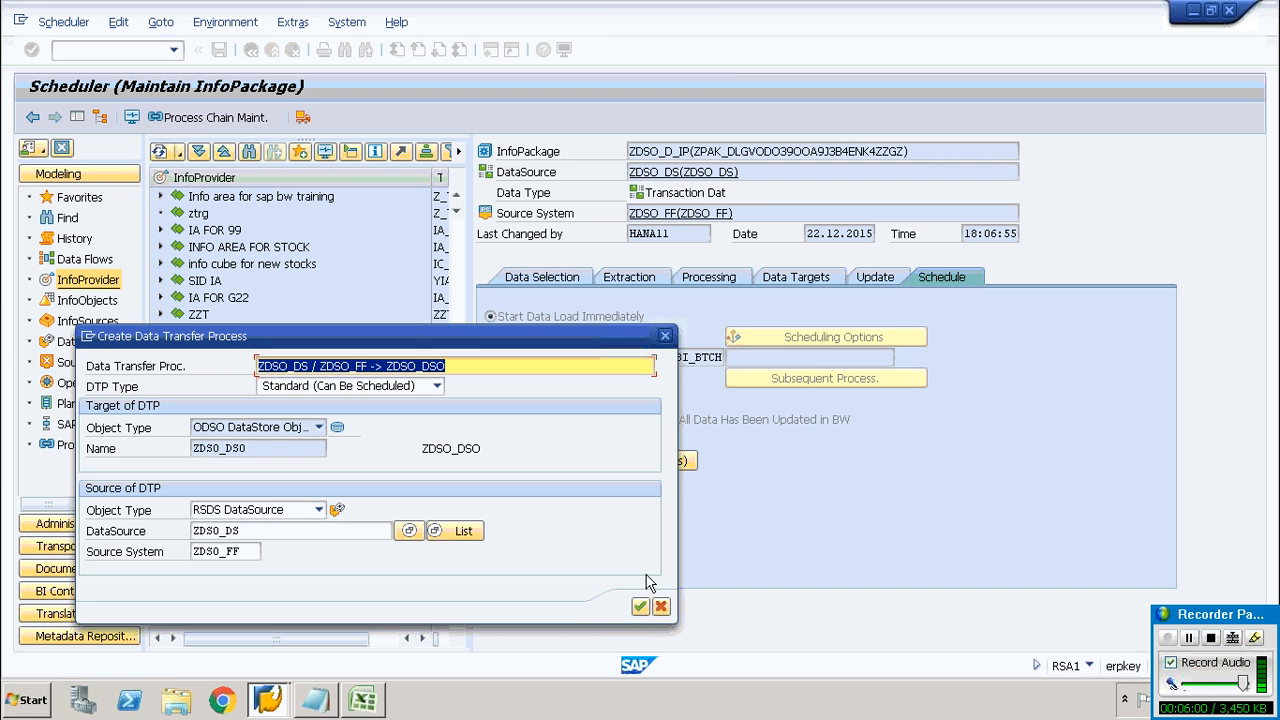
click(665, 336)
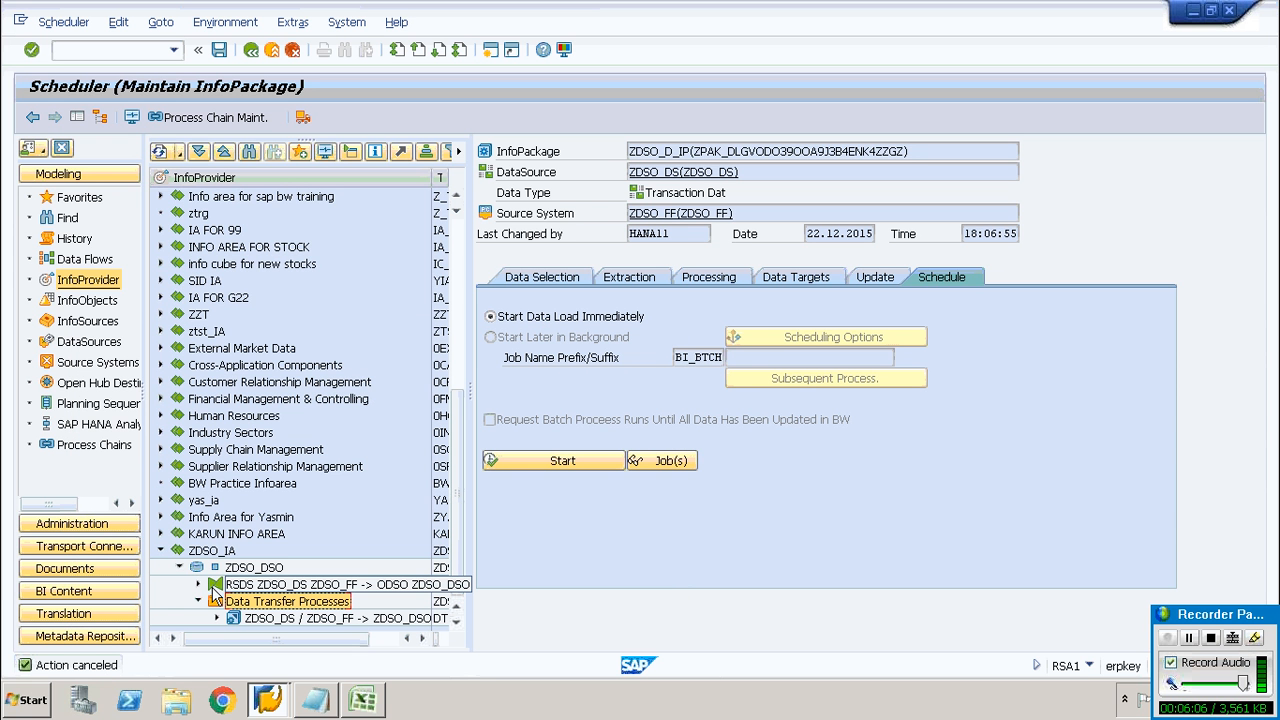
Expand the transformation of ZDSO_DSO down to DataSource ZDSO_DS and look over its InfoPackages, including ZDSO_IP and ZDSO_D_IP.
click(199, 585)
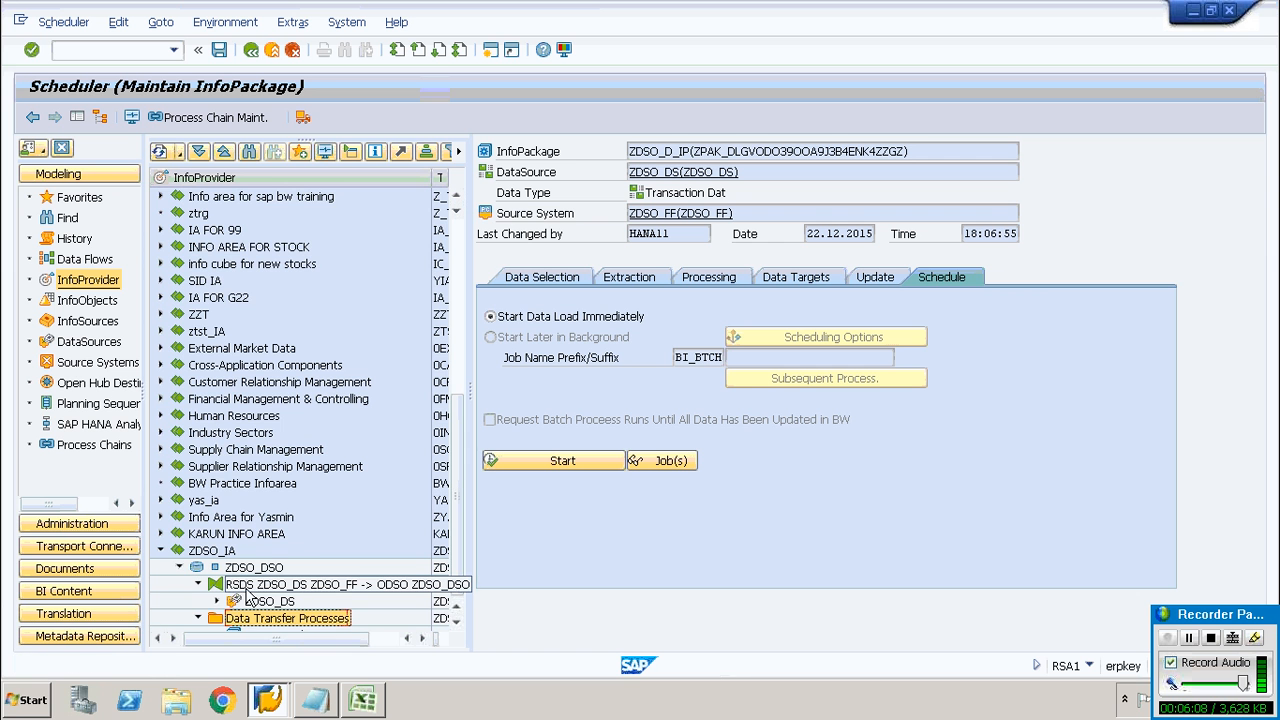
click(216, 602)
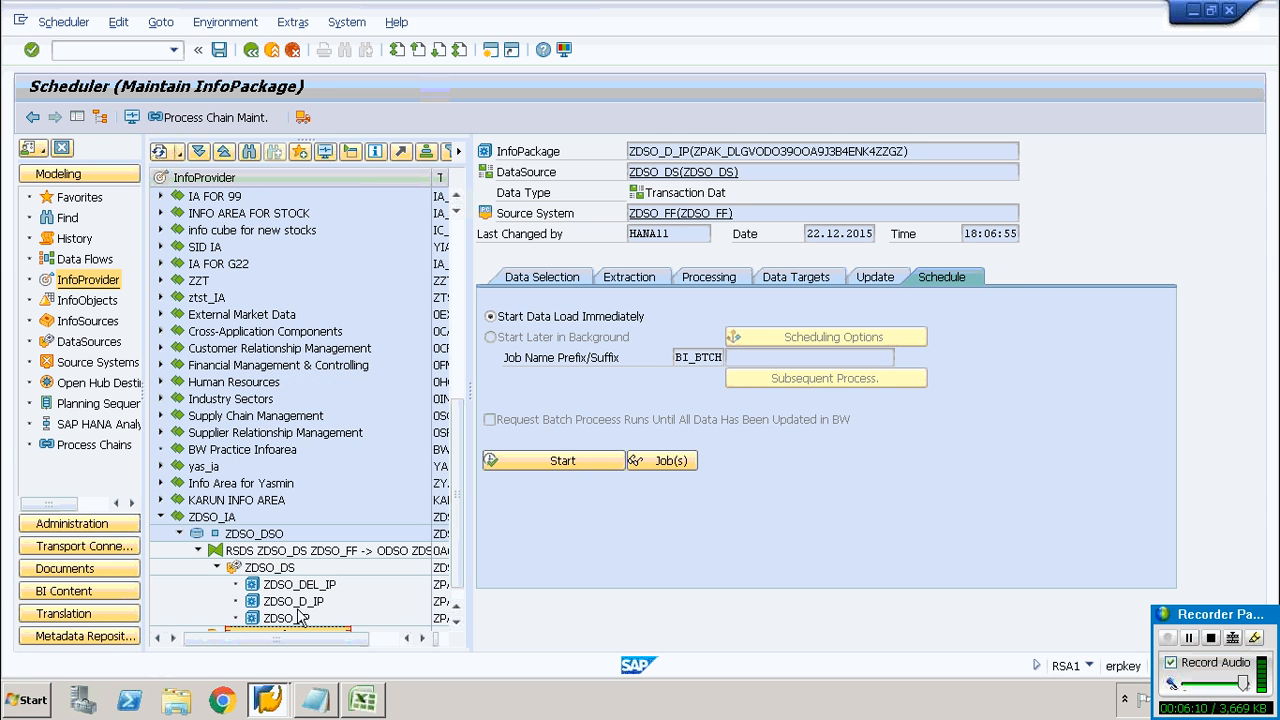
click(456, 621)
click(456, 621)
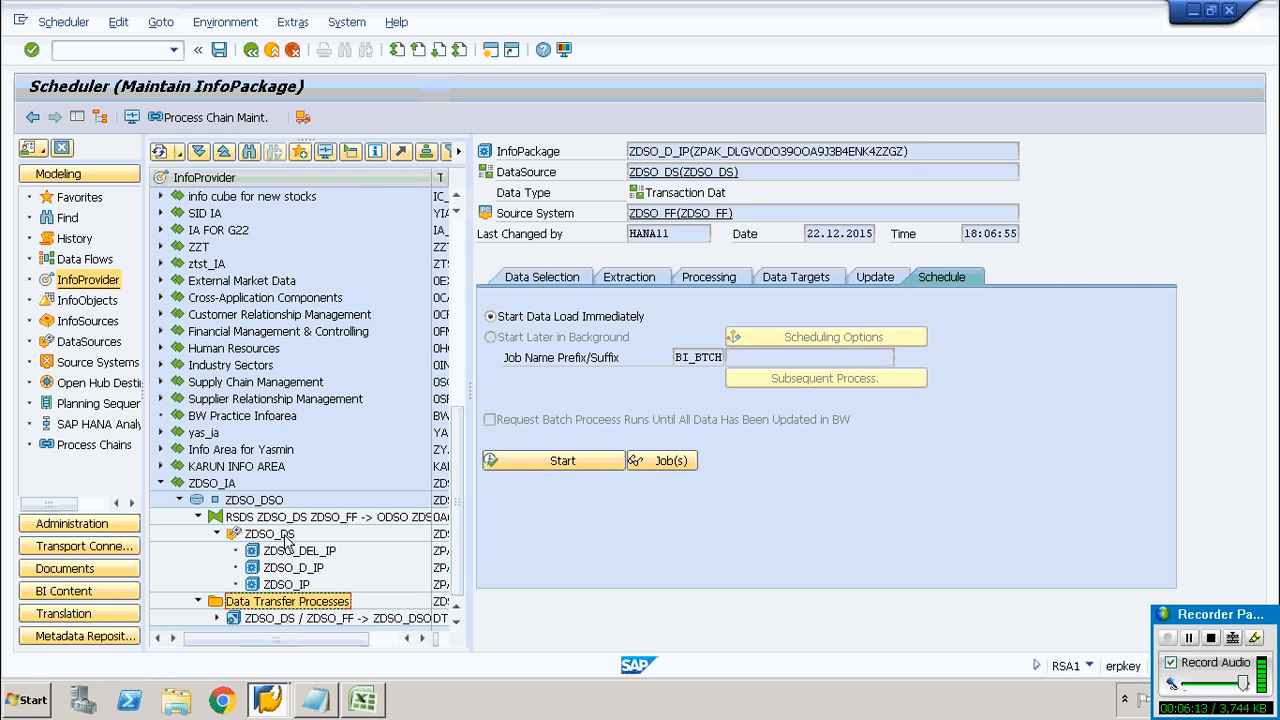
click(294, 585)
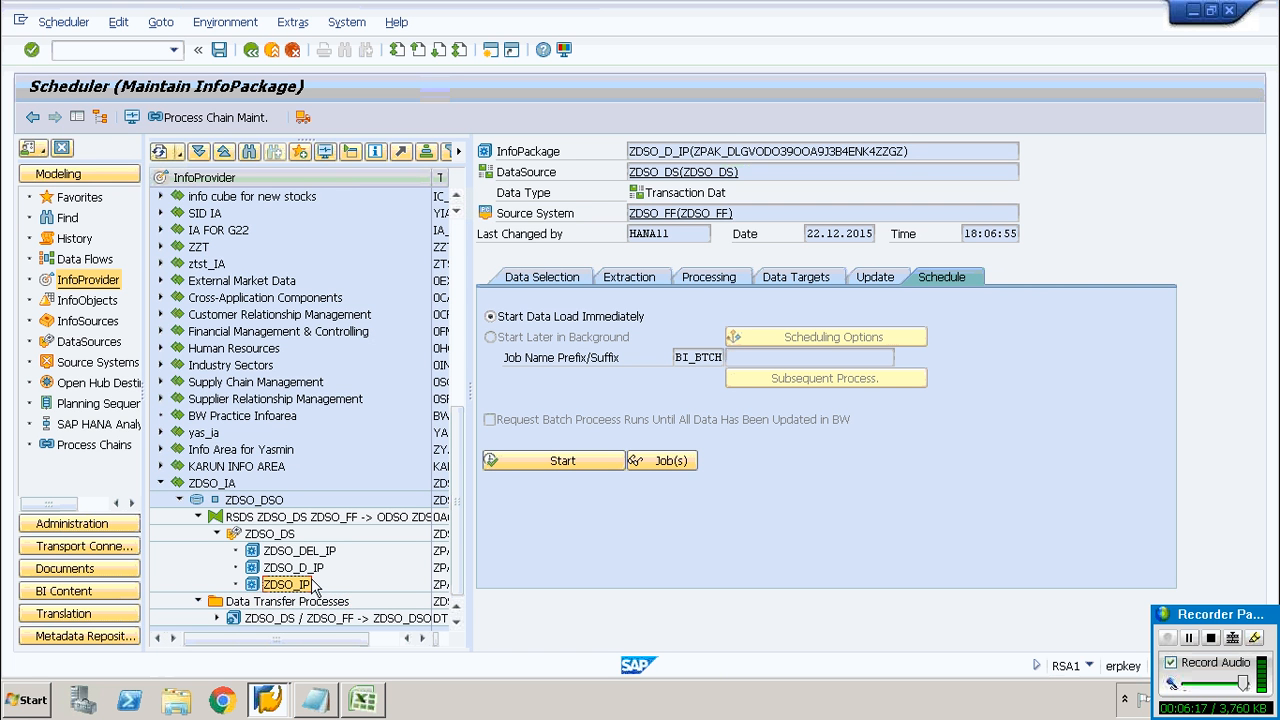
click(303, 570)
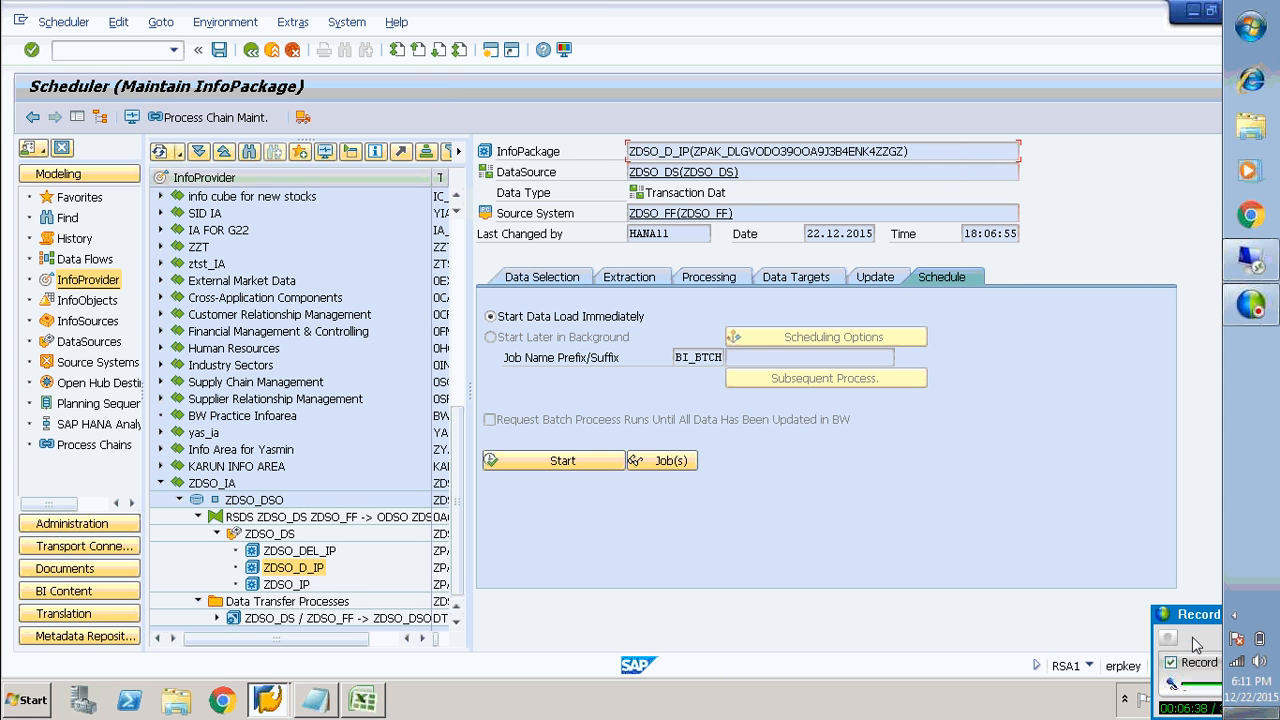
Create a standard data transfer process for ZDSO_DSO from DataSource ZDSO_DS in source system ZDSO_FF, keeping the proposed description.
click(284, 617)
click(282, 602)
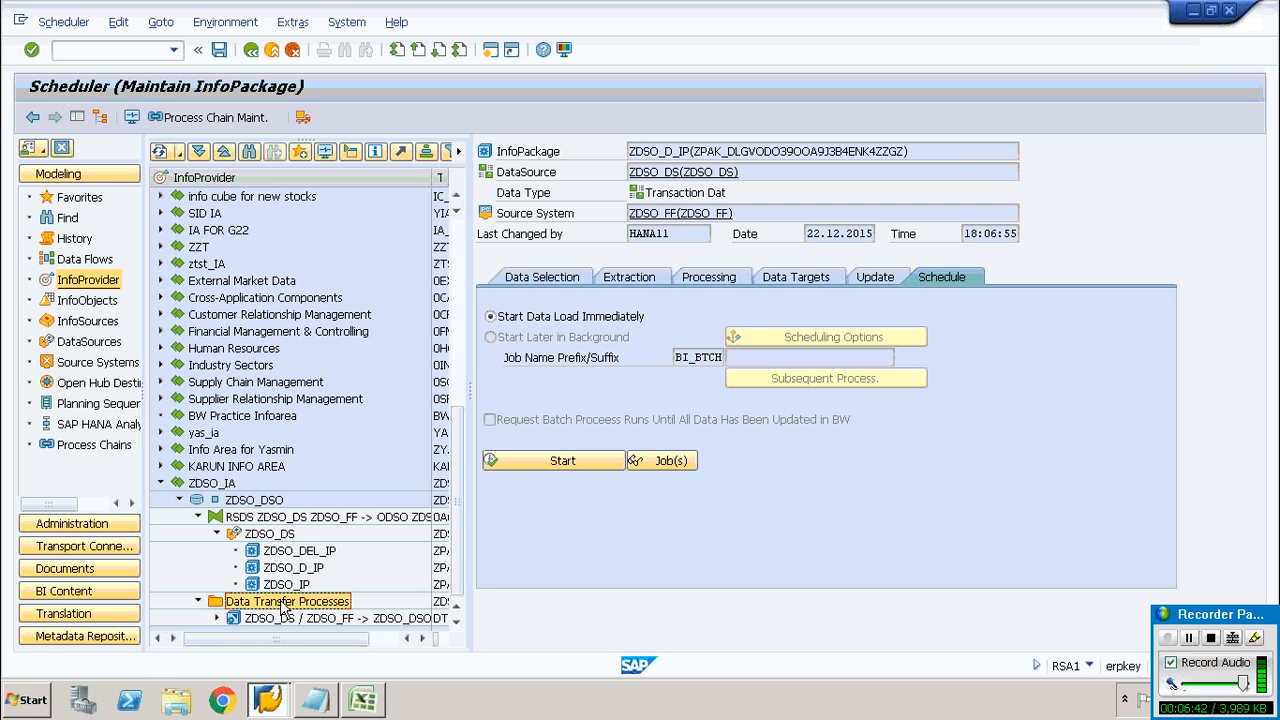
right_click(283, 606)
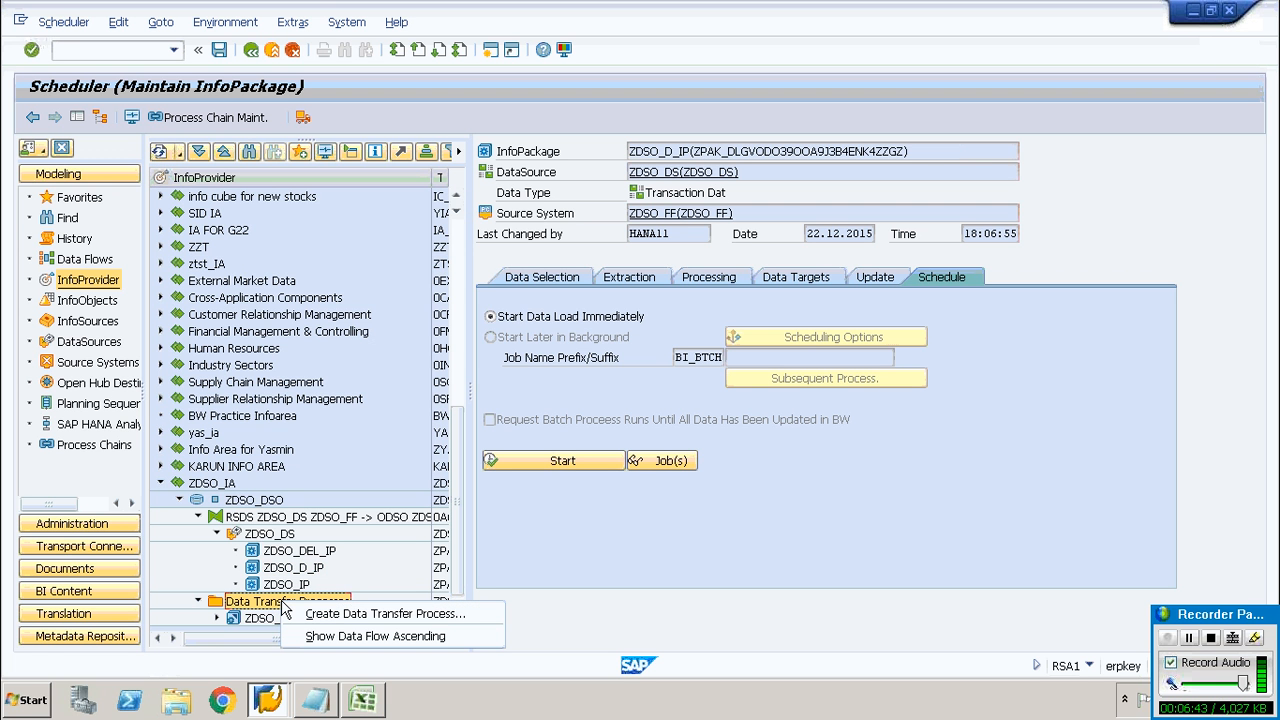
click(318, 615)
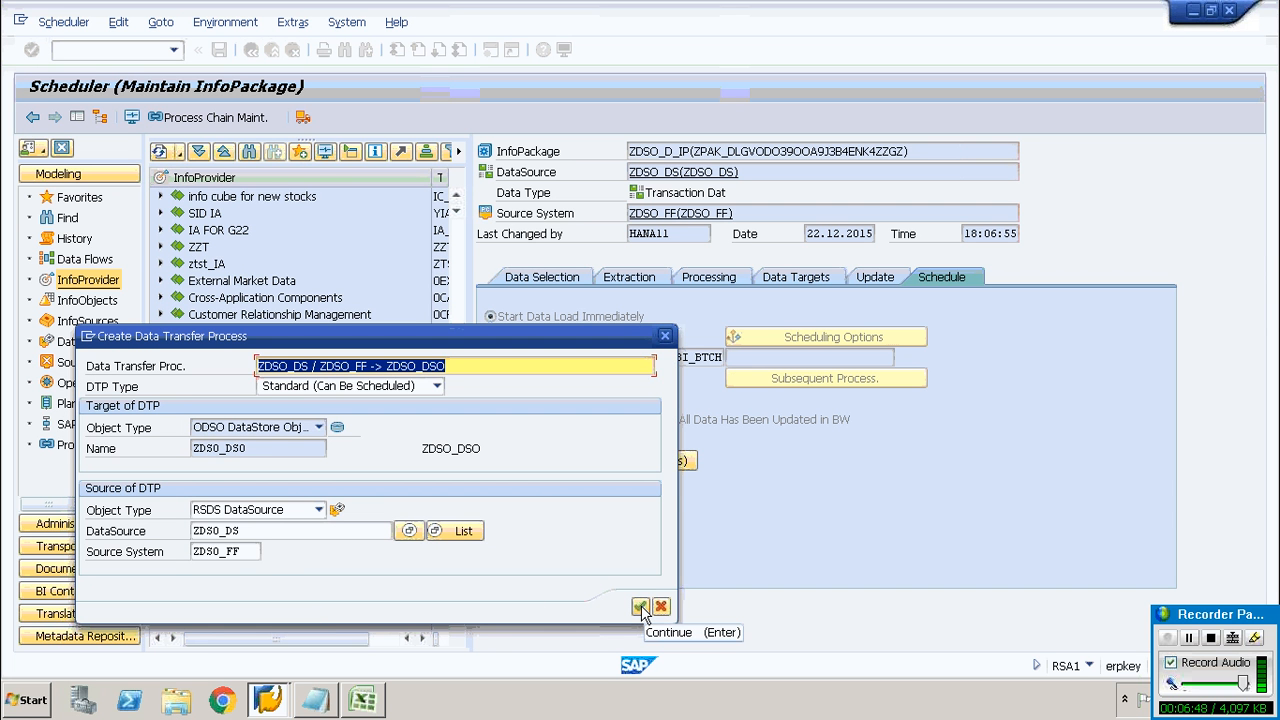
click(640, 607)
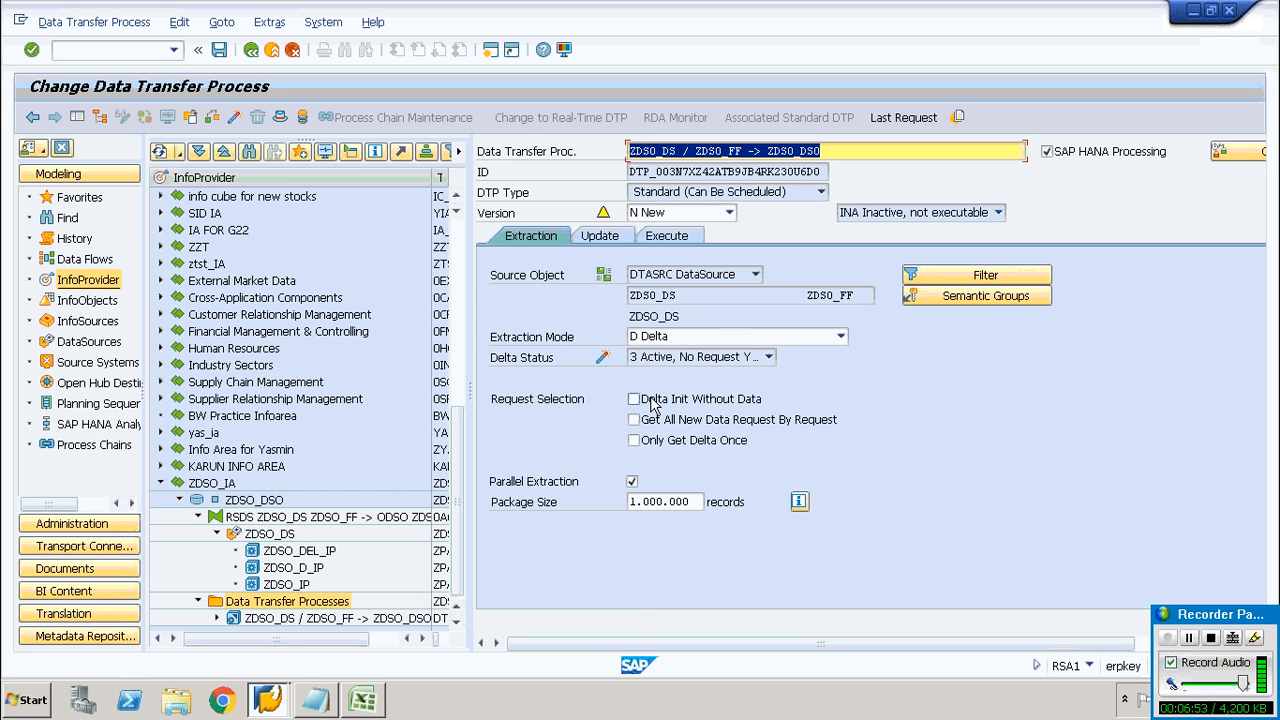
Set the data transfer process to Delta extraction and its error handling to Request Green, Write Error Stack, Update Valid Records.
click(731, 340)
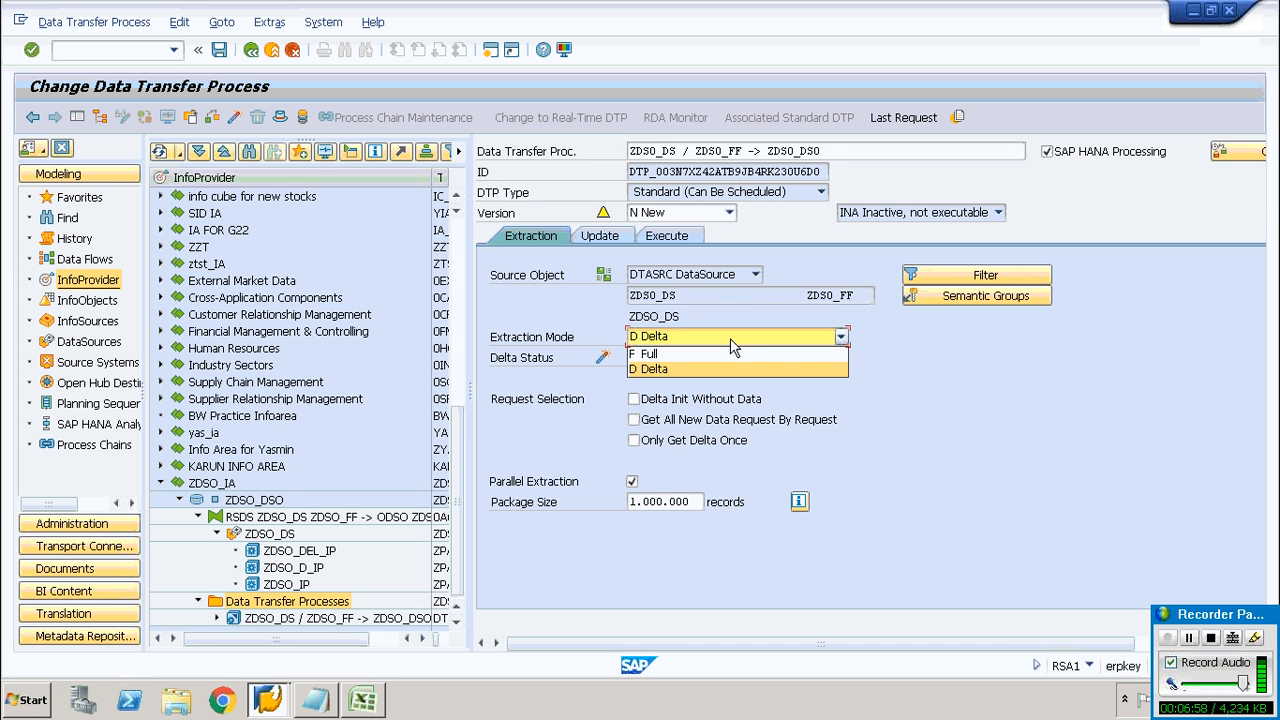
click(731, 369)
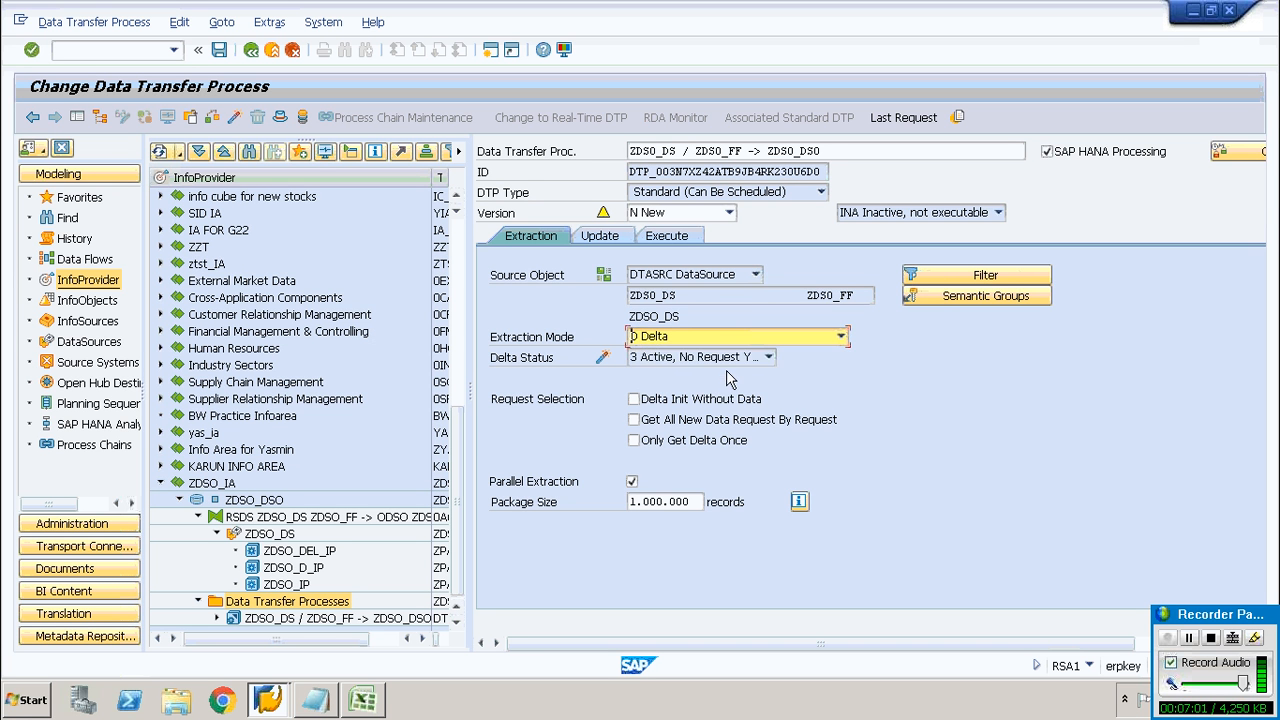
click(605, 237)
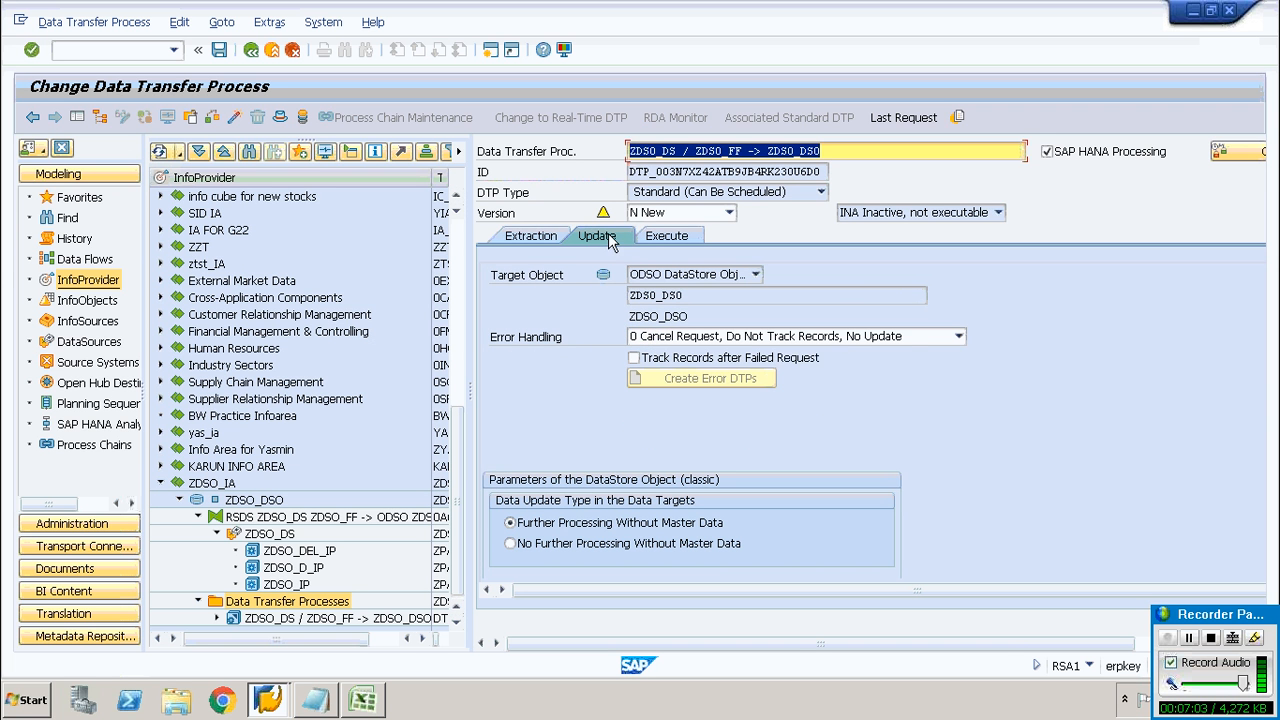
click(766, 339)
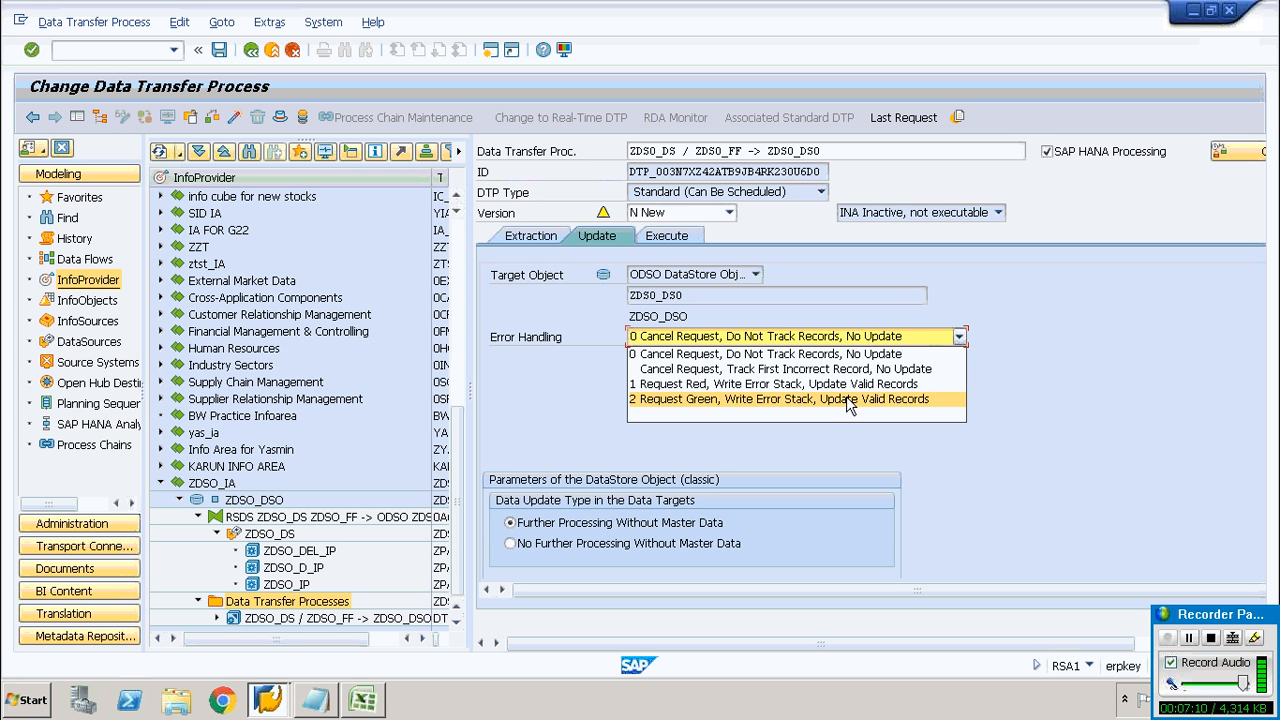
click(919, 399)
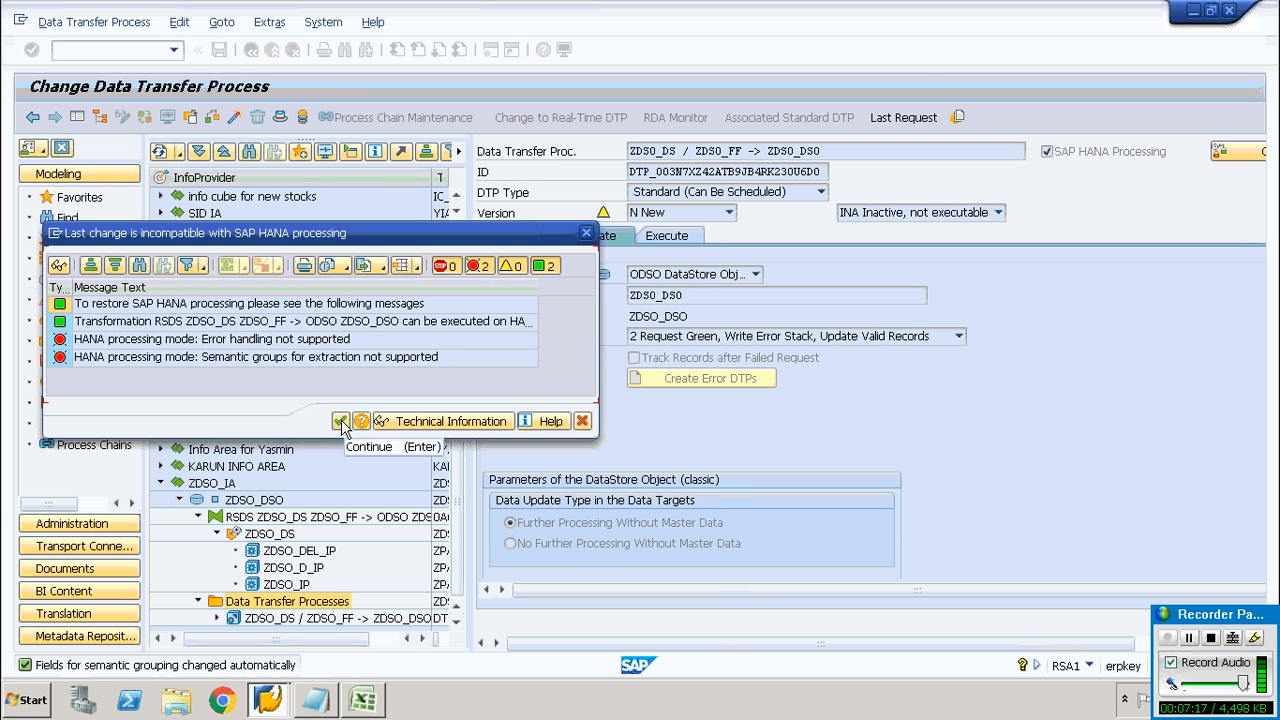
click(341, 422)
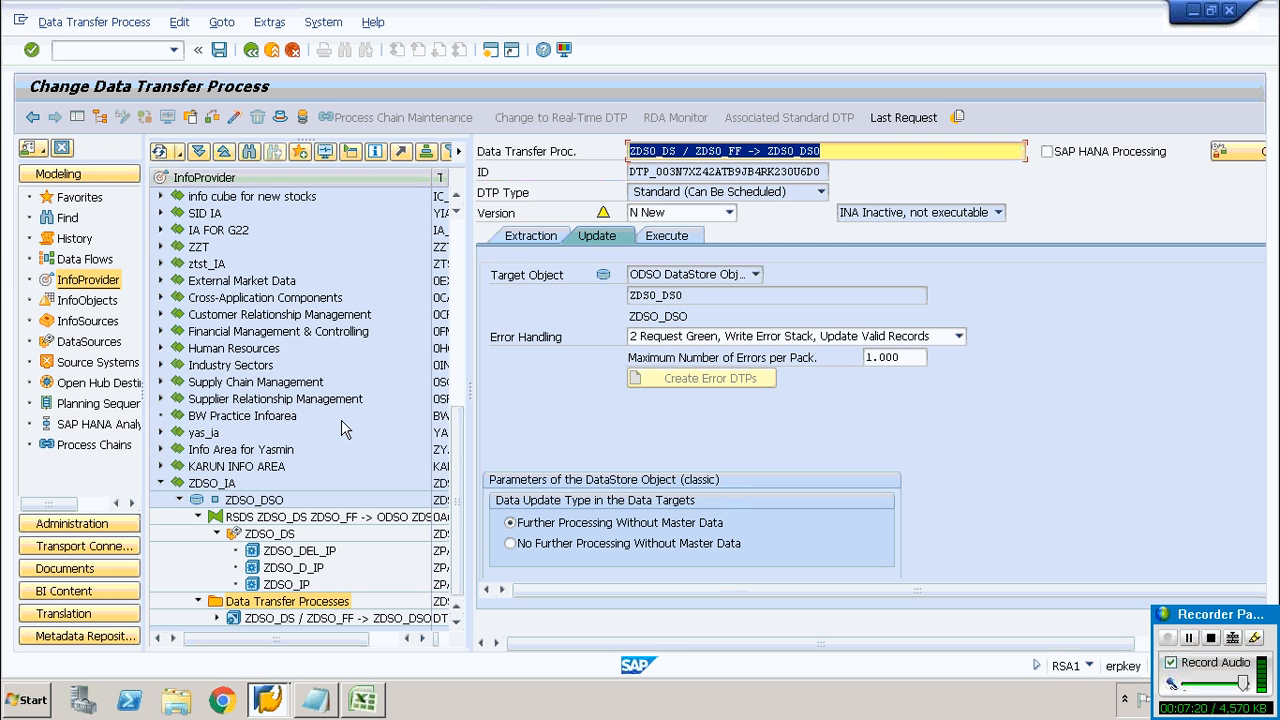
Activate the new data transfer process, accepting the consistency check, and execute it with serial extraction and immediate parallel processing.
click(667, 240)
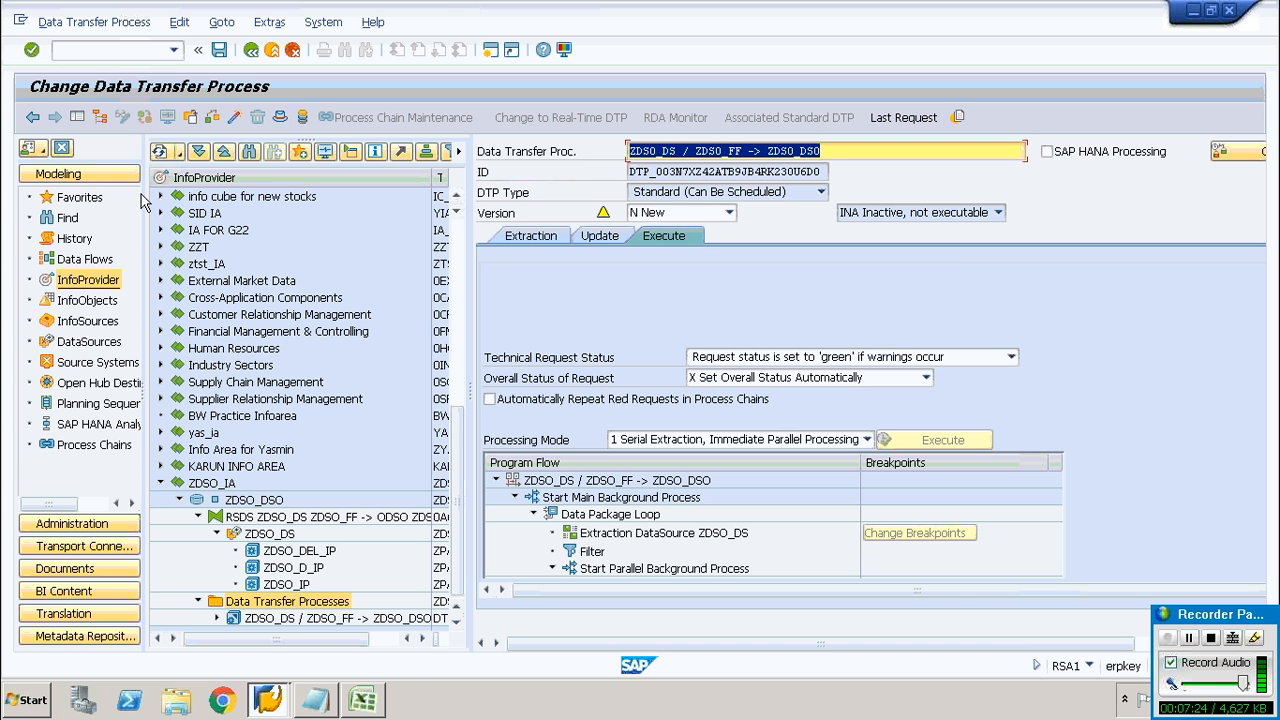
click(235, 118)
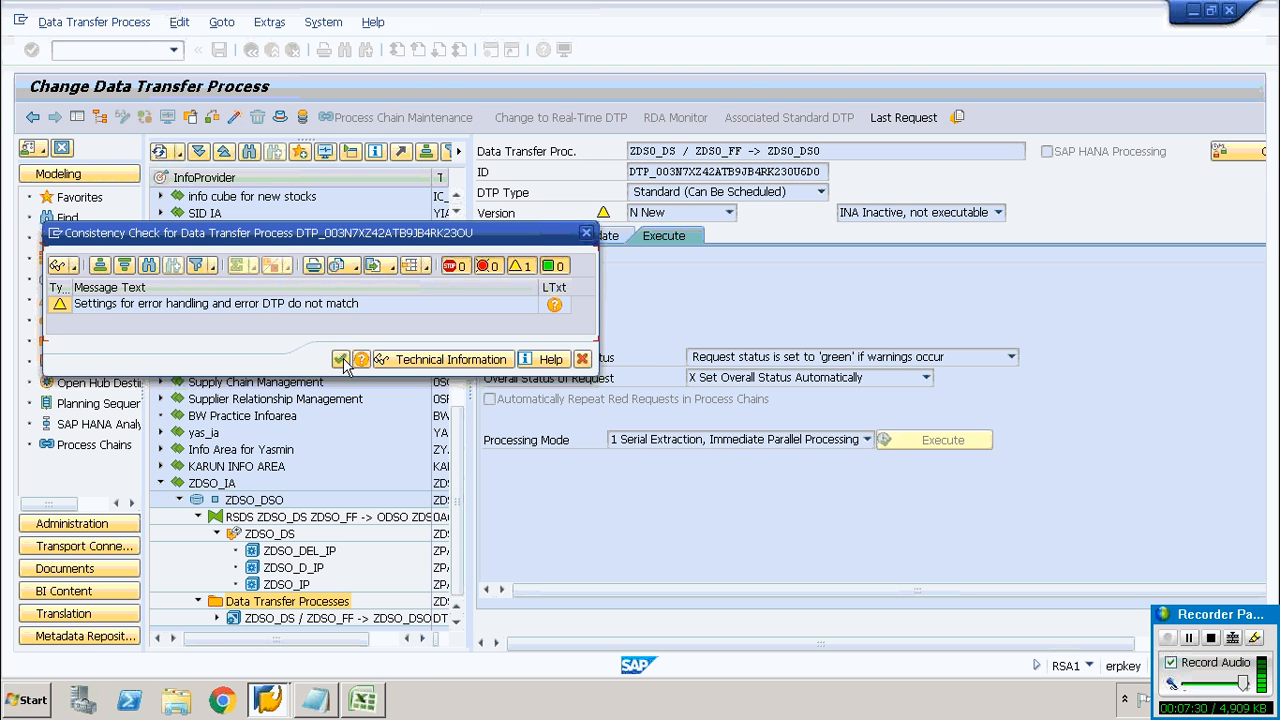
click(341, 360)
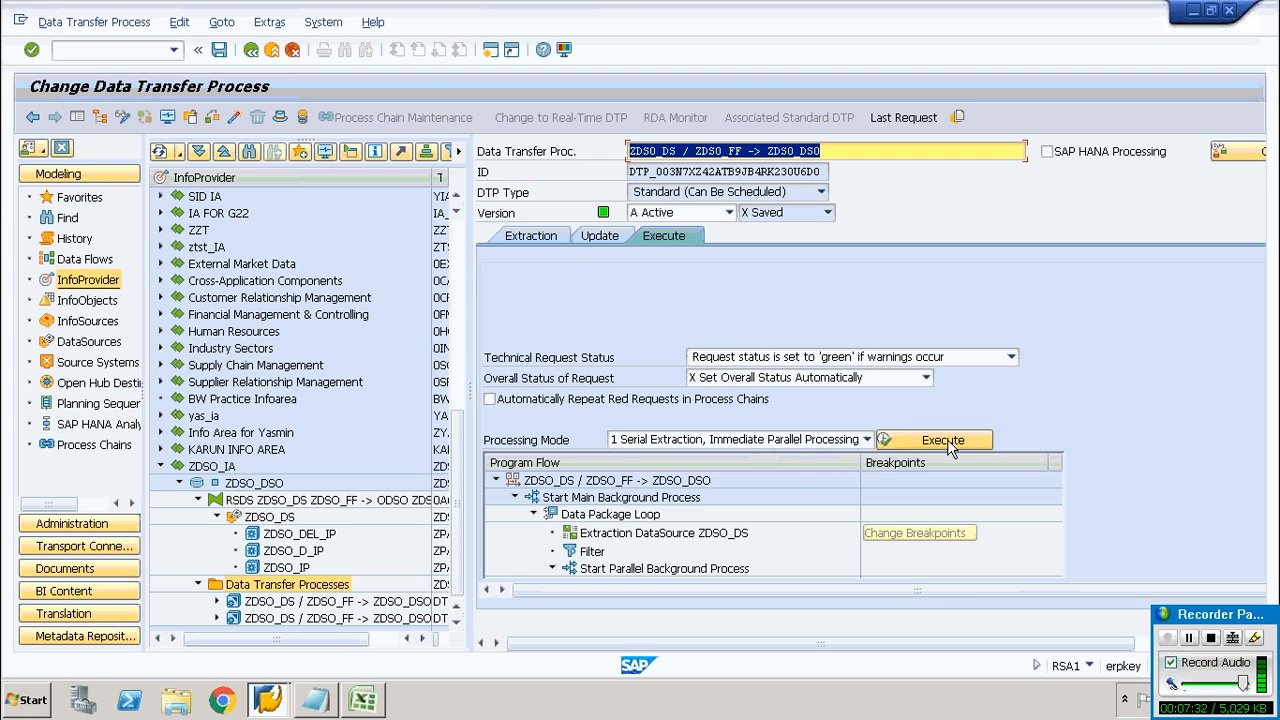
click(943, 441)
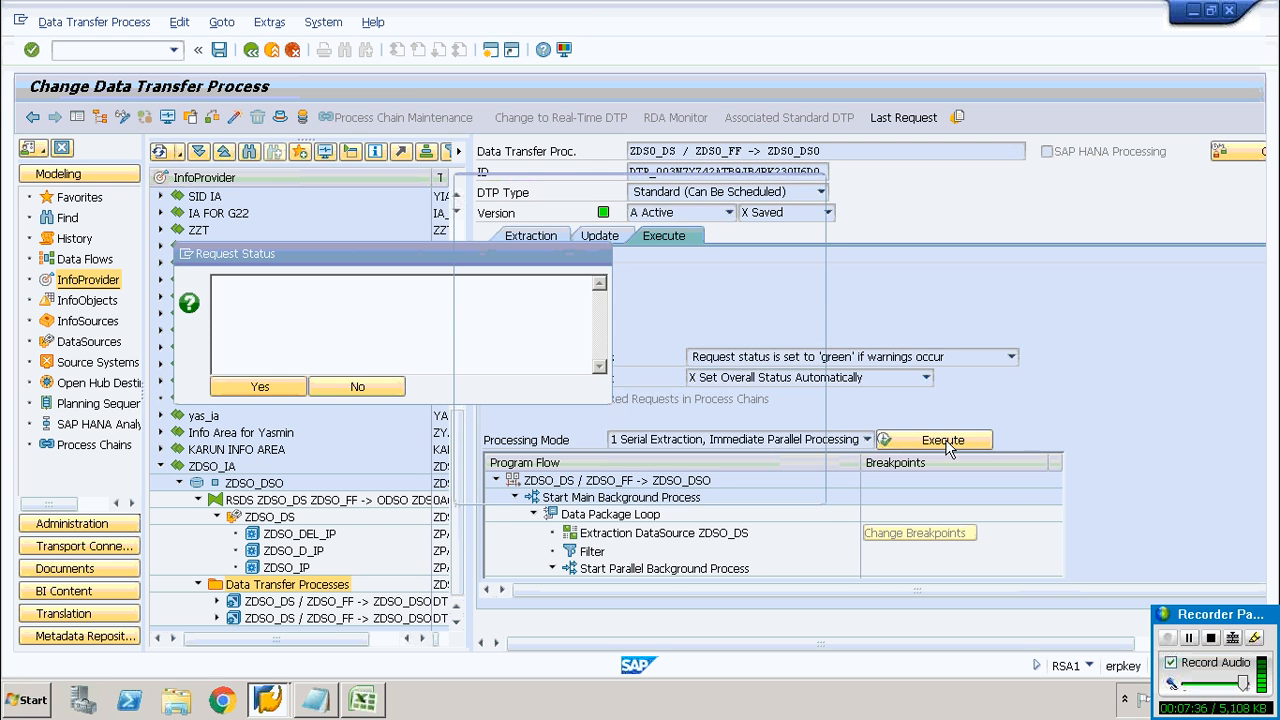
click(758, 224)
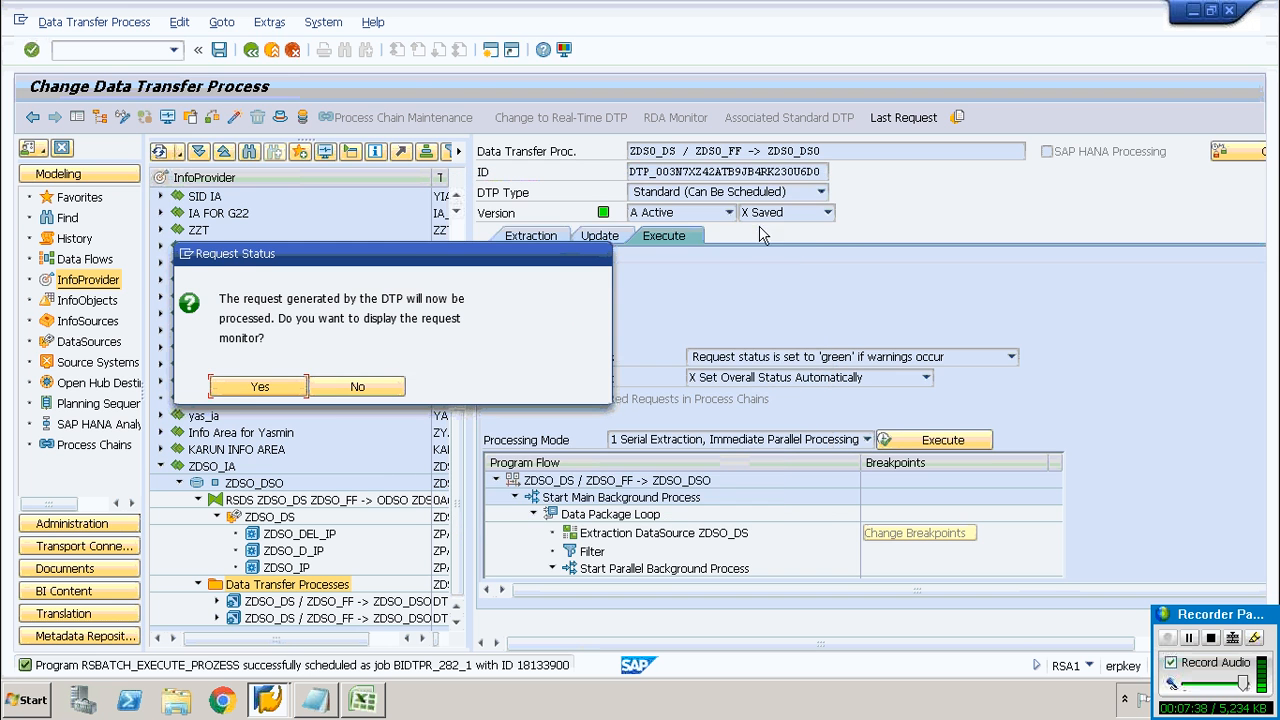
Review the request monitor details for the executed data transfer process and return to its definition.
click(257, 388)
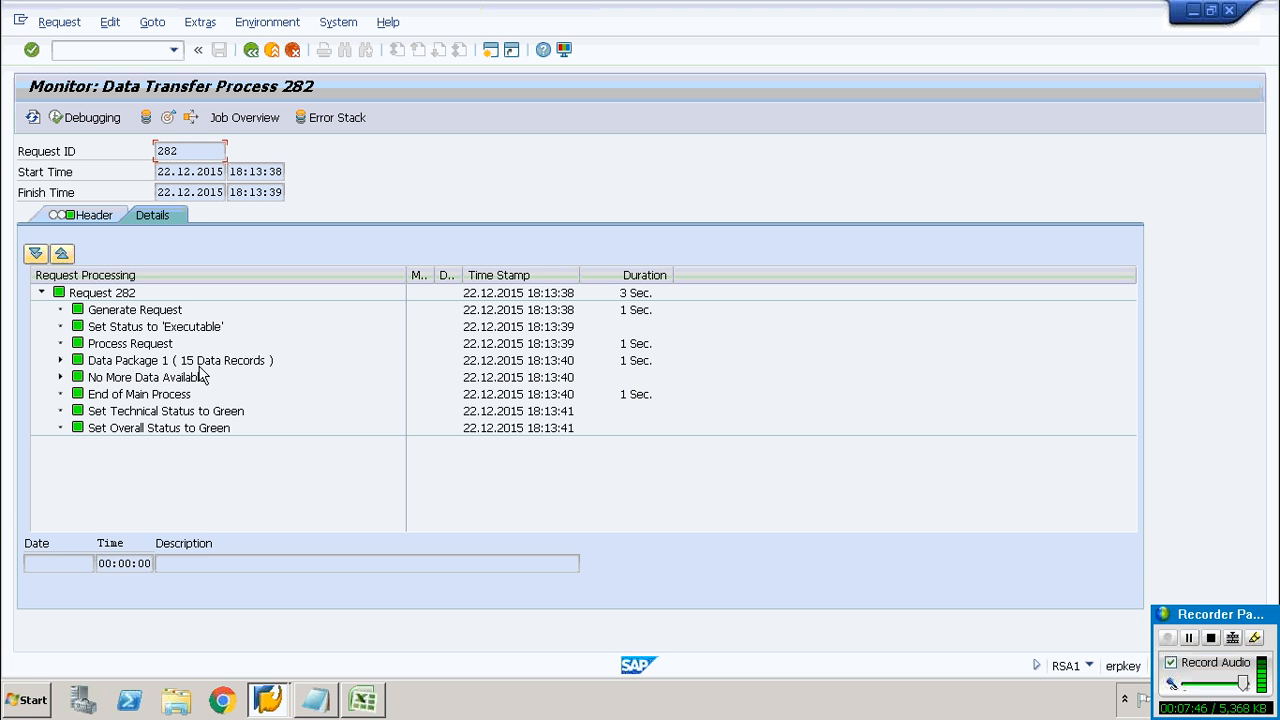
click(250, 52)
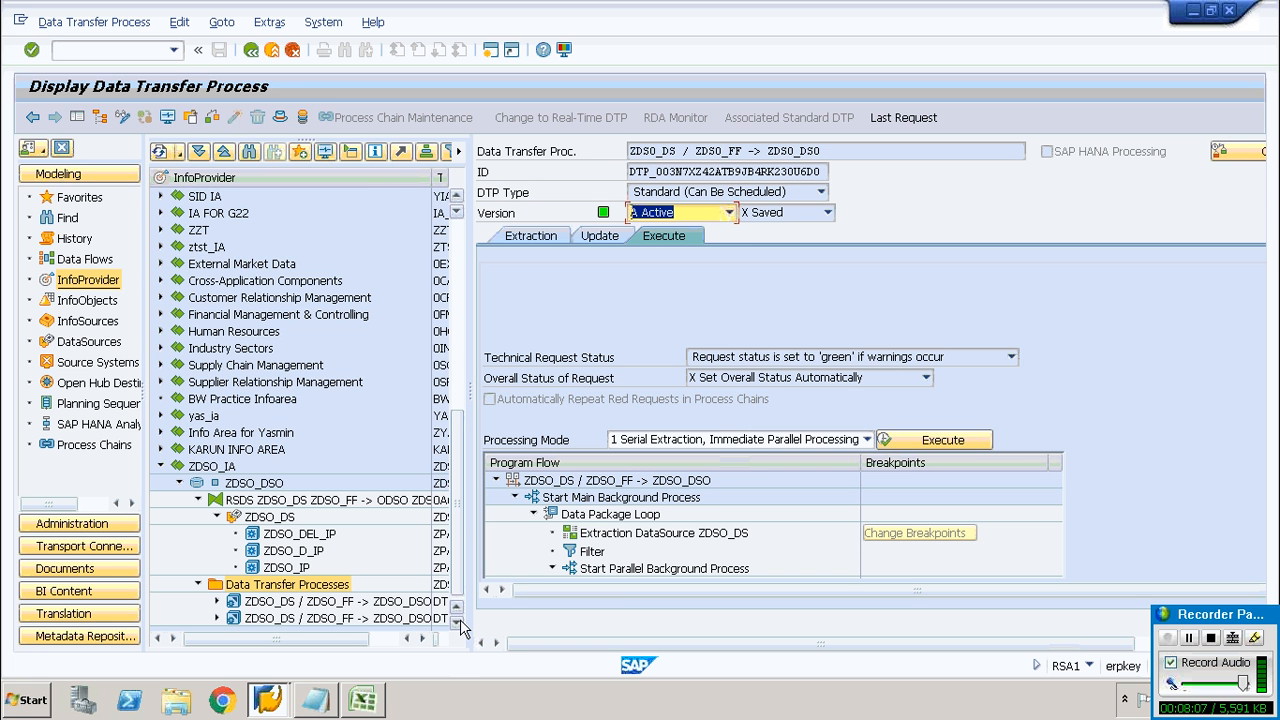
Display the data of DataStore object ZDSO_DSO with all fields selected for output, without any selection restrictions.
double_click(270, 487)
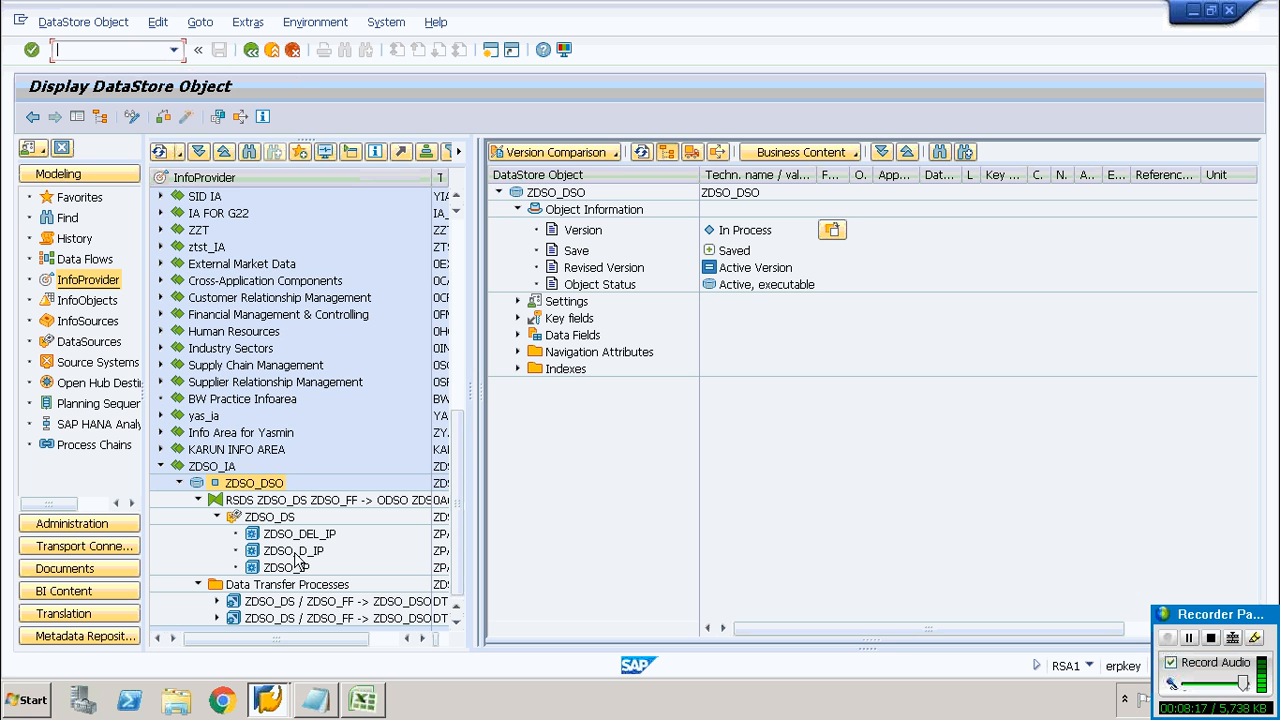
right_click(264, 484)
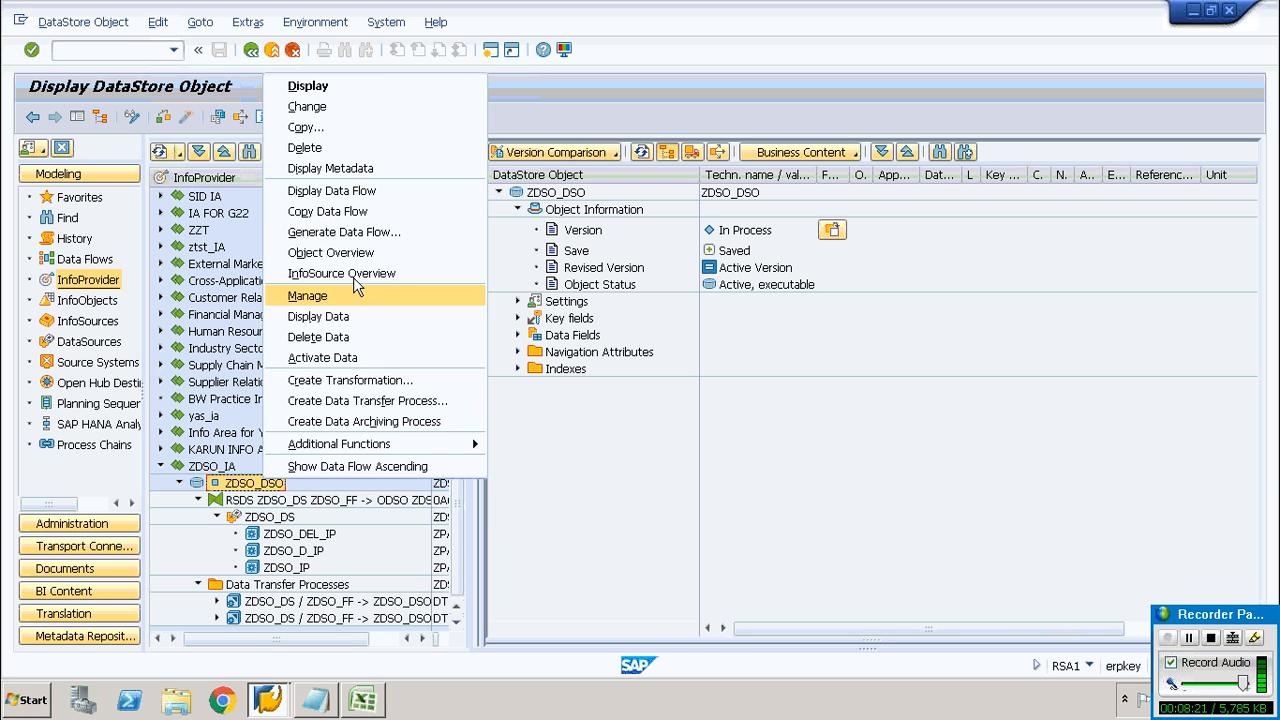
click(354, 315)
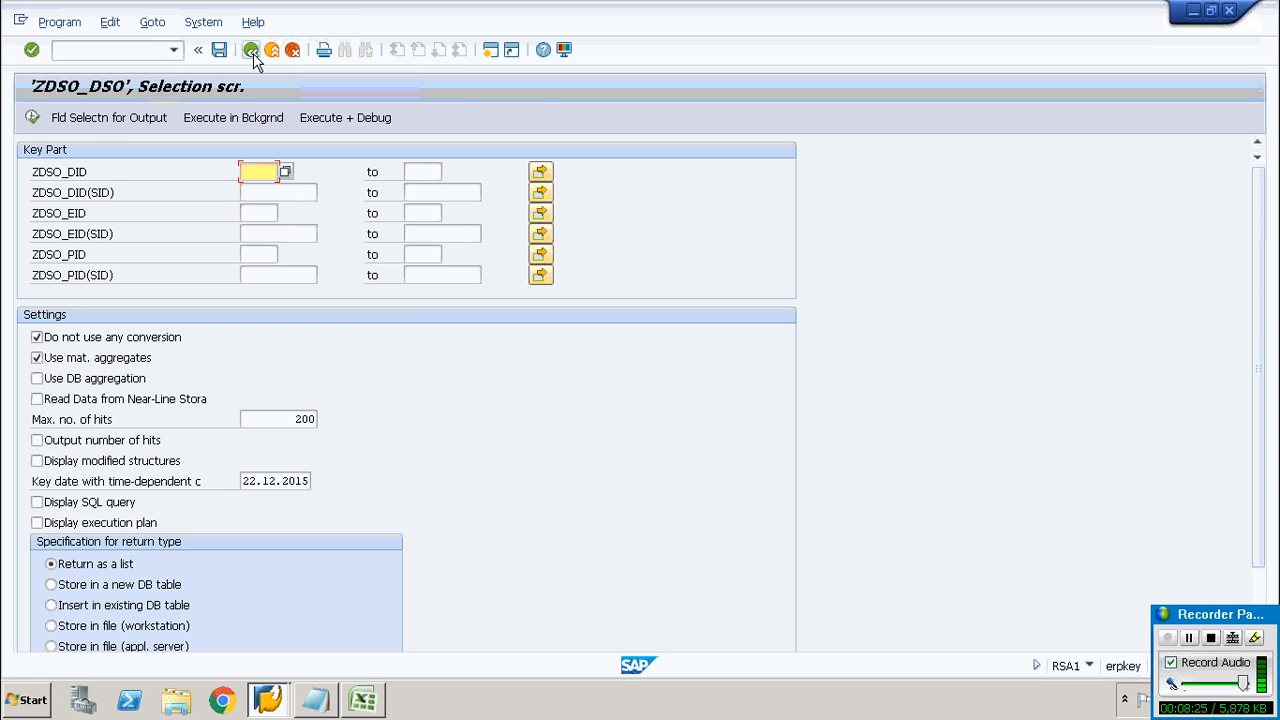
click(95, 118)
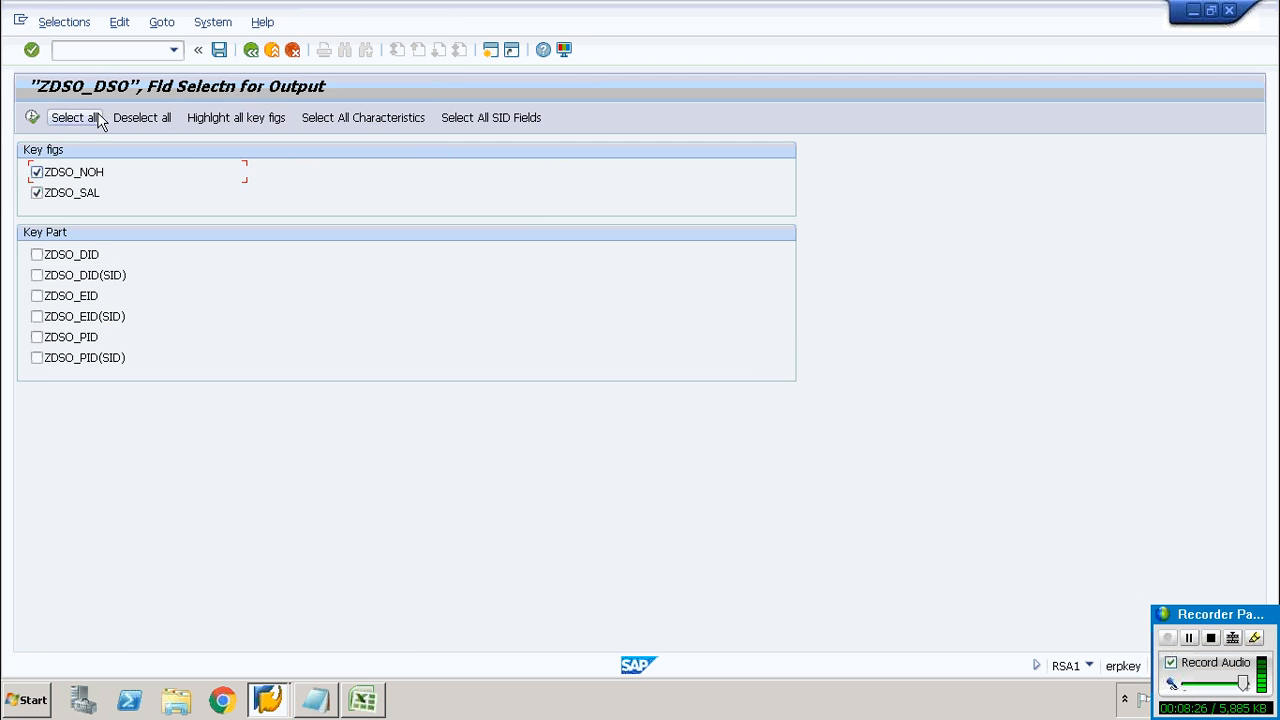
click(72, 120)
click(33, 118)
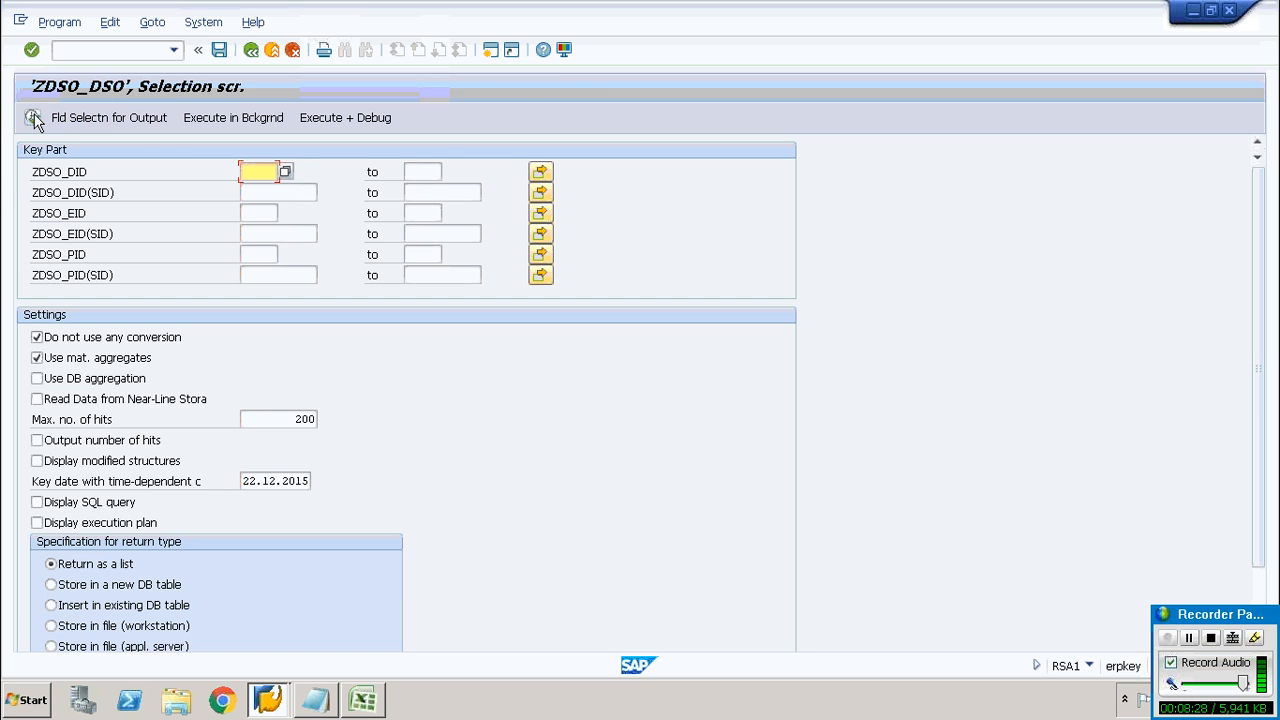
click(33, 118)
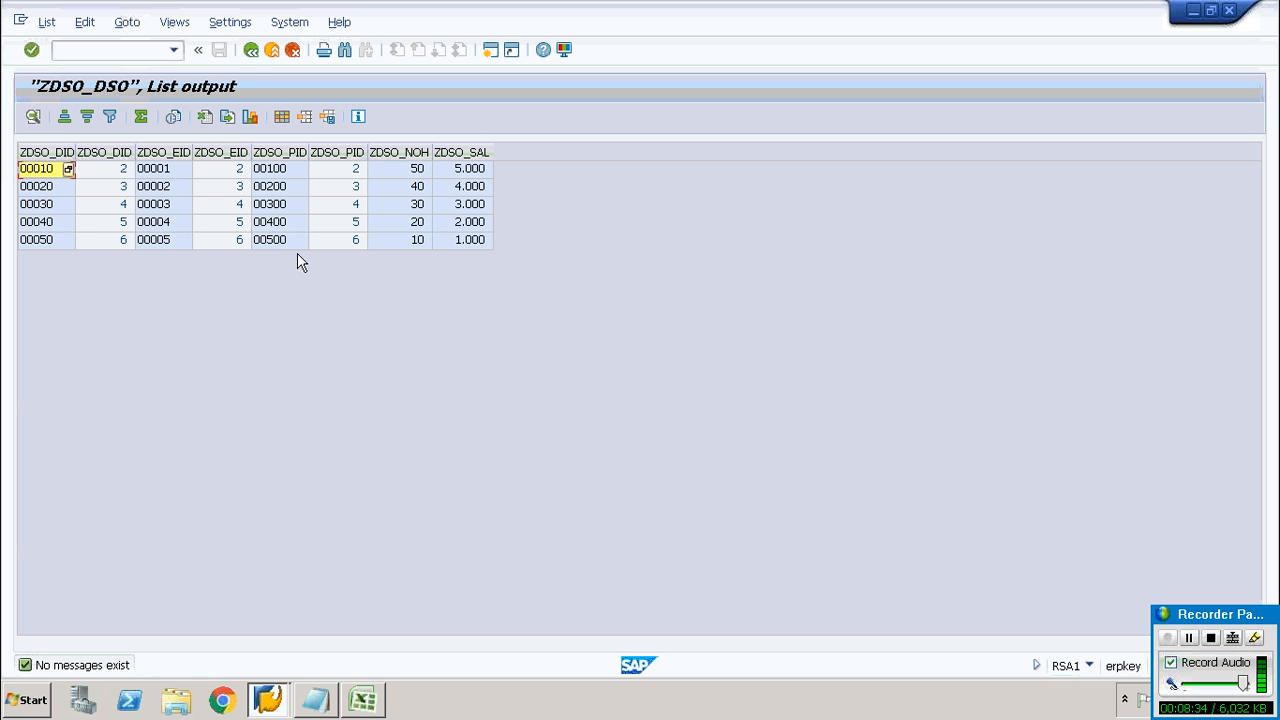
click(251, 50)
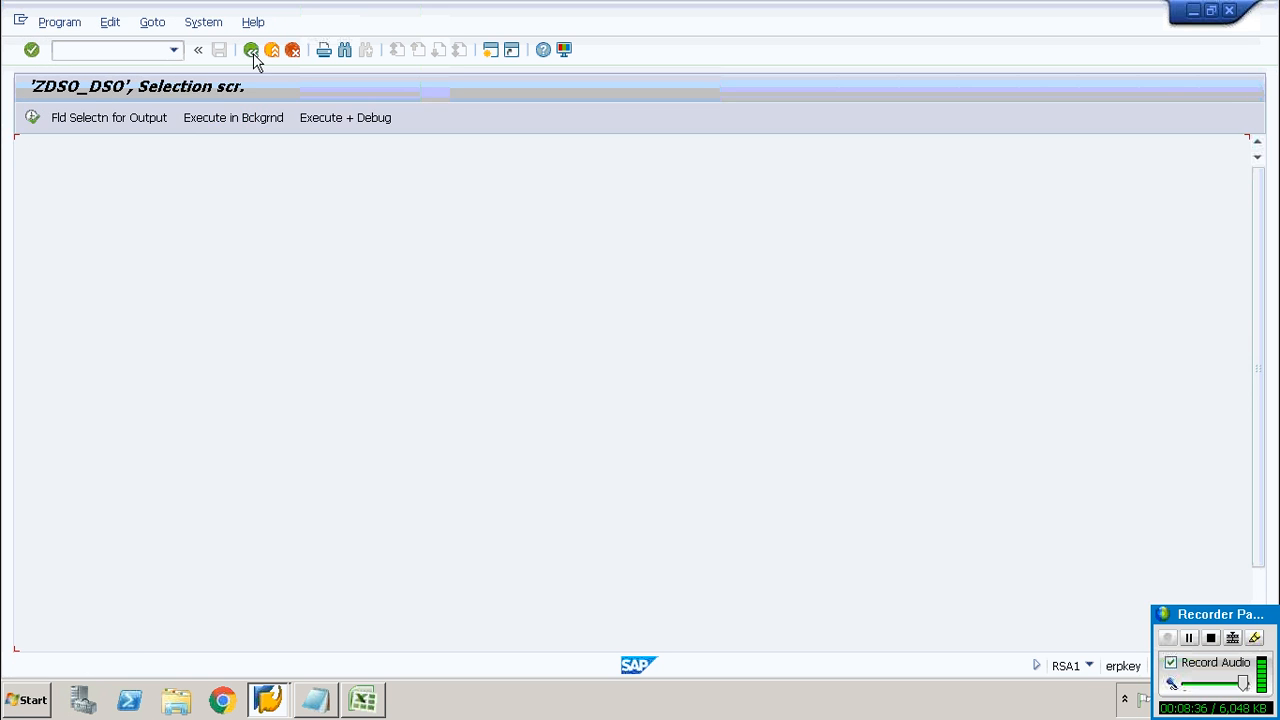
click(251, 50)
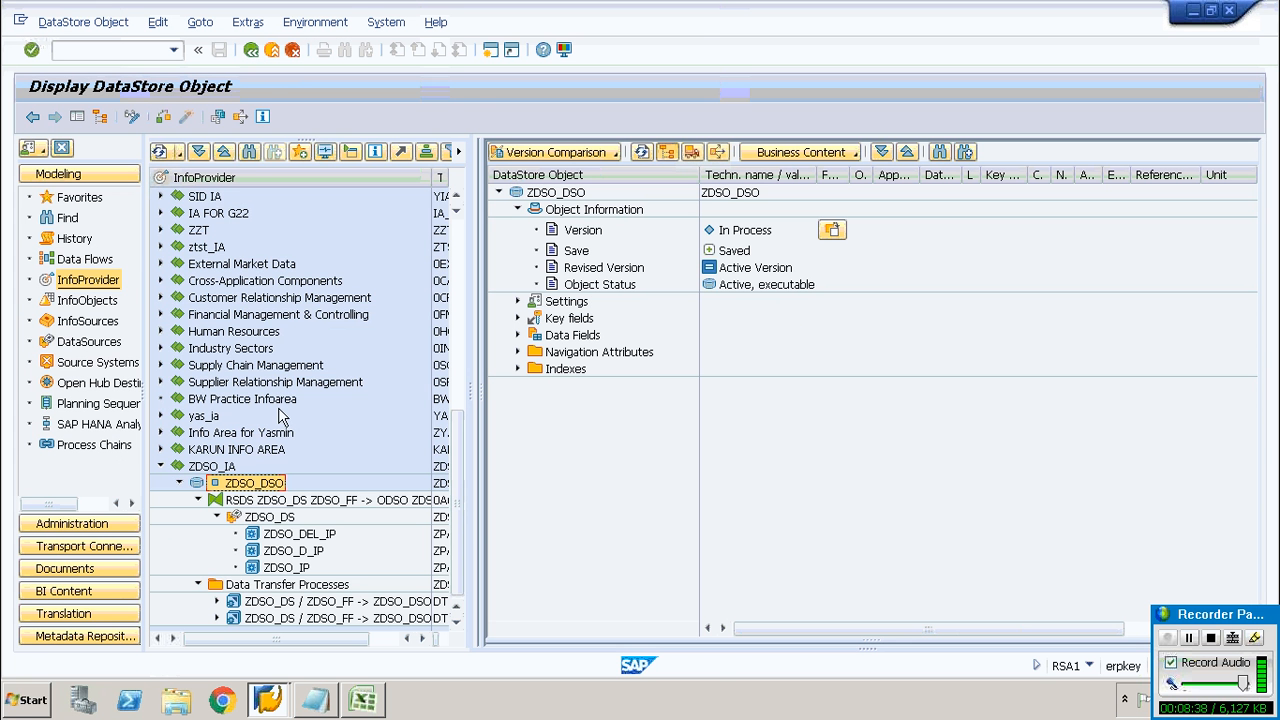
Open the management view of ZDSO_DSO and check the entry count and records in its new data table.
right_click(250, 487)
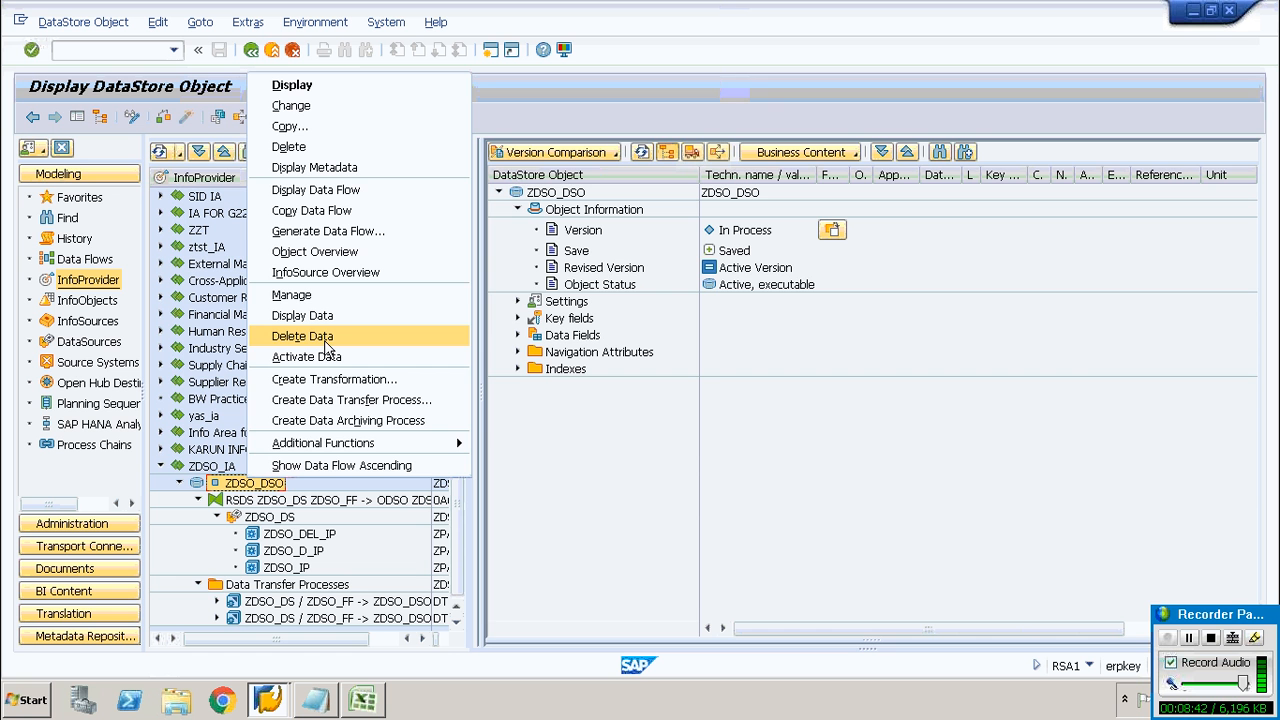
click(338, 294)
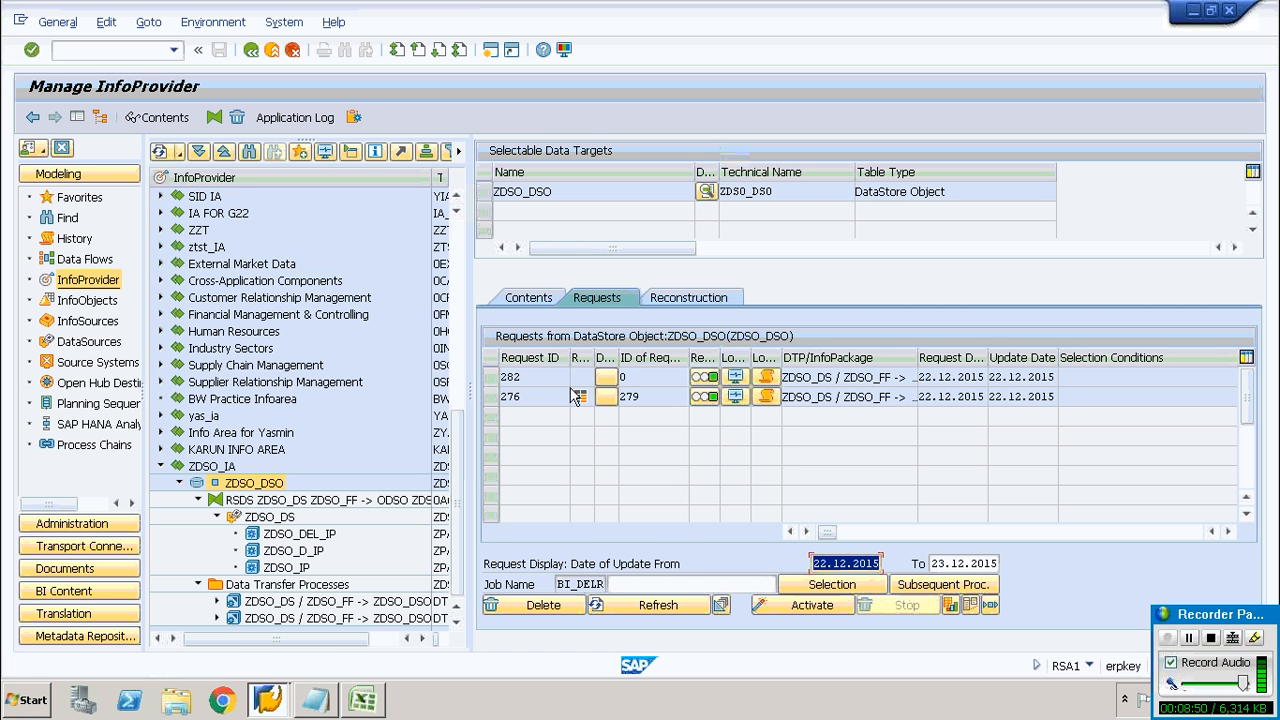
click(546, 304)
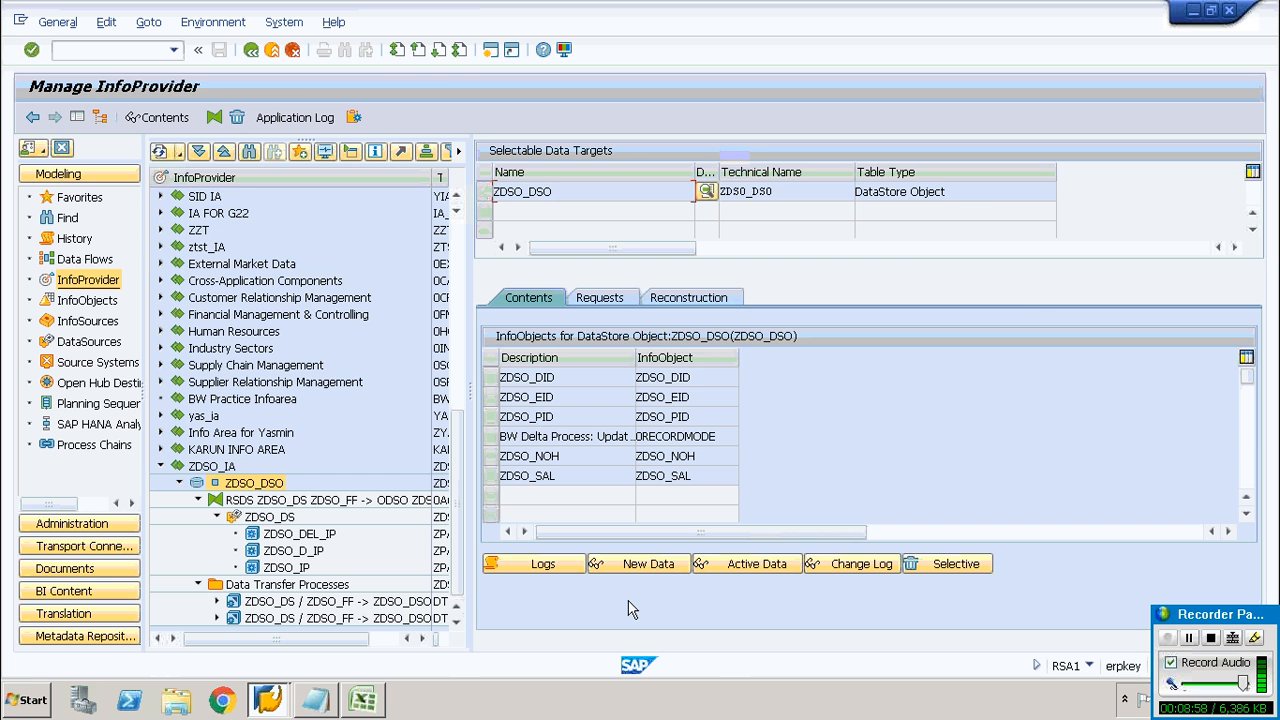
click(636, 566)
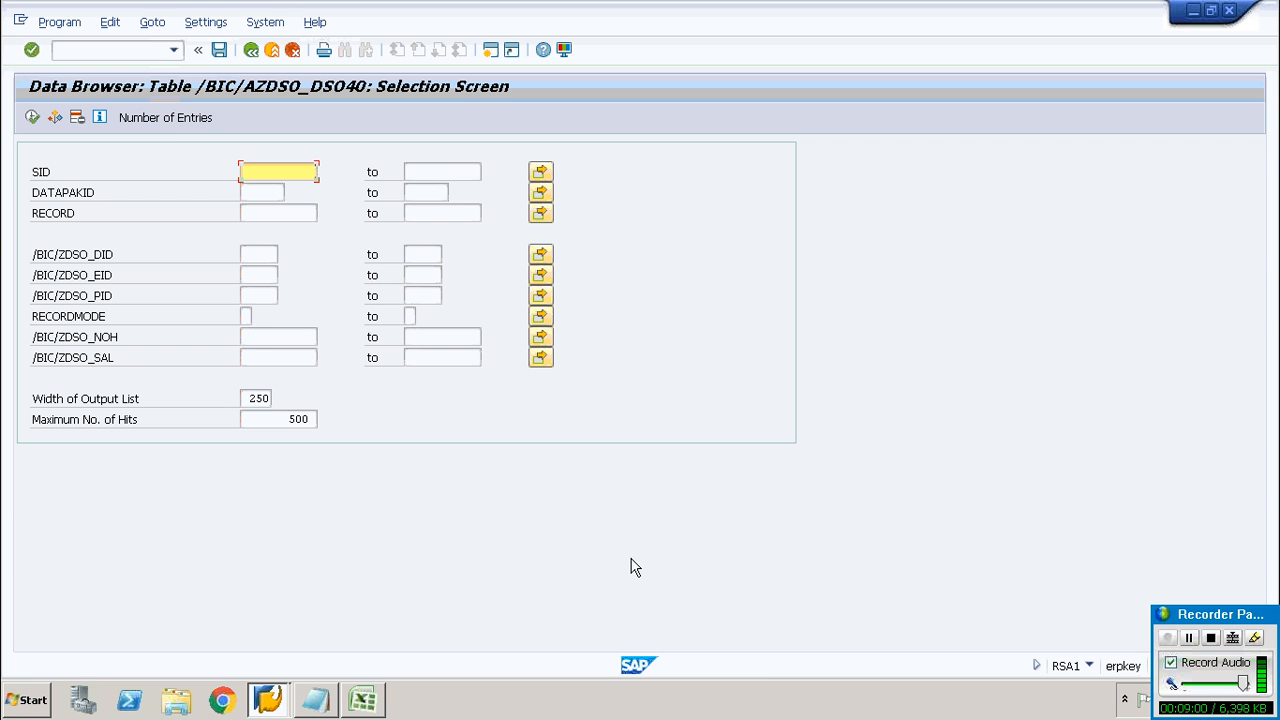
click(168, 119)
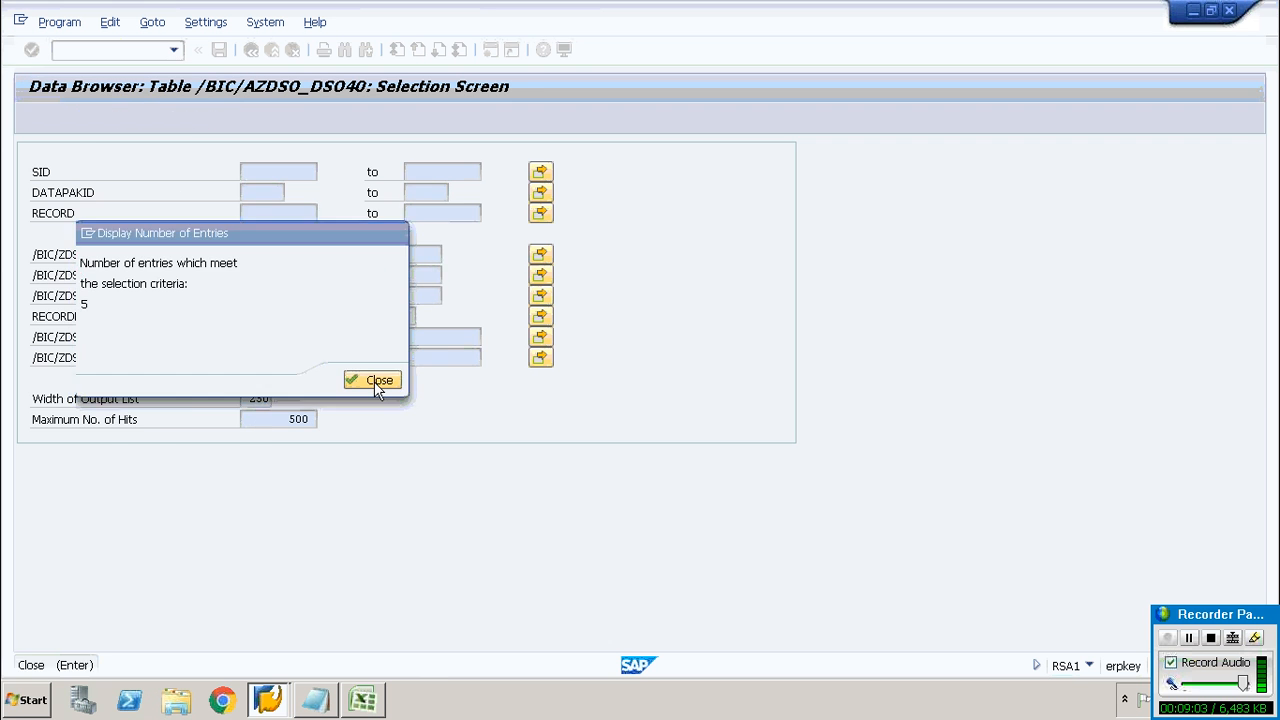
click(374, 381)
click(31, 117)
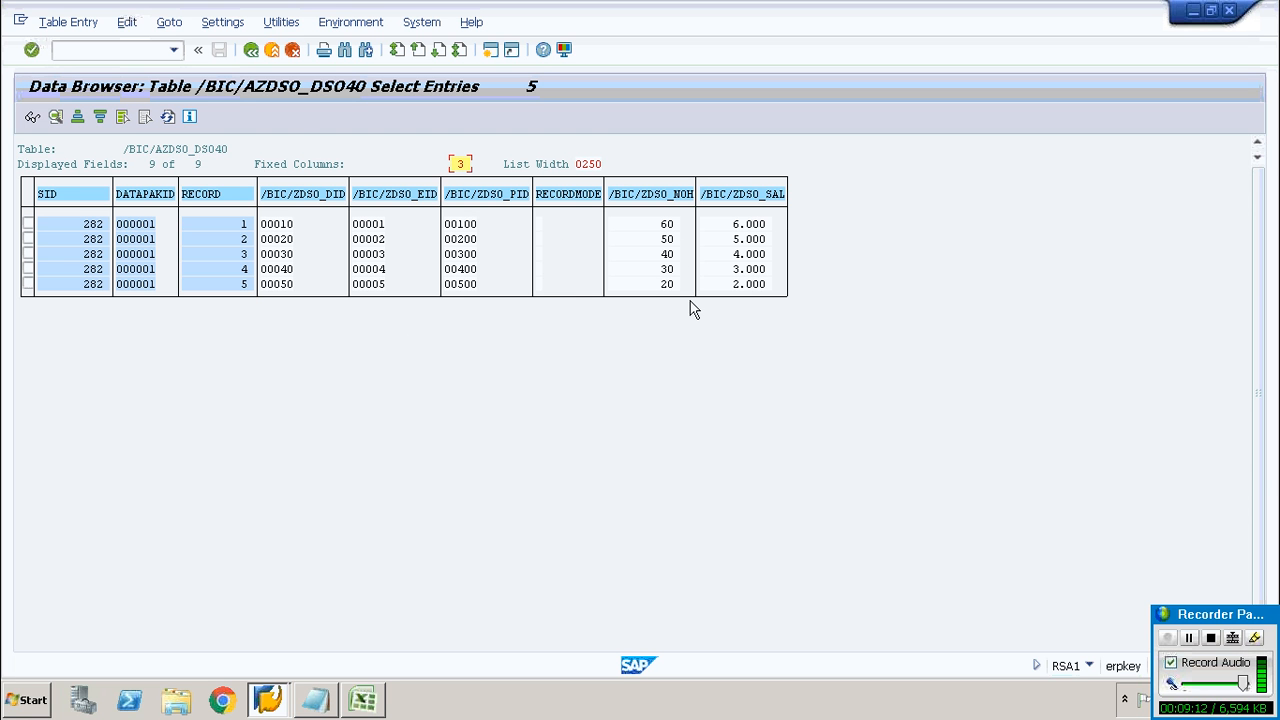
click(251, 50)
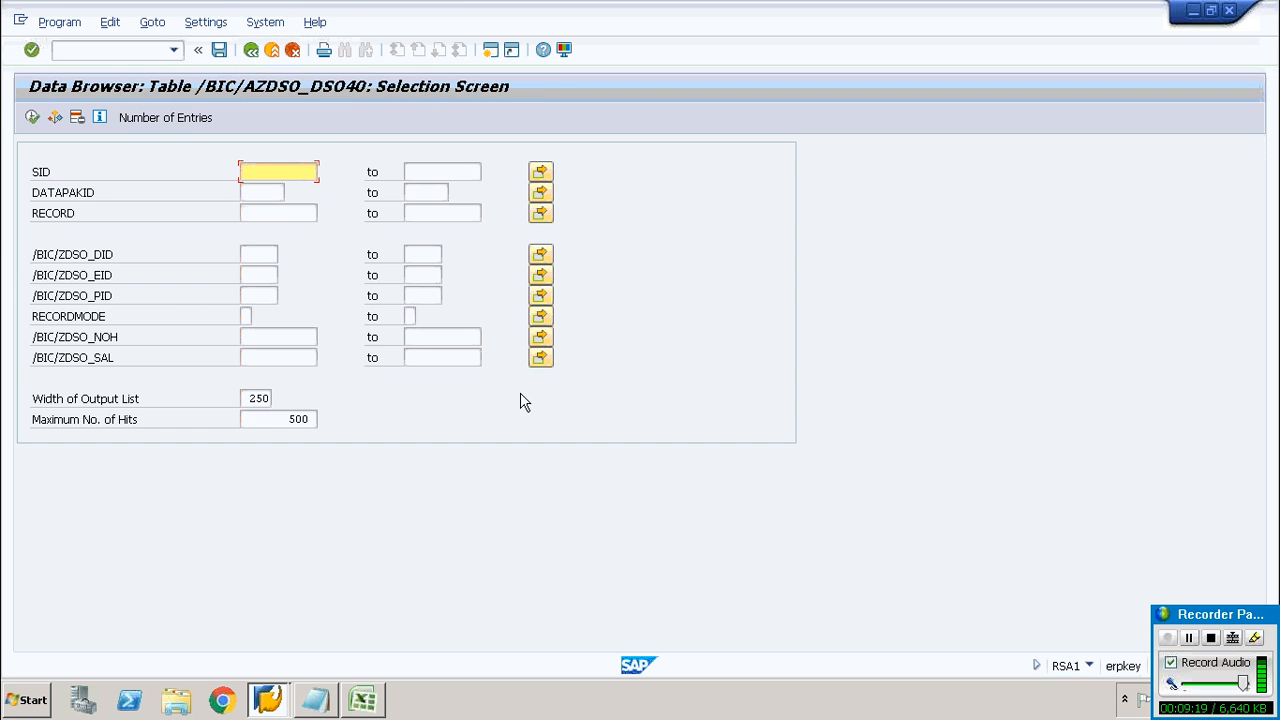
click(251, 50)
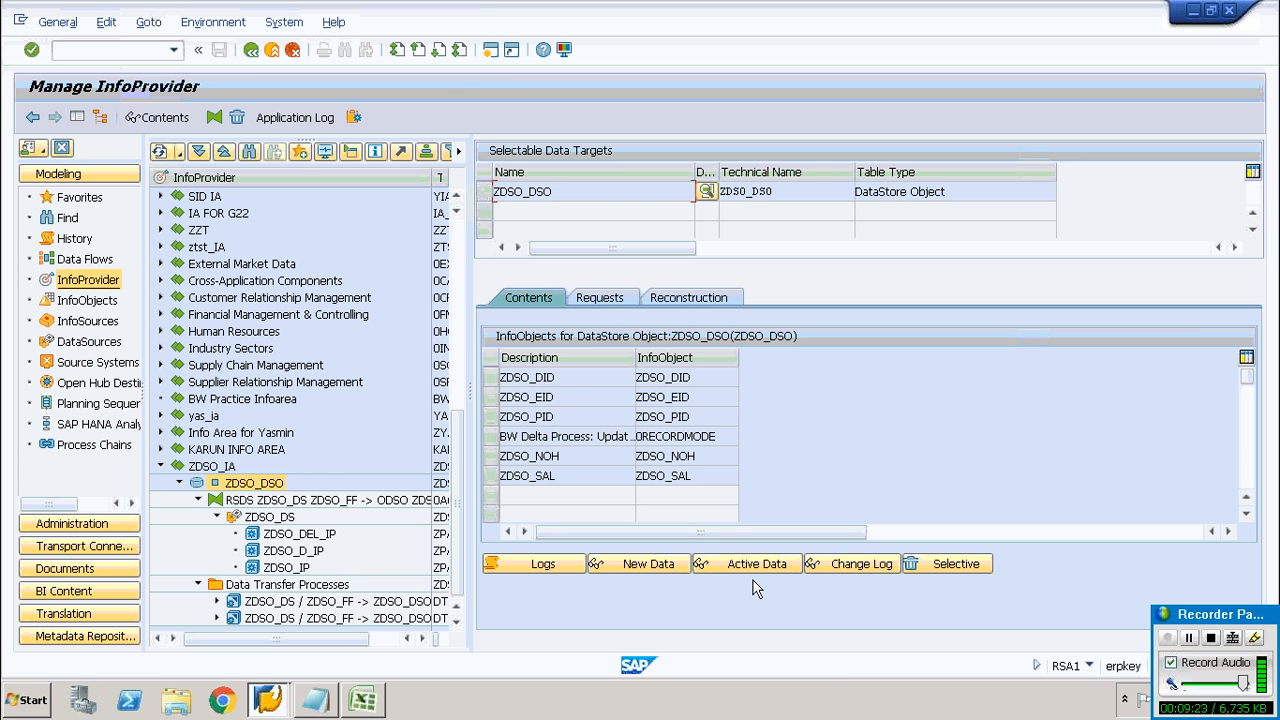
Check the number of entries and the records in the active data table of ZDSO_DSO.
click(741, 566)
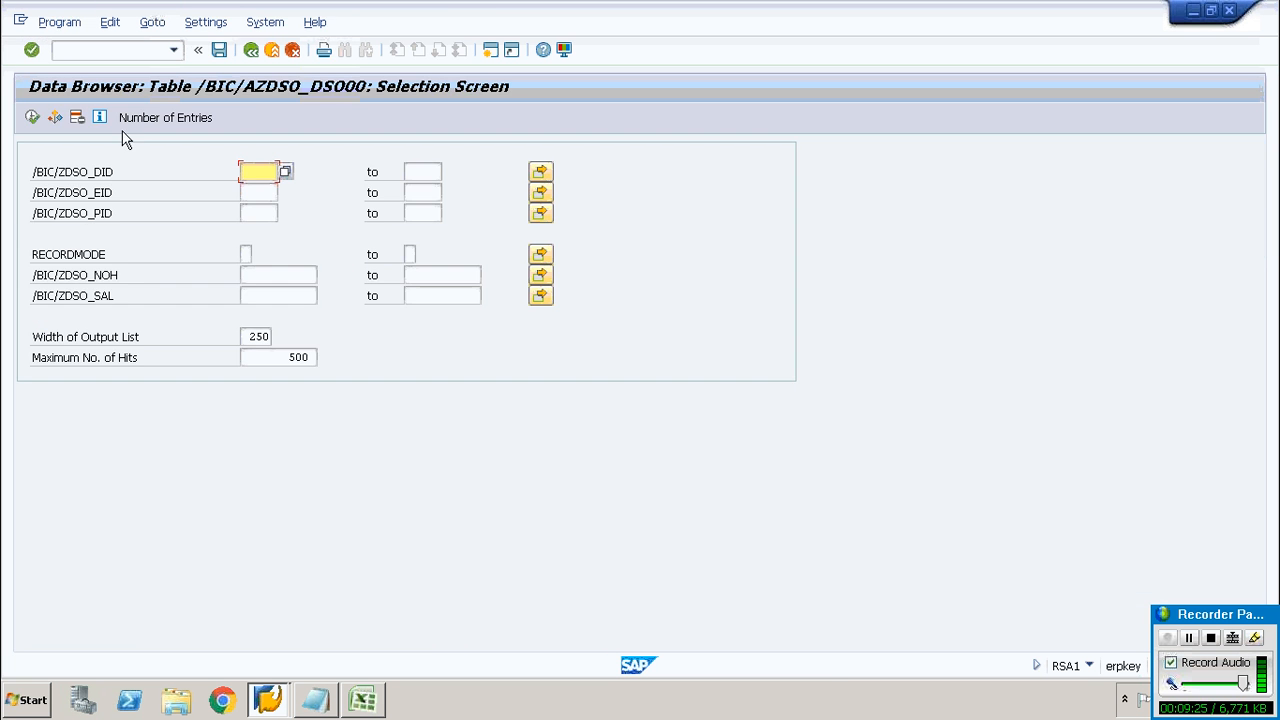
click(145, 118)
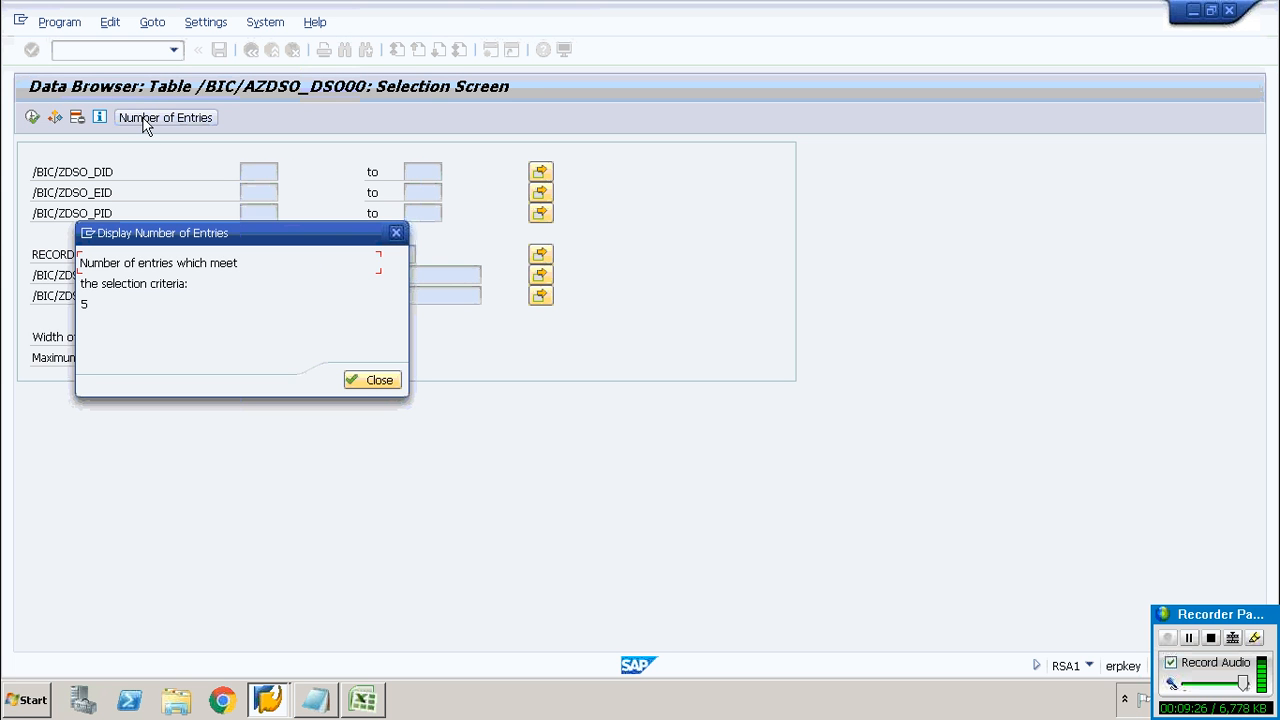
click(362, 381)
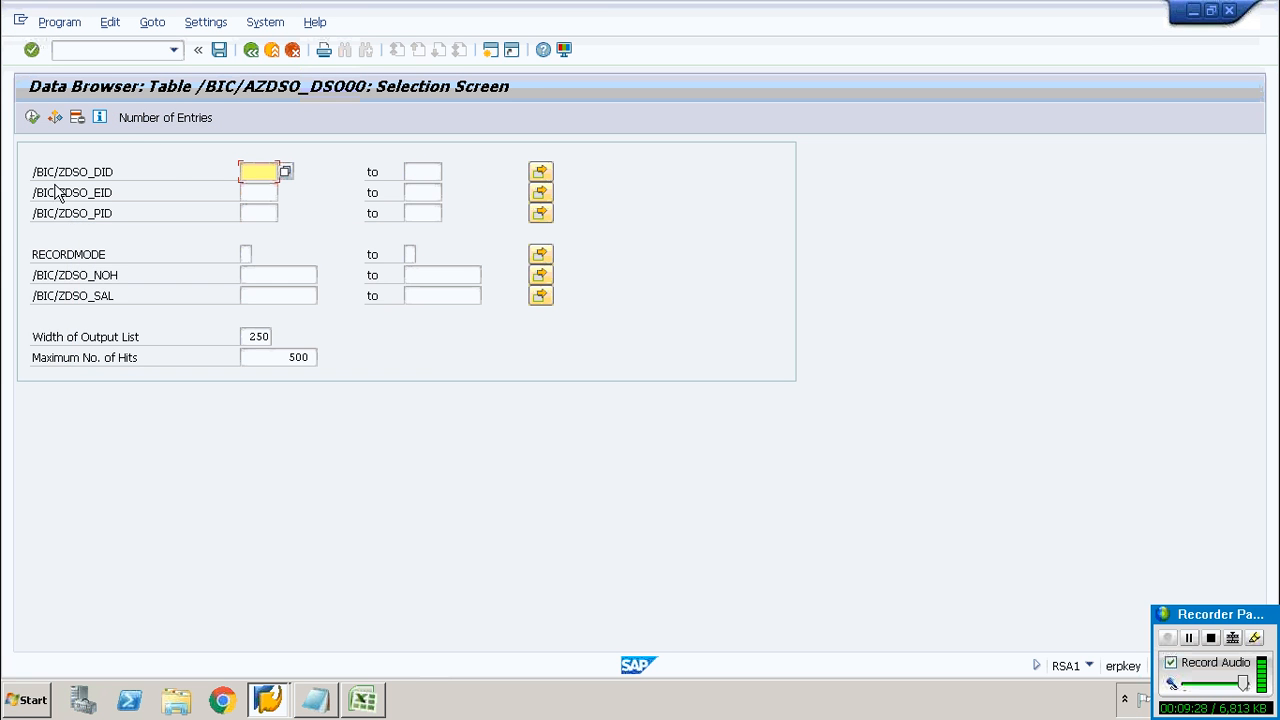
click(32, 117)
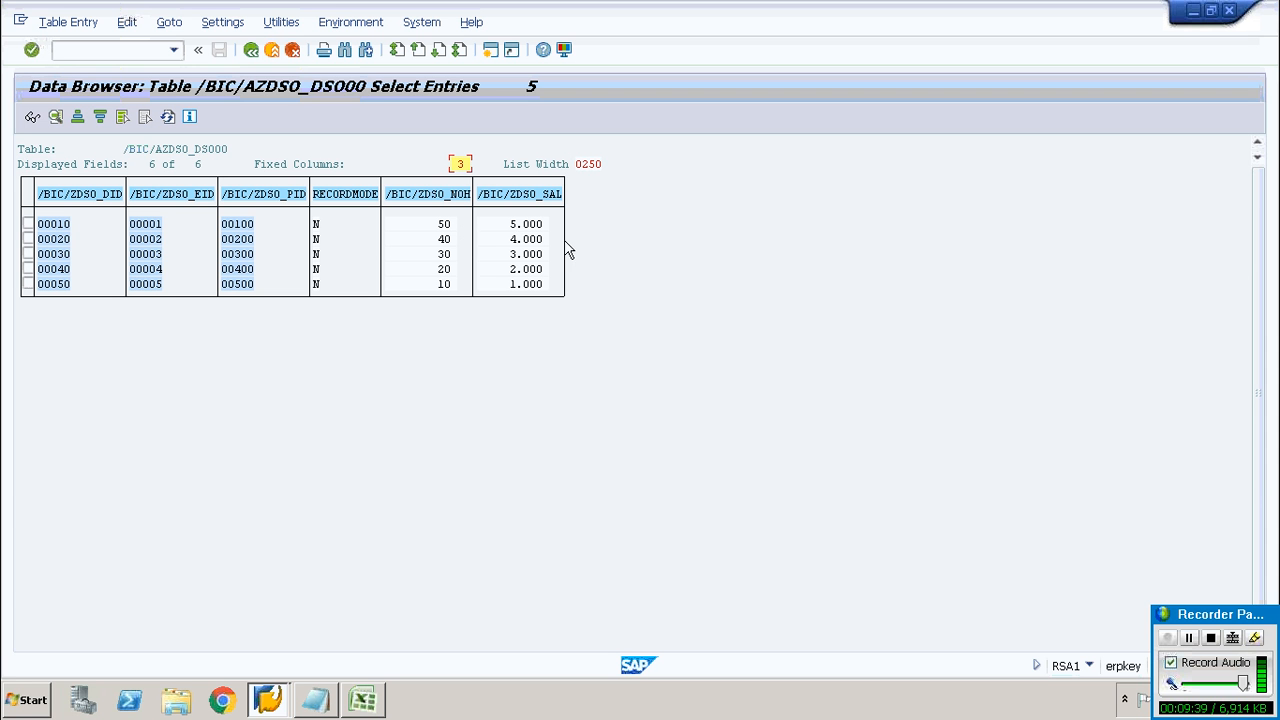
click(251, 50)
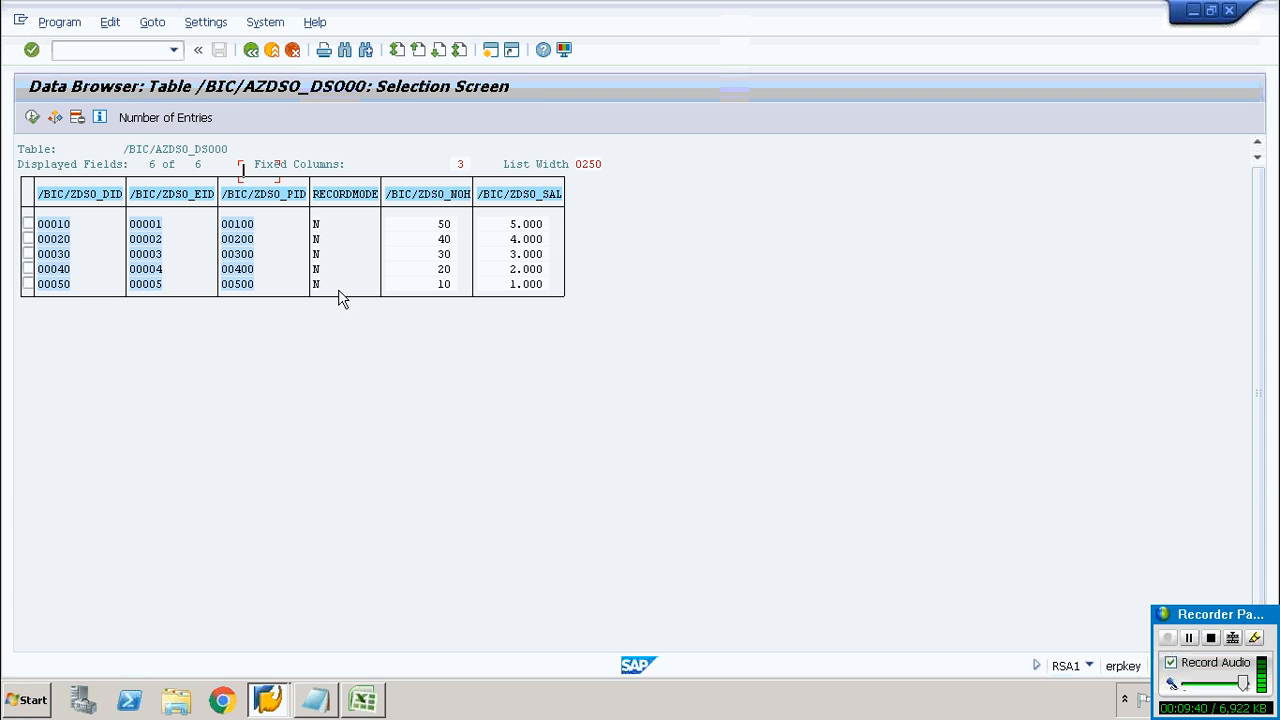
click(251, 50)
Recheck the new data table of ZDSO_DSO to compare its entry count and records with the active data.
click(640, 564)
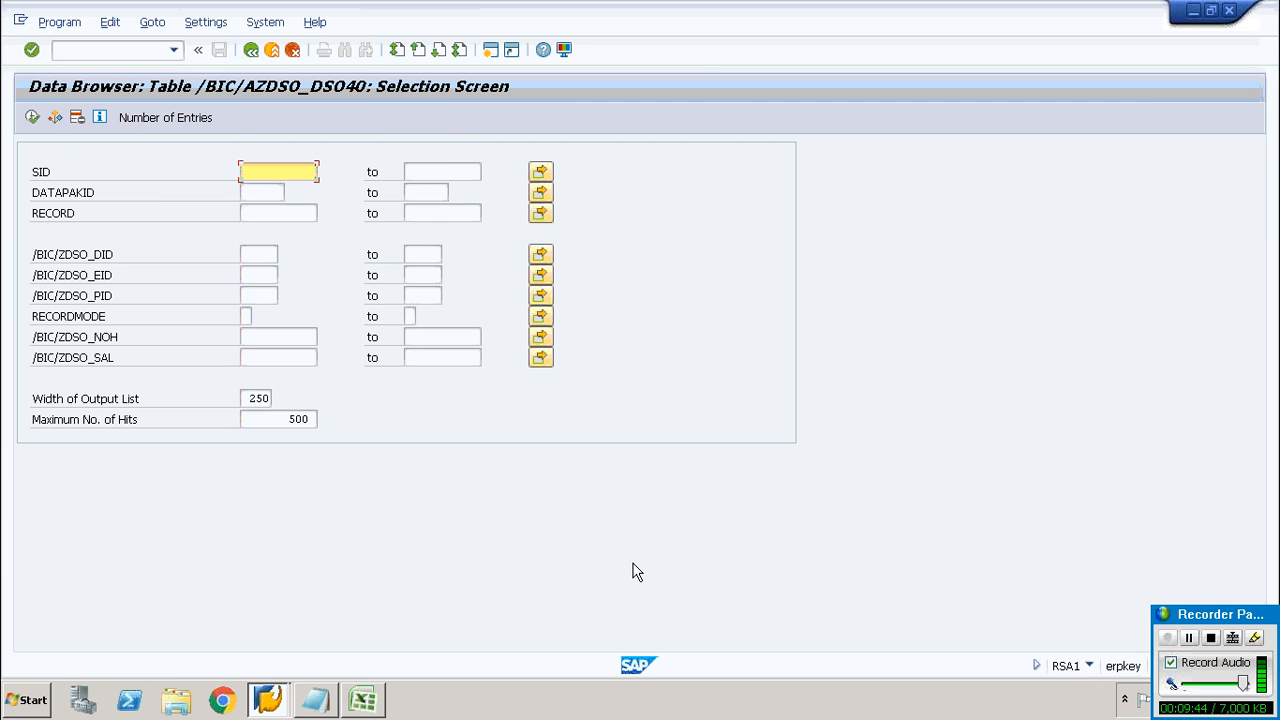
click(160, 117)
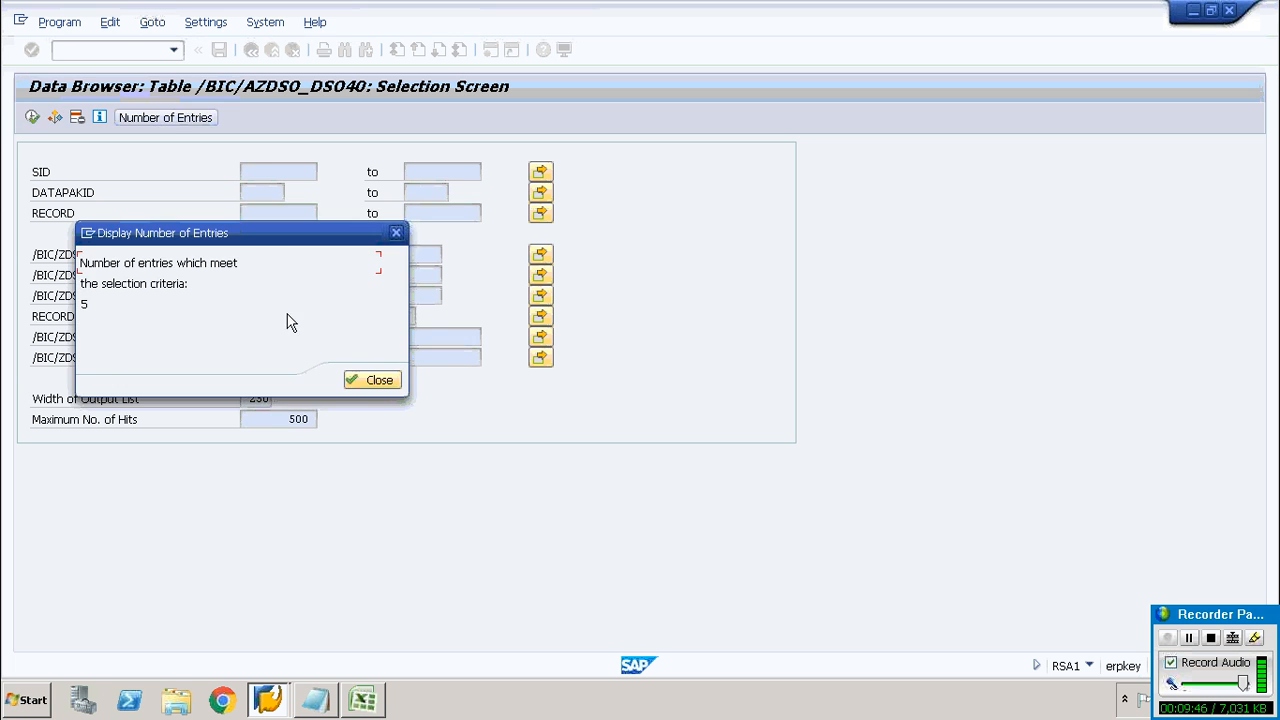
click(366, 380)
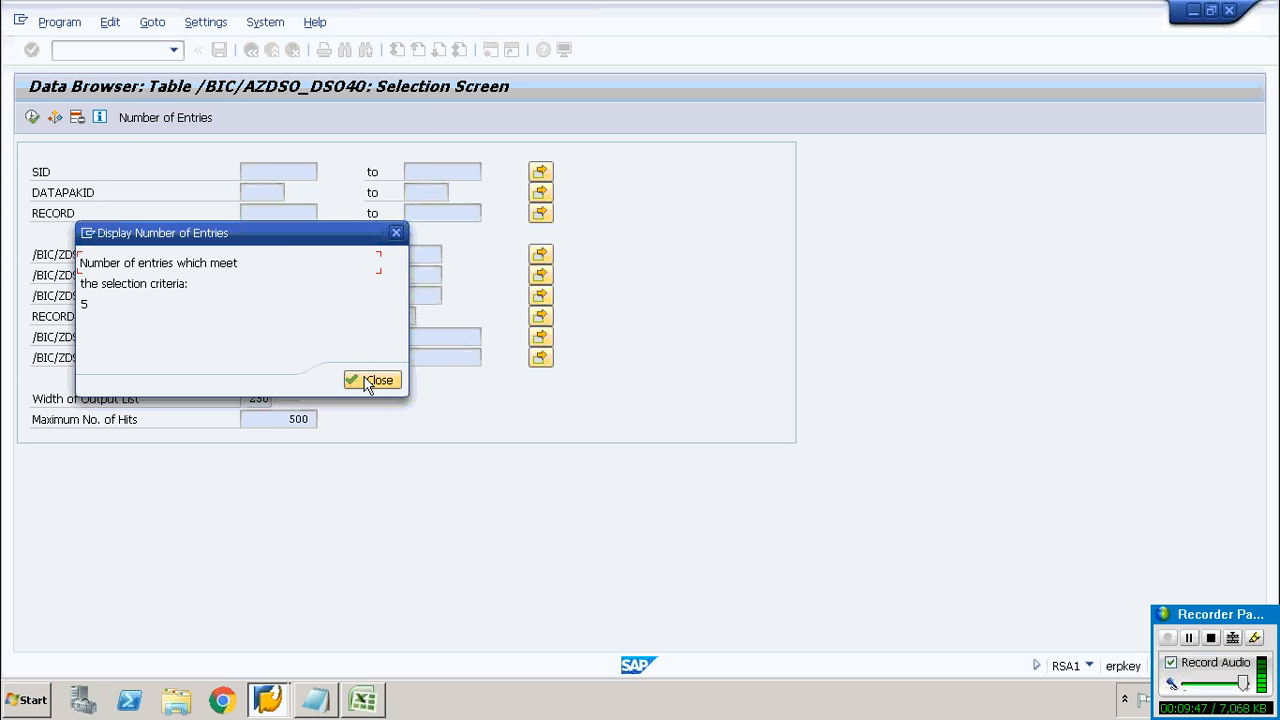
click(31, 117)
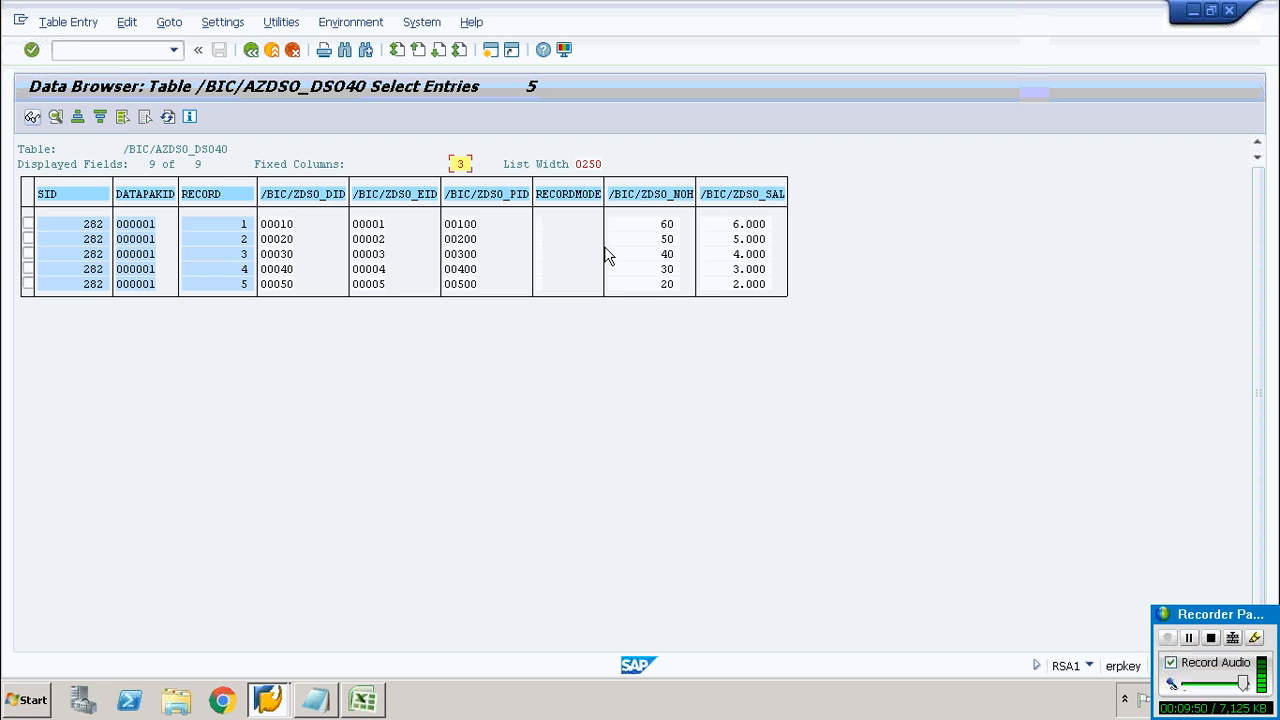
click(251, 50)
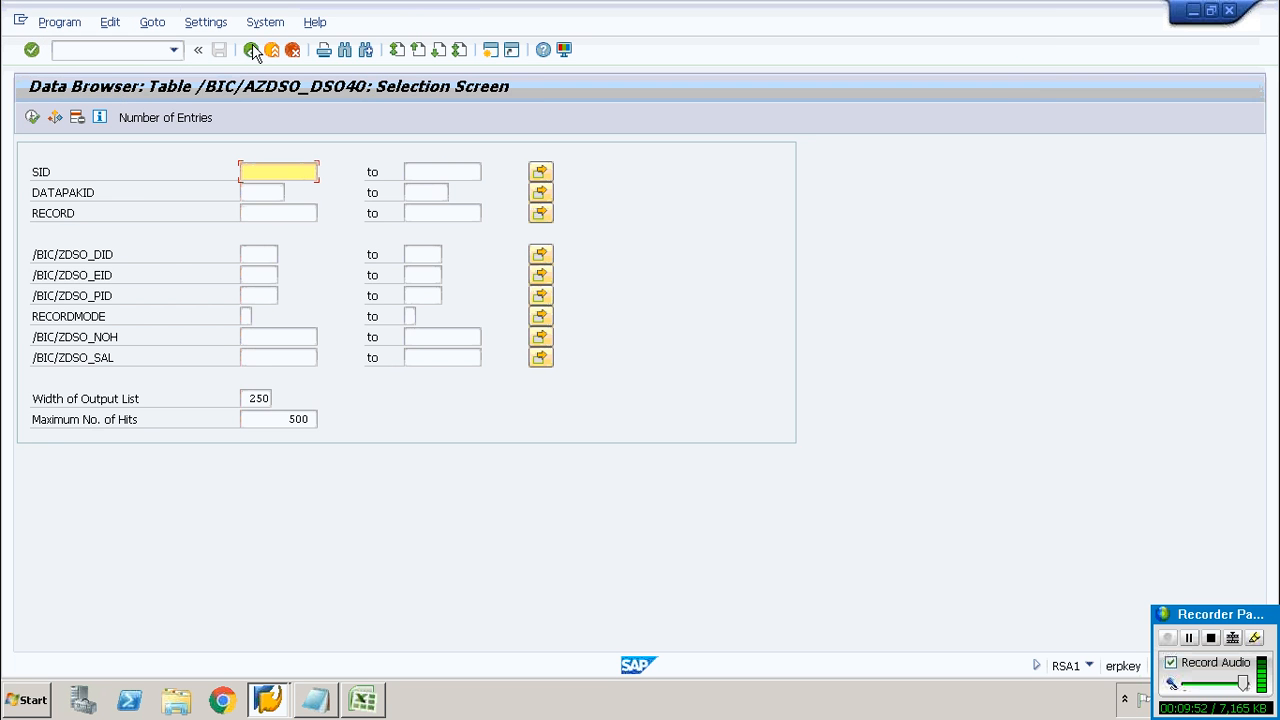
click(251, 50)
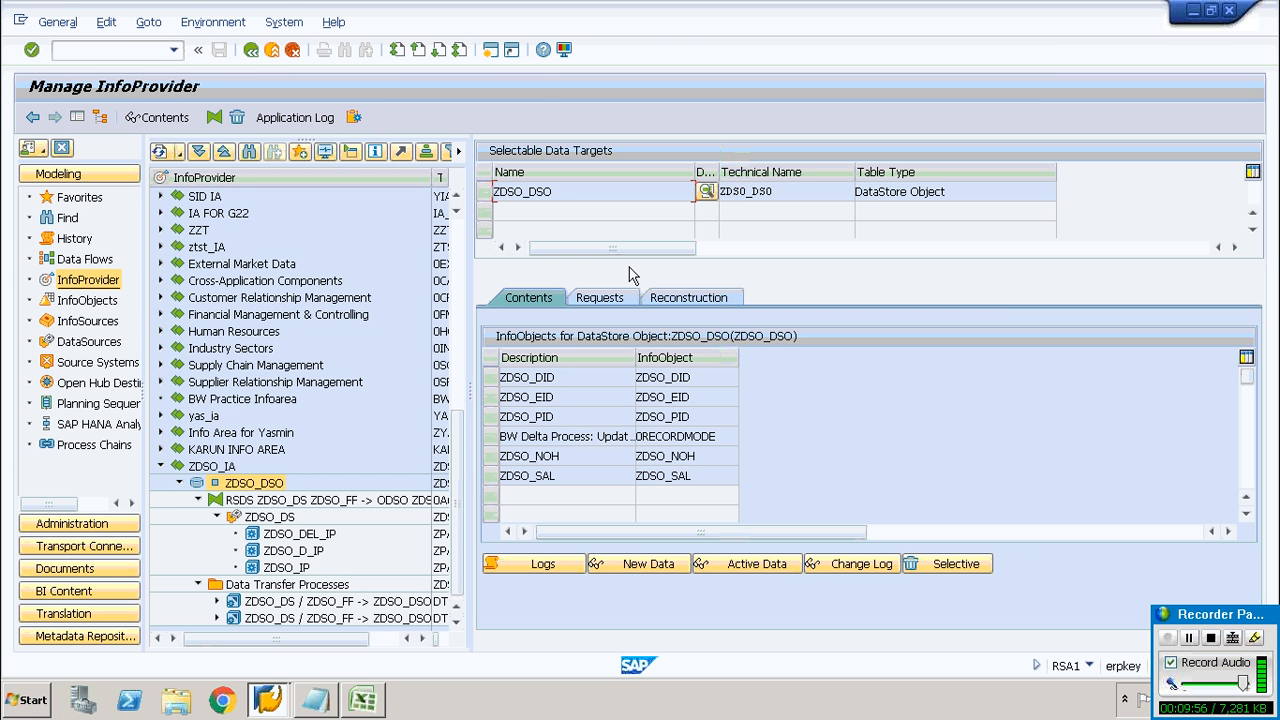
Activate request 282 in DataStore object ZDSO_DSO and refresh the list of requests awaiting activation.
click(588, 303)
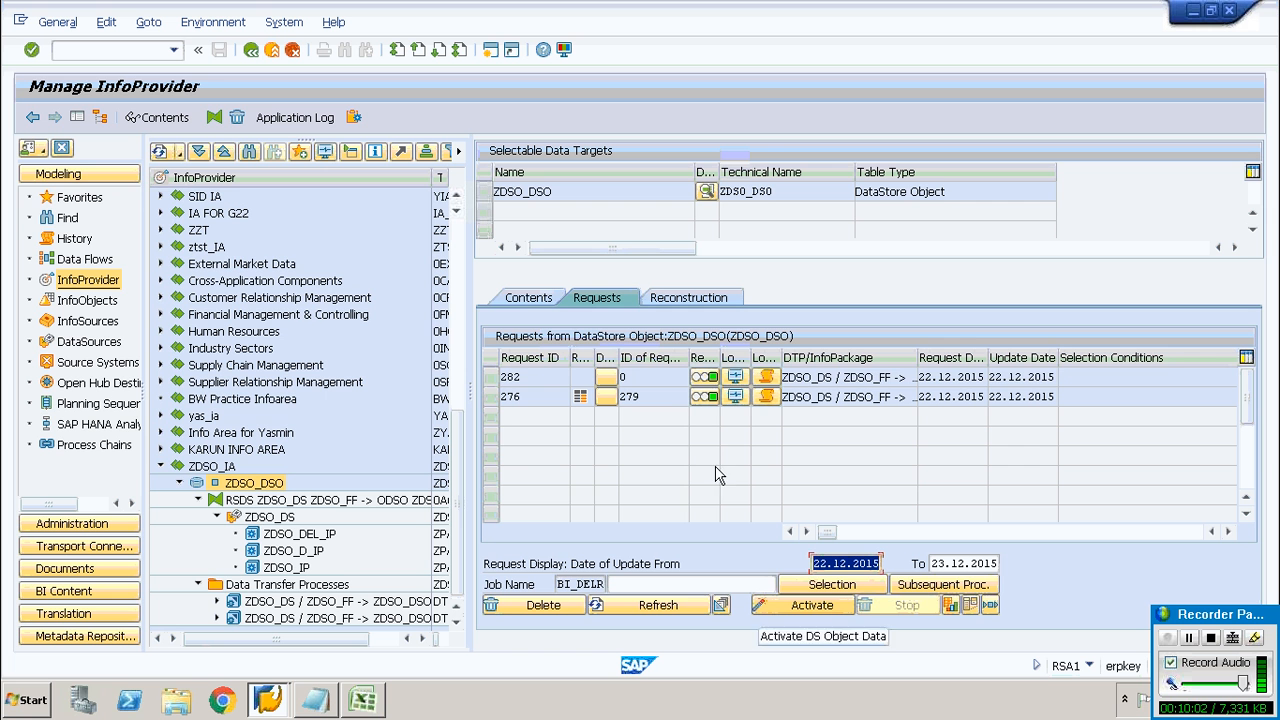
click(490, 377)
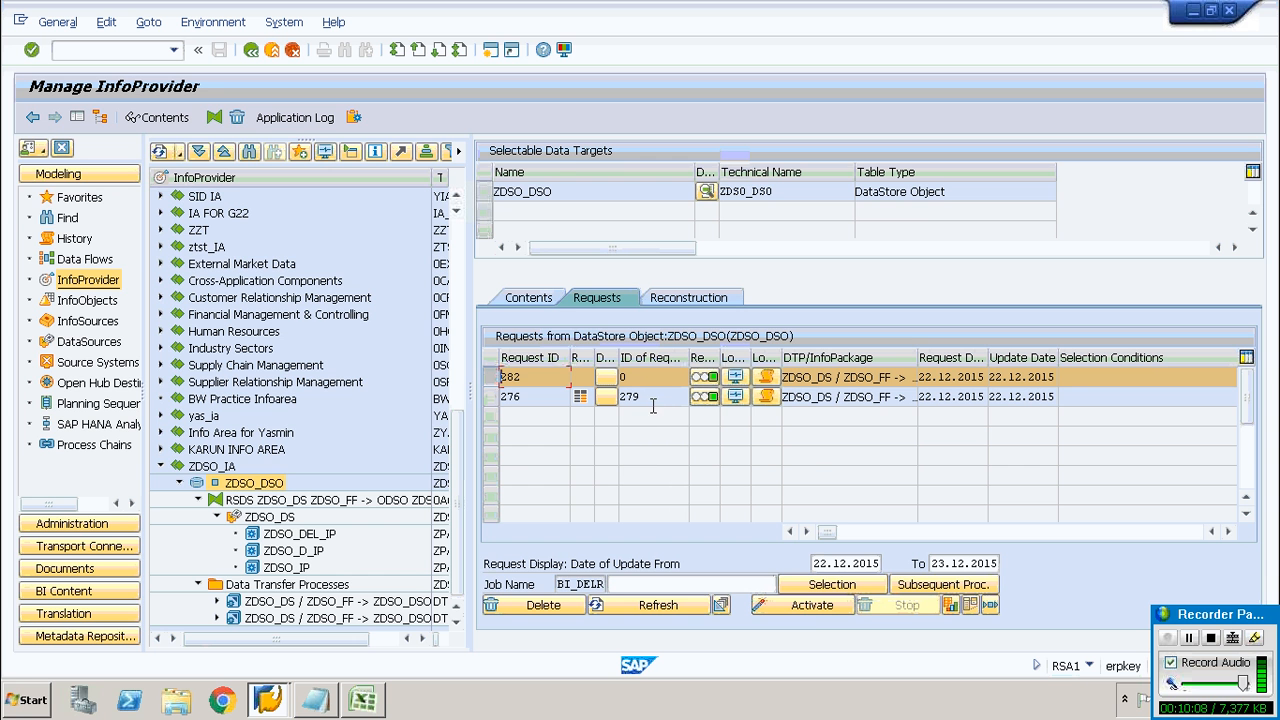
click(810, 605)
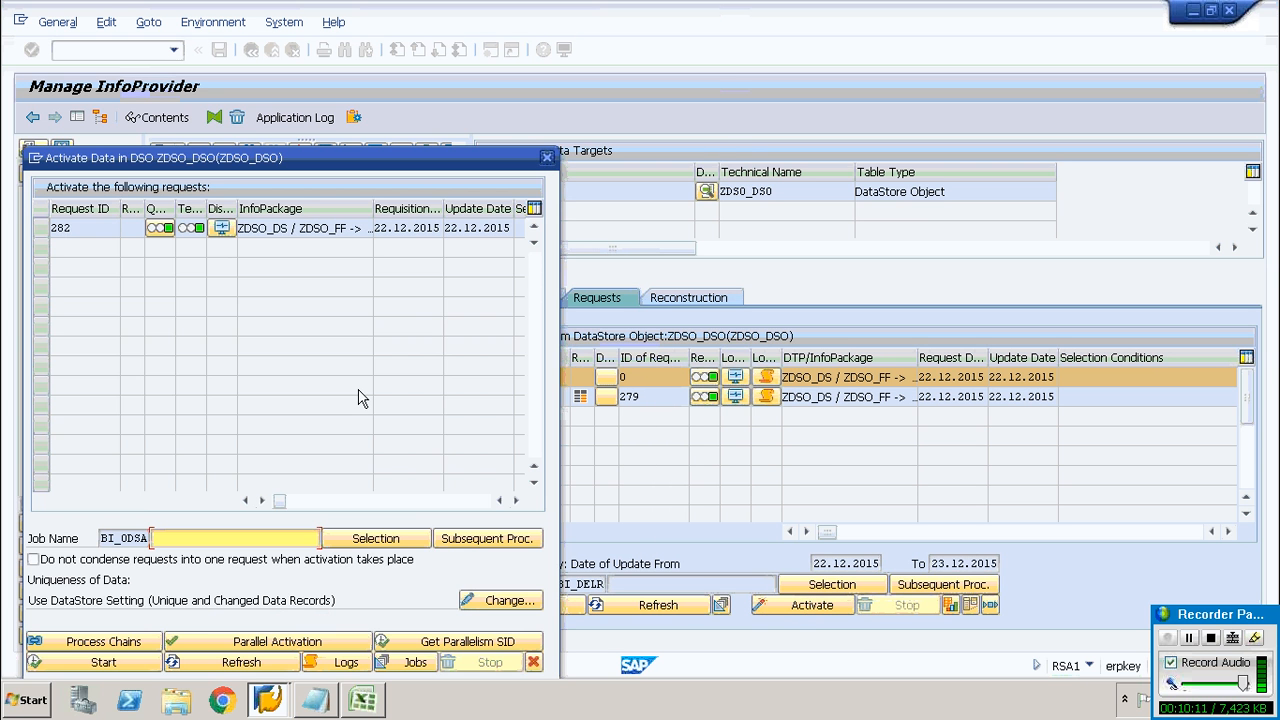
click(40, 228)
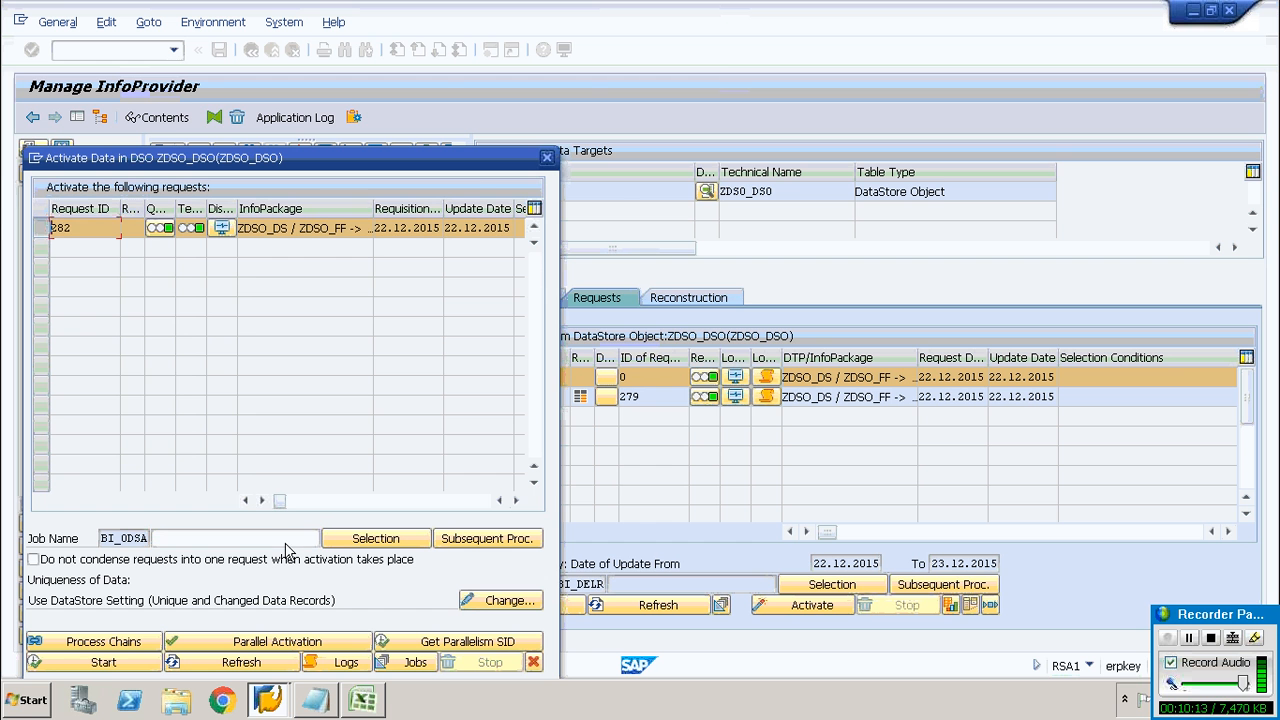
click(104, 662)
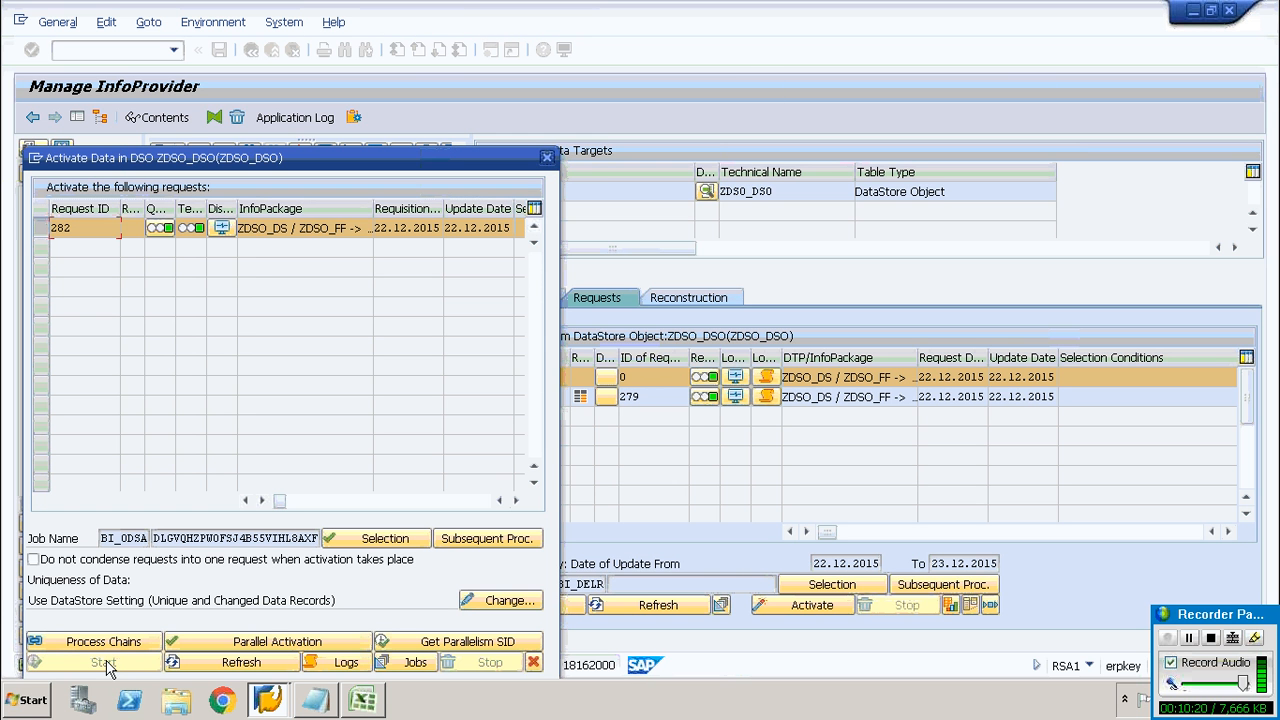
click(243, 665)
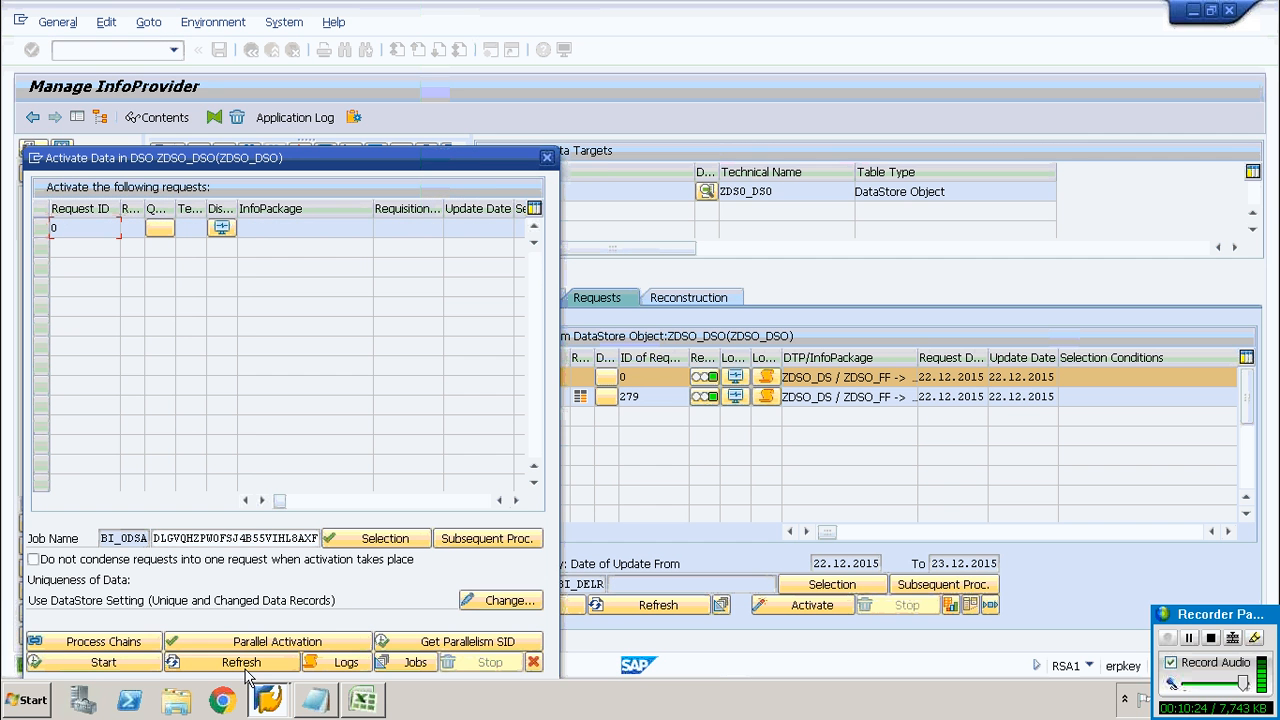
Close the activation dialog and check the number of entries left in the new data table of ZDSO_DSO.
click(549, 160)
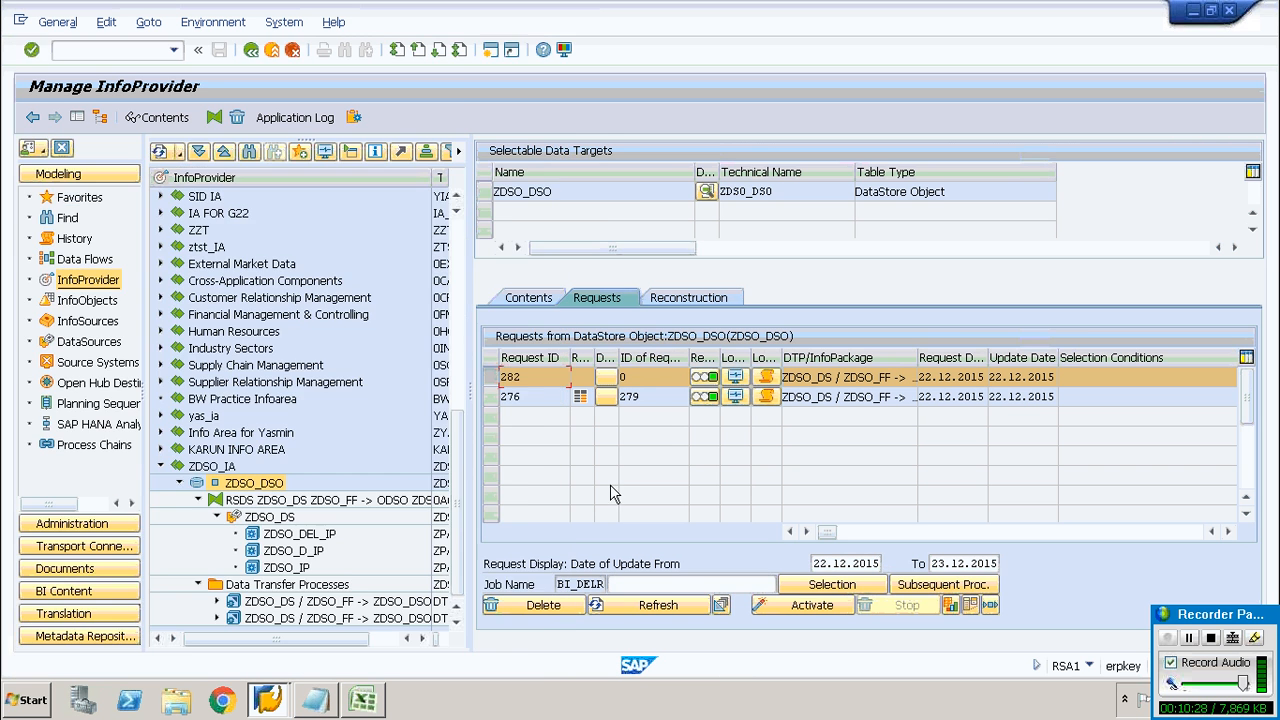
click(525, 298)
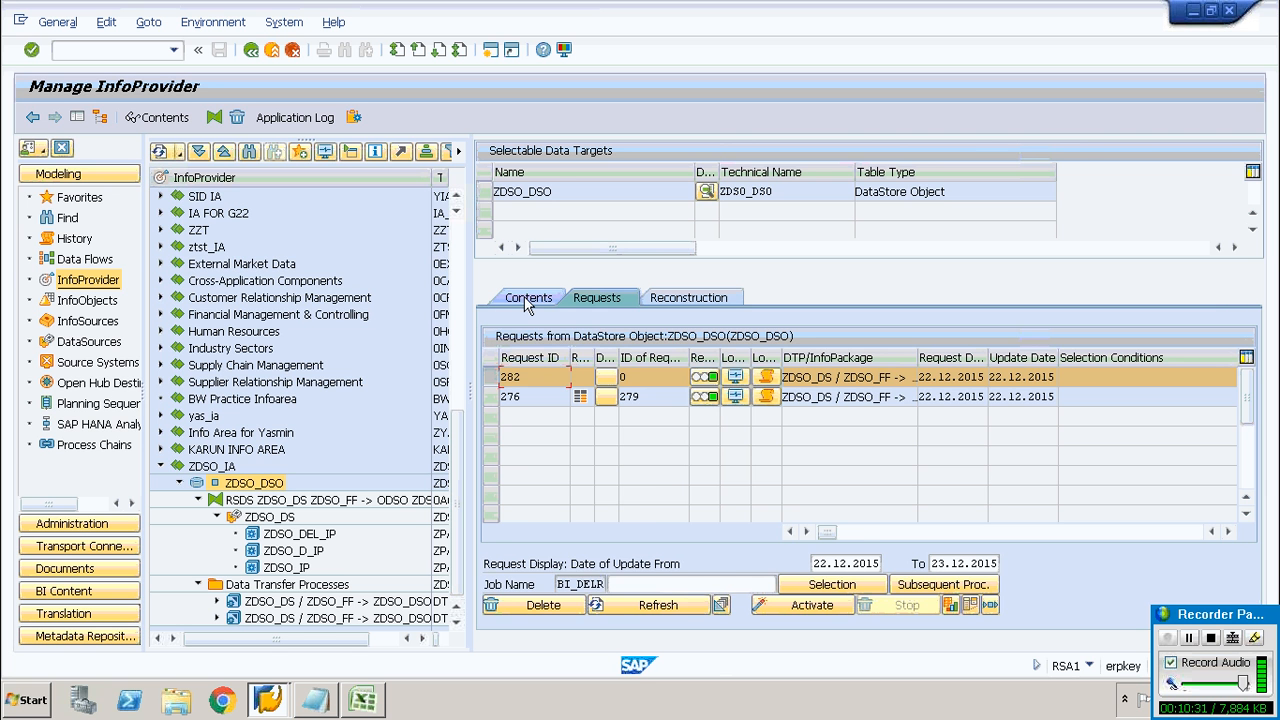
click(630, 565)
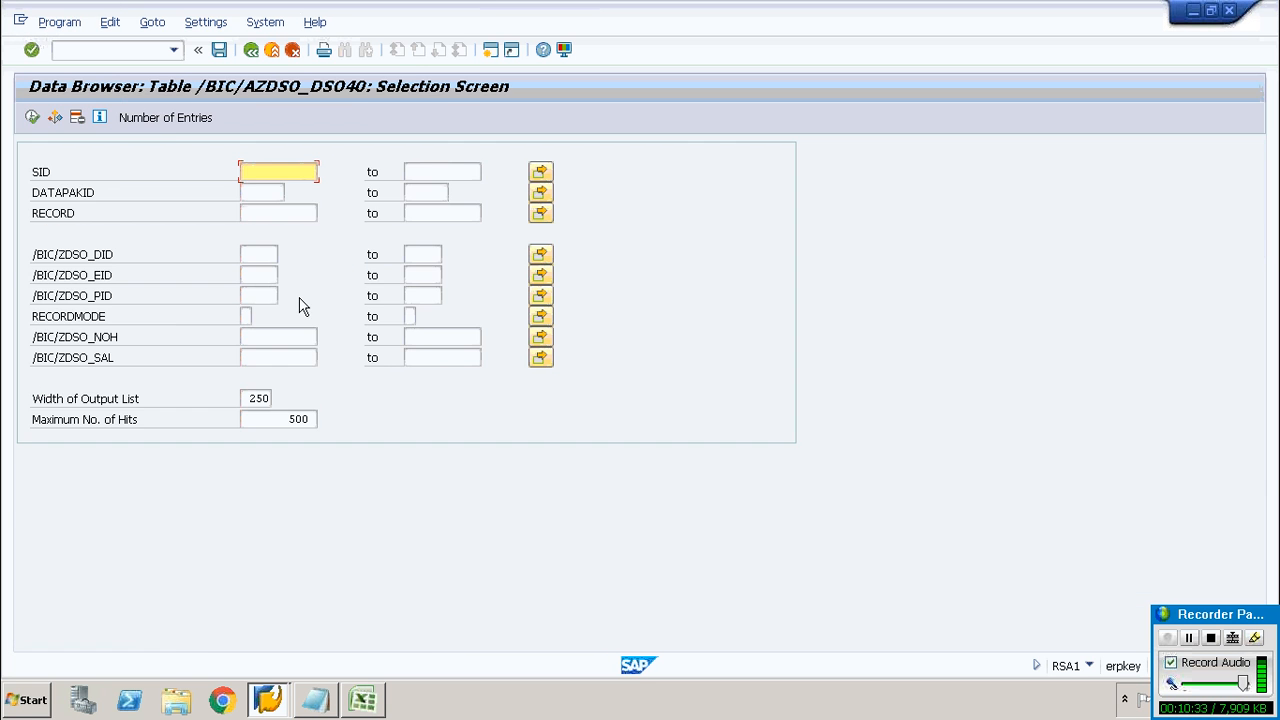
click(177, 119)
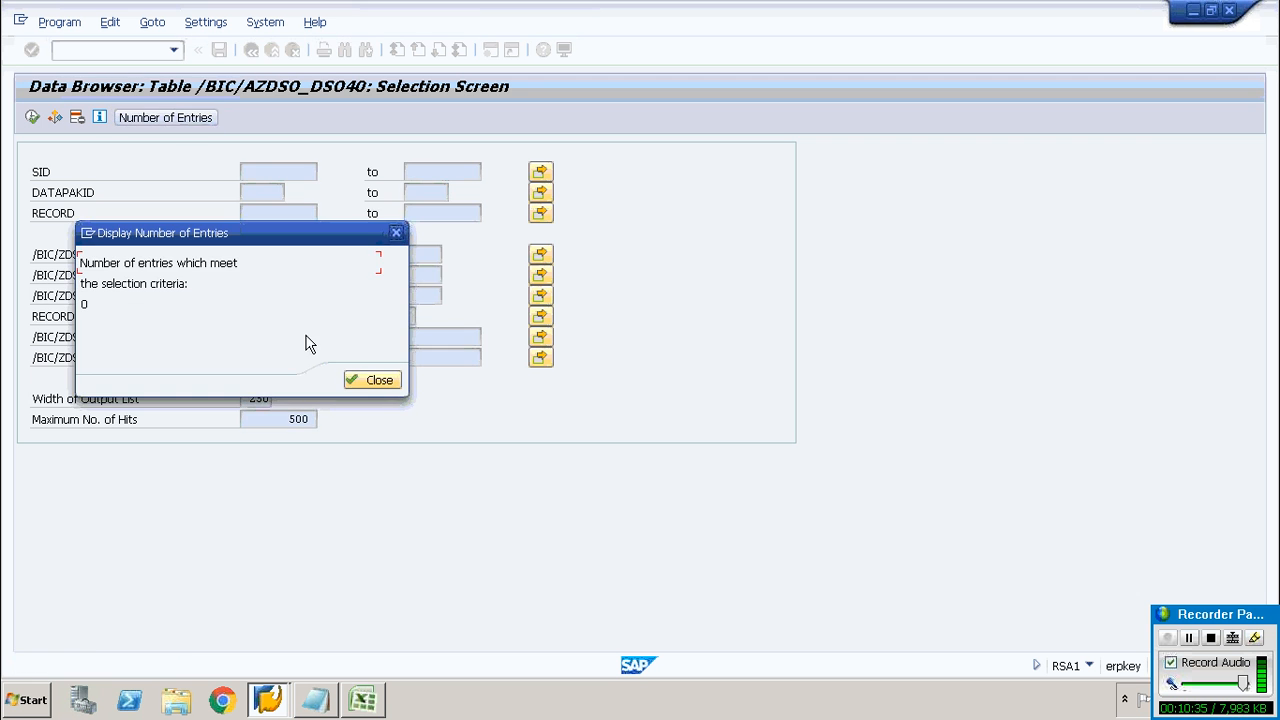
click(371, 381)
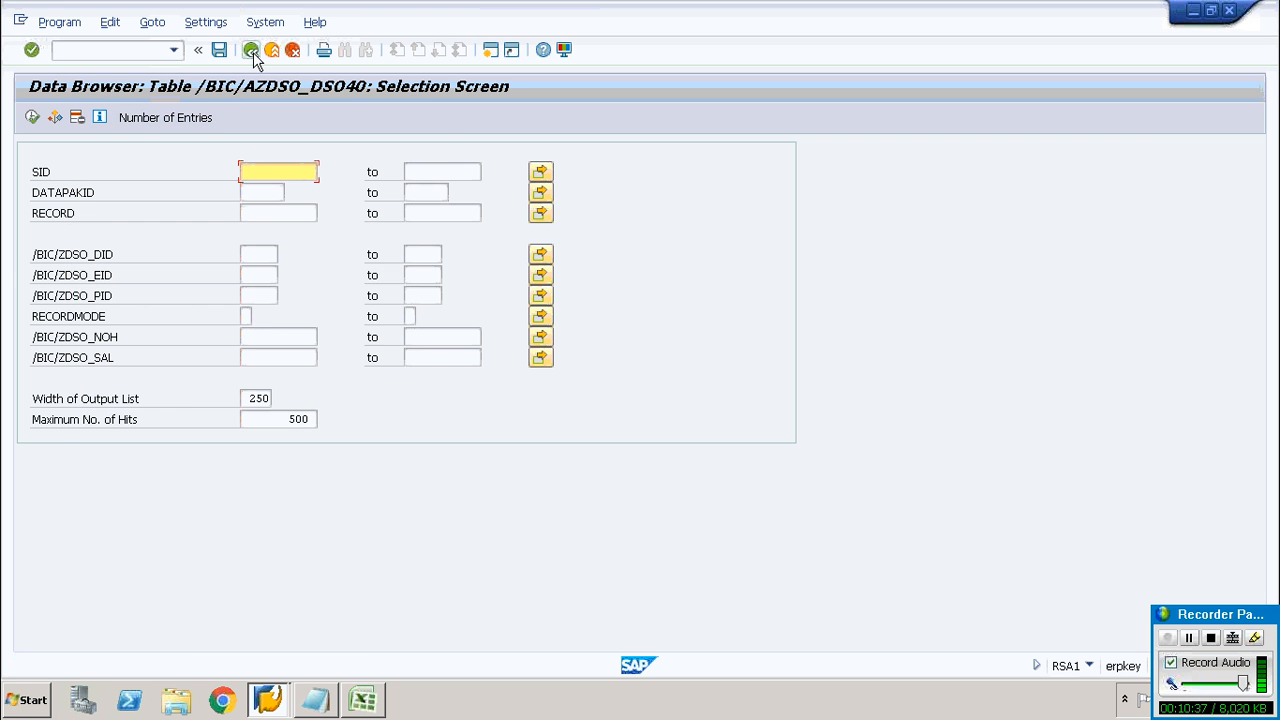
click(253, 52)
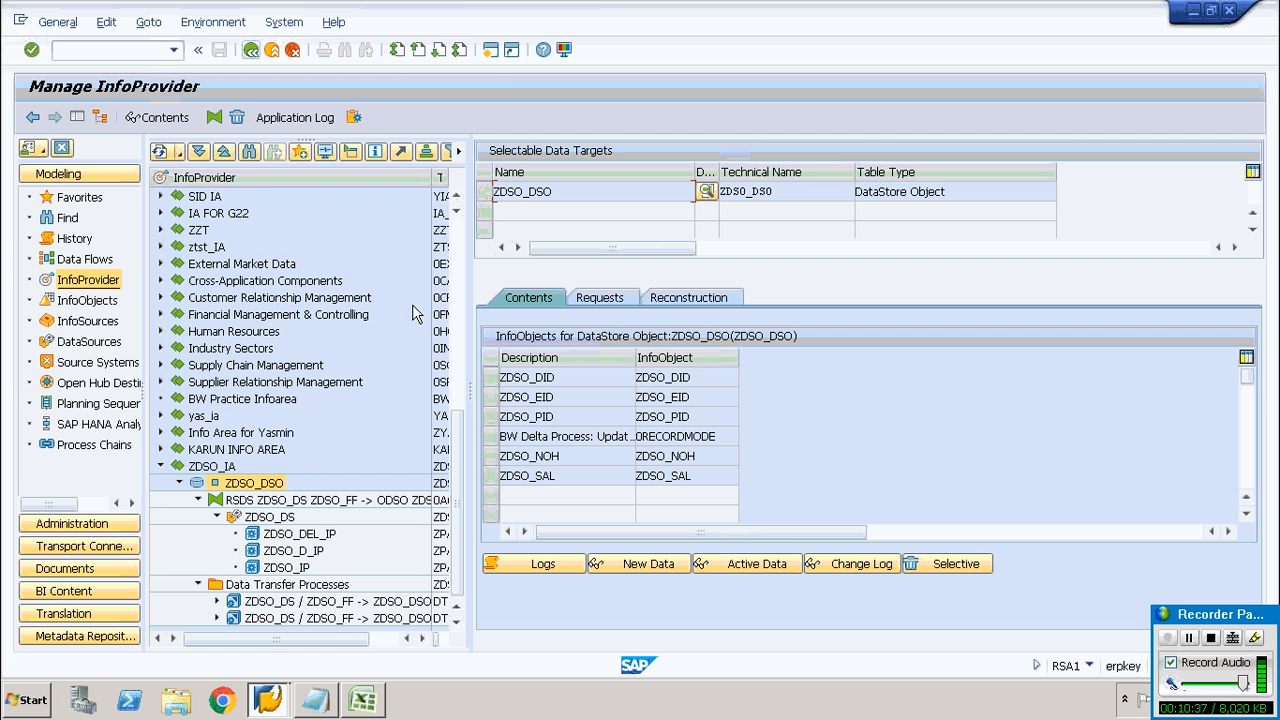
Check the entry count of the active data table of ZDSO_DSO and examine the ZDSO_NOH and ZDSO_SAL values in its records.
click(737, 570)
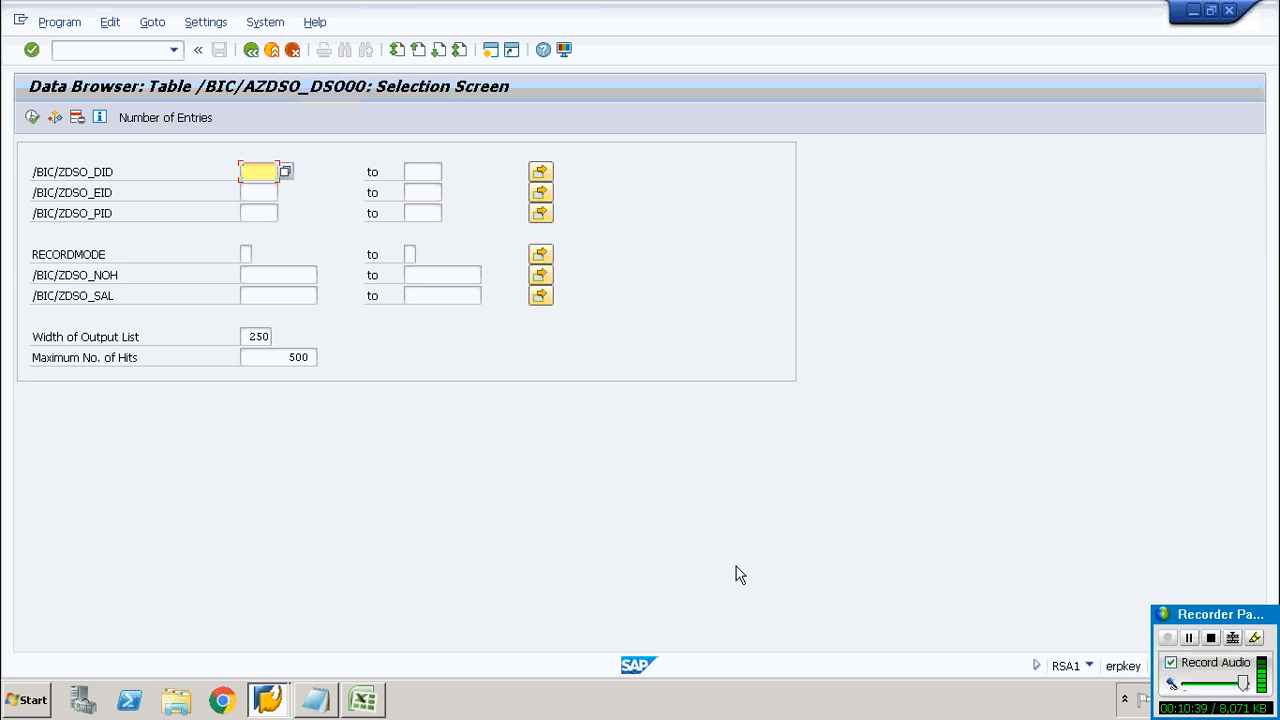
click(141, 125)
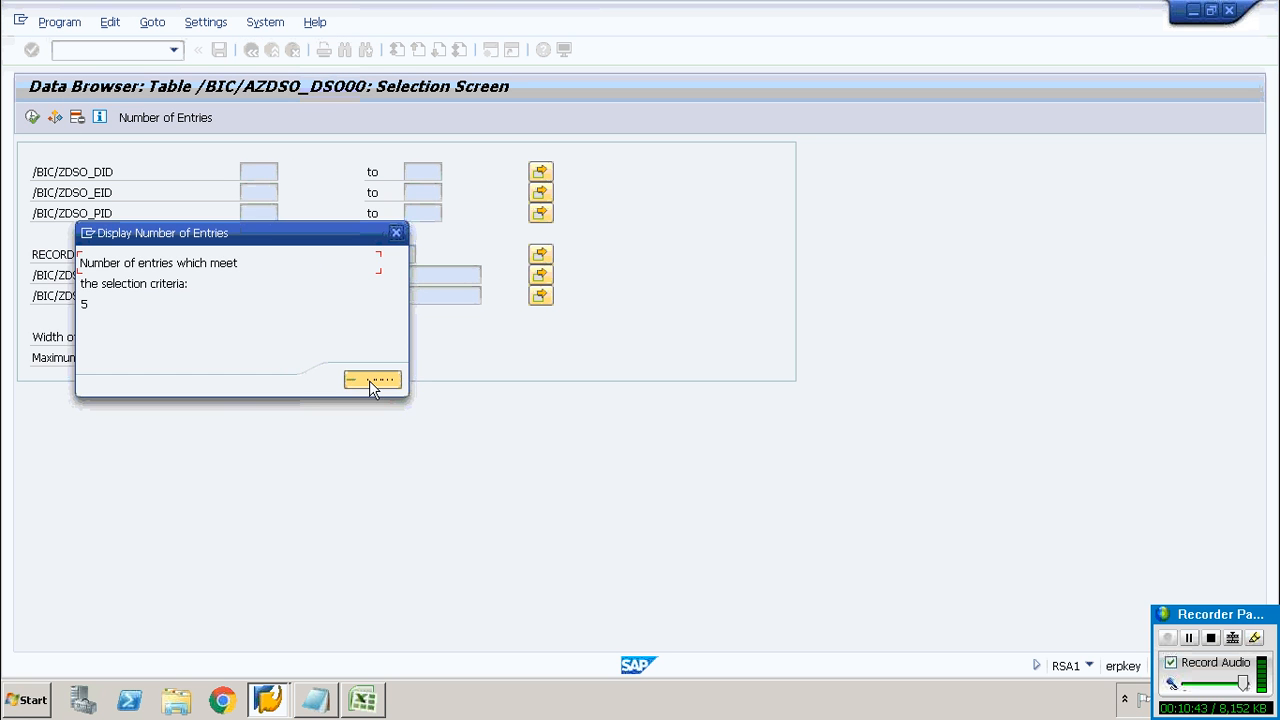
click(369, 381)
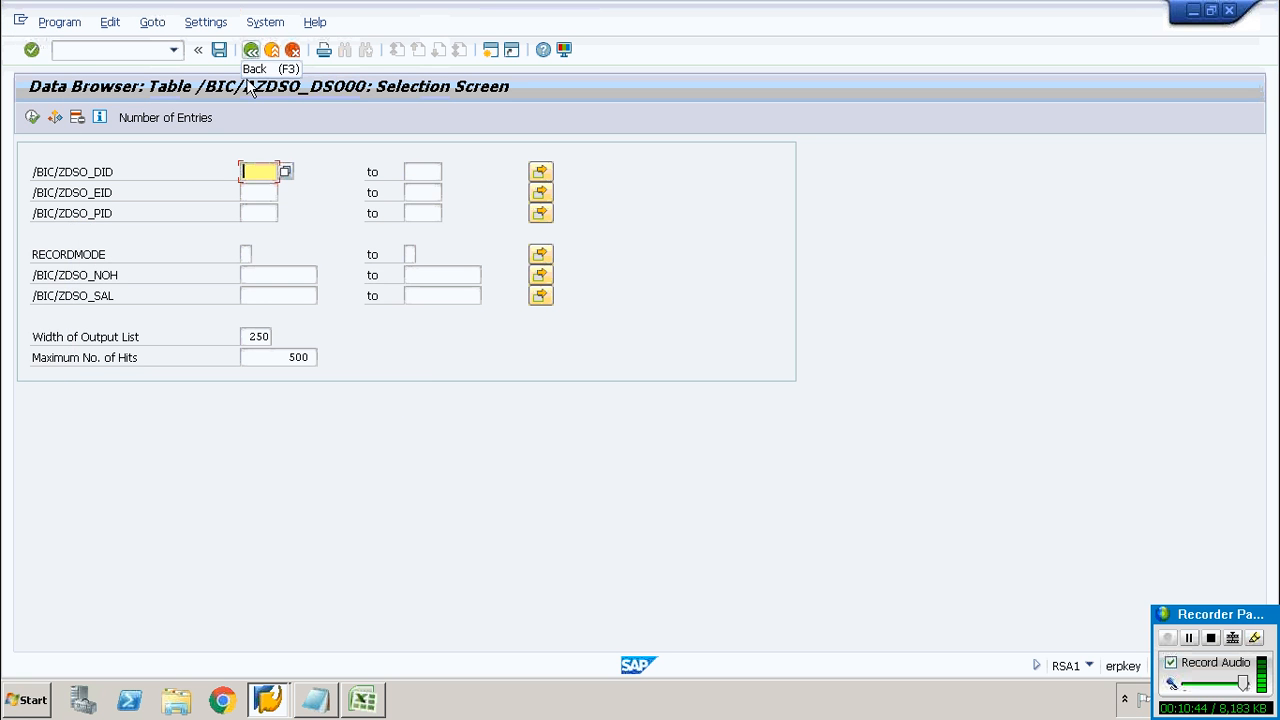
click(32, 119)
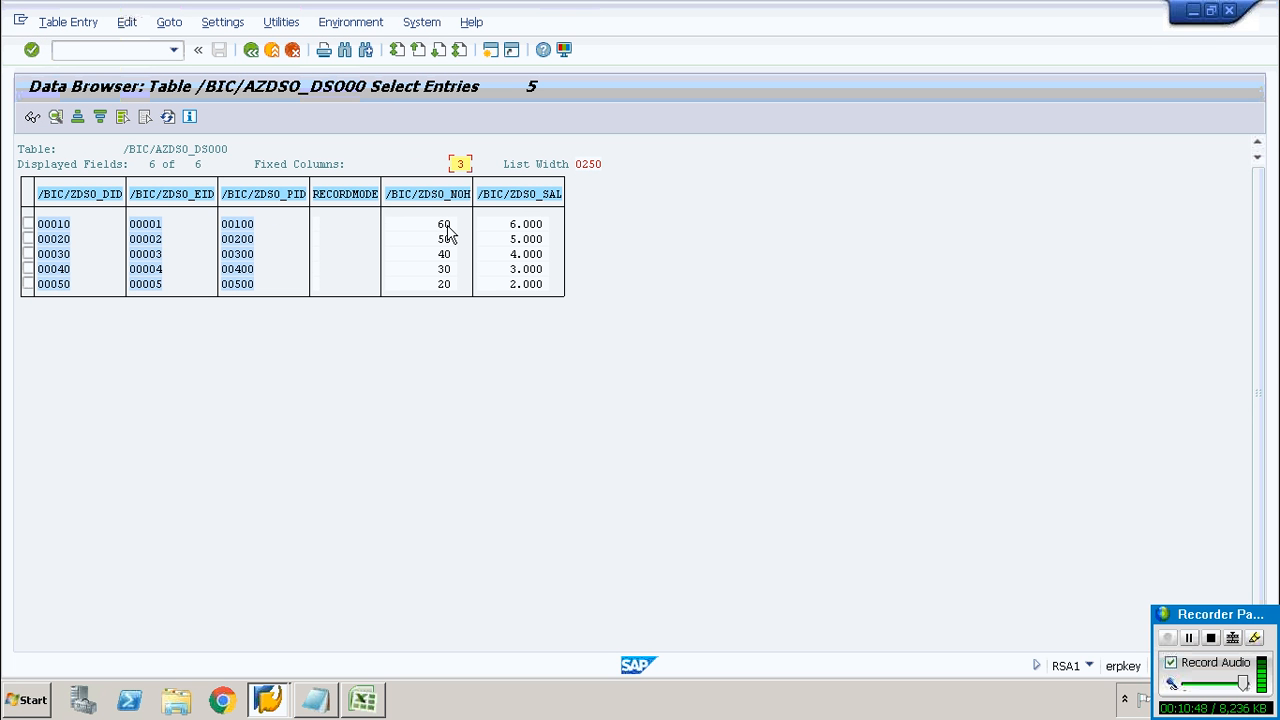
click(449, 228)
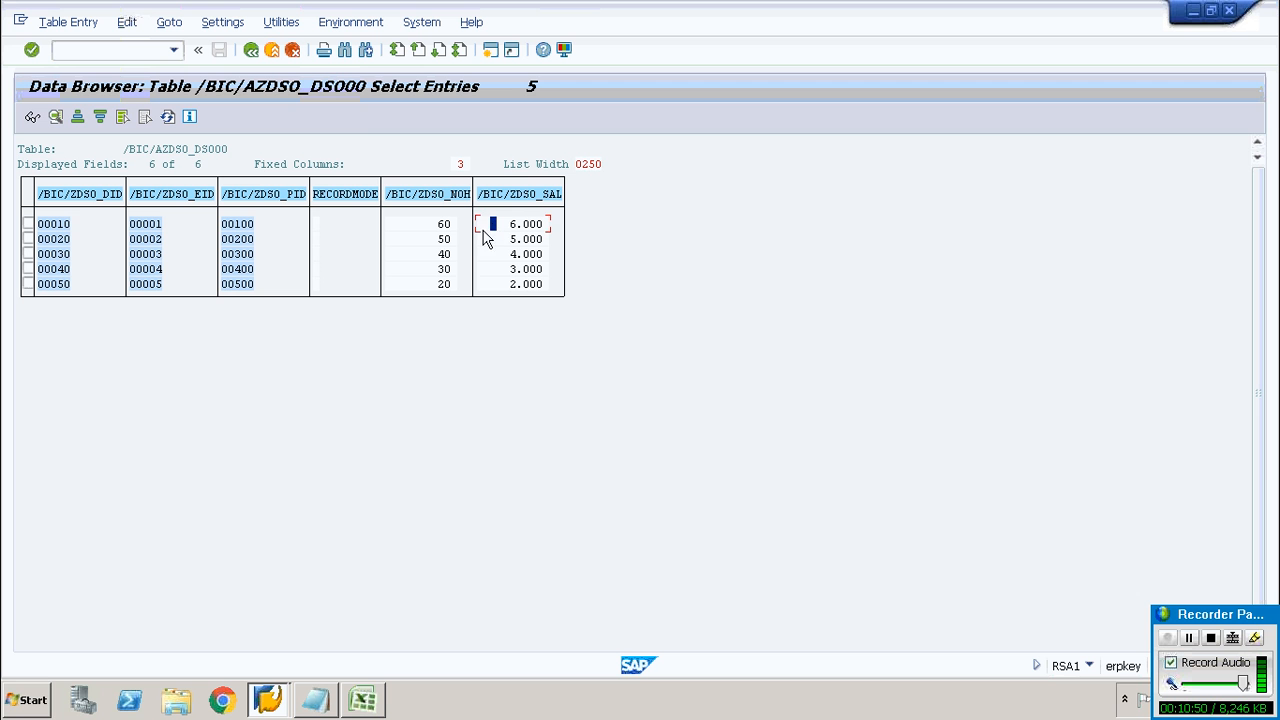
click(461, 240)
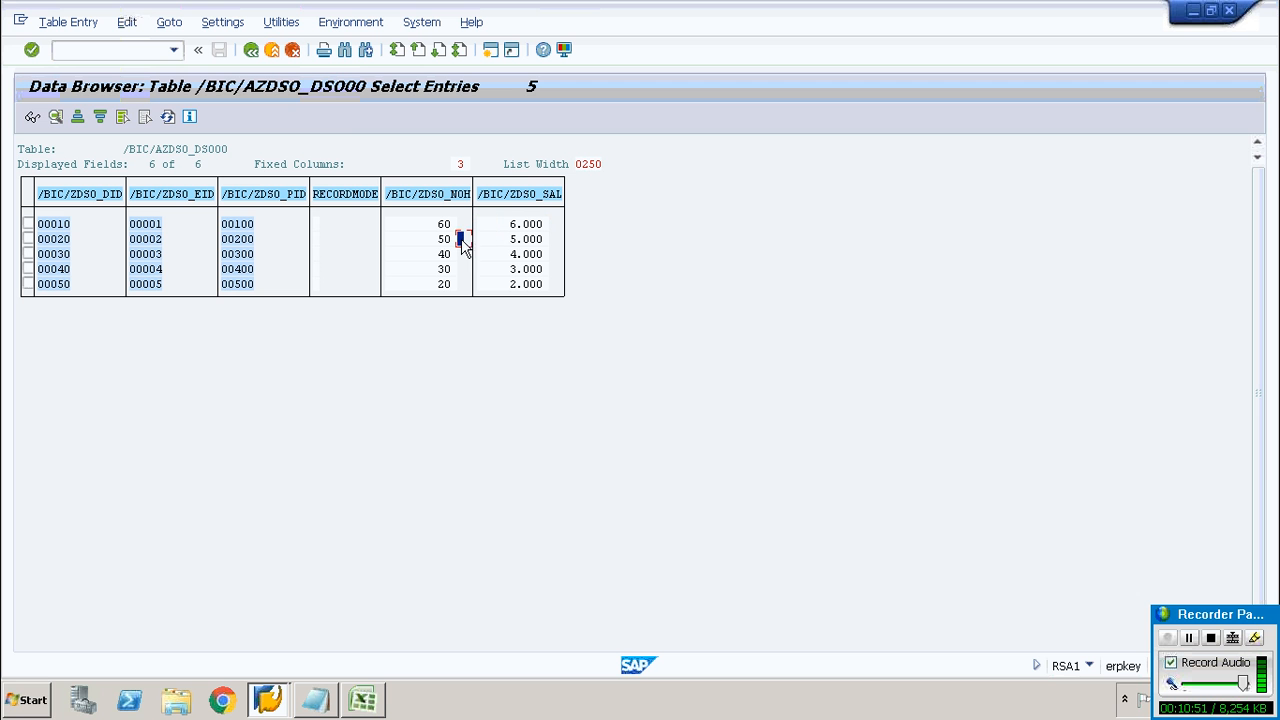
click(251, 50)
click(251, 50)
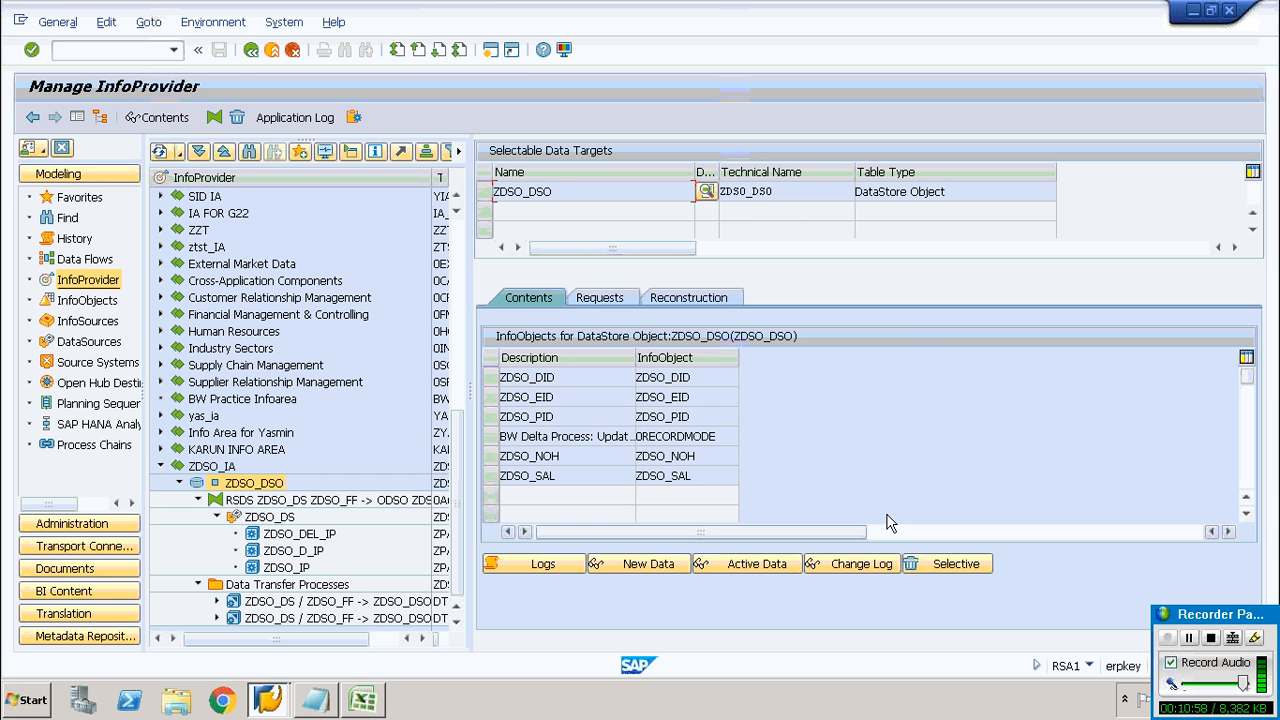
Check the number of entries in the change log table of ZDSO_DSO and list all its records.
click(806, 566)
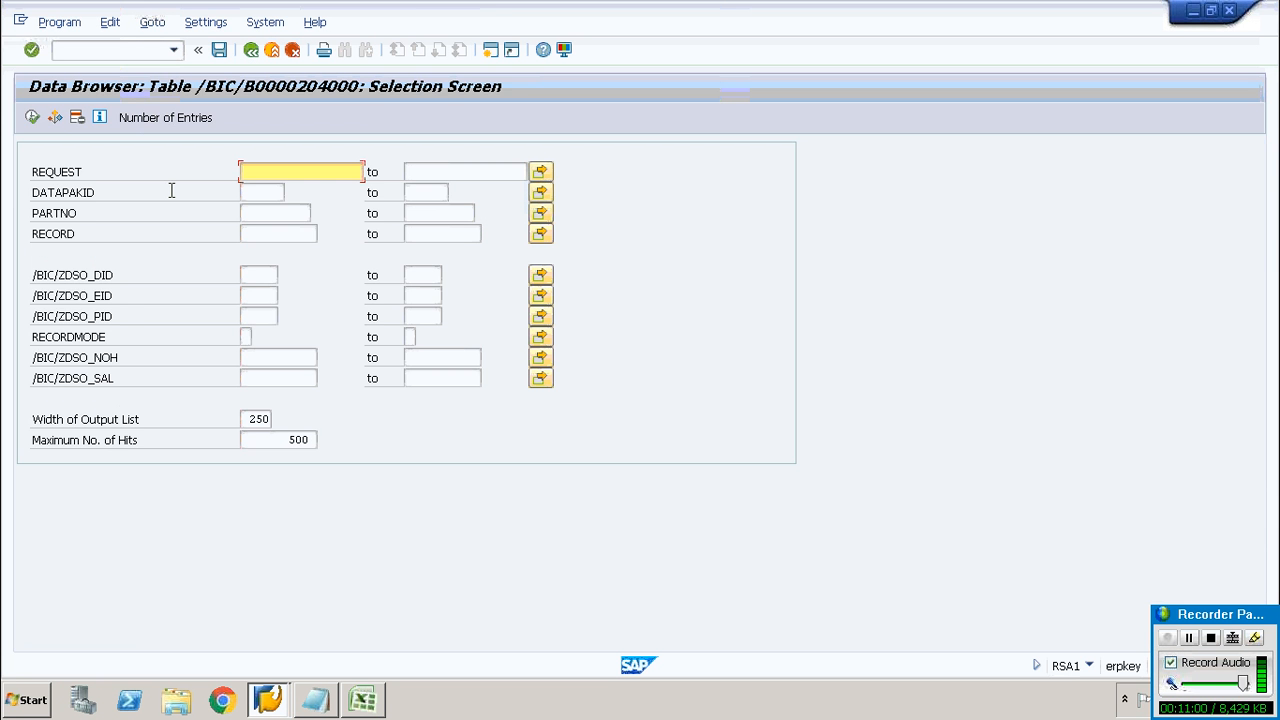
click(150, 118)
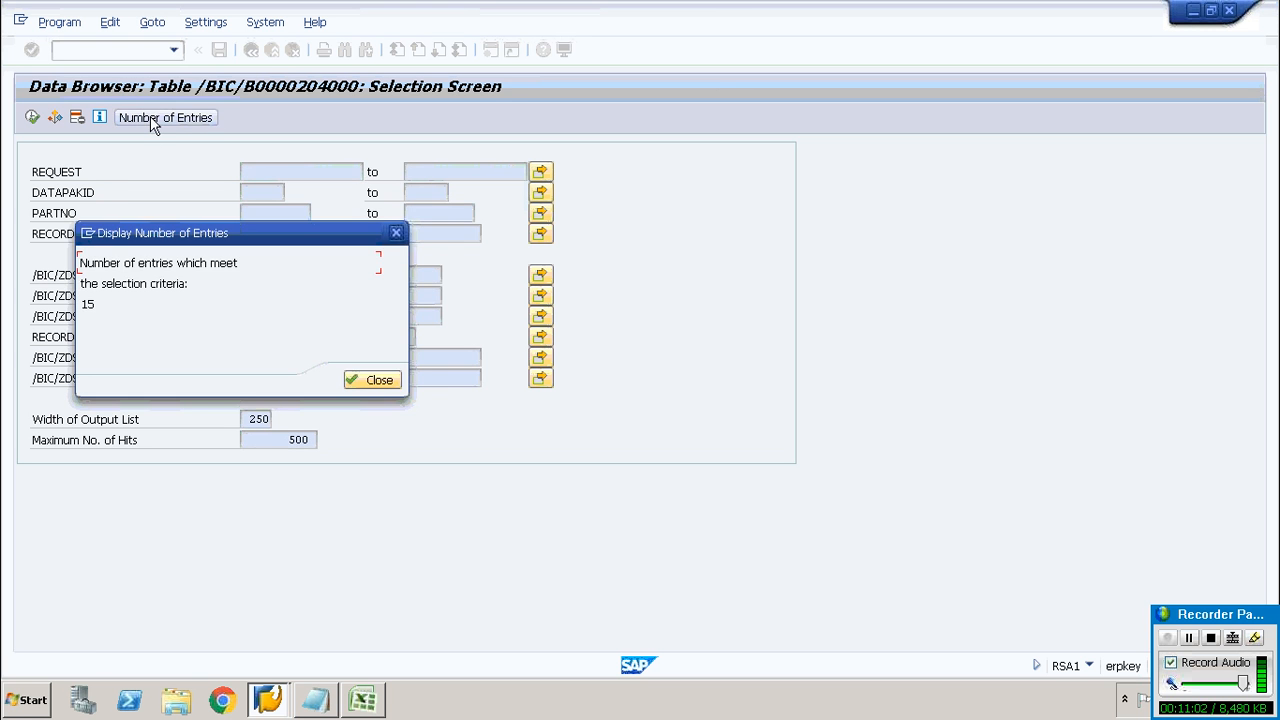
click(373, 379)
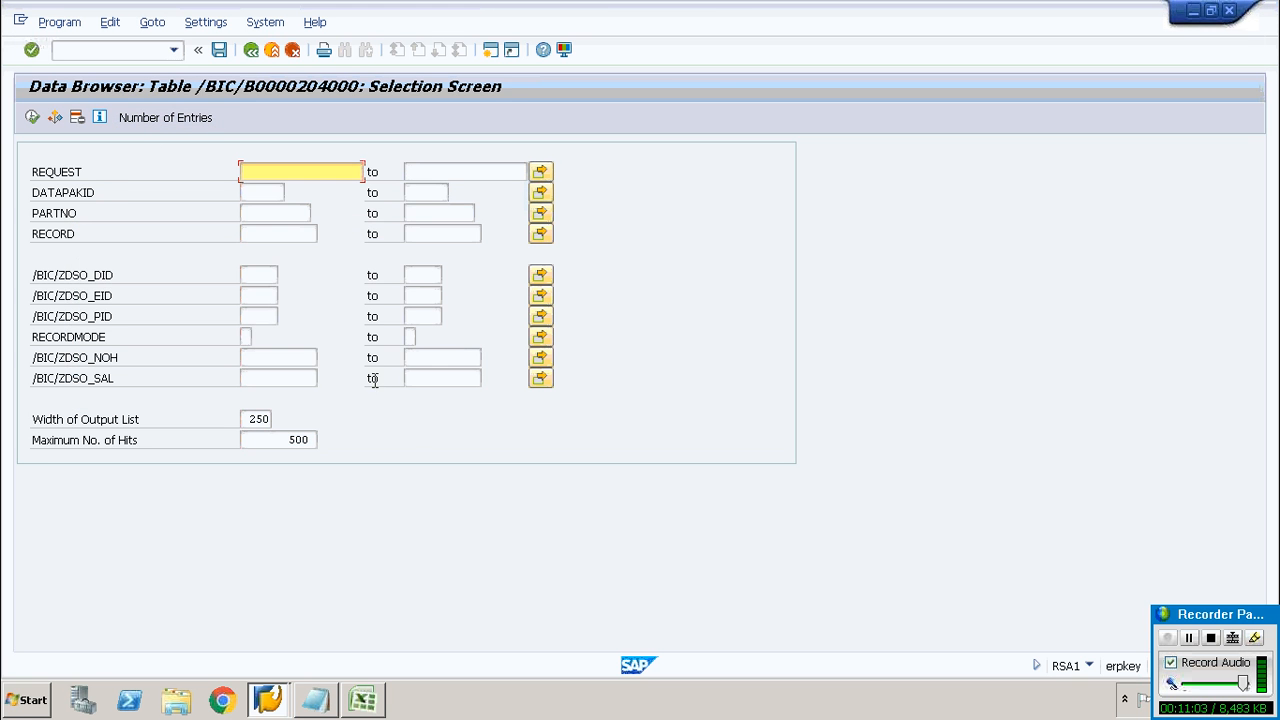
click(184, 122)
click(376, 379)
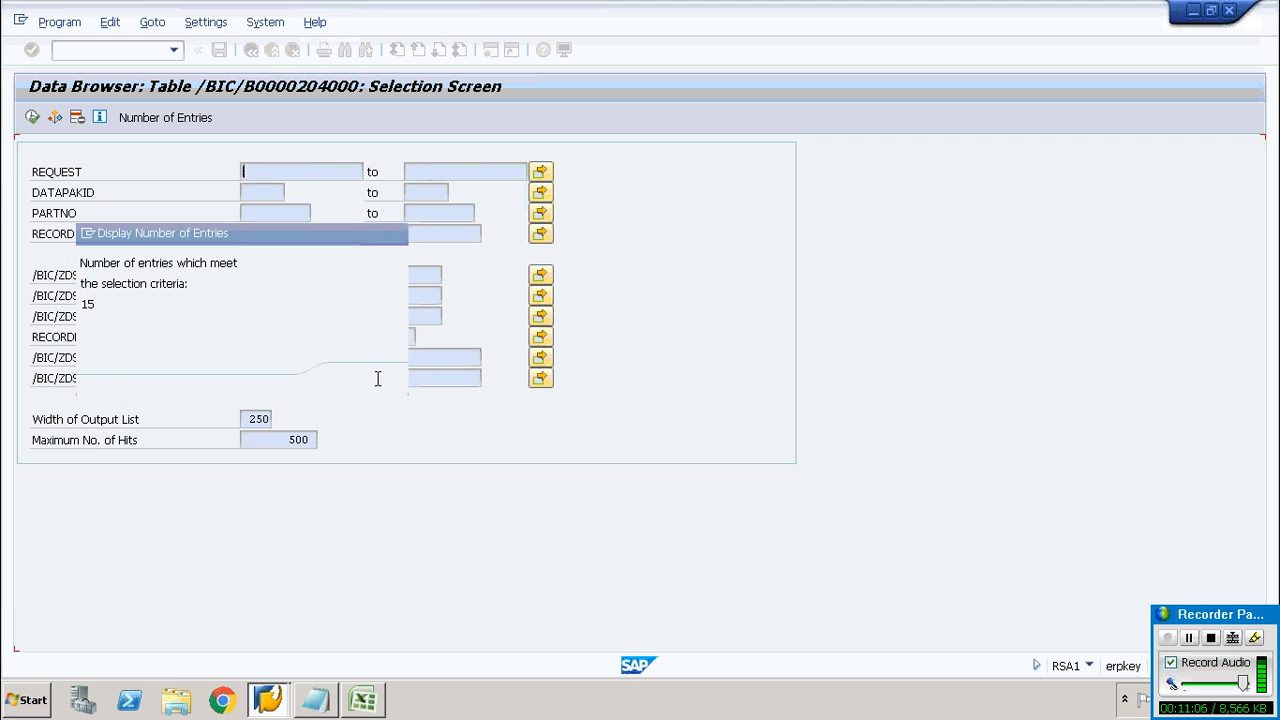
click(32, 117)
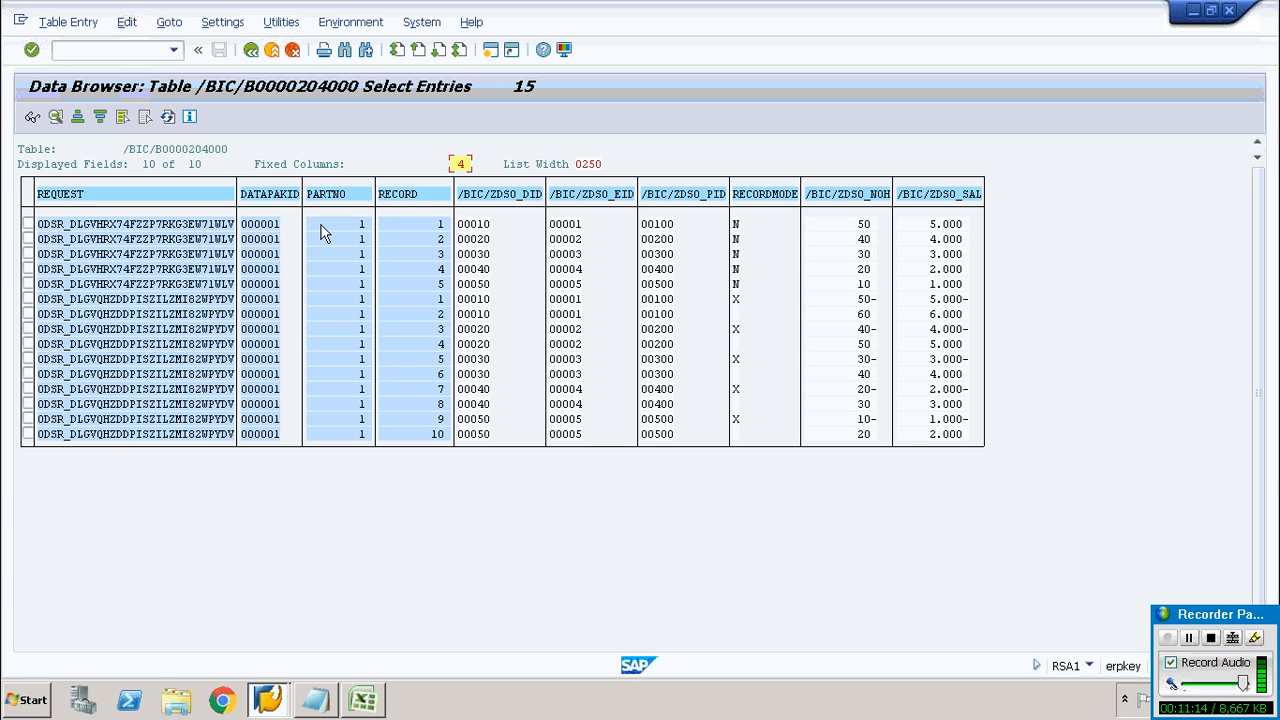
Examine the record modes and the before and after values of ZDSO_NOH and ZDSO_SAL in the change log, and return to the management view.
click(736, 254)
click(748, 284)
click(867, 300)
click(872, 344)
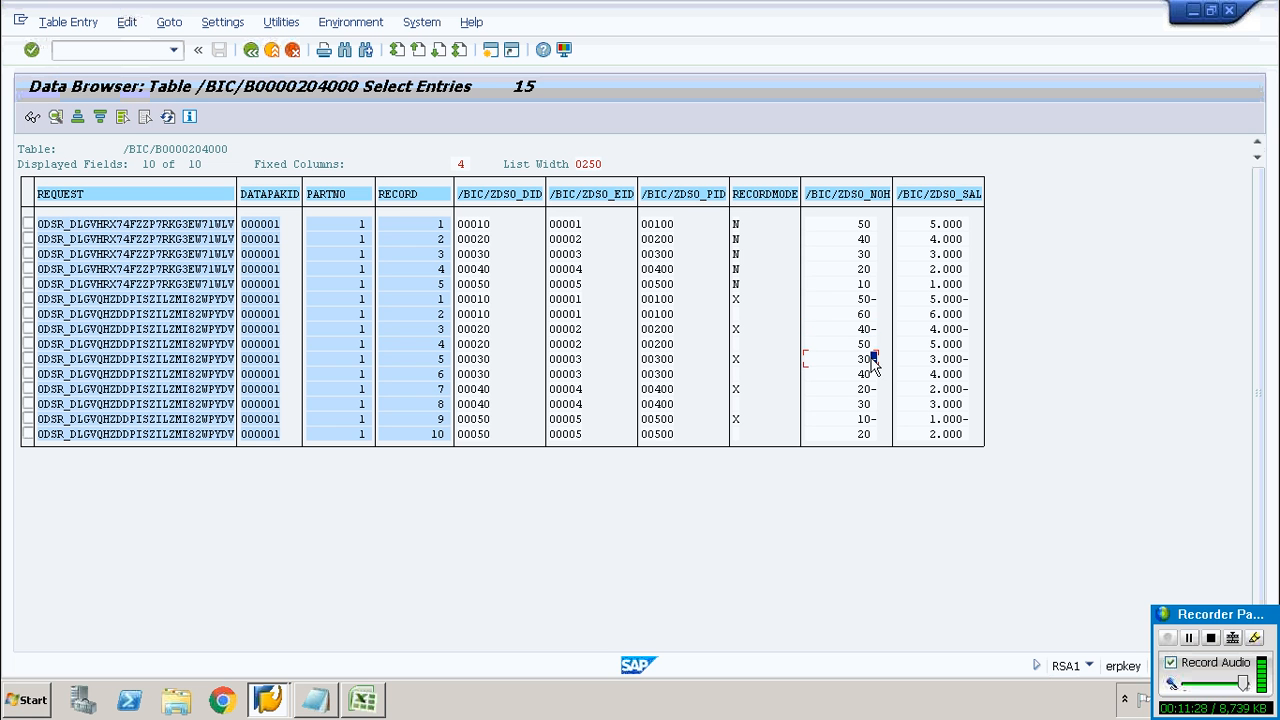
click(870, 374)
click(872, 390)
click(868, 405)
click(868, 434)
click(950, 434)
click(251, 50)
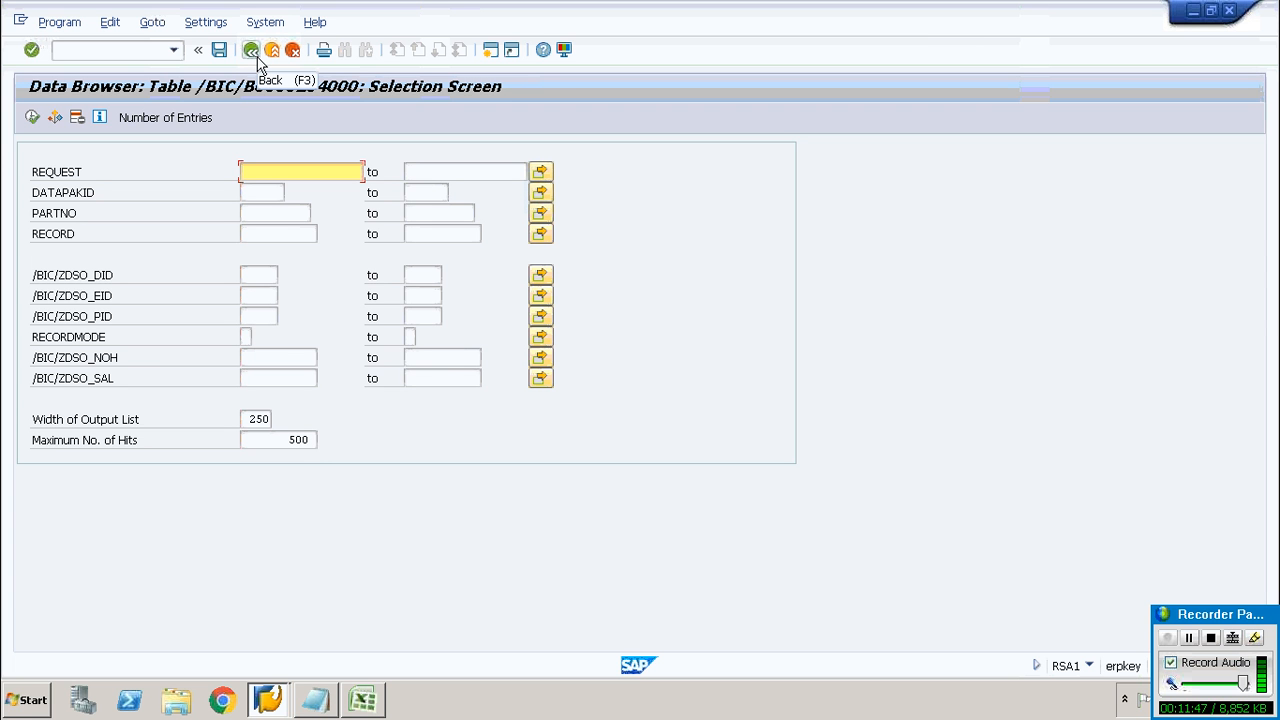
click(257, 60)
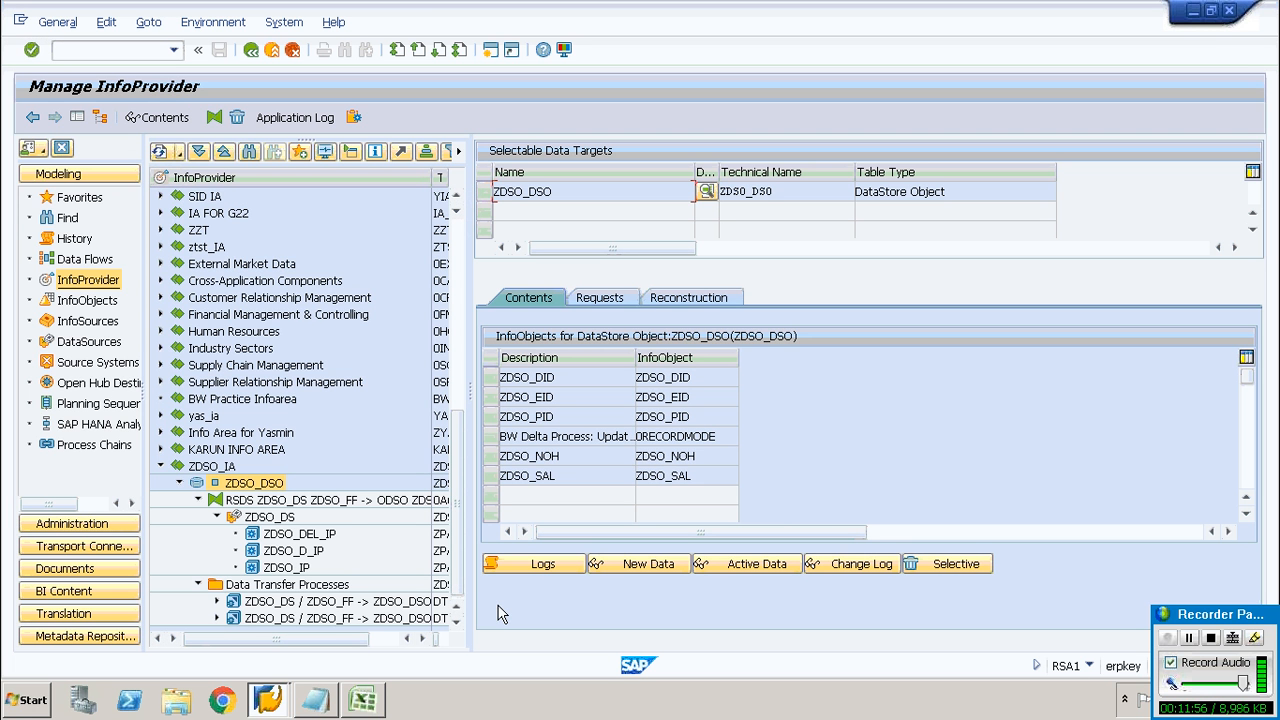
Display the data of ZDSO_DSO as a list with all key figures and key fields selected for output.
click(262, 486)
right_click(265, 490)
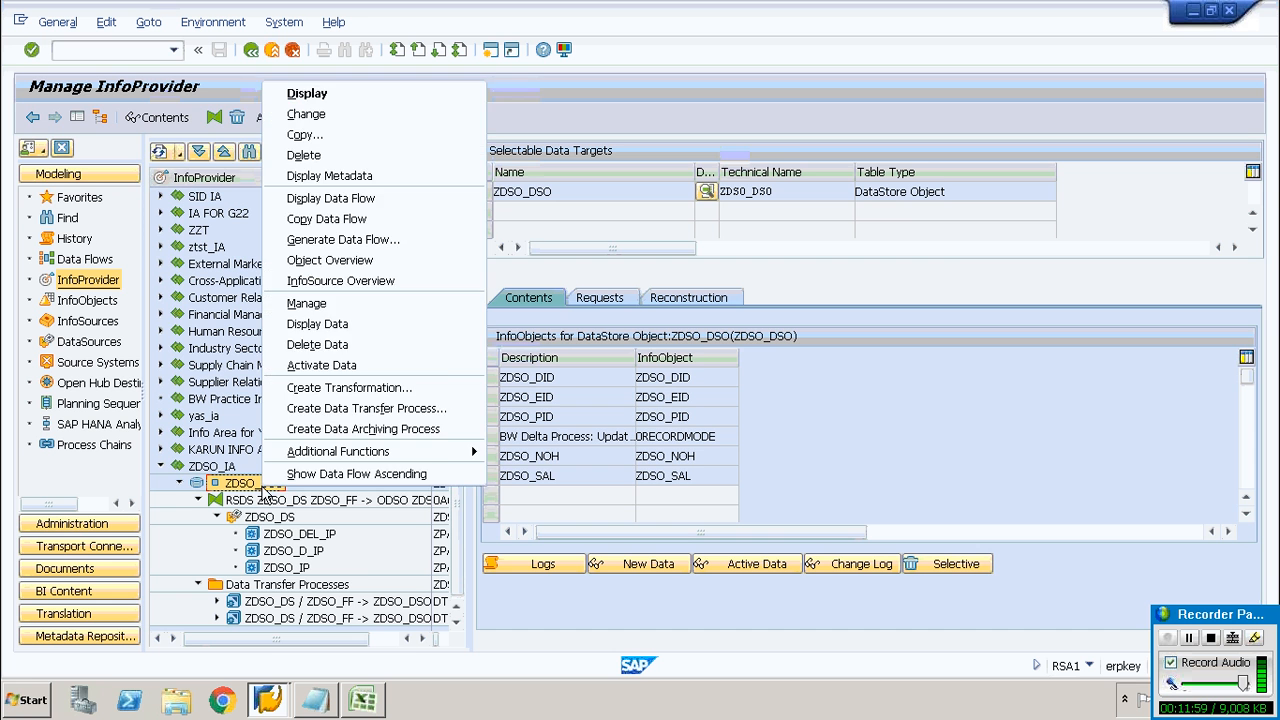
click(359, 318)
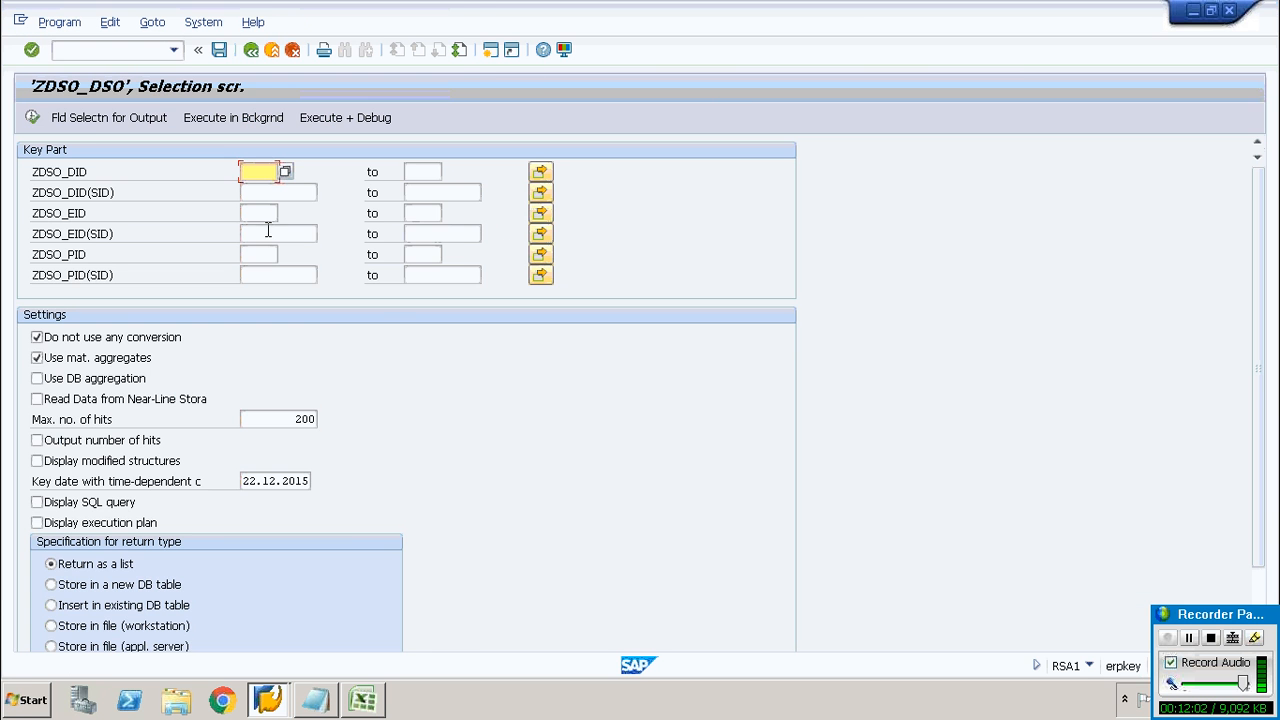
click(125, 119)
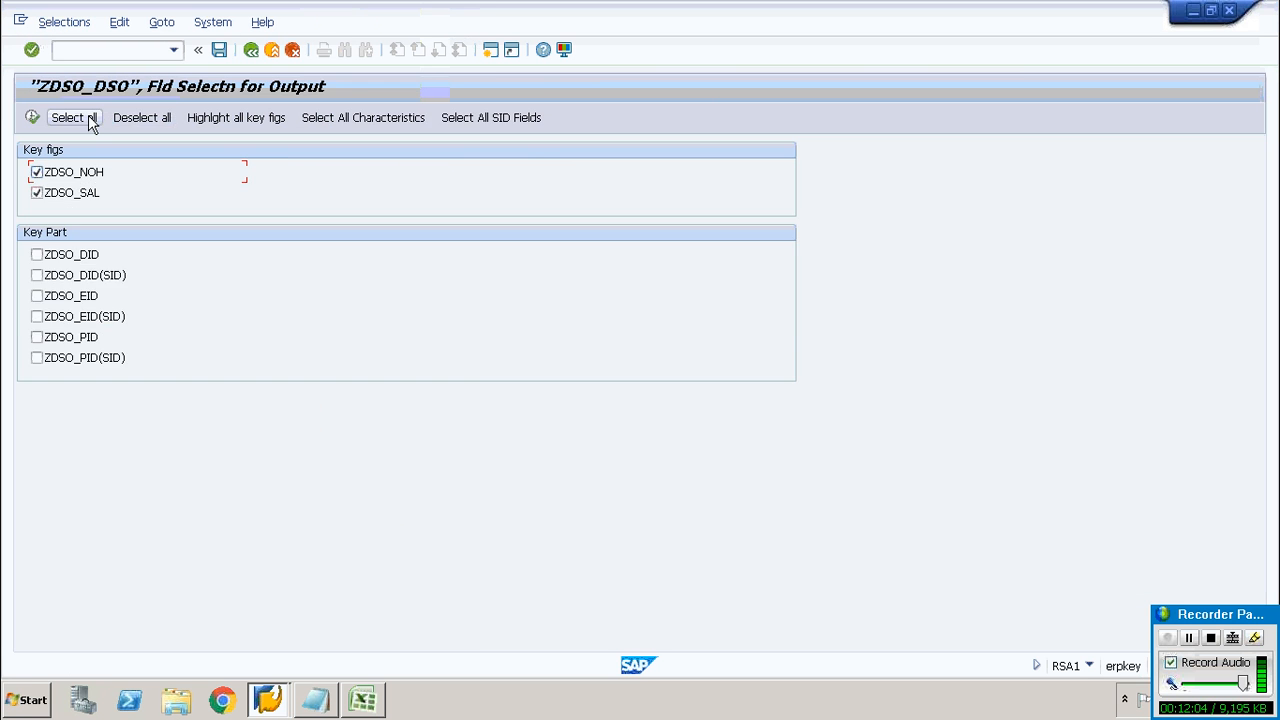
click(88, 117)
click(32, 118)
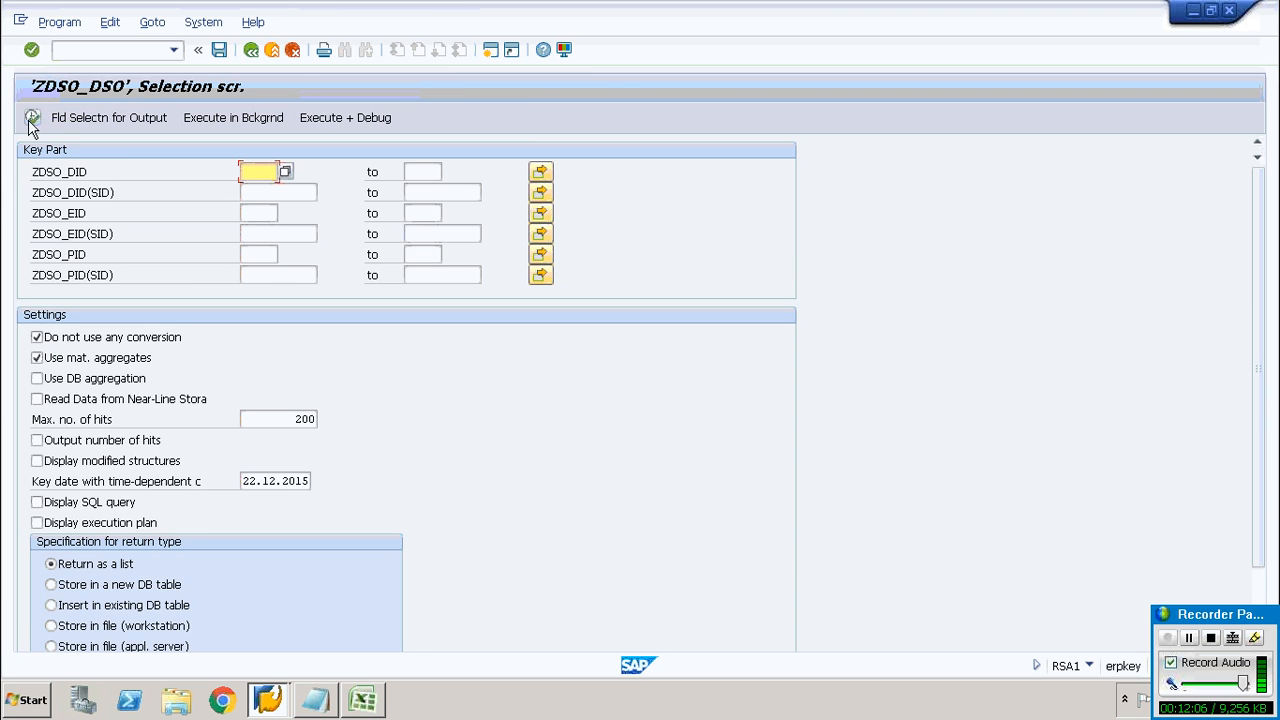
click(32, 118)
Examine the ZDSO_NOH values row by row in the ZDSO_DSO list output and return to the management view.
click(428, 176)
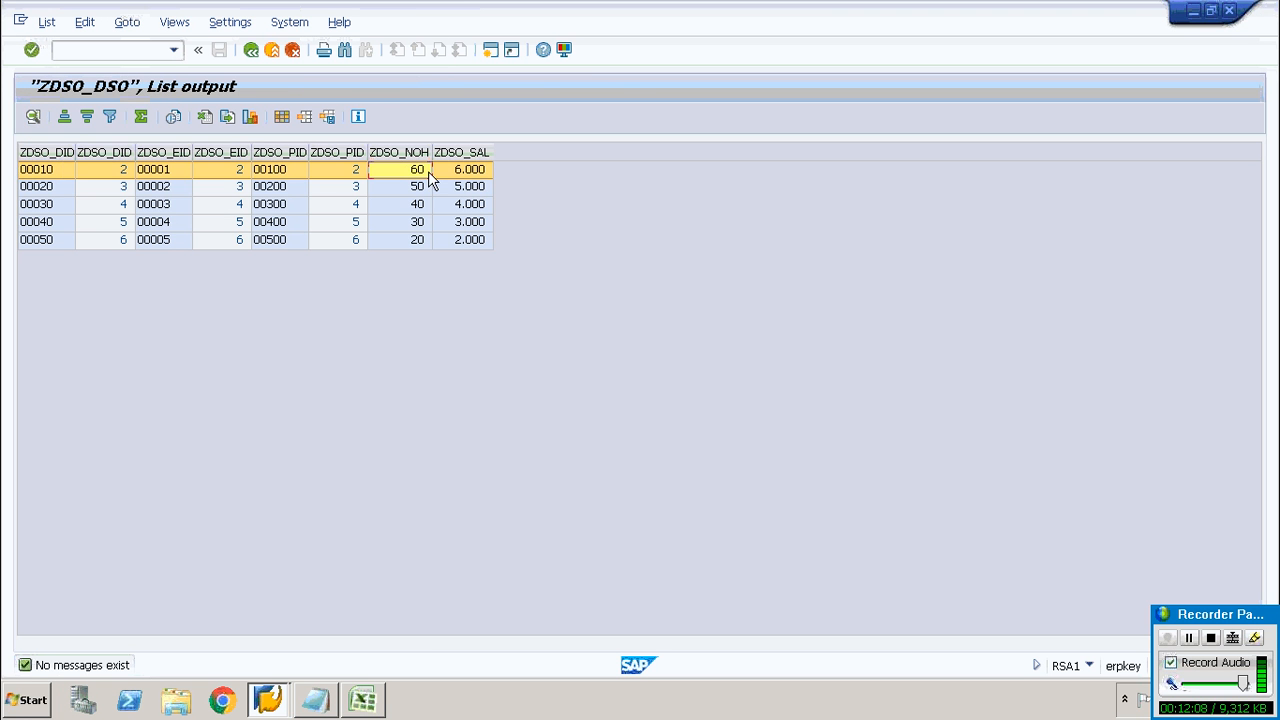
click(427, 189)
click(425, 222)
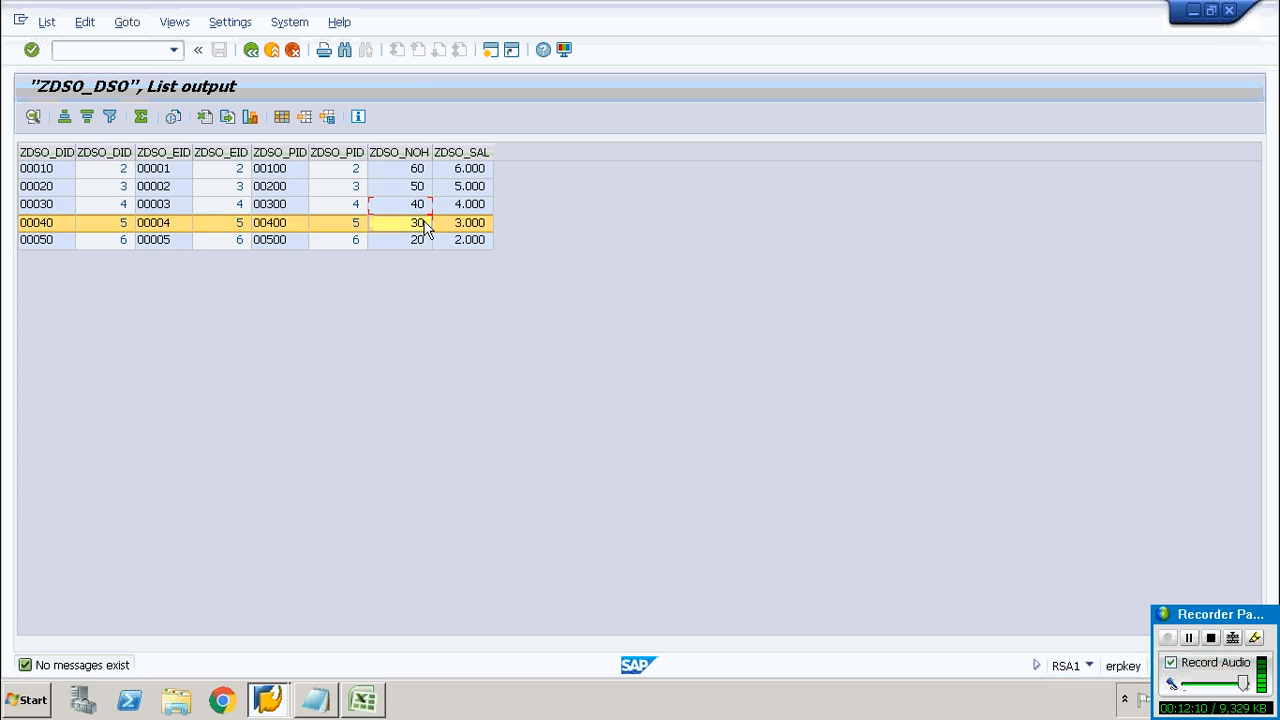
click(425, 240)
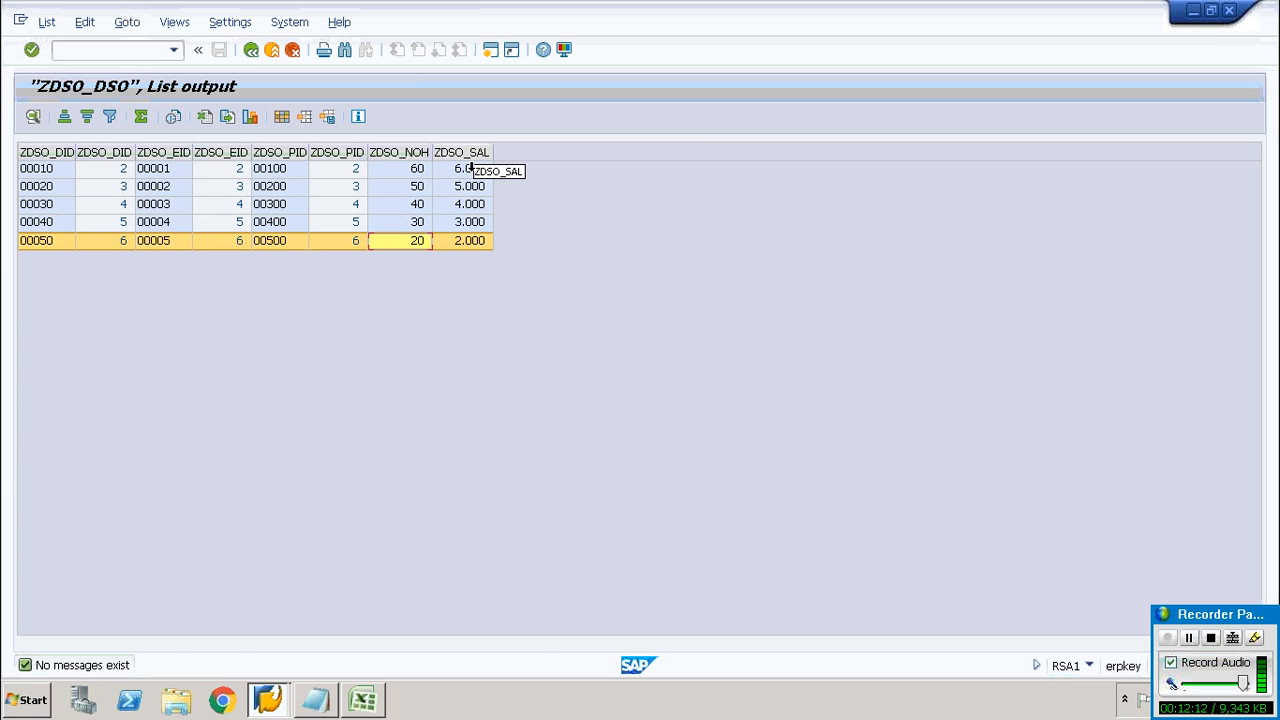
click(251, 50)
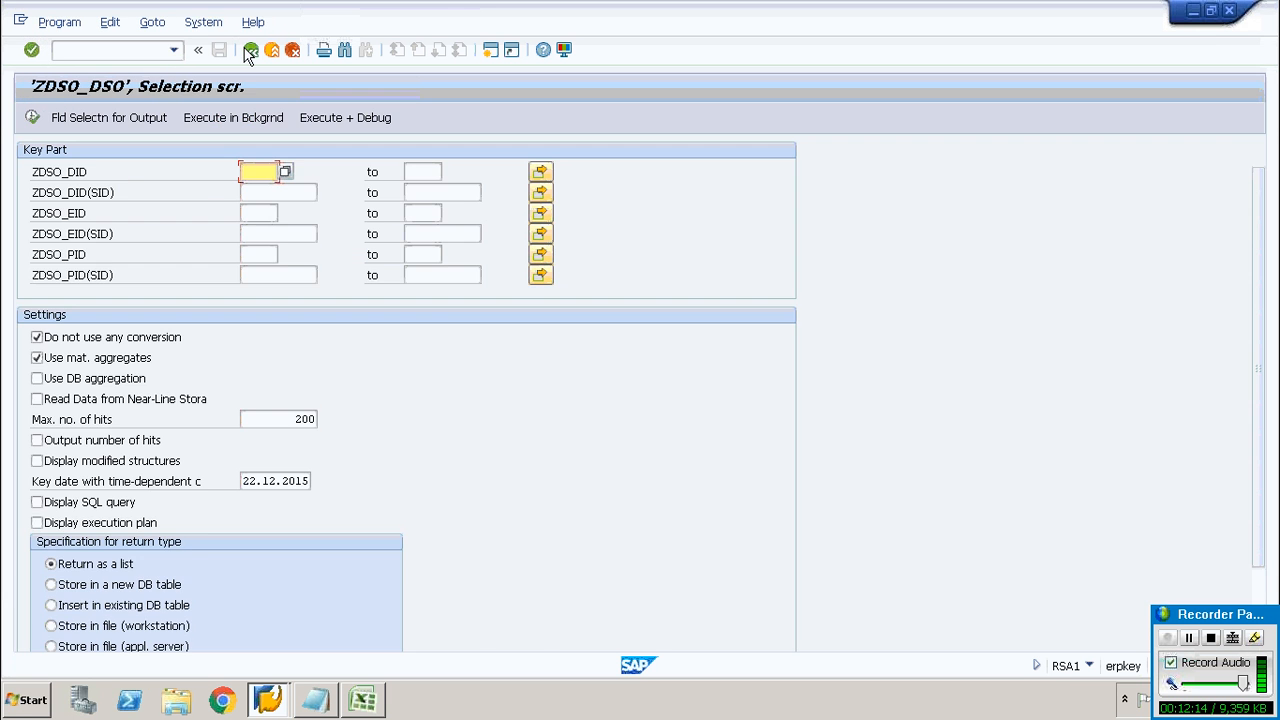
click(251, 50)
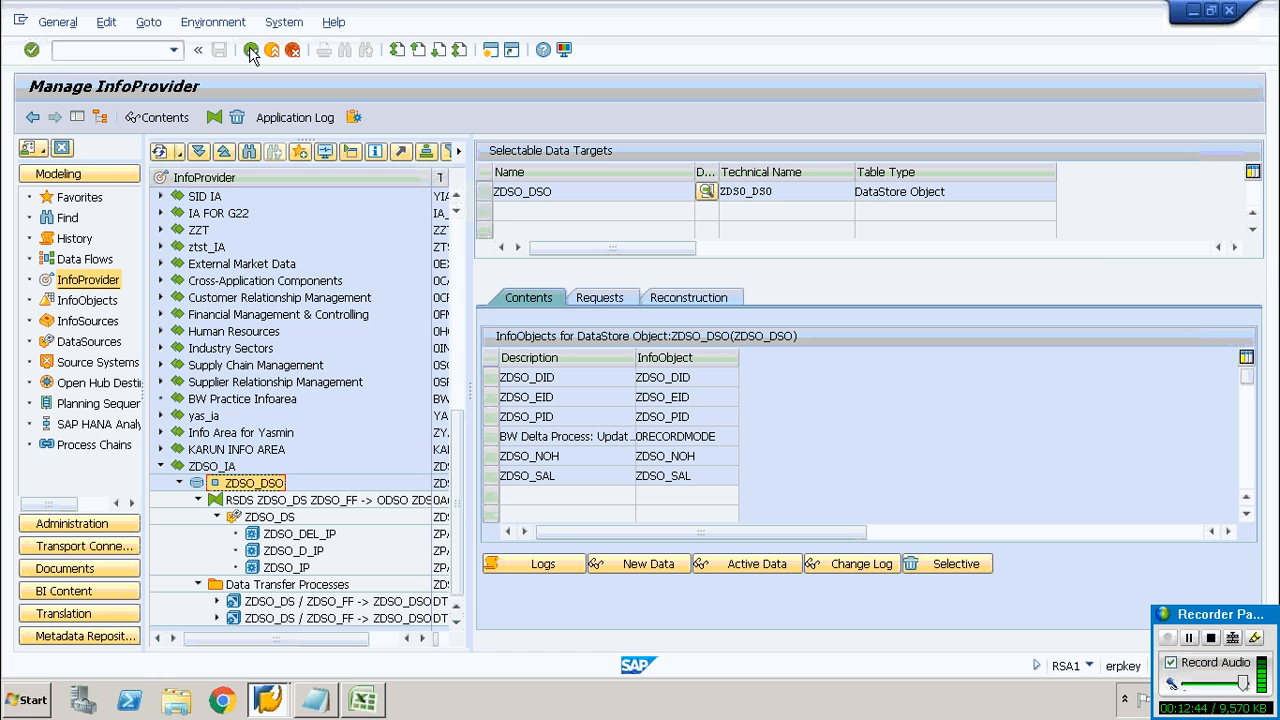
click(1190, 639)
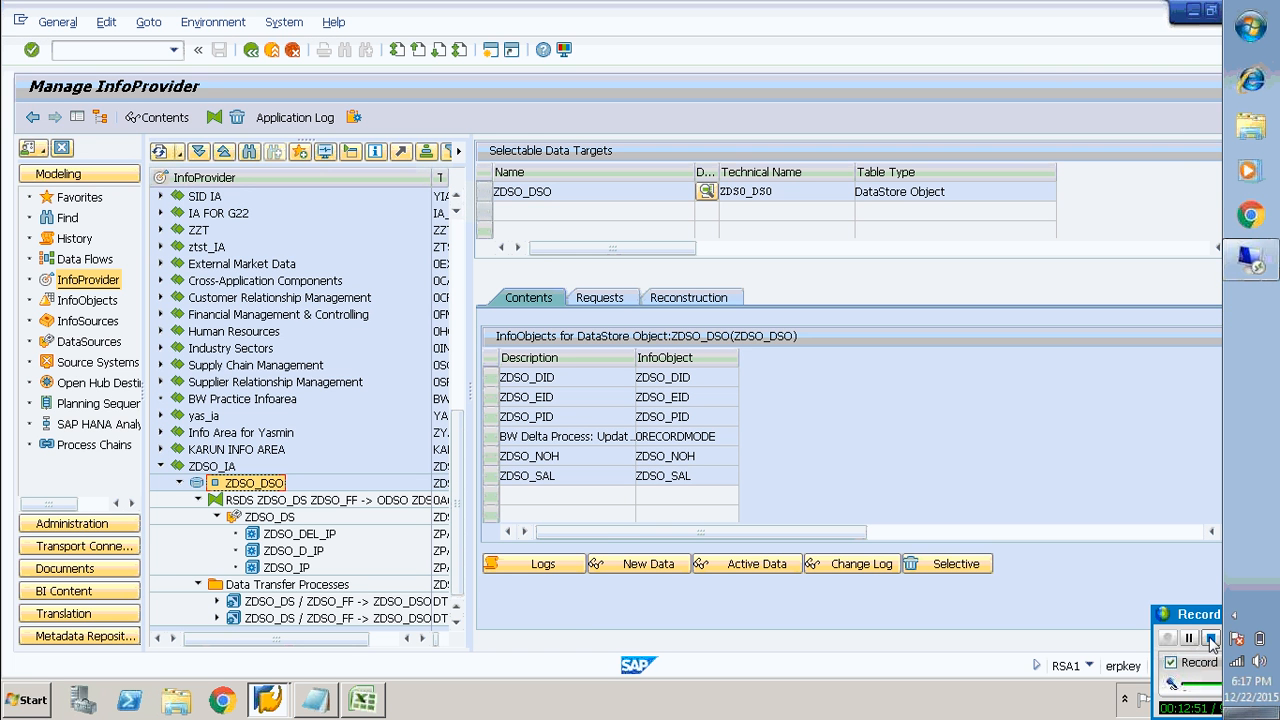
click(1212, 641)
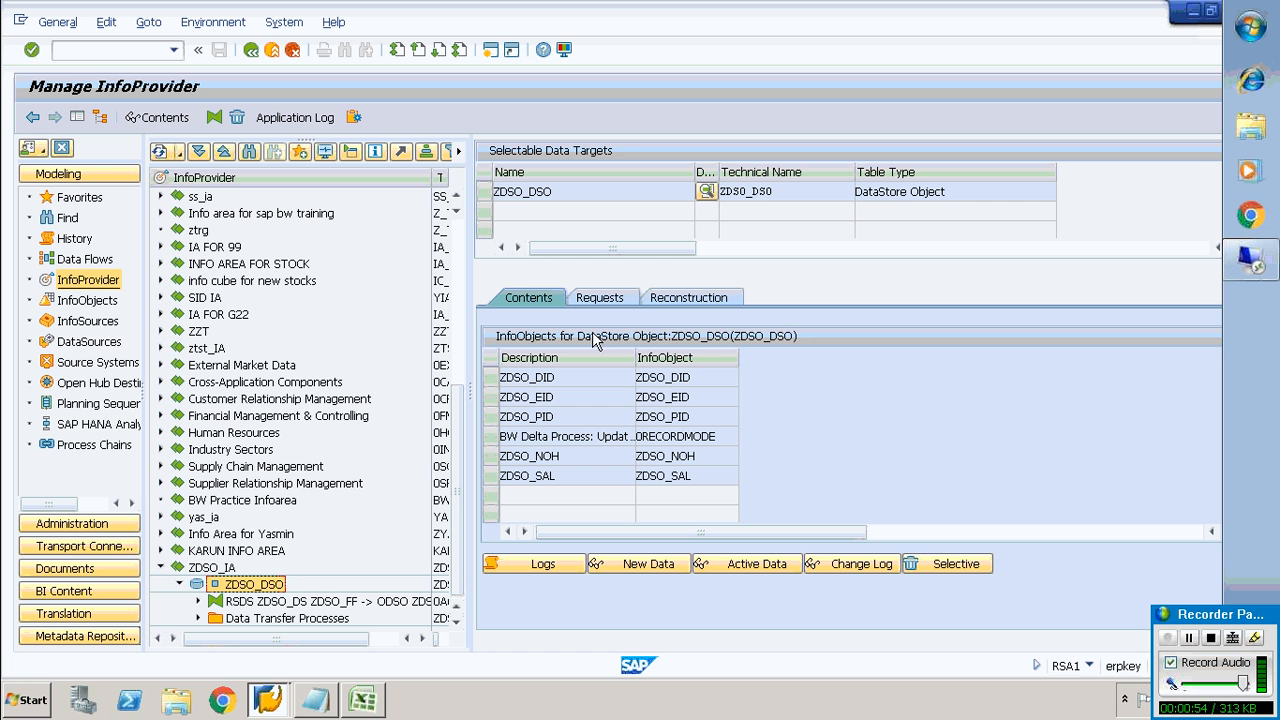
Display the ZDSO_DSO data again as a list, with all fields including the SID fields selected for output.
click(250, 592)
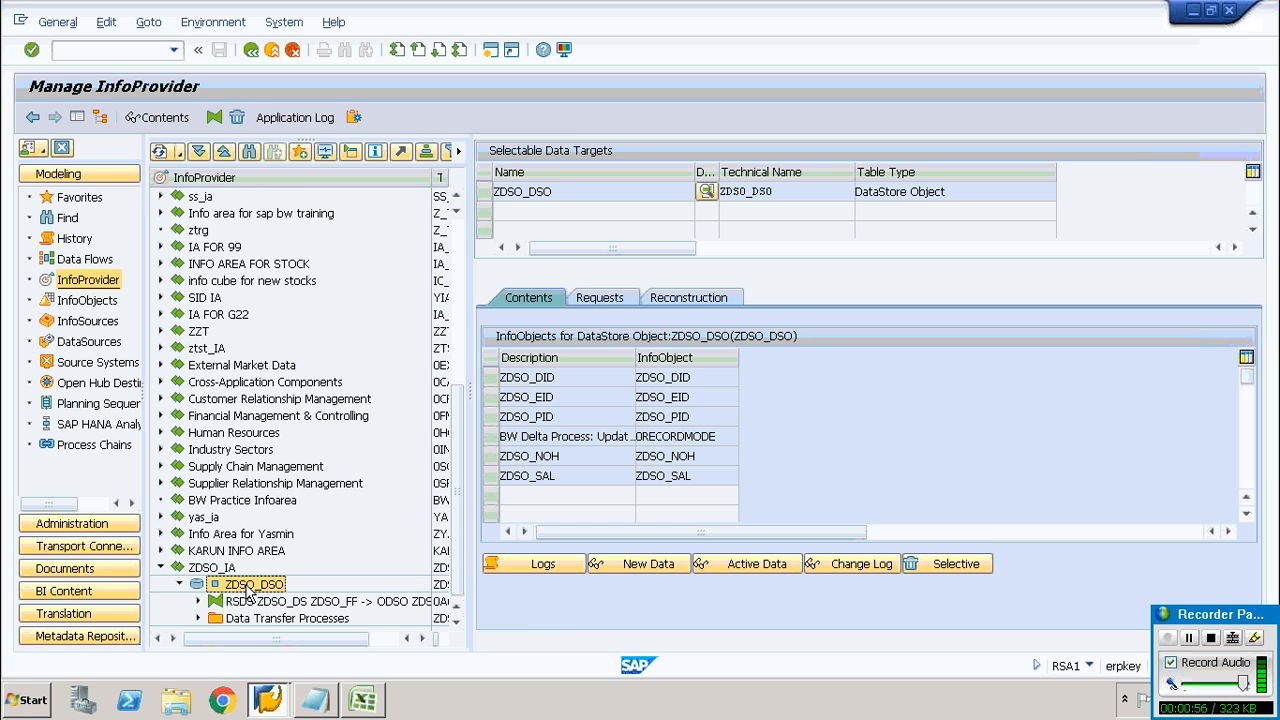
right_click(248, 592)
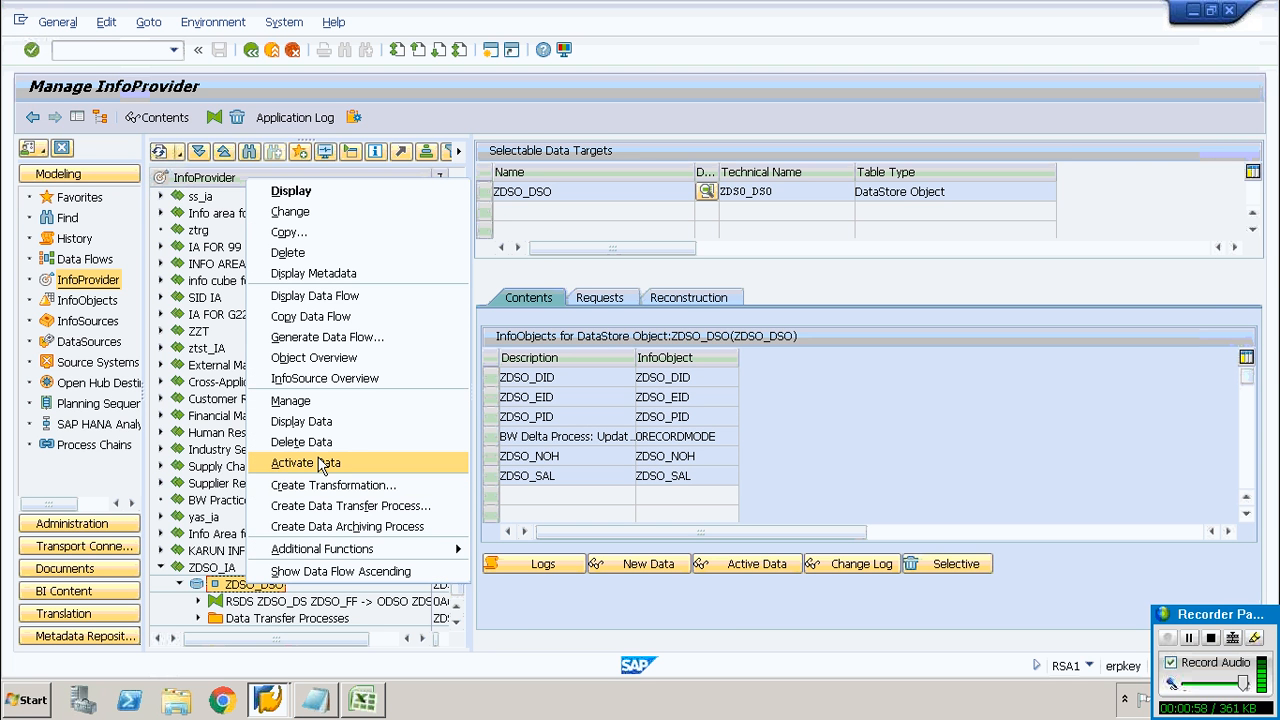
click(318, 425)
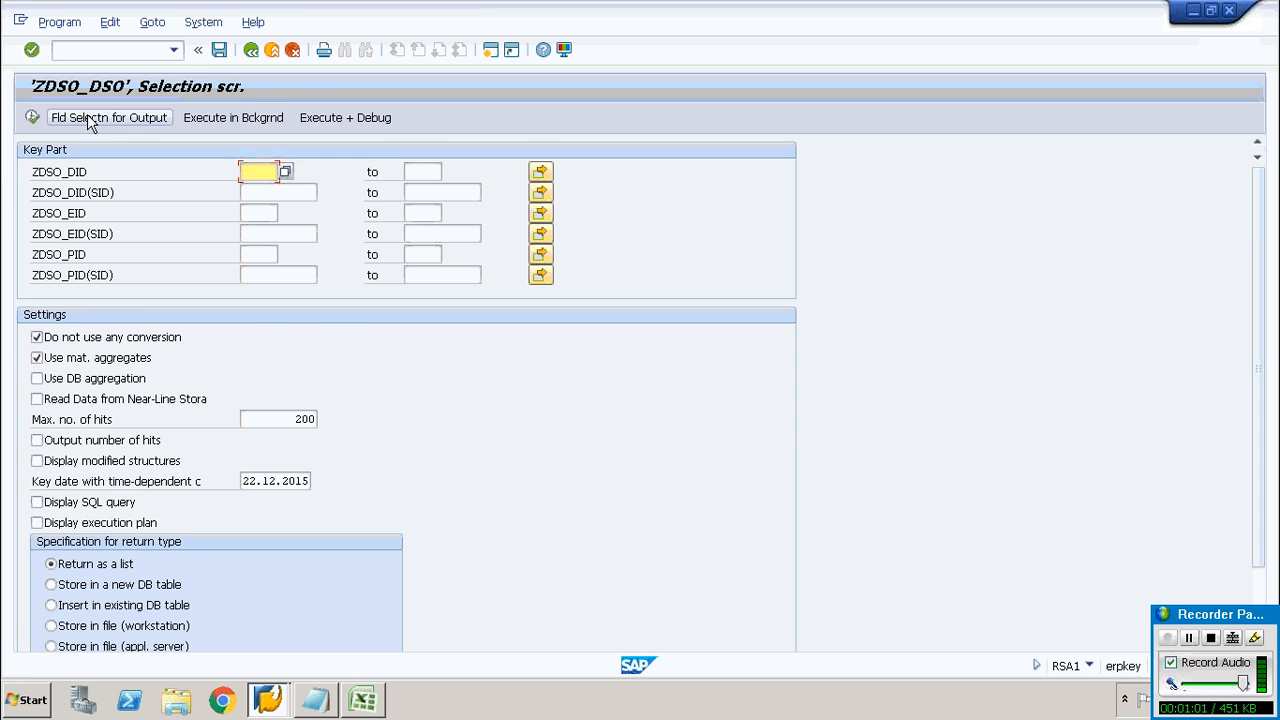
click(87, 117)
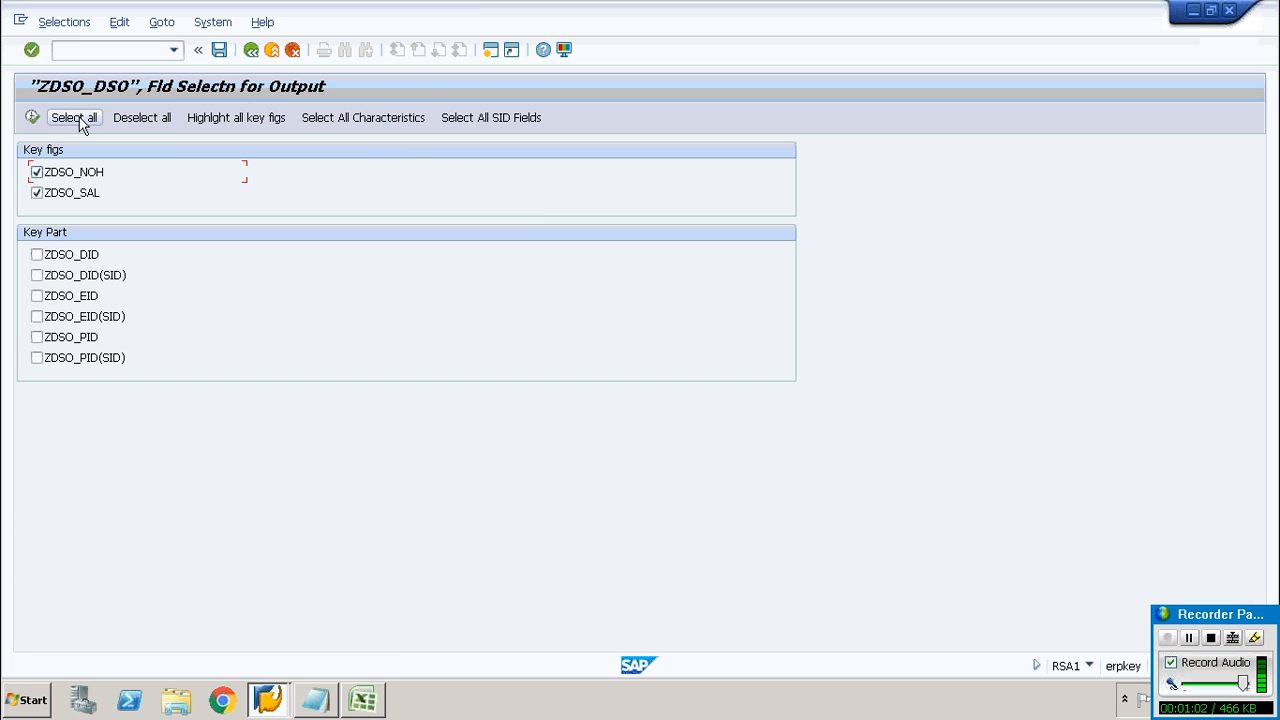
click(80, 117)
click(36, 117)
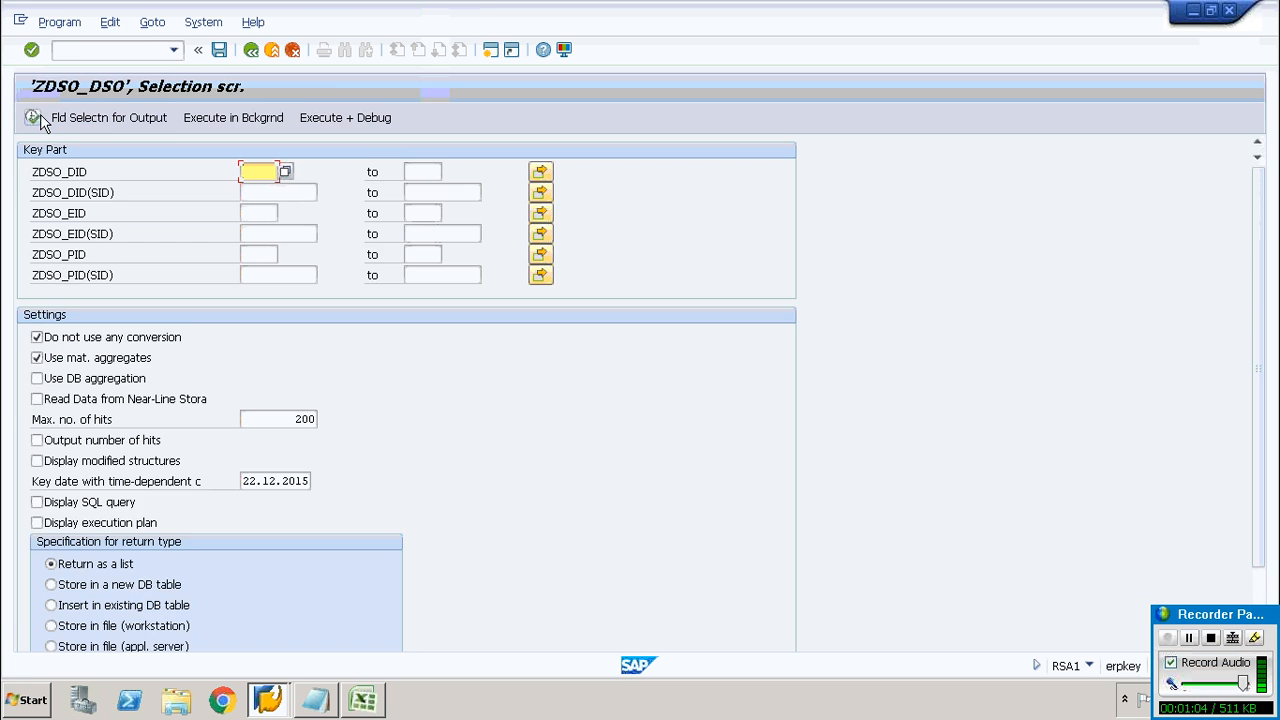
click(38, 116)
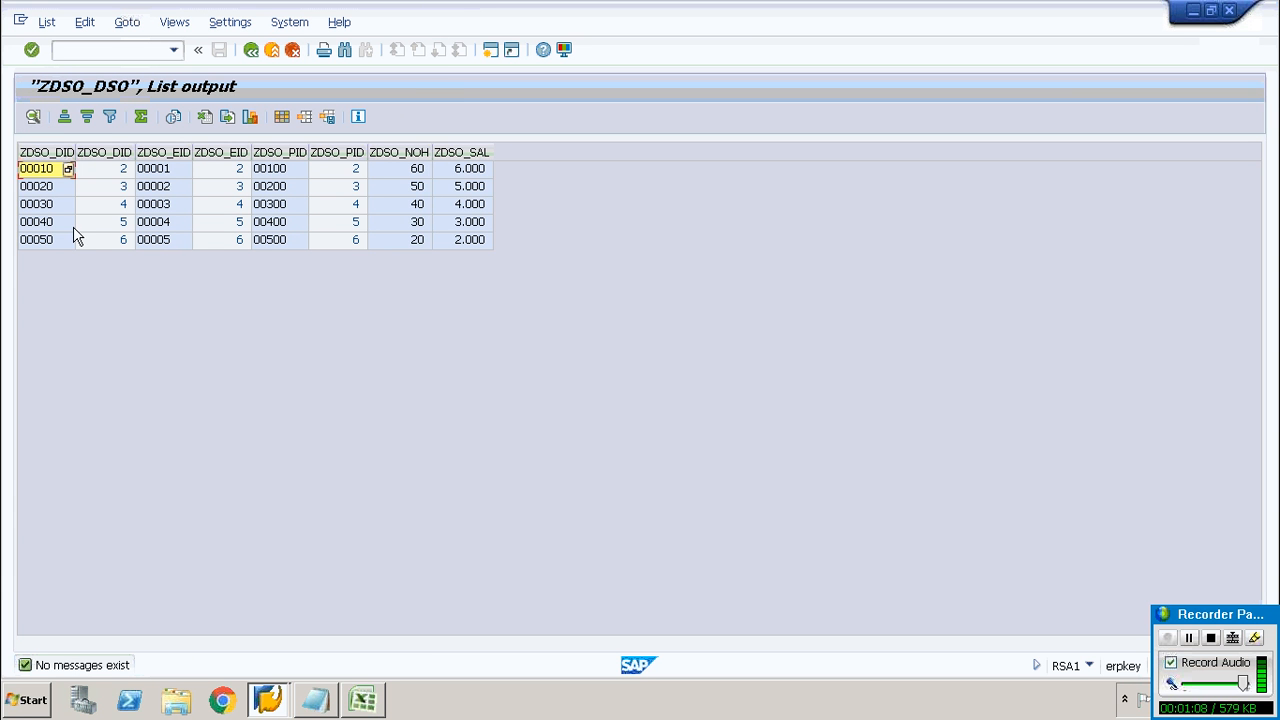
Examine the key, SID and key figure columns of the ZDSO_DSO list output one by one and return to the management view.
click(46, 153)
drag(46, 153, 162, 140)
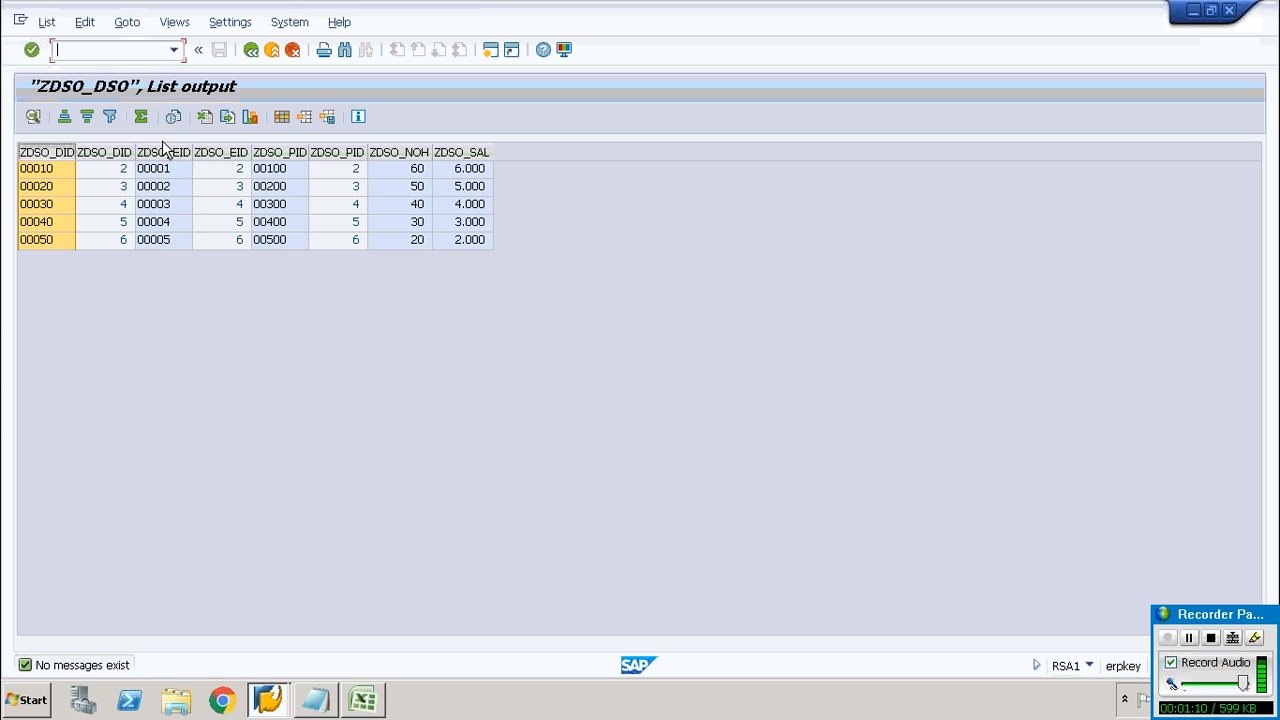
click(163, 152)
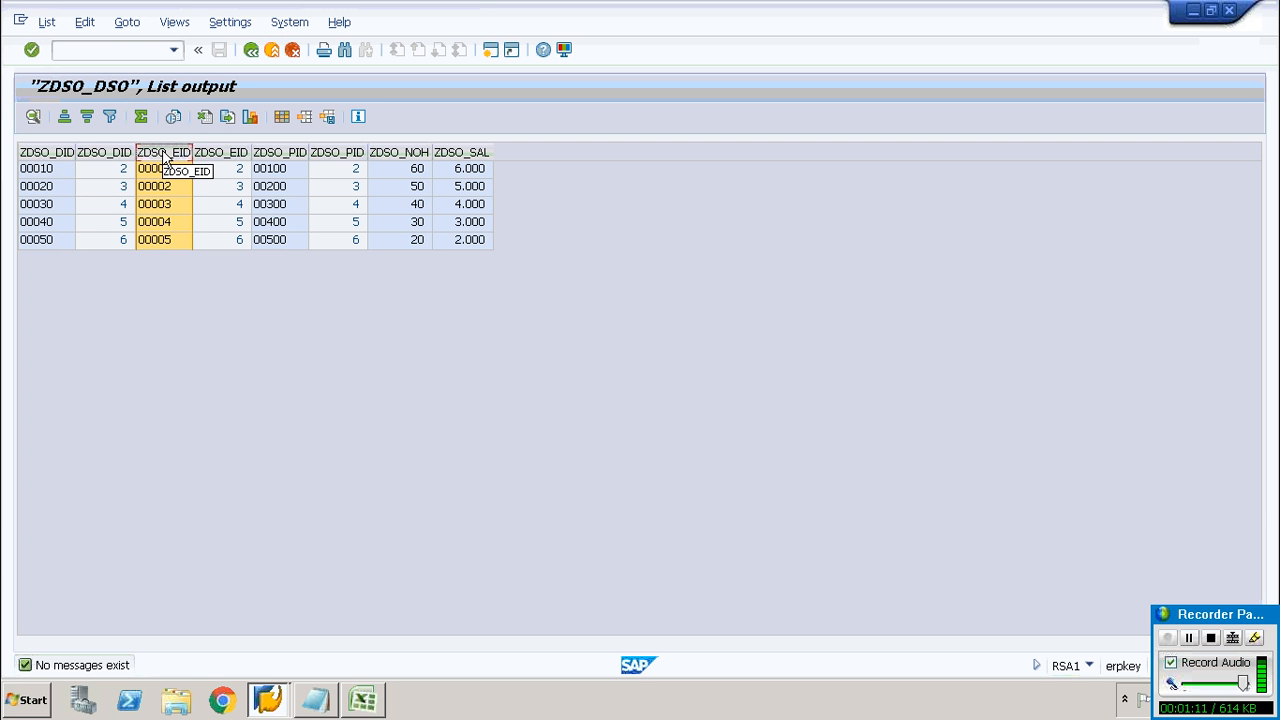
click(280, 152)
click(108, 152)
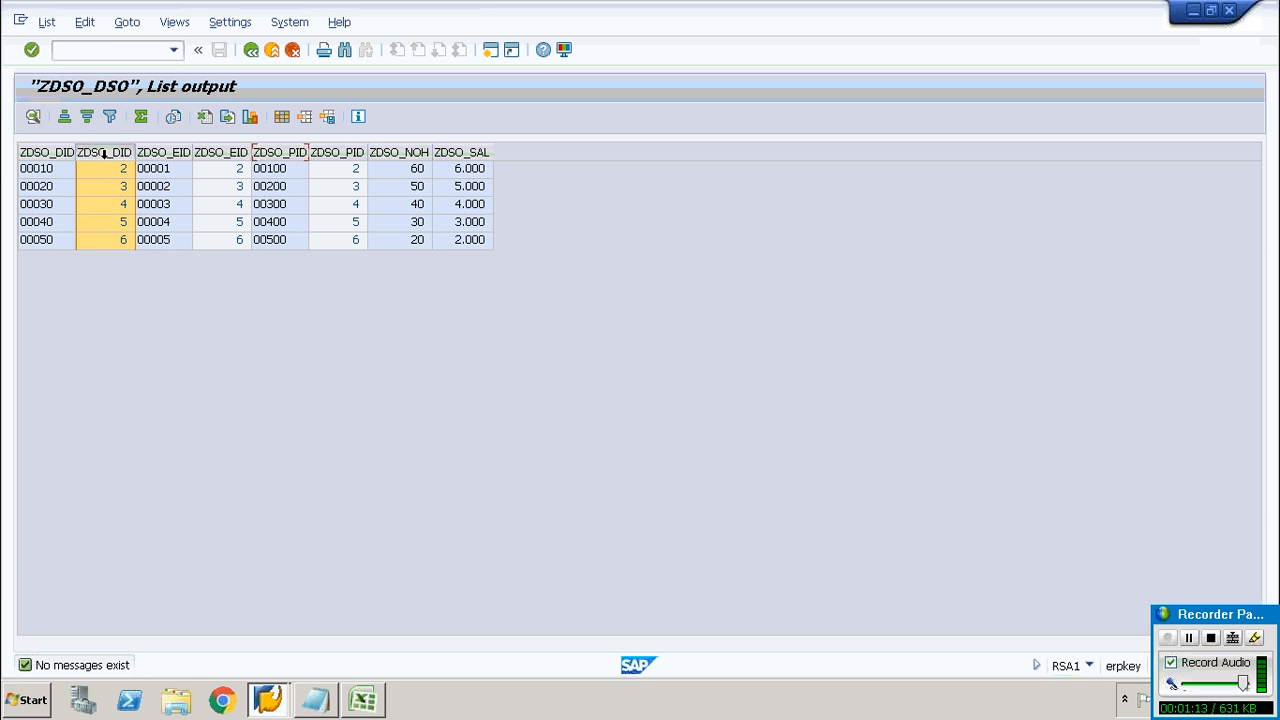
click(218, 152)
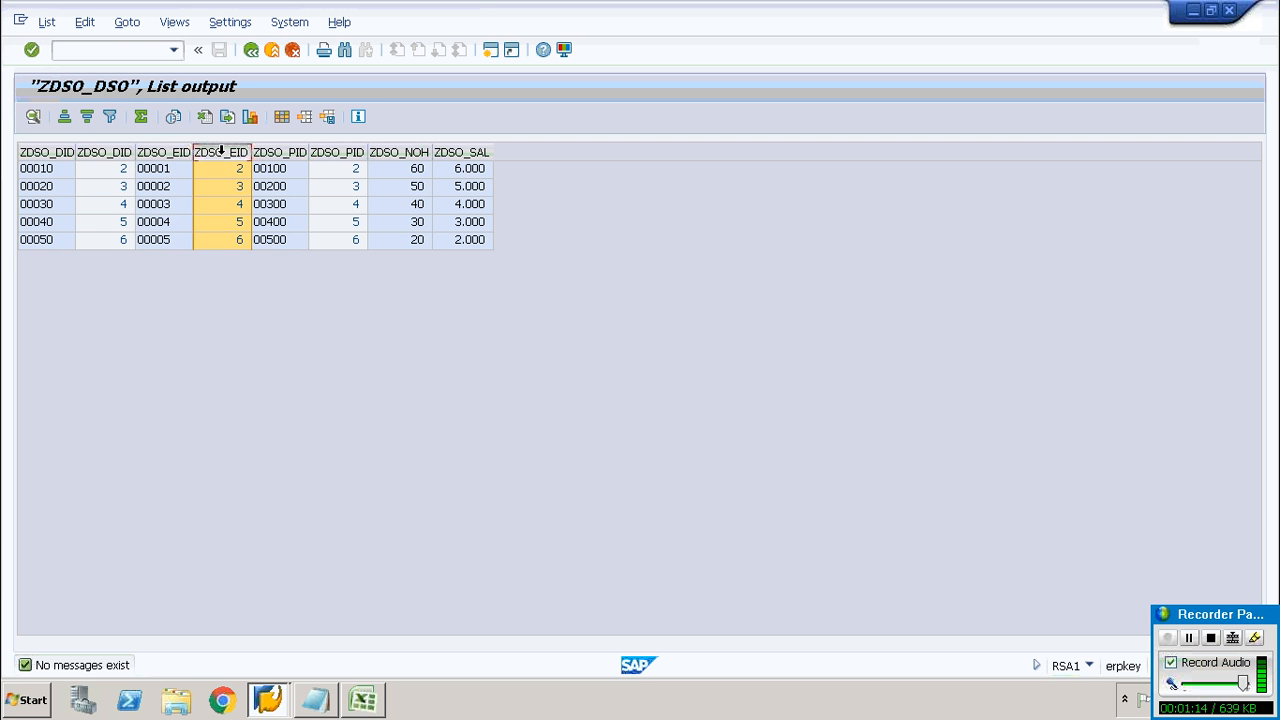
click(318, 153)
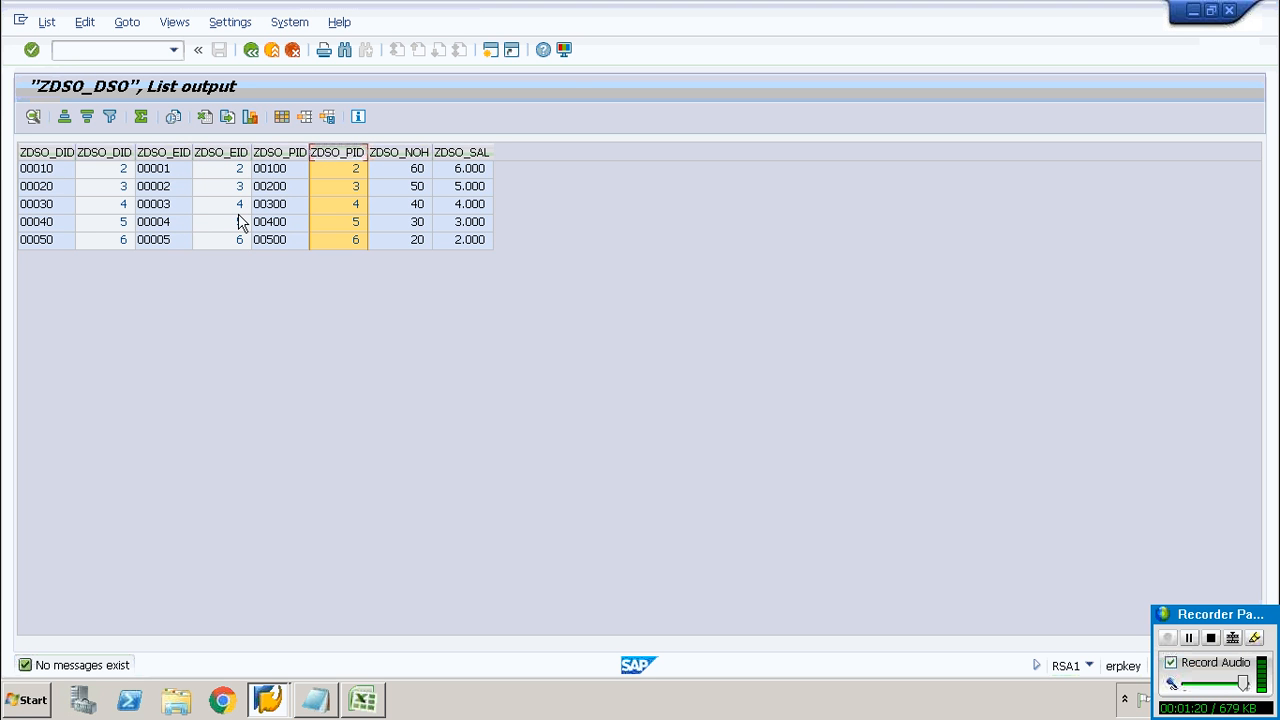
click(412, 150)
click(456, 148)
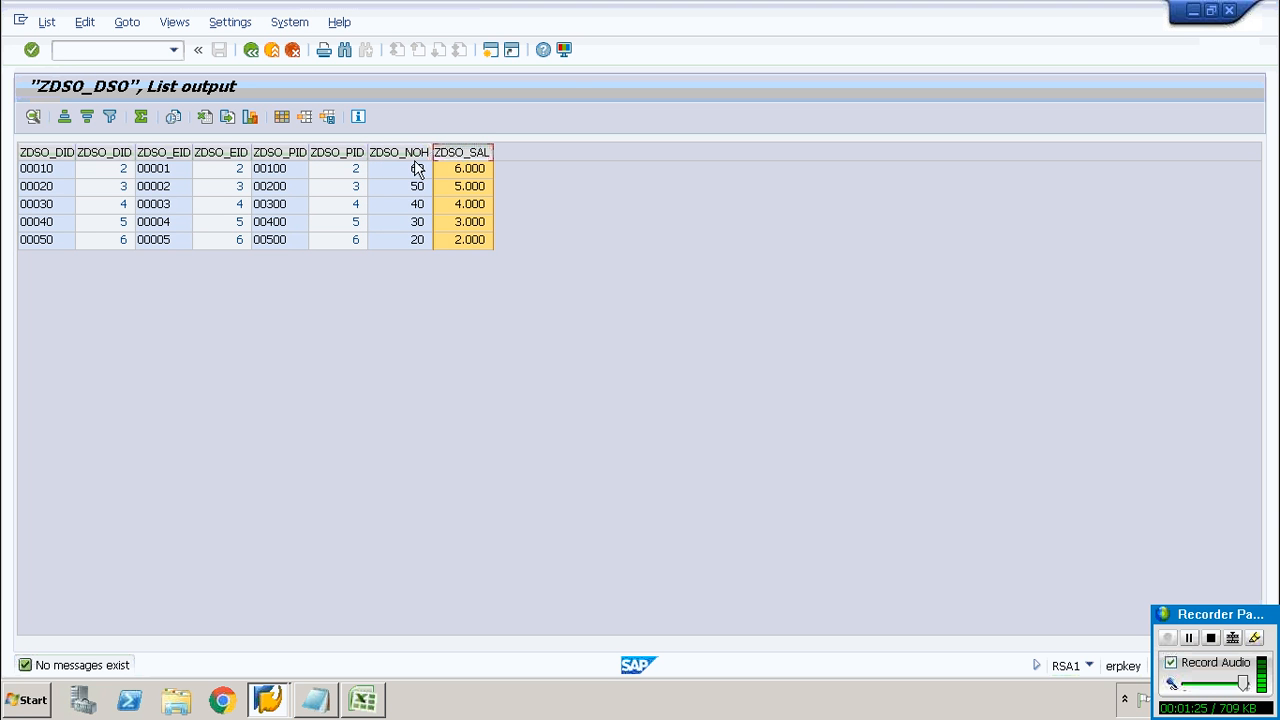
click(422, 152)
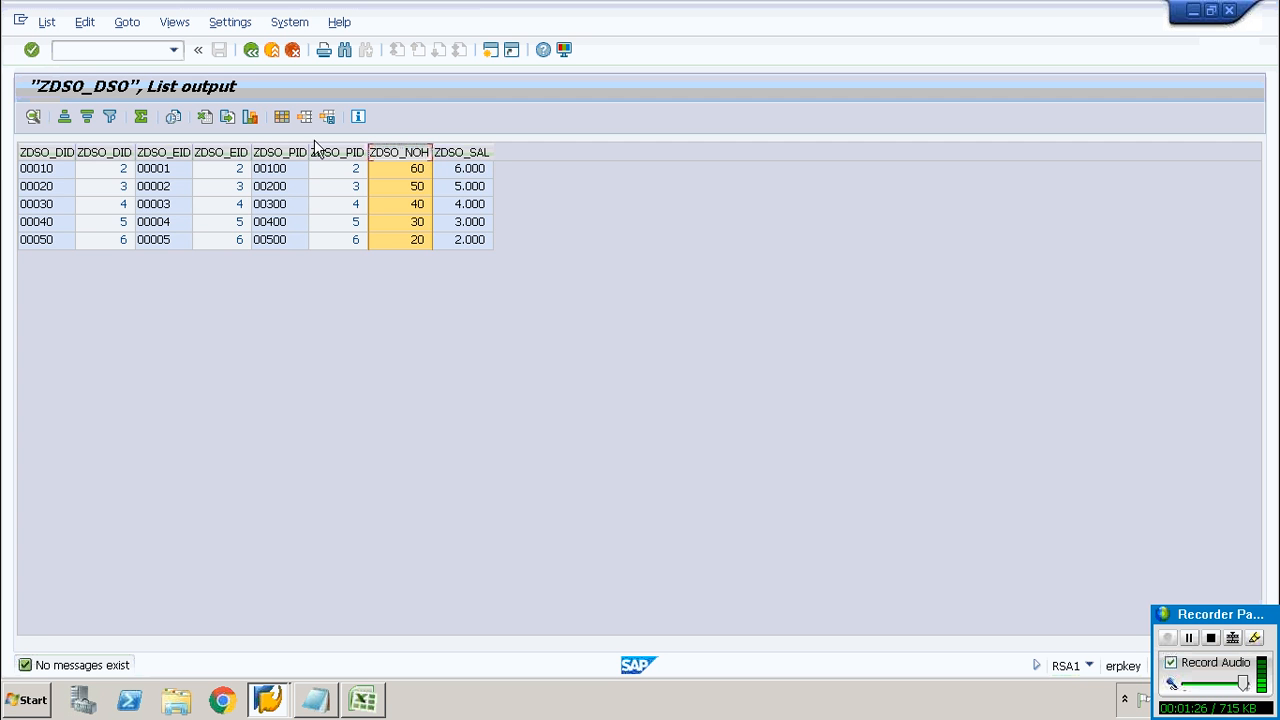
click(250, 52)
click(250, 52)
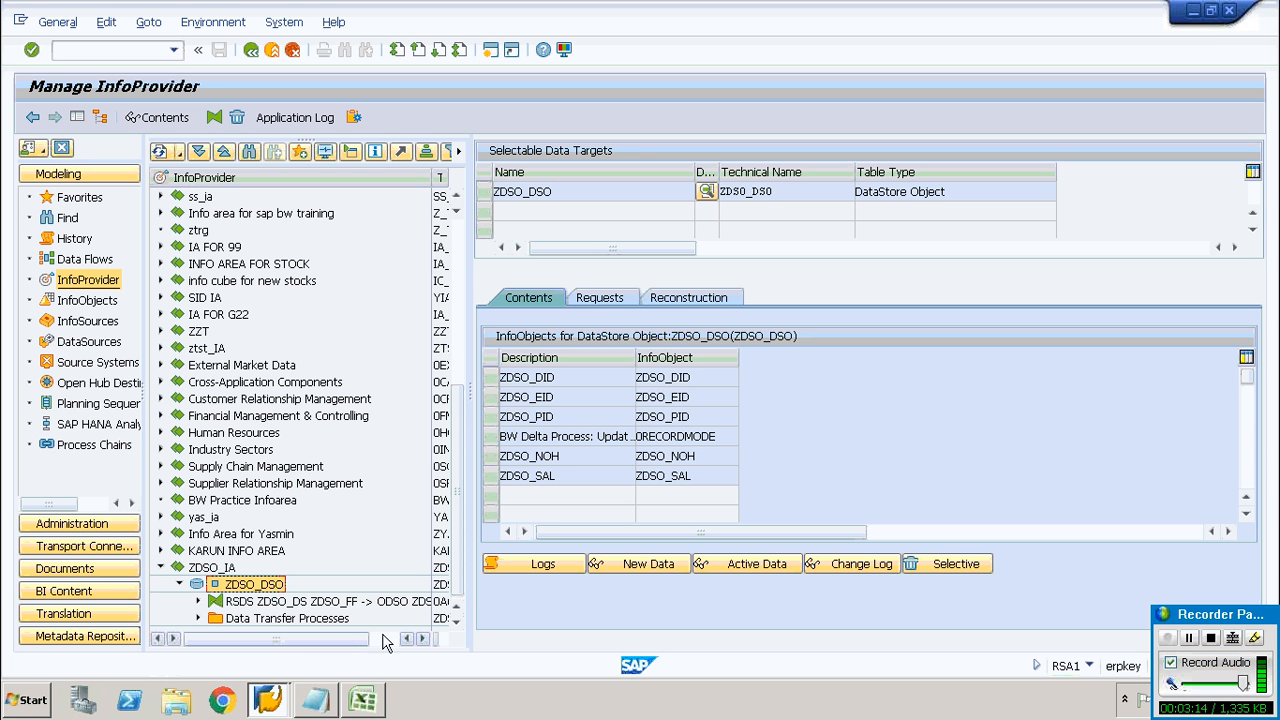
Create a standard InfoCube named ZDSO_IC with the description ZDSO_IC in InfoArea ZDSO_IA.
click(206, 568)
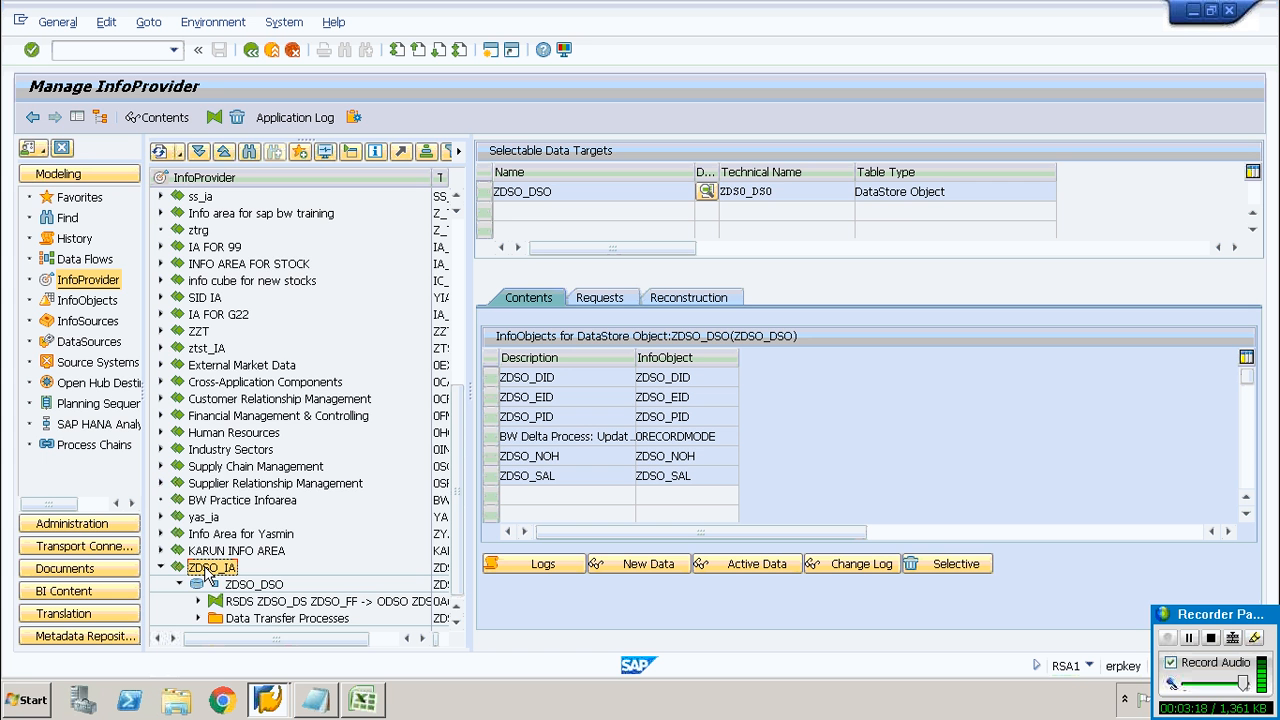
right_click(206, 568)
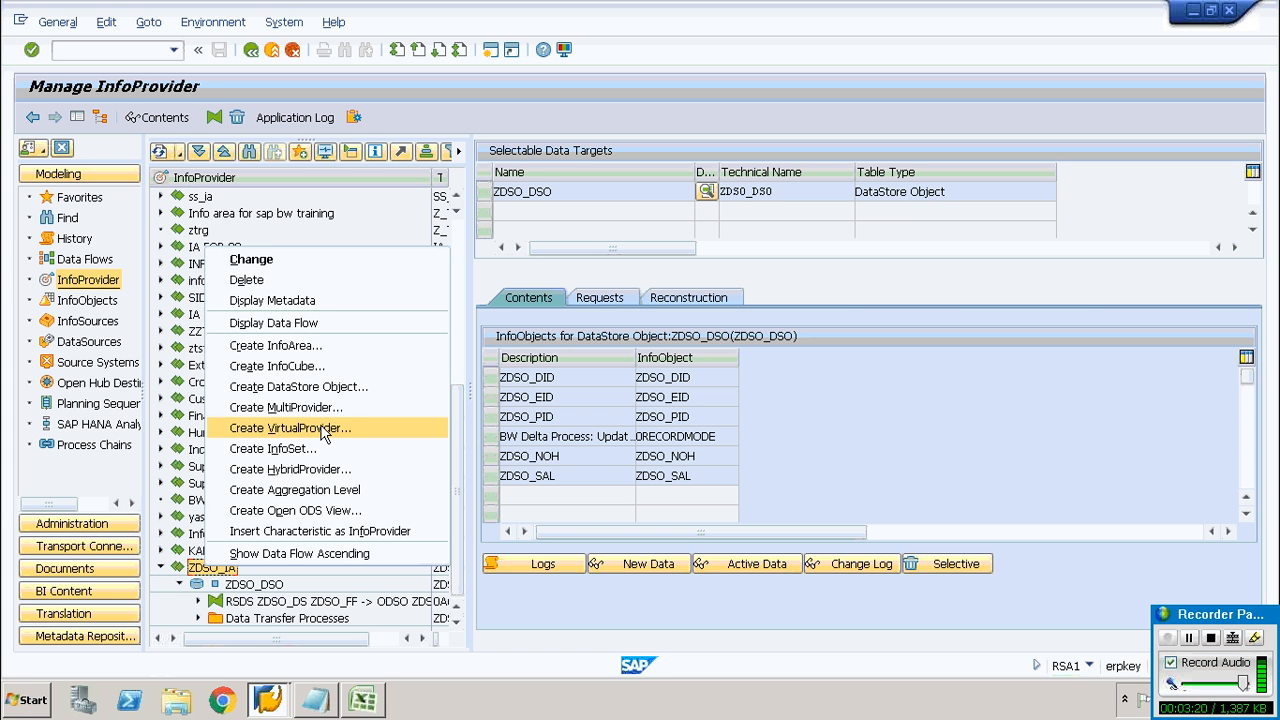
click(318, 366)
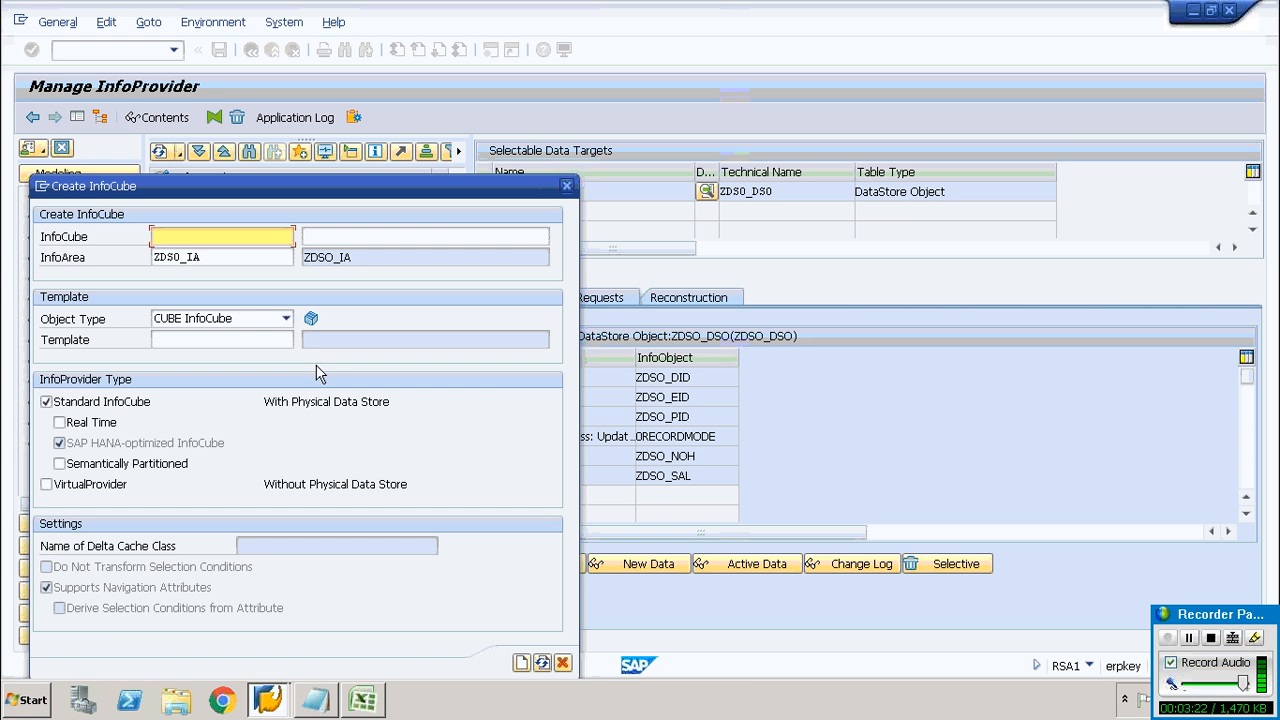
click(192, 238)
text(ZDSO_IC)
drag(205, 238, 138, 238)
key(ctrl+c)
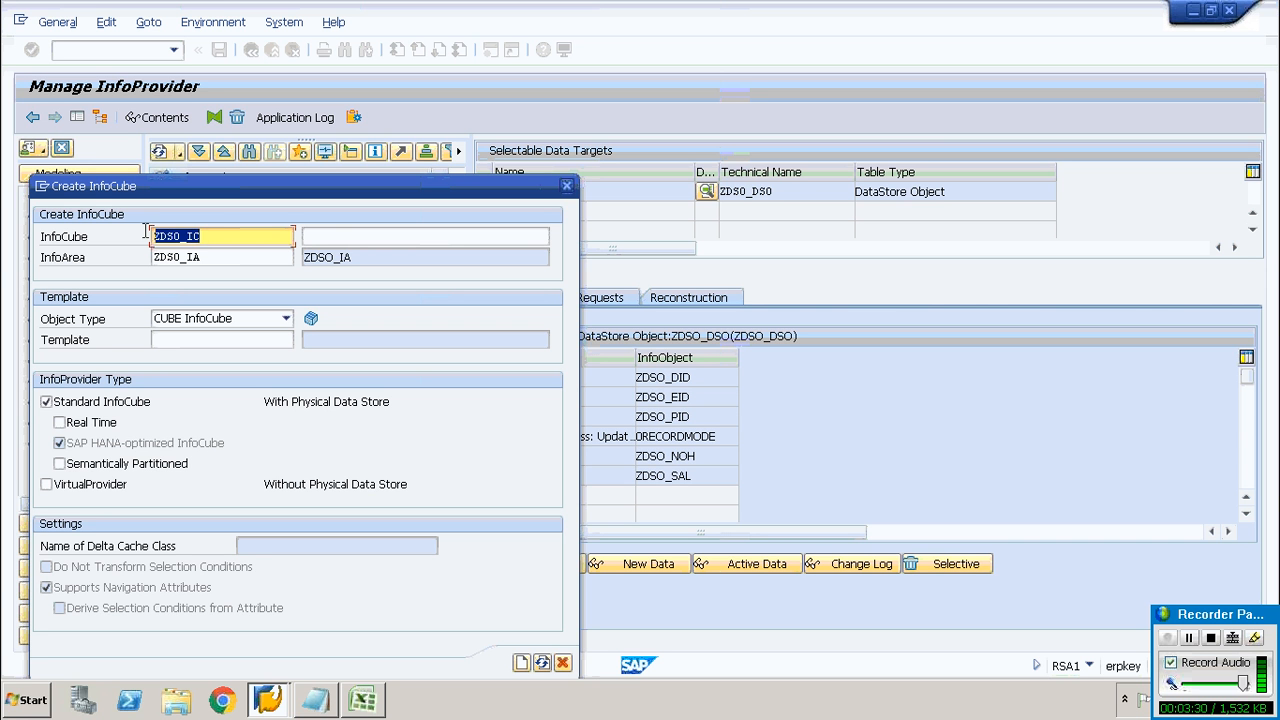
click(329, 235)
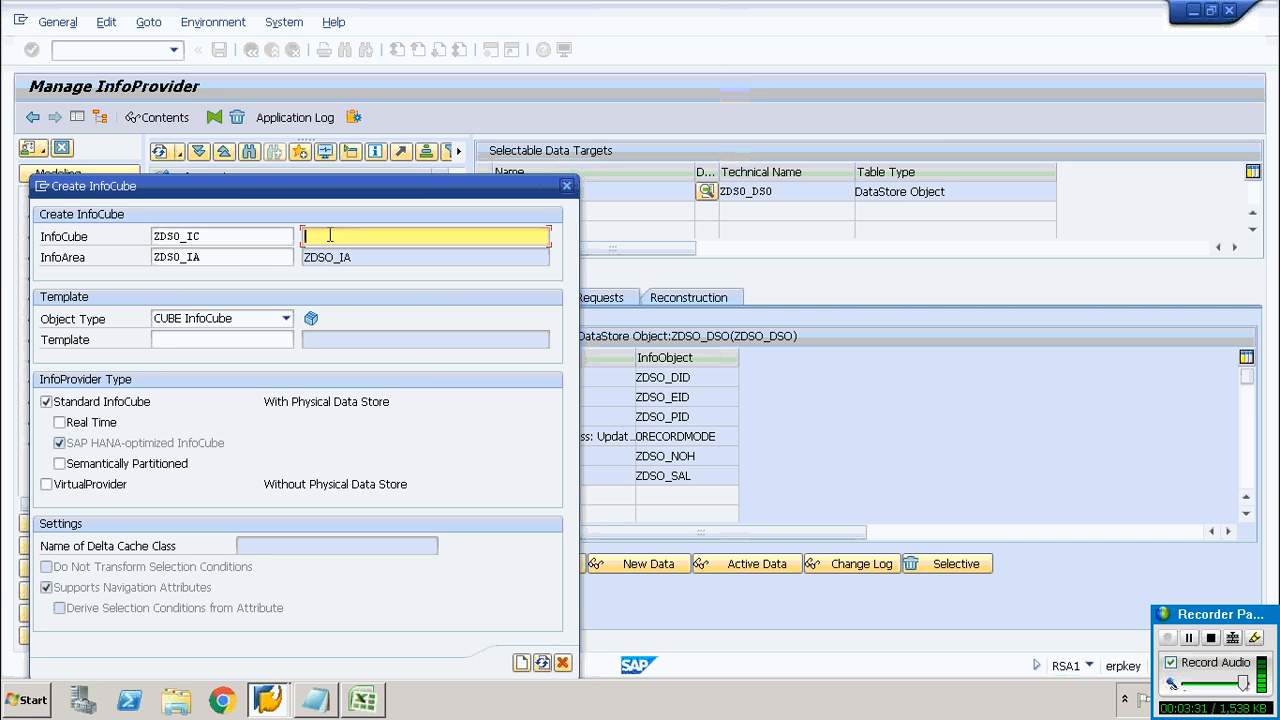
key(ctrl+v)
click(521, 664)
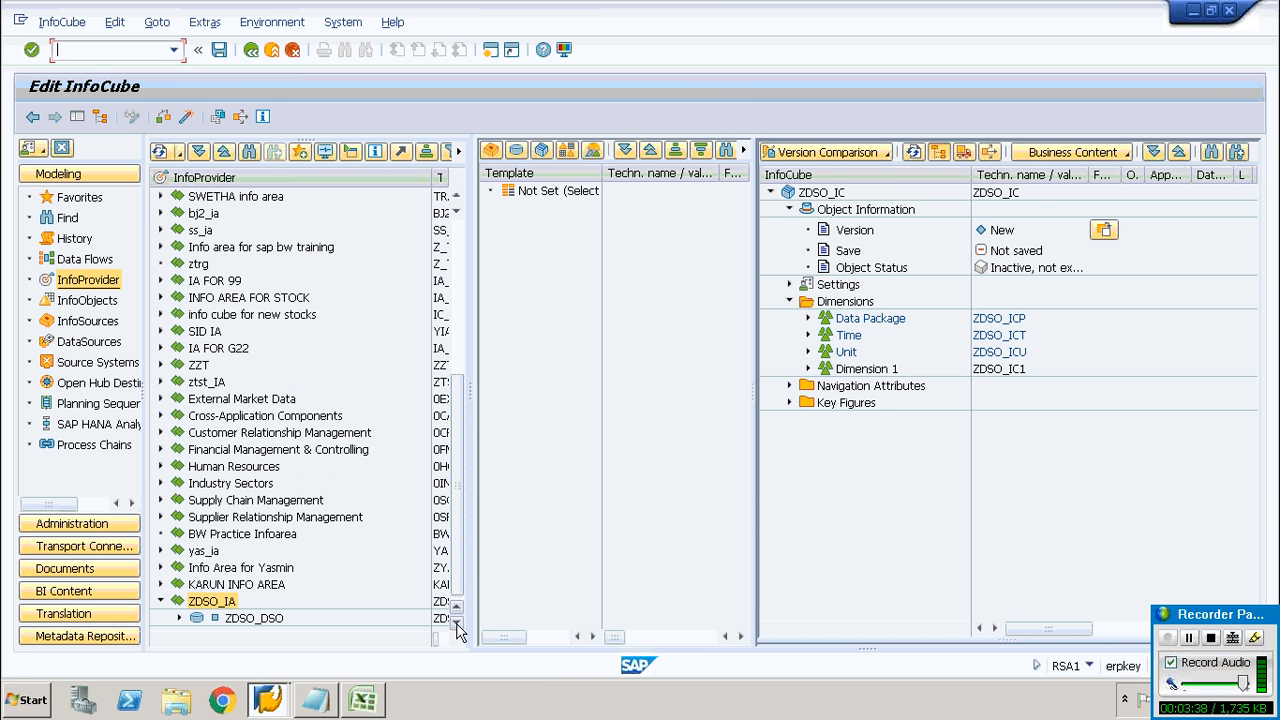
Use InfoObject catalog ZDSO_IOC as template and assign the characteristics ZDSO_DID, ZDSO_EID and ZDSO_PID to Dimension 1 of the InfoCube.
click(569, 151)
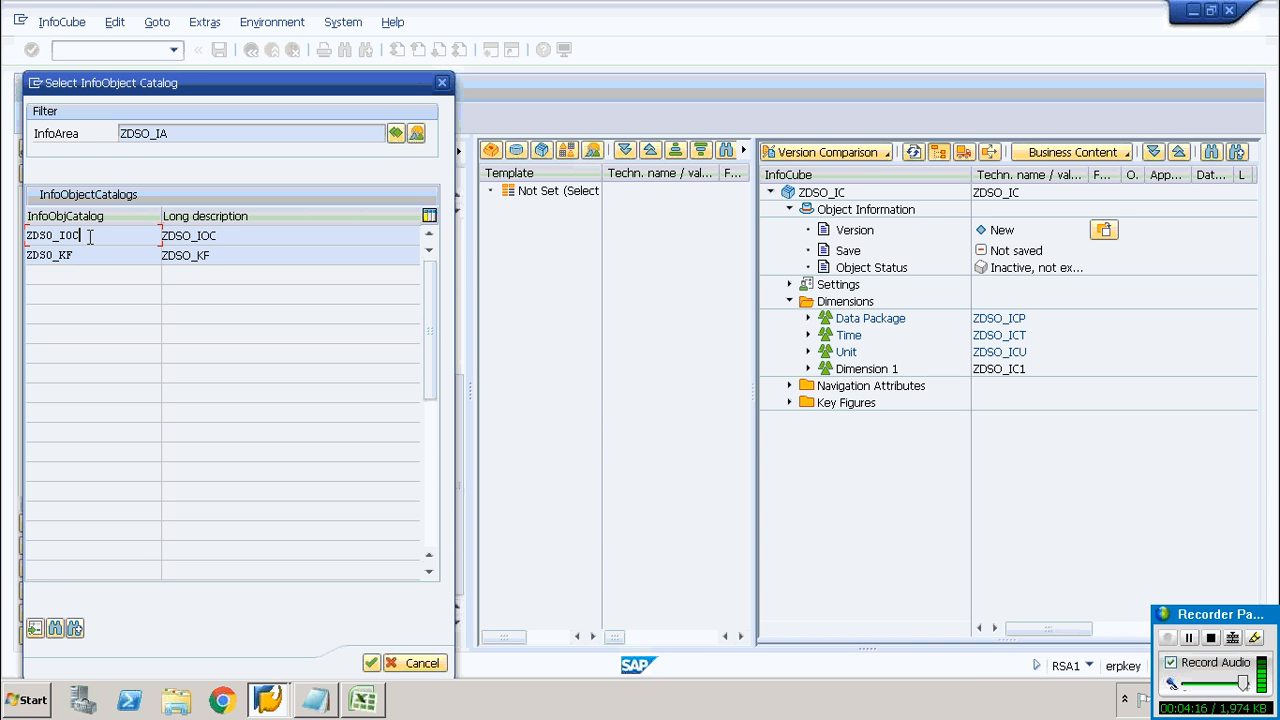
double_click(89, 236)
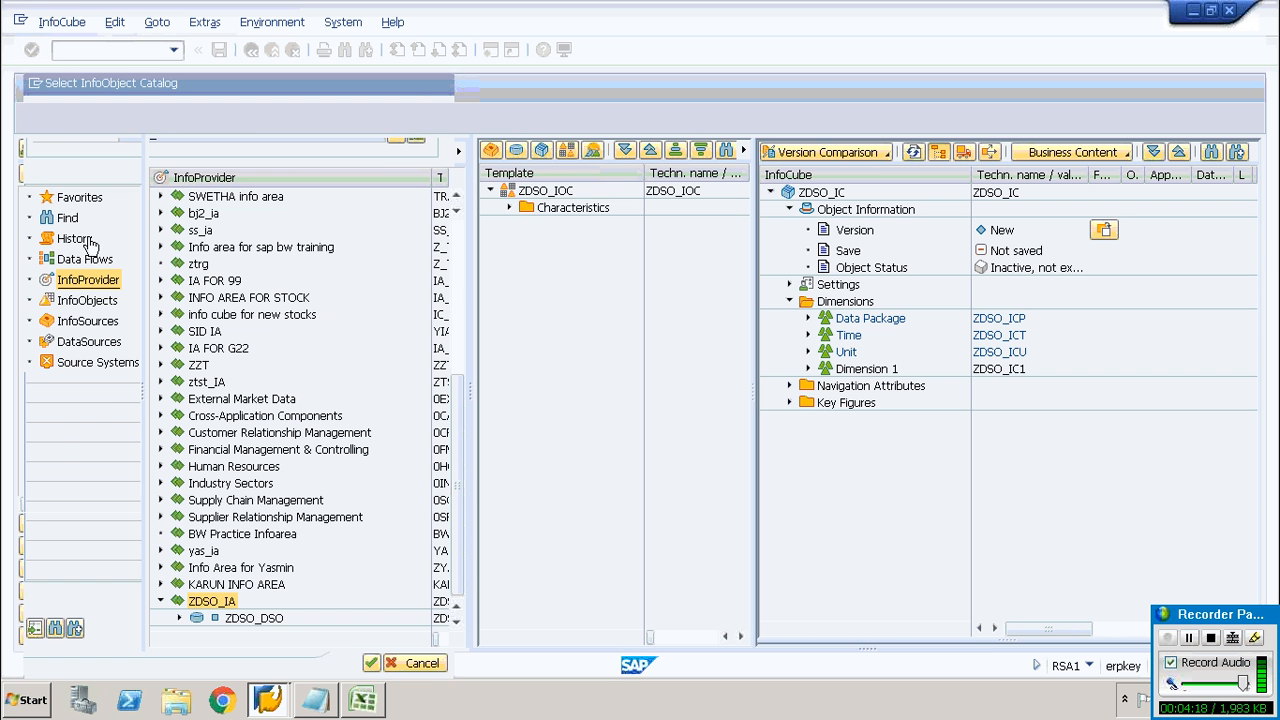
click(507, 207)
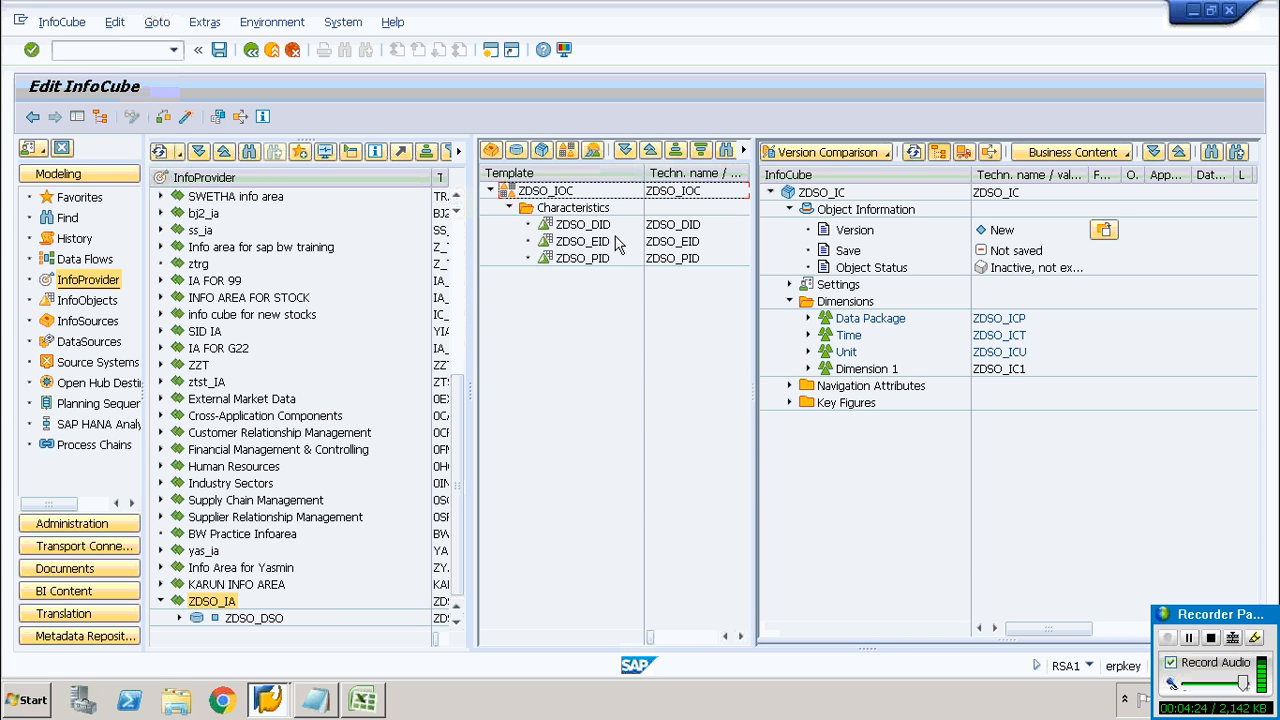
drag(566, 223, 843, 372)
drag(582, 244, 845, 370)
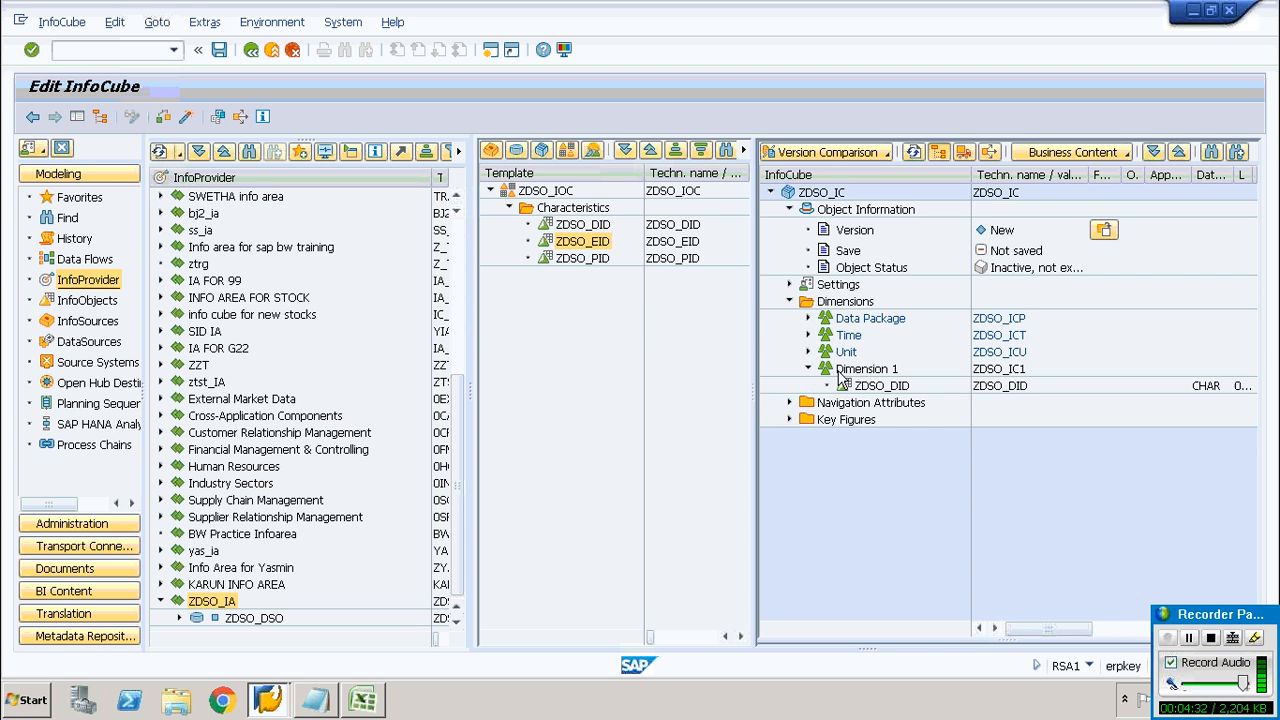
drag(583, 258, 834, 376)
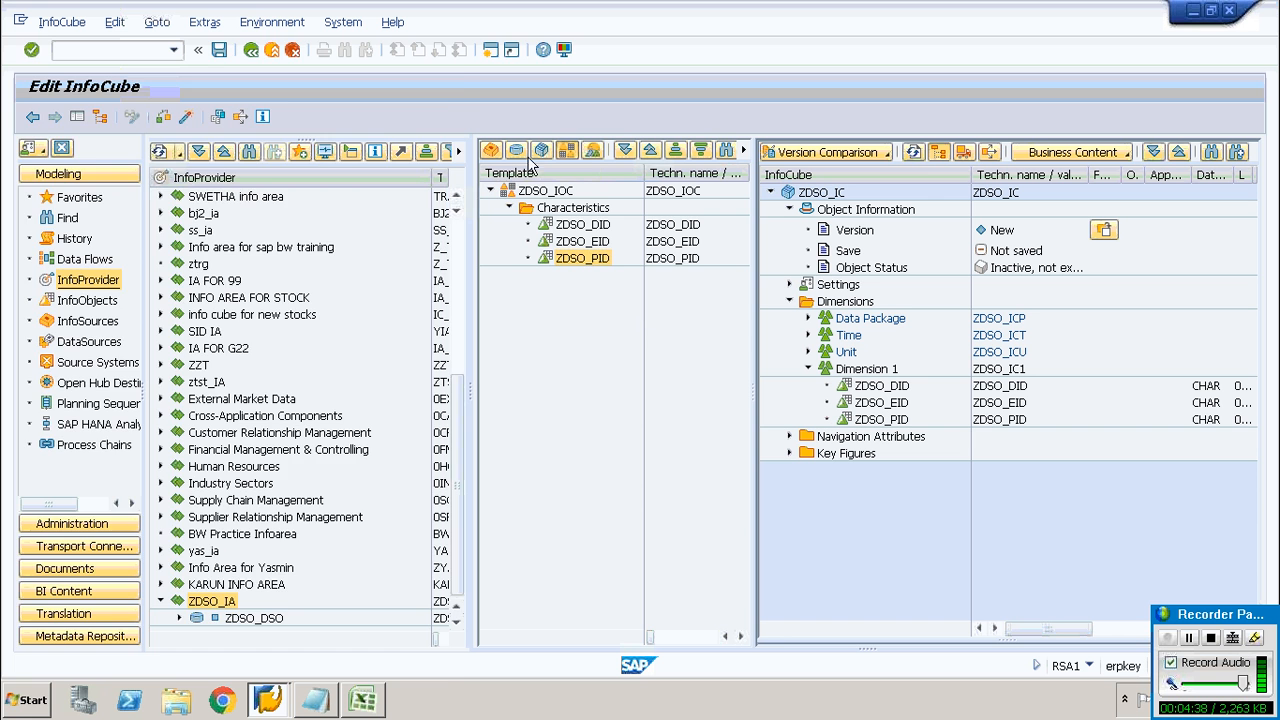
Add the key figures ZDSO_NOH and ZDSO_SAL from InfoObject catalog ZDSO_KF to InfoCube ZDSO_IC and activate the cube.
click(567, 150)
double_click(114, 250)
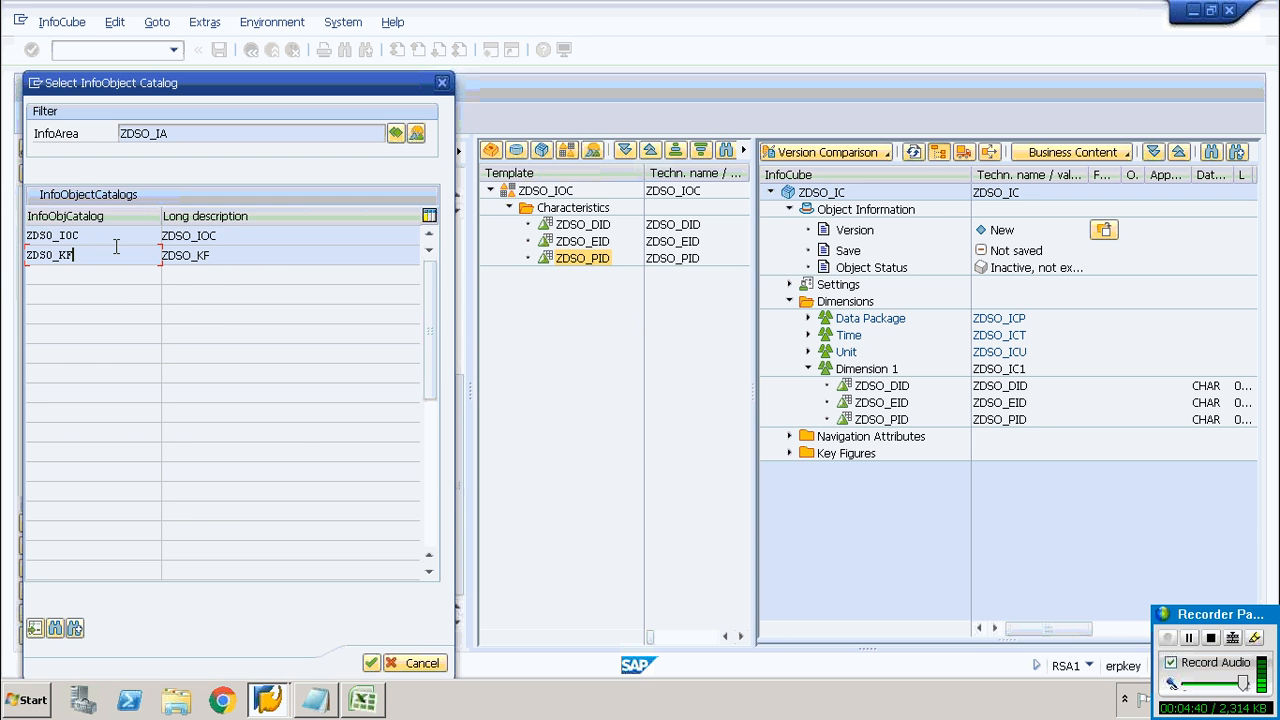
click(113, 253)
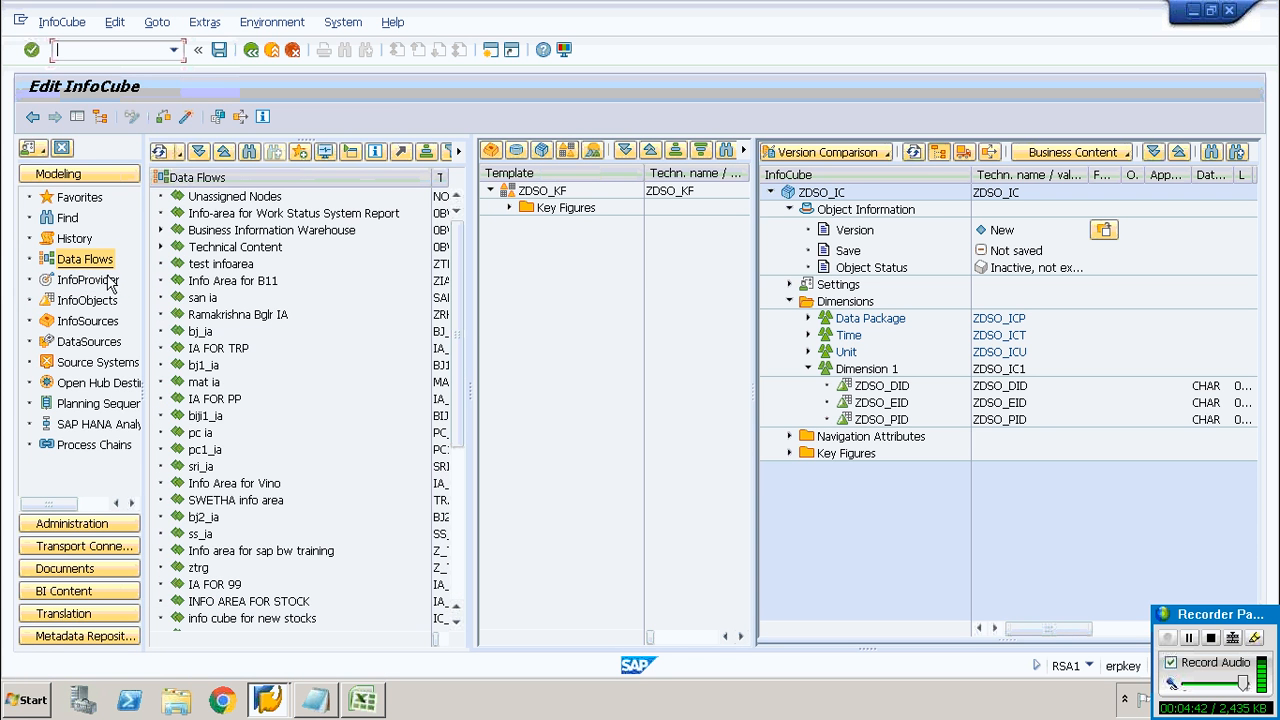
click(108, 283)
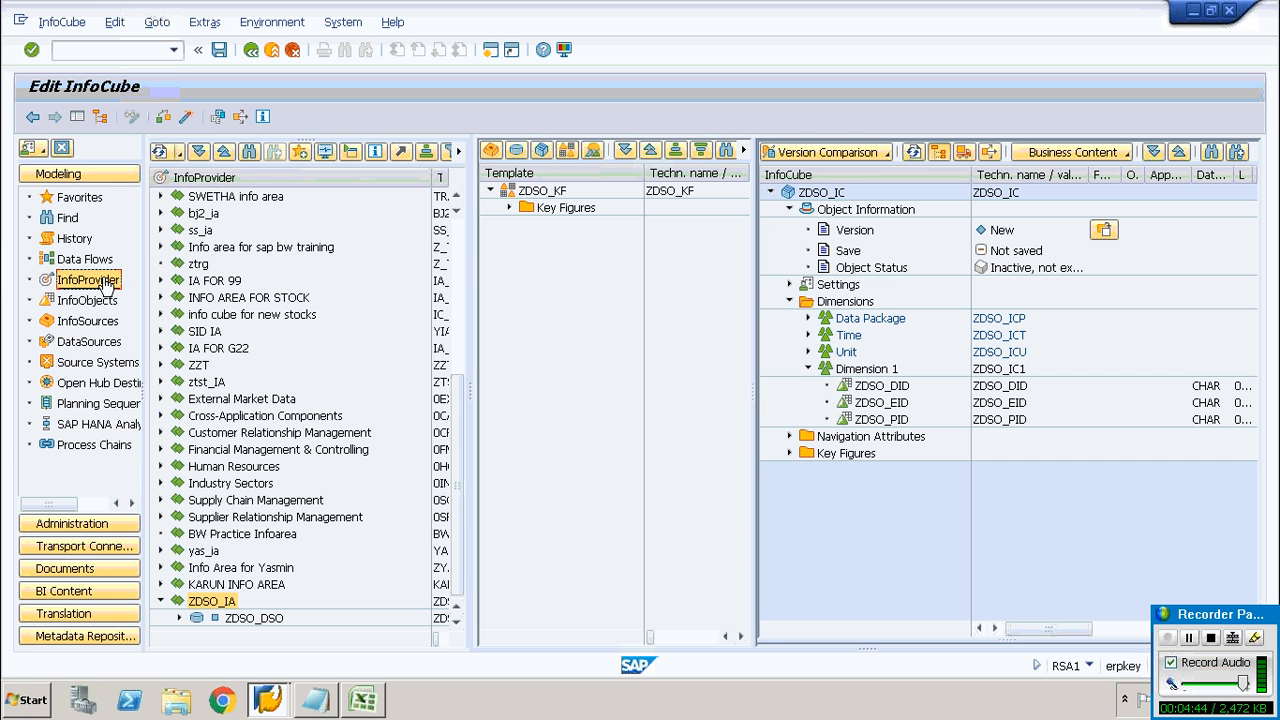
click(509, 207)
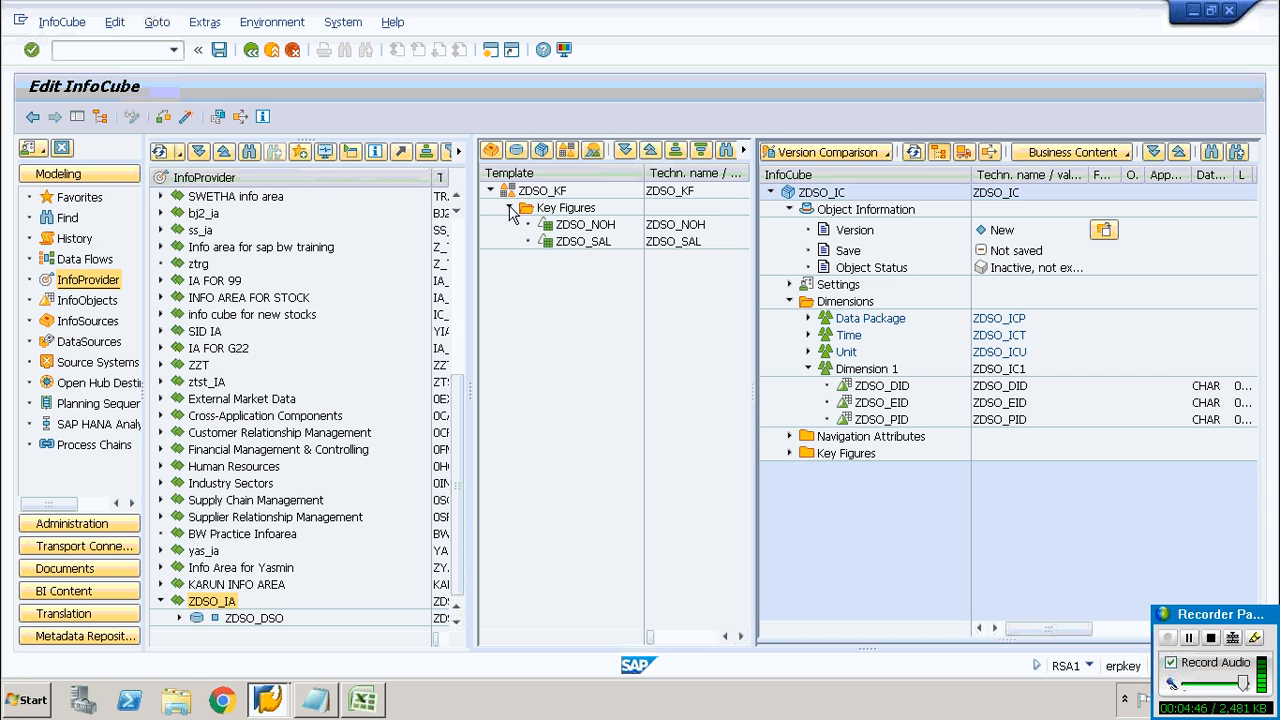
drag(566, 224, 864, 454)
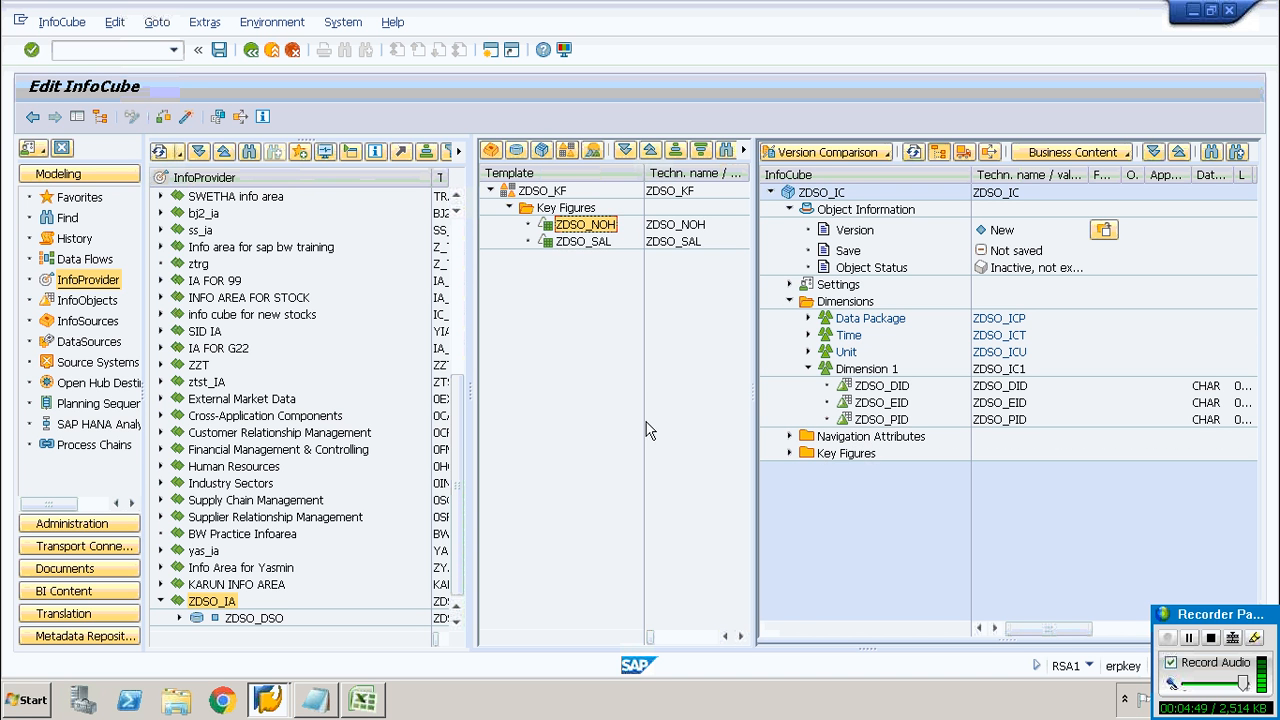
drag(575, 241, 840, 458)
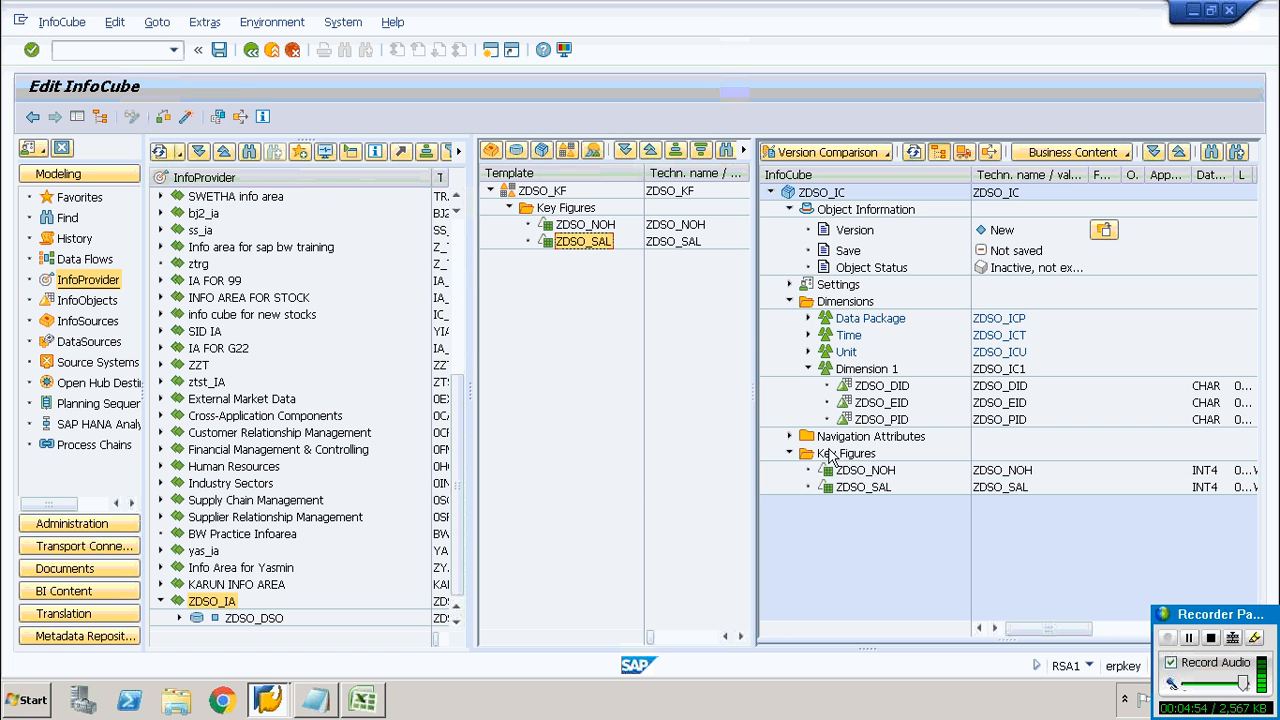
click(187, 117)
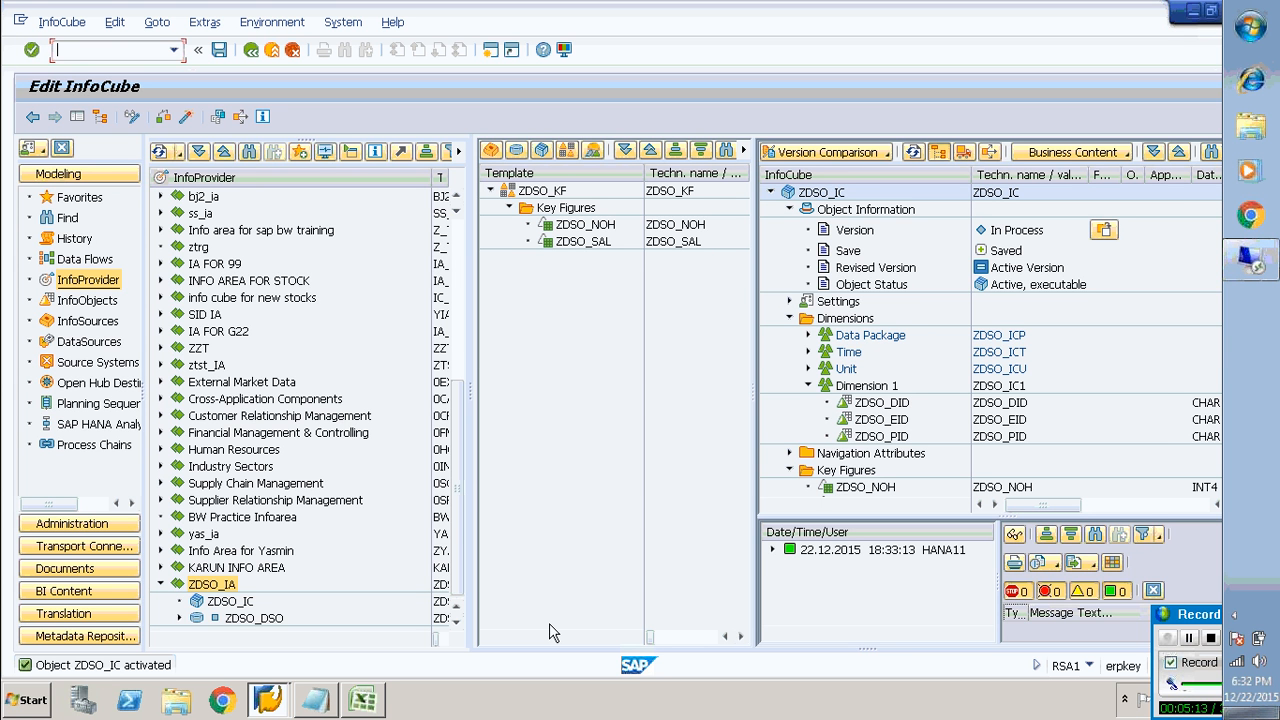
Create a transformation for InfoCube ZDSO_IC with the classic DataStore object ZDSO_DSO as source and activate it.
right_click(227, 607)
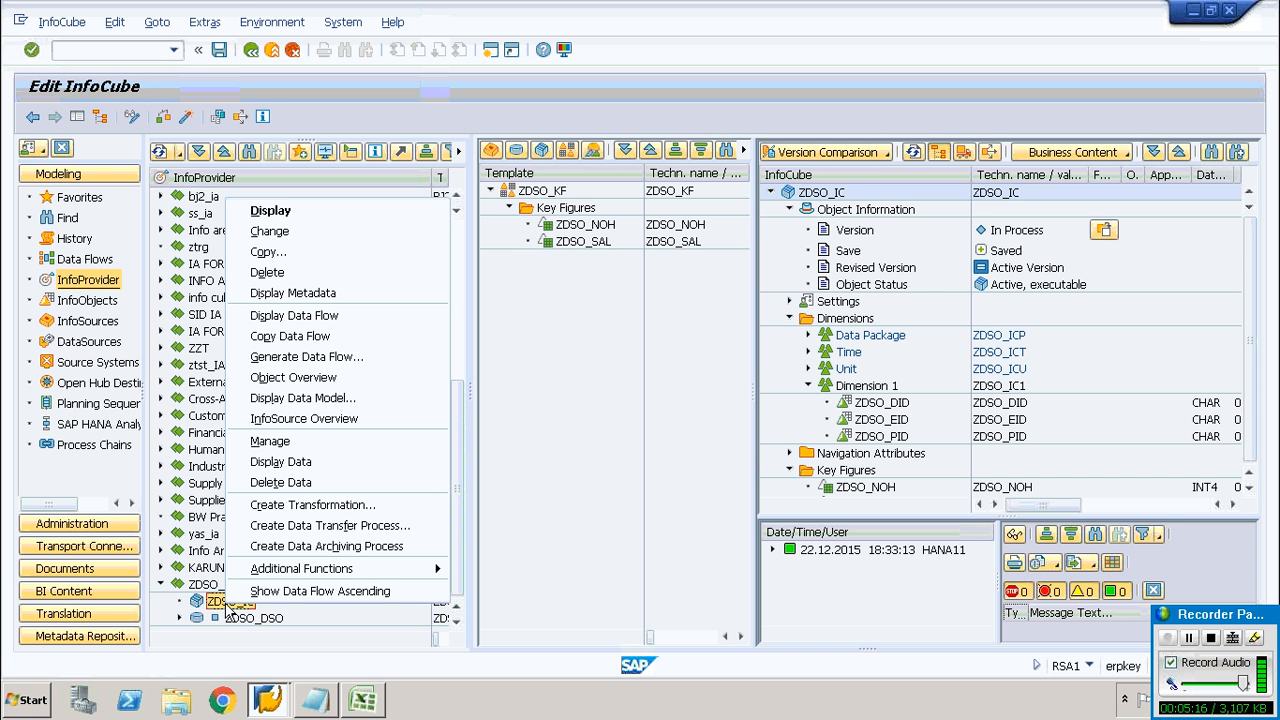
click(326, 505)
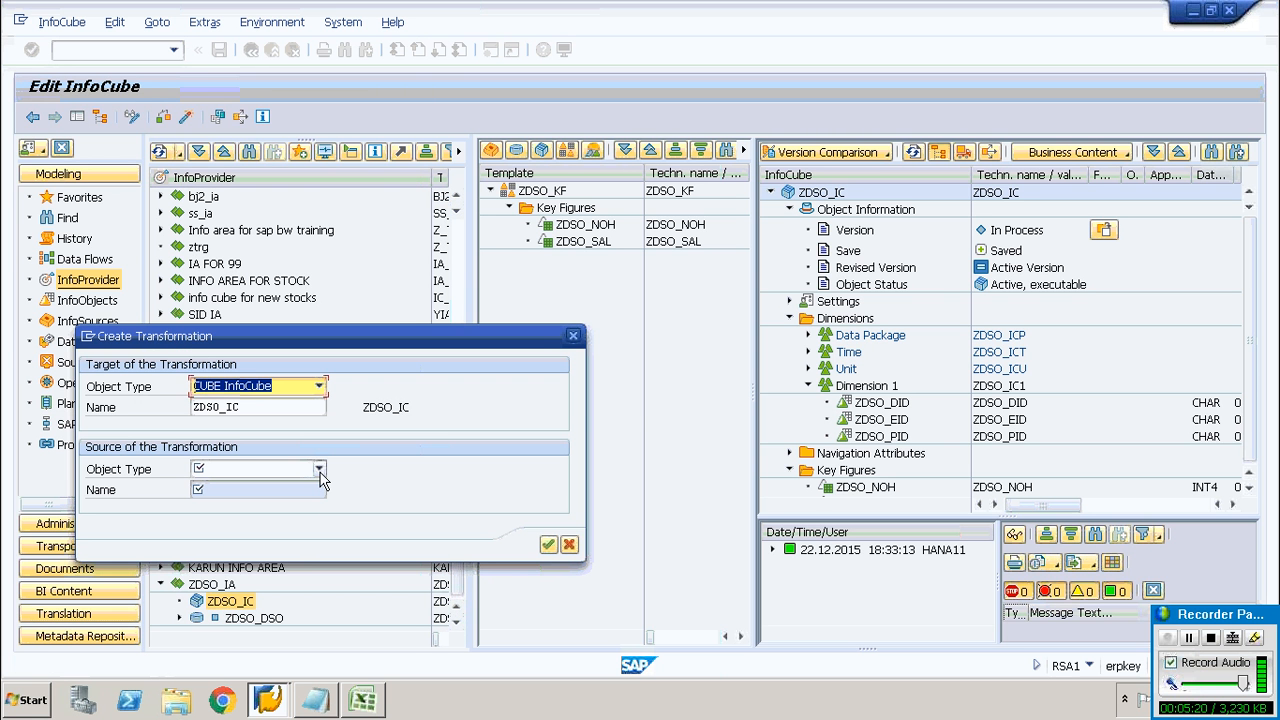
click(319, 470)
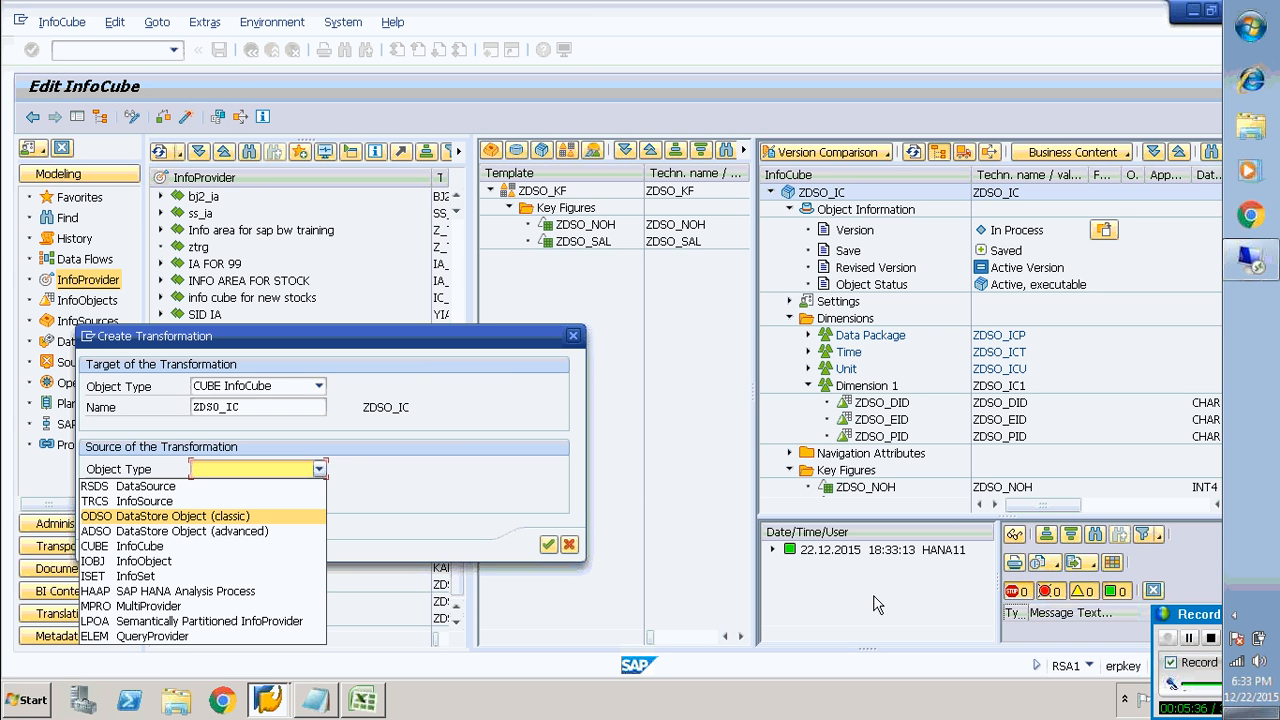
click(190, 516)
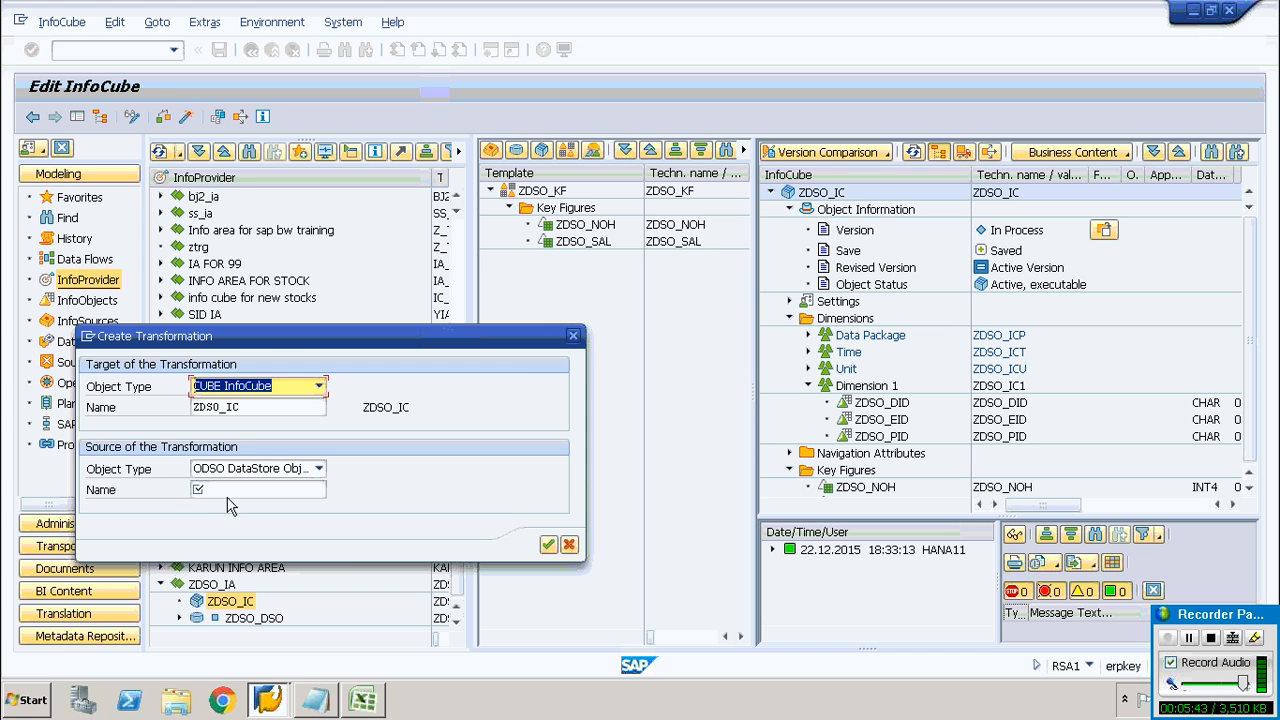
click(265, 487)
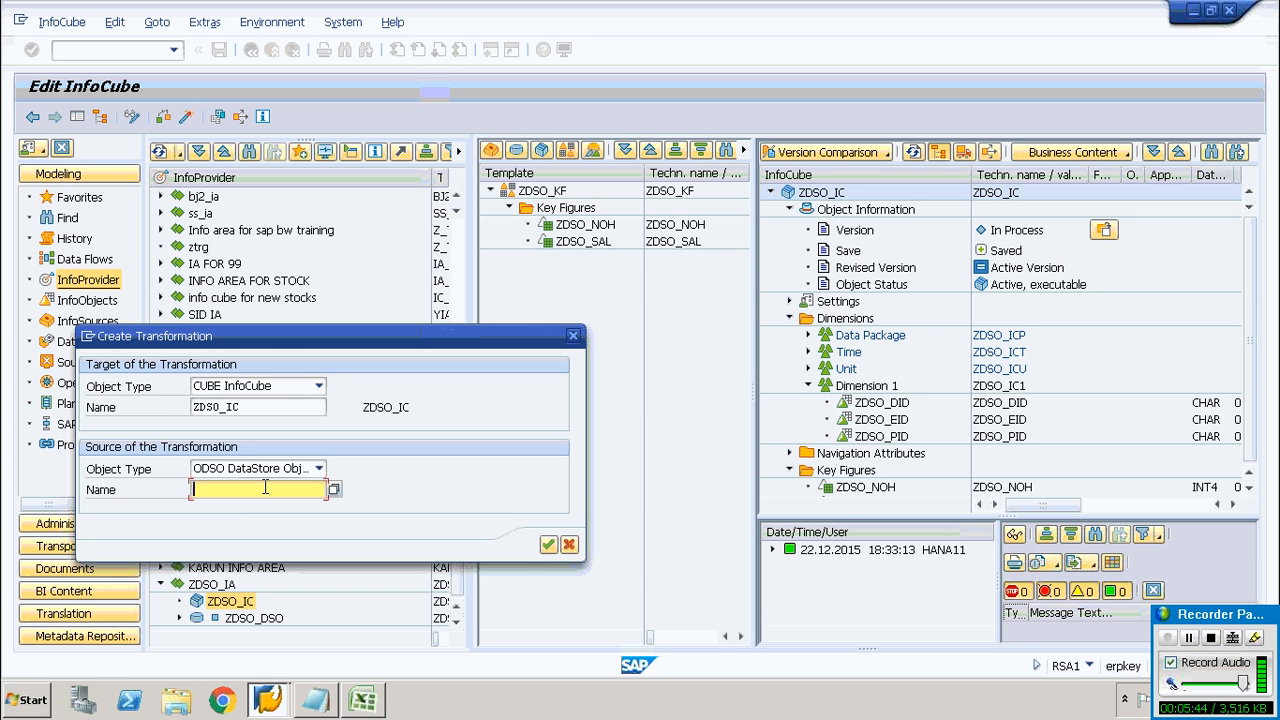
text(ZDSO*)
key(F4)
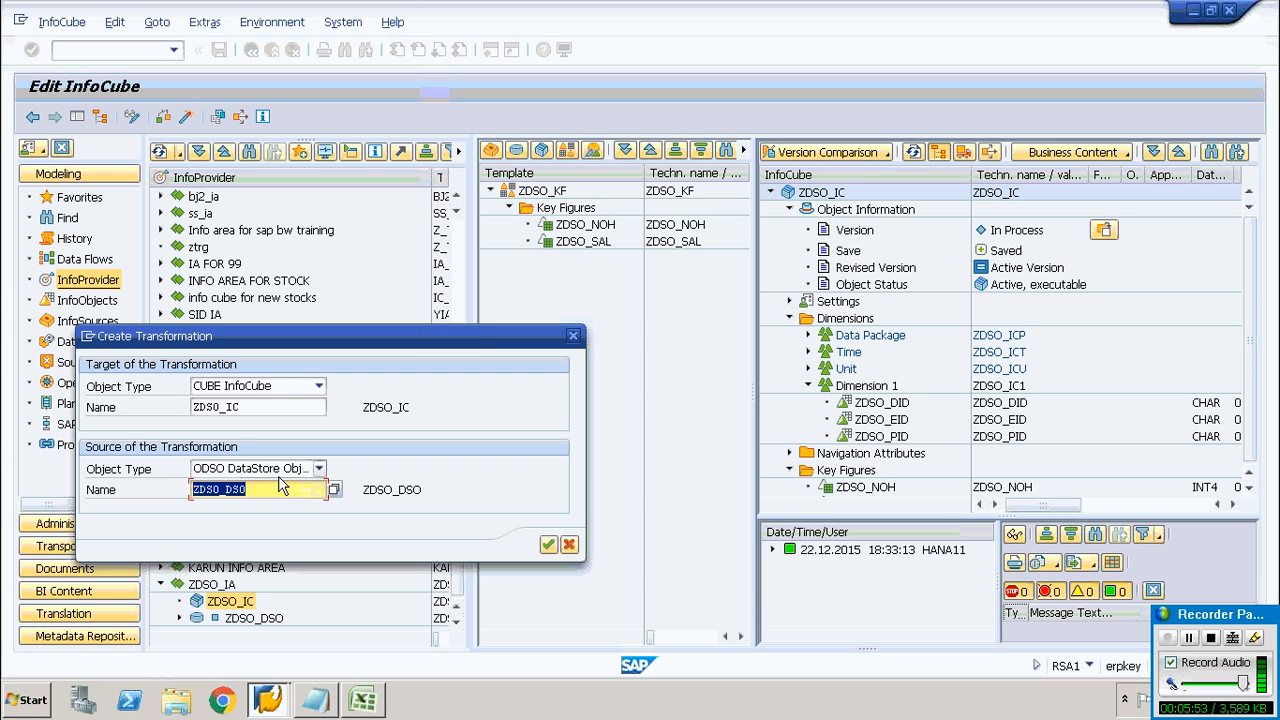
click(273, 487)
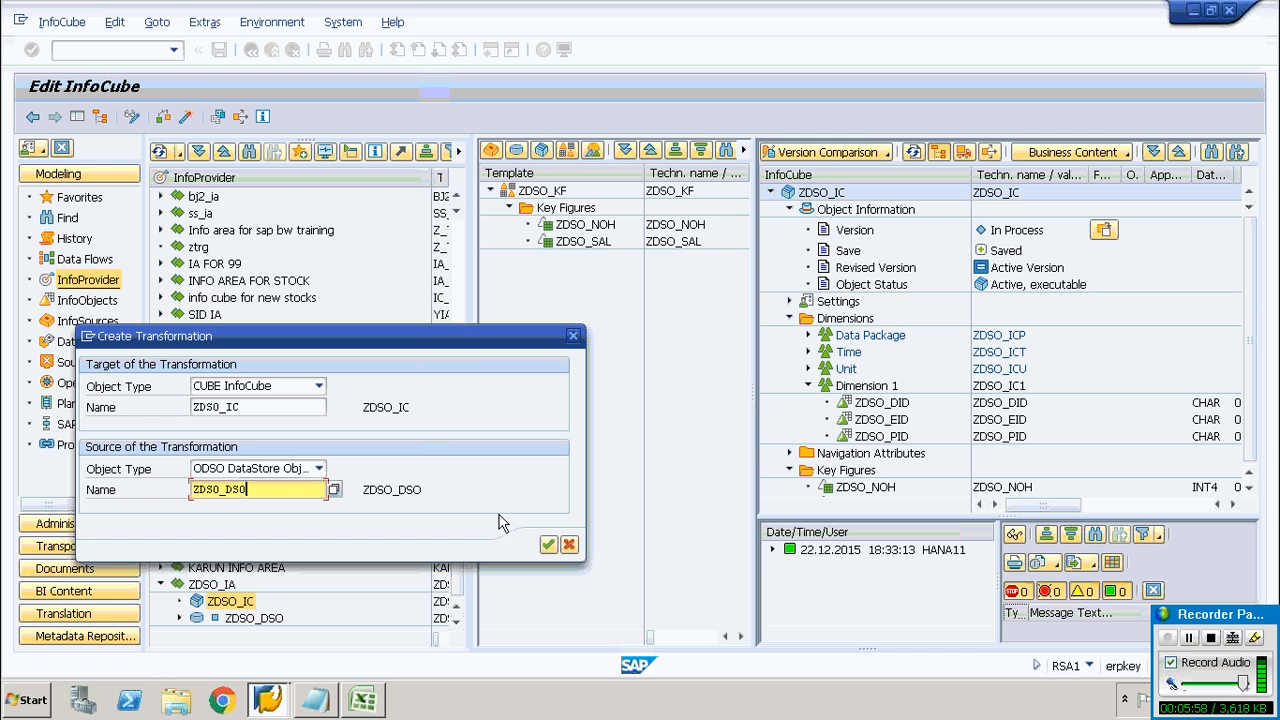
click(548, 544)
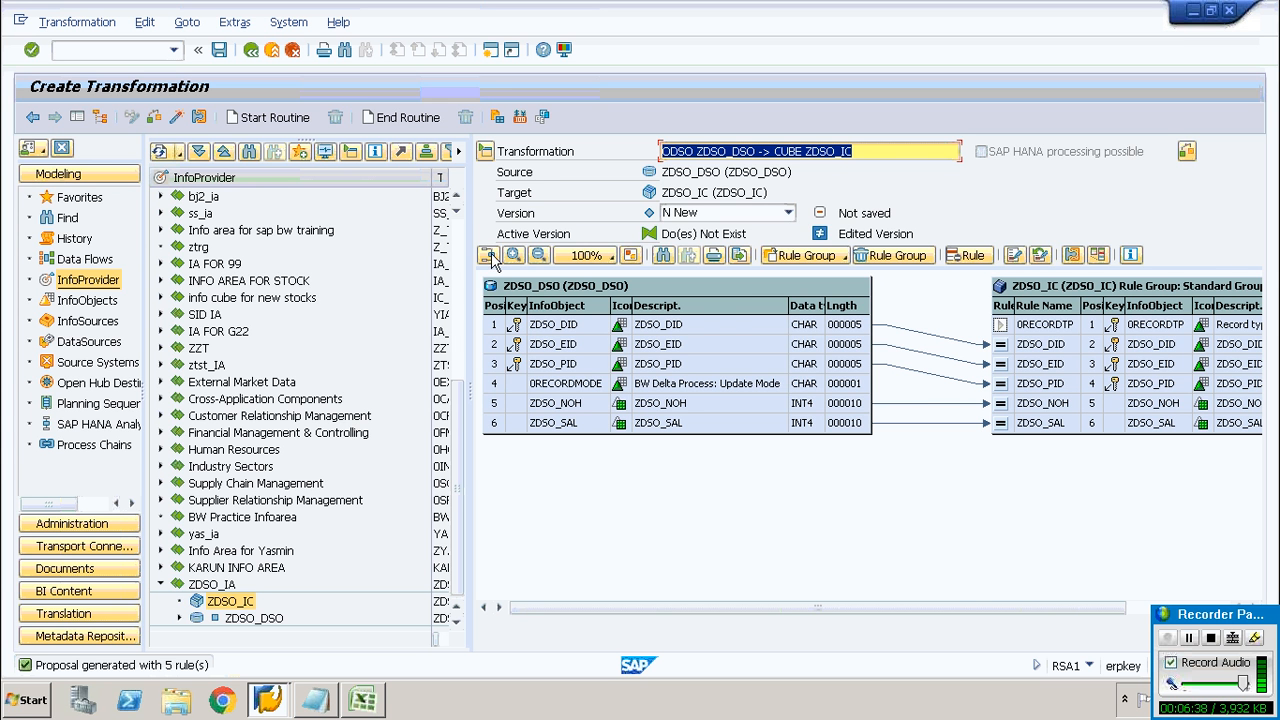
click(175, 118)
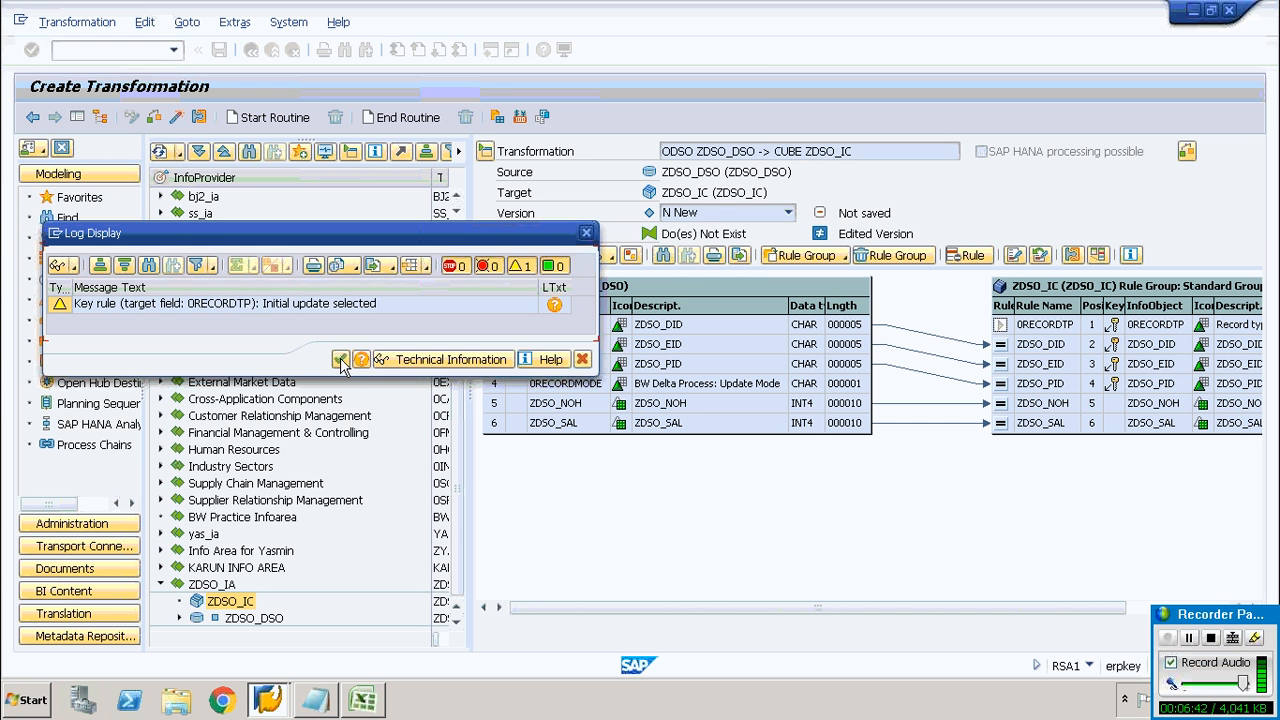
click(341, 360)
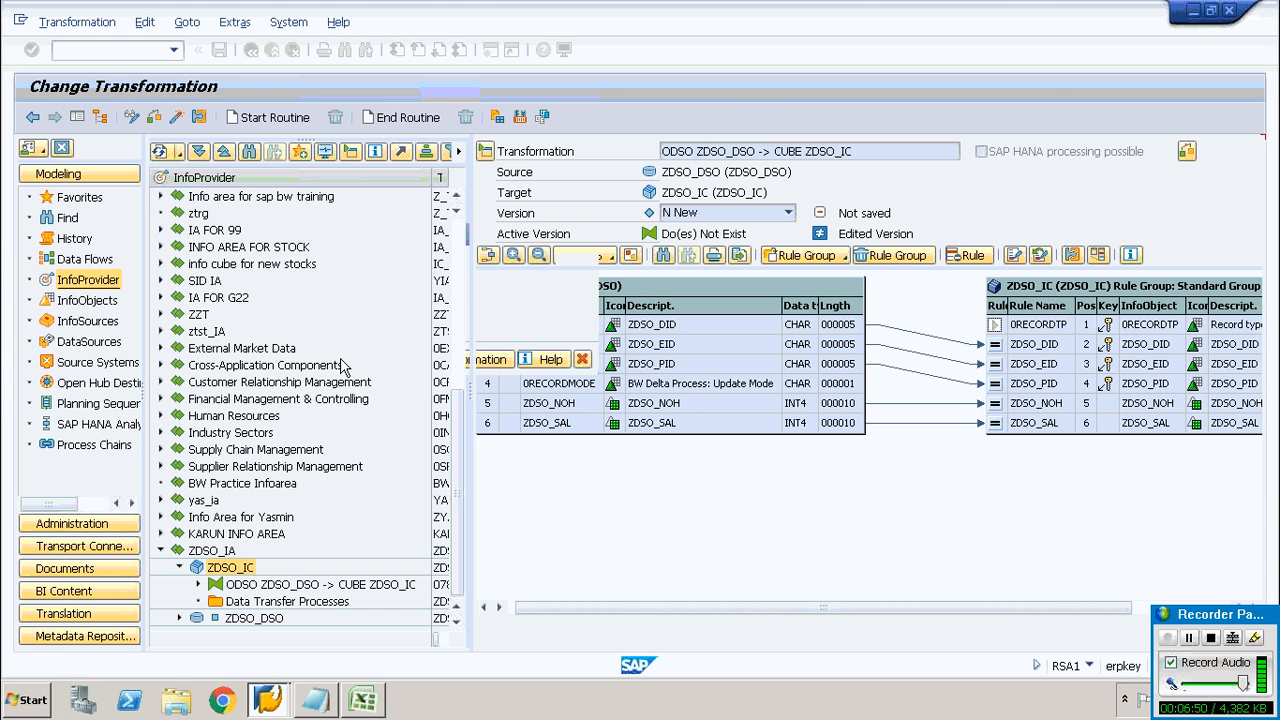
Create a standard data transfer process from DataStore object ZDSO_DSO to InfoCube ZDSO_IC and activate it.
click(292, 603)
right_click(293, 608)
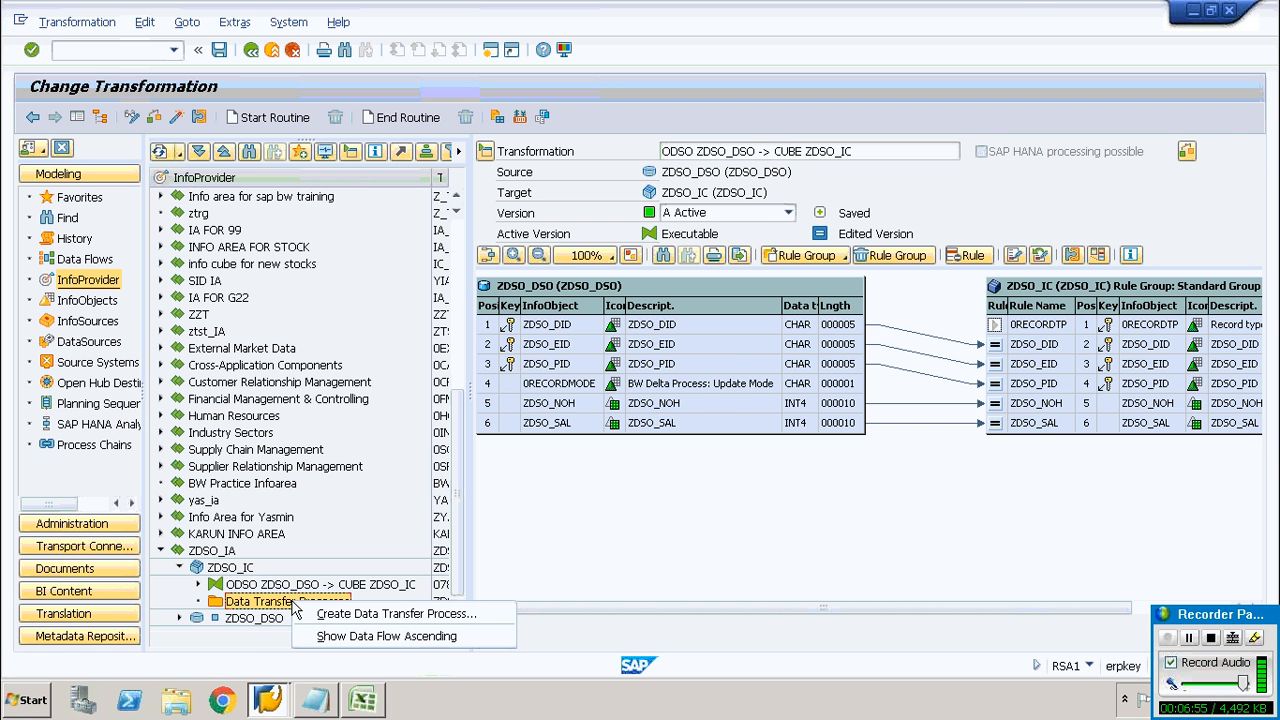
click(322, 616)
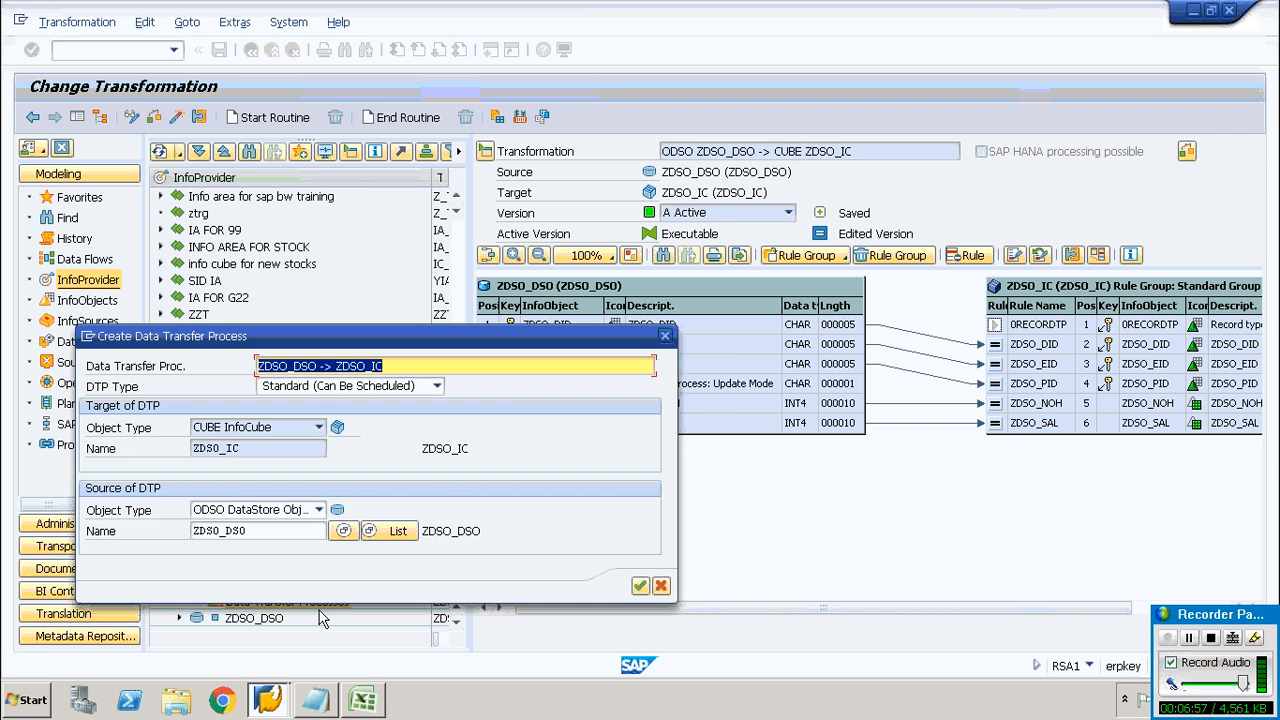
click(640, 586)
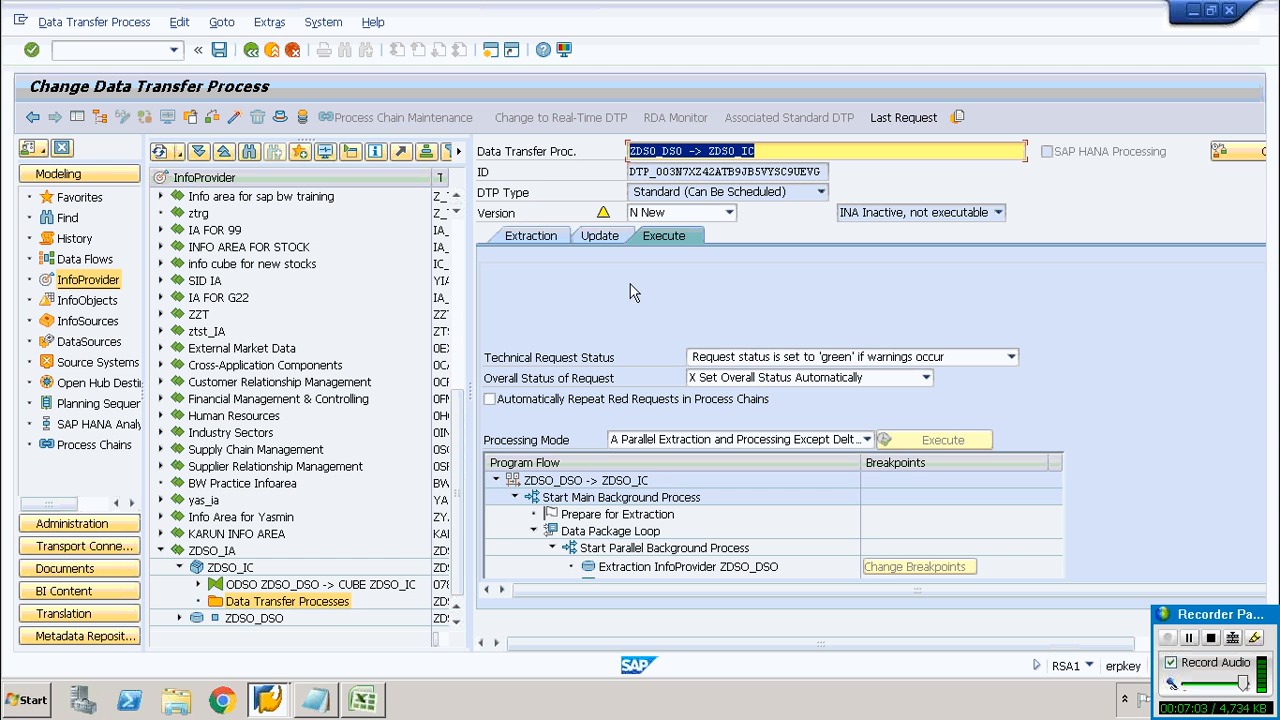
click(235, 119)
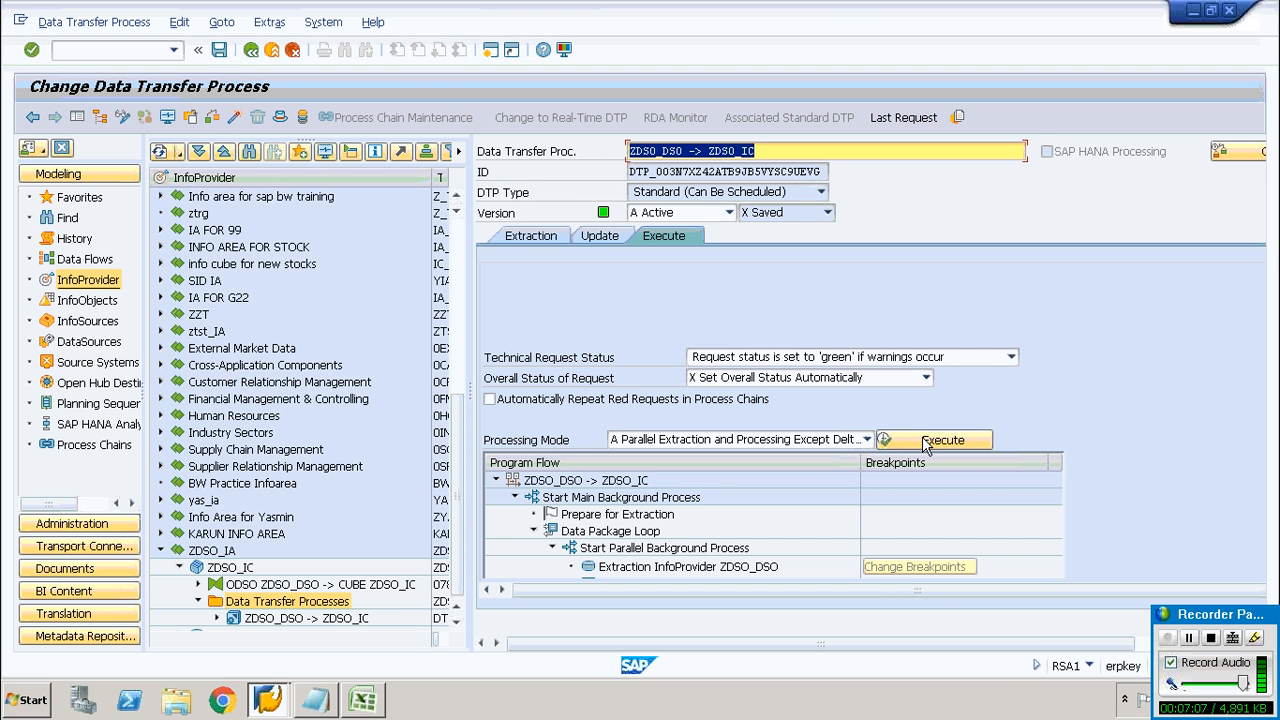
Execute the ZDSO_DSO -> ZDSO_IC data transfer process, check its request in the monitor and return to the workbench.
click(924, 443)
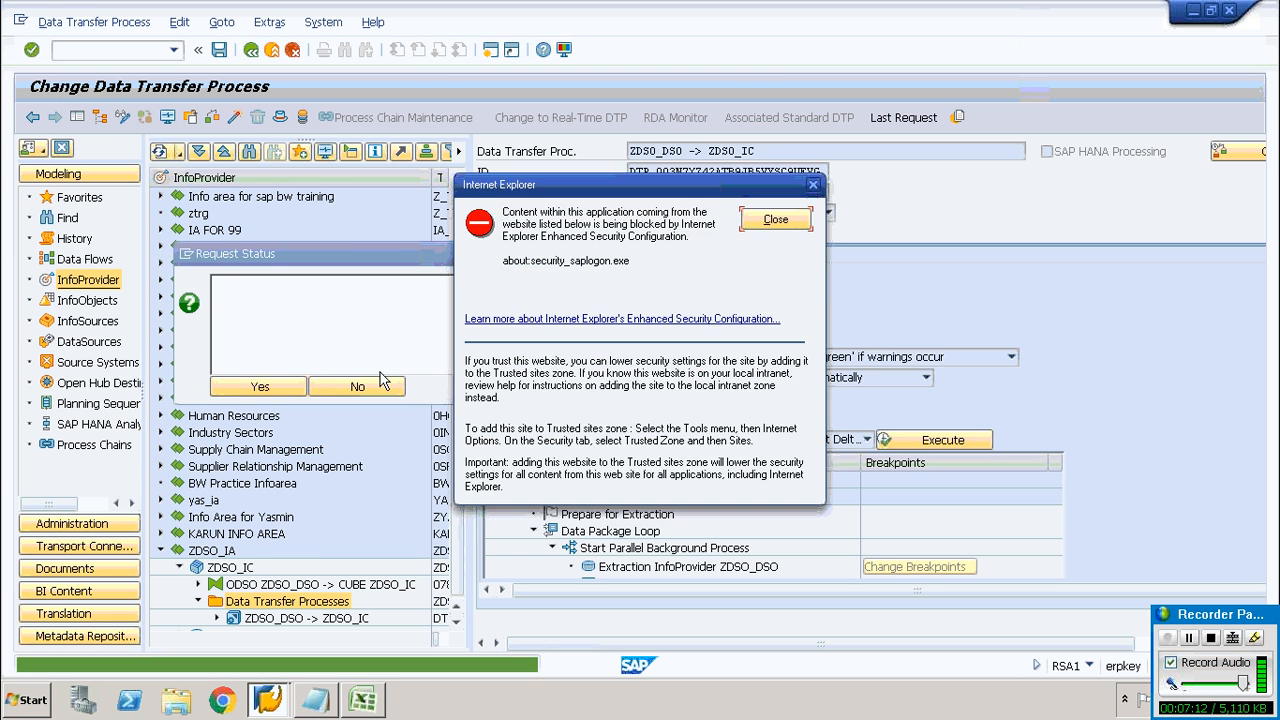
click(776, 219)
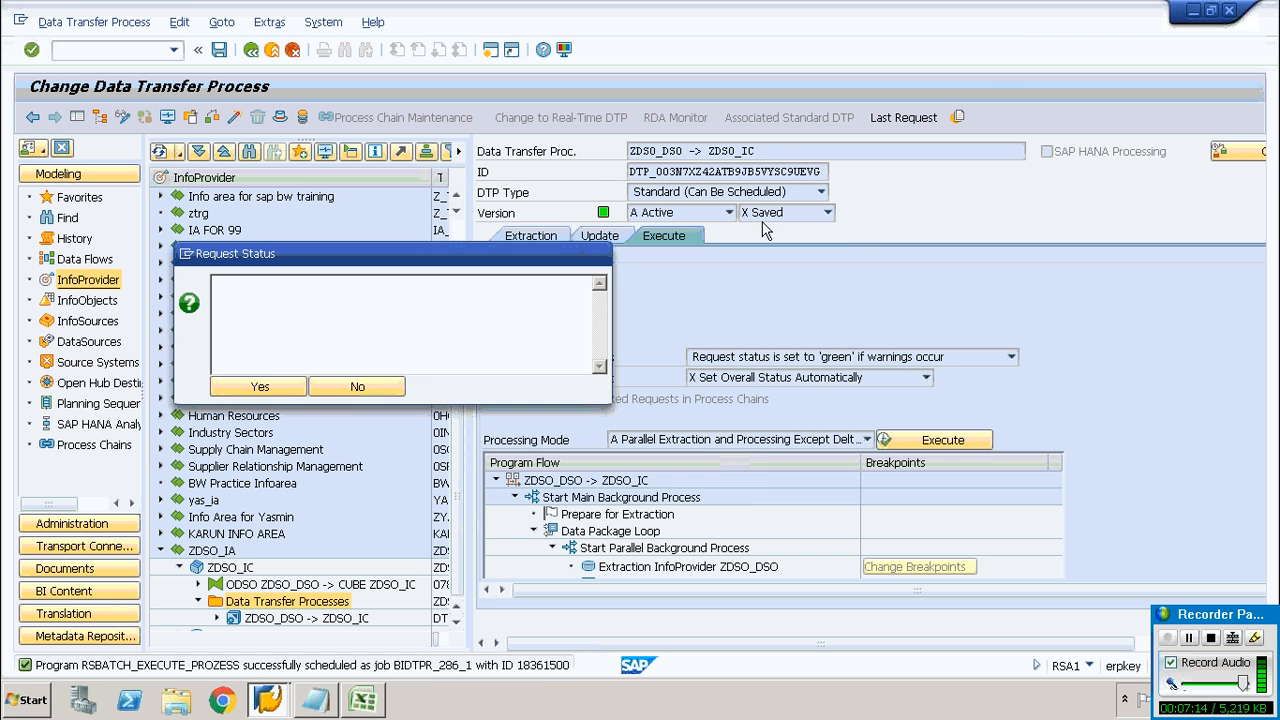
click(285, 383)
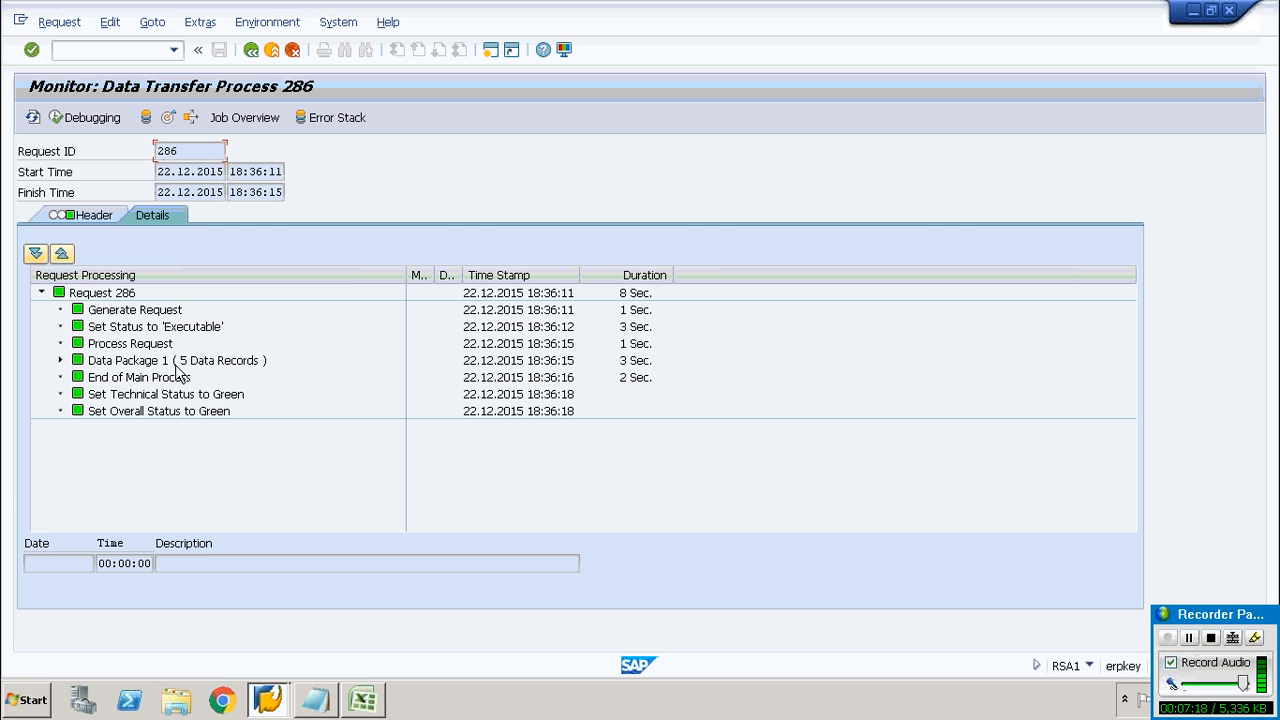
click(250, 50)
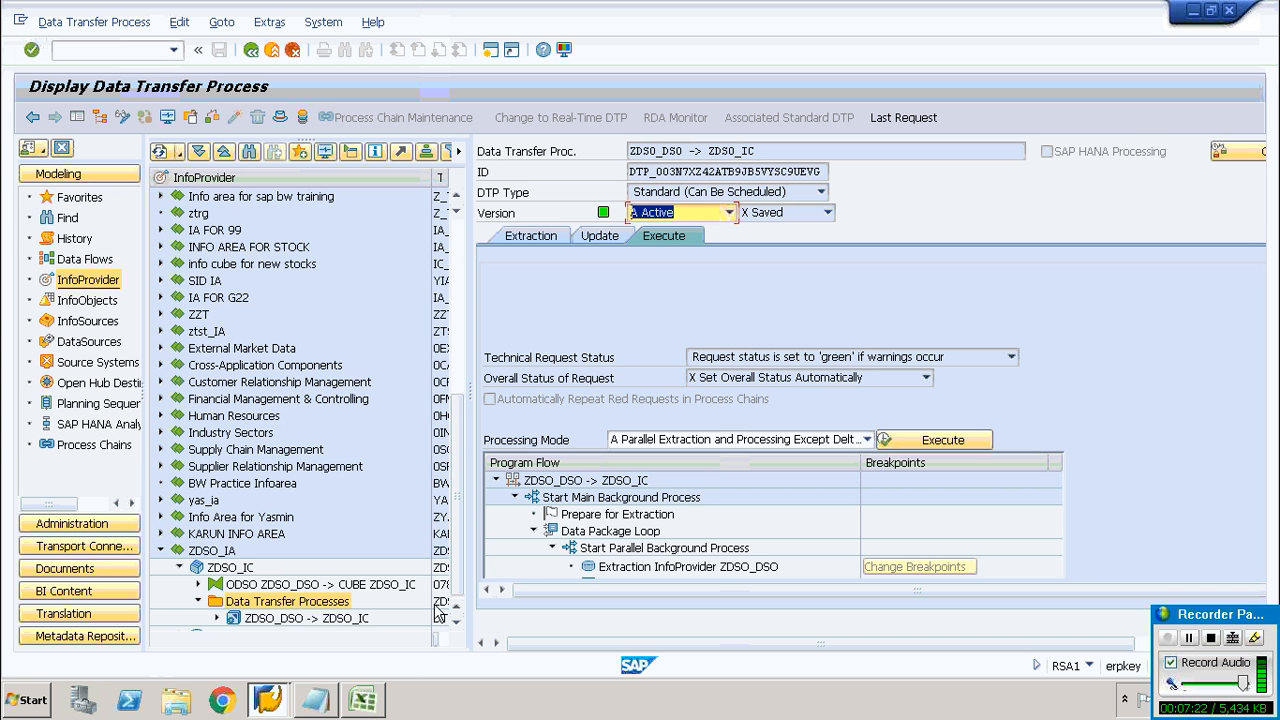
Display the data of InfoCube ZDSO_IC with all fields selected for output and leave the list again.
scroll(452, 614, down, 1)
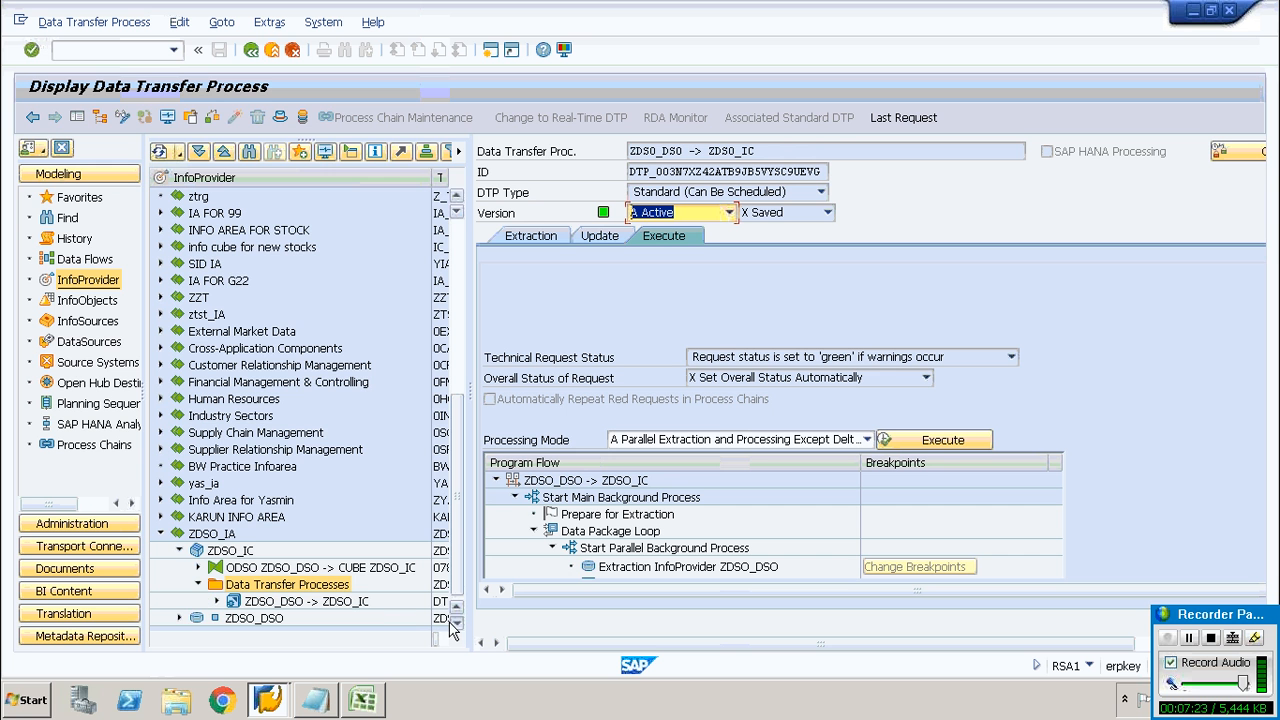
right_click(232, 553)
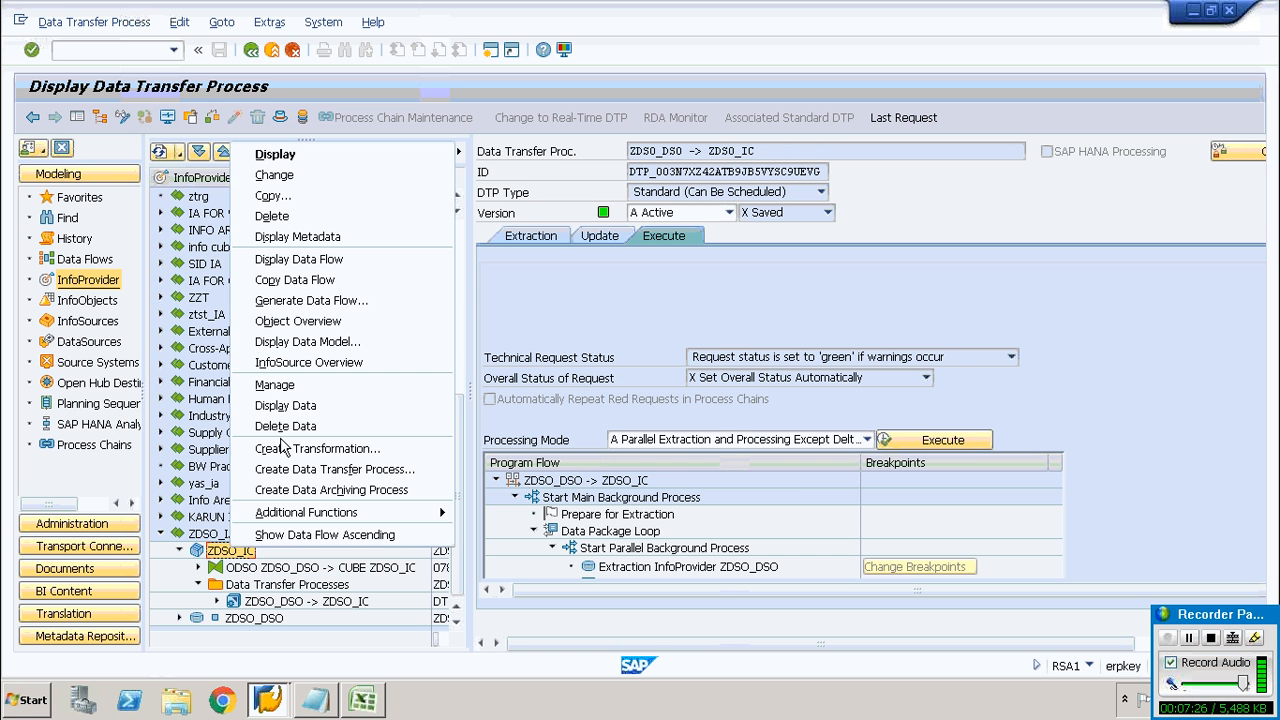
click(300, 404)
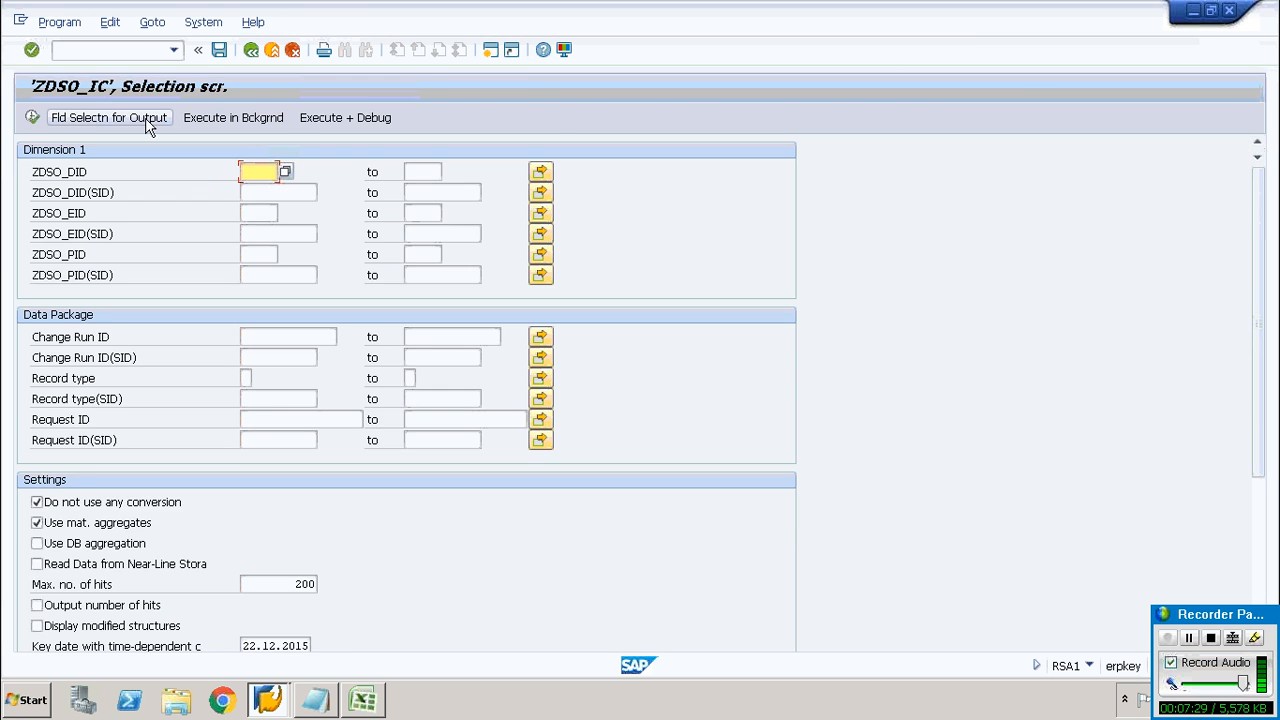
click(50, 118)
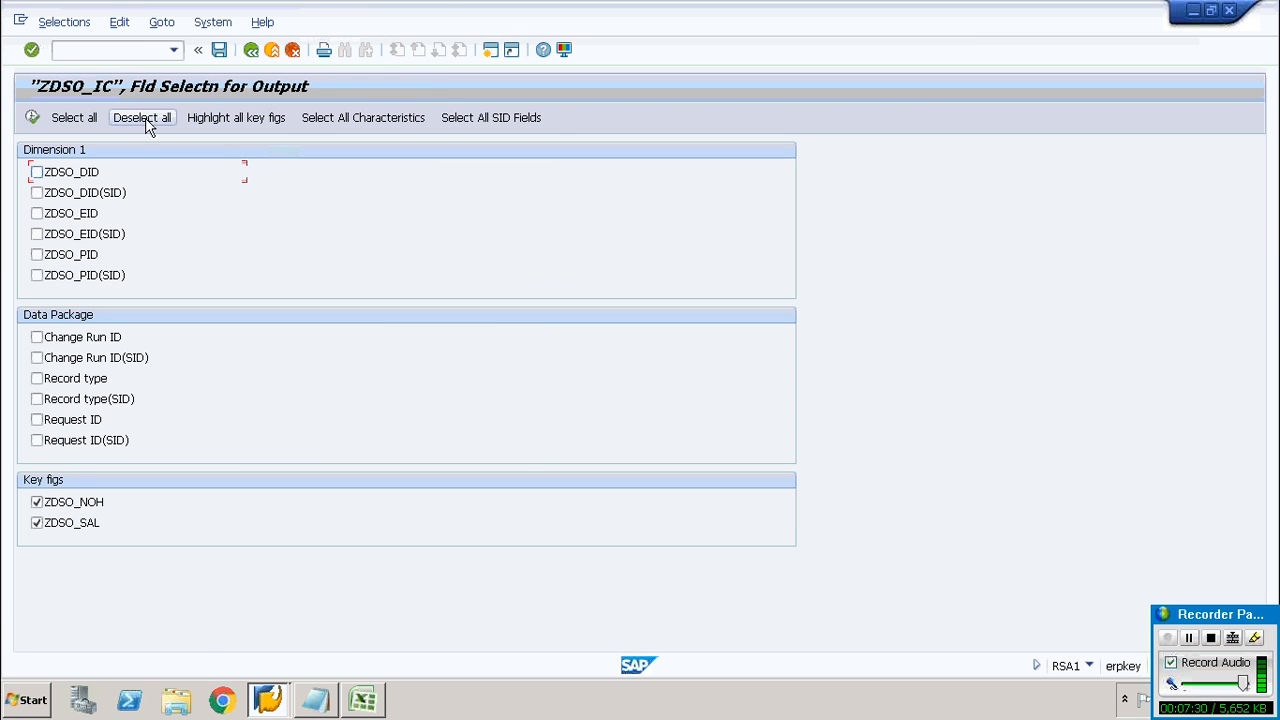
click(62, 118)
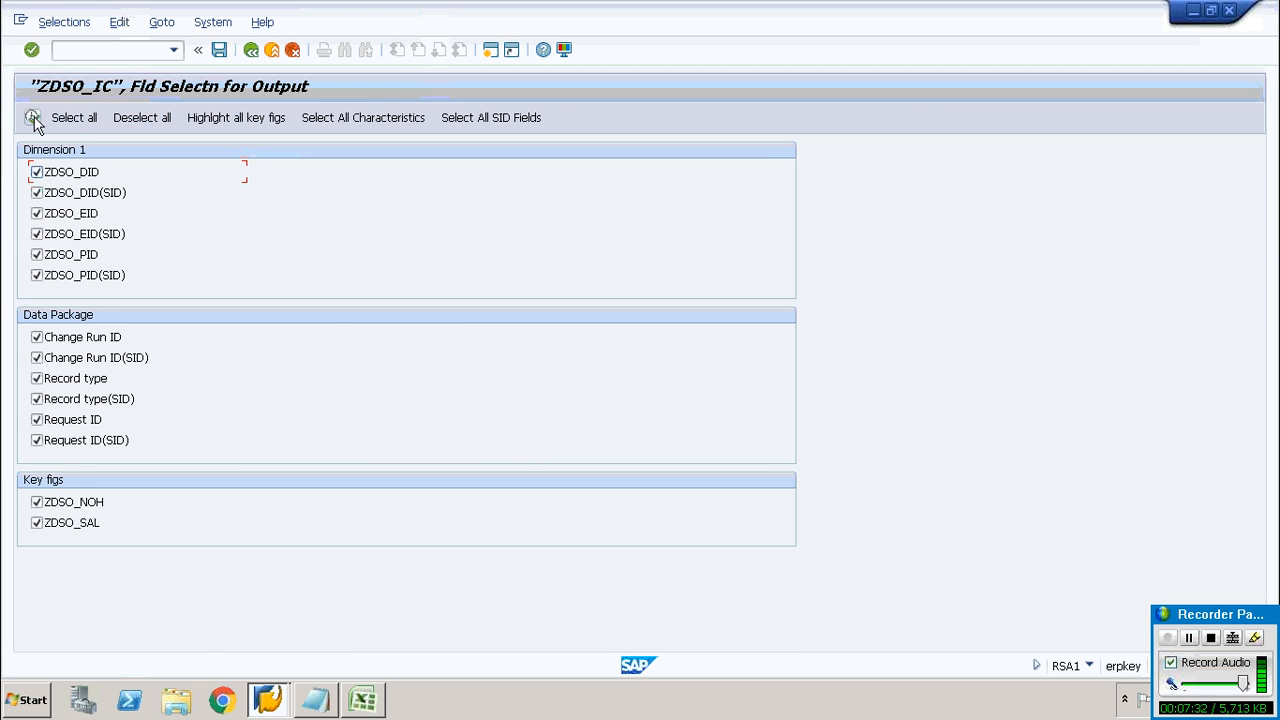
click(33, 118)
click(36, 121)
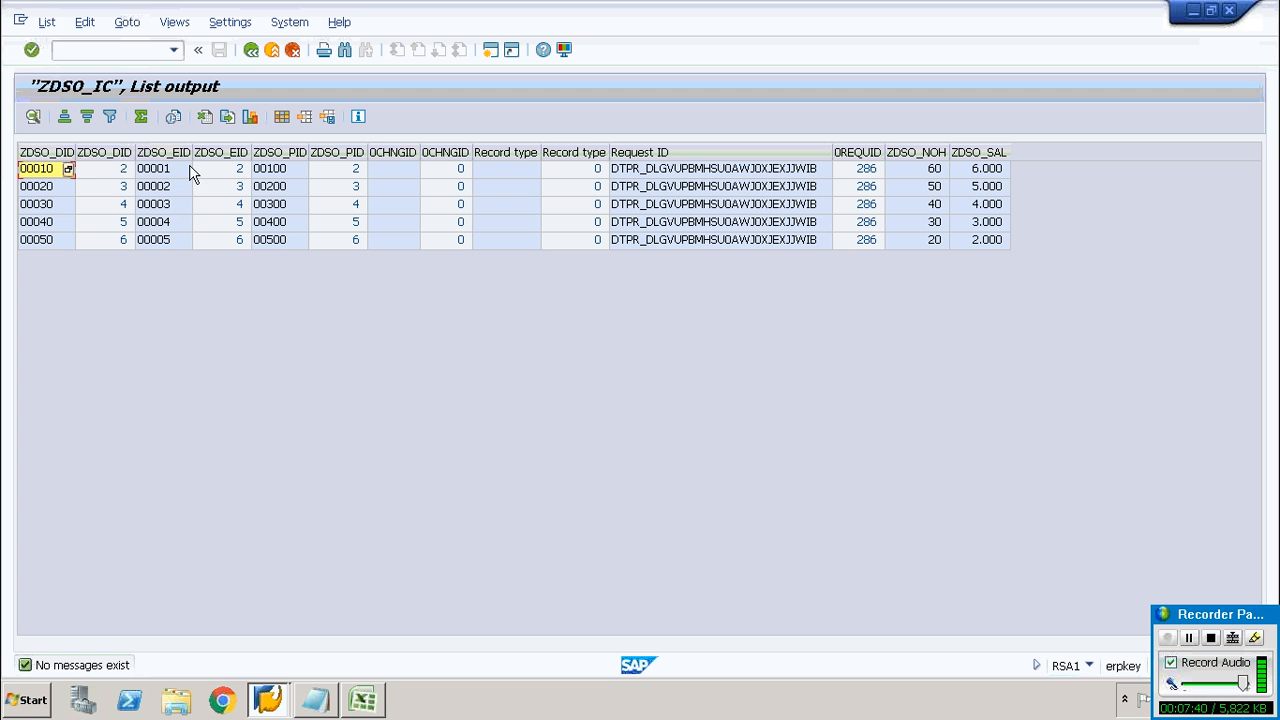
click(250, 52)
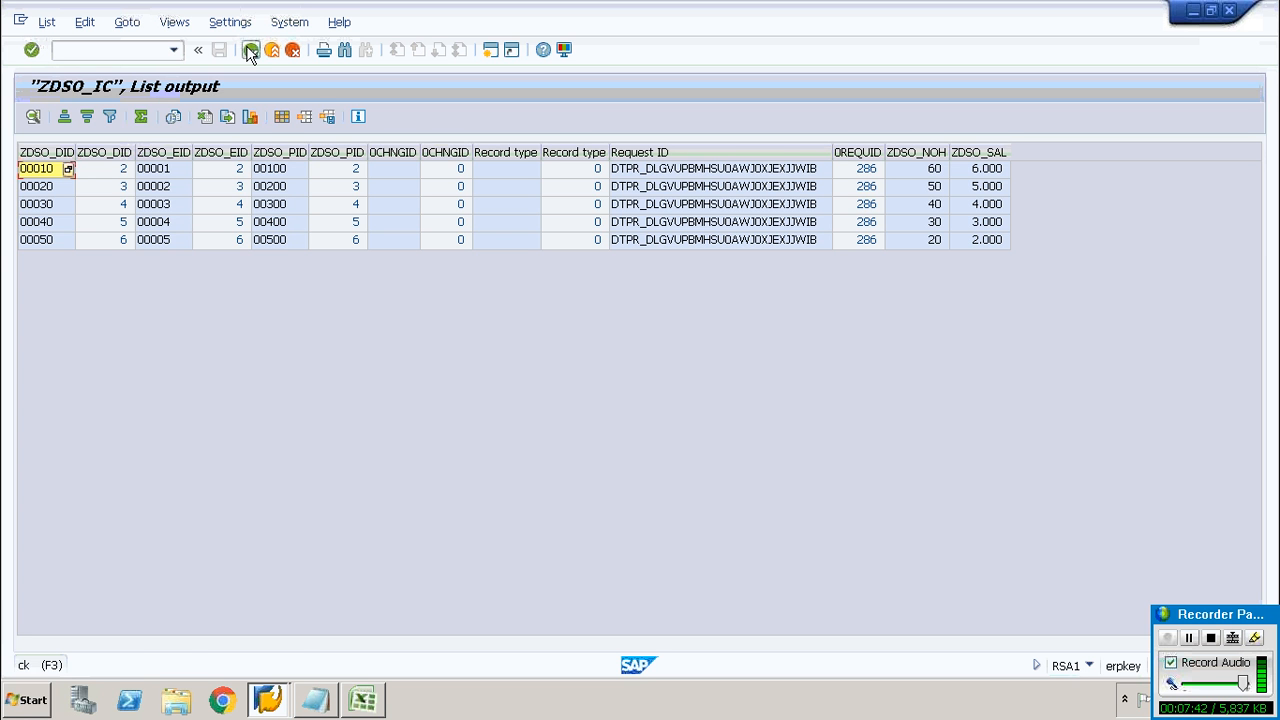
click(250, 52)
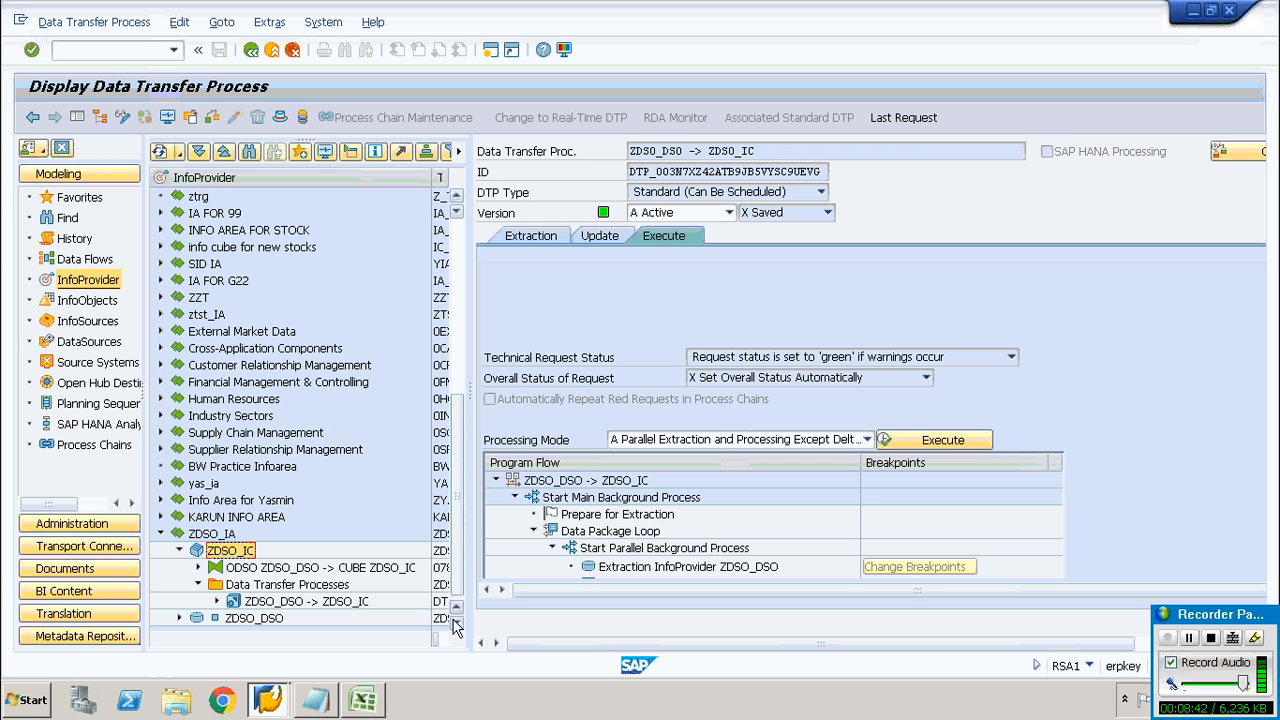
Display the data flow of InfoCube ZDSO_IC, expanding the start object downwards.
right_click(236, 557)
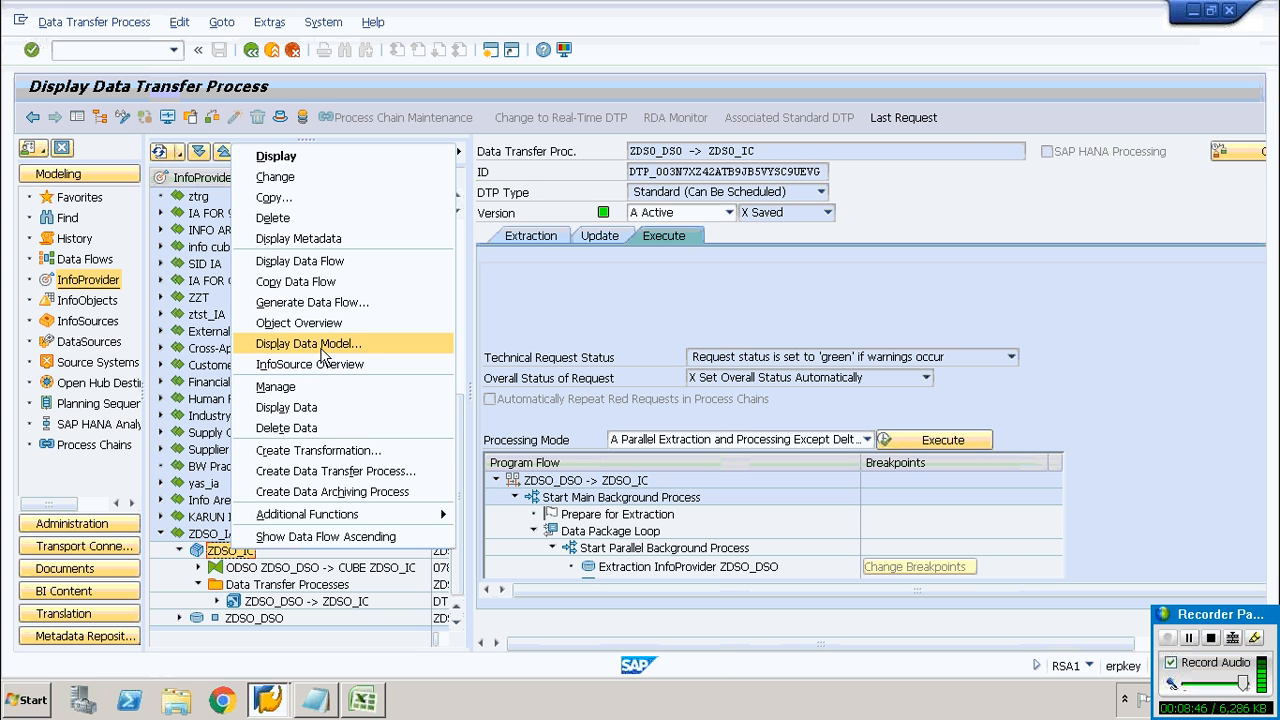
click(300, 261)
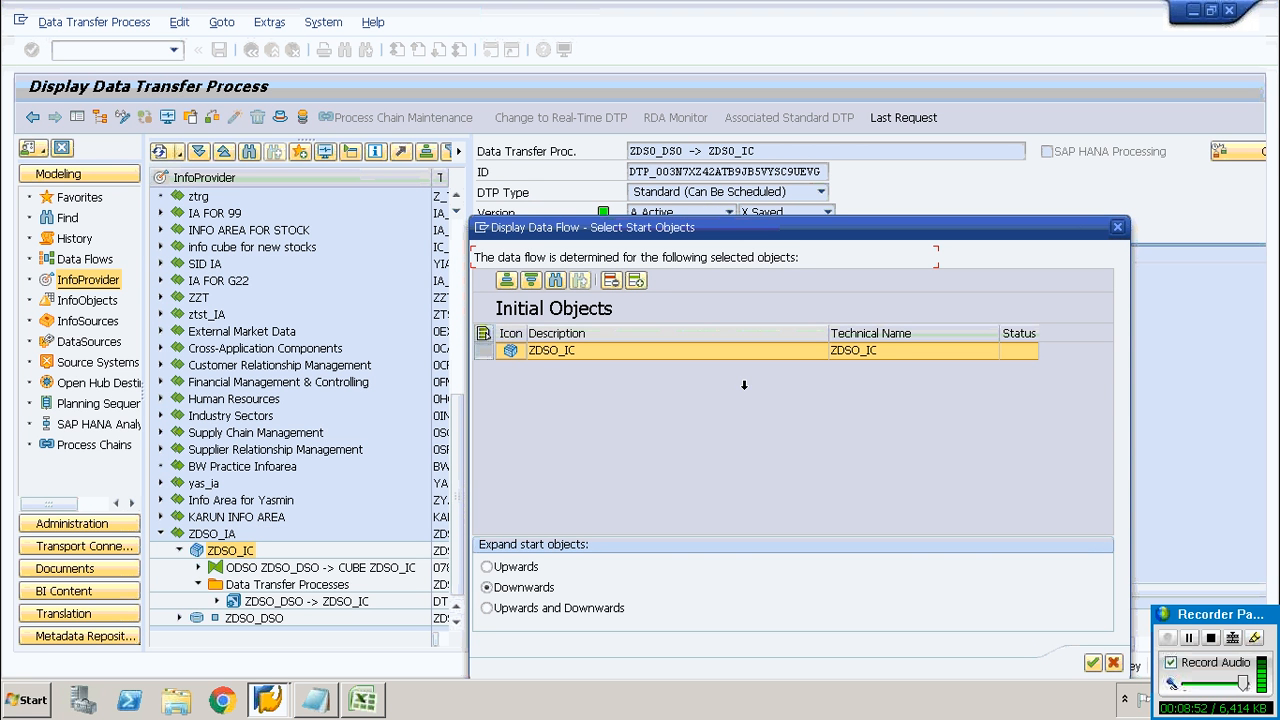
click(1094, 663)
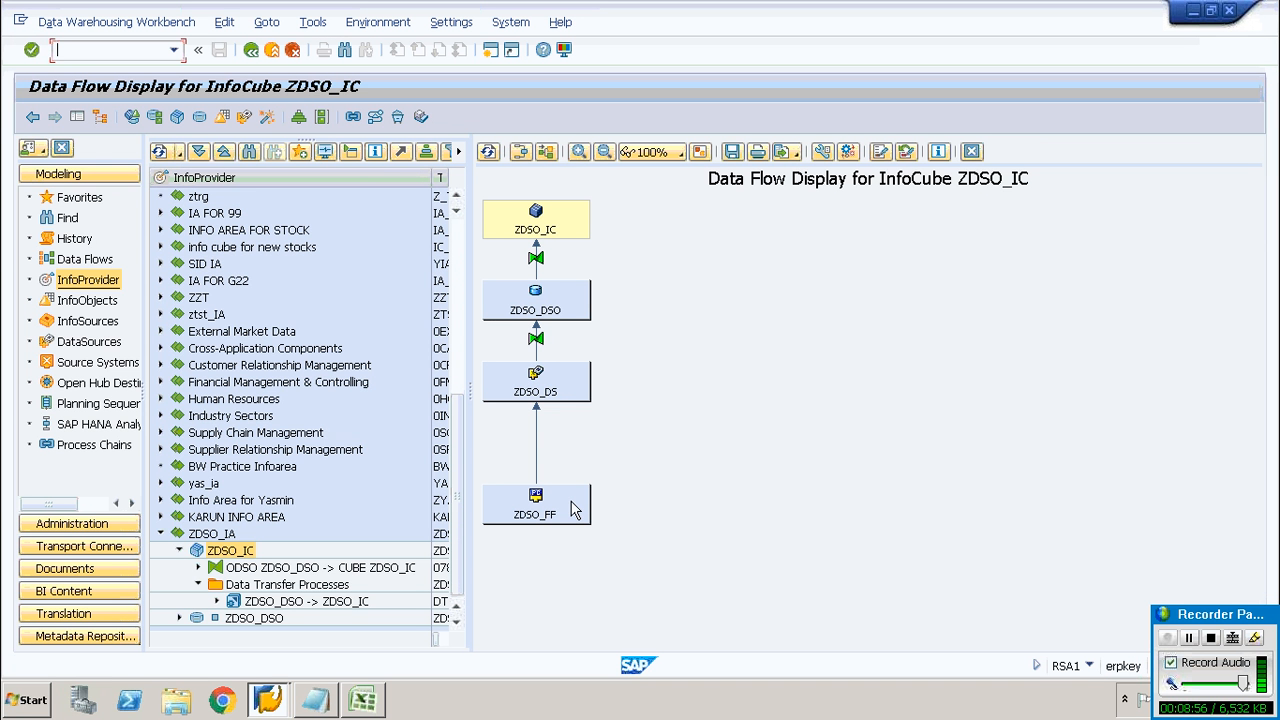
Examine the data flow objects from source system ZDSO_FF through ZDSO_DS and ZDSO_DSO up to InfoCube ZDSO_IC.
click(543, 524)
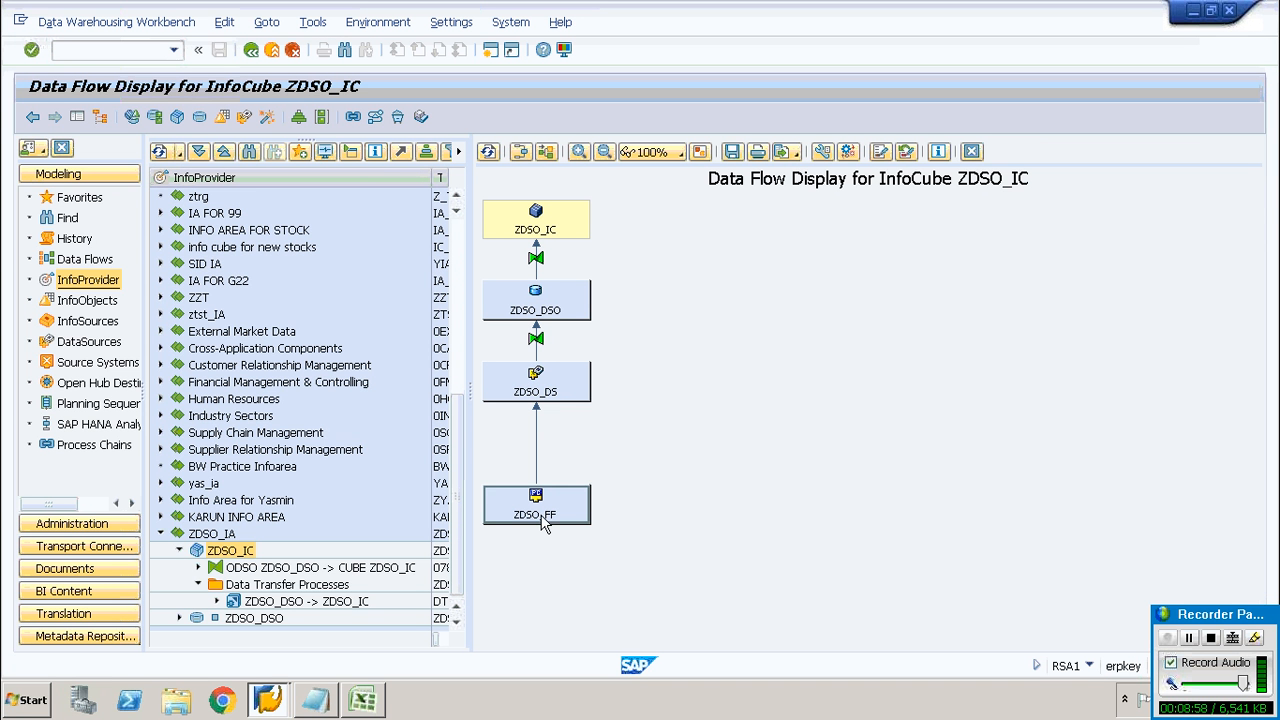
click(540, 393)
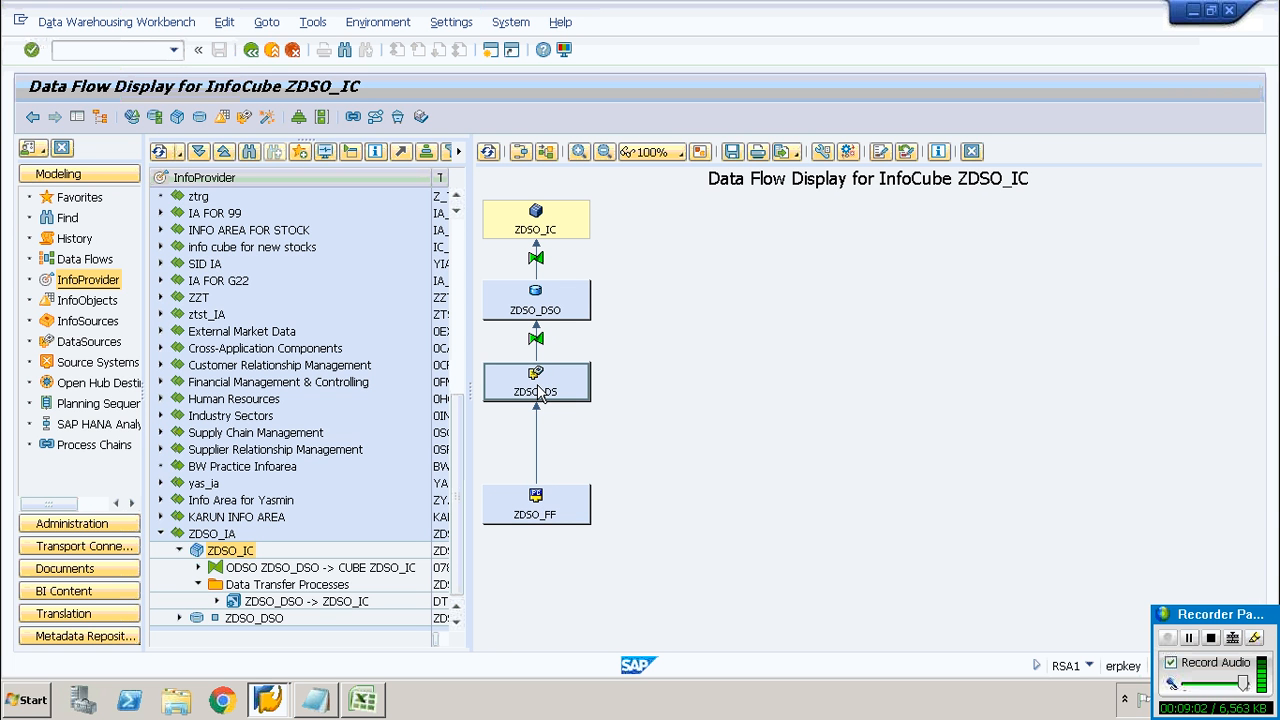
click(533, 309)
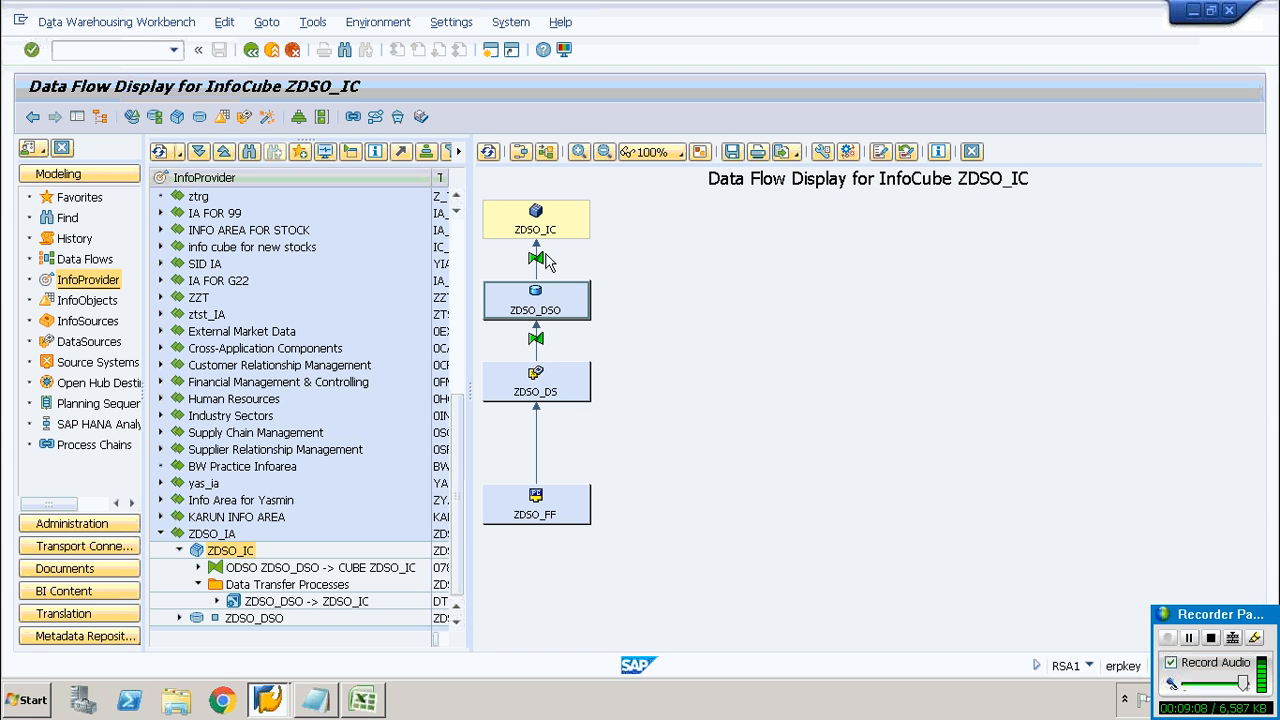
click(543, 222)
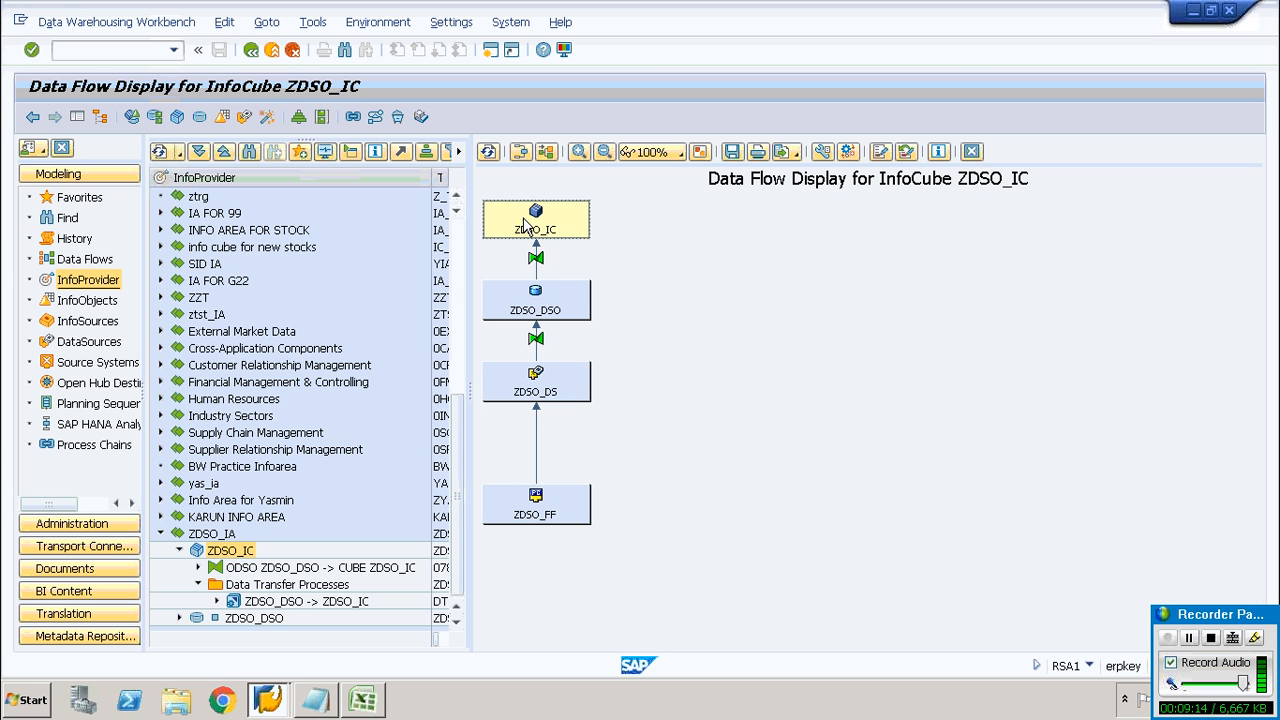
click(548, 516)
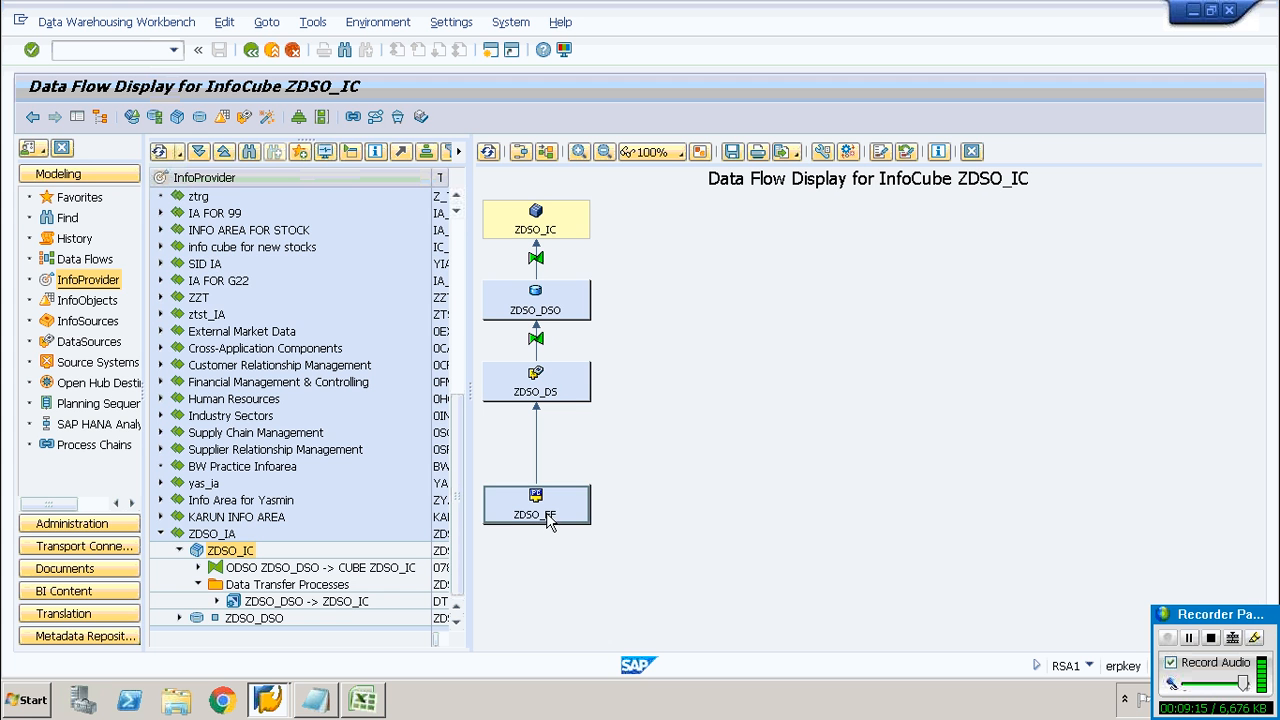
click(547, 307)
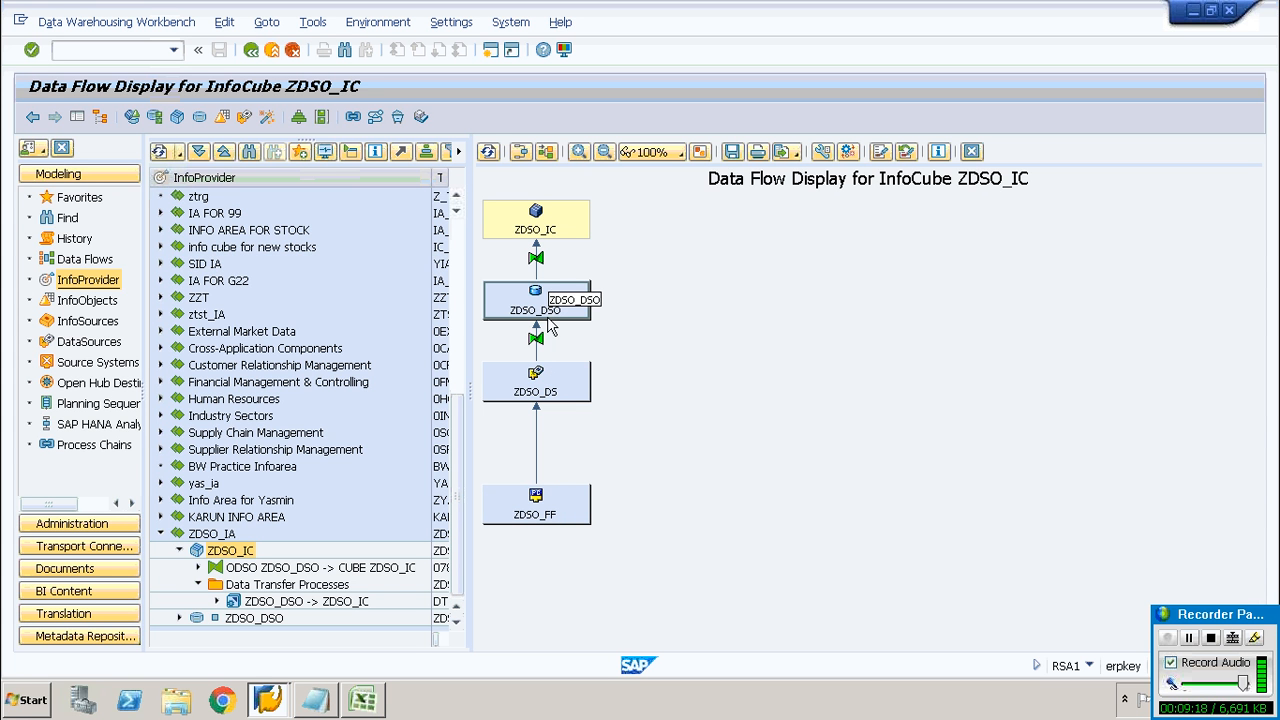
click(548, 229)
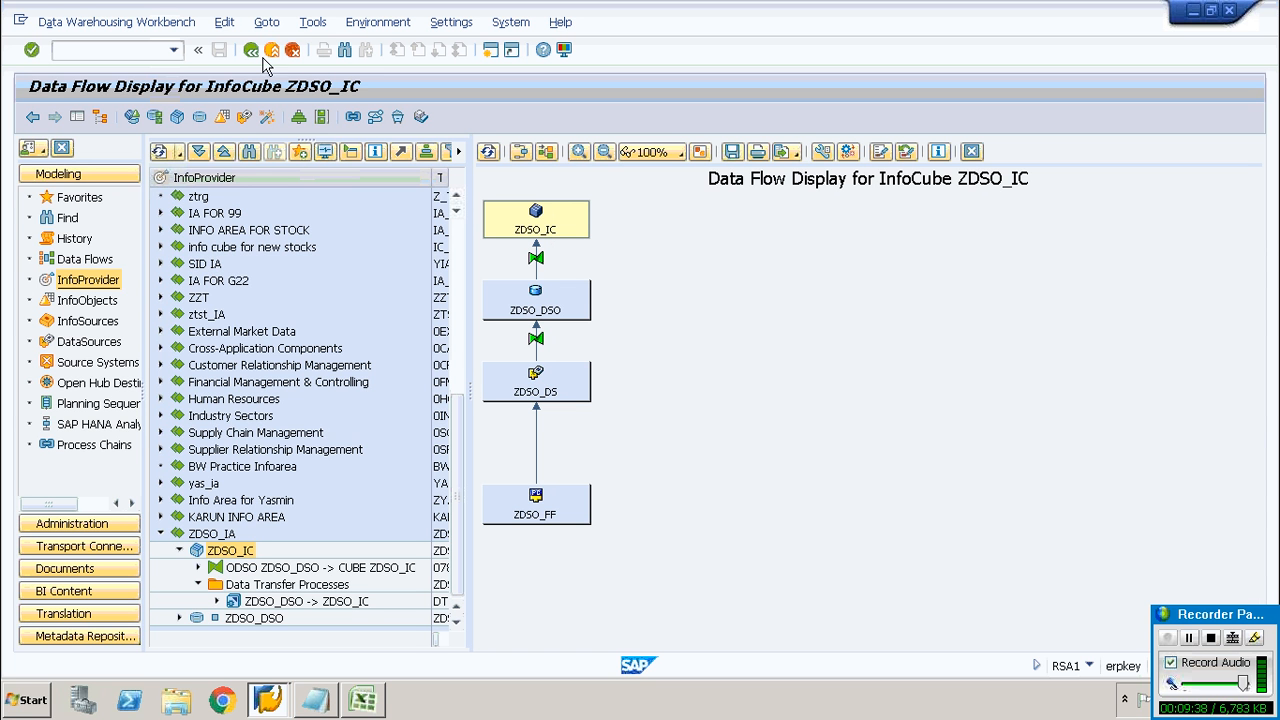
click(228, 551)
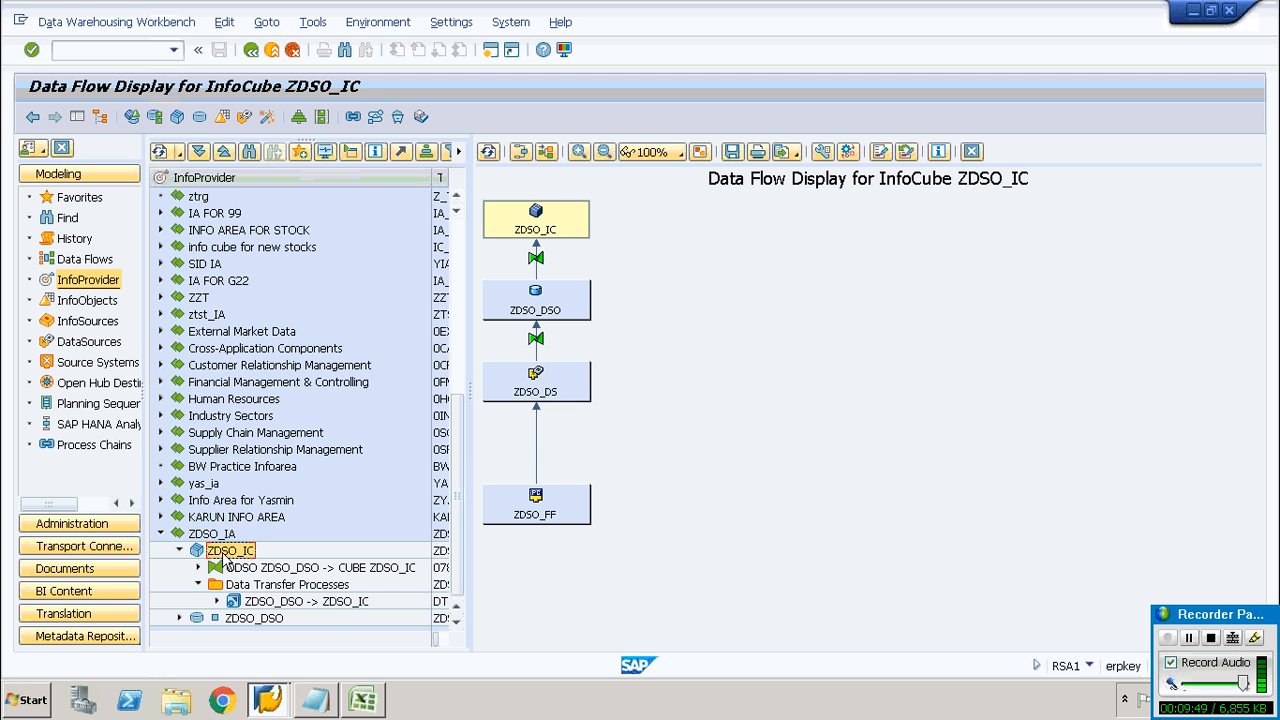